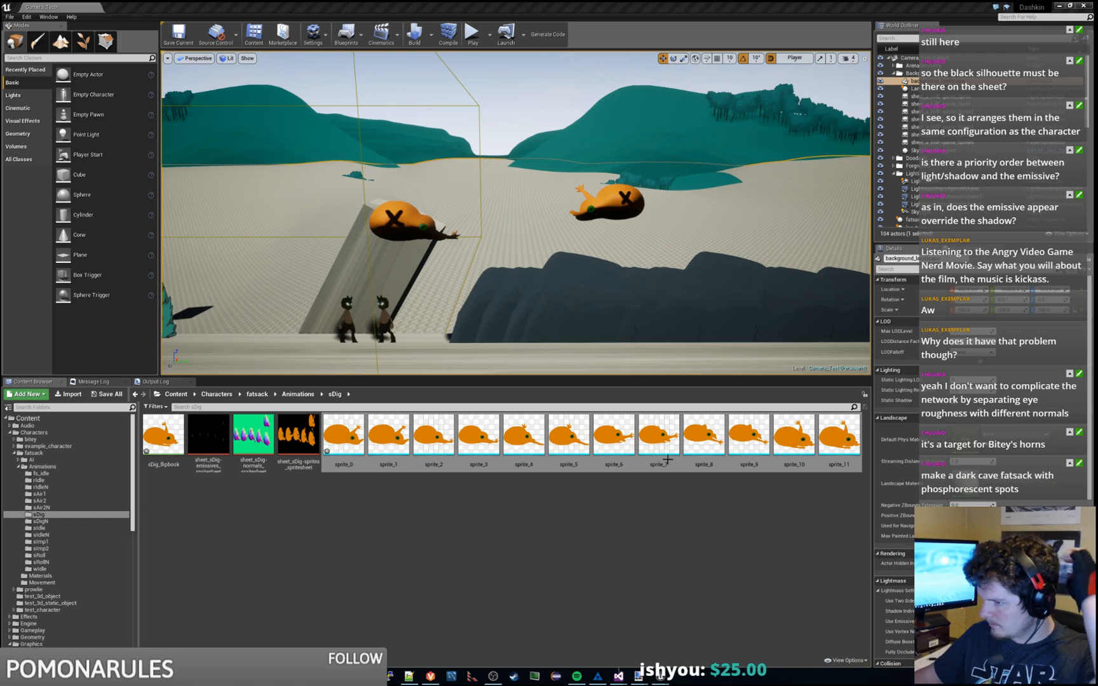
# Step: Save the Camera_Test level with Ctrl+S
pyautogui.click(614, 536)
pyautogui.moveTo(546, 254)
pyautogui.mouseDown(button='right')
pyautogui.moveTo(591, 286)
pyautogui.moveTo(540, 248)
pyautogui.moveTo(563, 250)
pyautogui.moveTo(547, 249)
pyautogui.mouseUp(button='right')
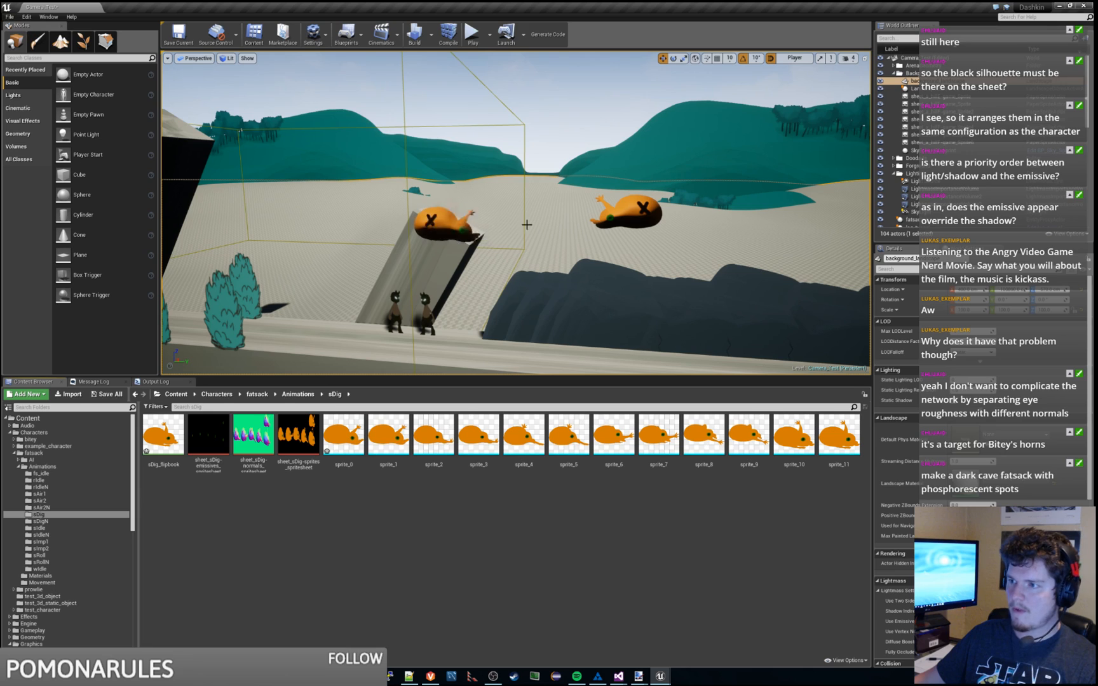
pyautogui.hotkey('ctrl', 's')
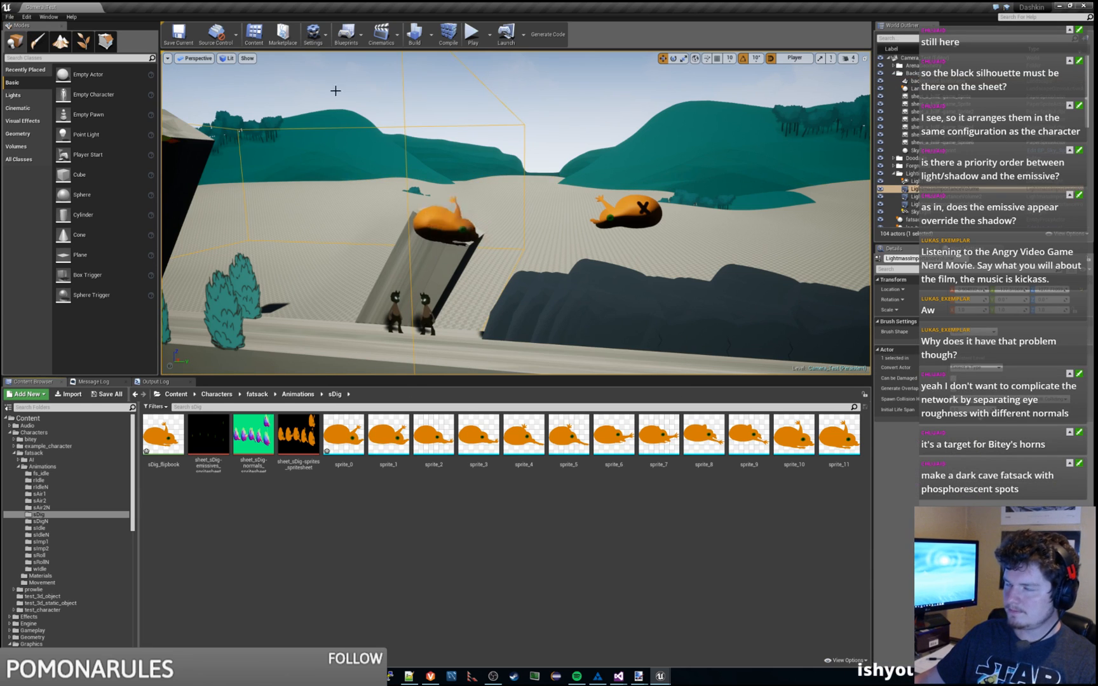
# Step: Exit Unreal Editor, saving the changed sDig flipbook and sprite
pyautogui.click(10, 17)
pyautogui.click(39, 273)
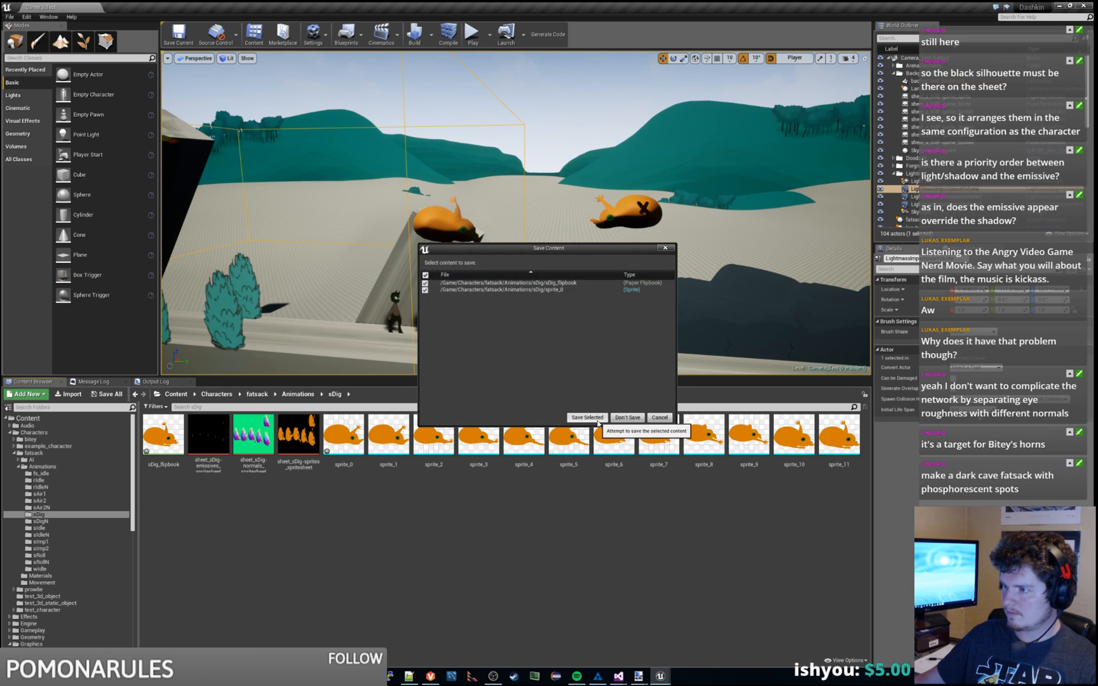
pyautogui.click(596, 420)
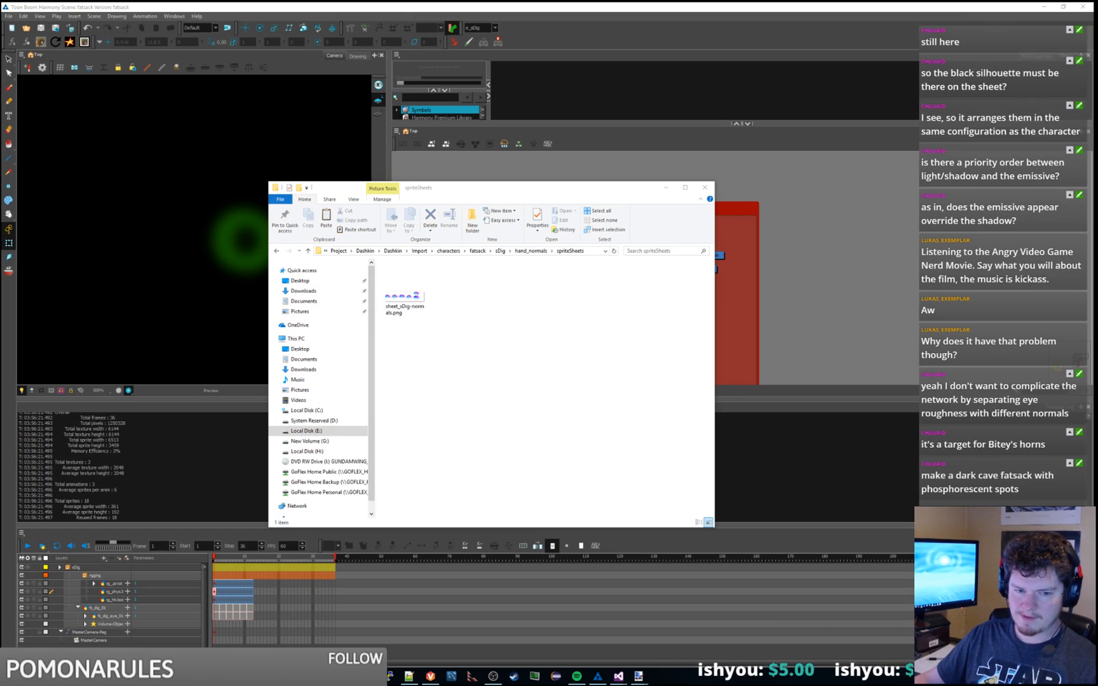
# Step: Switch to sheet_sDig-normals.png in paint.net and brush over the third creature's white X
pyautogui.click(804, 334)
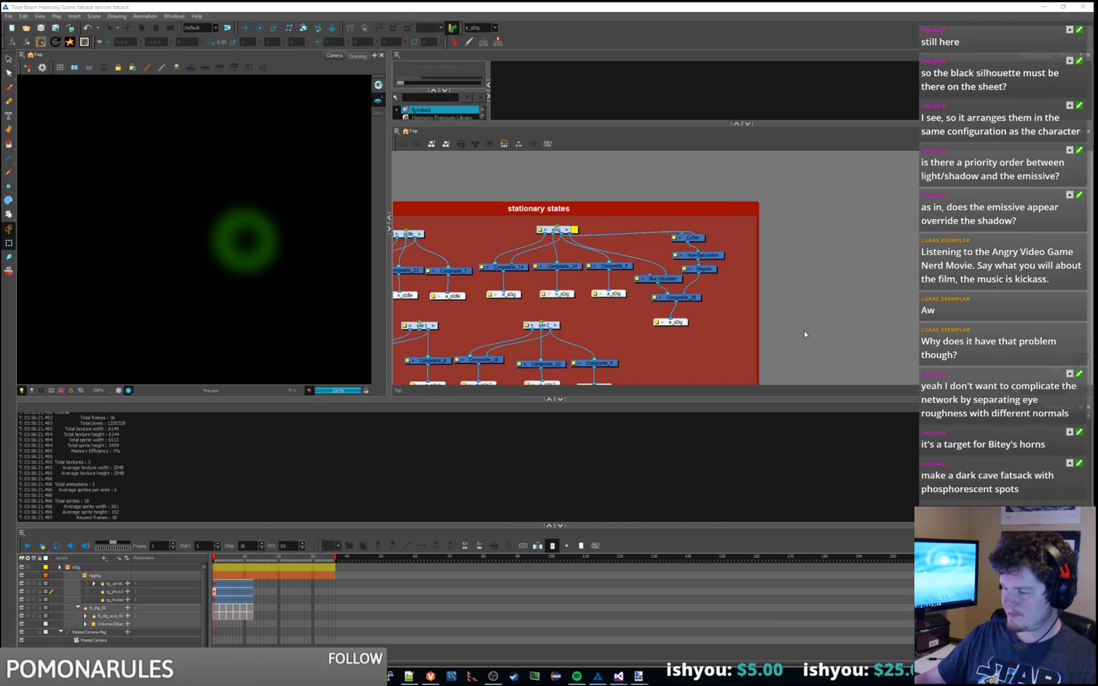
pyautogui.moveTo(638, 673)
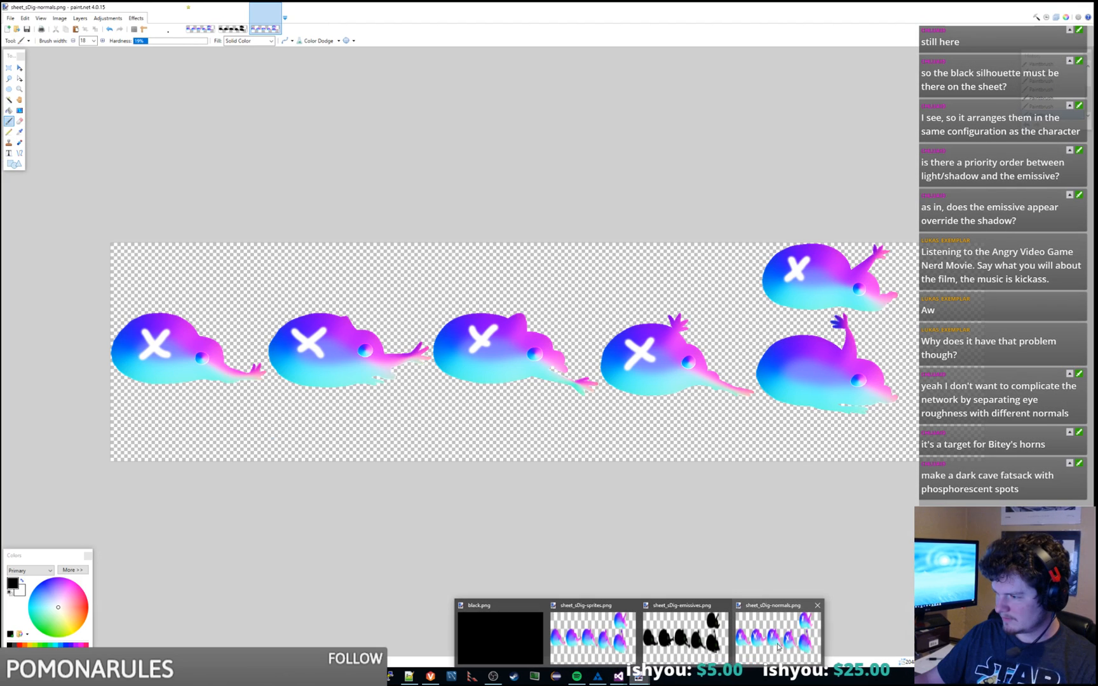
pyautogui.click(778, 646)
pyautogui.moveTo(472, 334); pyautogui.dragTo(482, 345)
# Step: Brush over the second X, undo the strokes, and minimize paint.net and Harmony
pyautogui.moveTo(320, 335); pyautogui.dragTo(312, 347)
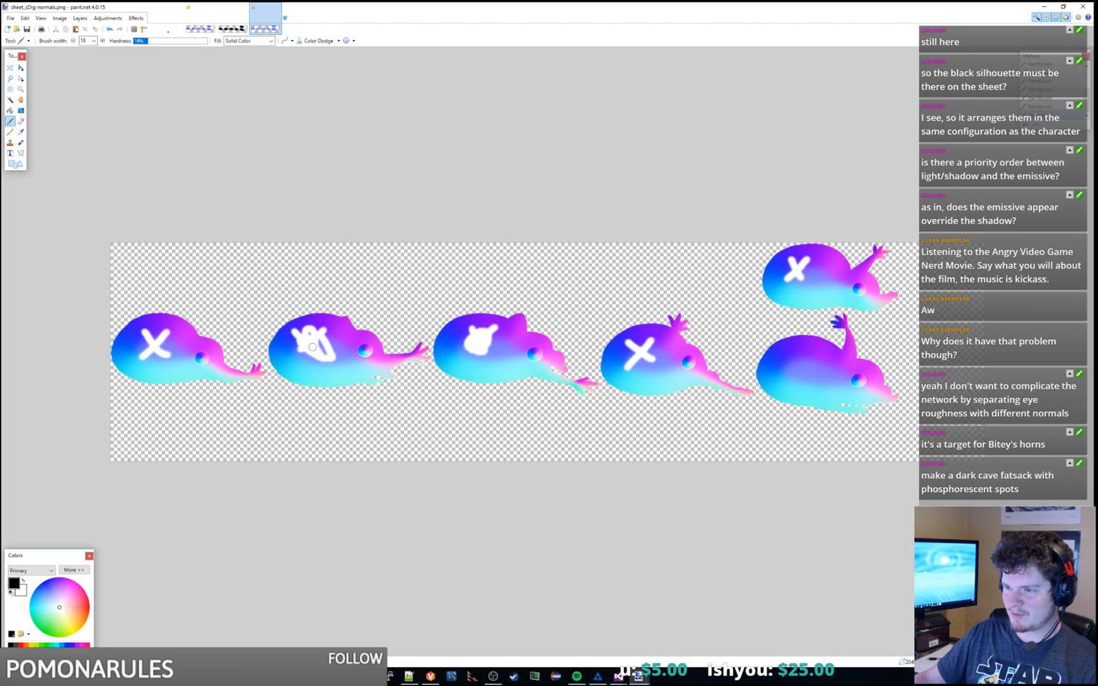
pyautogui.hotkey('ctrl', 'z')
pyautogui.hotkey('ctrl', 'z')
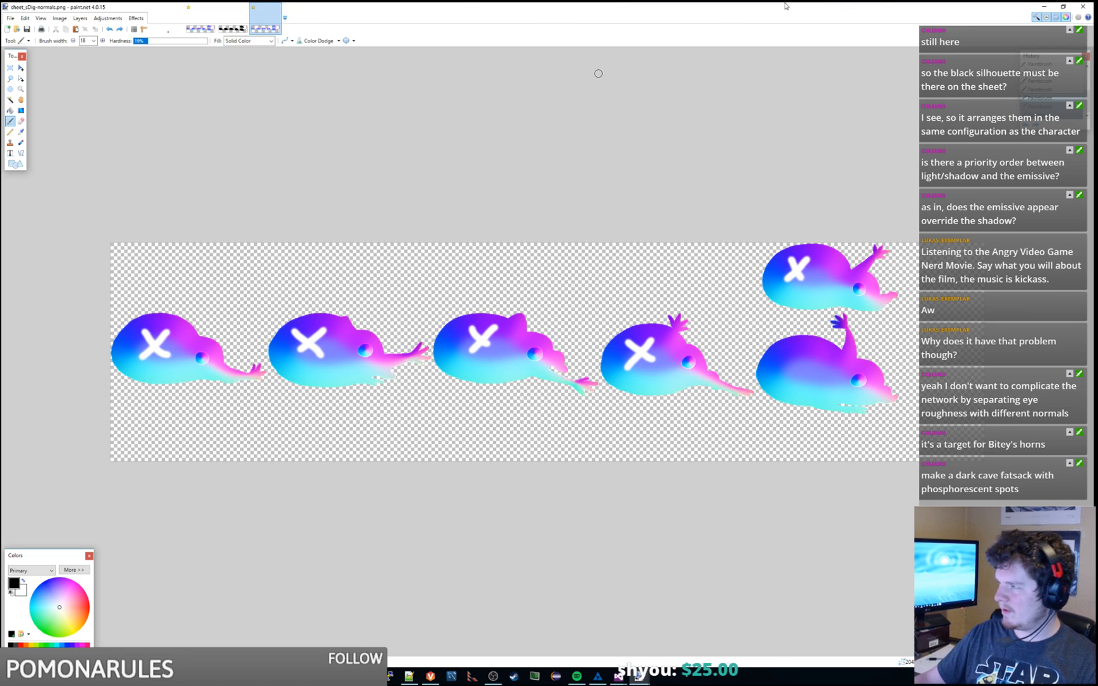
pyautogui.click(1043, 9)
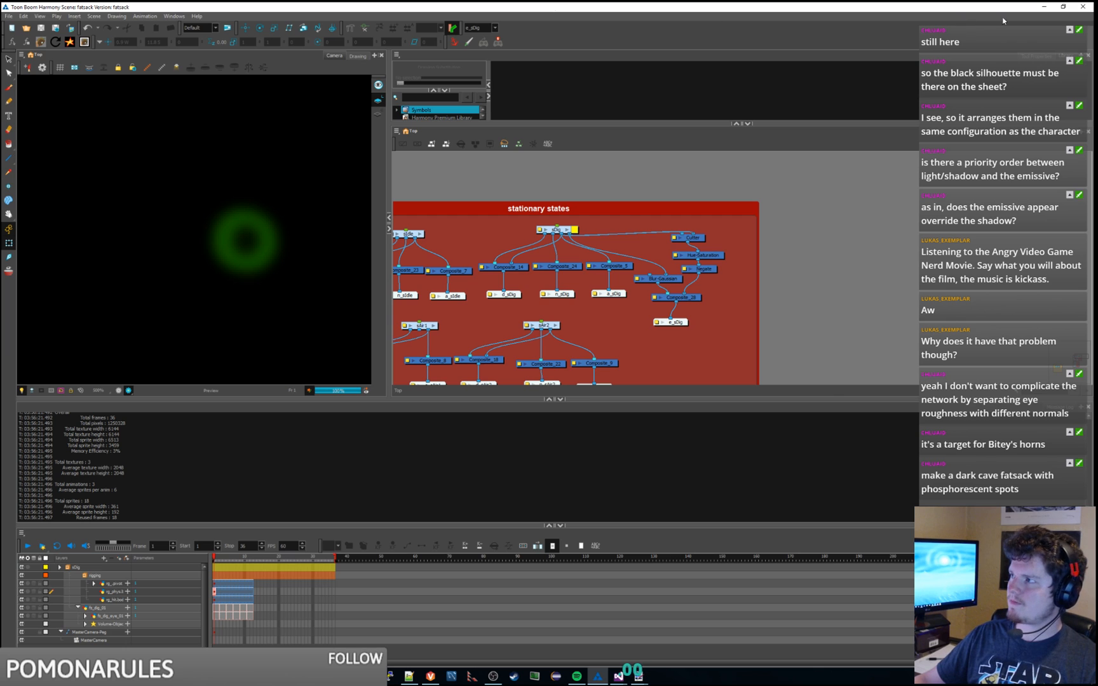
pyautogui.click(1044, 7)
# Step: Widen the header pane and solution tree, and shrink the Output pane for more code room
pyautogui.click(778, 305)
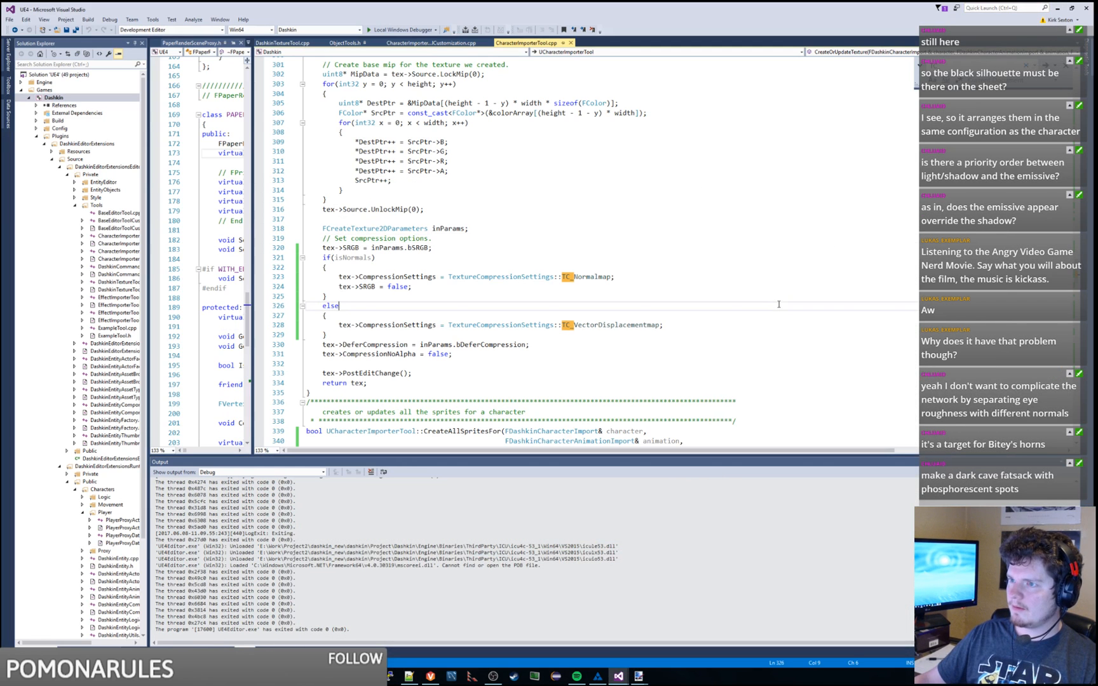
pyautogui.moveTo(251, 244); pyautogui.dragTo(402, 245)
pyautogui.moveTo(150, 266); pyautogui.dragTo(200, 268)
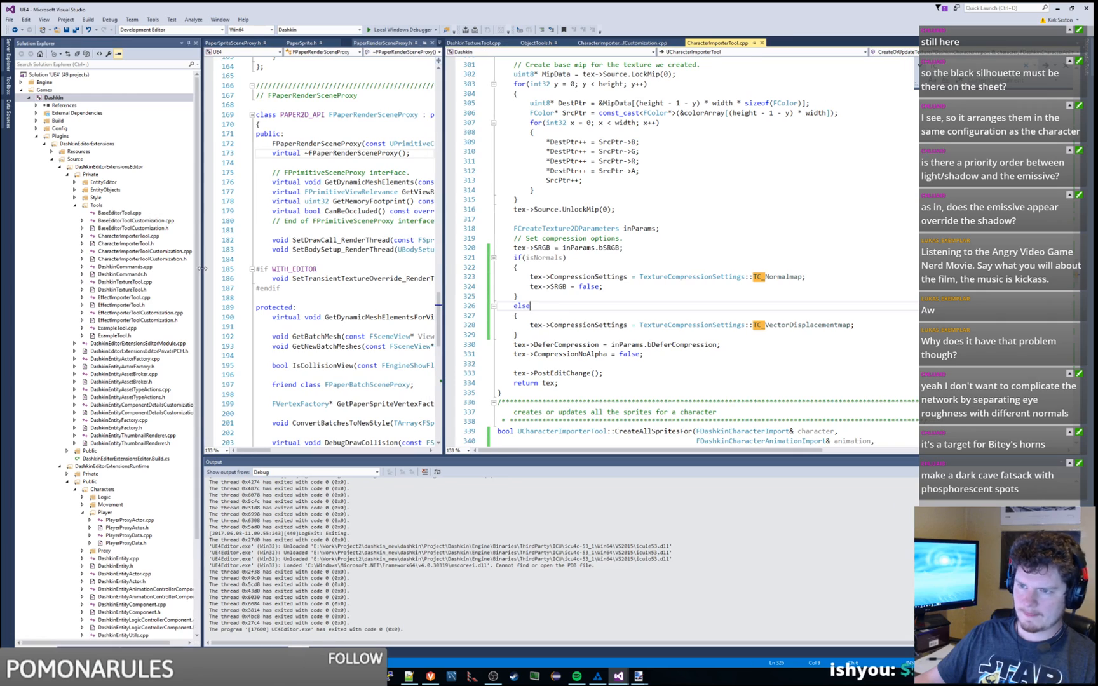
pyautogui.moveTo(443, 274); pyautogui.dragTo(428, 274)
pyautogui.scroll(20, 699, 308)
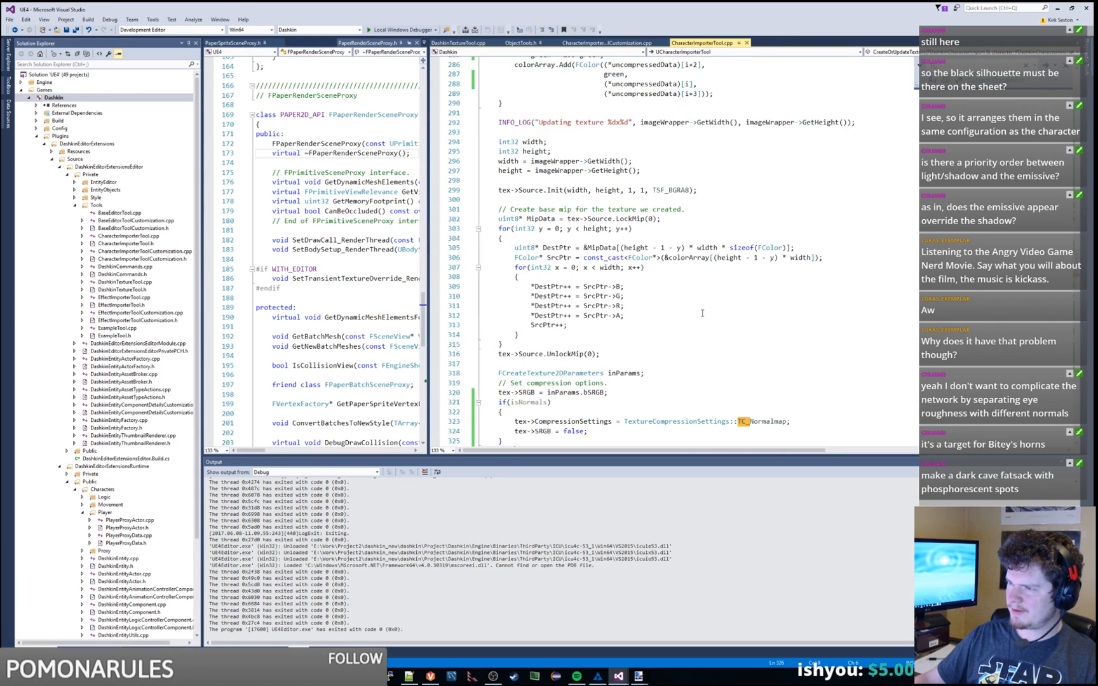
pyautogui.scroll(20, 702, 313)
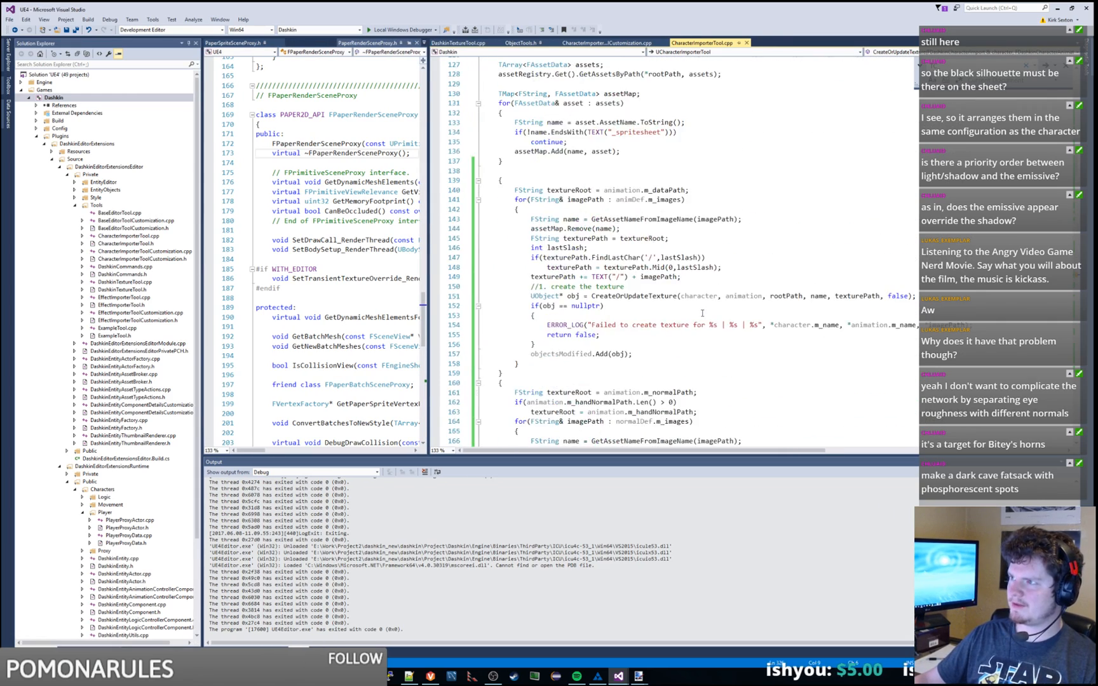
pyautogui.scroll(12, 702, 313)
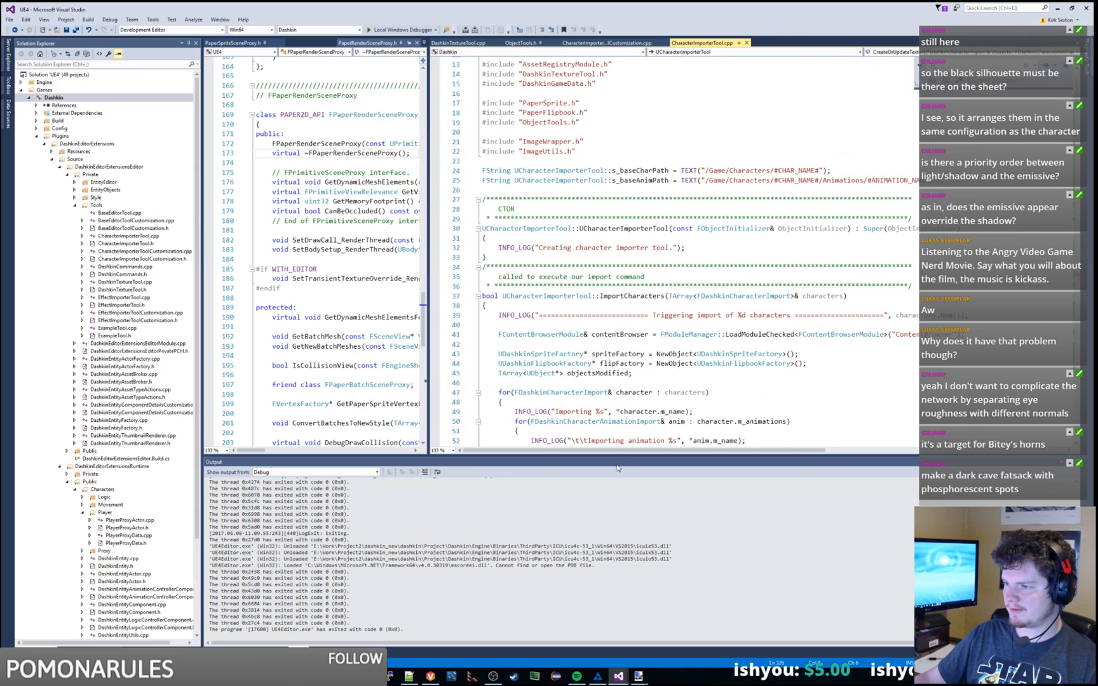
pyautogui.moveTo(624, 456); pyautogui.dragTo(624, 519)
# Step: Read ImportCharacters, selecting SyncBrowserToAssets on line 106 and NewObject on line 44
pyautogui.scroll(-8, 679, 371)
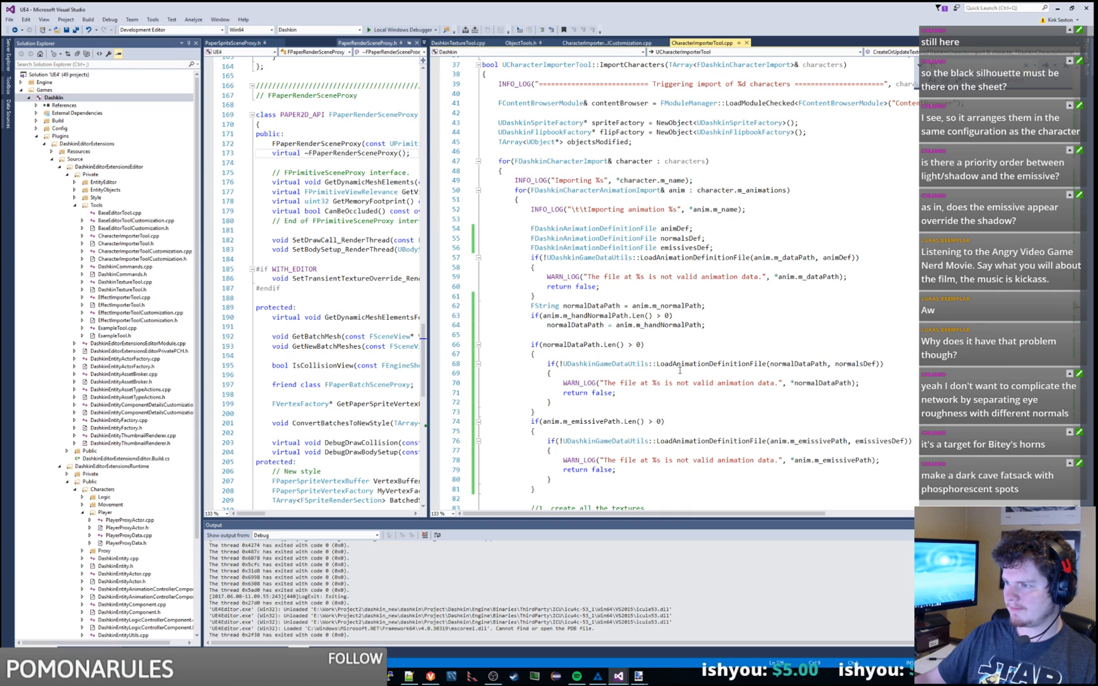
pyautogui.scroll(-15, 679, 370)
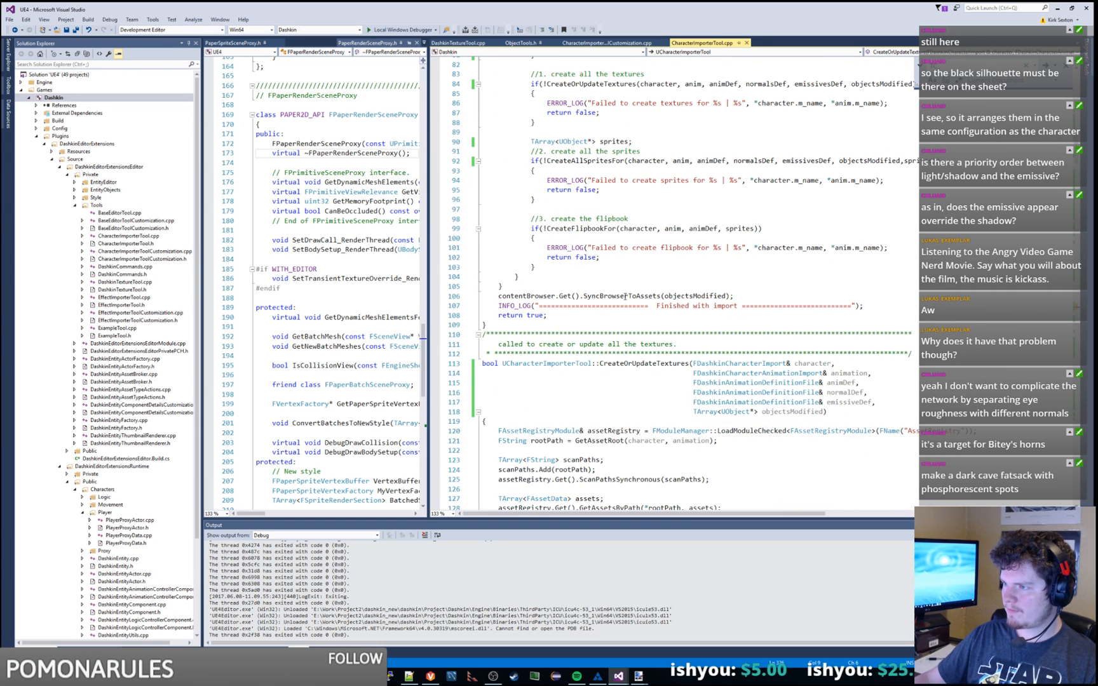
pyautogui.doubleClick(625, 296)
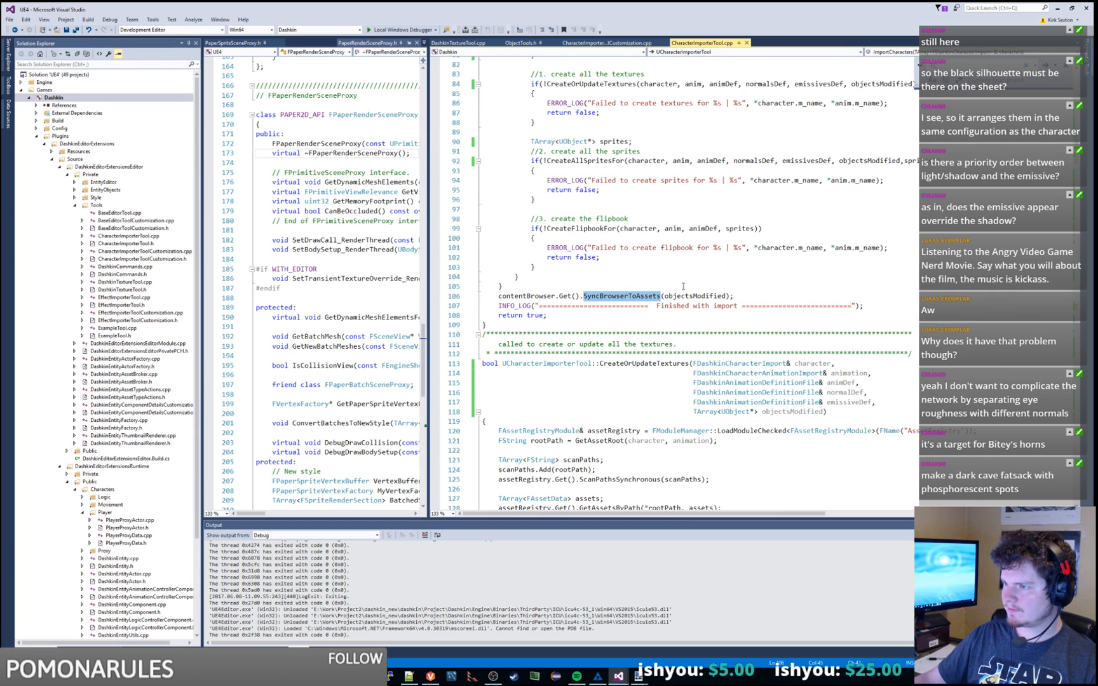
pyautogui.scroll(15, 683, 285)
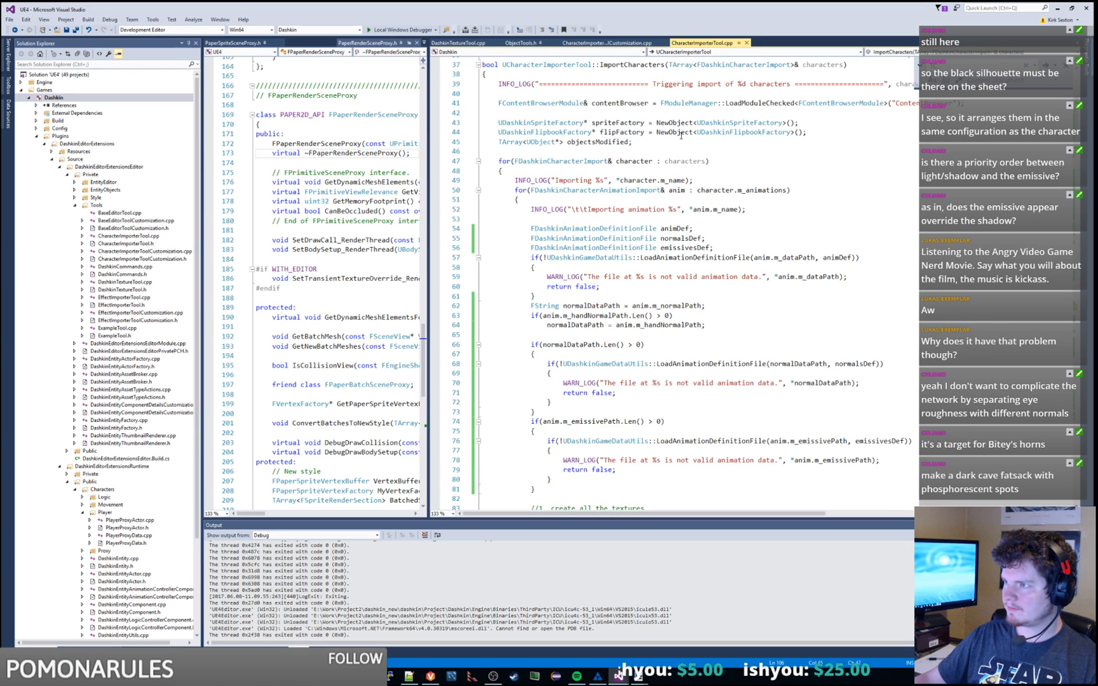
pyautogui.doubleClick(682, 134)
pyautogui.scroll(-4, 790, 180)
pyautogui.scroll(6, 797, 183)
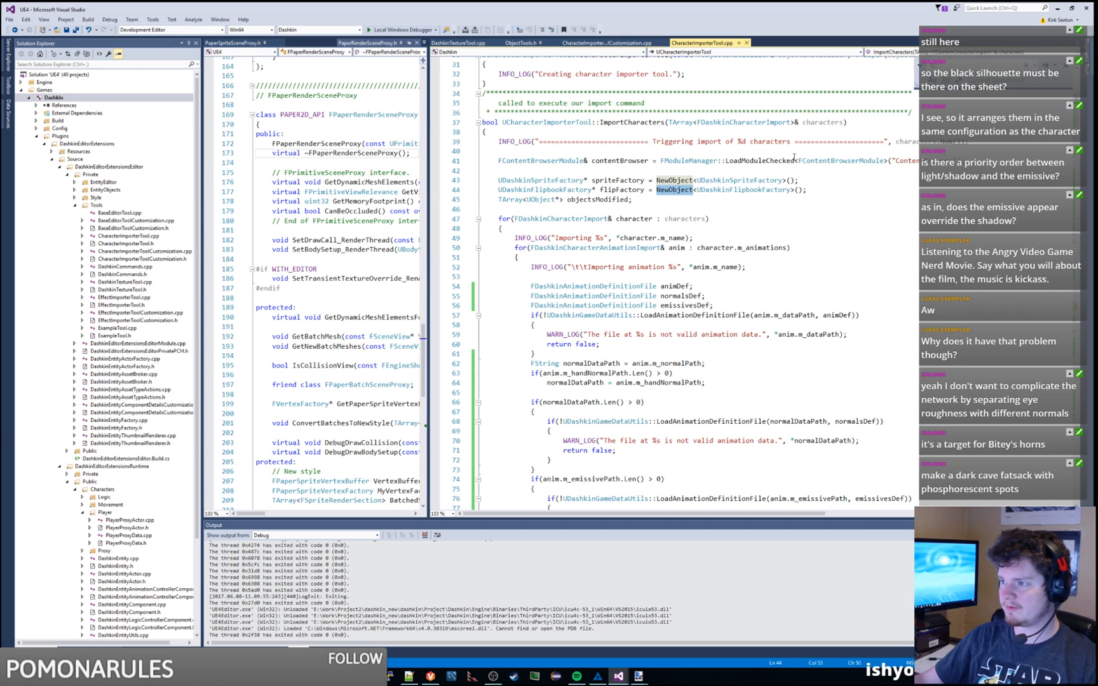
pyautogui.scroll(-3, 784, 253)
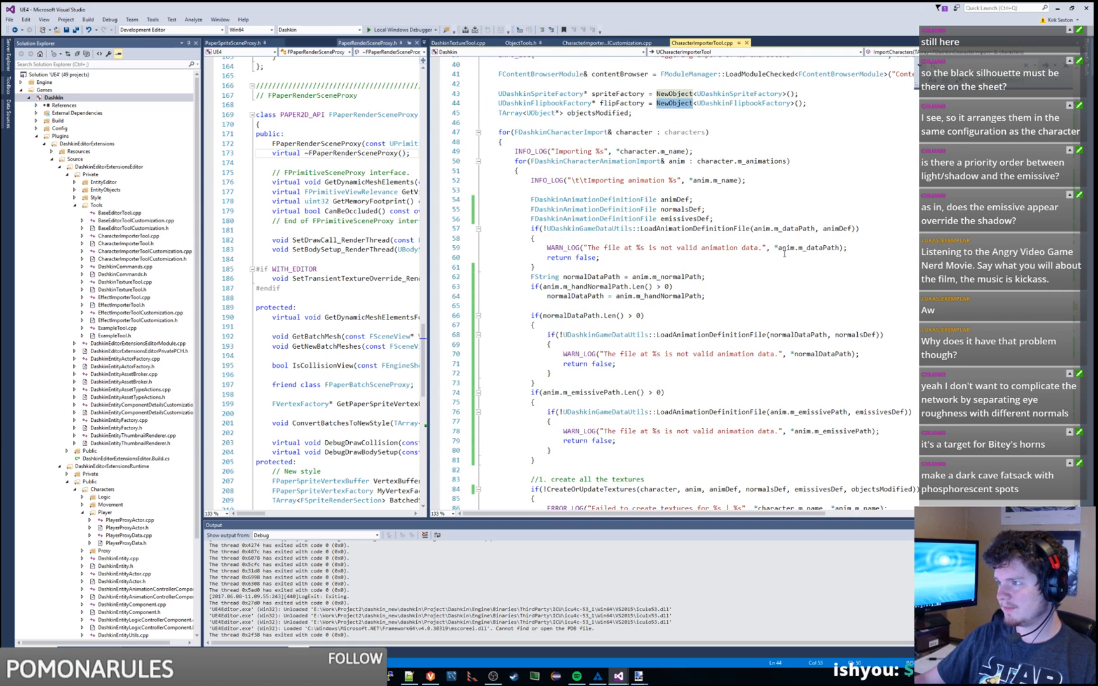
pyautogui.click(754, 163)
pyautogui.scroll(-13, 756, 305)
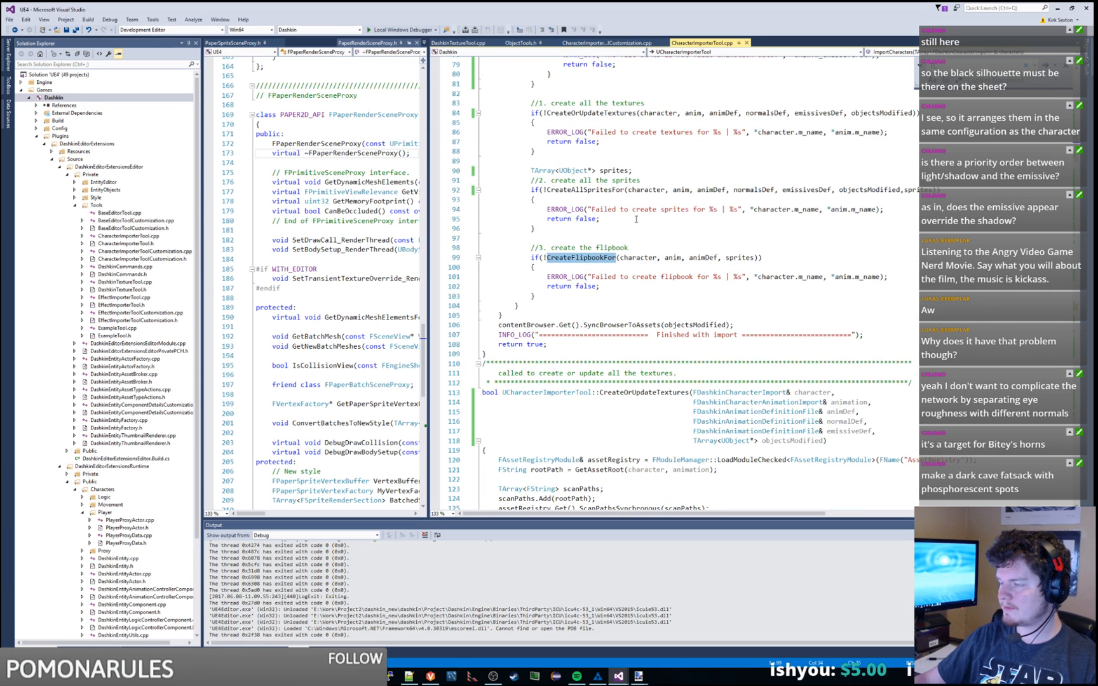
pyautogui.doubleClick(646, 190)
pyautogui.doubleClick(910, 189)
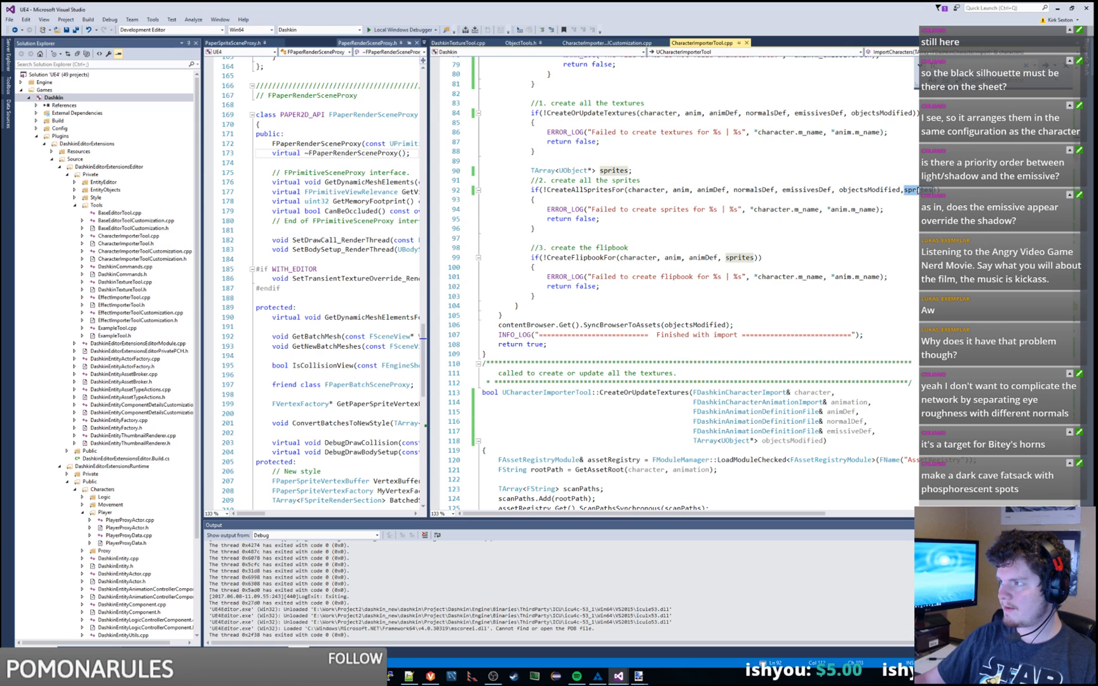
pyautogui.doubleClick(875, 189)
pyautogui.doubleClick(537, 326)
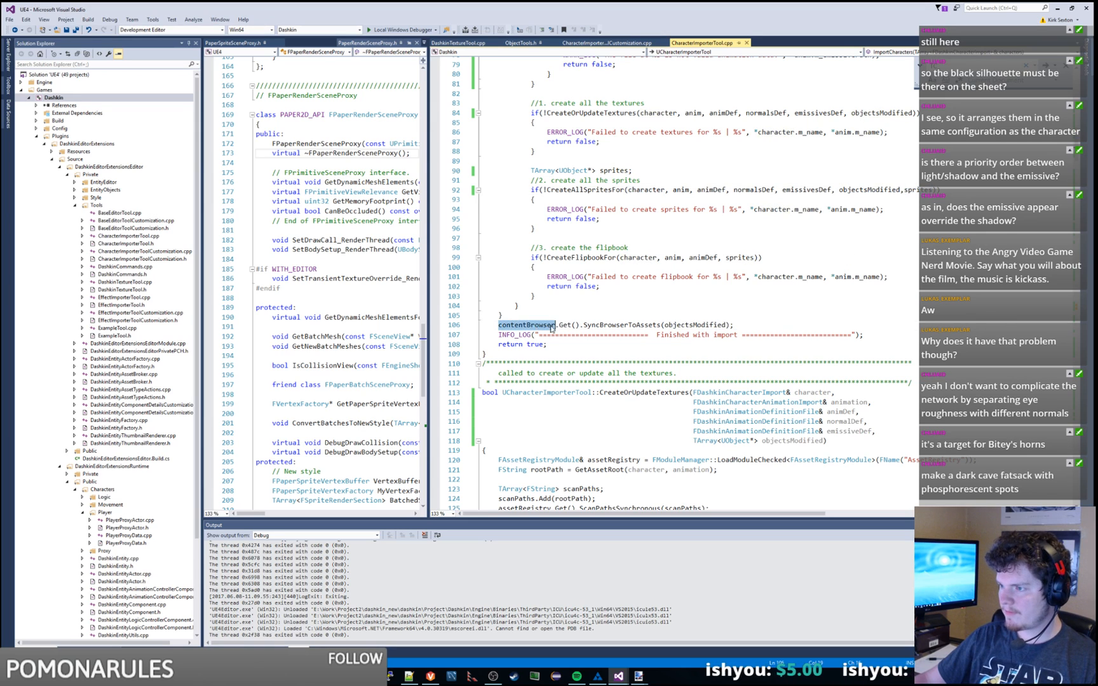
pyautogui.doubleClick(566, 326)
pyautogui.doubleClick(536, 326)
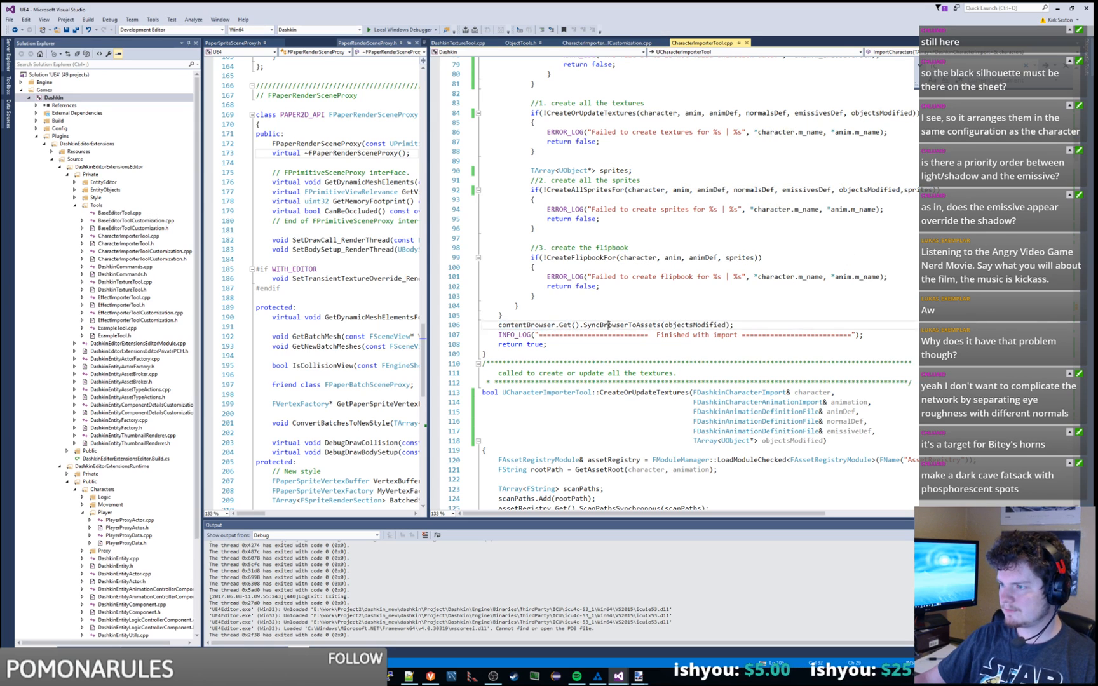
pyautogui.doubleClick(621, 325)
pyautogui.doubleClick(545, 326)
pyautogui.scroll(20, 548, 326)
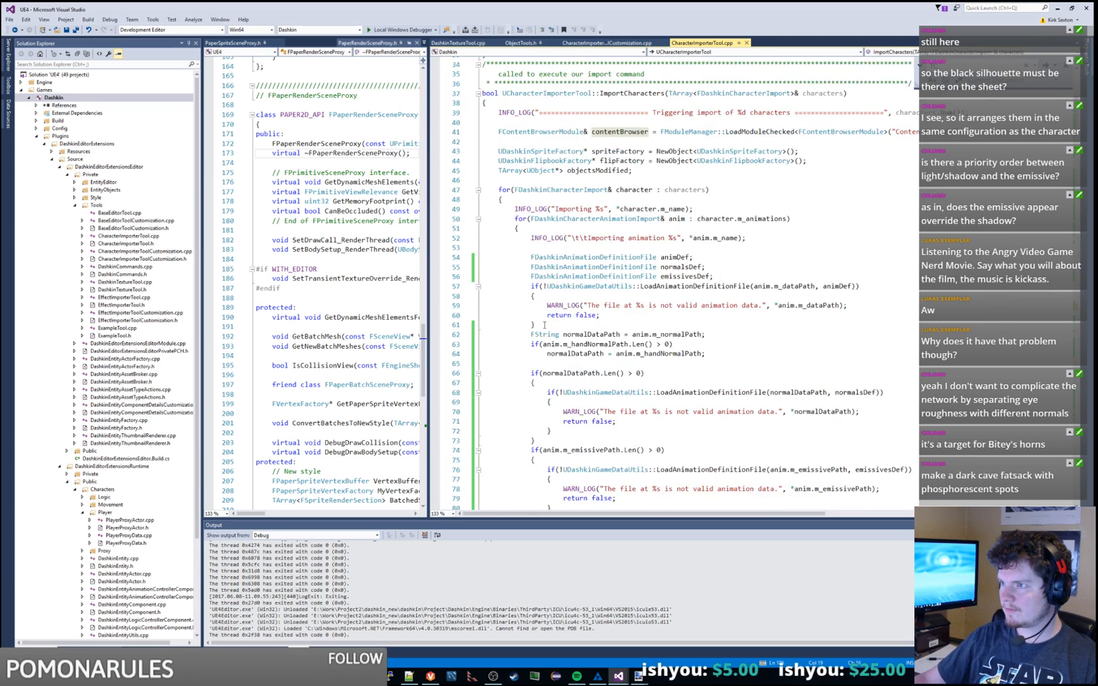
pyautogui.doubleClick(555, 363)
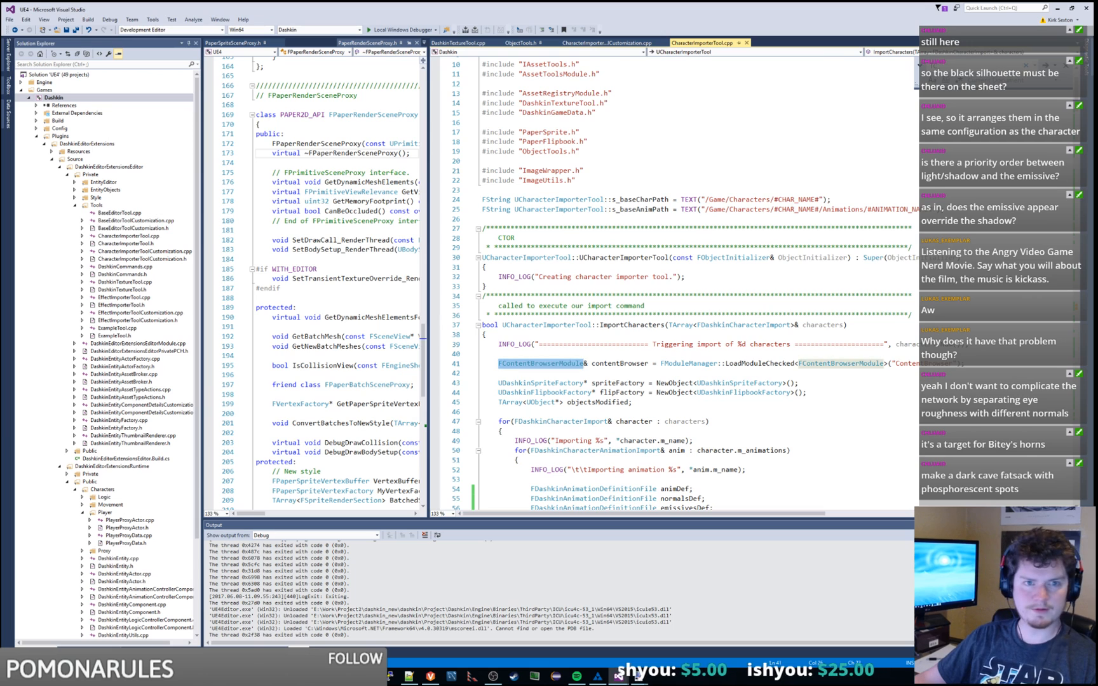
pyautogui.hotkey('alt', 'Tab')
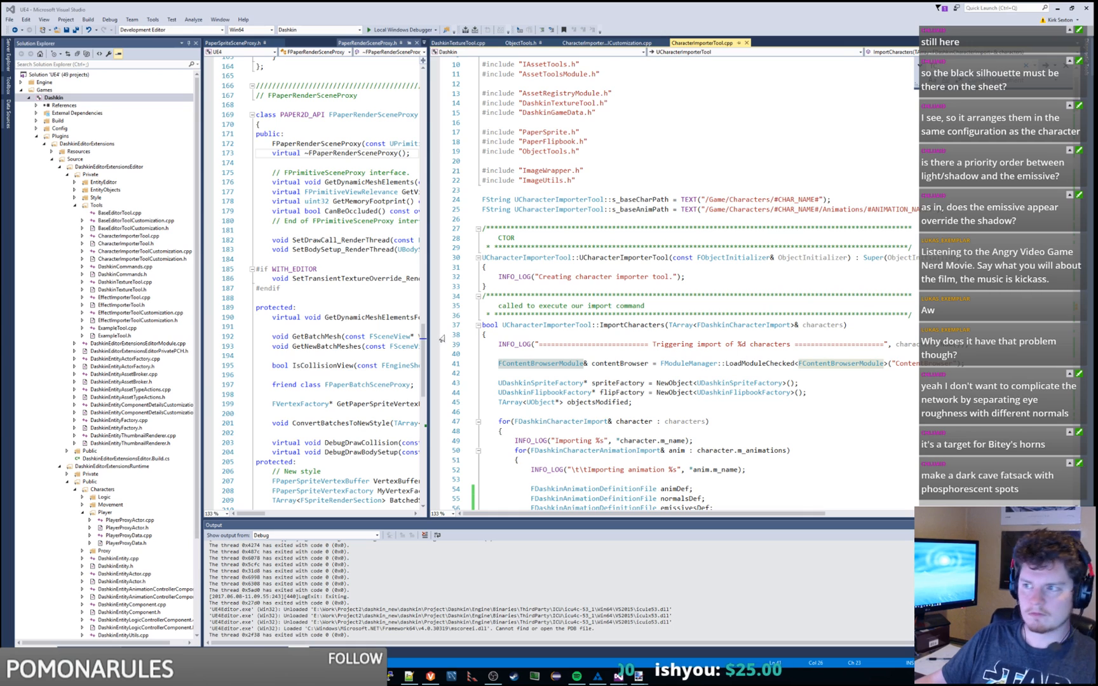
pyautogui.click(601, 318)
pyautogui.hotkey('ctrl', 'shift', 'f')
pyautogui.press('Escape')
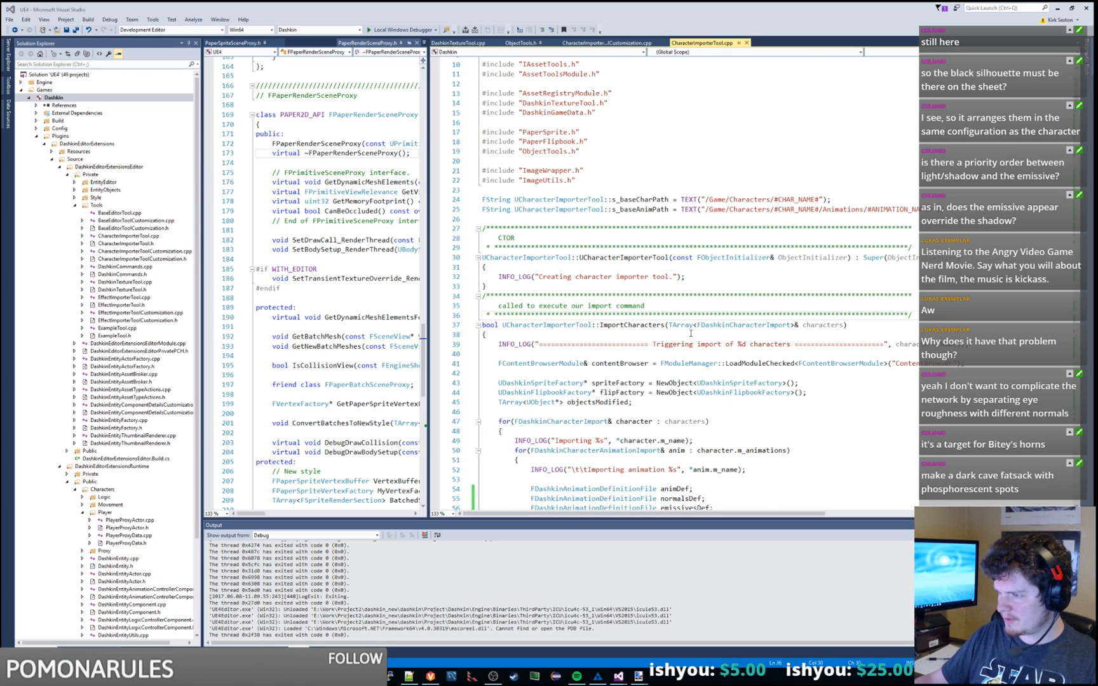
# Step: Inspect the FContentBrowserModule, FModuleManager and FAssetRegistryModule references in CharacterImporterTool.cpp
pyautogui.scroll(-5, 691, 333)
pyautogui.doubleClick(572, 219)
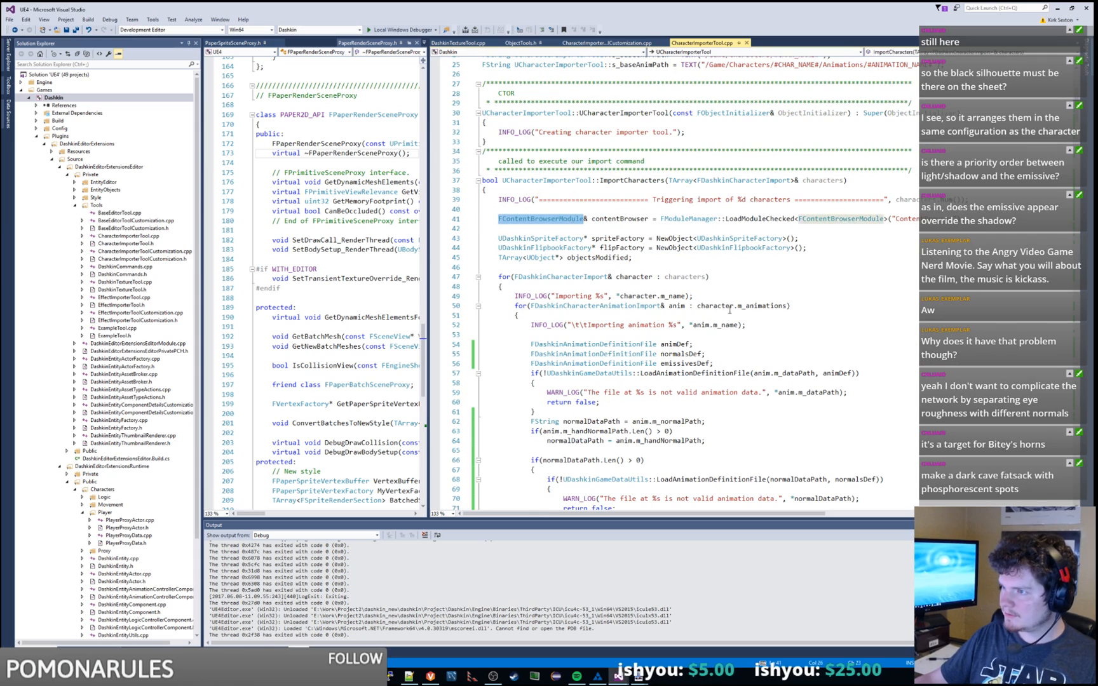
pyautogui.scroll(-20, 729, 310)
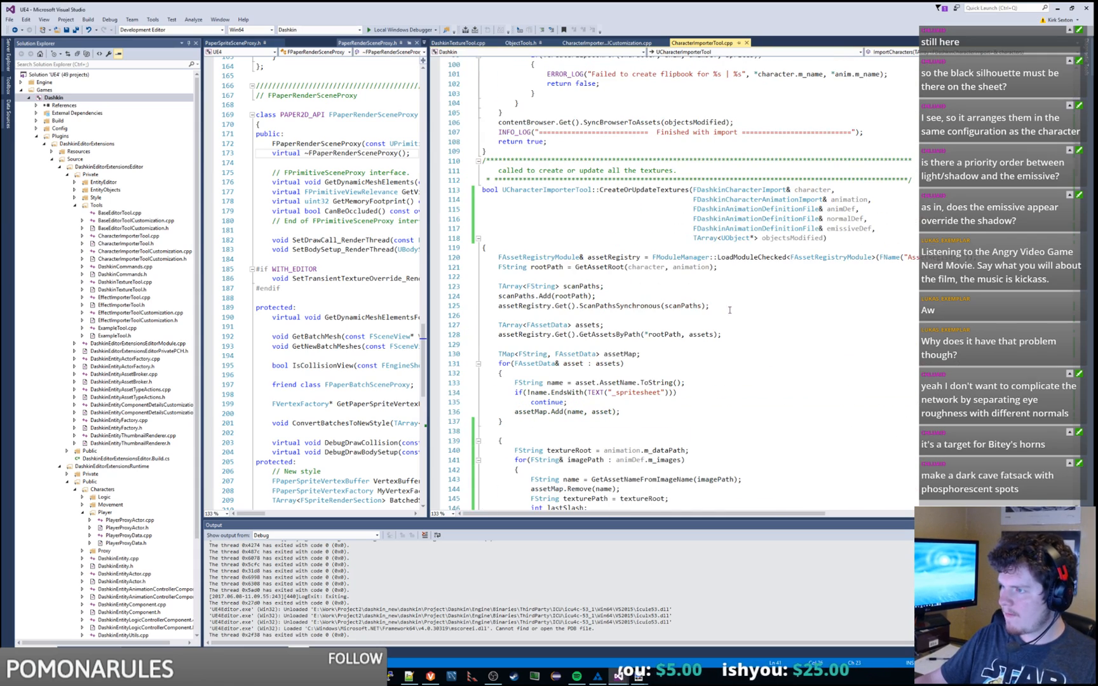
pyautogui.doubleClick(680, 258)
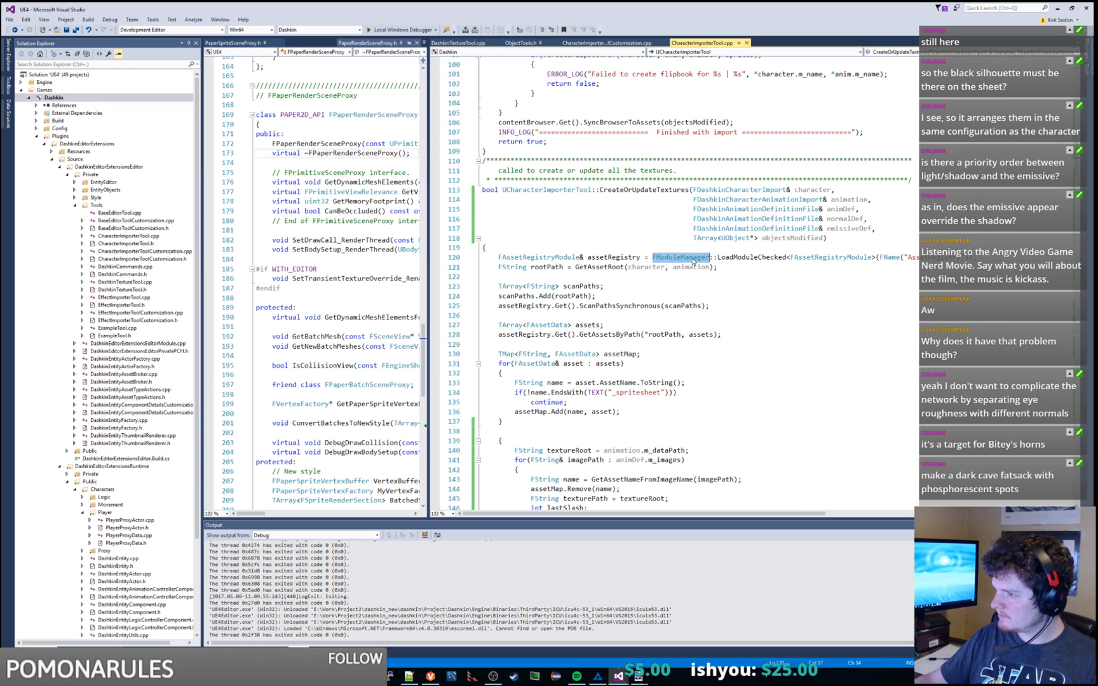
pyautogui.doubleClick(577, 257)
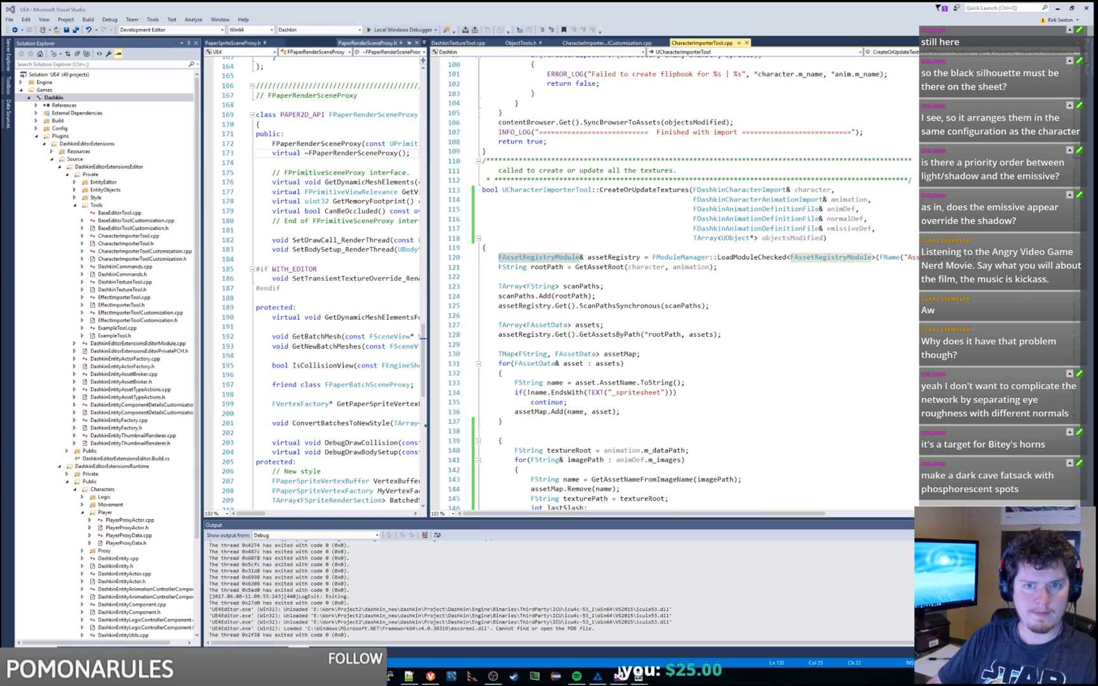
pyautogui.scroll(-3, 645, 245)
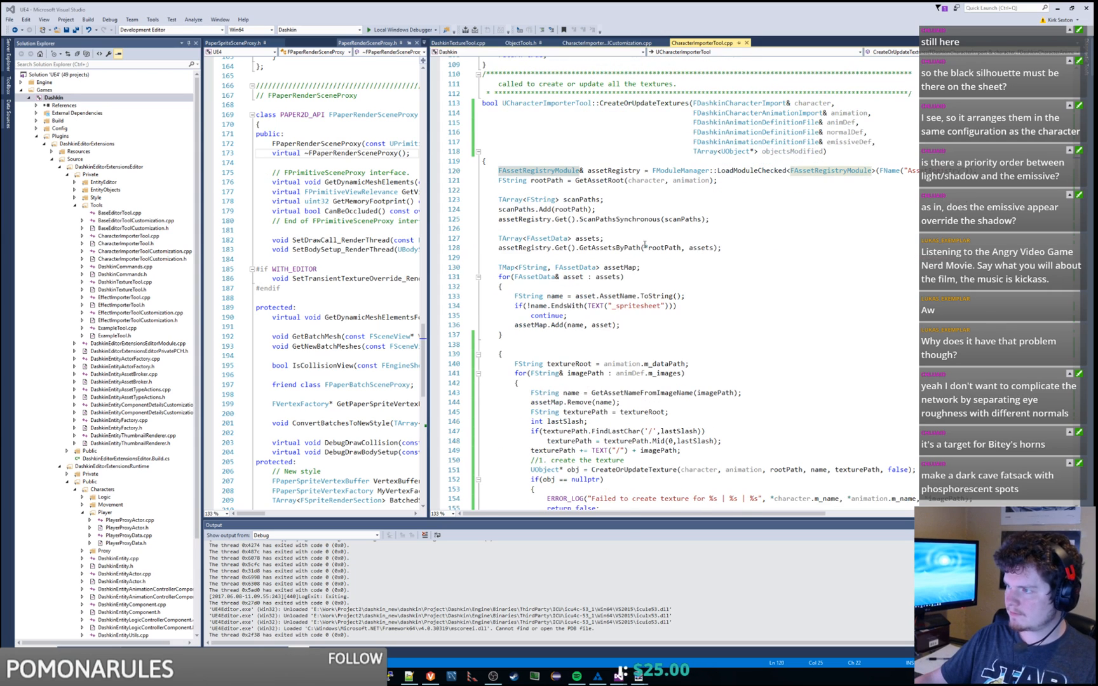
pyautogui.click(716, 240)
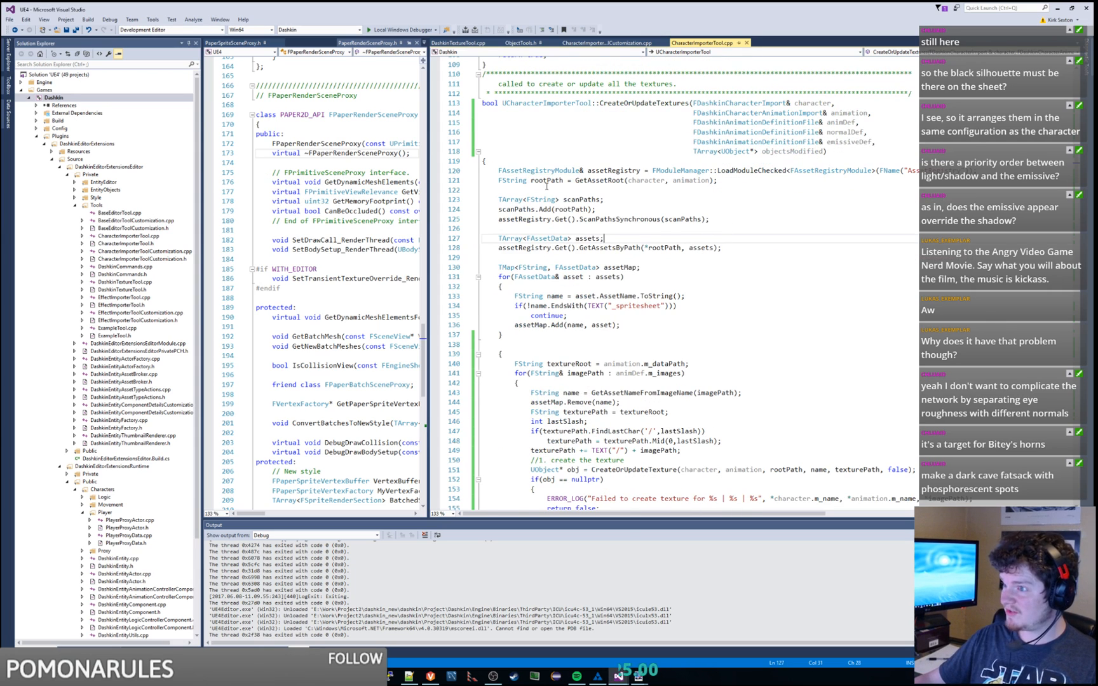
# Step: Highlight every assetRegistry use and FAssetRegistryModule in the module load call
pyautogui.scroll(-2, 716, 240)
pyautogui.scroll(-17, 715, 230)
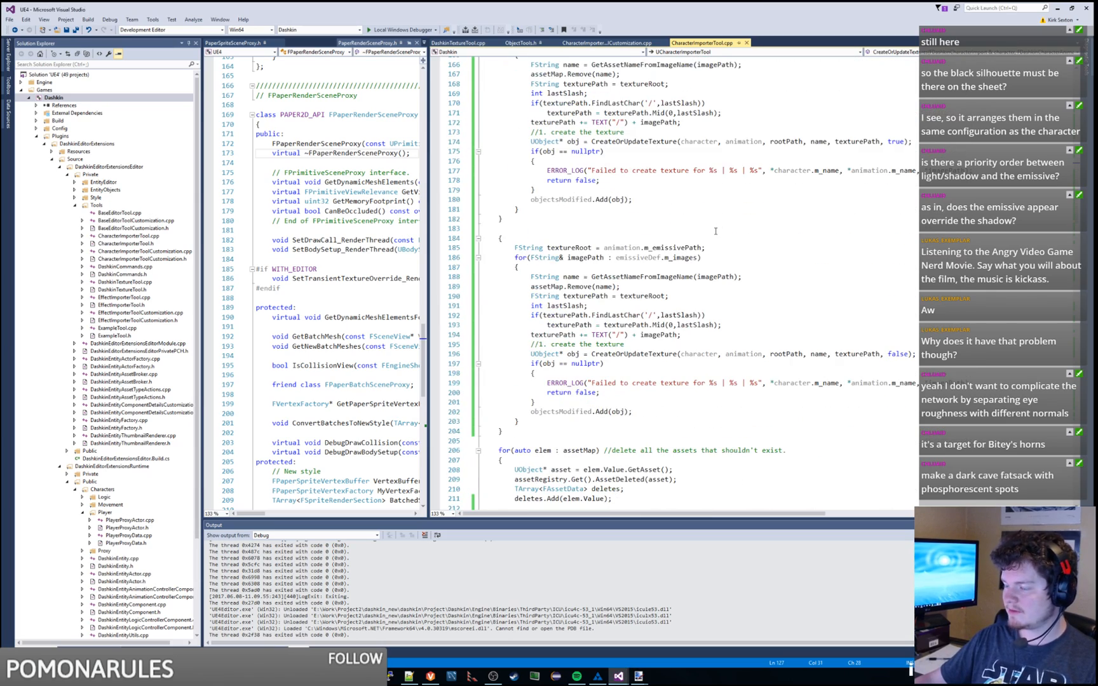
pyautogui.scroll(-7, 715, 231)
pyautogui.scroll(-3, 716, 230)
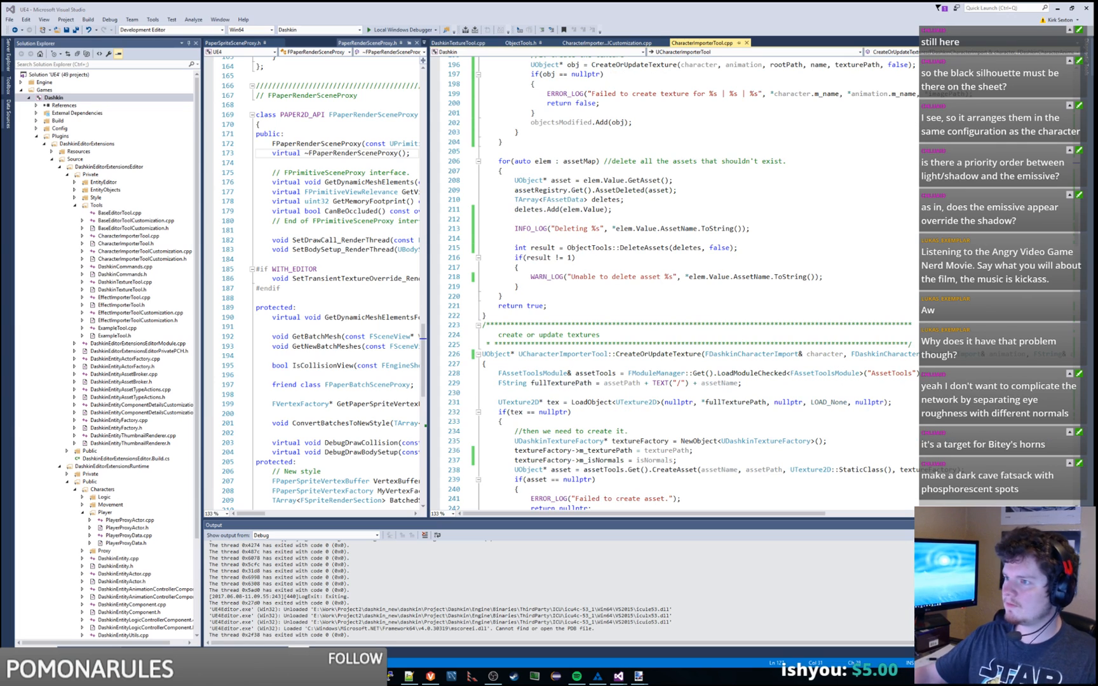
pyautogui.doubleClick(540, 190)
pyautogui.scroll(1, 649, 218)
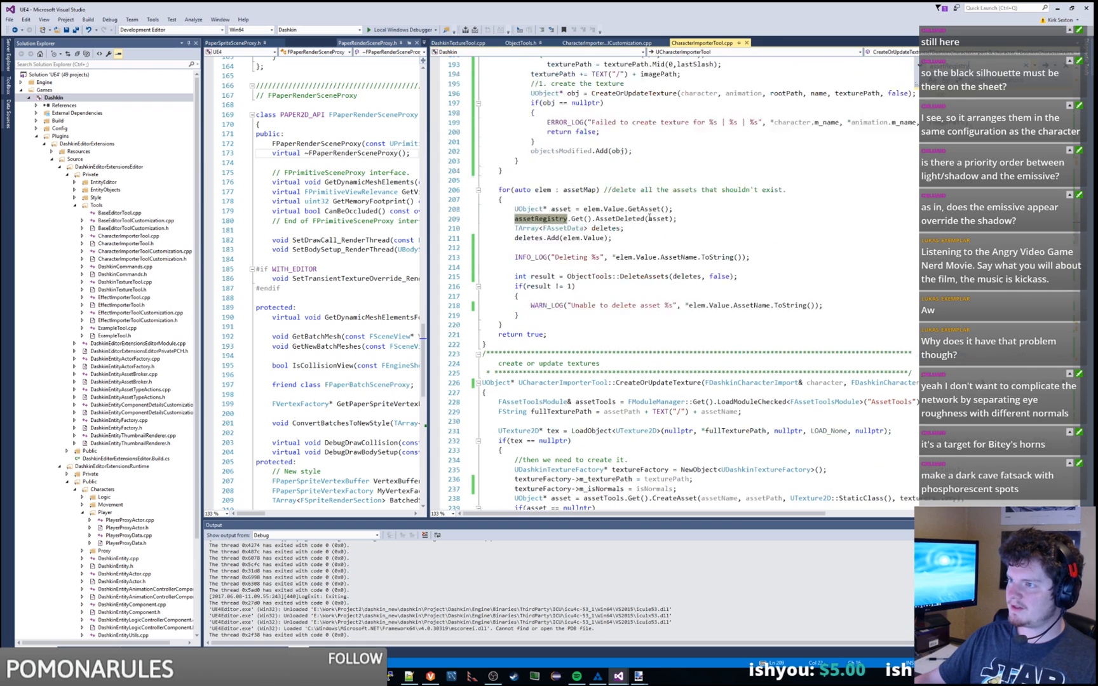
pyautogui.scroll(20, 649, 218)
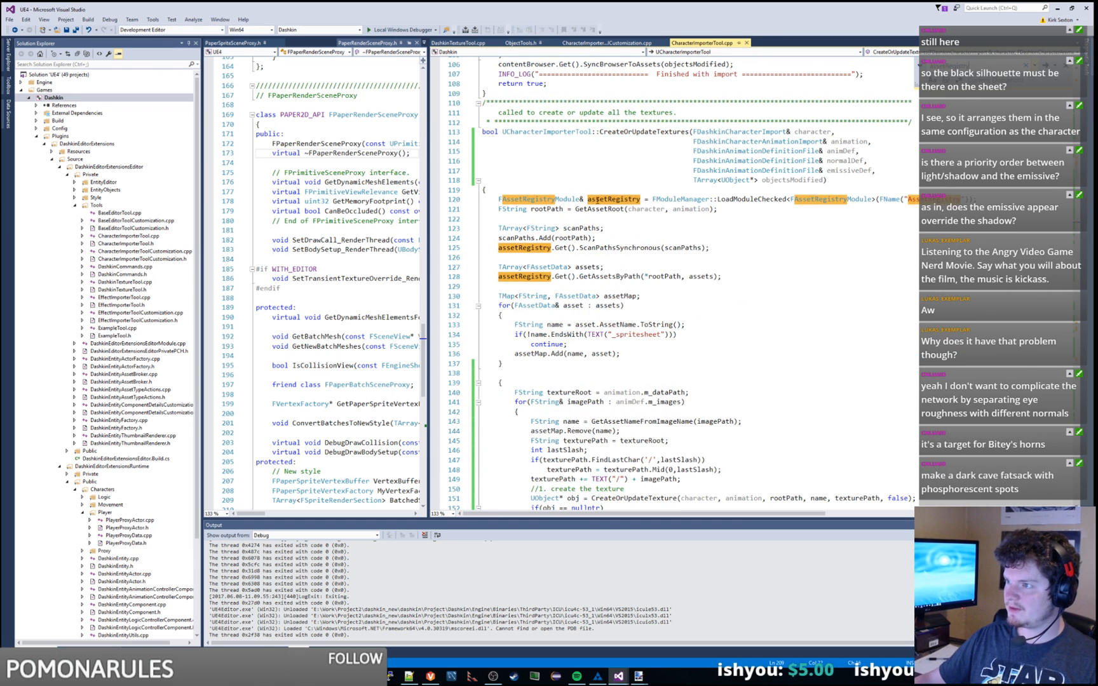
pyautogui.doubleClick(813, 199)
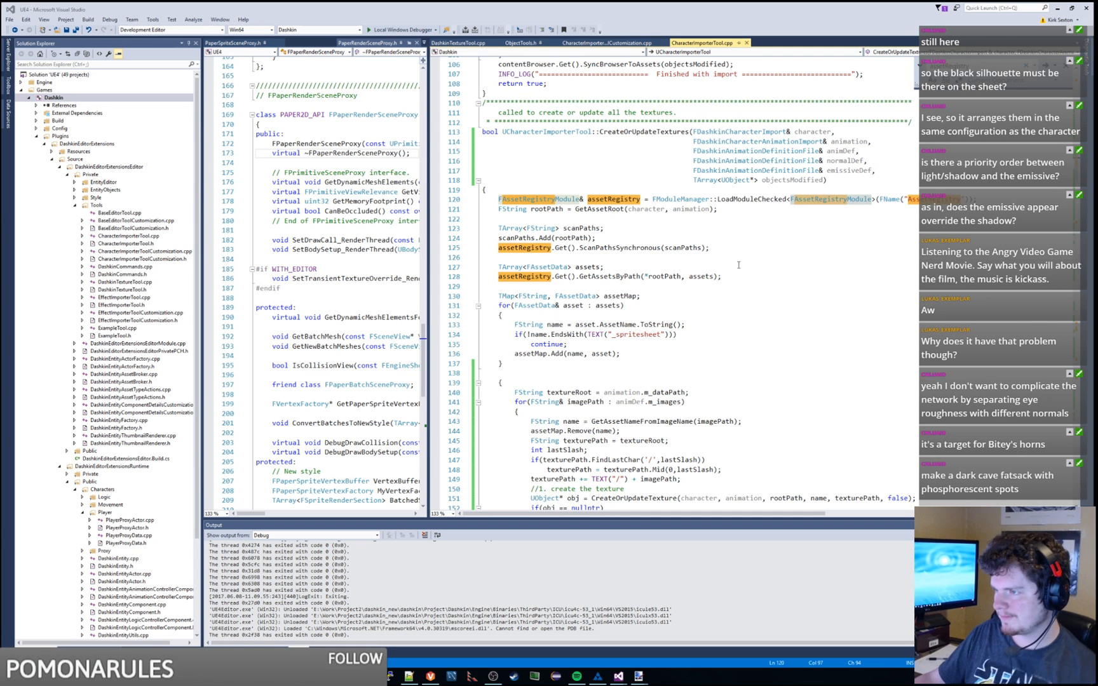
# Step: Examine CreateOrUpdateTextures' CreateOrUpdateTexture and AssetDeleted calls, then open the context menu on DeleteAssets, line 215
pyautogui.scroll(-3, 739, 264)
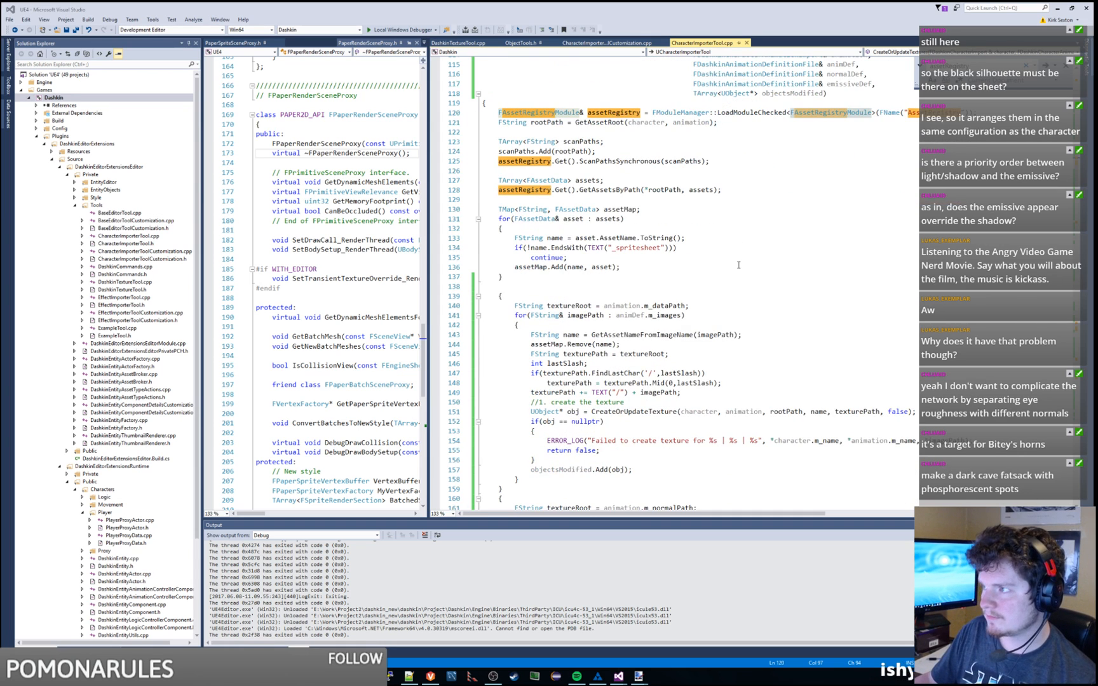
pyautogui.scroll(-14, 739, 265)
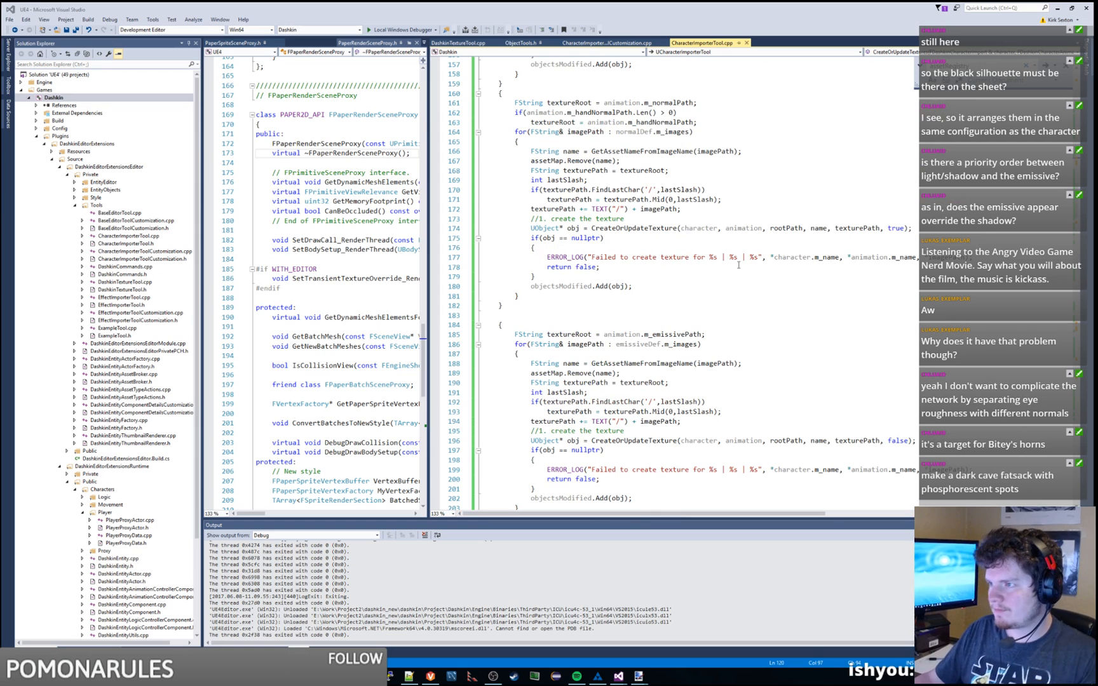
pyautogui.scroll(-3, 737, 262)
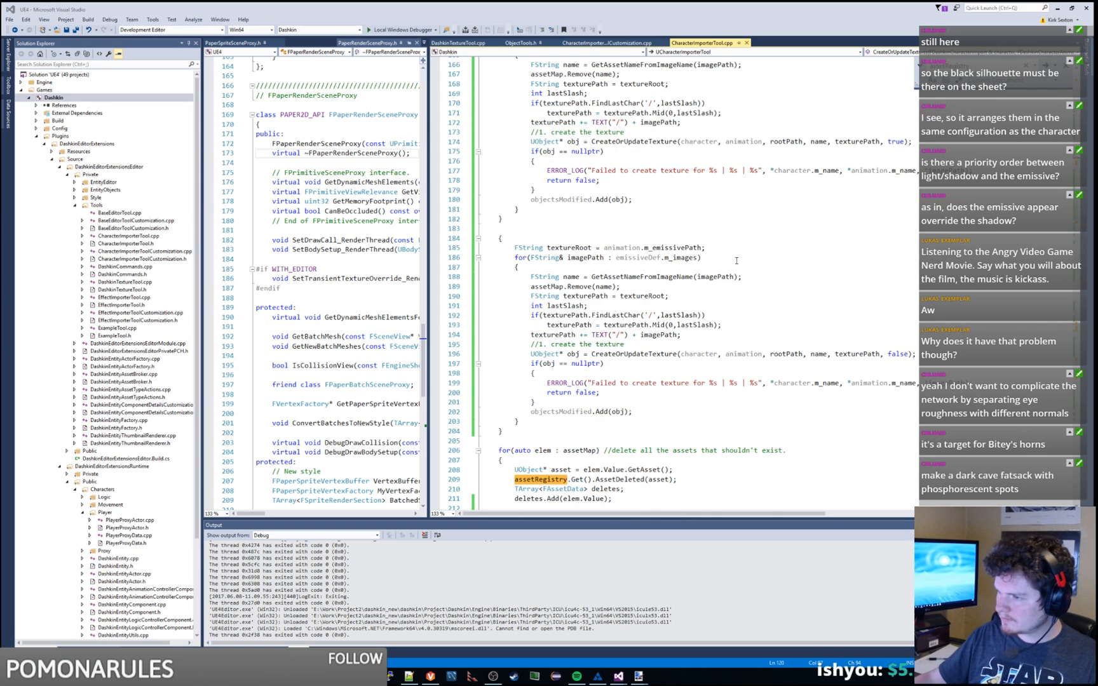
pyautogui.doubleClick(662, 354)
pyautogui.scroll(-6, 734, 305)
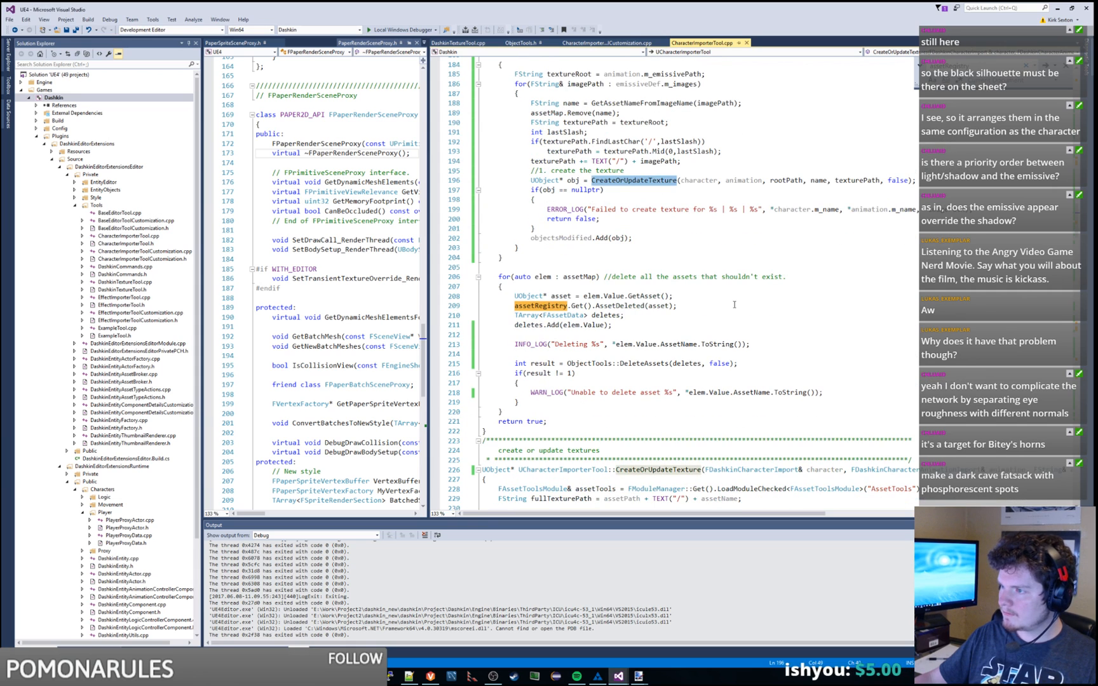
pyautogui.doubleClick(623, 306)
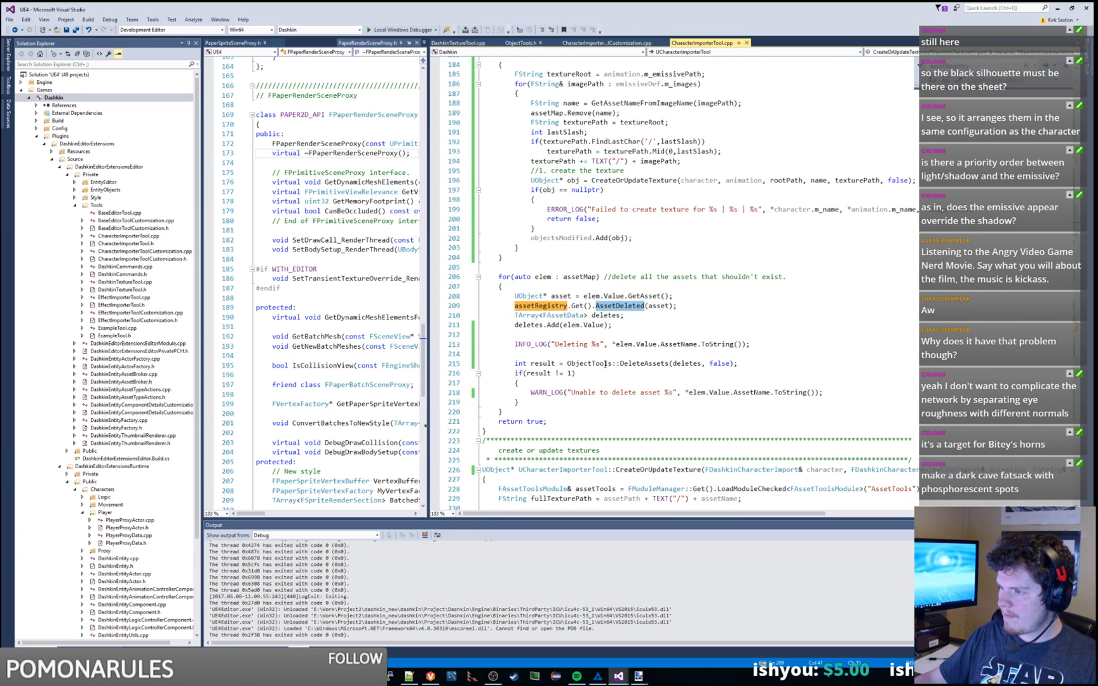
pyautogui.doubleClick(603, 364)
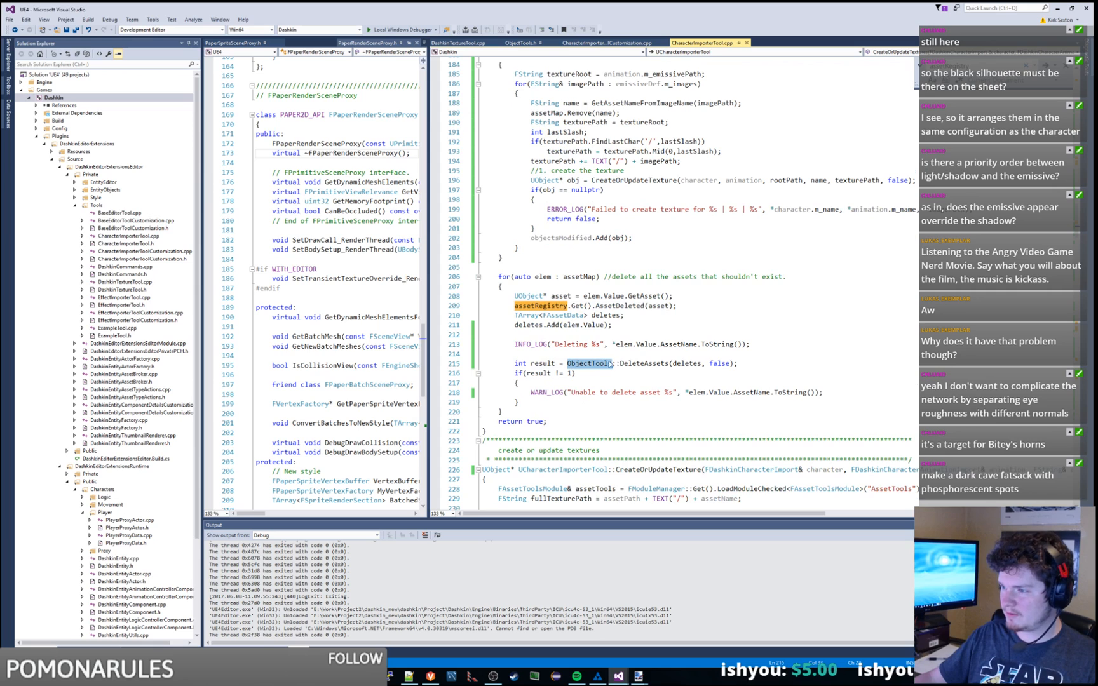
pyautogui.click(600, 364)
pyautogui.rightClick(644, 360)
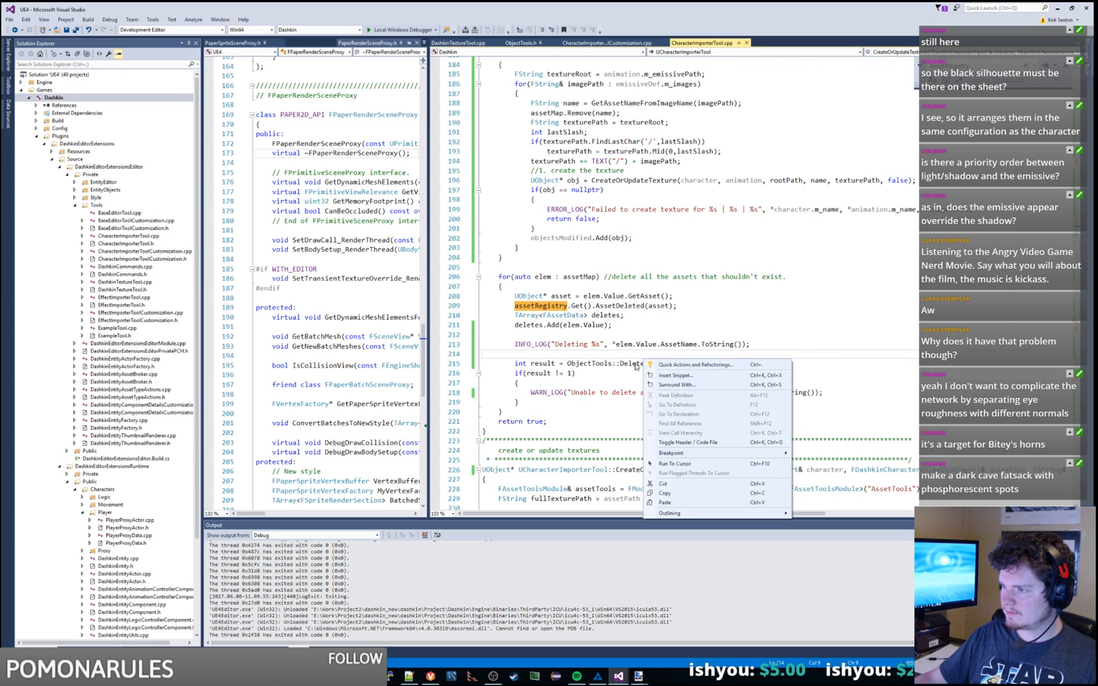
# Step: View DeleteAssets in ObjectTools.h, cycle its 'save' matches, then launch the editor under the debugger
pyautogui.click(676, 430)
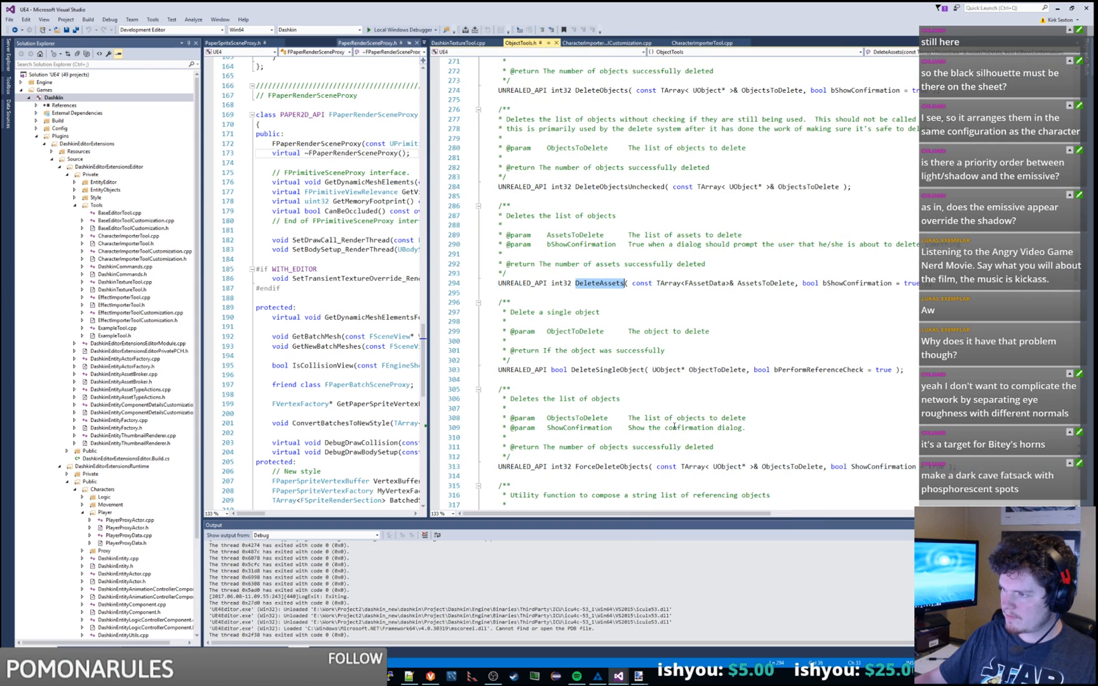
pyautogui.doubleClick(669, 329)
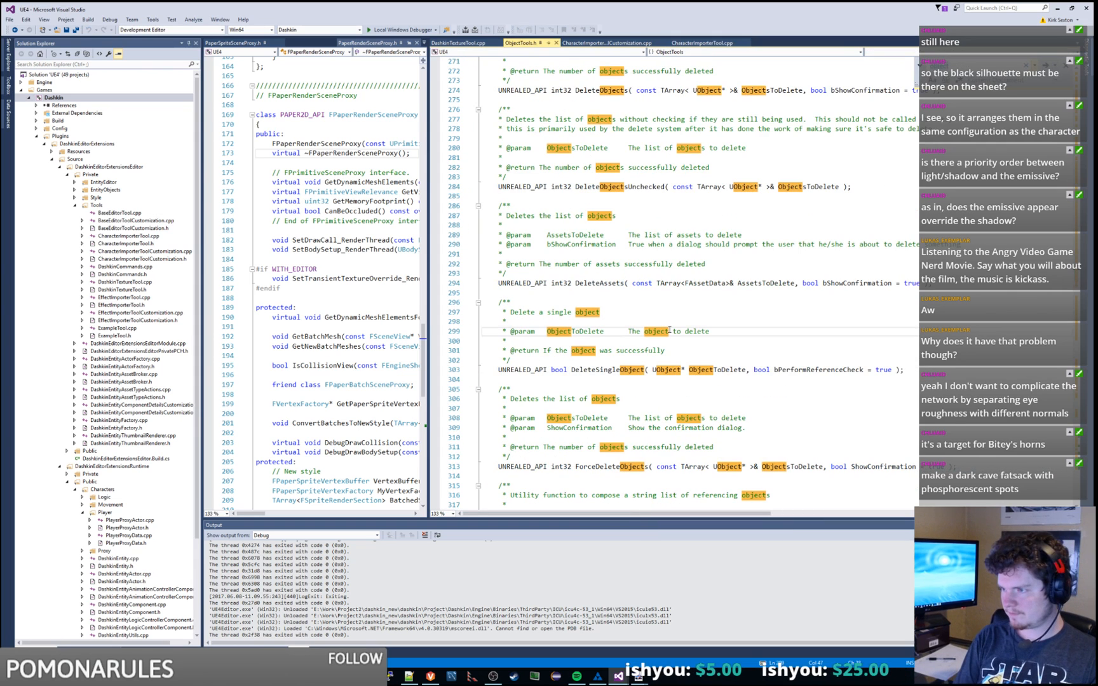
pyautogui.write('save')
pyautogui.press('Escape')
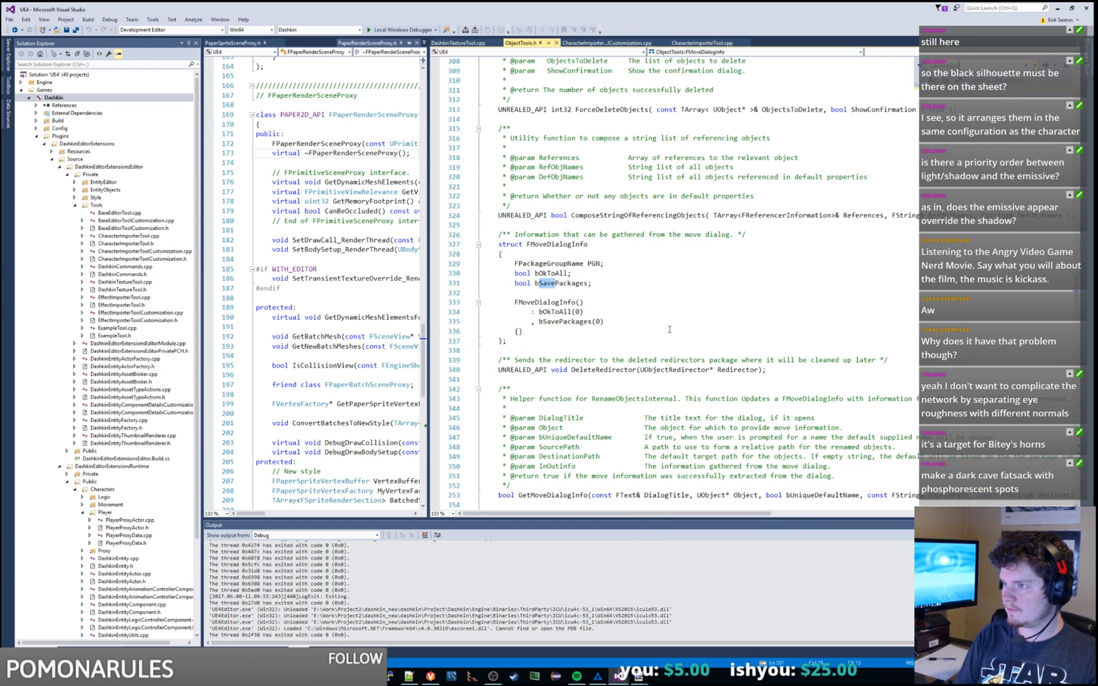
pyautogui.press('F3')
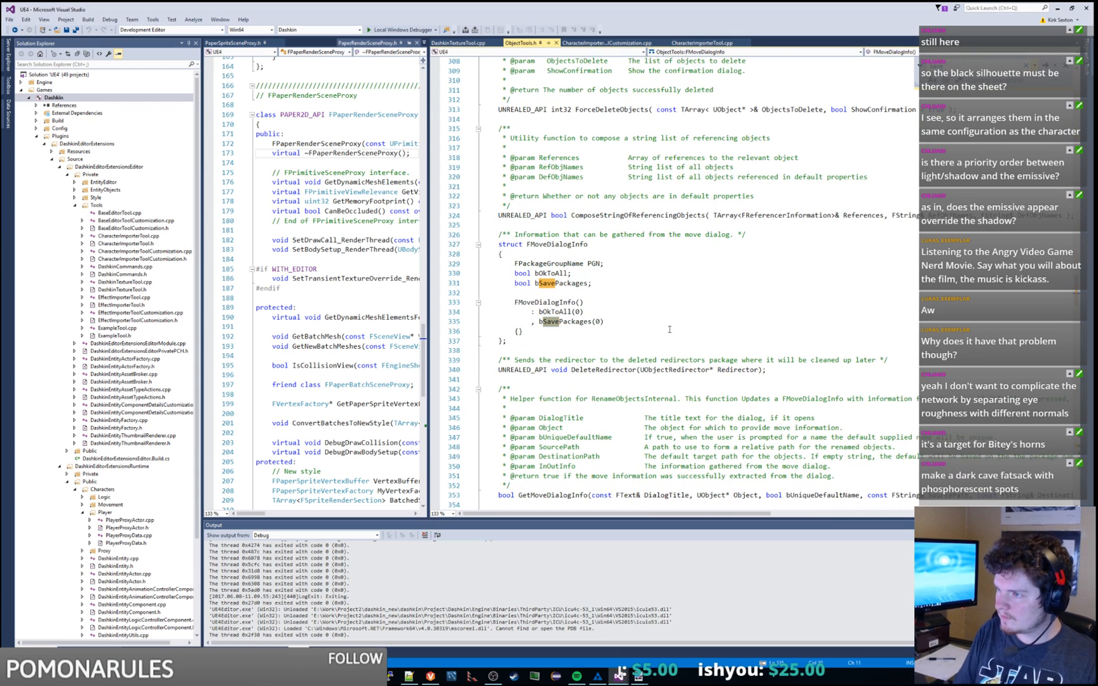
pyautogui.press('F3')
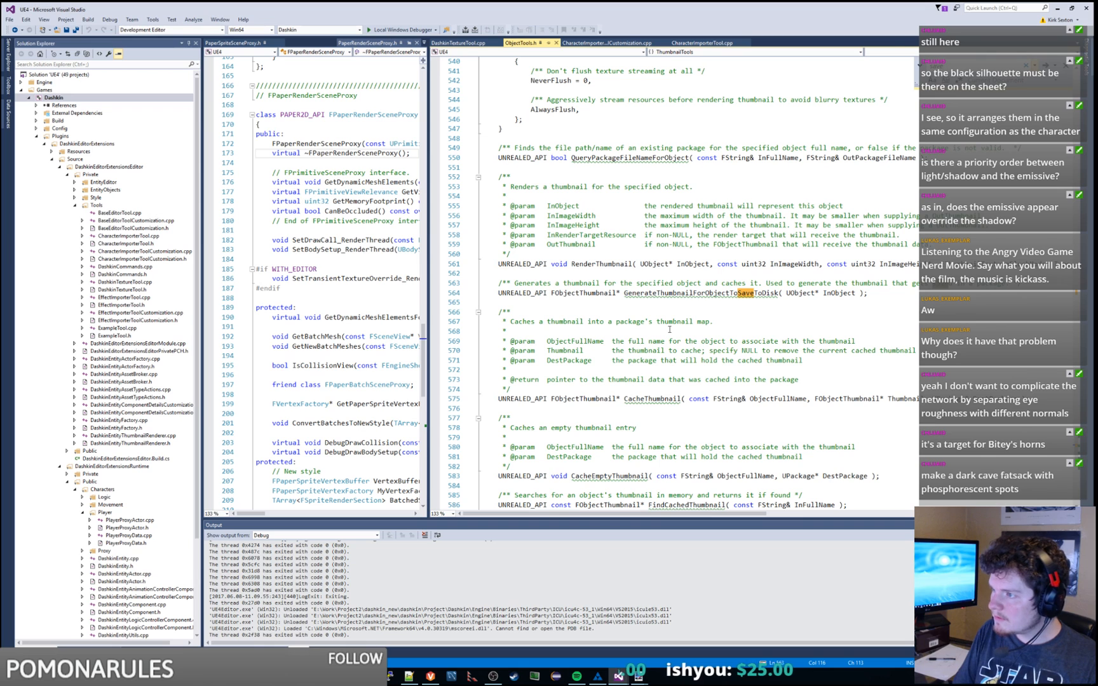
pyautogui.press('F3')
pyautogui.press('F3')
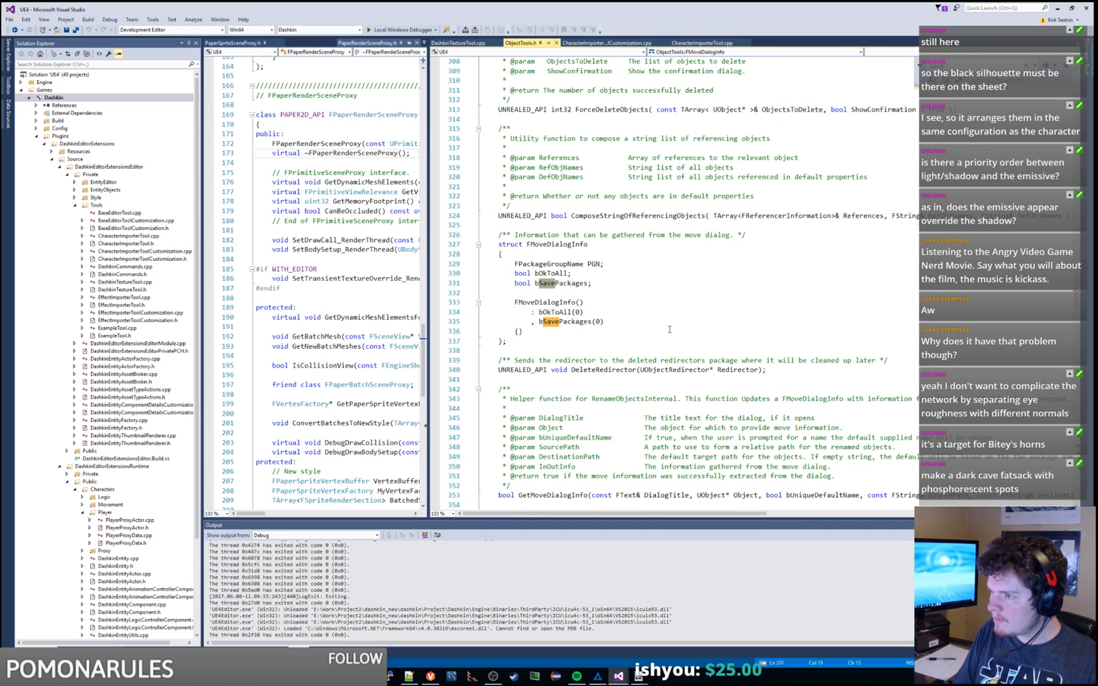
pyautogui.press('F3')
pyautogui.press('F3')
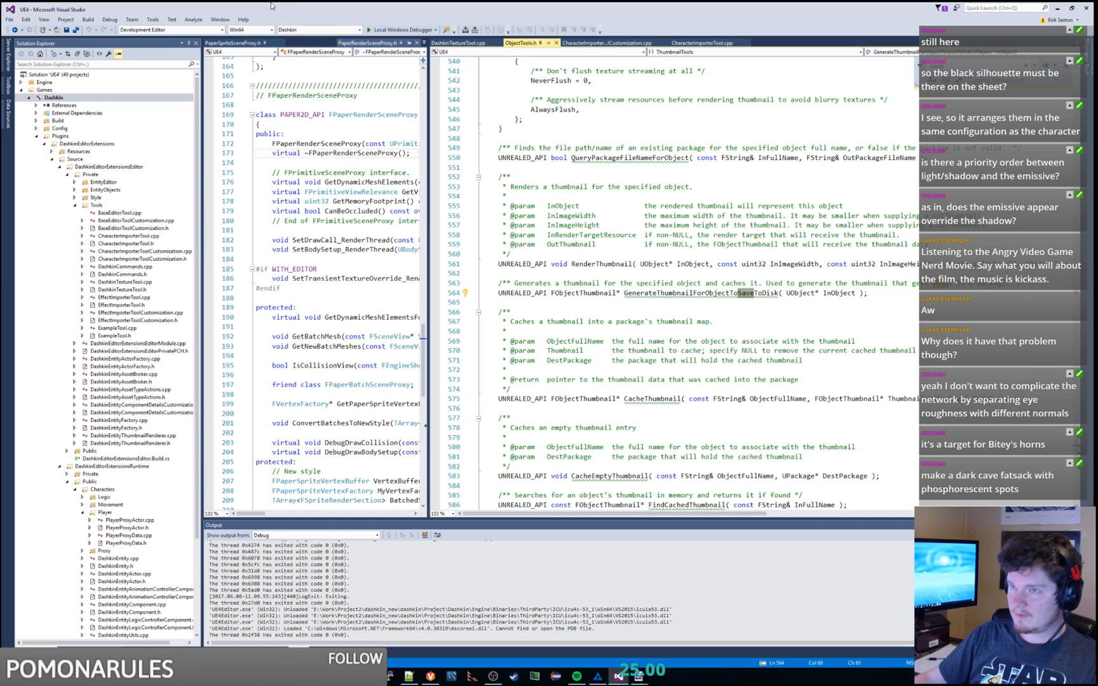
pyautogui.click(378, 30)
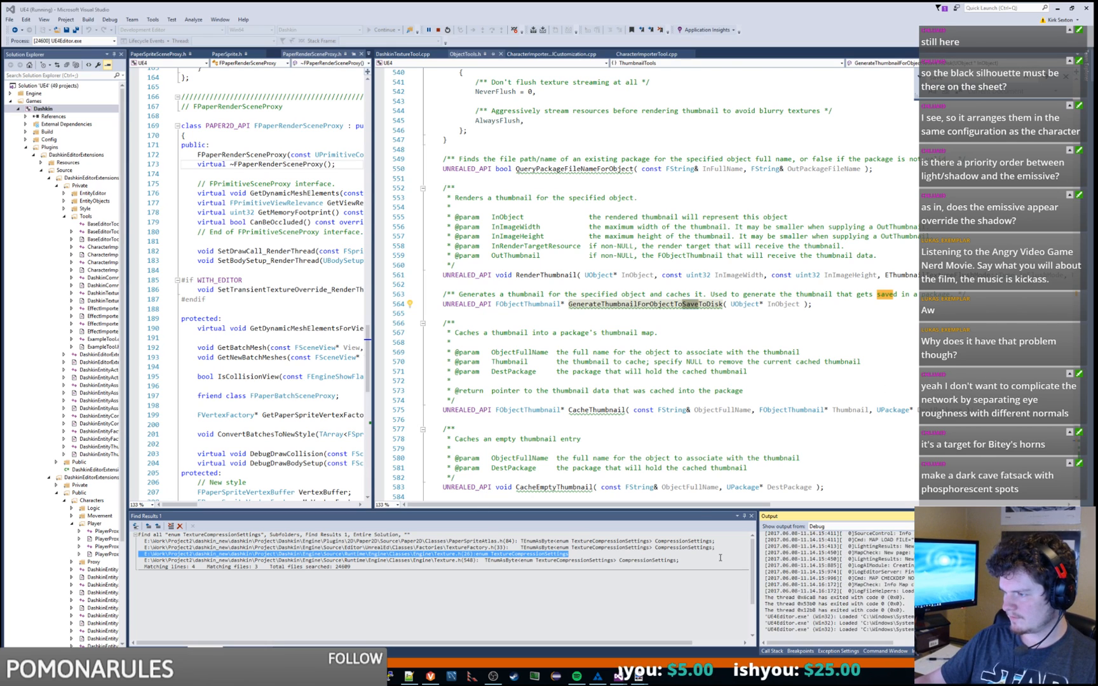
pyautogui.moveTo(678, 547); pyautogui.dragTo(670, 547)
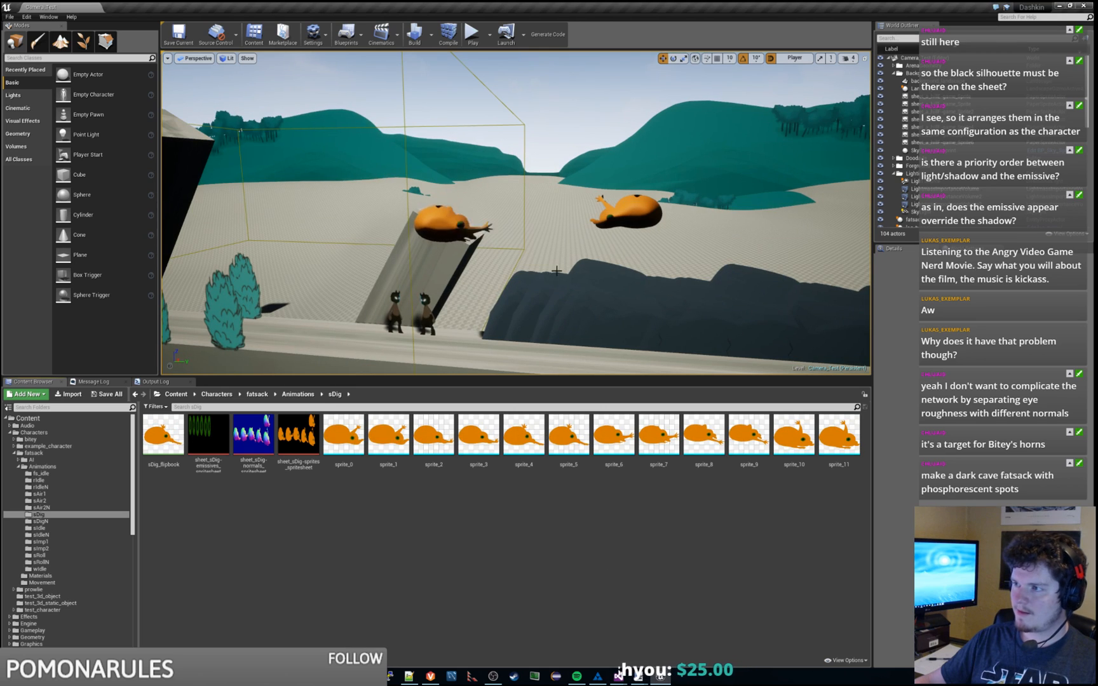
# Step: Save sprite_0 and sprite_1 from the Content Browser, then switch back to Visual Studio
pyautogui.rightClick(343, 443)
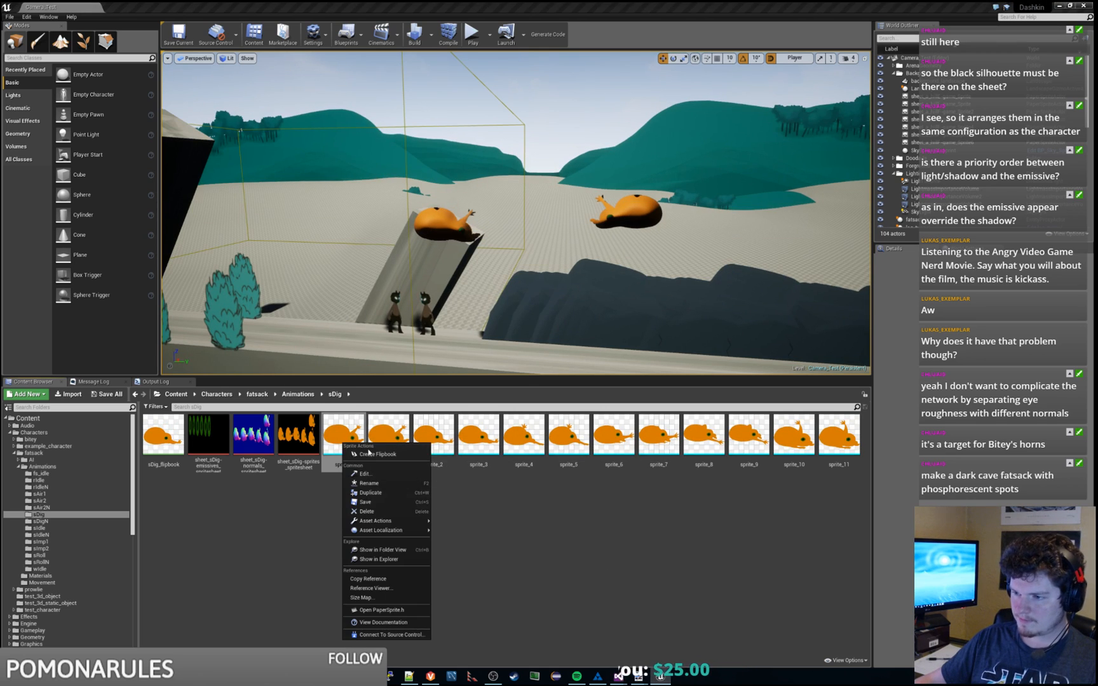
pyautogui.click(383, 503)
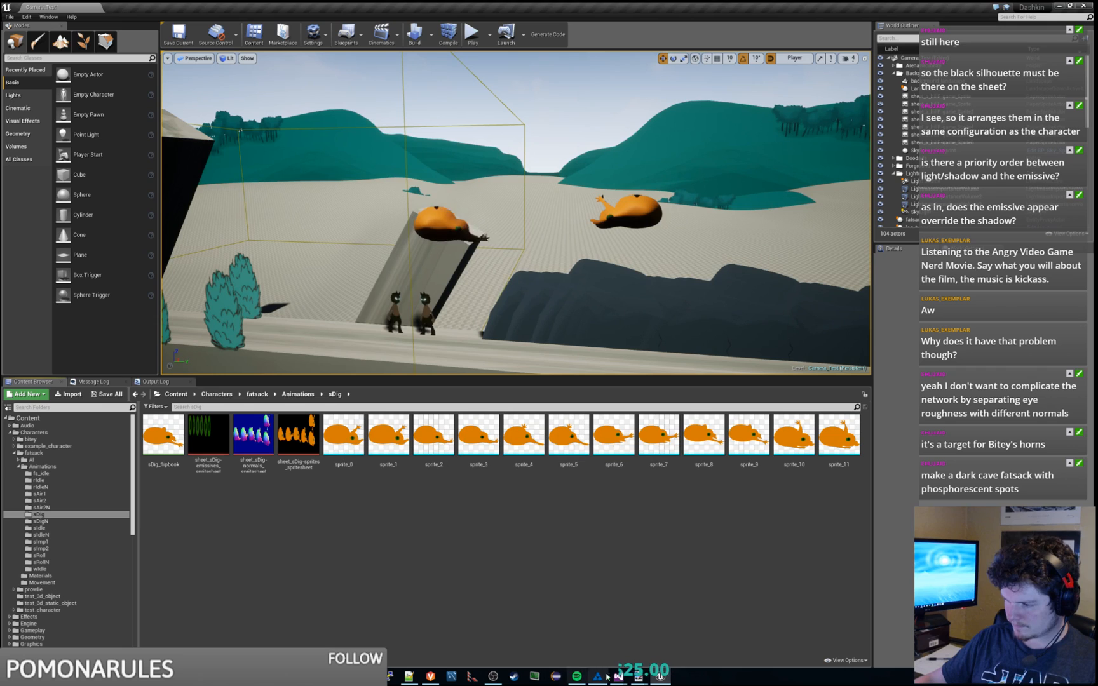
pyautogui.moveTo(619, 676)
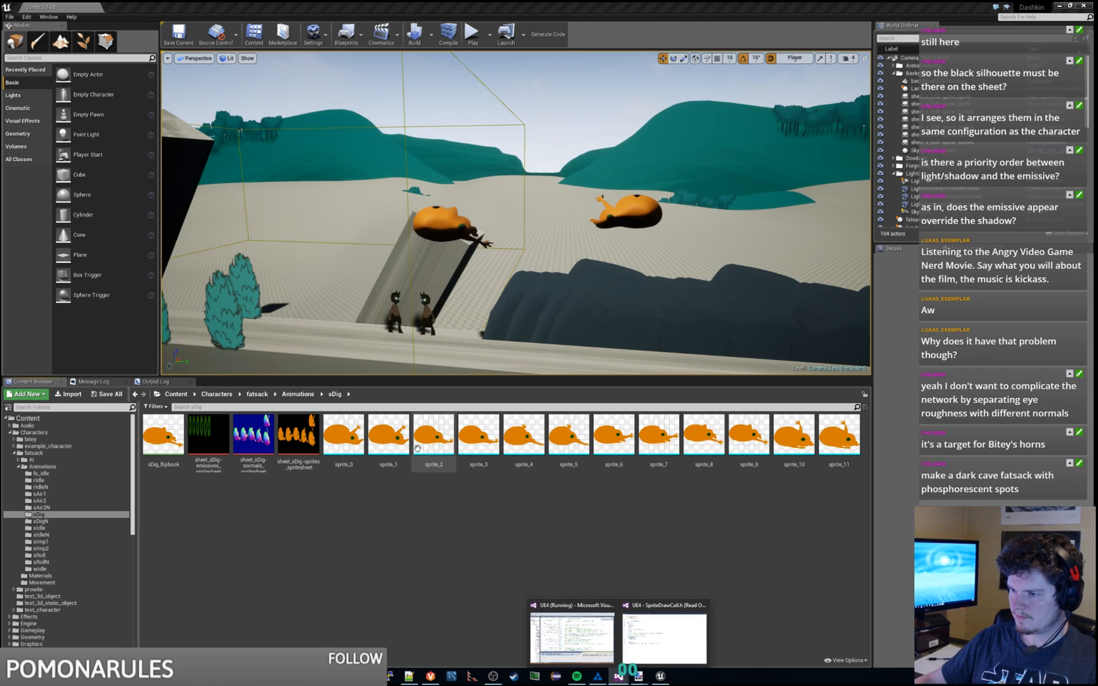
pyautogui.rightClick(399, 436)
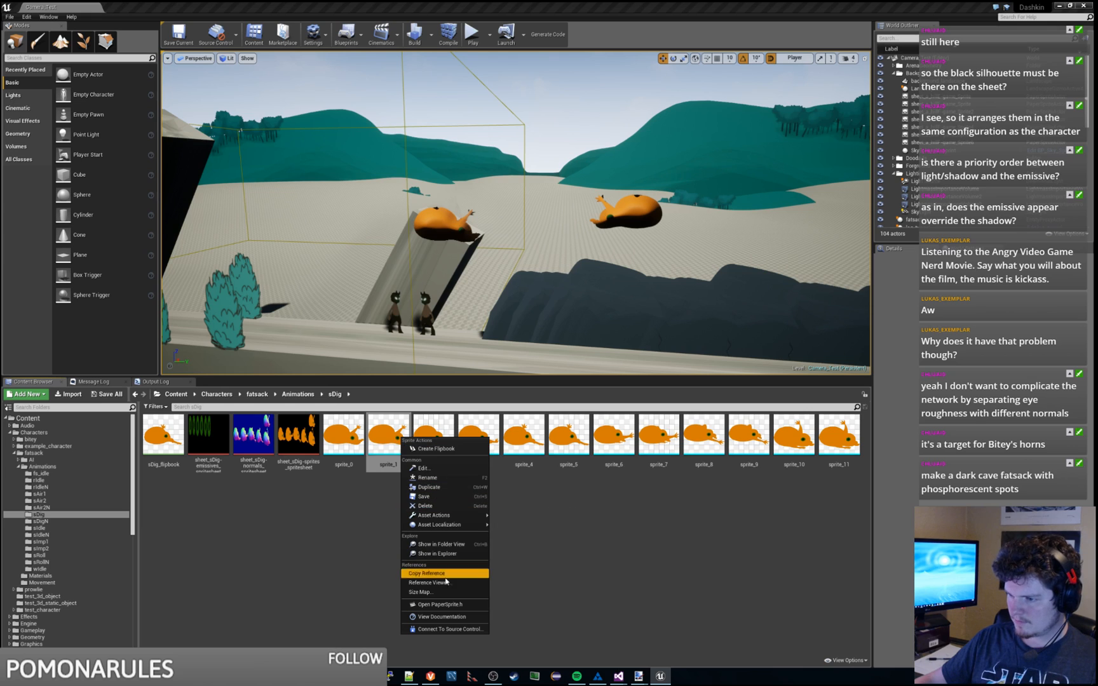
pyautogui.moveTo(455, 524)
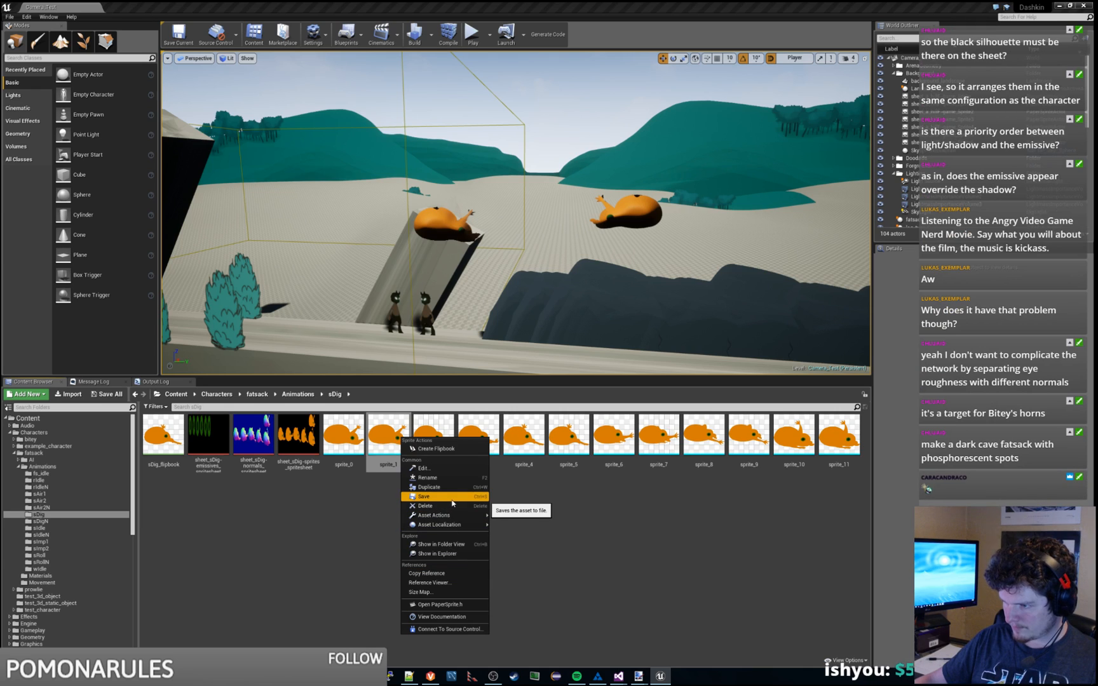
pyautogui.click(451, 500)
pyautogui.moveTo(618, 676)
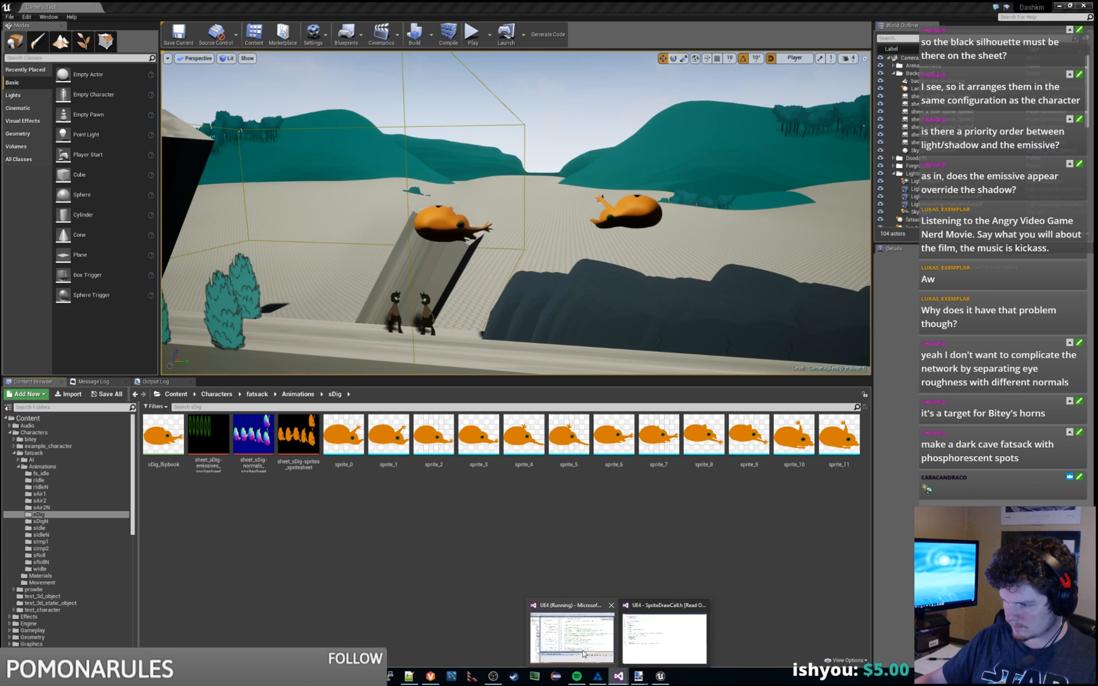
pyautogui.click(581, 609)
# Step: Find 'saves the asset to file' across the solution and inspect the SaveSelectedAsset entry in AssetContextMenu.cpp
pyautogui.hotkey('ctrl', 'shift', 'f')
pyautogui.write('sa')
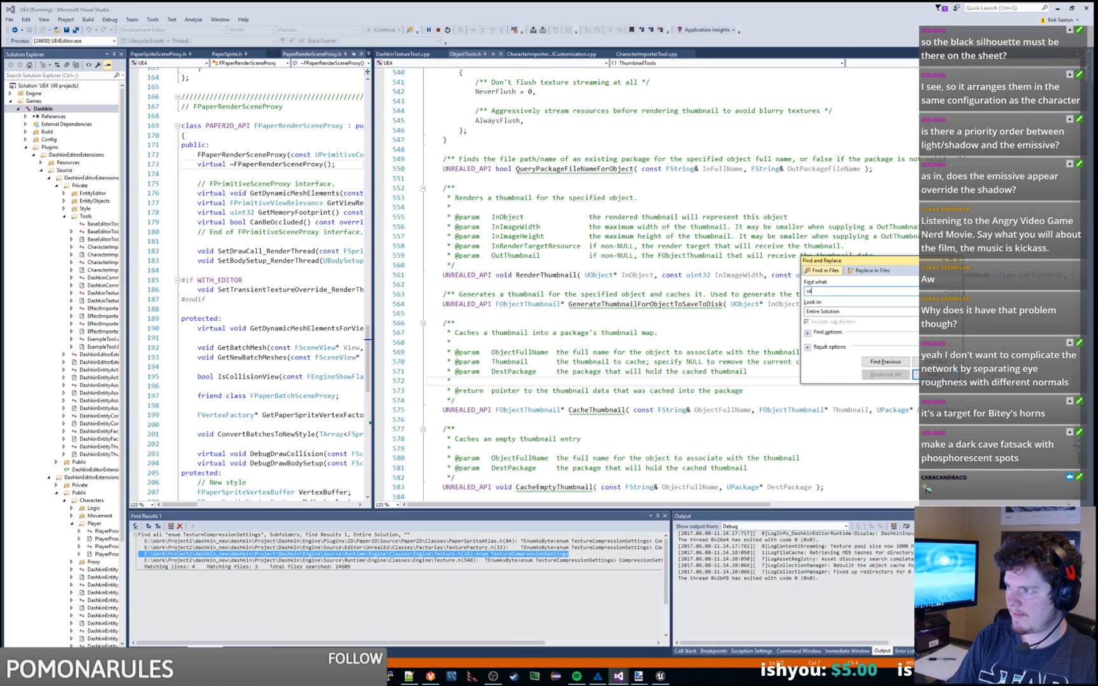
pyautogui.write('ves the asset to file')
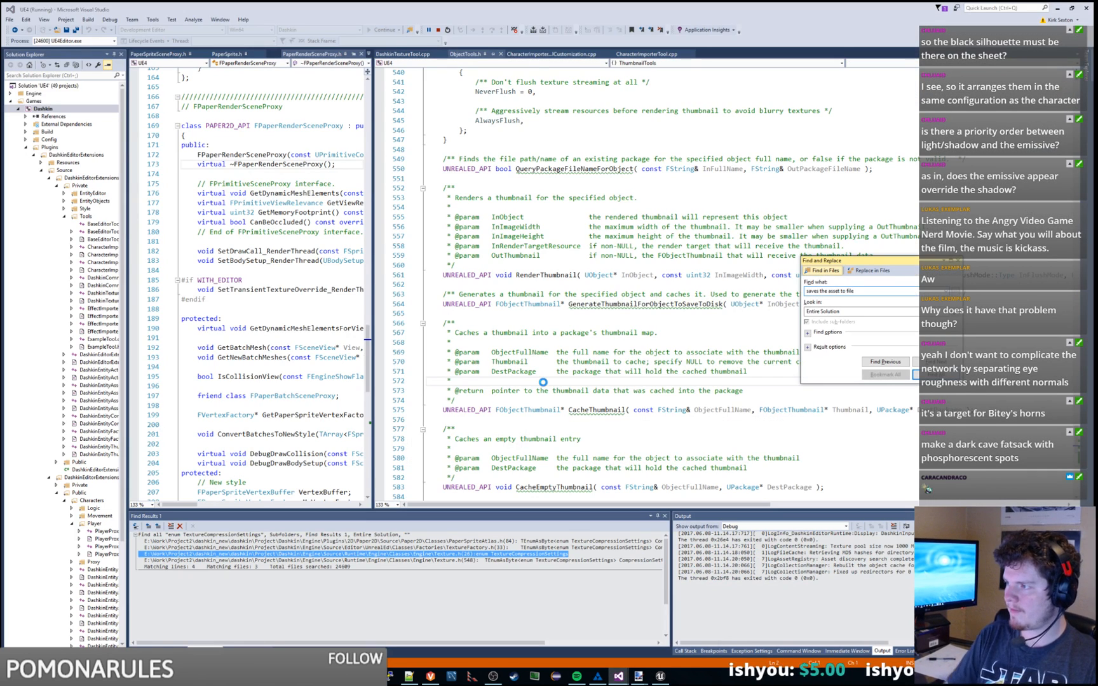
pyautogui.press('Return')
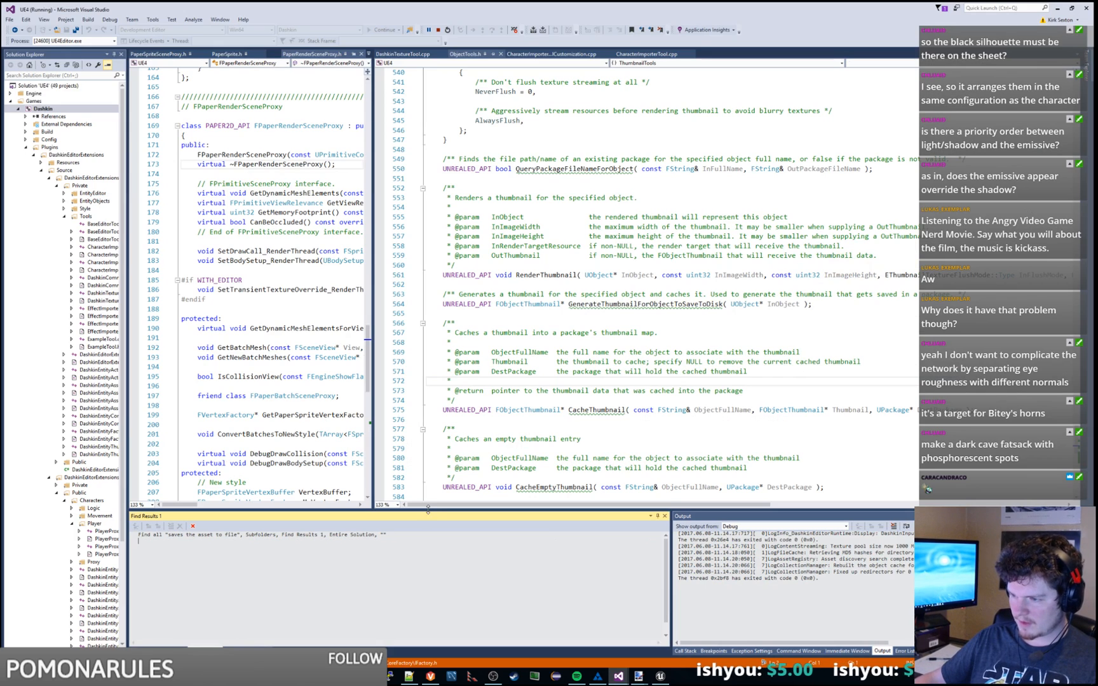
pyautogui.moveTo(429, 510); pyautogui.dragTo(456, 435)
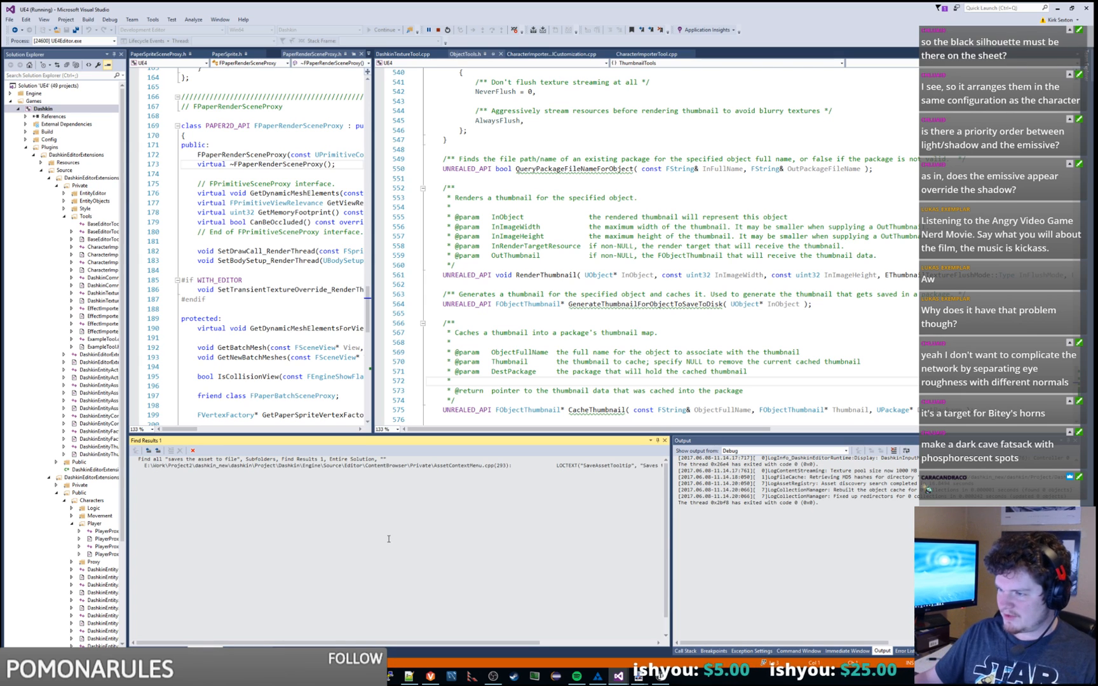
pyautogui.doubleClick(487, 466)
pyautogui.click(620, 252)
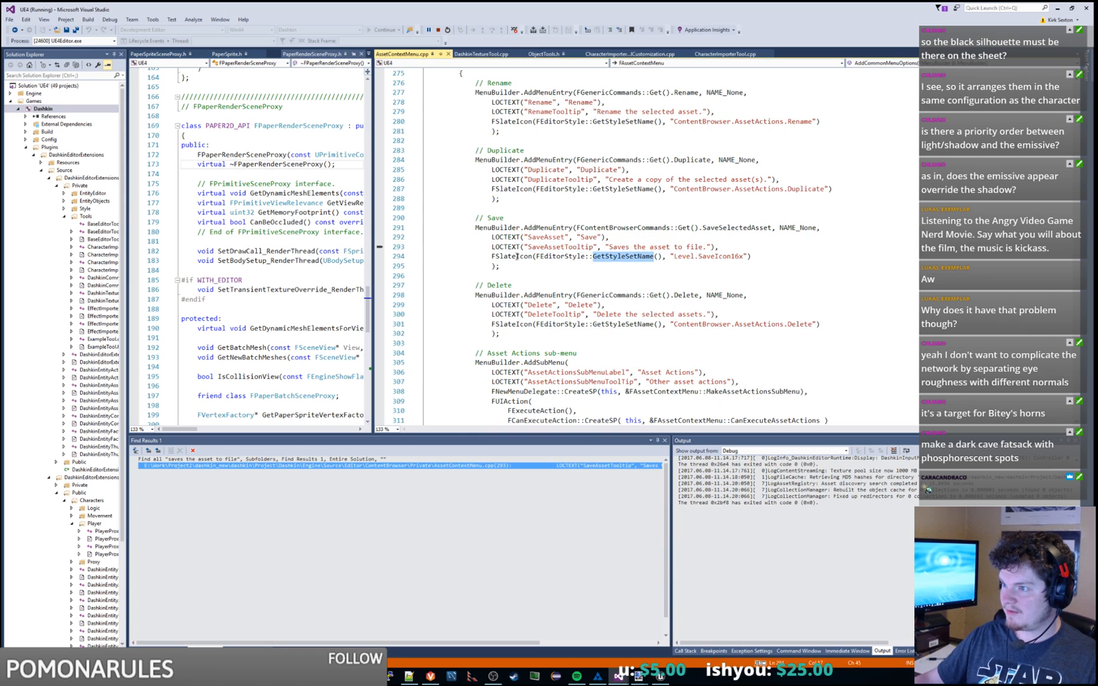
pyautogui.press('Home')
pyautogui.doubleClick(733, 230)
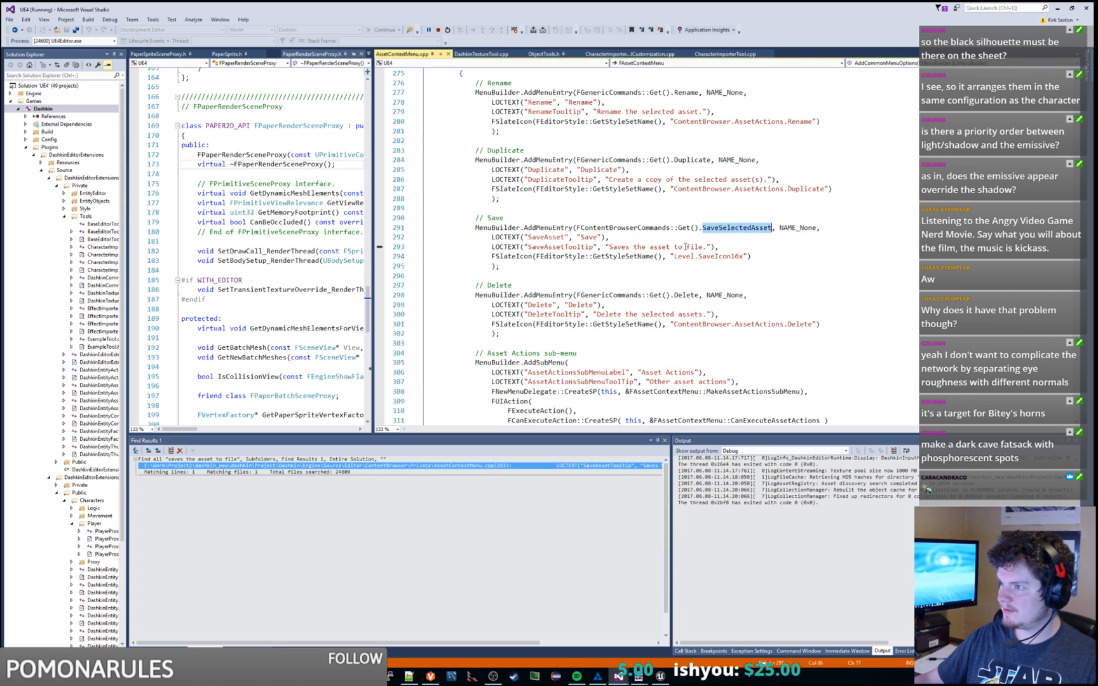
pyautogui.doubleClick(614, 228)
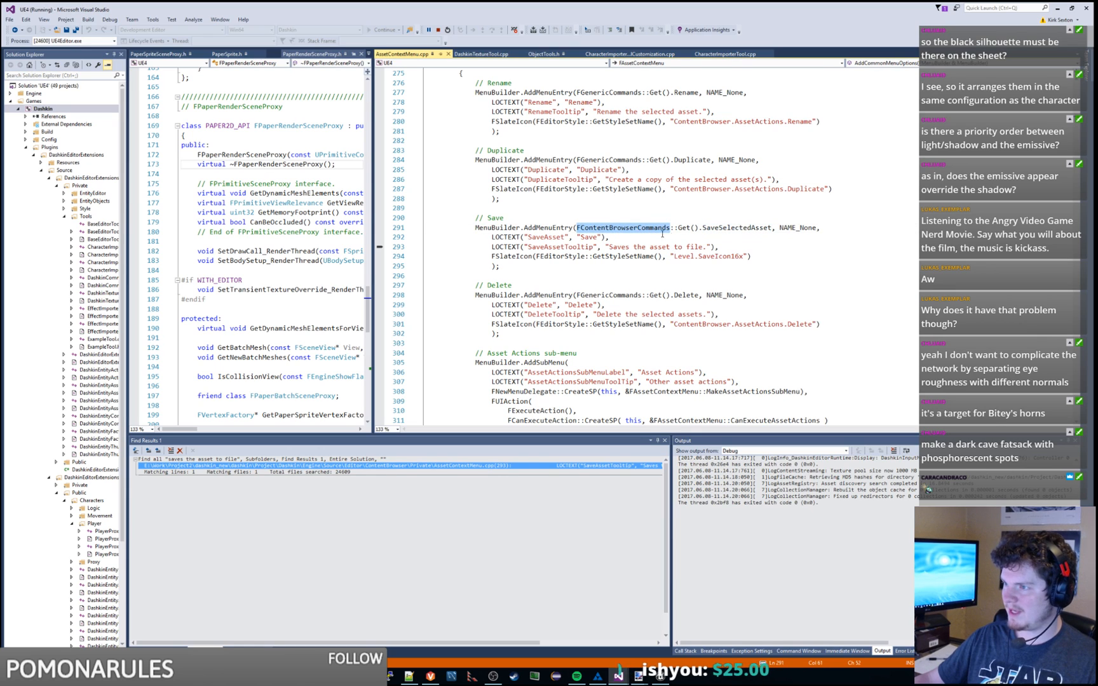
pyautogui.doubleClick(733, 228)
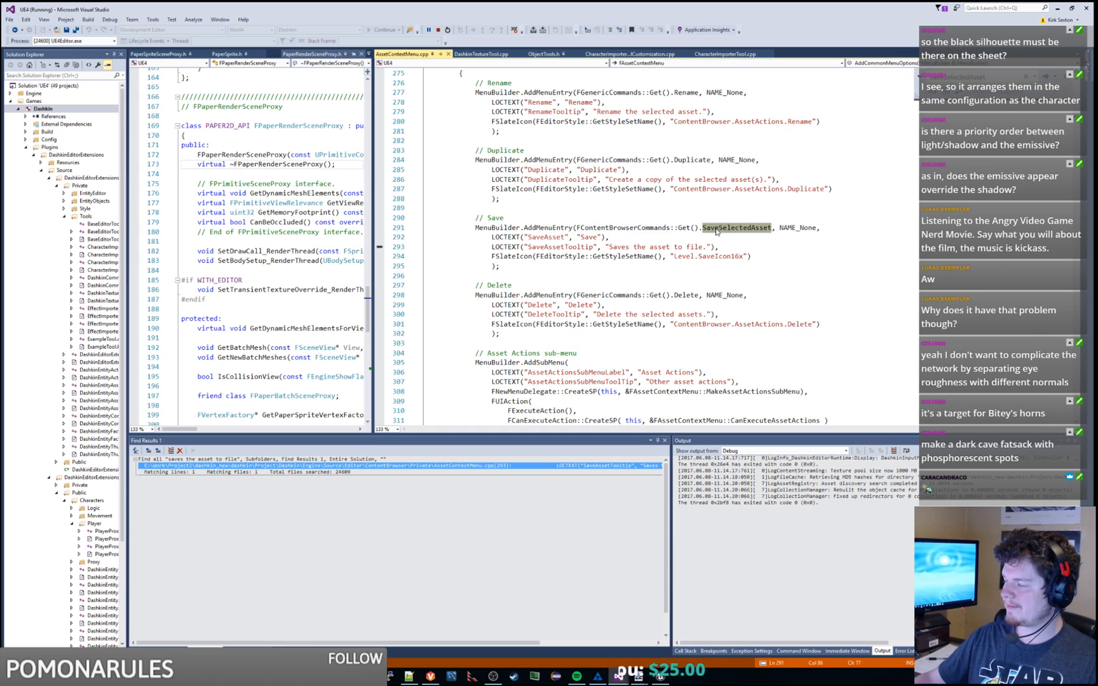
# Step: Search the solution for SaveSelectedAsset and open the first SAssetAuditBrowser.cpp match
pyautogui.hotkey('ctrl', 'shift', 'f')
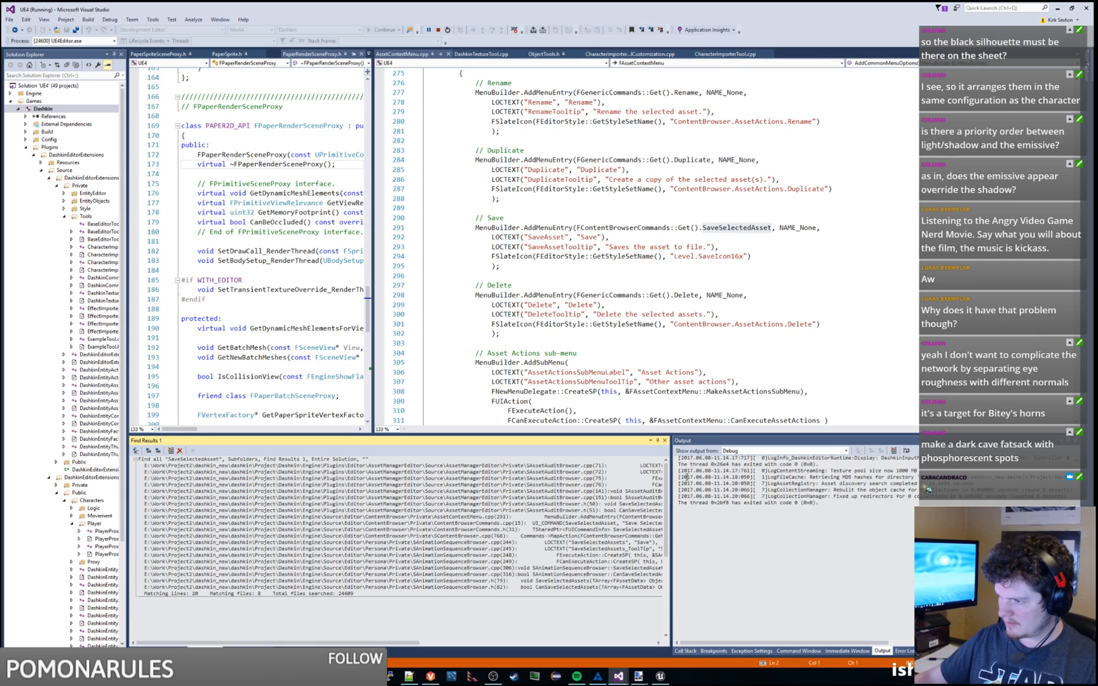
pyautogui.moveTo(672, 492); pyautogui.dragTo(853, 501)
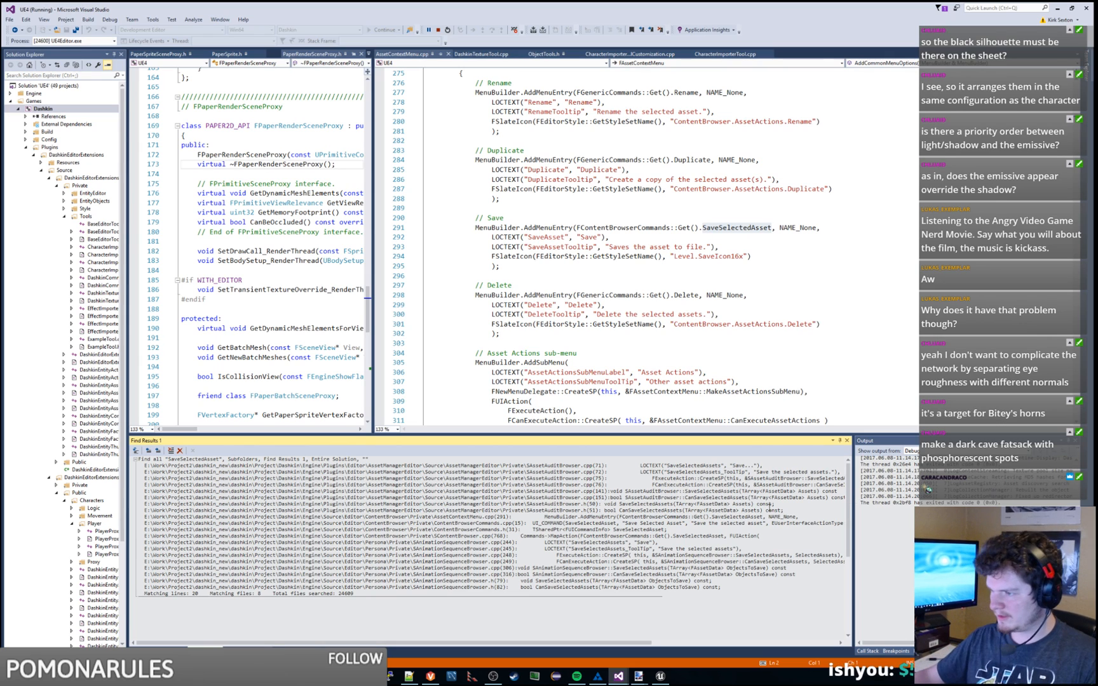
pyautogui.doubleClick(687, 466)
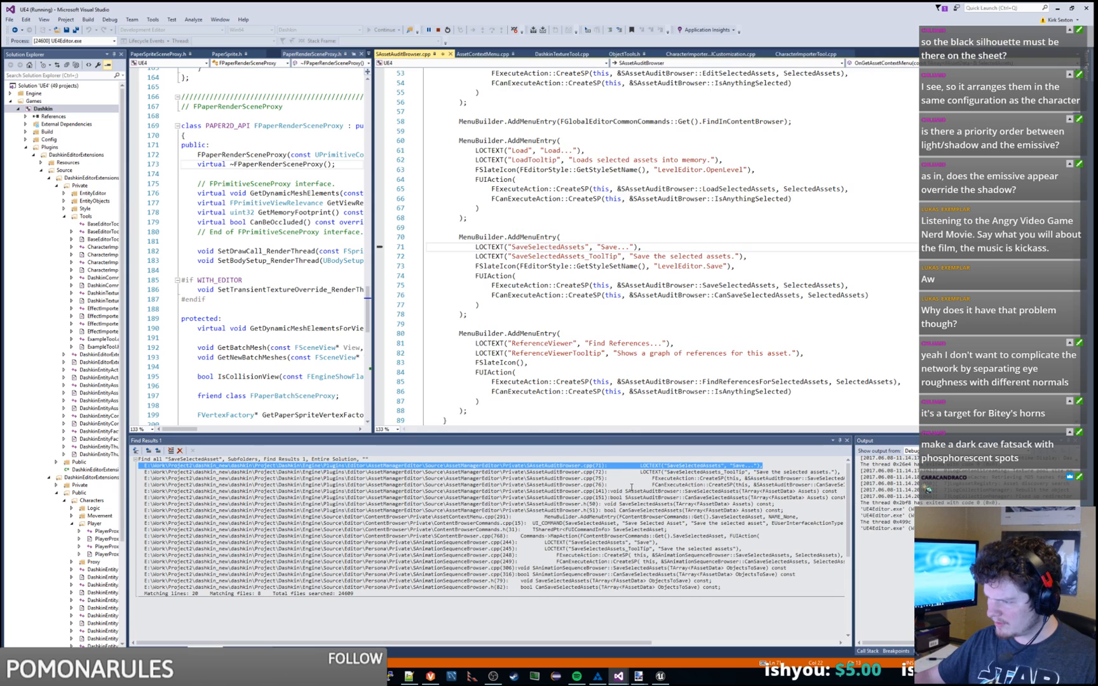
# Step: Open SaveSelectedAssets and look up the GetSelectedPackages definition before returning
pyautogui.doubleClick(646, 491)
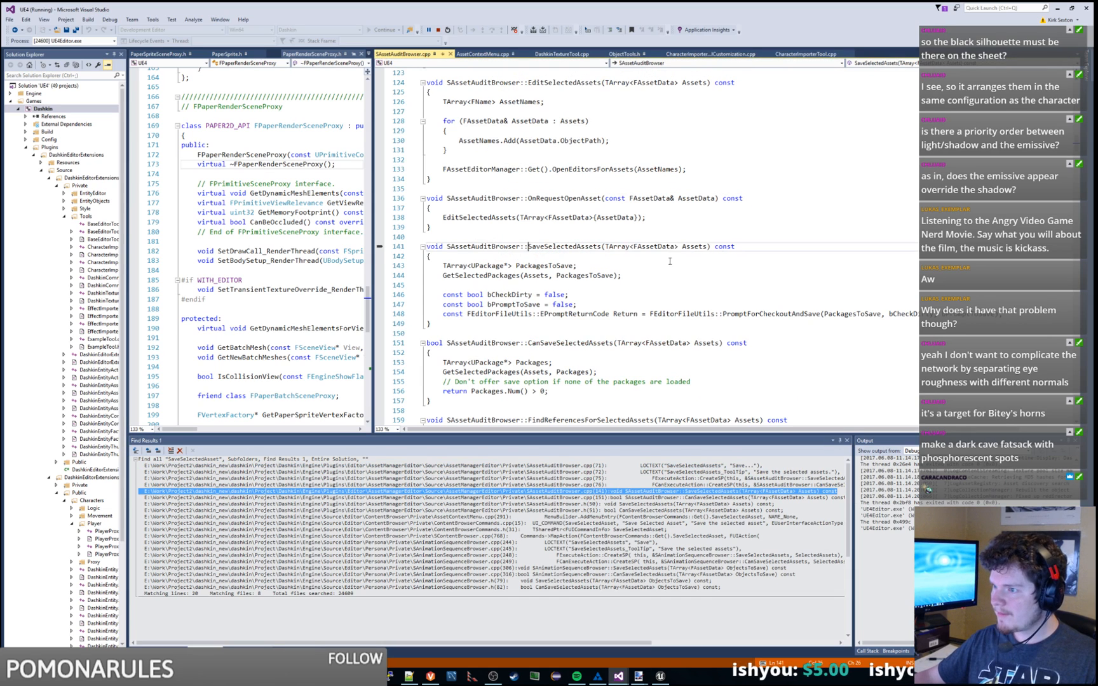
pyautogui.doubleClick(577, 313)
pyautogui.doubleClick(505, 277)
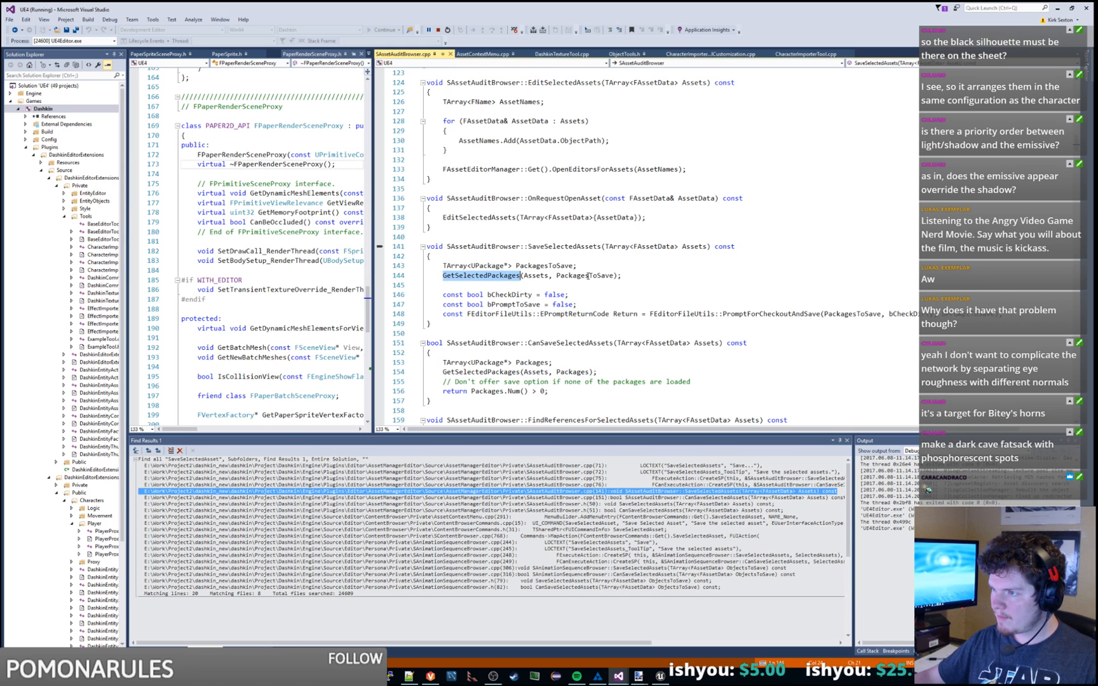
pyautogui.hotkey('ctrl', 'f')
pyautogui.press('Return')
pyautogui.press('Return')
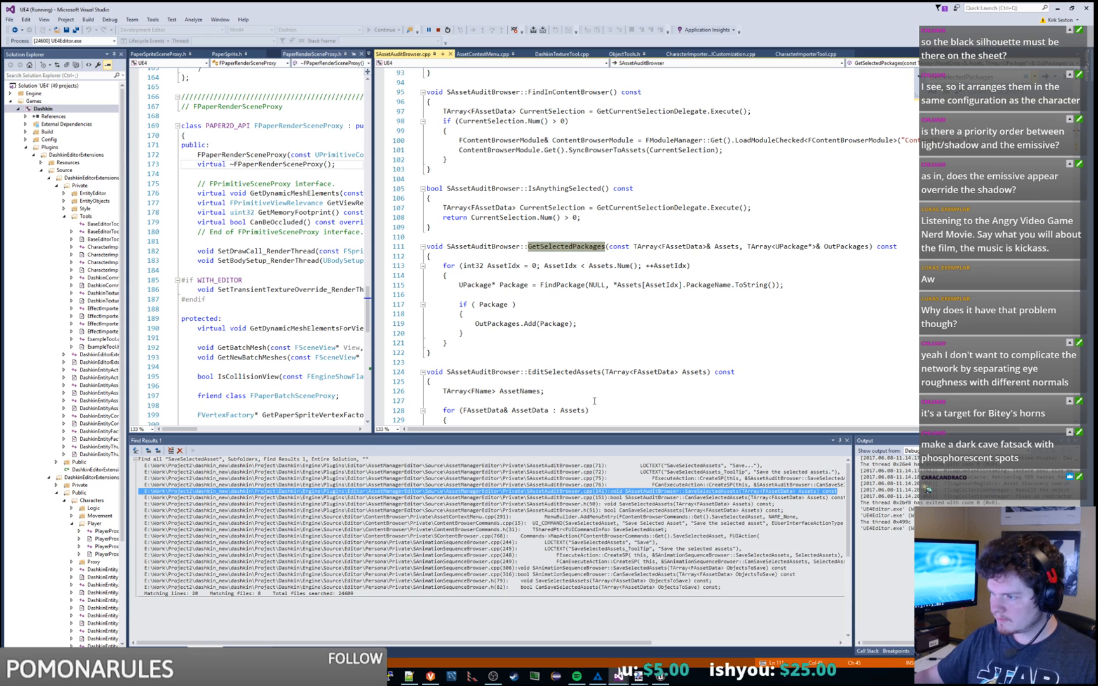
pyautogui.doubleClick(708, 493)
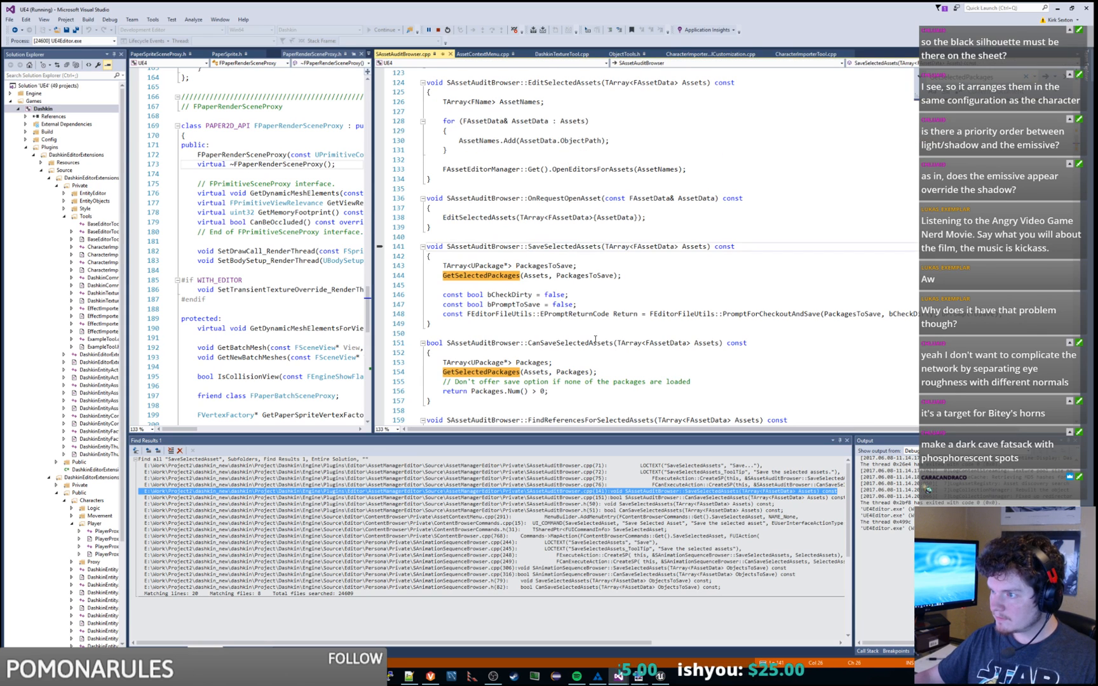
# Step: Inspect the FEditorFileUtils::PromptForCheckoutAndSave call and its PackagesToSave, bCheckDirty and bPromptToSave arguments
pyautogui.doubleClick(790, 315)
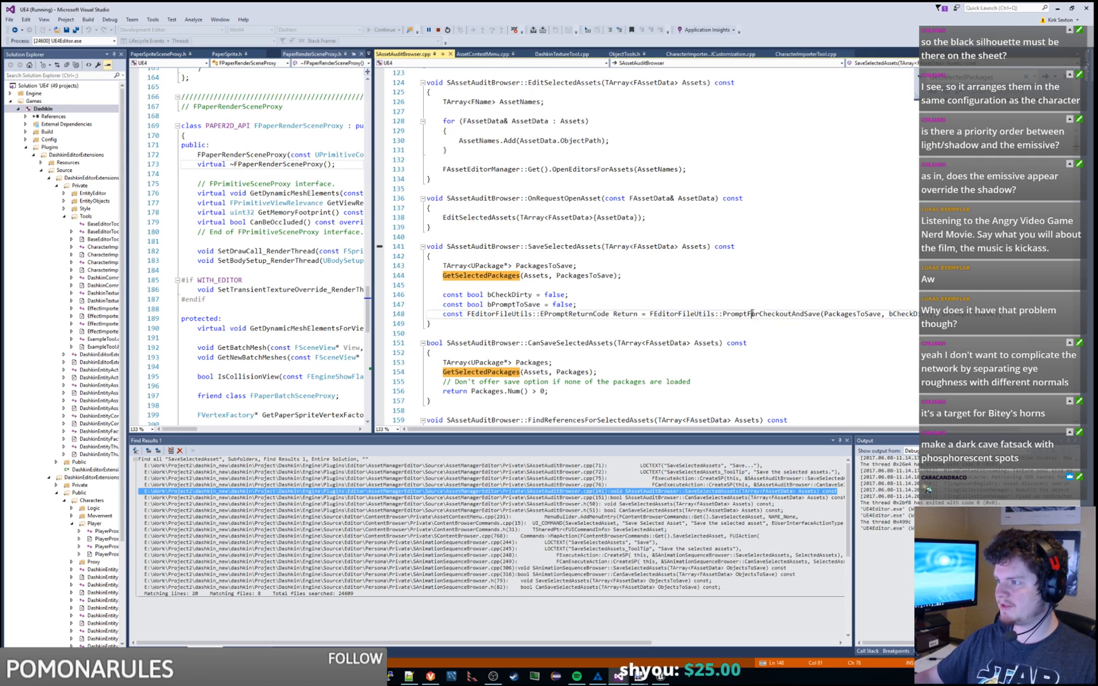
pyautogui.doubleClick(868, 316)
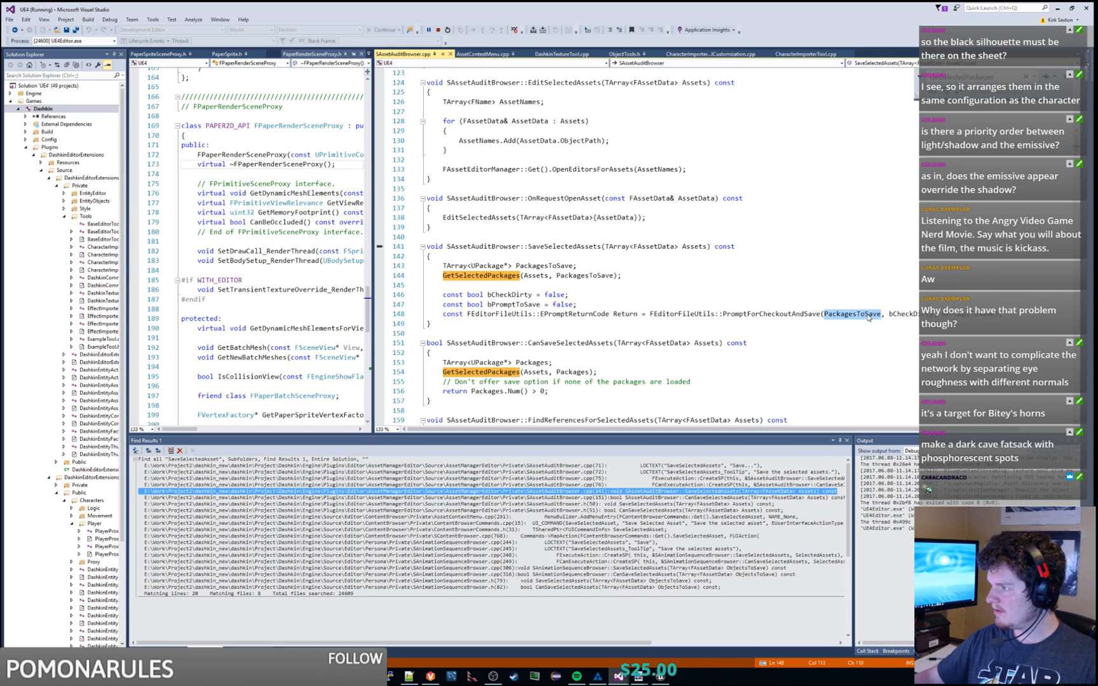
pyautogui.doubleClick(908, 315)
pyautogui.doubleClick(965, 315)
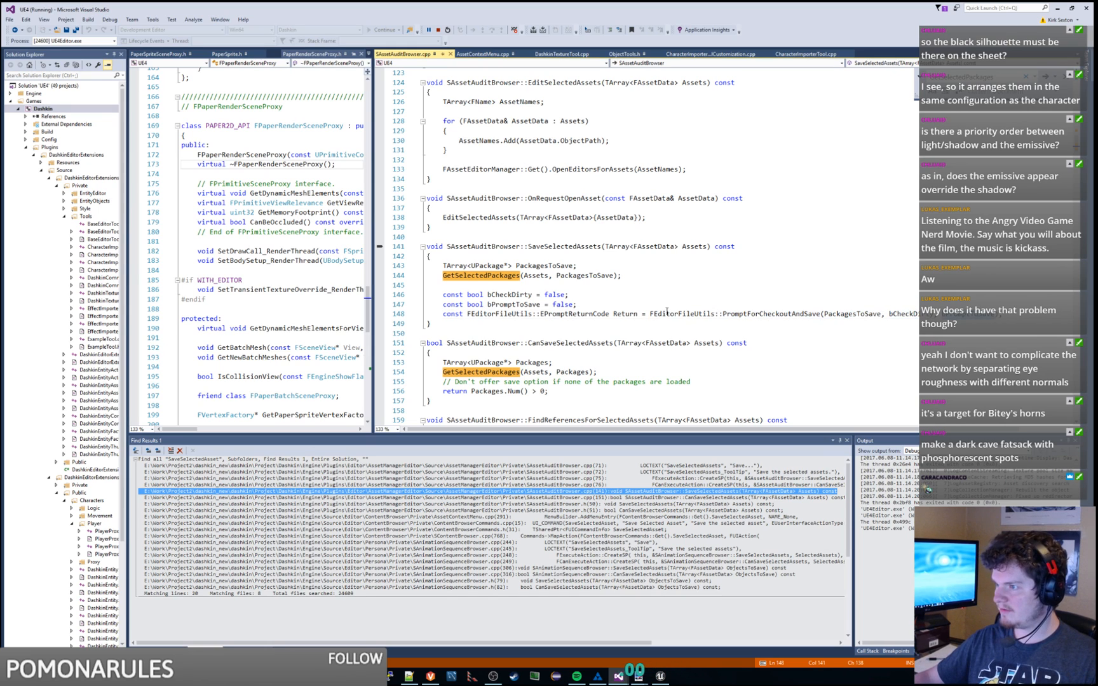
pyautogui.moveTo(650, 314); pyautogui.dragTo(997, 314)
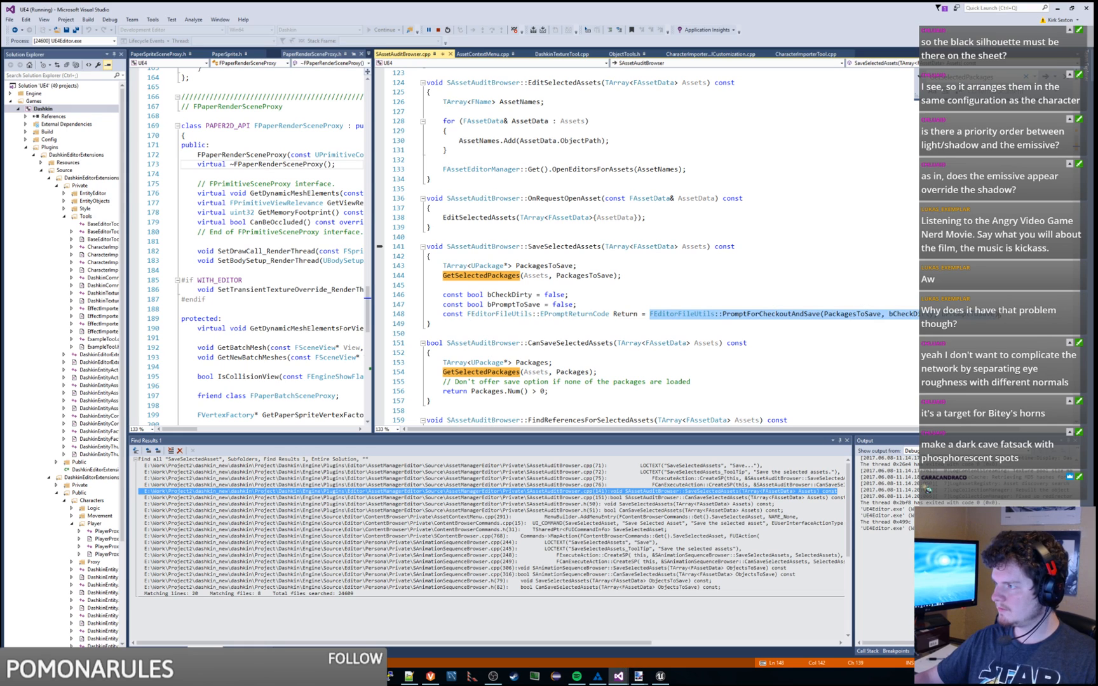
pyautogui.doubleClick(681, 314)
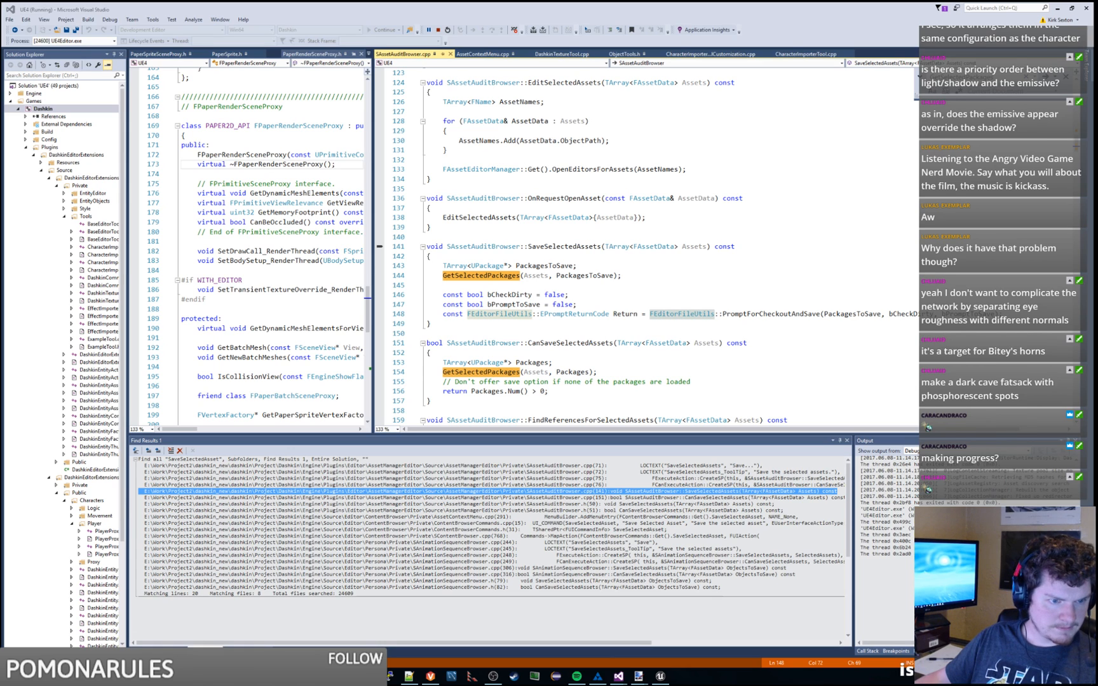
# Step: Review the Assets parameter and package-gathering lines, then select the whole SaveSelectedAssets function
pyautogui.doubleClick(701, 247)
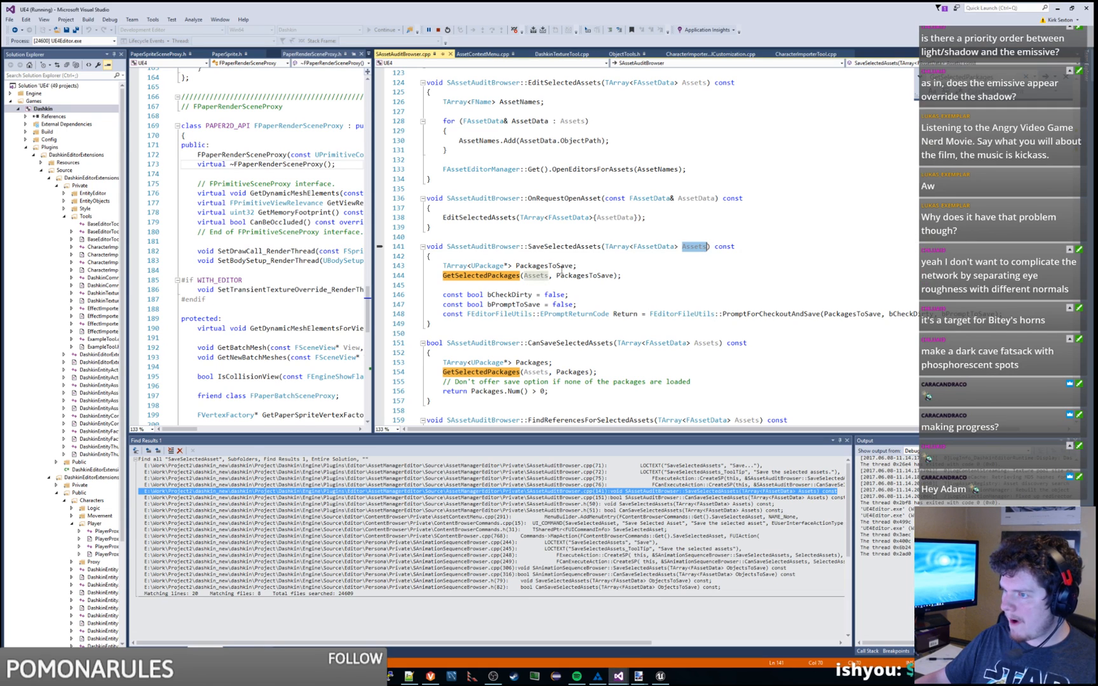
pyautogui.doubleClick(508, 276)
pyautogui.moveTo(547, 258); pyautogui.dragTo(630, 277)
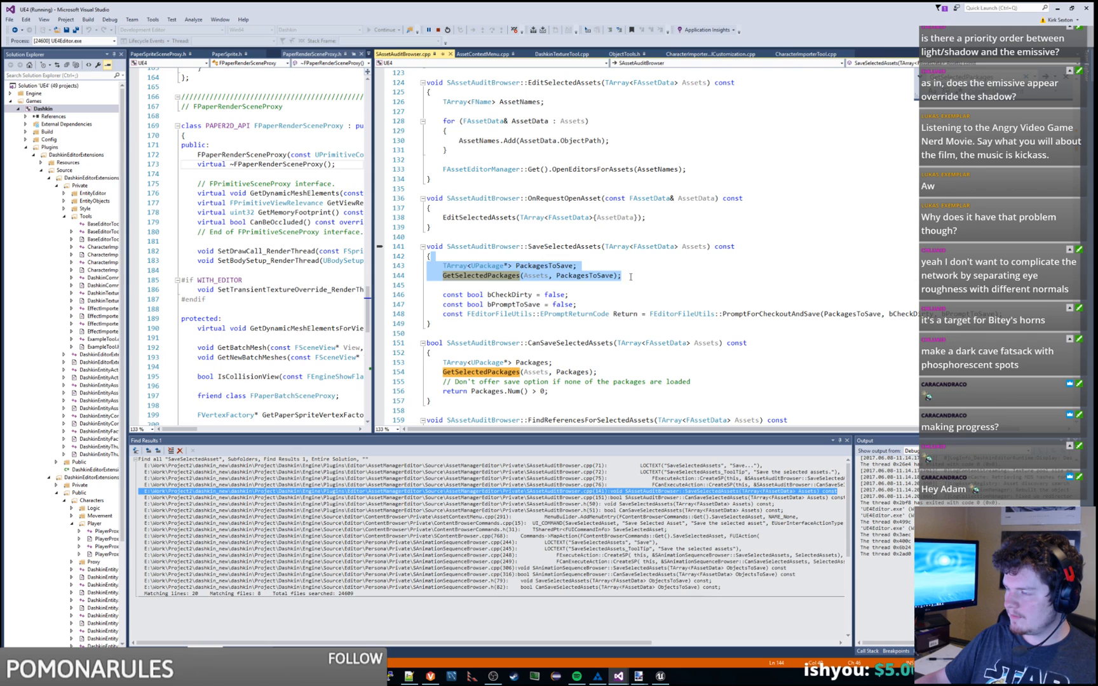
pyautogui.click(630, 277)
pyautogui.click(578, 240)
pyautogui.moveTo(577, 240); pyautogui.dragTo(591, 325)
pyautogui.hotkey('ctrl', 'c')
pyautogui.click(568, 218)
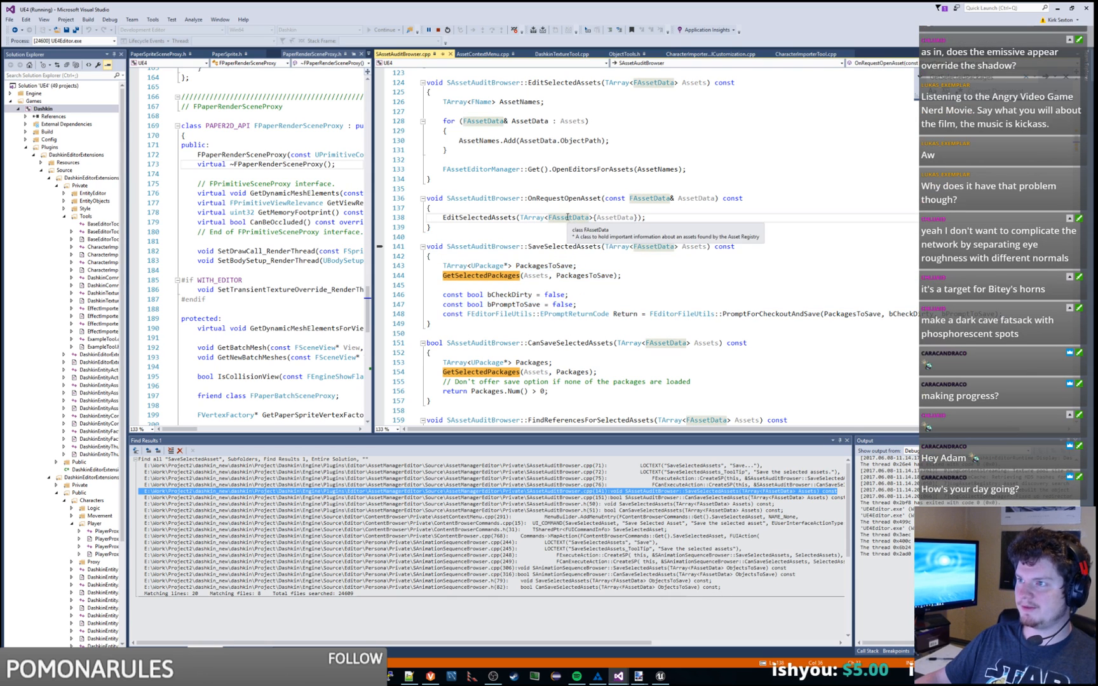
# Step: Switch to CharacterImporterTool.cpp and enlarge the code editors to review ImportCharacters
pyautogui.click(804, 54)
pyautogui.scroll(14, 786, 122)
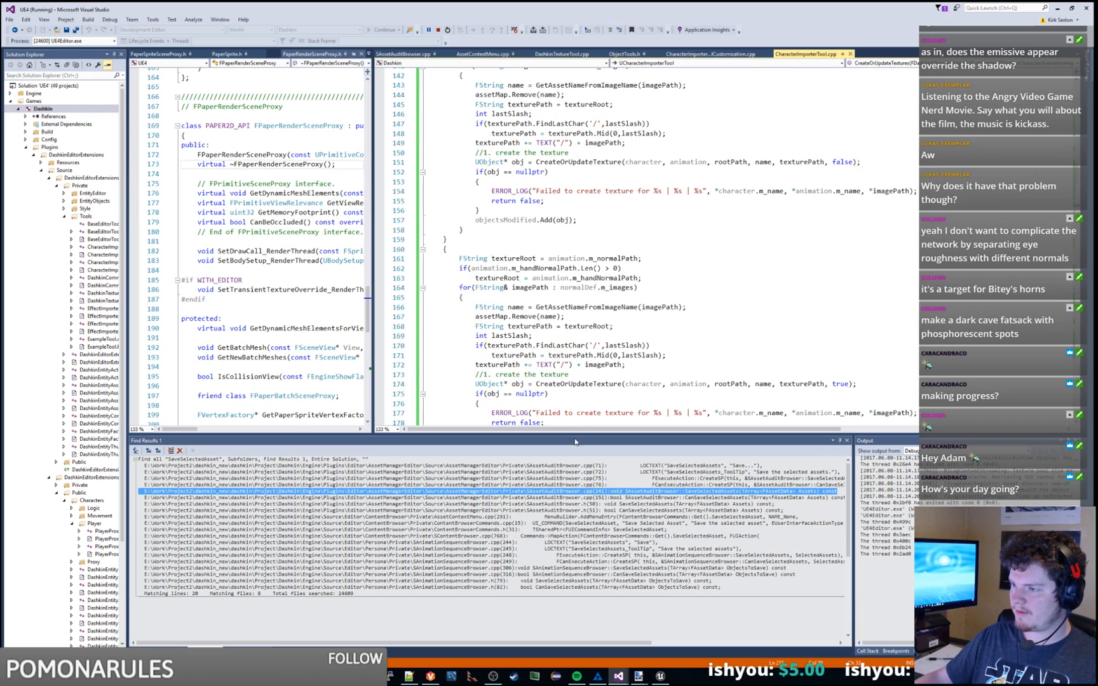
pyautogui.moveTo(576, 435); pyautogui.dragTo(577, 551)
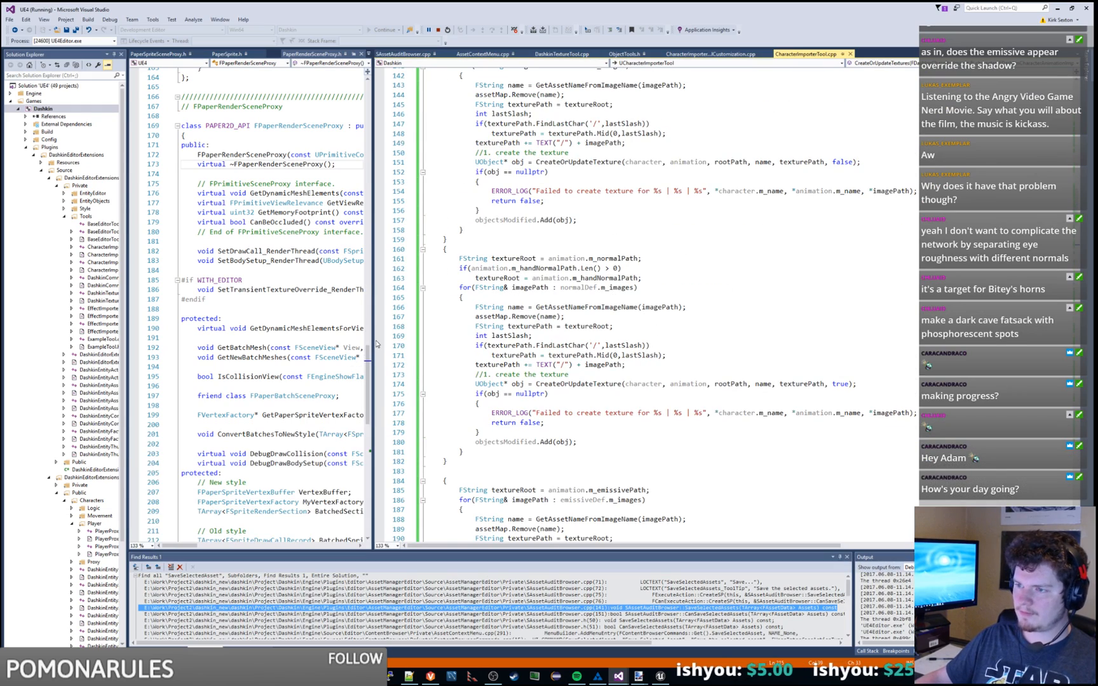
pyautogui.moveTo(374, 340); pyautogui.dragTo(337, 340)
pyautogui.scroll(10, 608, 282)
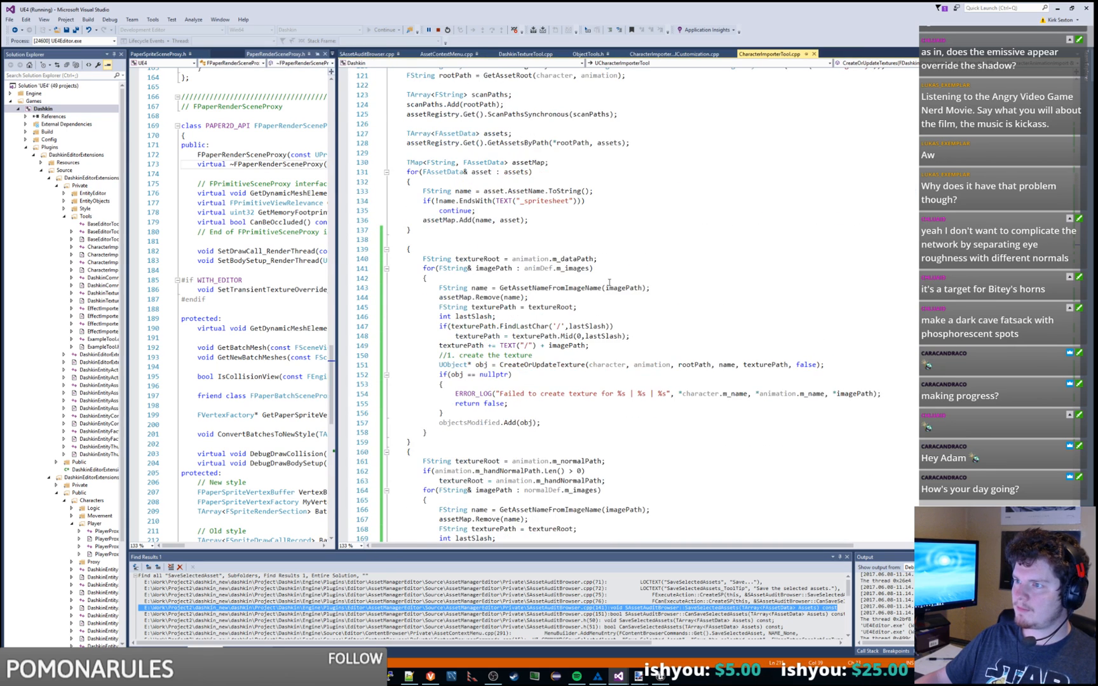
pyautogui.doubleClick(756, 95)
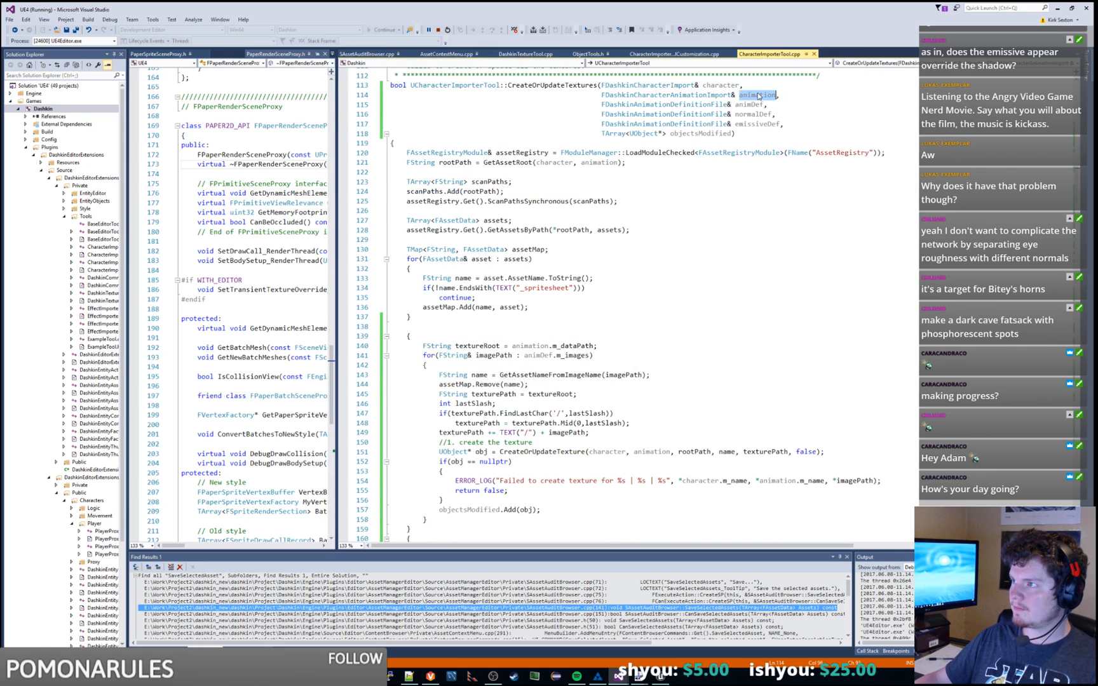
pyautogui.scroll(20, 799, 193)
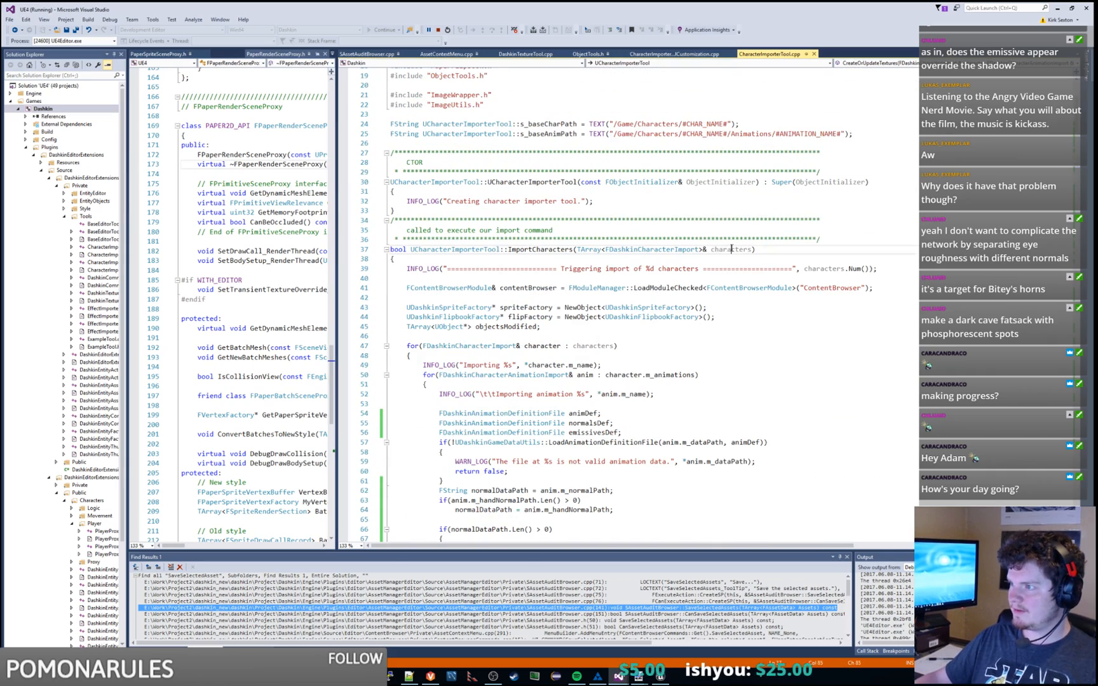
# Step: Paste the SaveSelectedAssets function just after the objectsModified declaration
pyautogui.click(731, 249)
pyautogui.doubleClick(537, 249)
pyautogui.click(730, 249)
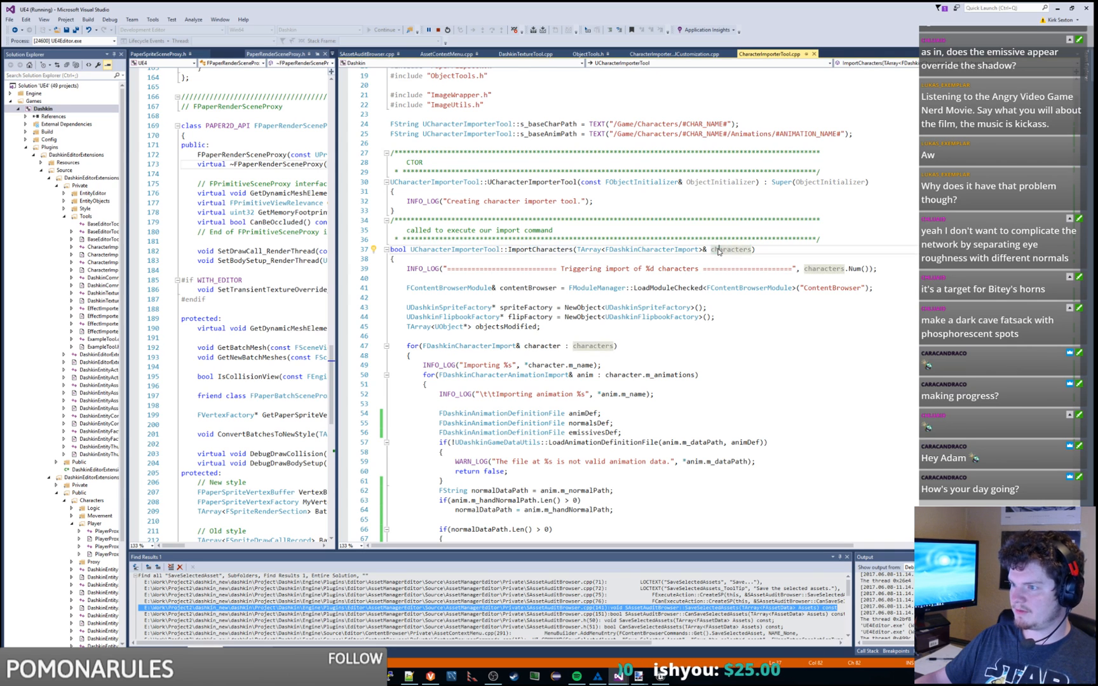
pyautogui.scroll(-4, 635, 241)
pyautogui.click(620, 215)
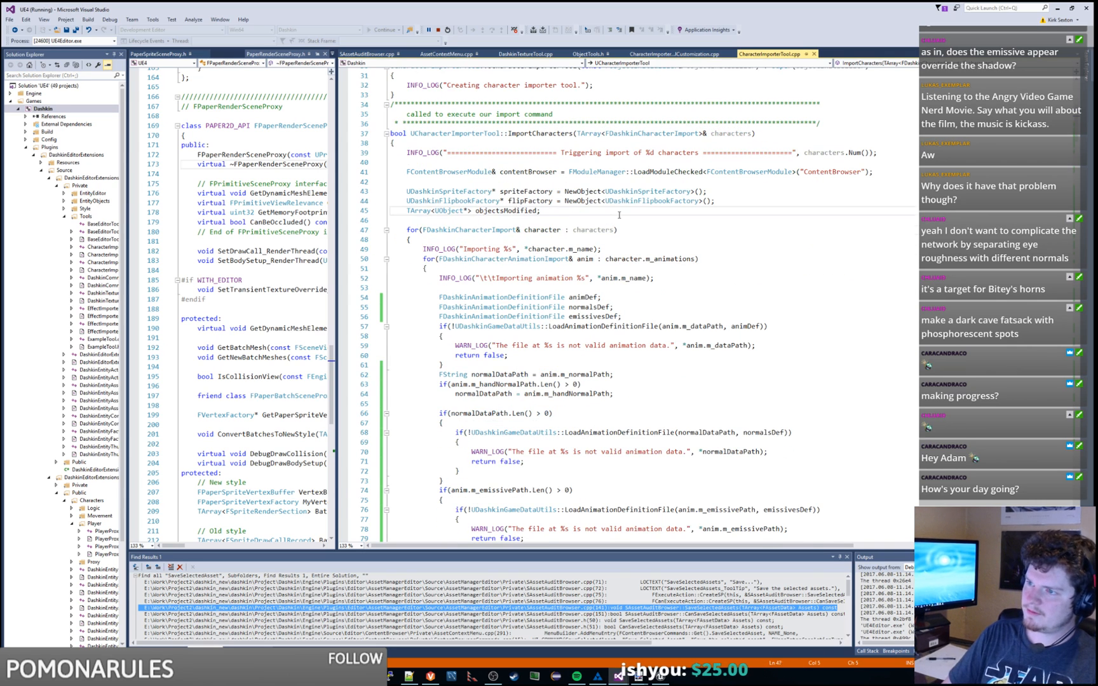
pyautogui.hotkey('ctrl', 'v')
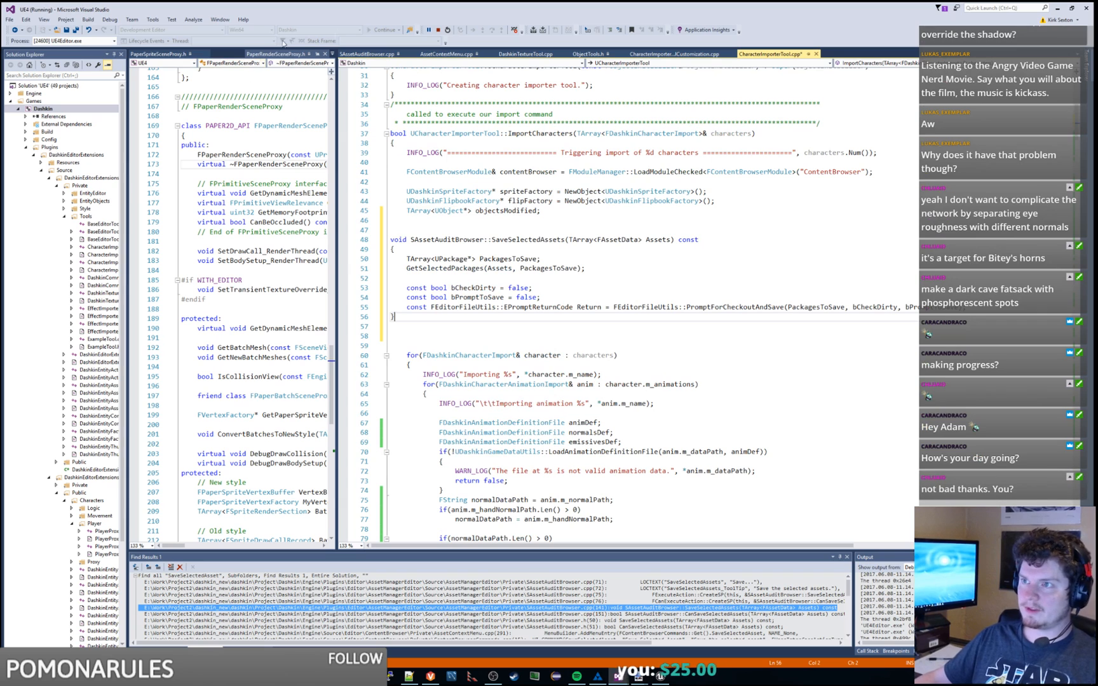
# Step: Stop debugging and strip out the SaveSelectedAssets header, closing brace and blank line after GetSelectedPackages
pyautogui.click(439, 30)
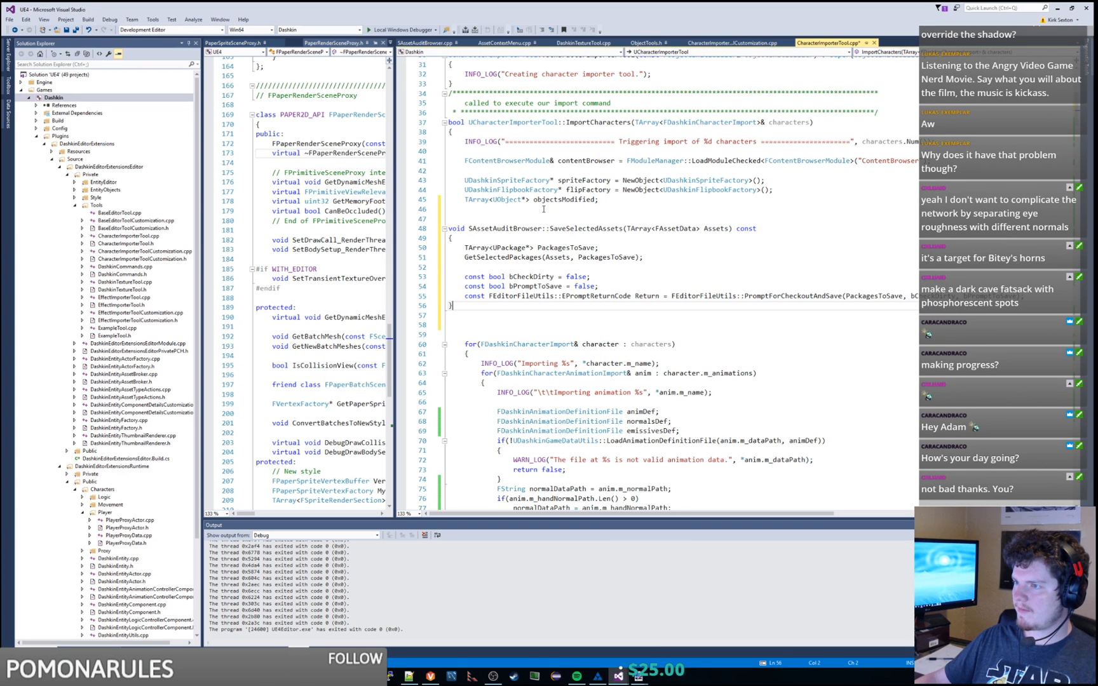
pyautogui.moveTo(505, 235); pyautogui.dragTo(509, 222)
pyautogui.press('BackSpace')
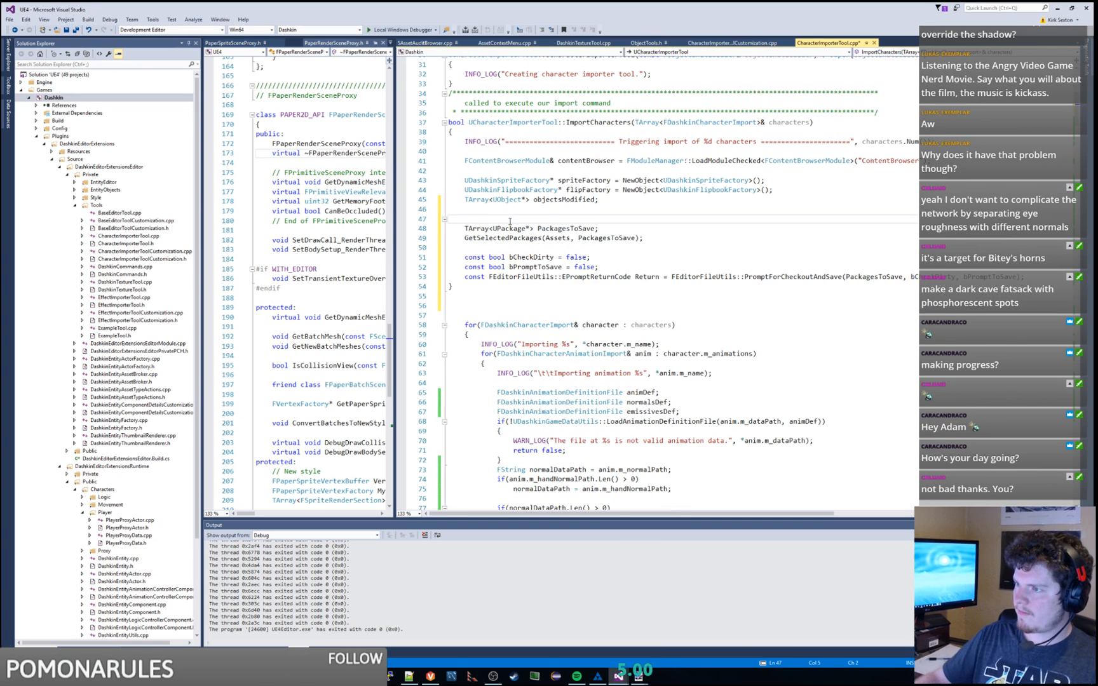
pyautogui.moveTo(1027, 276); pyautogui.dragTo(1032, 290)
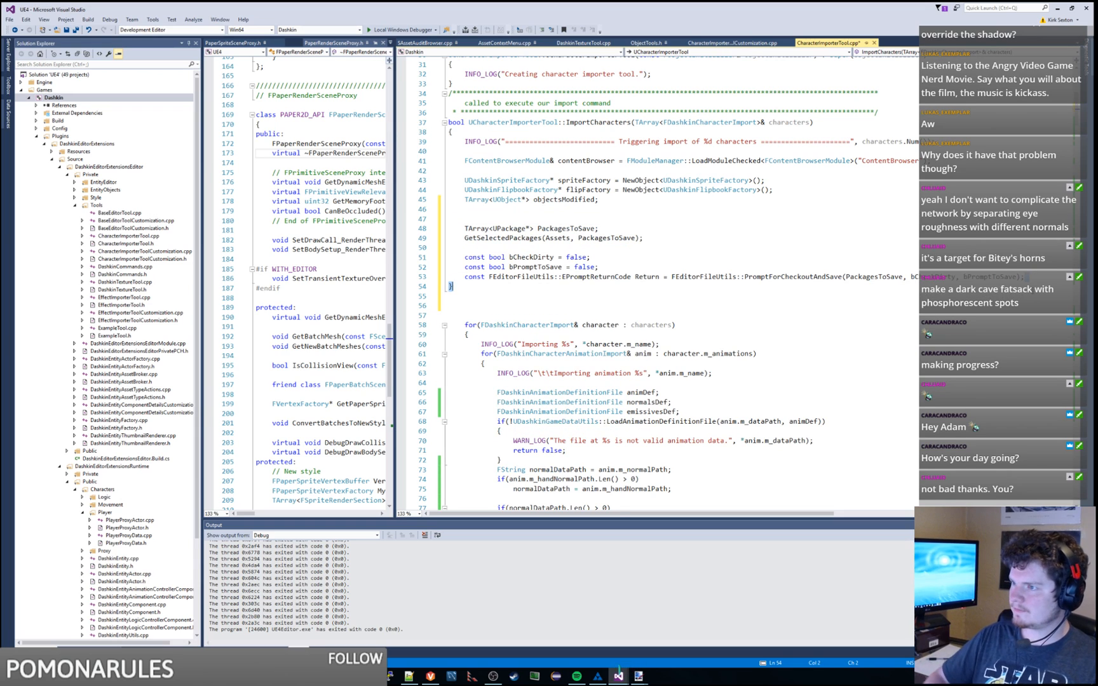
pyautogui.press('BackSpace')
pyautogui.doubleClick(561, 241)
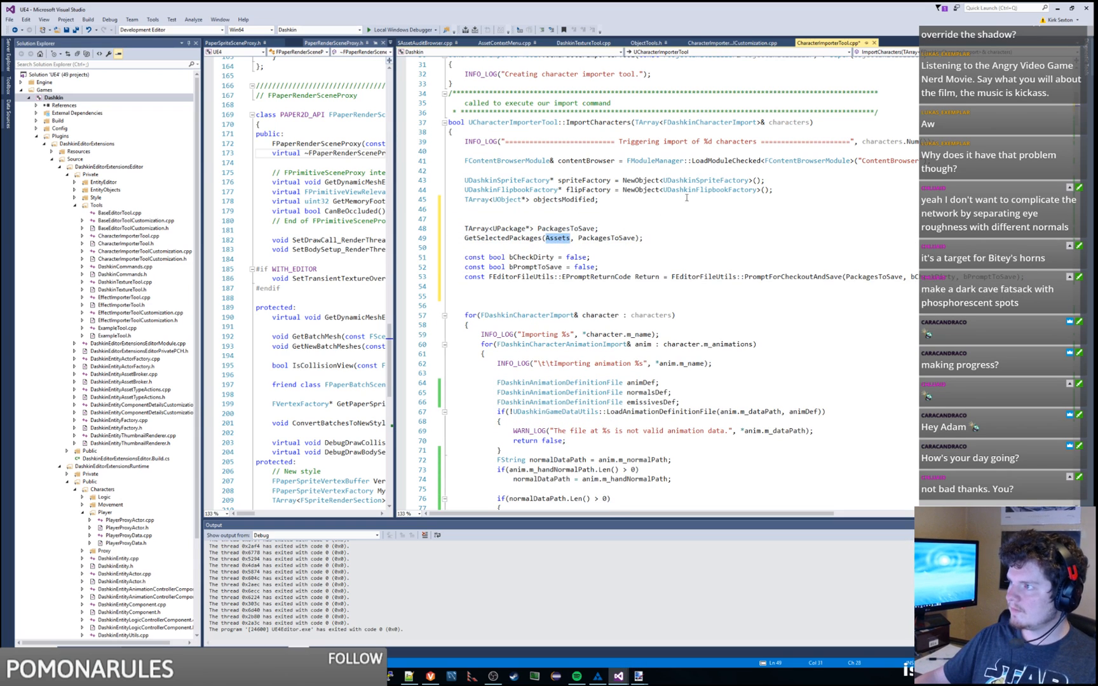
pyautogui.doubleClick(791, 122)
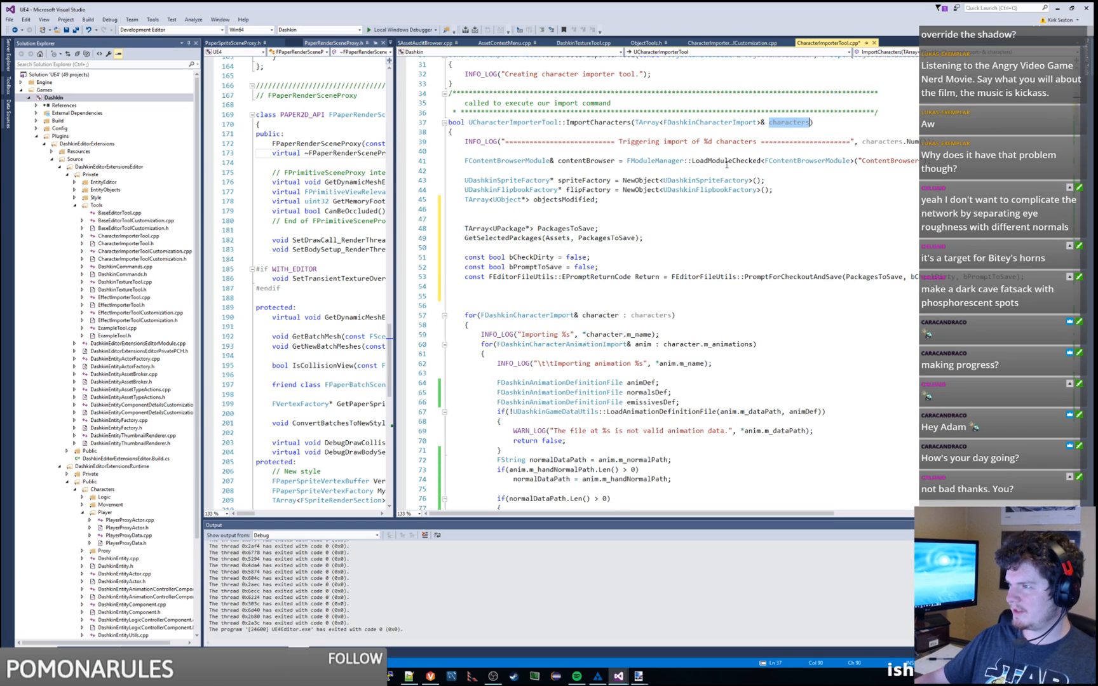
pyautogui.doubleClick(607, 238)
pyautogui.click(650, 237)
pyautogui.press('Delete')
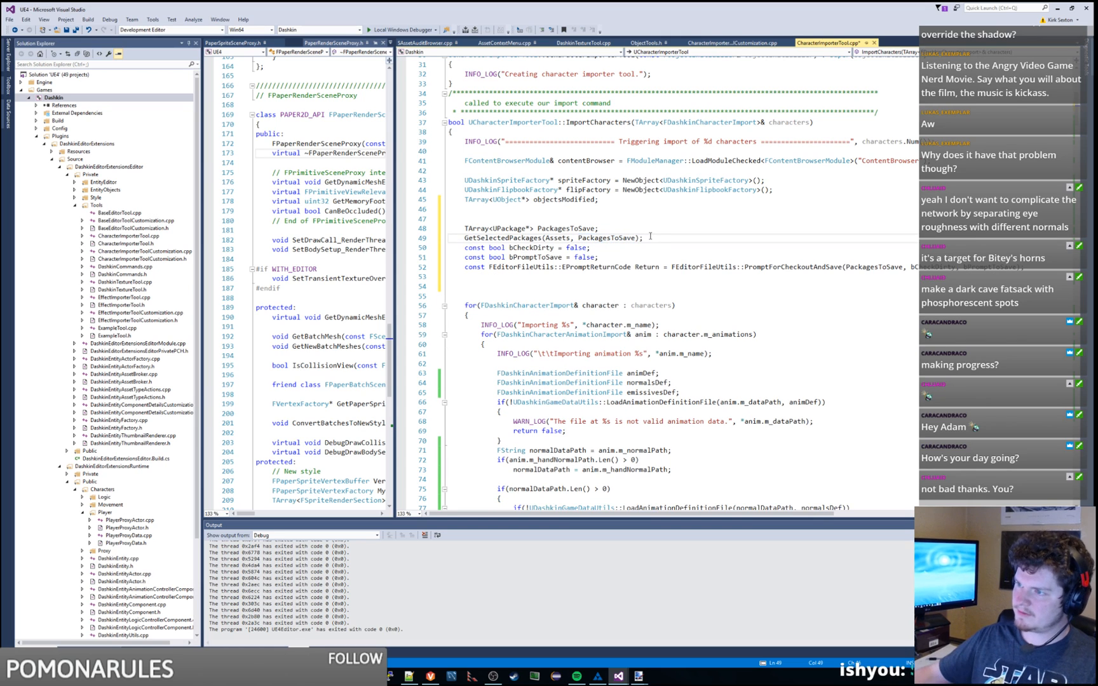
# Step: Pass false, false to PromptForCheckoutAndSave and delete the bCheckDirty and bPromptToSave declarations
pyautogui.doubleClick(793, 267)
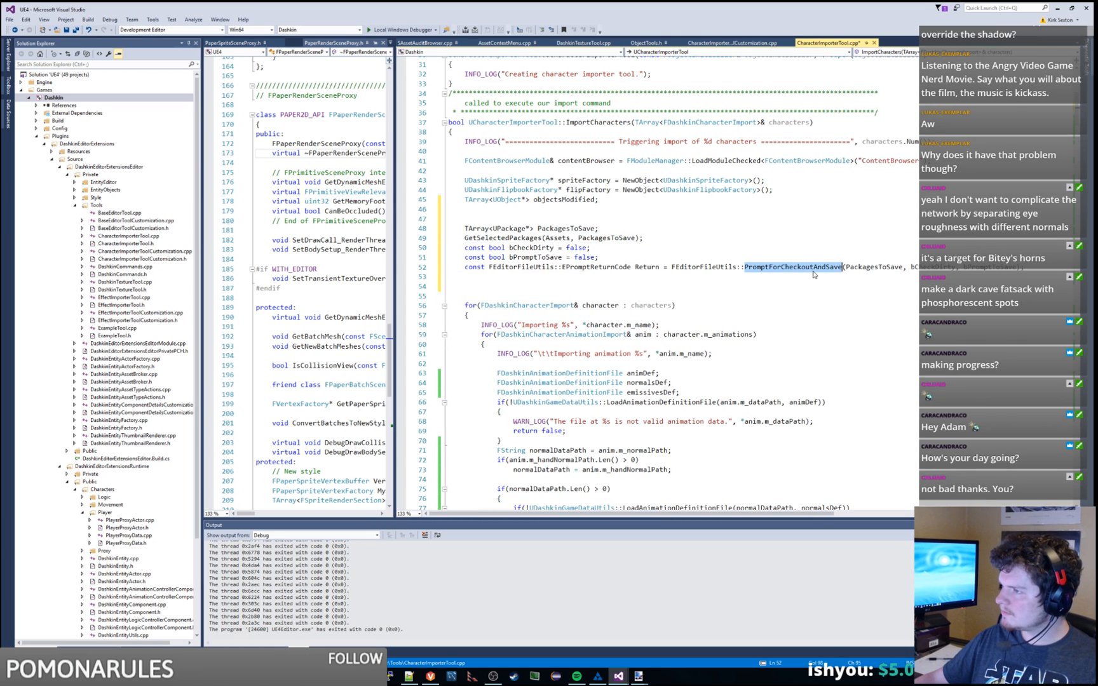
pyautogui.doubleClick(497, 248)
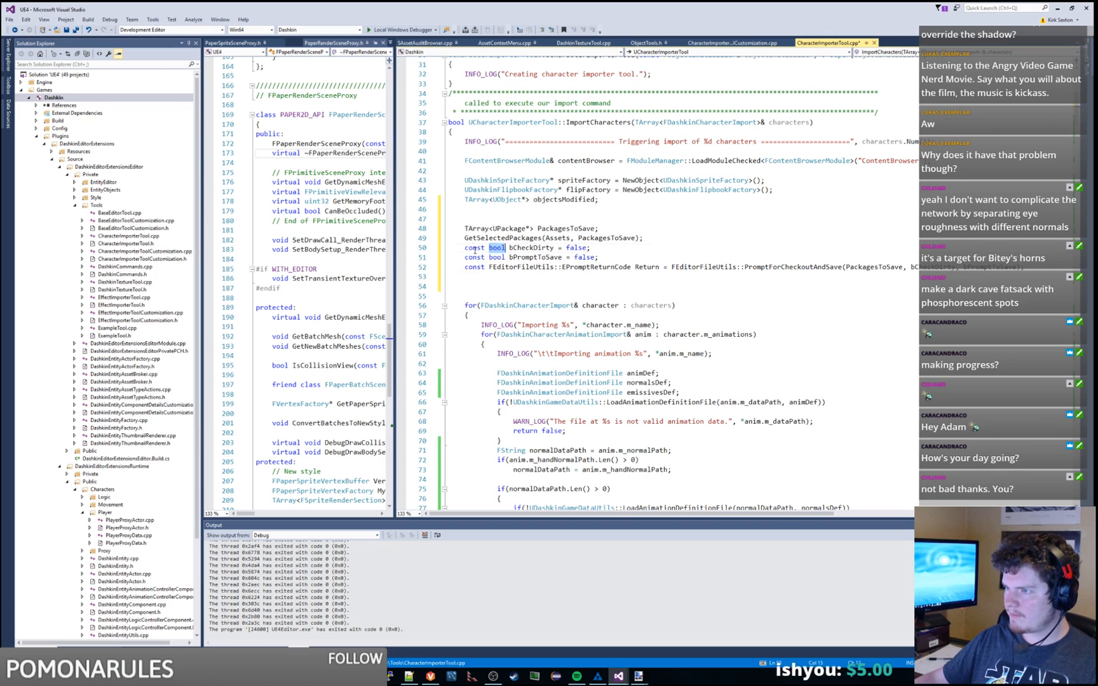
pyautogui.moveTo(599, 257); pyautogui.dragTo(656, 241)
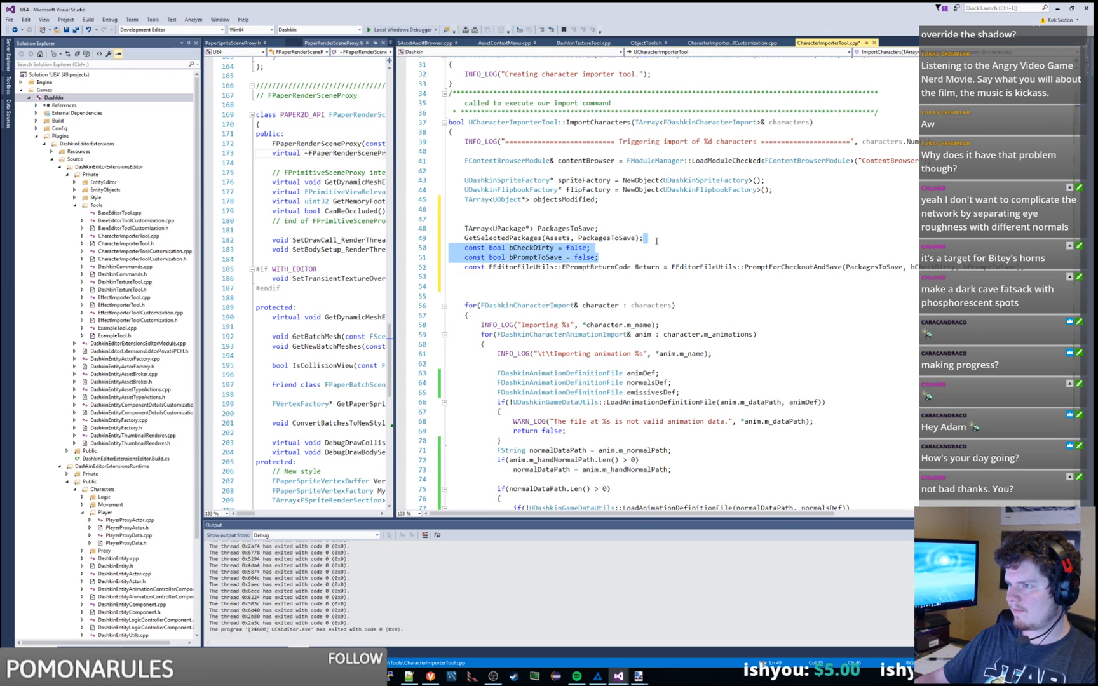
pyautogui.doubleClick(927, 267)
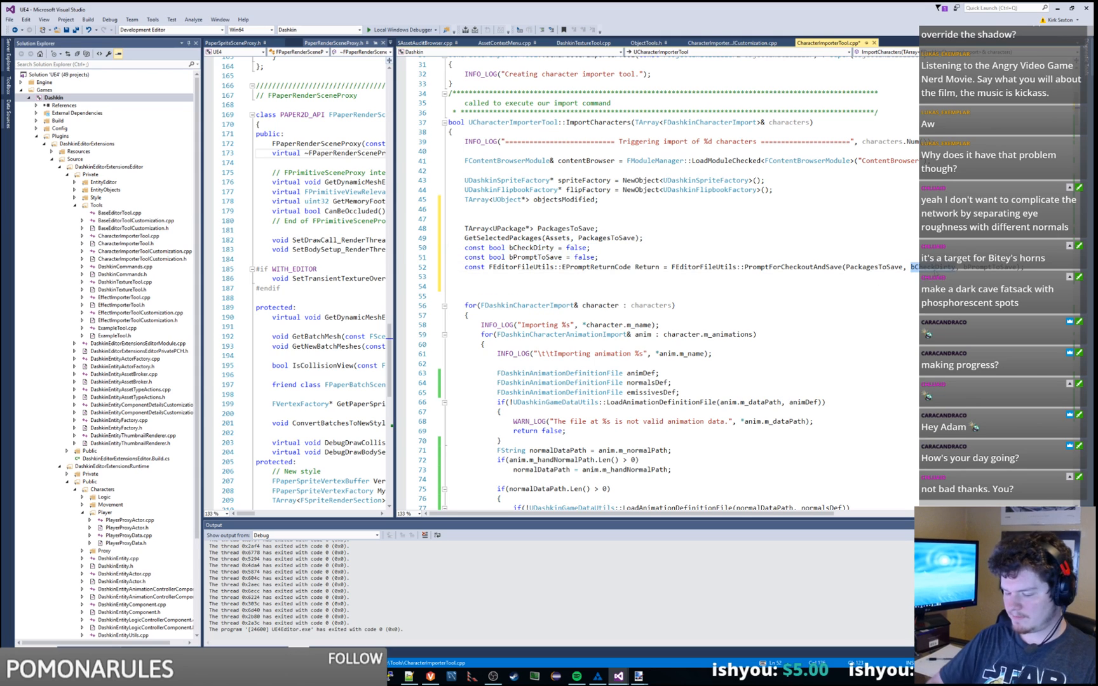
pyautogui.write('false')
pyautogui.doubleClick(961, 268)
pyautogui.write('false')
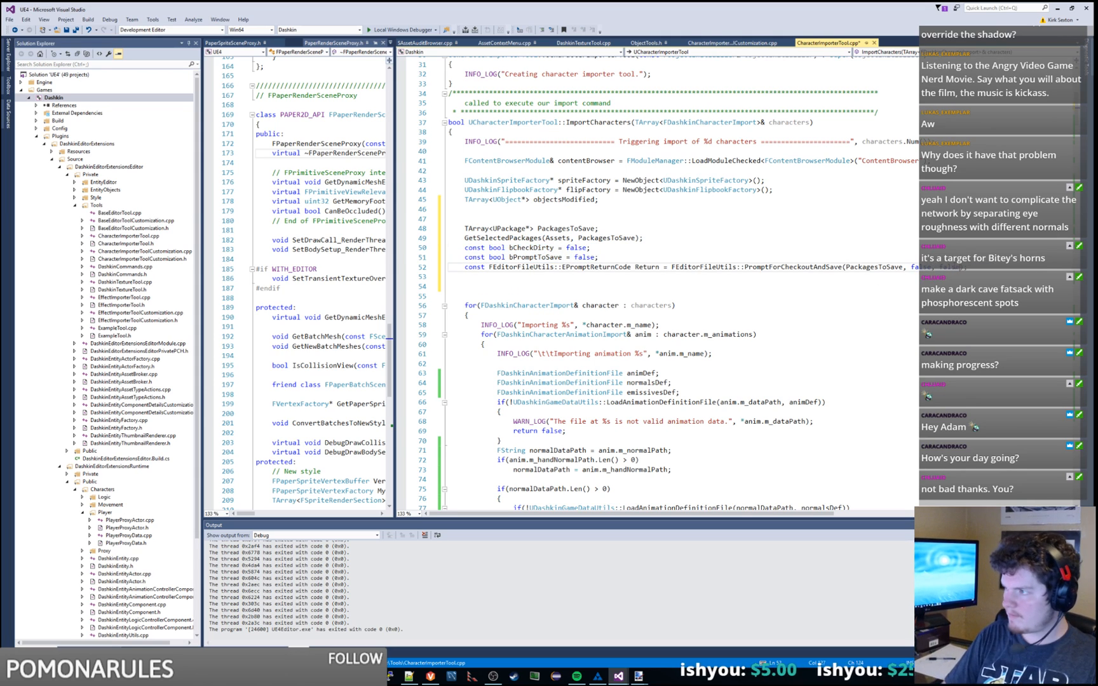
pyautogui.moveTo(599, 257); pyautogui.dragTo(645, 238)
pyautogui.press('Delete')
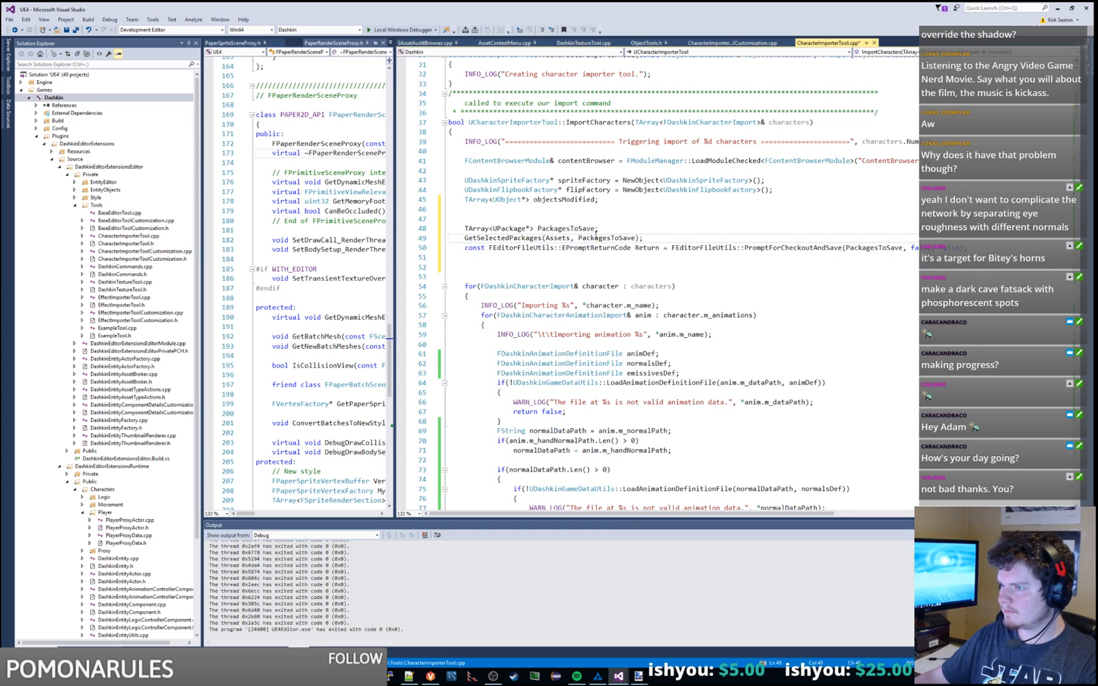
# Step: Add an empty // comment line on line 47 above the checkout code
pyautogui.doubleClick(526, 238)
pyautogui.doubleClick(615, 240)
pyautogui.doubleClick(566, 232)
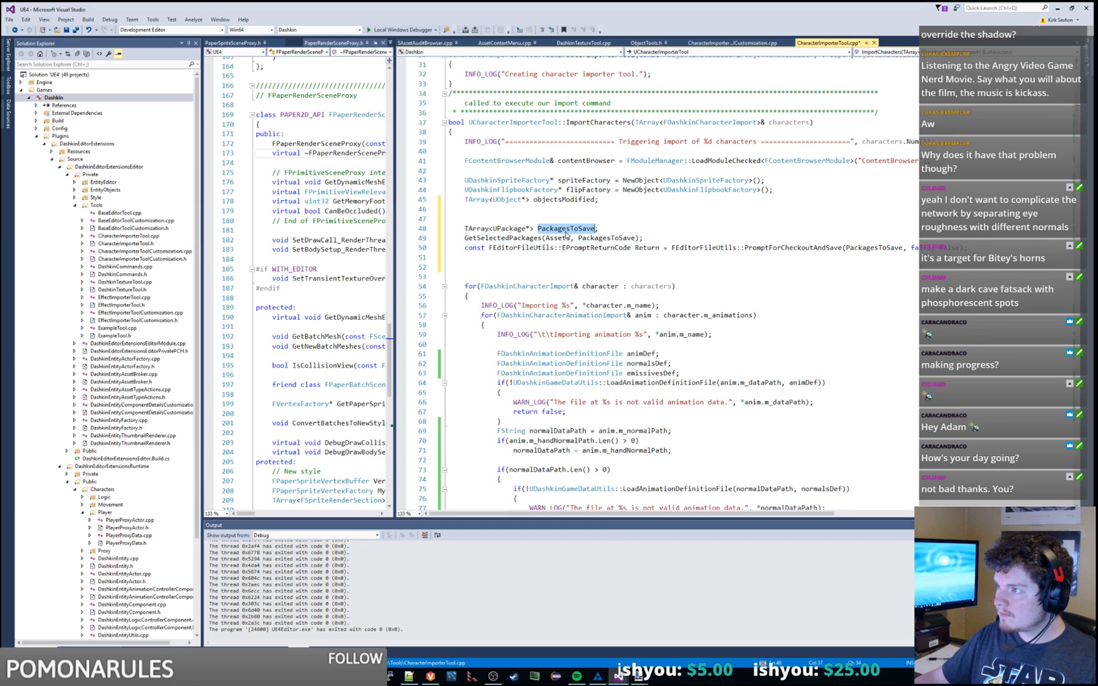
pyautogui.doubleClick(557, 239)
pyautogui.doubleClick(734, 122)
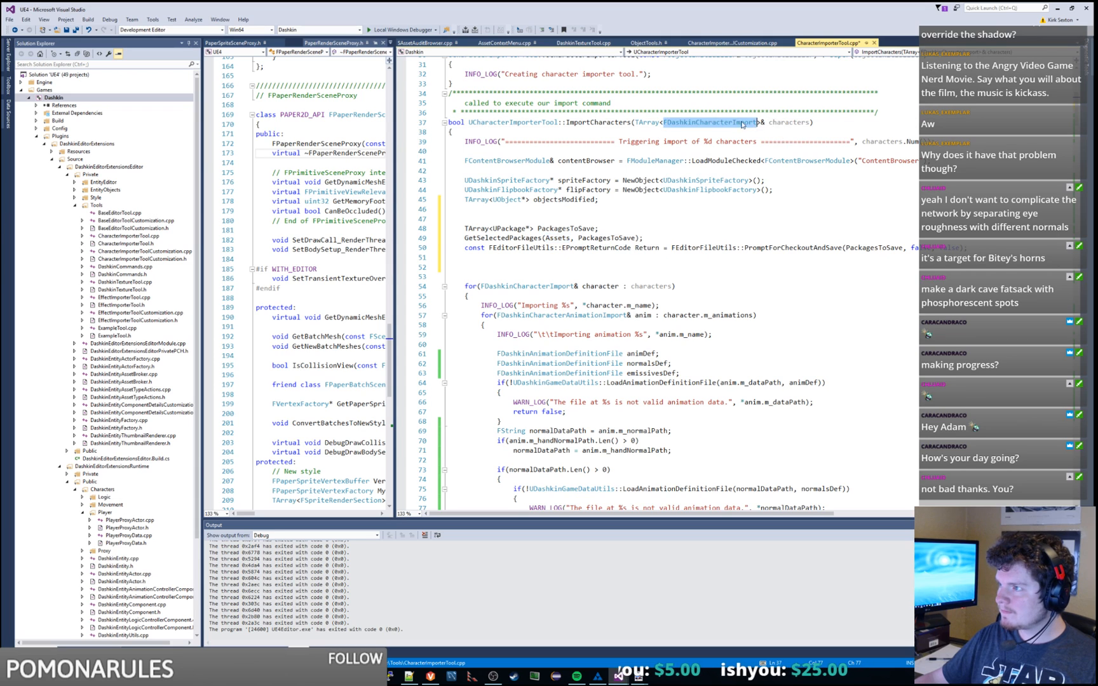
pyautogui.doubleClick(788, 122)
pyautogui.click(535, 216)
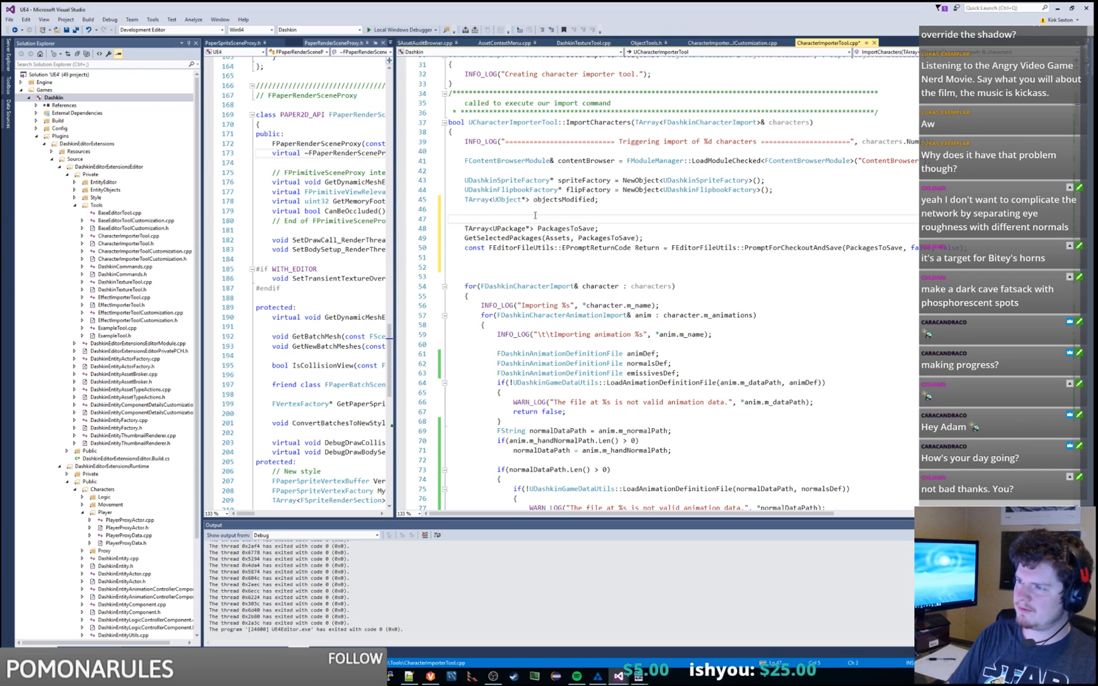
pyautogui.write('//')
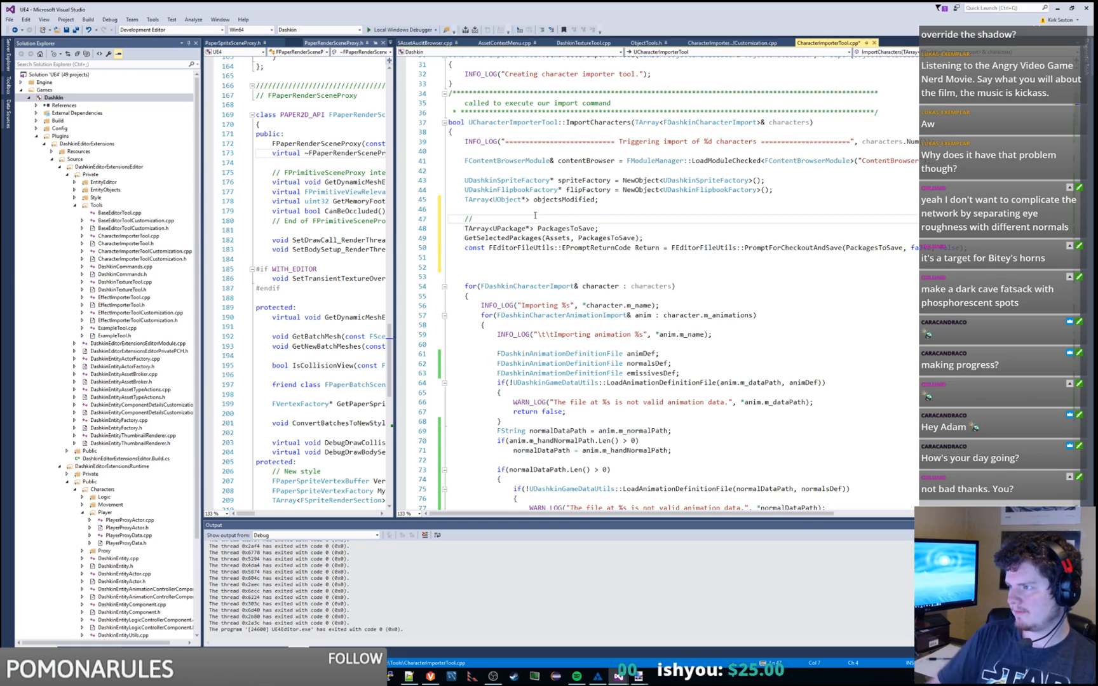
# Step: Remove the const return-value declaration so PromptForCheckoutAndSave runs as a bare statement
pyautogui.doubleClick(478, 248)
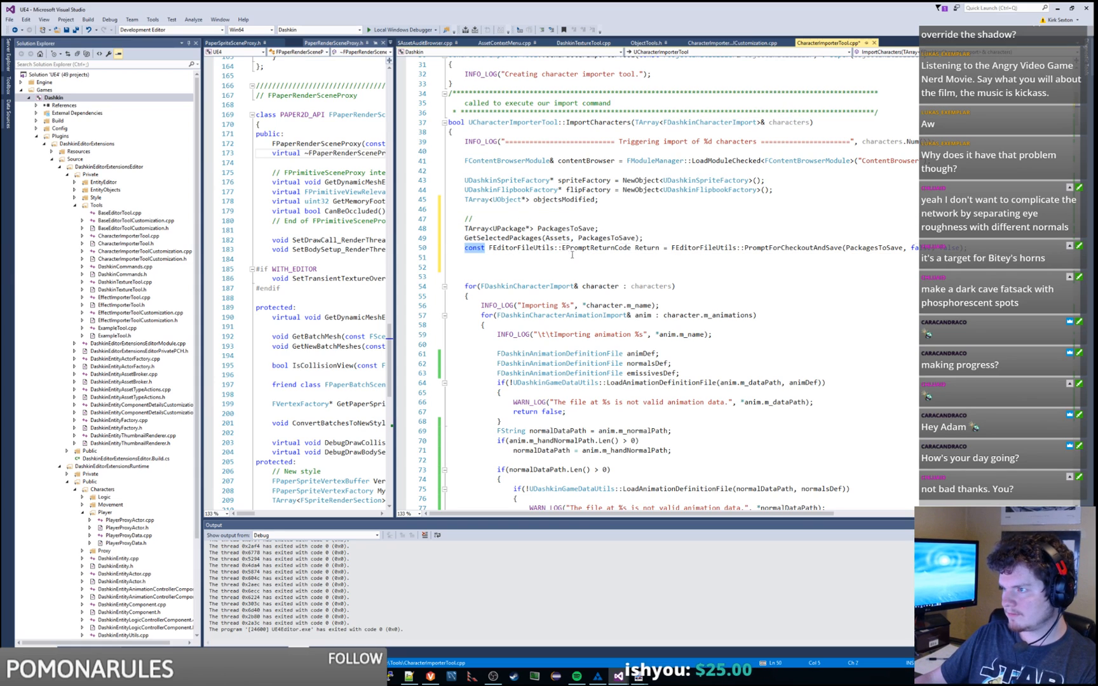
pyautogui.press('Delete')
pyautogui.moveTo(647, 248); pyautogui.dragTo(465, 249)
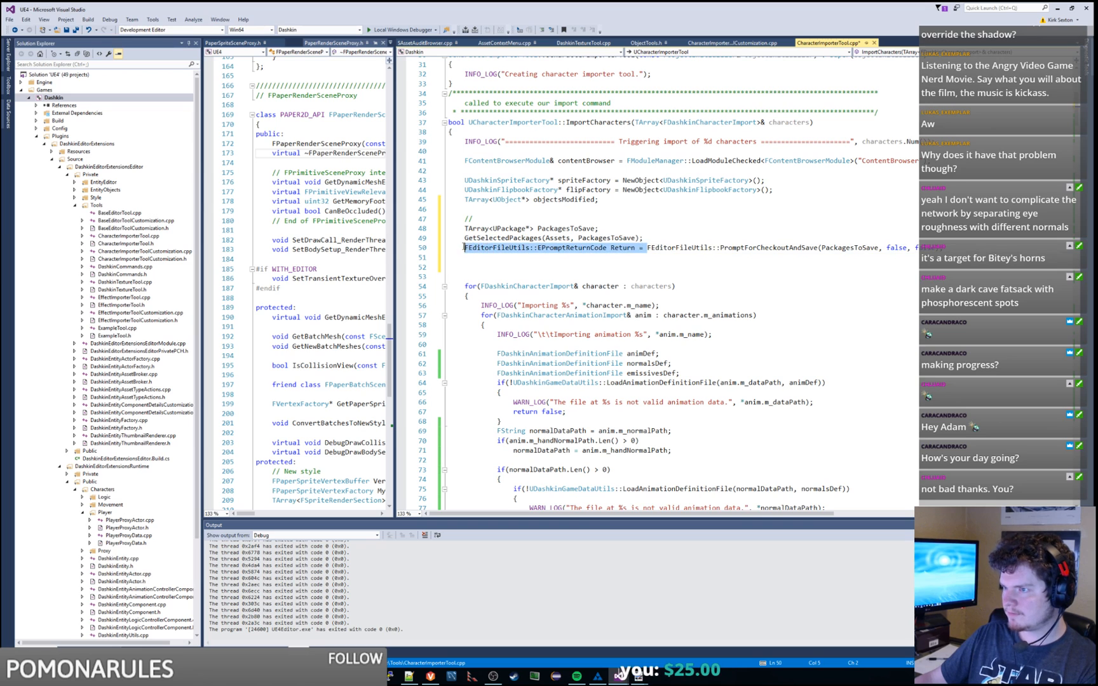
pyautogui.press('Delete')
pyautogui.click(644, 239)
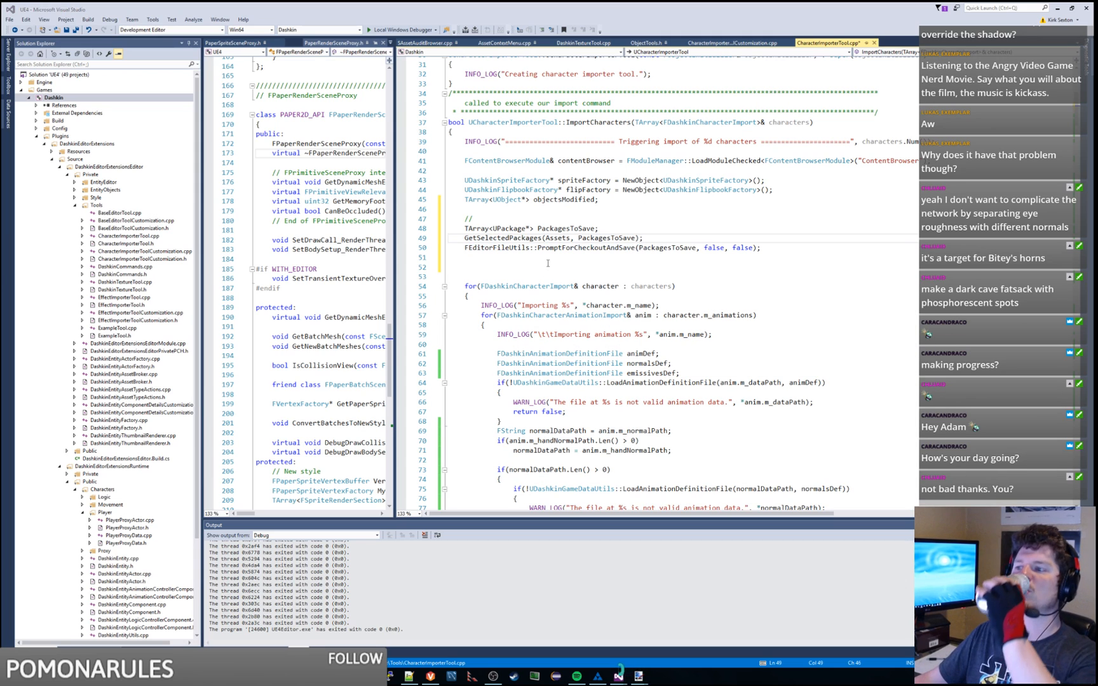
pyautogui.click(512, 221)
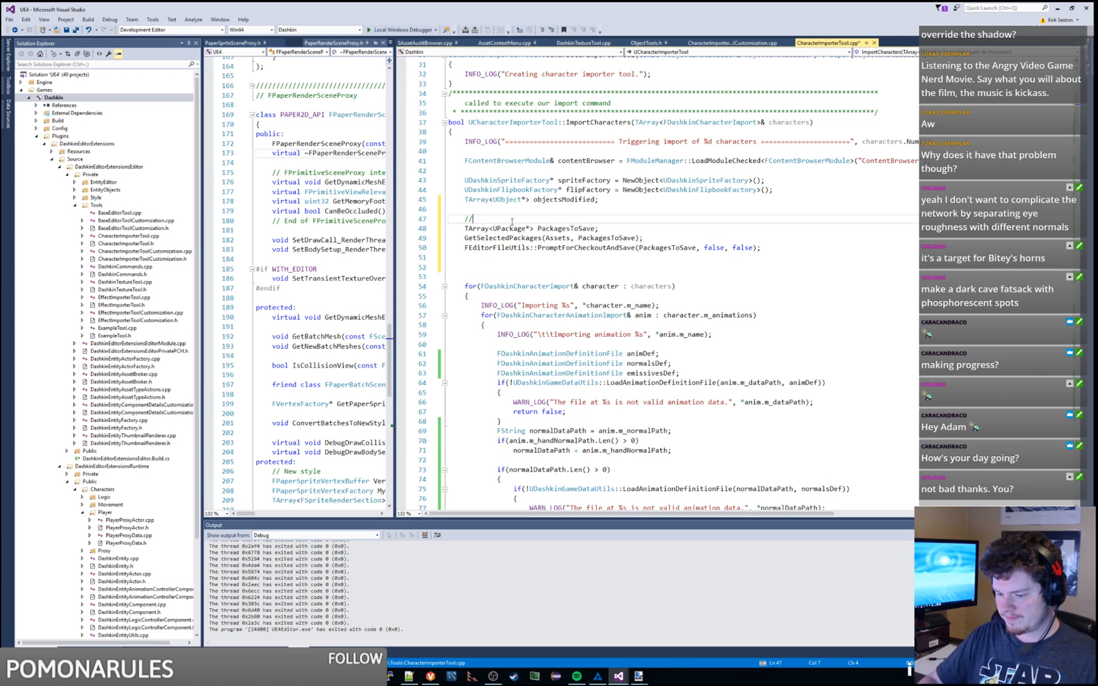
# Step: Write the comment 'grab everything in our character's folder.. save it and checkout from p4' and open space below
pyautogui.write('grab everyth')
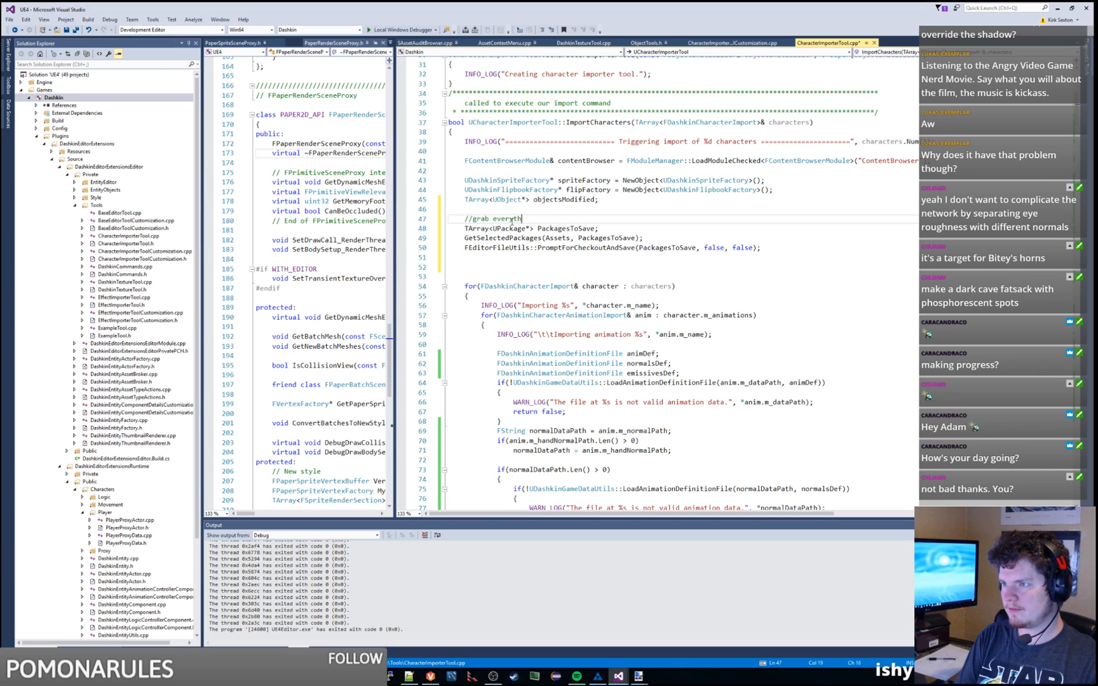
pyautogui.write('ing in our charact')
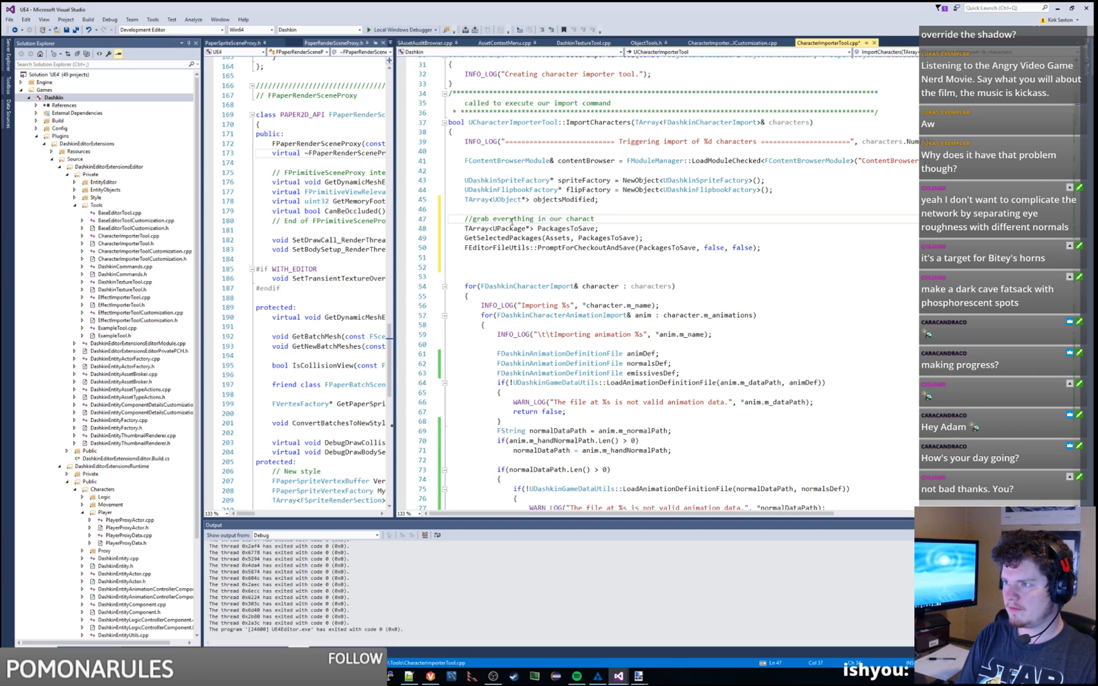
pyautogui.write("er's folder.. s")
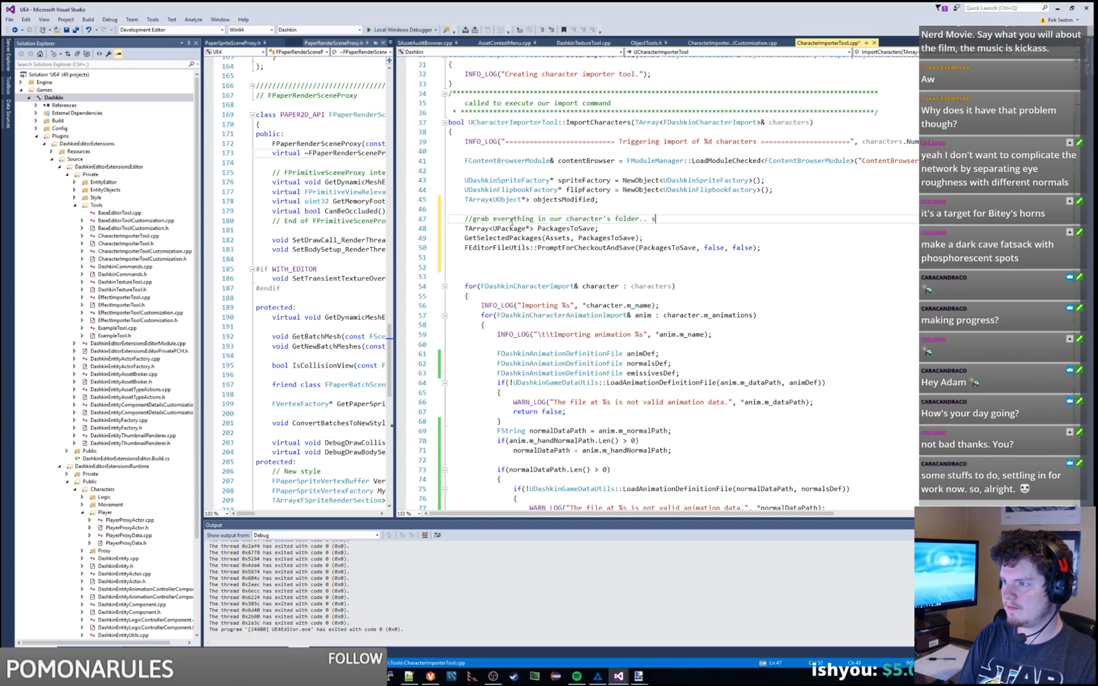
pyautogui.write('ave it and check')
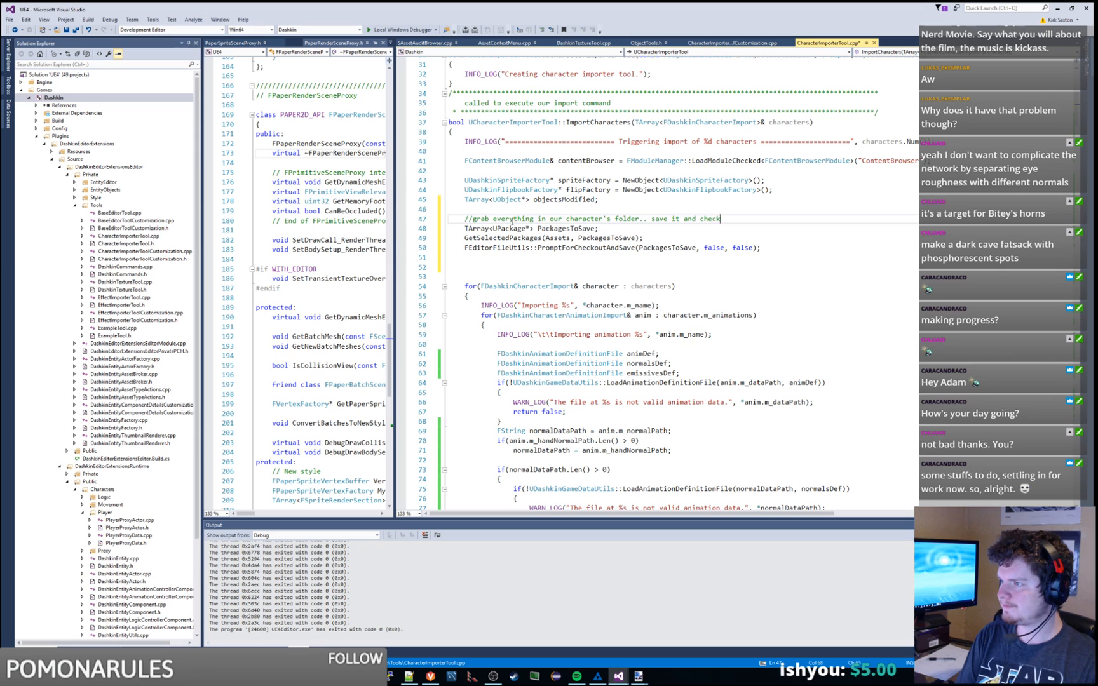
pyautogui.write('out from p4')
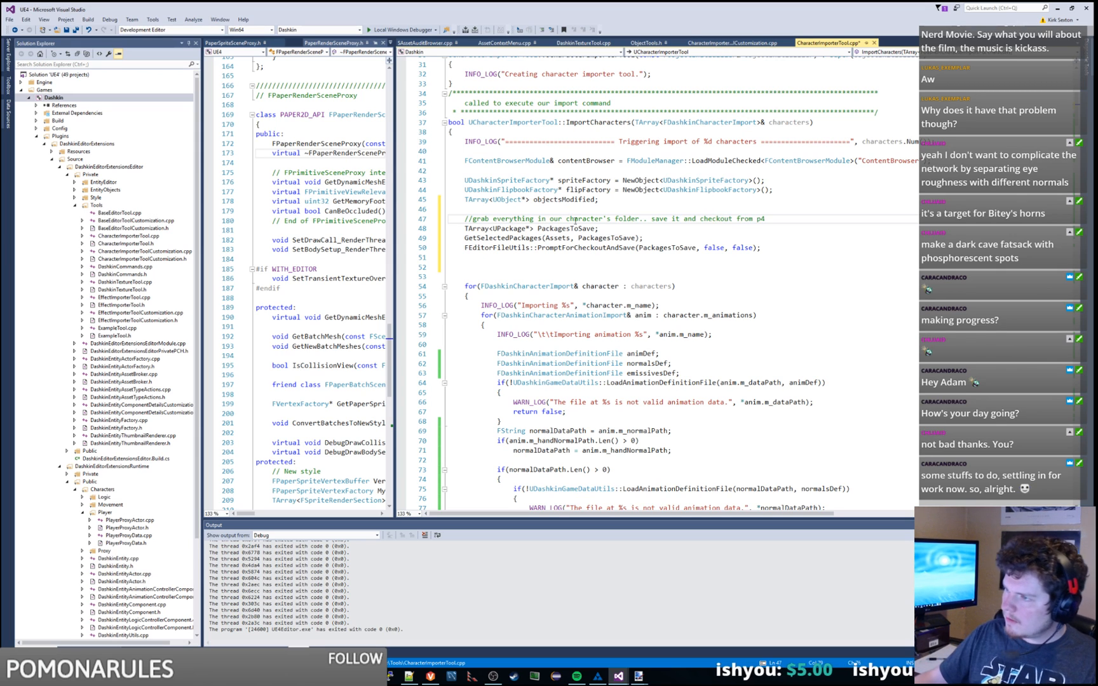
pyautogui.doubleClick(558, 238)
pyautogui.doubleClick(789, 121)
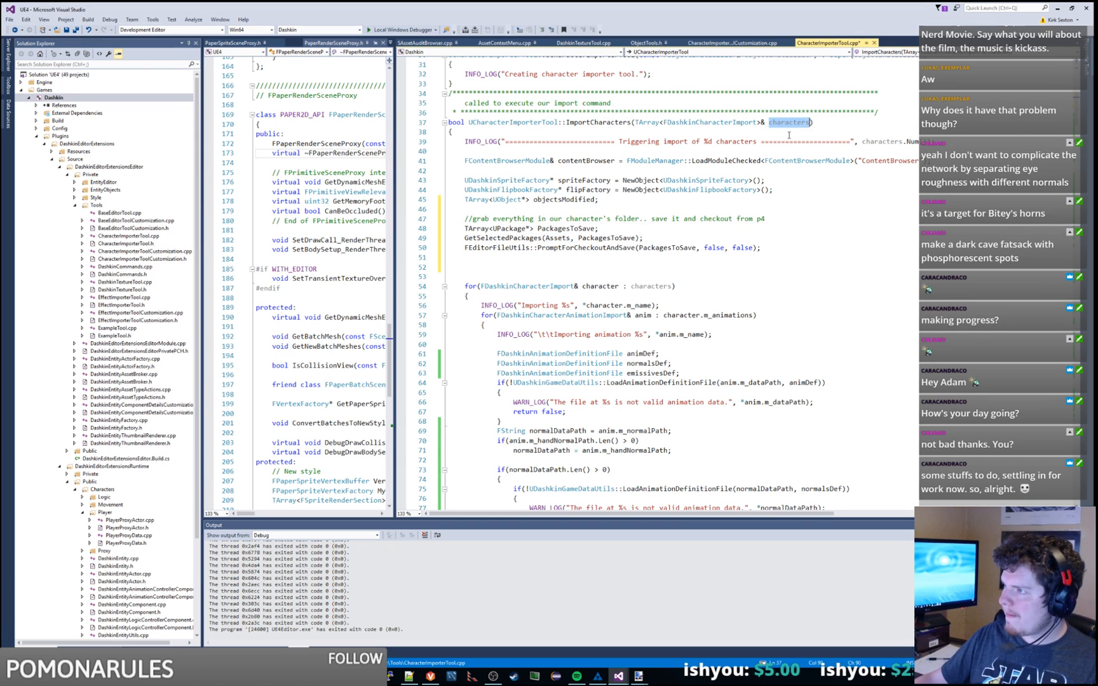
pyautogui.click(804, 218)
pyautogui.press('Return')
pyautogui.press('Return')
pyautogui.press('Return')
pyautogui.press('Up')
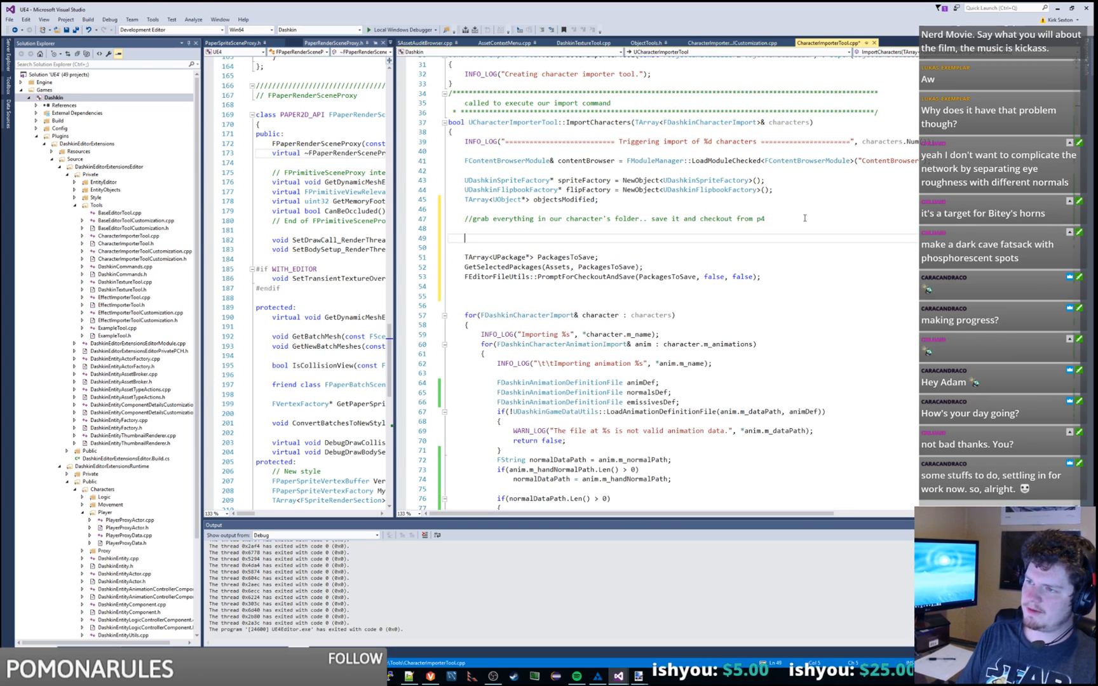
# Step: Copy the scanPaths and GetAssetsByPath code from CreateOrUpdateTextures and paste it under the comment
pyautogui.scroll(-20, 804, 218)
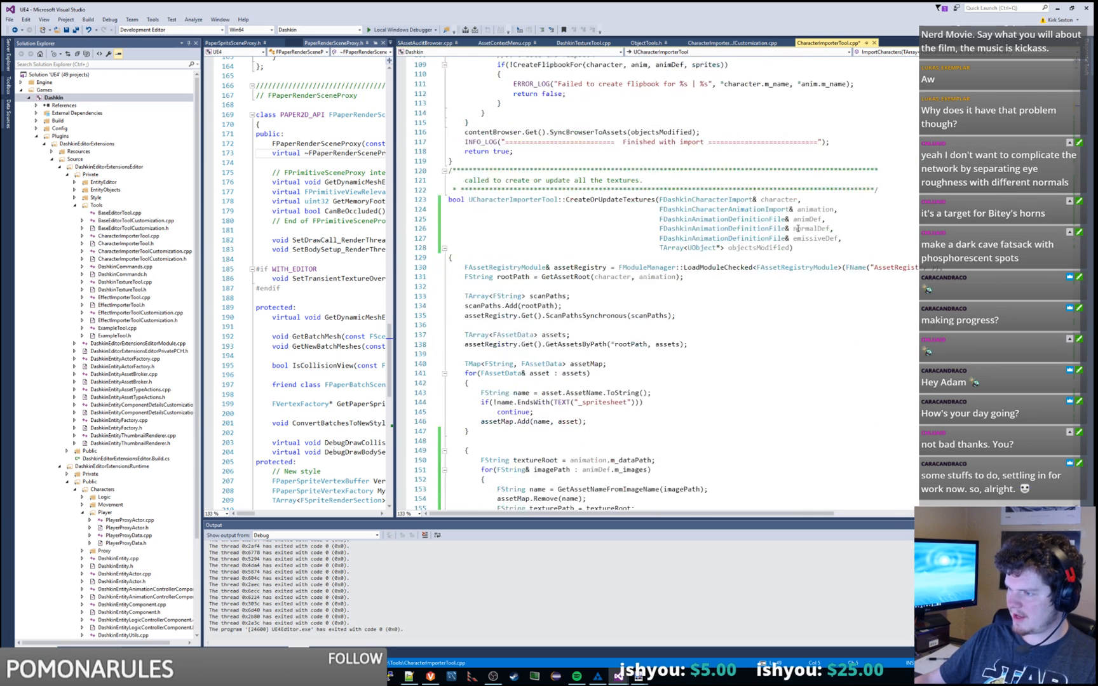
pyautogui.doubleClick(642, 228)
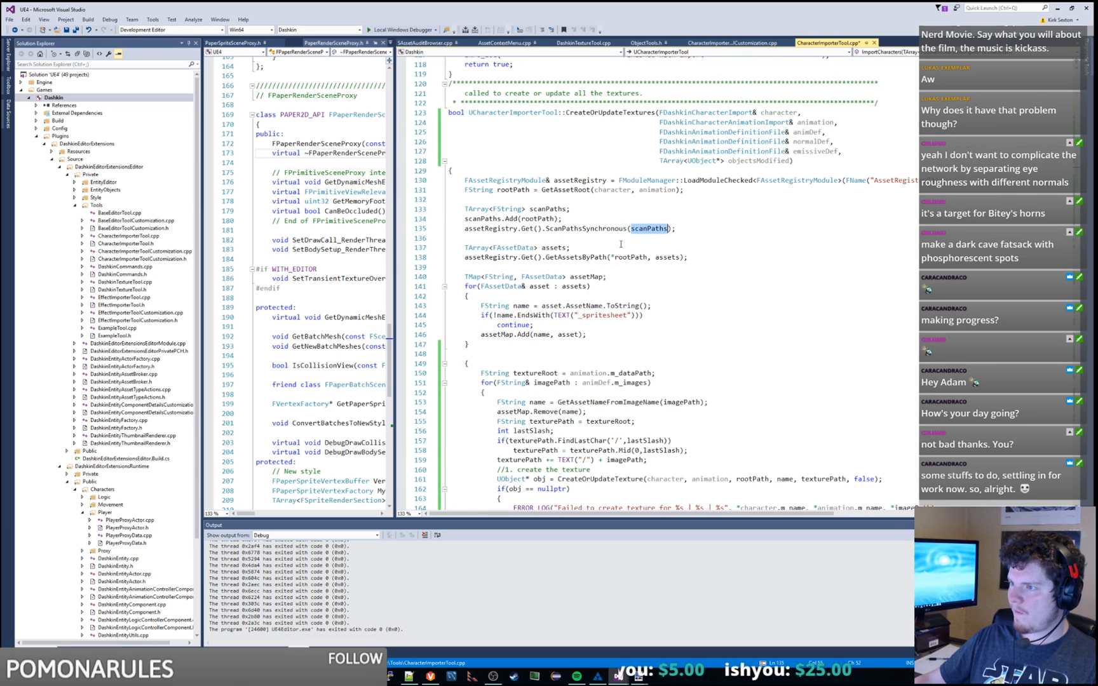
pyautogui.doubleClick(578, 257)
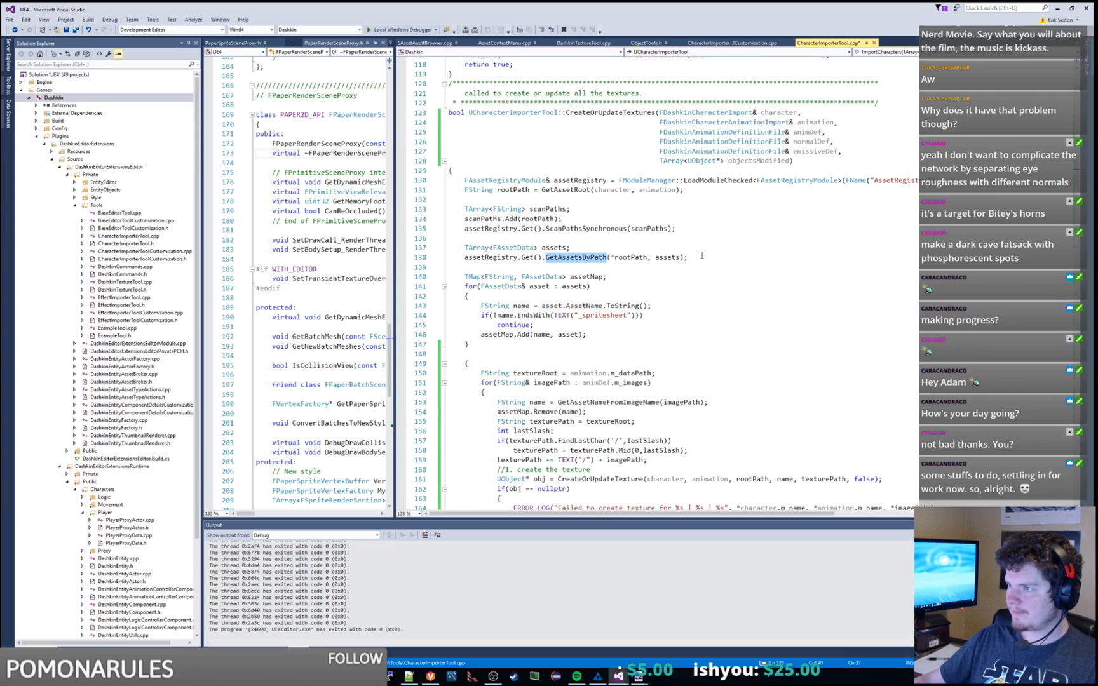
pyautogui.moveTo(702, 255); pyautogui.dragTo(464, 180)
pyautogui.hotkey('ctrl', 'c')
pyautogui.scroll(3, 743, 280)
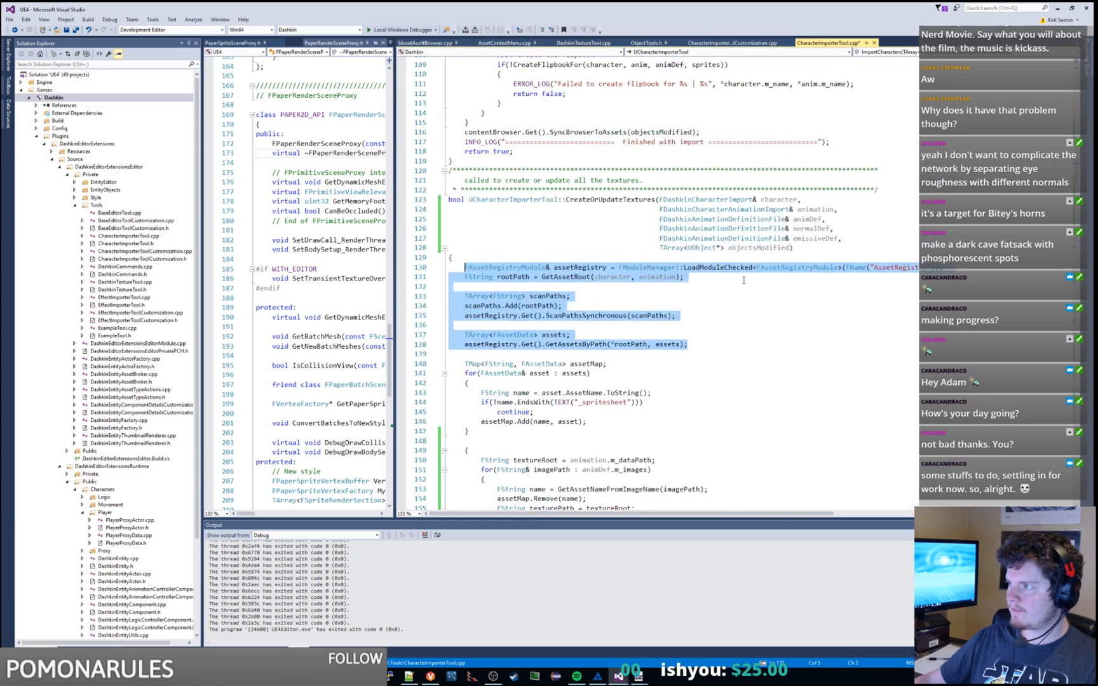
pyautogui.scroll(20, 743, 281)
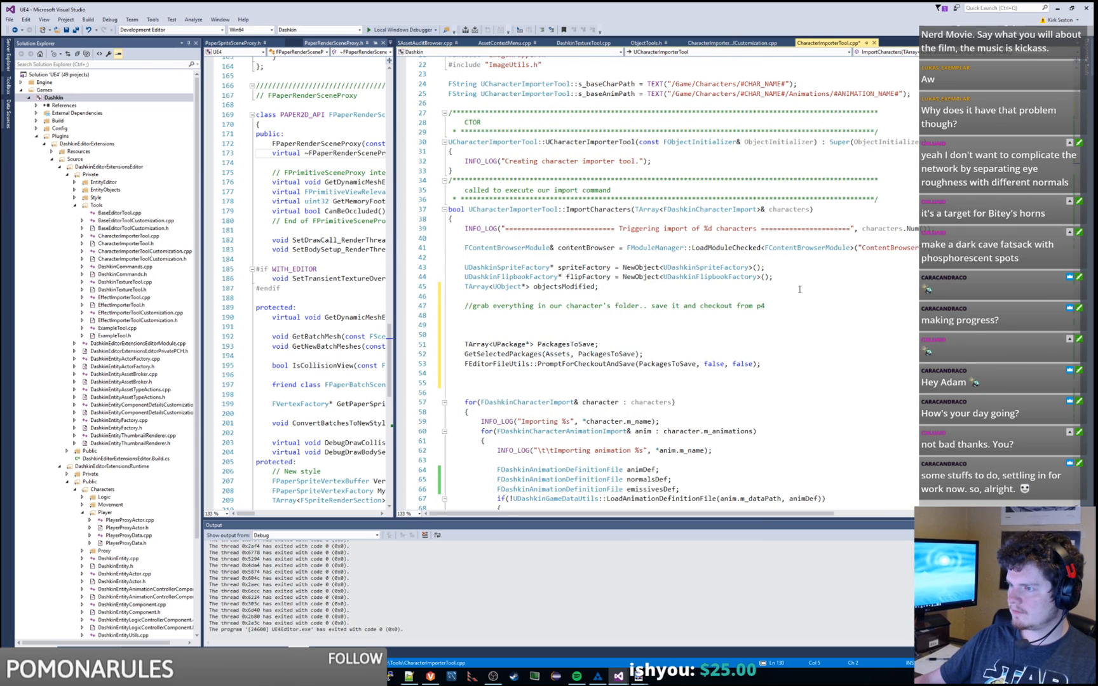
pyautogui.scroll(-2, 795, 279)
pyautogui.click(786, 257)
pyautogui.hotkey('ctrl', 'v')
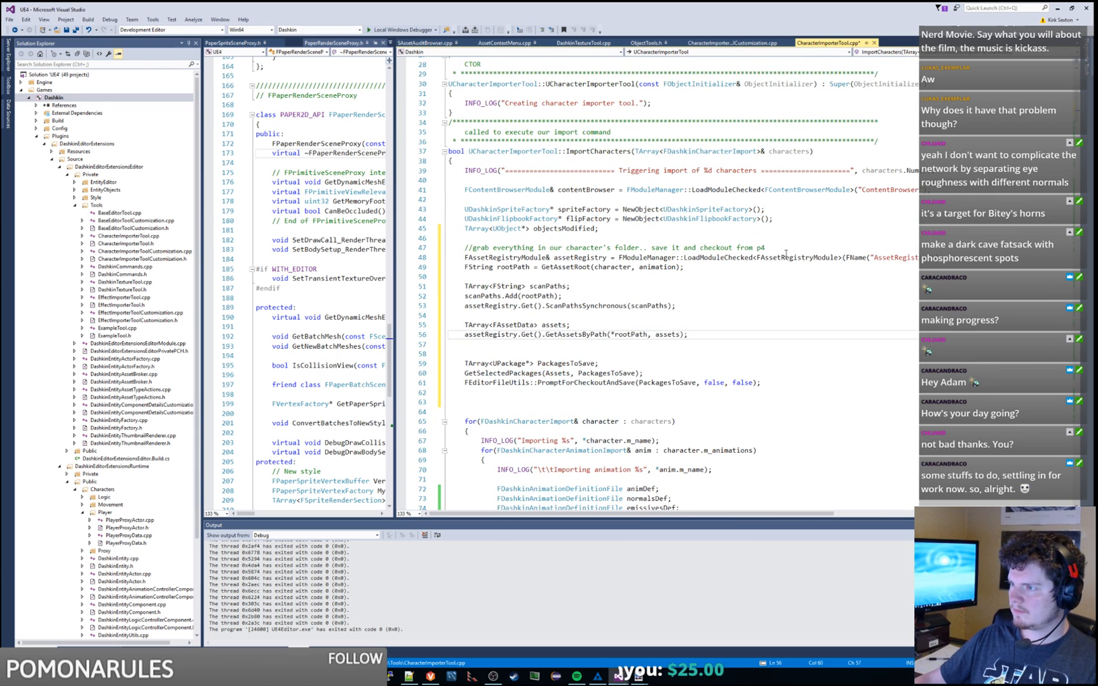
# Step: Tidy the blank lines around the pasted code and look up usages of GetAssetRoot
pyautogui.click(785, 253)
pyautogui.press('Return')
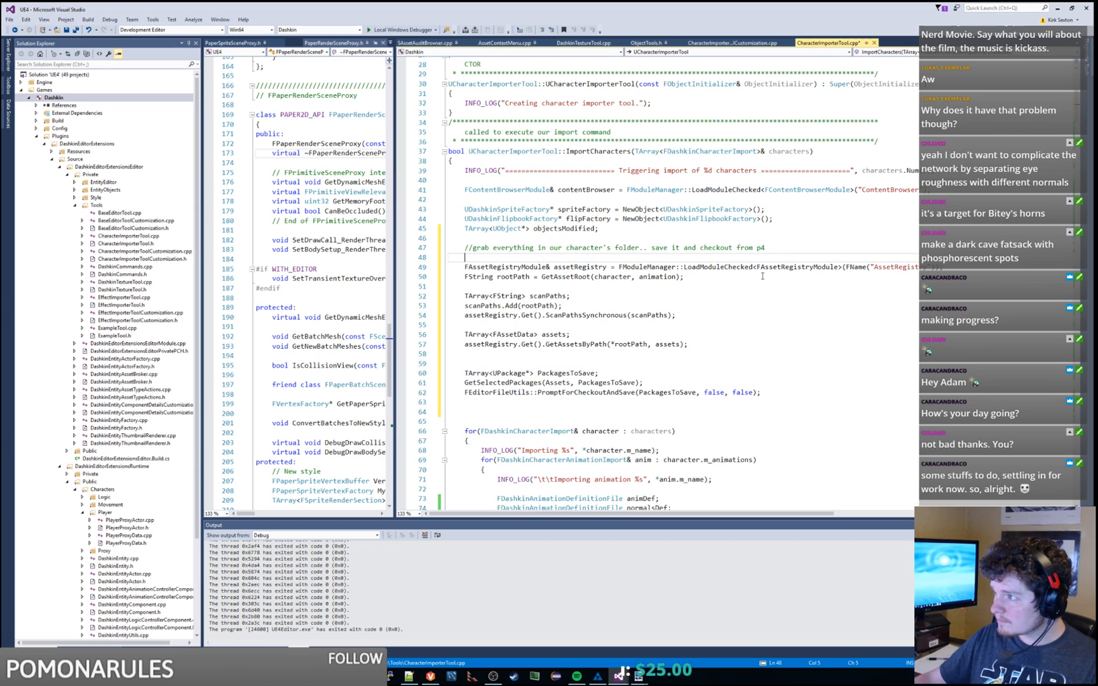
pyautogui.click(715, 284)
pyautogui.press('BackSpace')
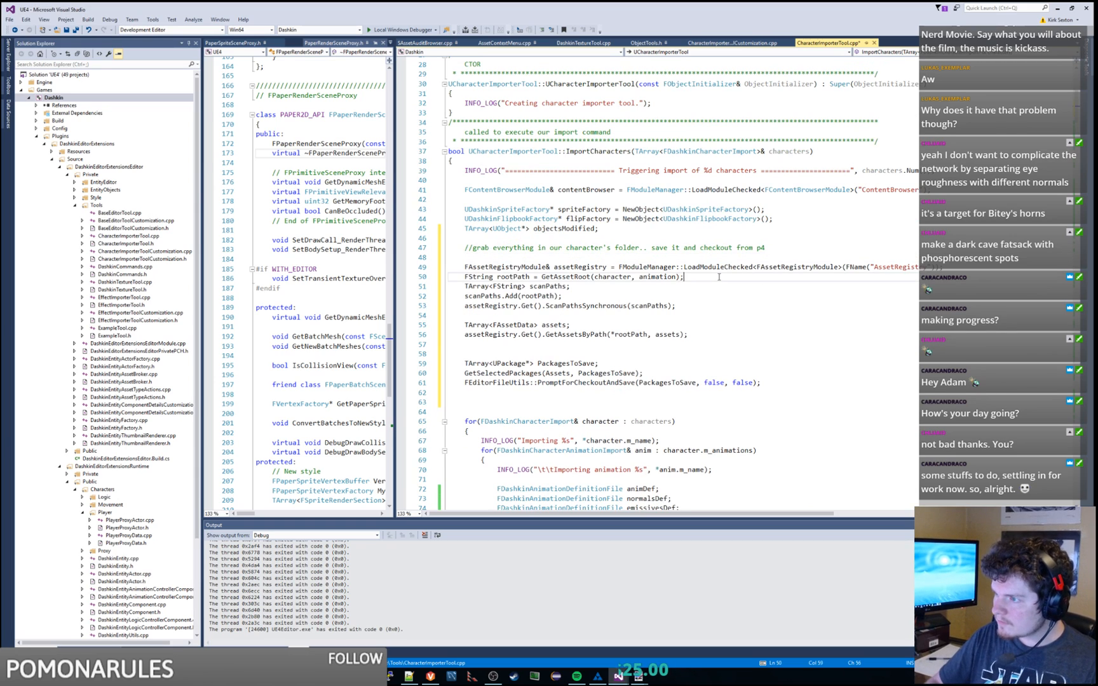
pyautogui.doubleClick(617, 277)
pyautogui.doubleClick(564, 277)
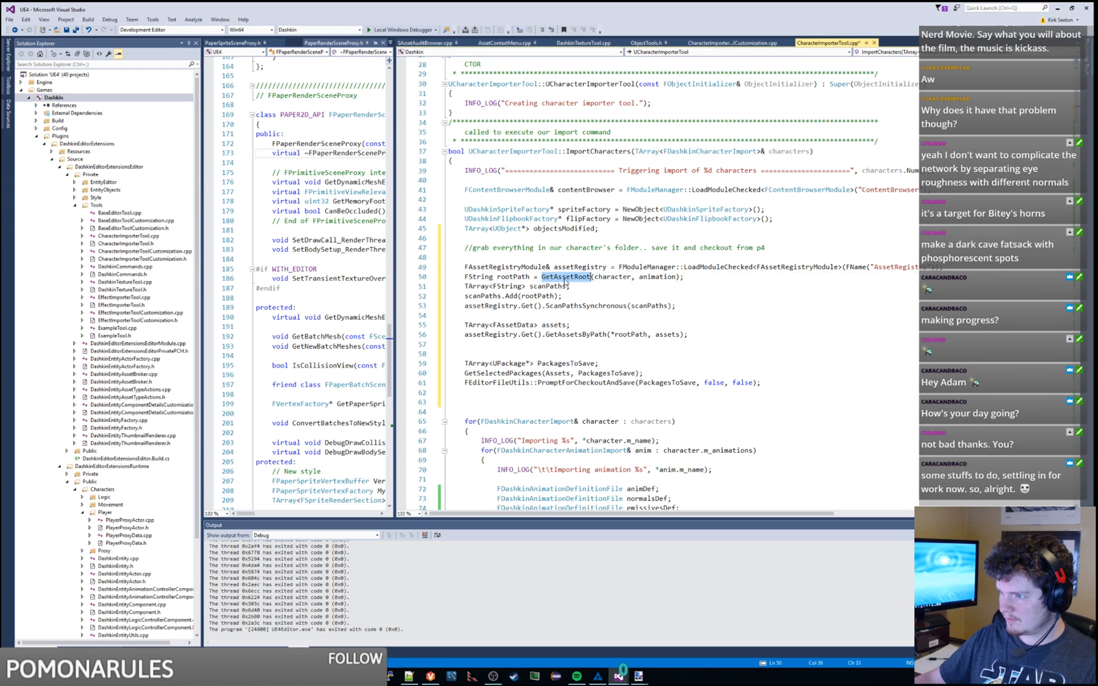
pyautogui.hotkey('ctrl', 'shift', 'Down')
pyautogui.hotkey('ctrl', 'shift', 'Down')
pyautogui.hotkey('ctrl', 'shift', 'Down')
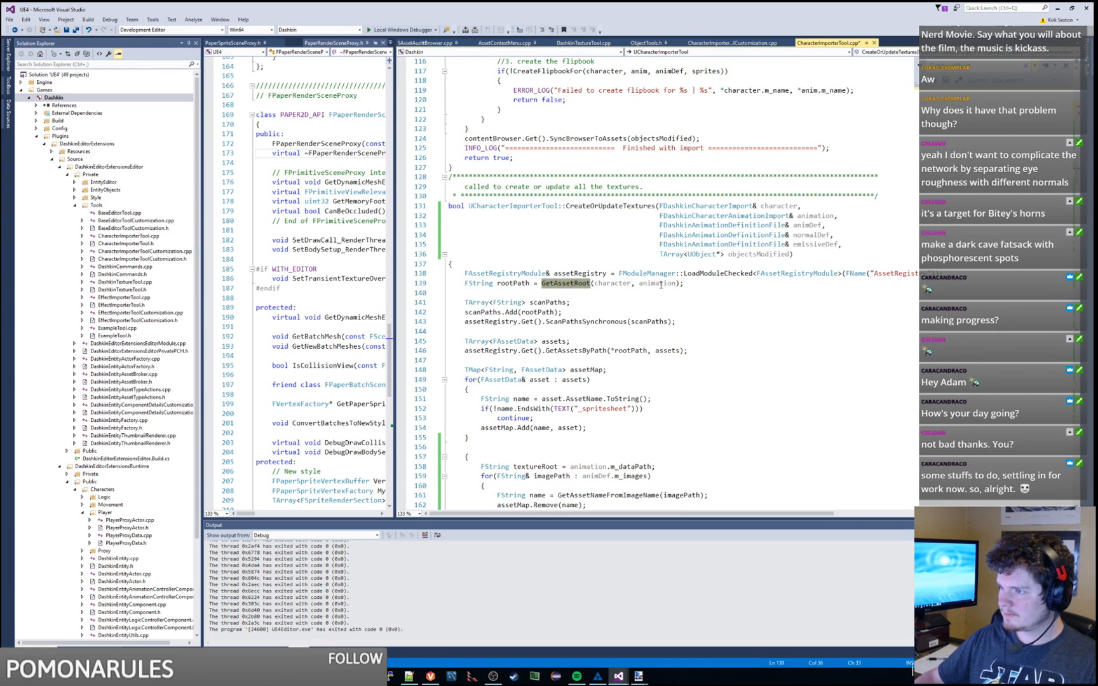
# Step: Inspect the GetAssetRoot definition, its rootPath, and the s_baseAnimPath and s_baseCharPath definitions
pyautogui.hotkey('ctrl', 'shift', 'Down')
pyautogui.hotkey('ctrl', 'shift', 'Down')
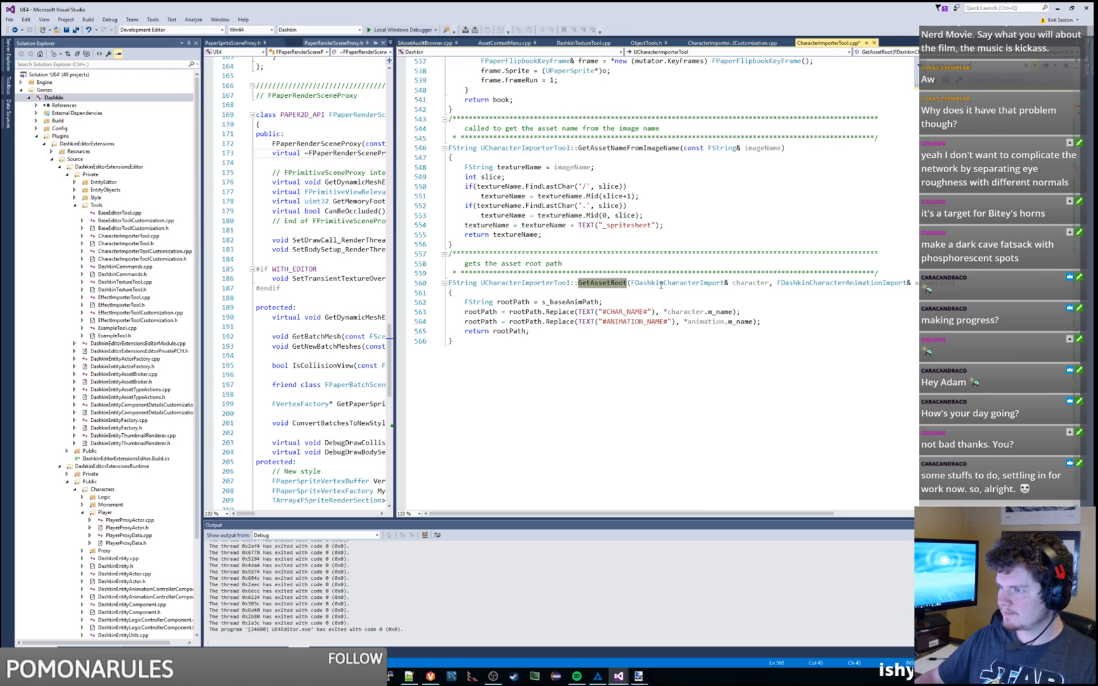
pyautogui.click(683, 311)
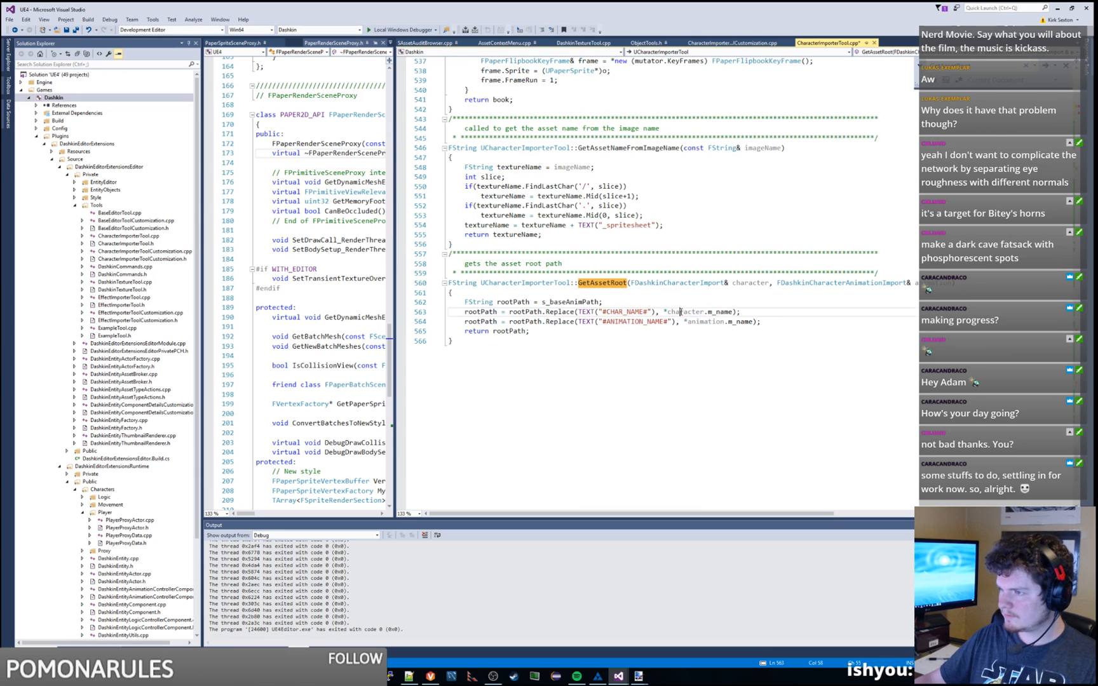
pyautogui.doubleClick(513, 302)
pyautogui.click(586, 303)
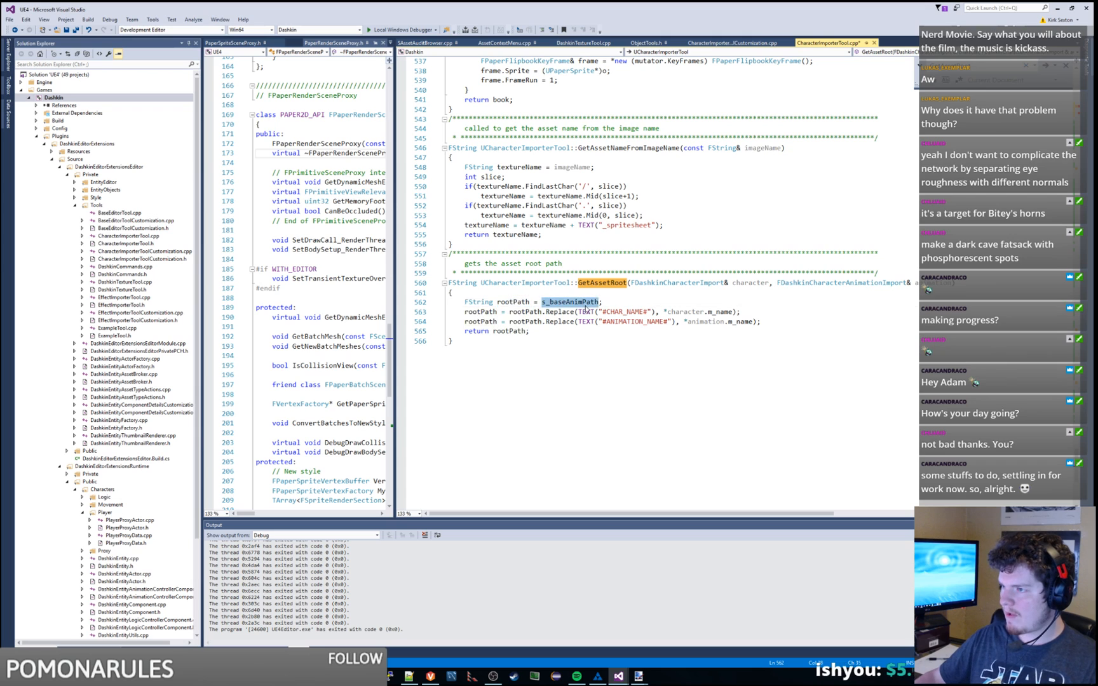
pyautogui.press('F12')
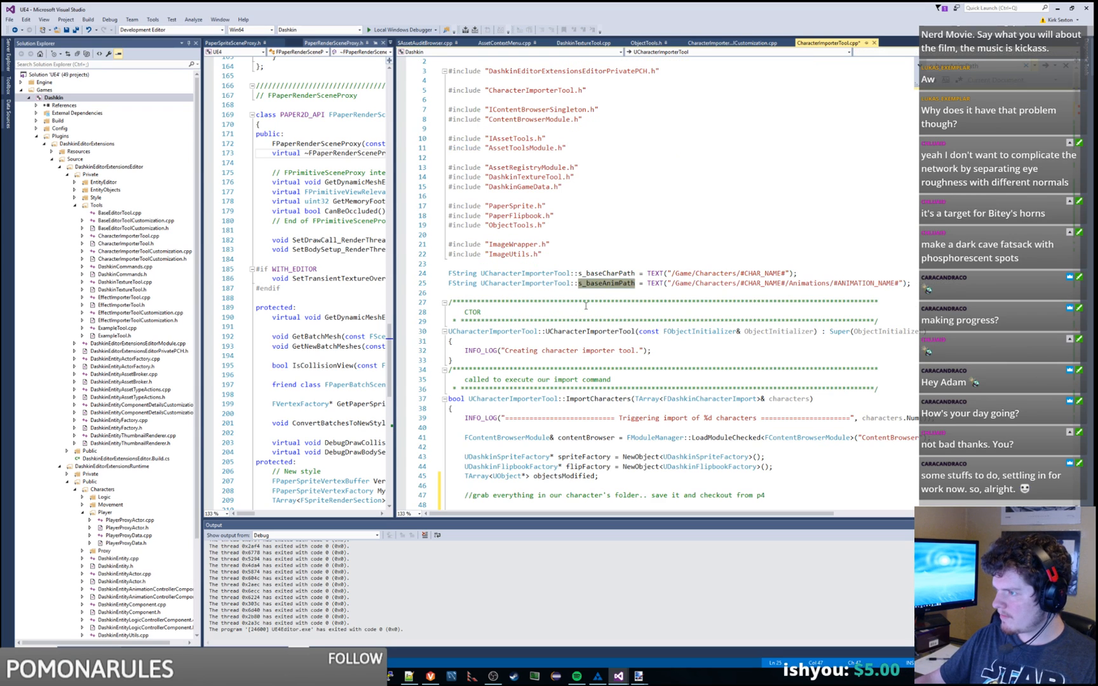
pyautogui.doubleClick(614, 274)
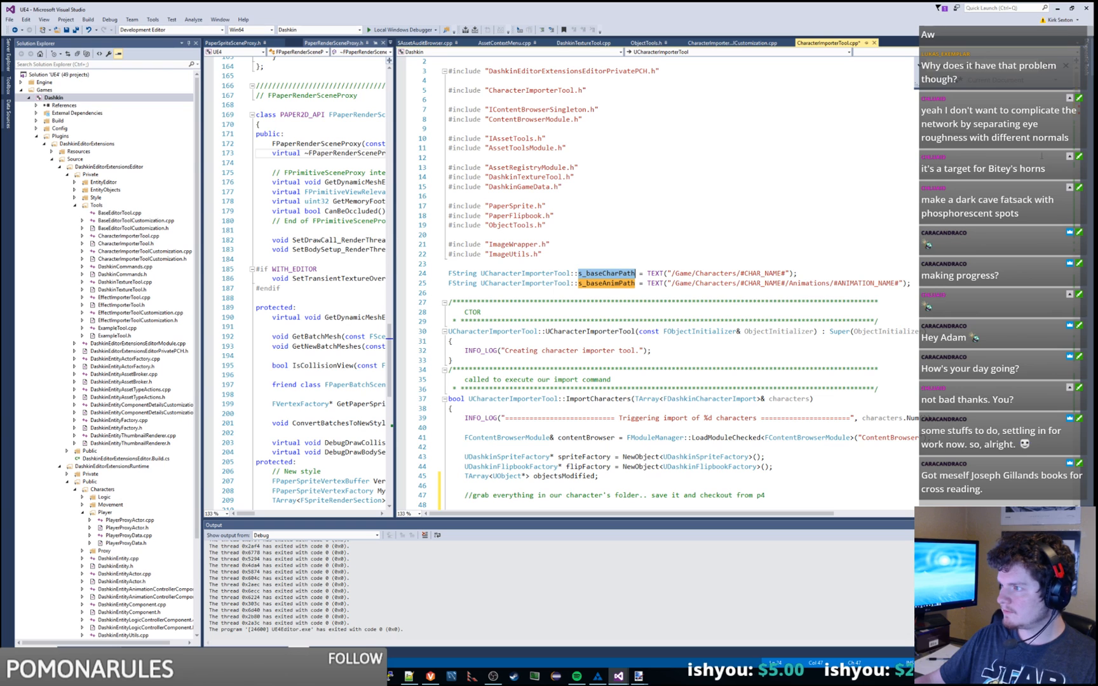
# Step: Duplicate the GetAssetRoot signature above the comment block and drop its animation parameter
pyautogui.moveTo(1077, 80); pyautogui.dragTo(1058, 471)
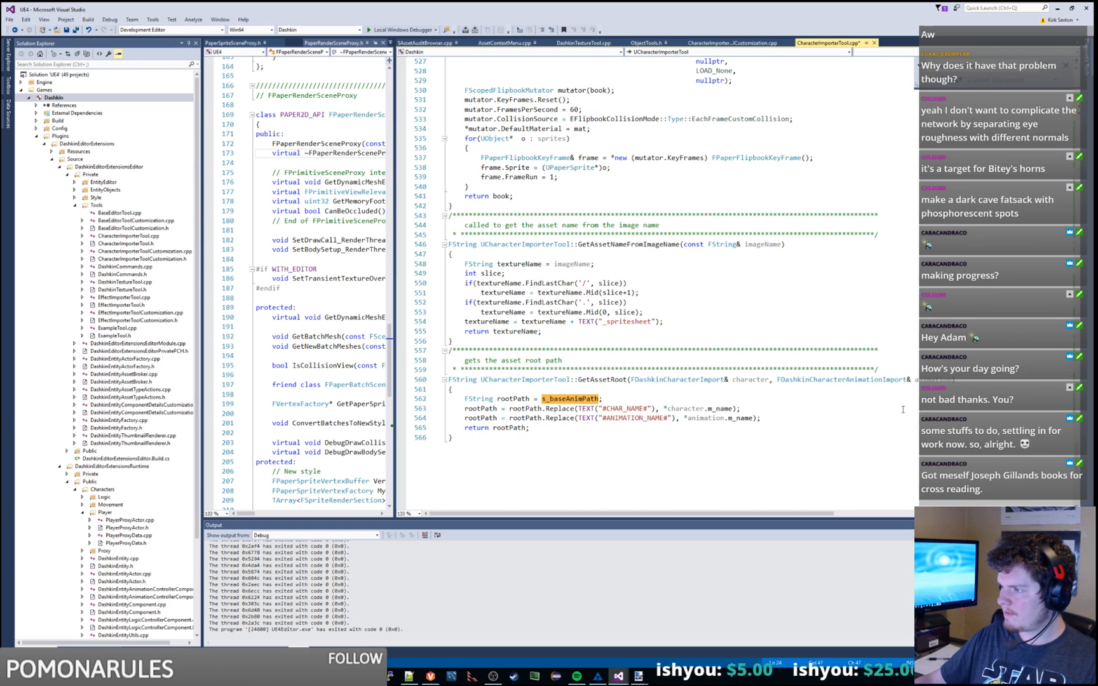
pyautogui.moveTo(959, 380); pyautogui.dragTo(887, 370)
pyautogui.hotkey('ctrl', 'c')
pyautogui.click(597, 341)
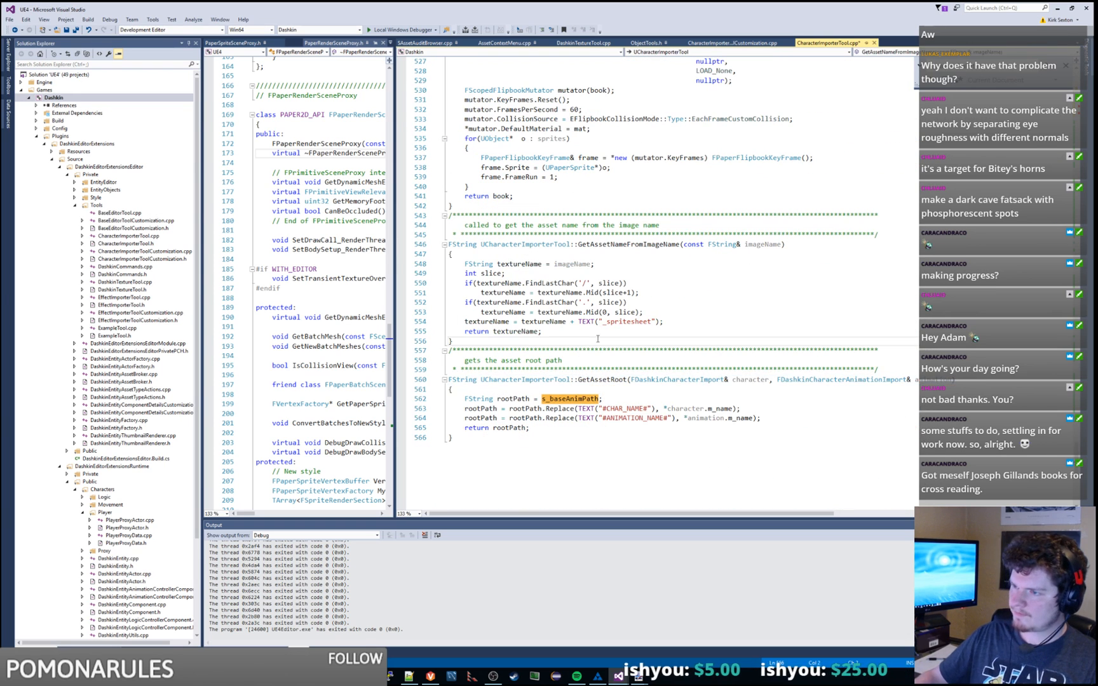
pyautogui.press('Return')
pyautogui.hotkey('ctrl', 'v')
pyautogui.press('BackSpace')
pyautogui.press('BackSpace')
pyautogui.press('BackSpace')
pyautogui.press('BackSpace')
pyautogui.press('BackSpace')
pyautogui.press('BackSpace')
pyautogui.press('BackSpace')
pyautogui.press('BackSpace')
pyautogui.press('BackSpace')
pyautogui.press('BackSpace')
pyautogui.press('BackSpace')
pyautogui.press('BackSpace')
pyautogui.press('BackSpace')
pyautogui.press('BackSpace')
pyautogui.press('BackSpace')
pyautogui.press('BackSpace')
pyautogui.press('BackSpace')
pyautogui.press('BackSpace')
pyautogui.press('BackSpace')
pyautogui.press('BackSpace')
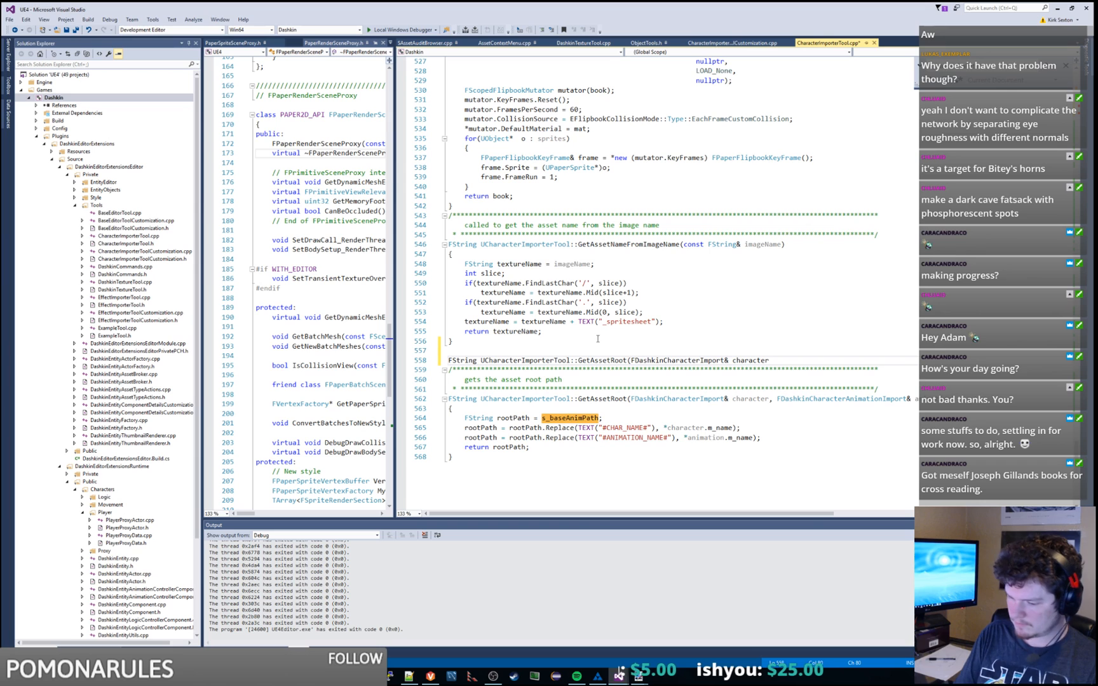
# Step: Close the new function's parameter list, add its braces, and paste the rootPath declaration inside
pyautogui.write('(')
pyautogui.write(')')
pyautogui.press('Return')
pyautogui.write('{')
pyautogui.press('Return')
pyautogui.write('}')
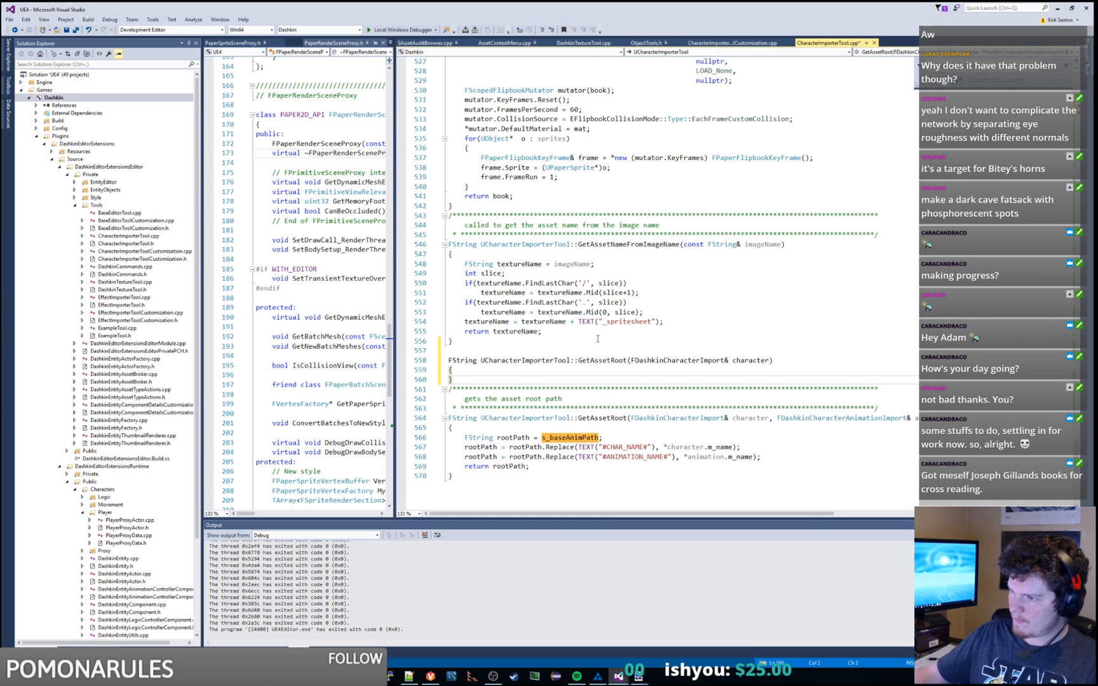
pyautogui.scroll(-3, 597, 338)
pyautogui.moveTo(603, 350); pyautogui.dragTo(607, 344)
pyautogui.hotkey('ctrl', 'c')
pyautogui.press('Up')
pyautogui.press('Up')
pyautogui.press('Up')
pyautogui.press('Up')
pyautogui.press('Up')
pyautogui.press('Up')
pyautogui.press('Up')
pyautogui.press('End')
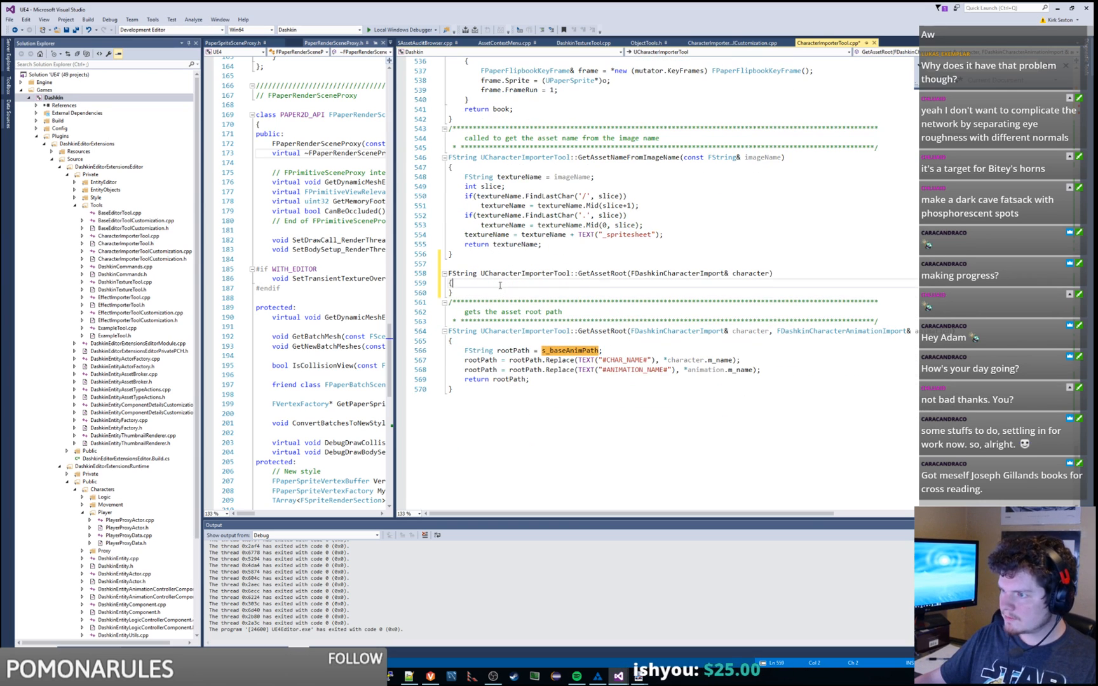
pyautogui.hotkey('ctrl', 'v')
# Step: Look up s_baseCharPath and paste it into the new function body
pyautogui.moveTo(747, 367); pyautogui.dragTo(748, 363)
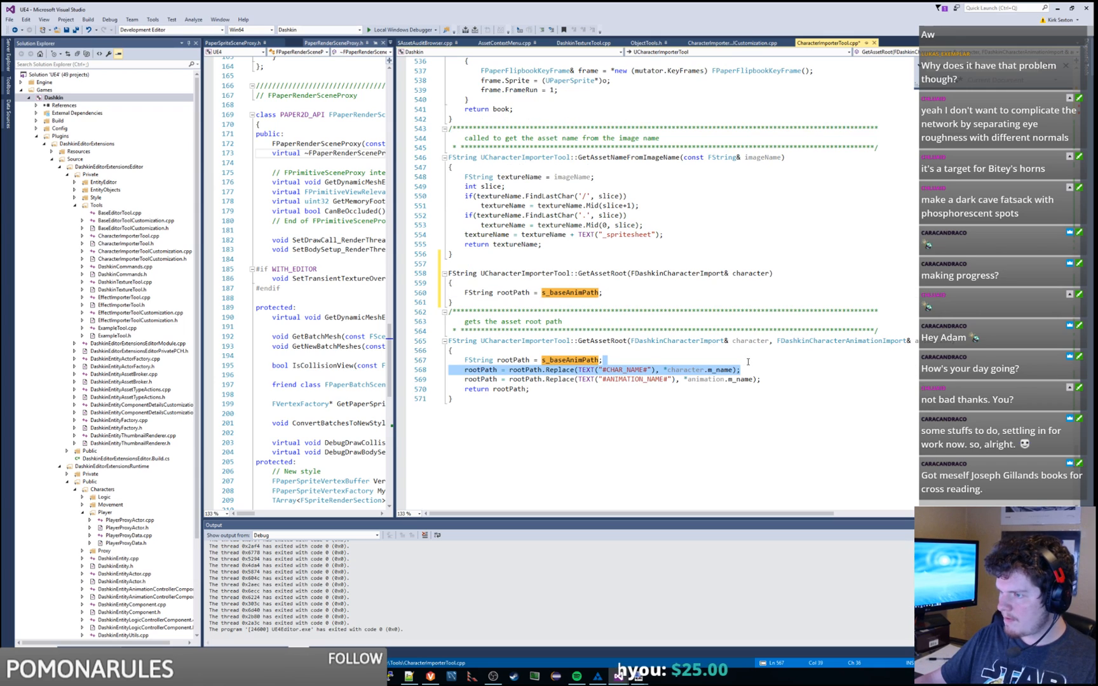
pyautogui.click(592, 360)
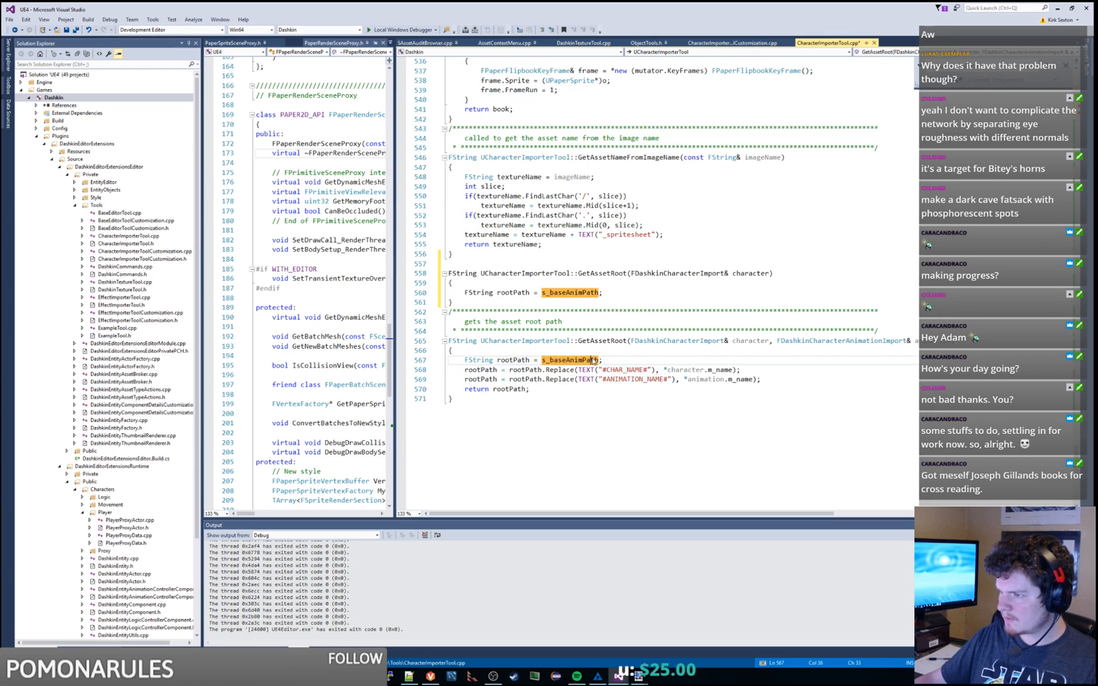
pyautogui.press('F12')
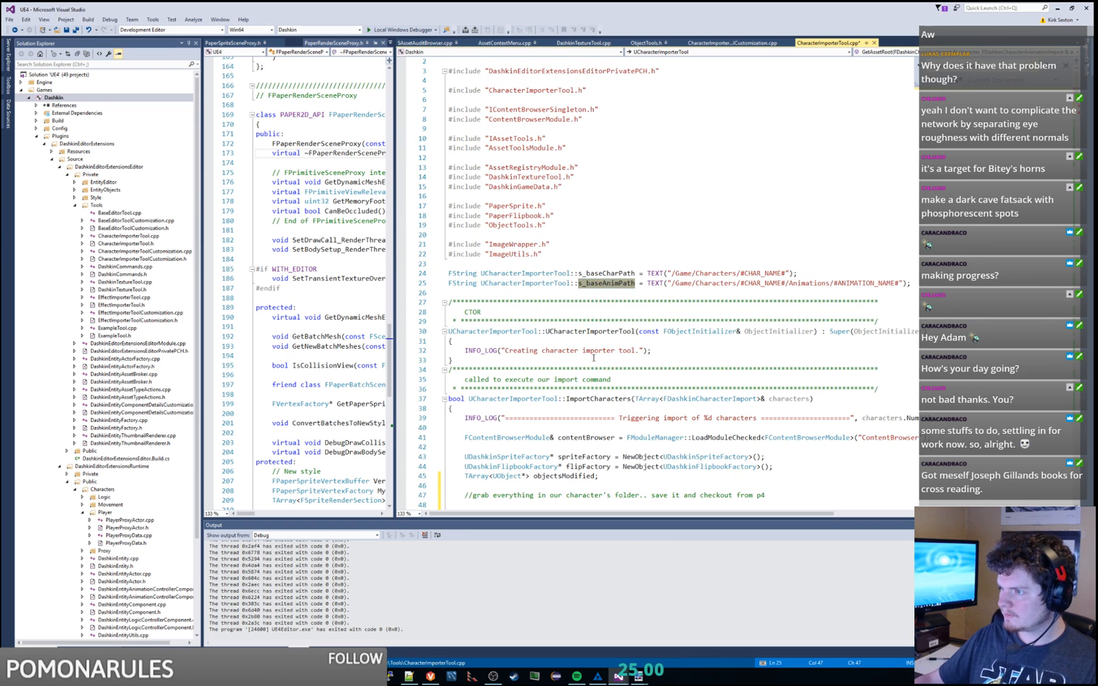
pyautogui.doubleClick(621, 274)
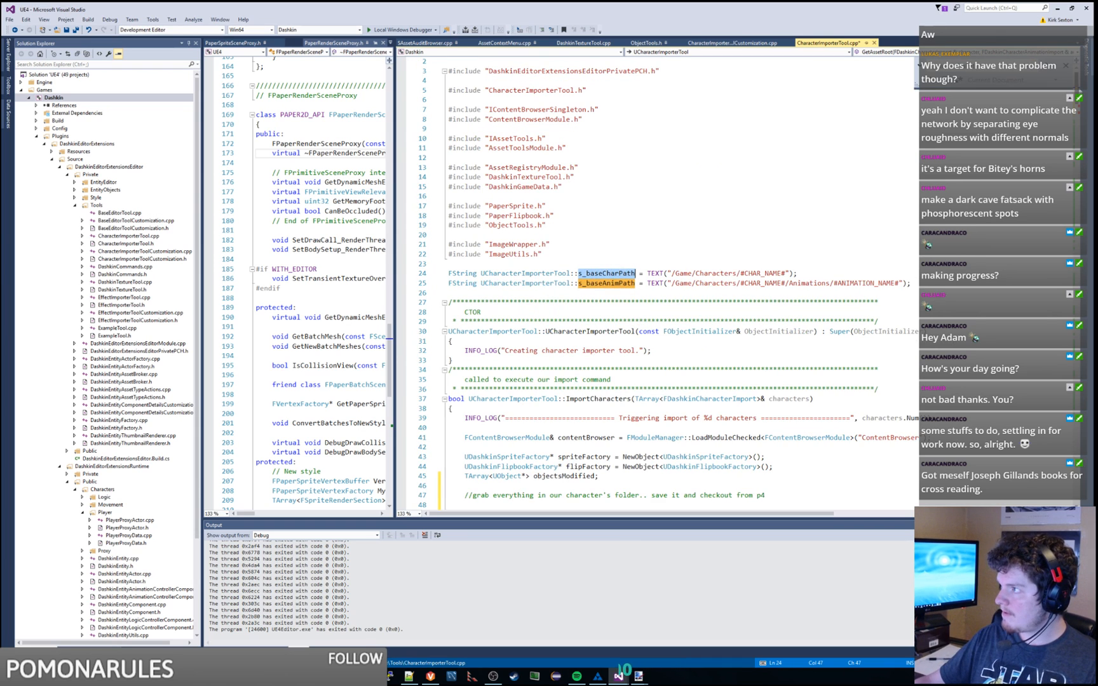
pyautogui.scroll(-20, 633, 285)
pyautogui.click(634, 285)
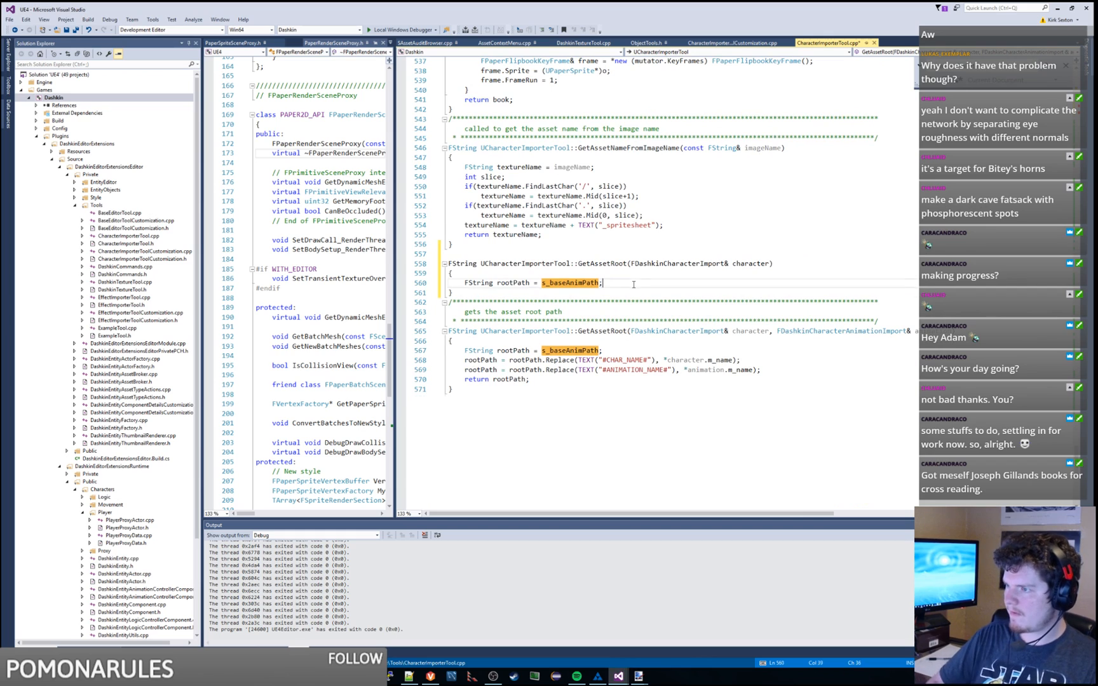
pyautogui.press('Return')
pyautogui.hotkey('ctrl', 'v')
# Step: Copy in the character-name Replace line, using s_baseCharPath instead of s_baseAnimPath
pyautogui.moveTo(751, 370); pyautogui.dragTo(749, 361)
pyautogui.hotkey('ctrl', 'c')
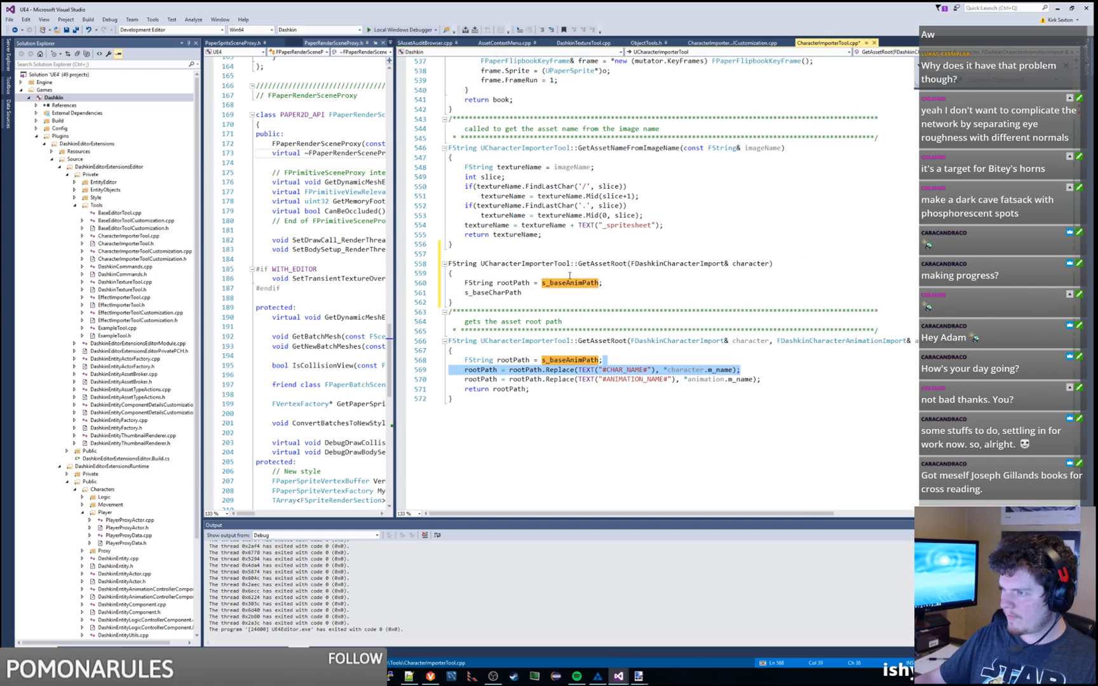
pyautogui.click(559, 293)
pyautogui.hotkey('ctrl', 'v')
pyautogui.moveTo(528, 293); pyautogui.dragTo(464, 293)
pyautogui.hotkey('ctrl', 'x')
pyautogui.doubleClick(569, 283)
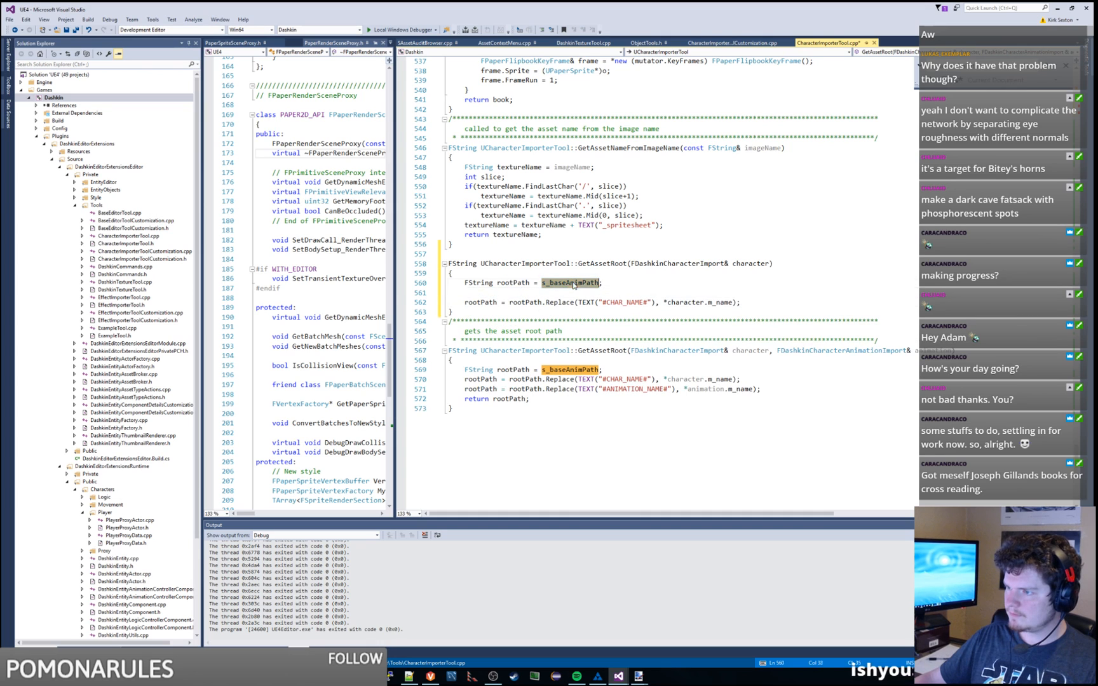
pyautogui.hotkey('ctrl', 'v')
# Step: Add 'return rootPath;', remove the leftover empty line, and rename the function GetCharacterRoot
pyautogui.click(768, 301)
pyautogui.press('Return')
pyautogui.write('return rootPath;')
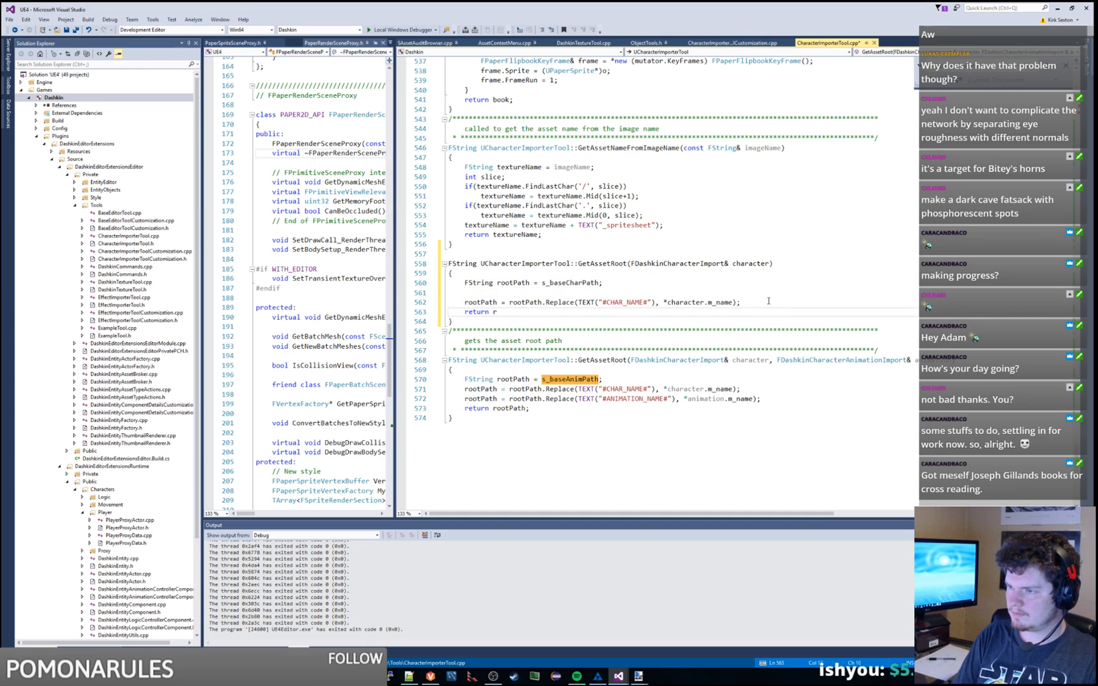
pyautogui.press('Up')
pyautogui.press('Up')
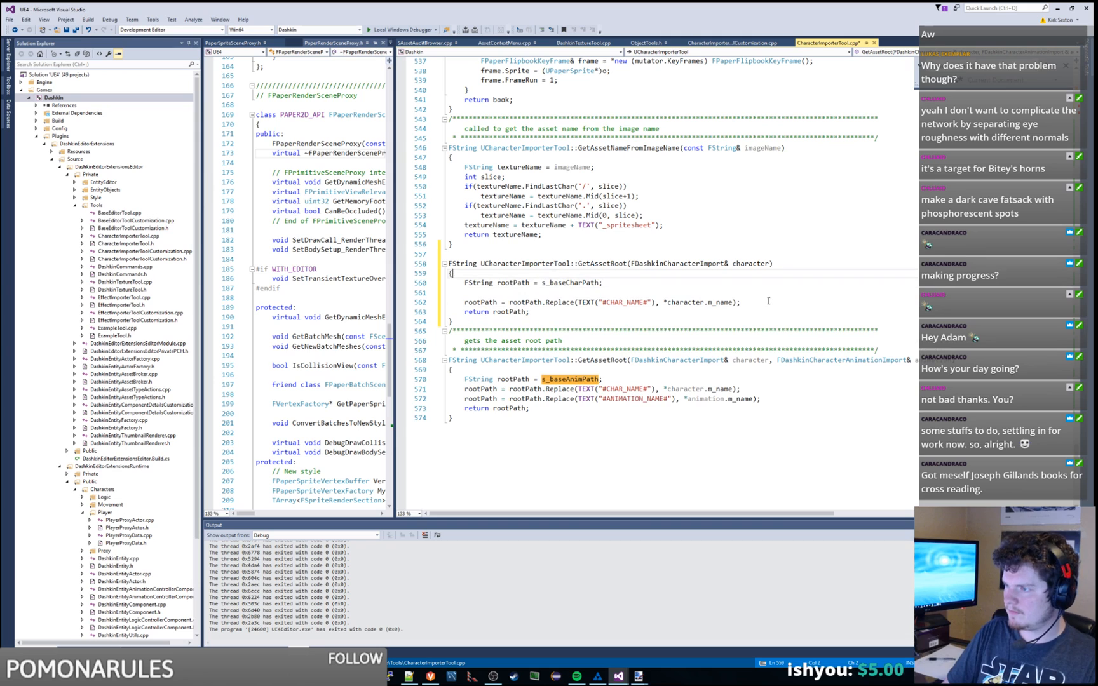
pyautogui.press('BackSpace')
pyautogui.doubleClick(611, 262)
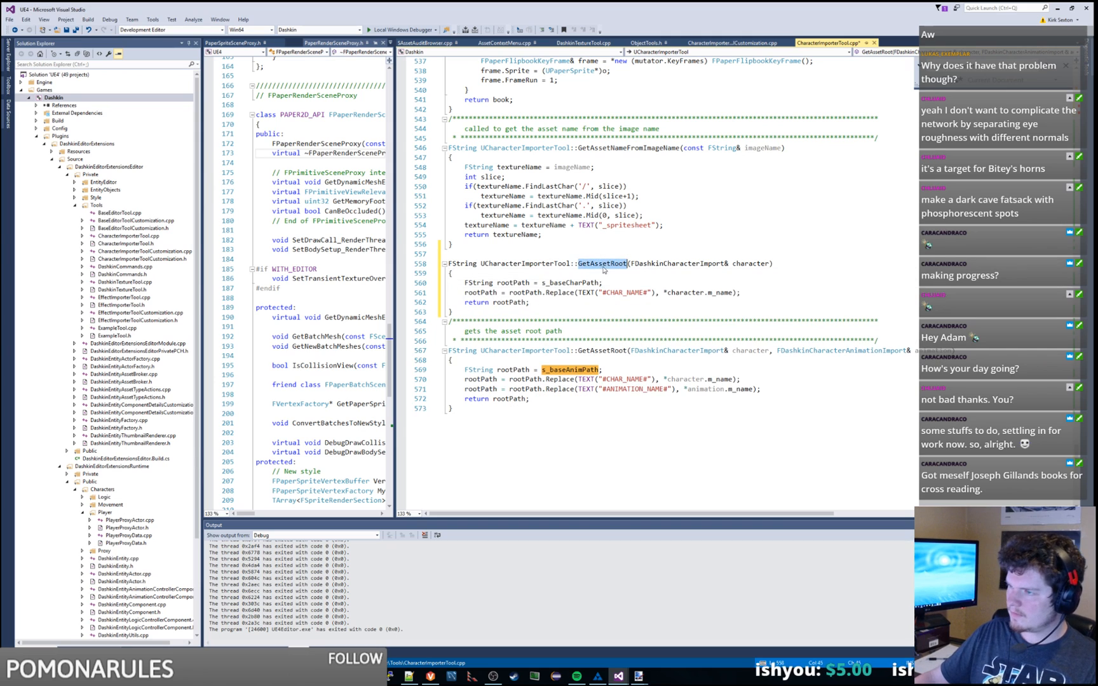
pyautogui.write('GetCh')
pyautogui.write('aracter')
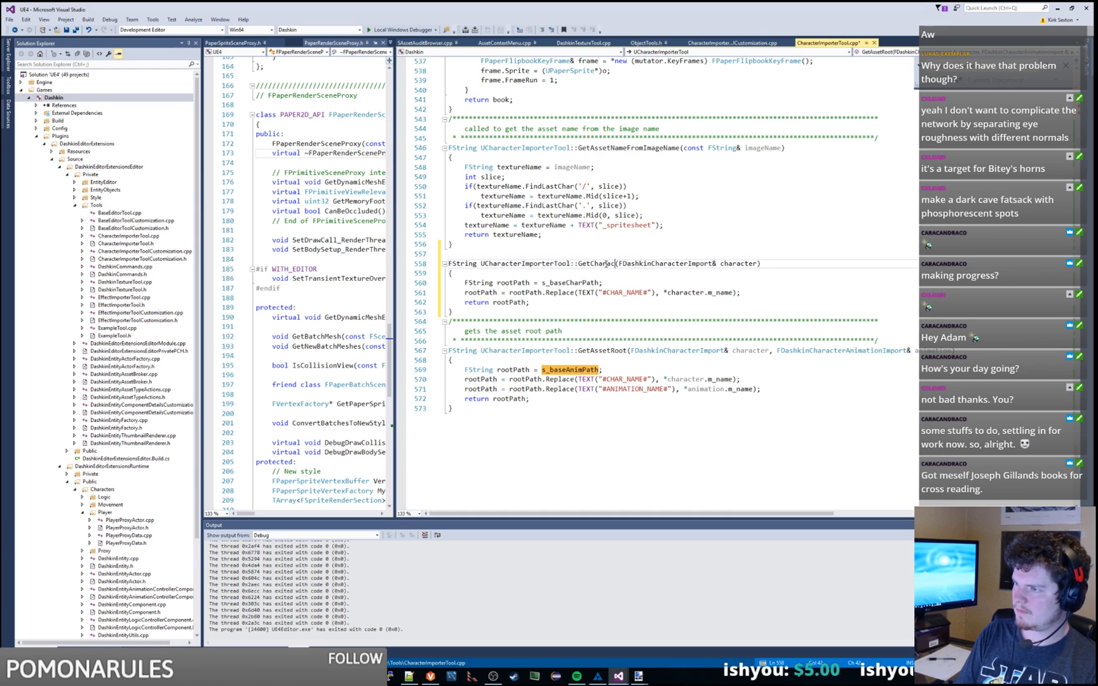
pyautogui.write('Root')
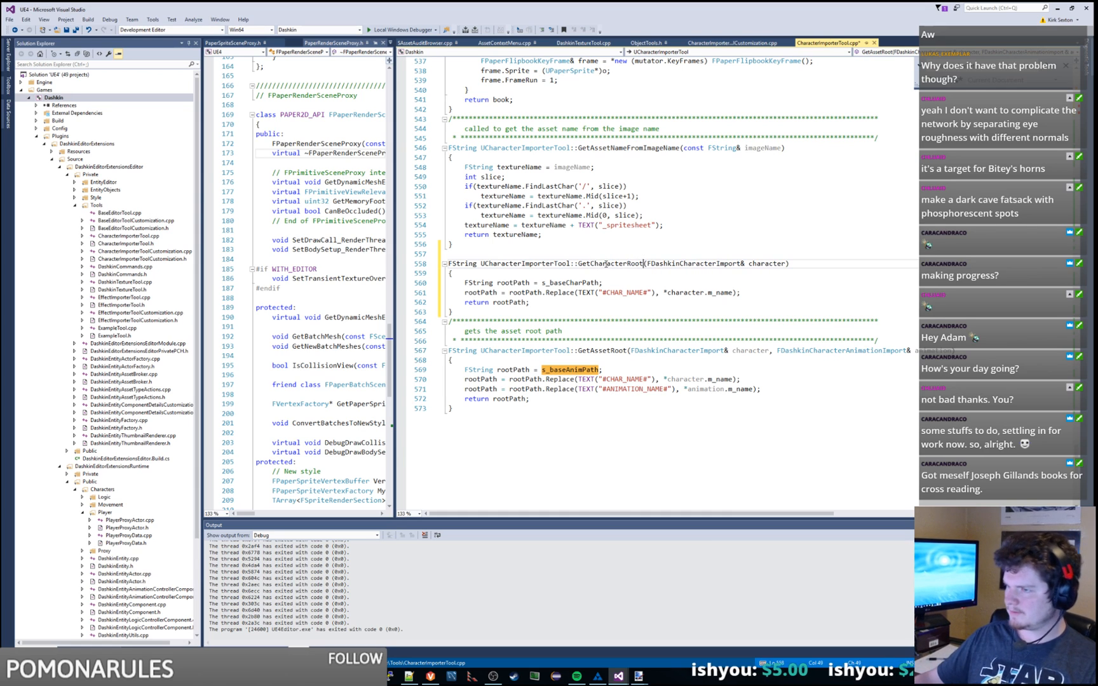
# Step: Delete the entire GetCharacterRoot function, leaving only GetAssetRoot
pyautogui.moveTo(467, 310); pyautogui.dragTo(495, 244)
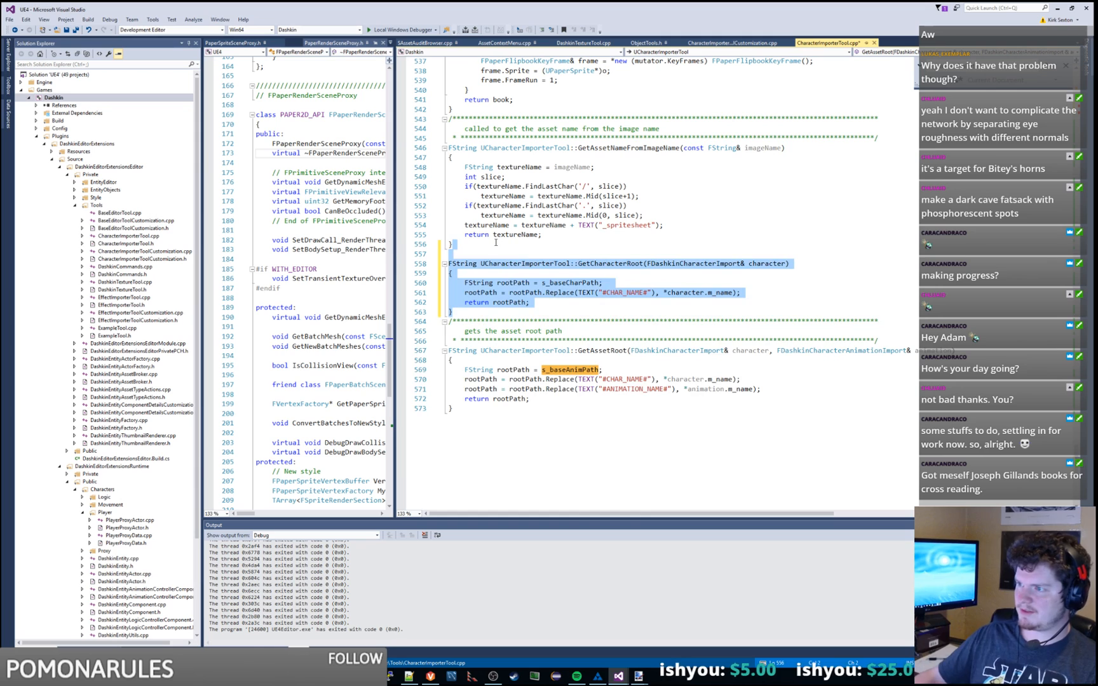
pyautogui.press('Delete')
pyautogui.click(610, 283)
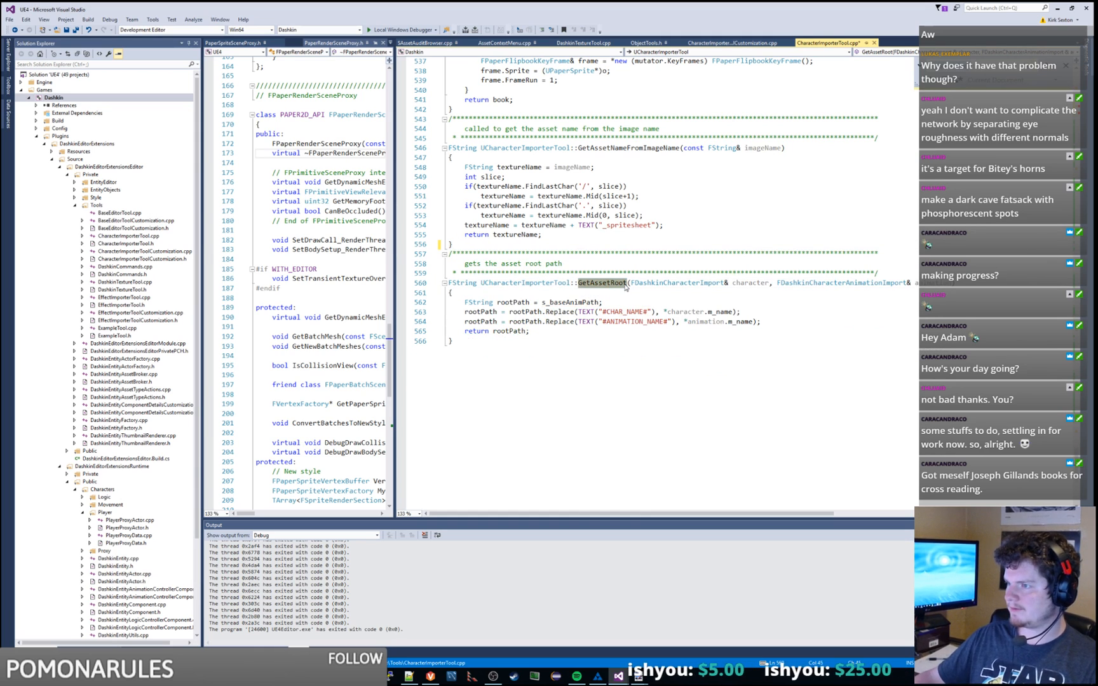
# Step: Remove the blank lines and cut the asset-registry scan and checkout code from after the asset lookup
pyautogui.moveTo(1077, 457); pyautogui.dragTo(1078, 120)
pyautogui.click(712, 199)
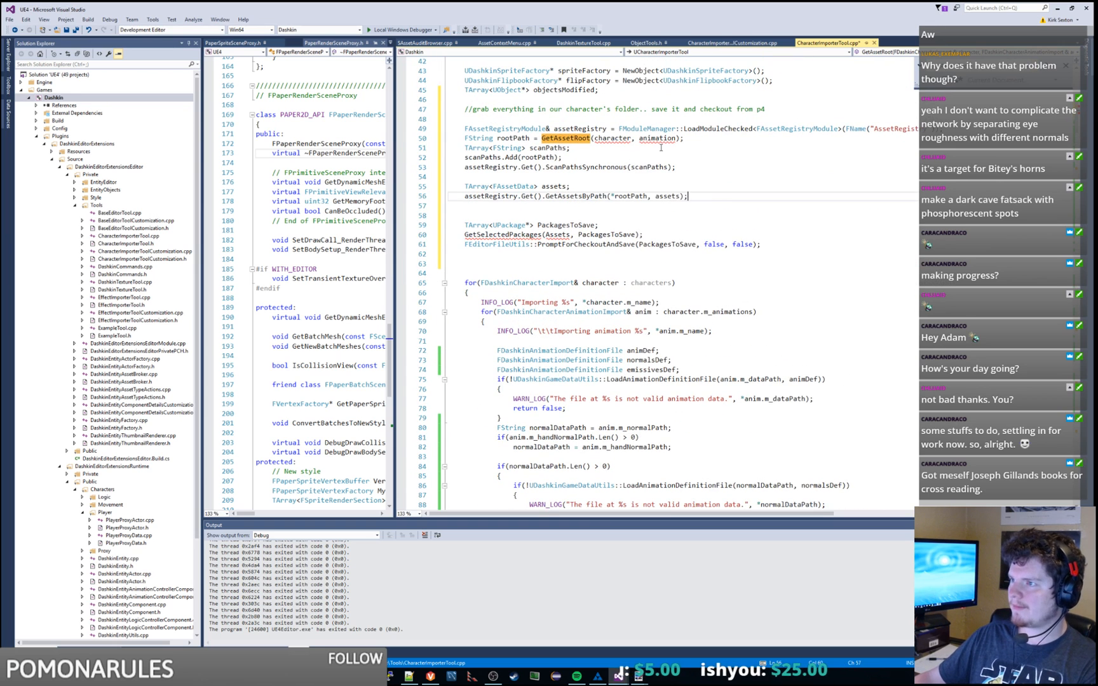
pyautogui.press('Delete')
pyautogui.press('Delete')
pyautogui.press('Up')
pyautogui.press('Up')
pyautogui.press('Up')
pyautogui.press('Up')
pyautogui.press('Up')
pyautogui.press('Up')
pyautogui.press('Up')
pyautogui.press('End')
pyautogui.press('Up')
pyautogui.hotkey('shift', 'Down')
pyautogui.hotkey('shift', 'Down')
pyautogui.hotkey('shift', 'Down')
pyautogui.hotkey('shift', 'Down')
pyautogui.hotkey('shift', 'Down')
pyautogui.hotkey('shift', 'Down')
pyautogui.hotkey('shift', 'Down')
pyautogui.hotkey('shift', 'Down')
pyautogui.hotkey('shift', 'Down')
pyautogui.hotkey('shift', 'Down')
pyautogui.hotkey('shift', 'Down')
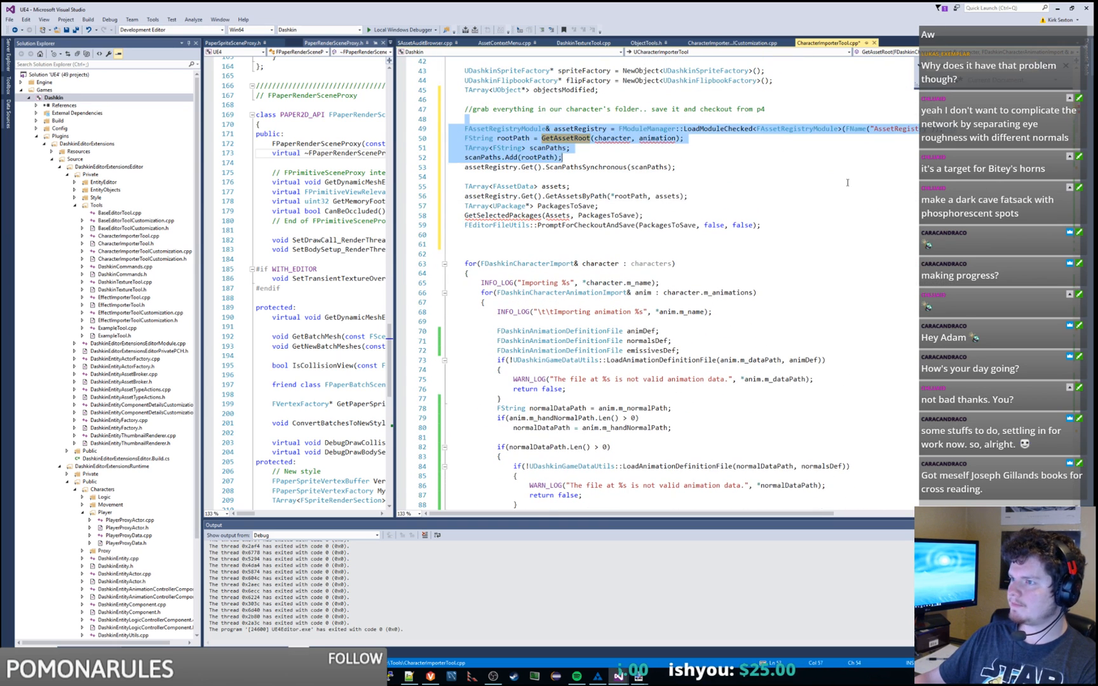
pyautogui.hotkey('shift', 'End')
pyautogui.press('Delete')
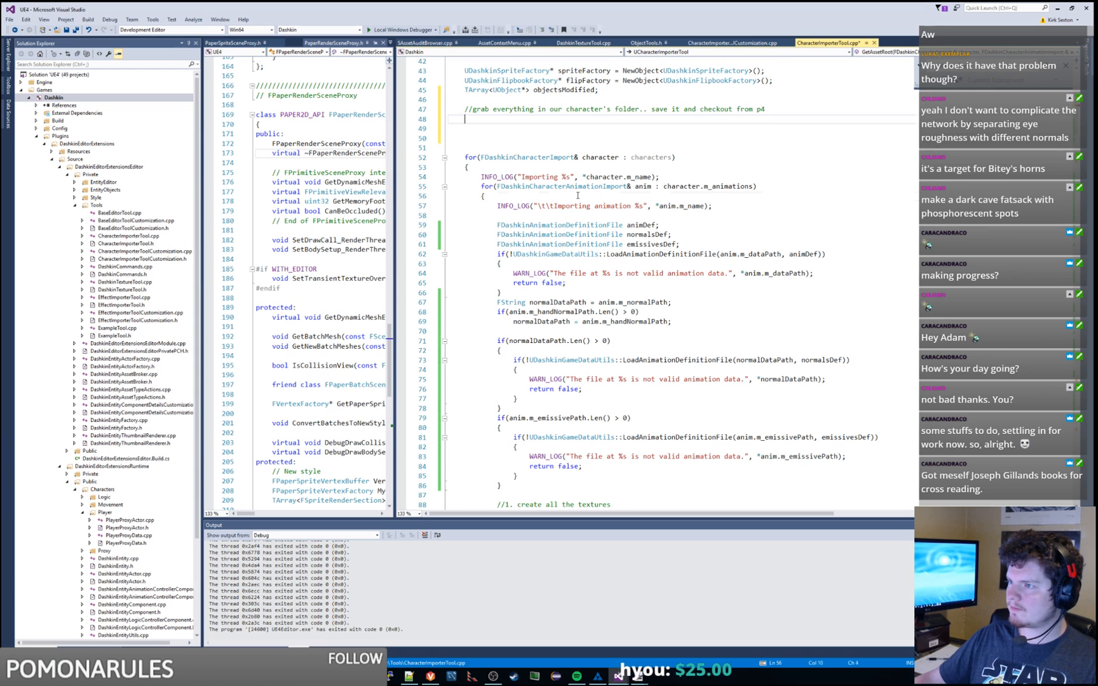
# Step: Paste the code into a new braced block after the Importing animation log line, indented one level
pyautogui.click(731, 207)
pyautogui.press('Return')
pyautogui.press('Return')
pyautogui.press('Return')
pyautogui.write('{')
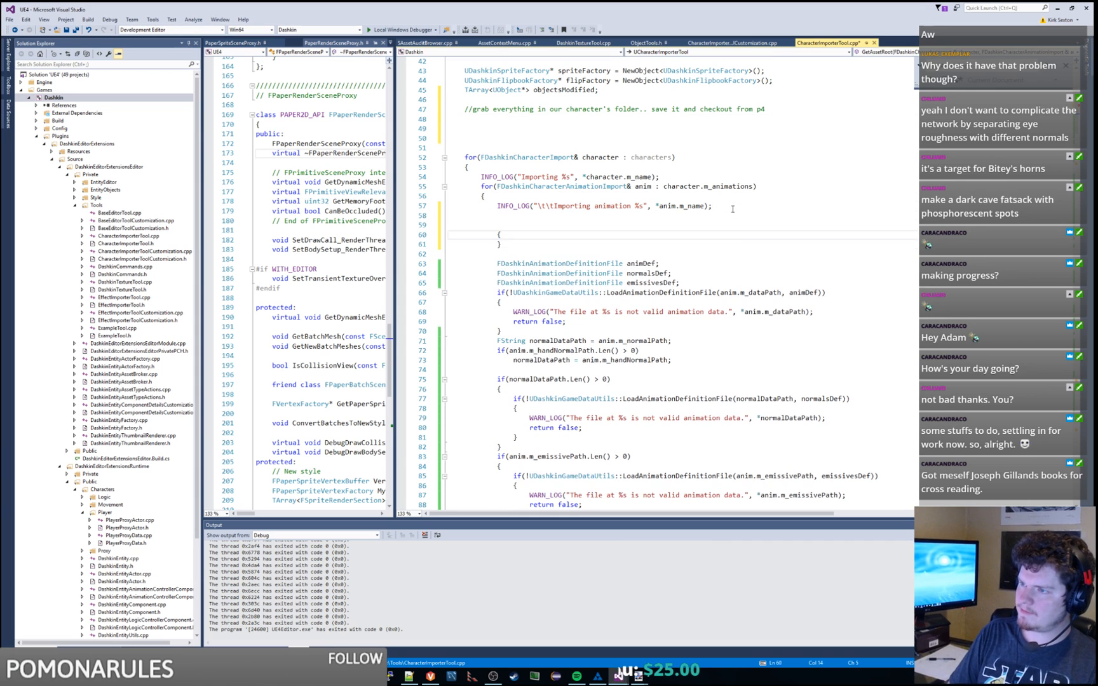
pyautogui.hotkey('ctrl', 'v')
pyautogui.keyDown('shift'); pyautogui.click(598, 254); pyautogui.keyUp('shift')
pyautogui.press('Tab')
pyautogui.press('Tab')
pyautogui.press('Tab')
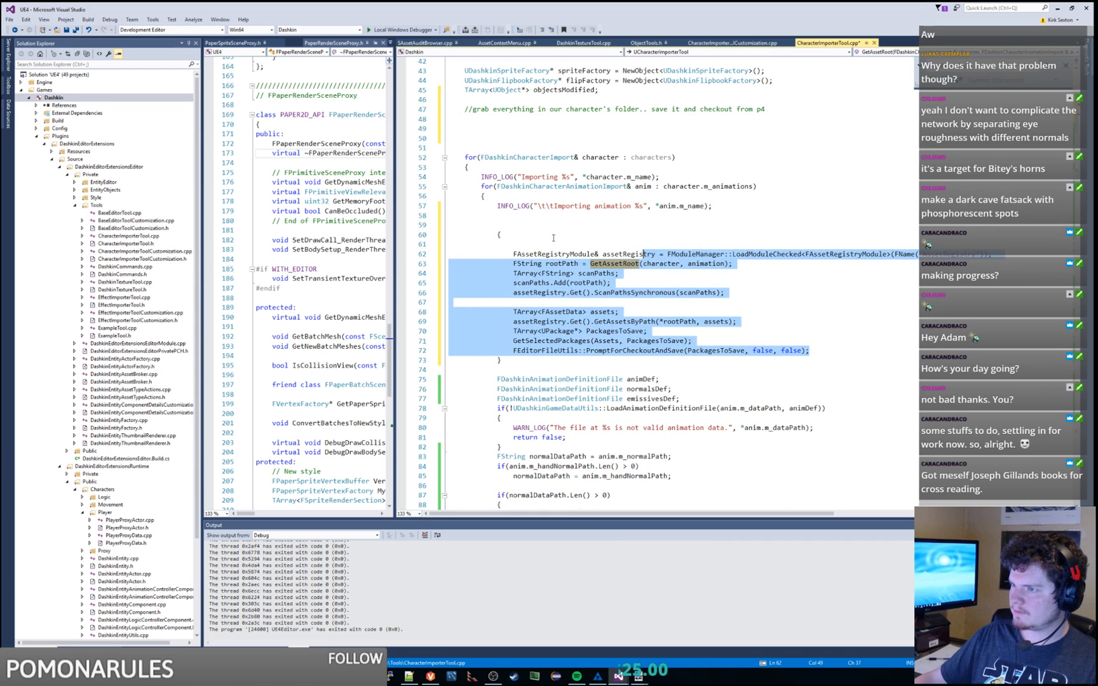
pyautogui.click(547, 235)
pyautogui.press('Delete')
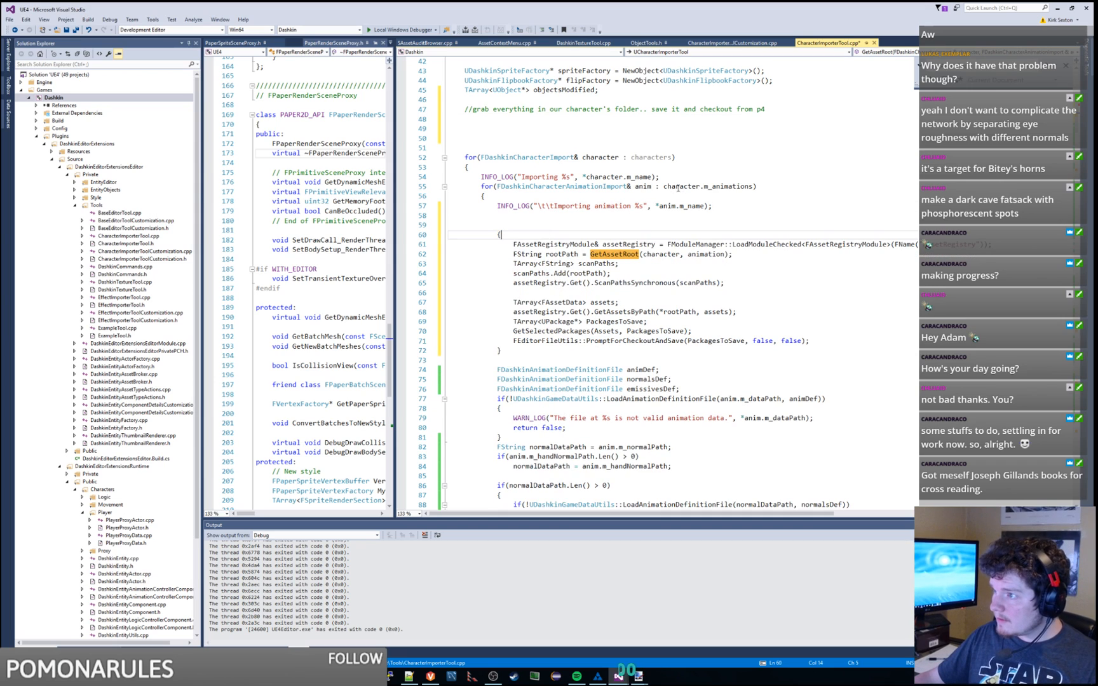
# Step: Change animation to anim in GetAssetRoot, then review the scan, lookup and save calls
pyautogui.click(678, 187)
pyautogui.click(600, 157)
pyautogui.click(705, 254)
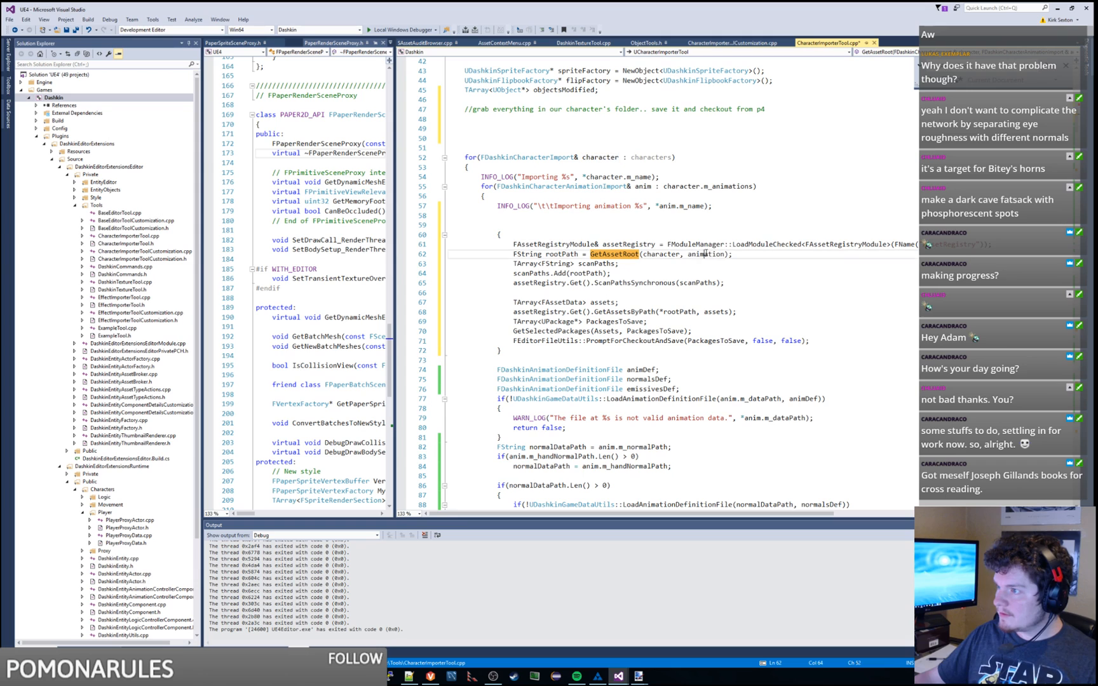
pyautogui.press('Delete')
pyautogui.press('Delete')
pyautogui.press('Delete')
pyautogui.press('Delete')
pyautogui.press('Delete')
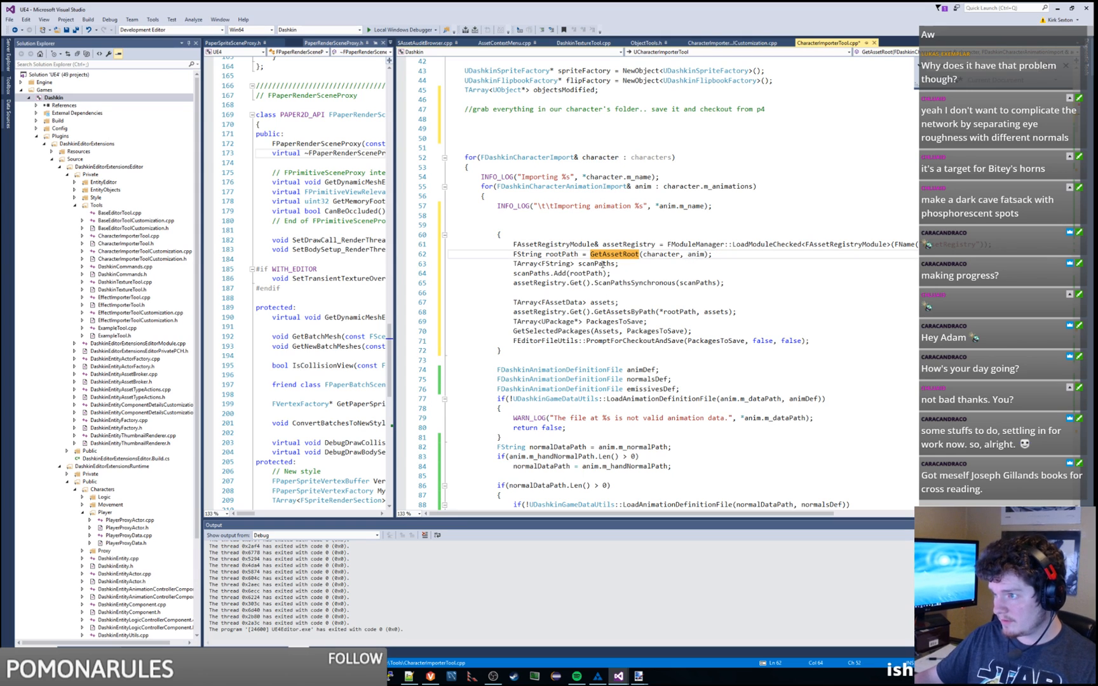
pyautogui.doubleClick(586, 273)
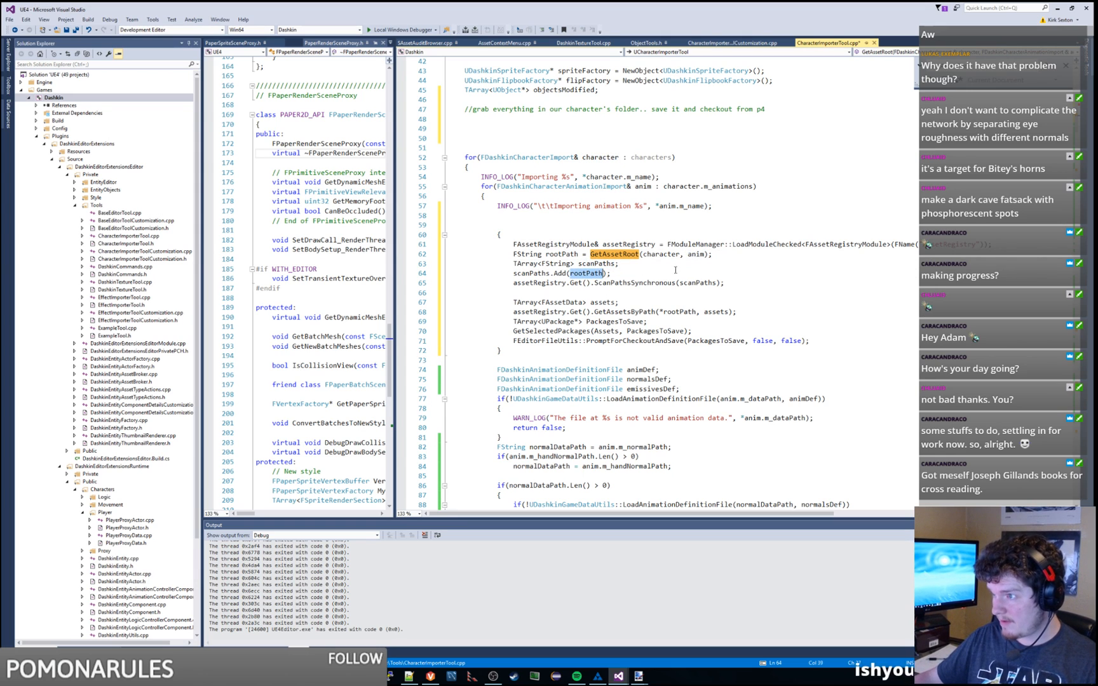
pyautogui.doubleClick(632, 312)
pyautogui.doubleClick(636, 322)
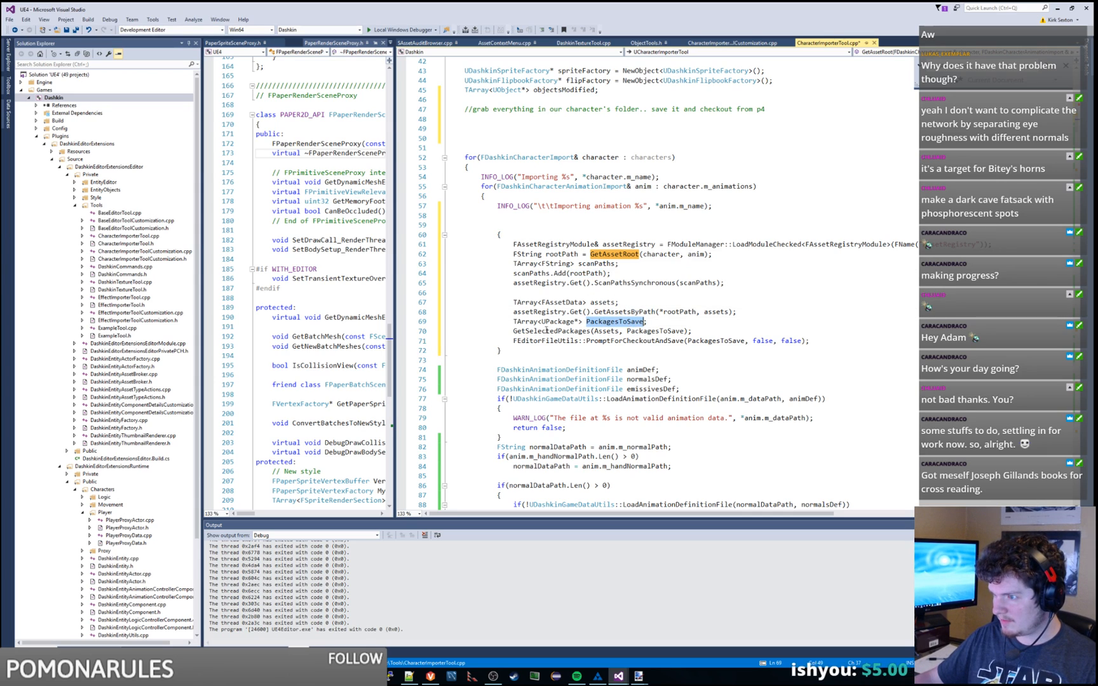
pyautogui.doubleClick(571, 331)
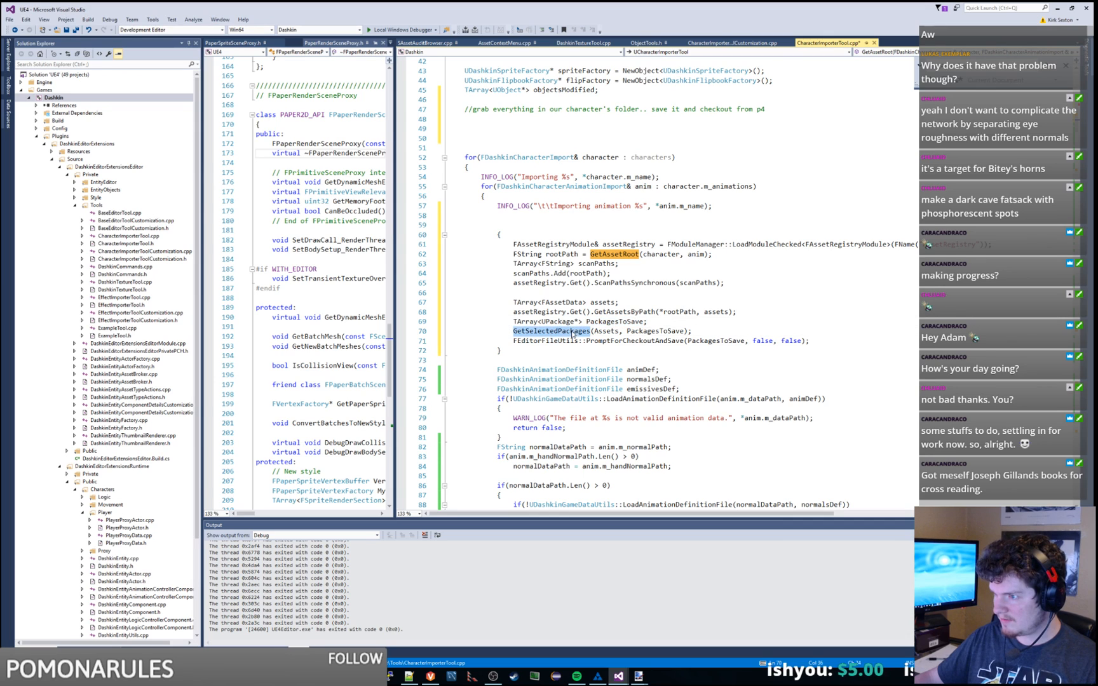
pyautogui.doubleClick(642, 331)
pyautogui.doubleClick(635, 339)
pyautogui.doubleClick(673, 312)
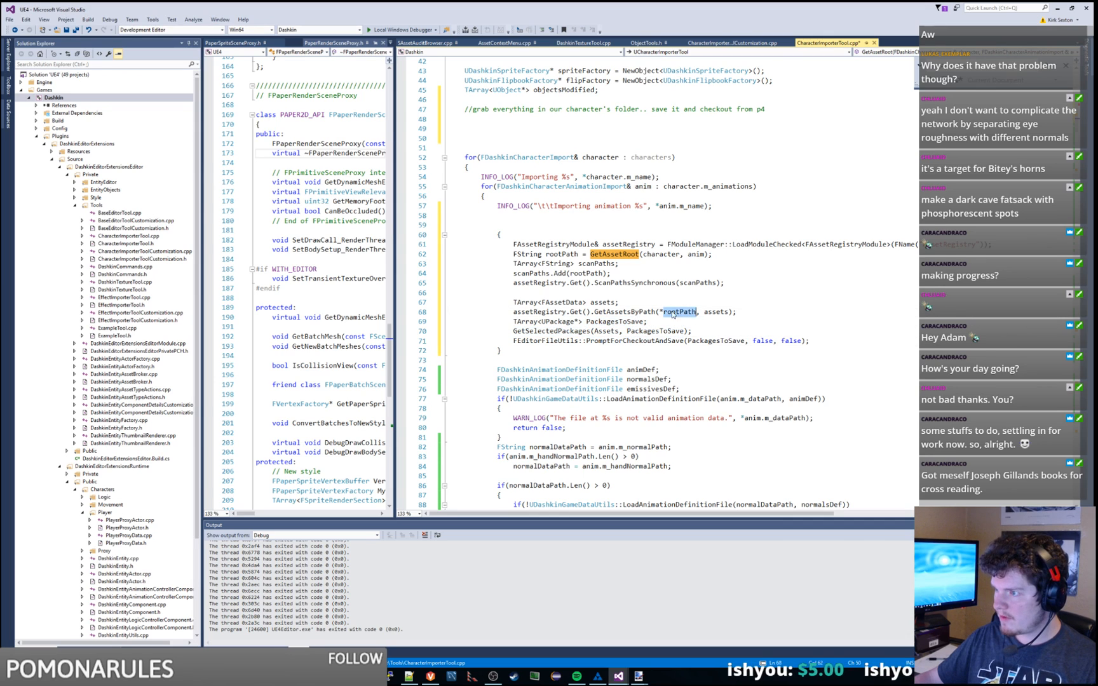
pyautogui.doubleClick(598, 302)
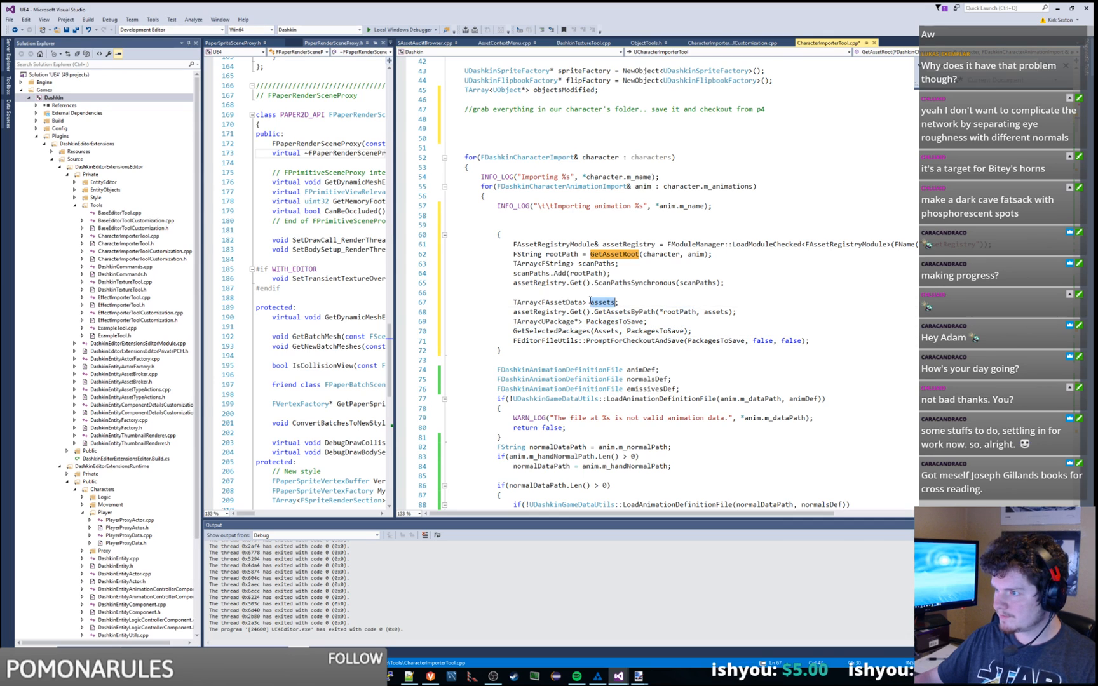
pyautogui.doubleClick(560, 275)
pyautogui.doubleClick(554, 284)
pyautogui.doubleClick(625, 283)
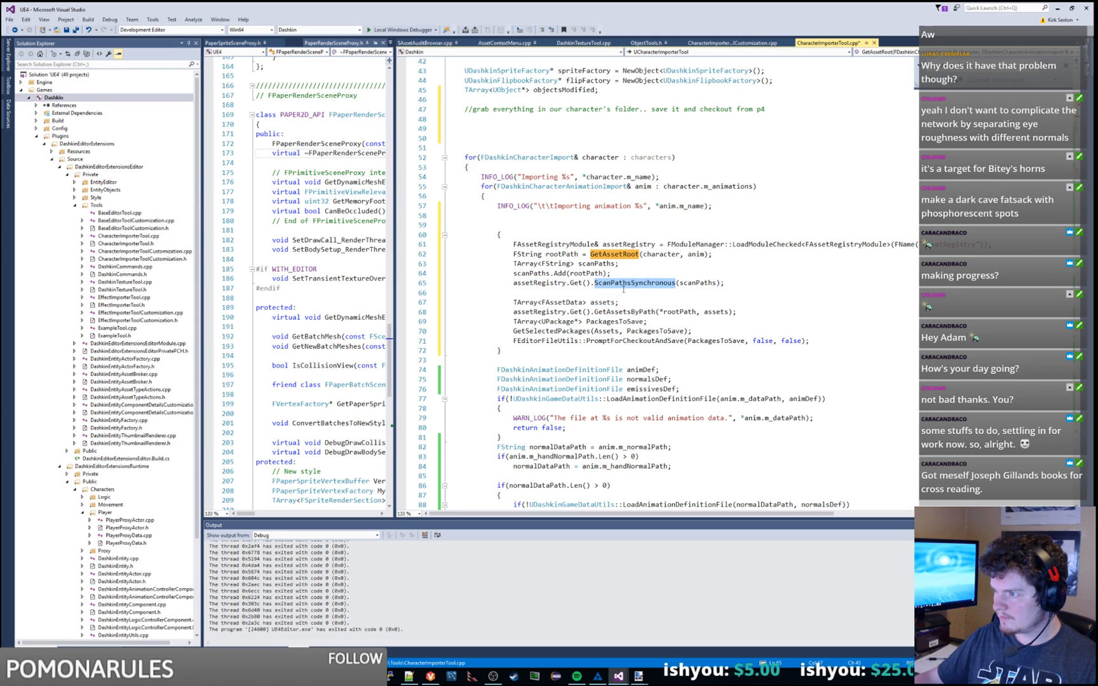
pyautogui.doubleClick(646, 312)
pyautogui.doubleClick(679, 312)
# Step: Change Assets to lowercase assets in the GetSelectedPackages call
pyautogui.click(713, 311)
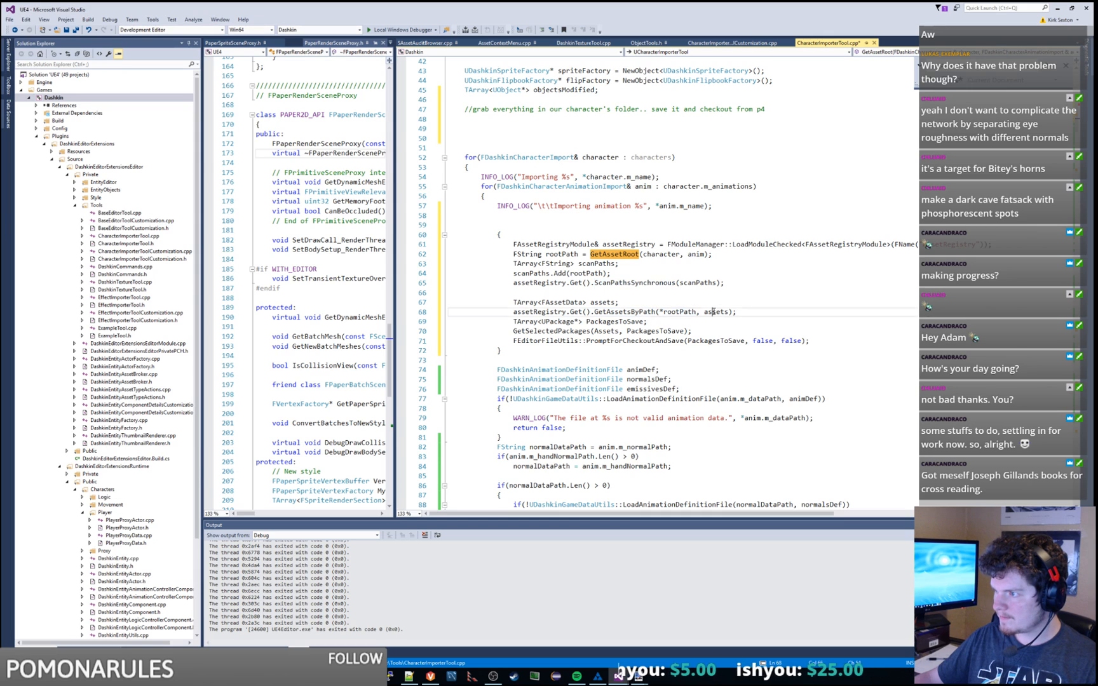
pyautogui.doubleClick(712, 312)
pyautogui.hotkey('ctrl', 'c')
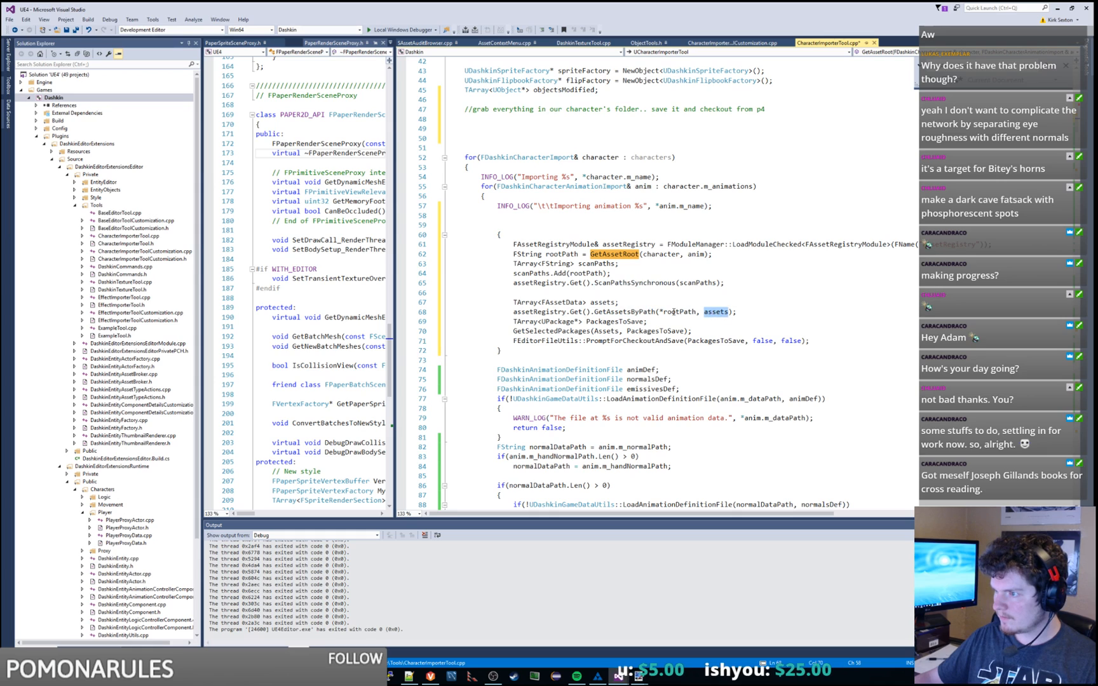
pyautogui.doubleClick(606, 331)
pyautogui.hotkey('ctrl', 'v')
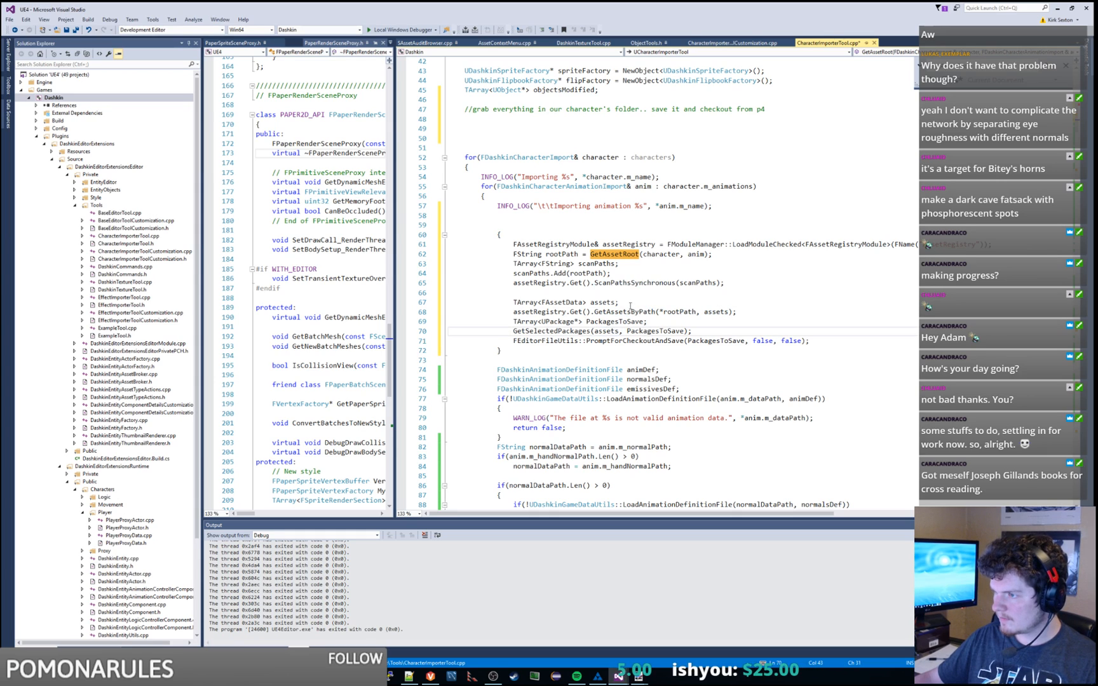
pyautogui.click(743, 287)
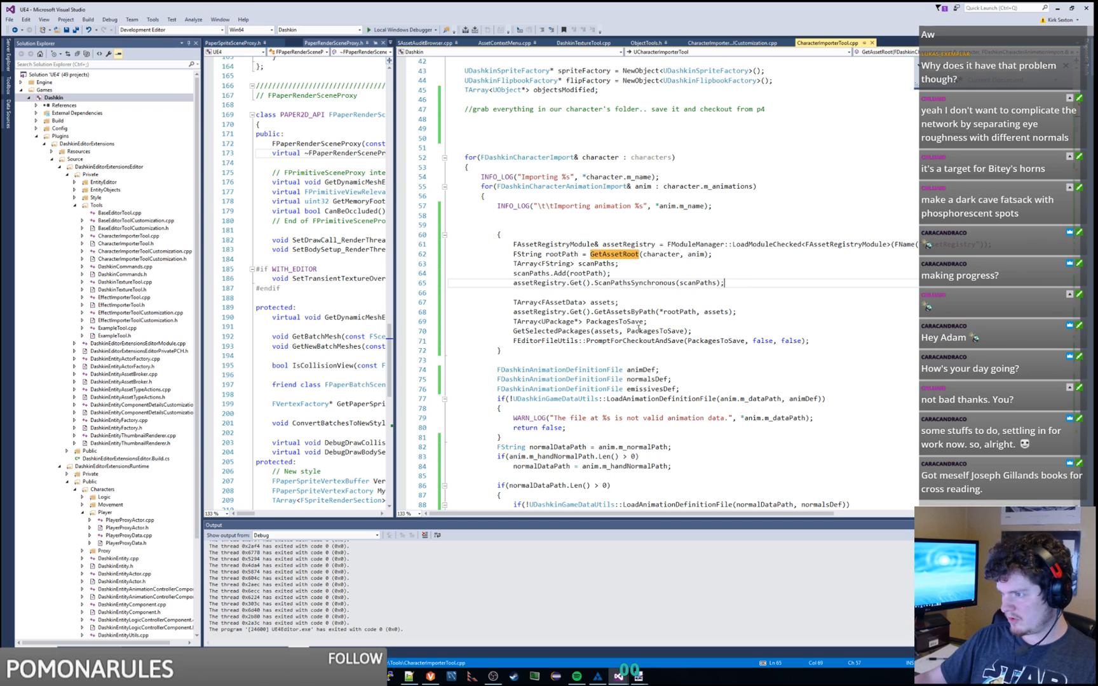
# Step: Paste a copy of the braced asset-registry block (lines 60–72) after the flipbook if-block
pyautogui.moveTo(831, 340); pyautogui.dragTo(777, 228)
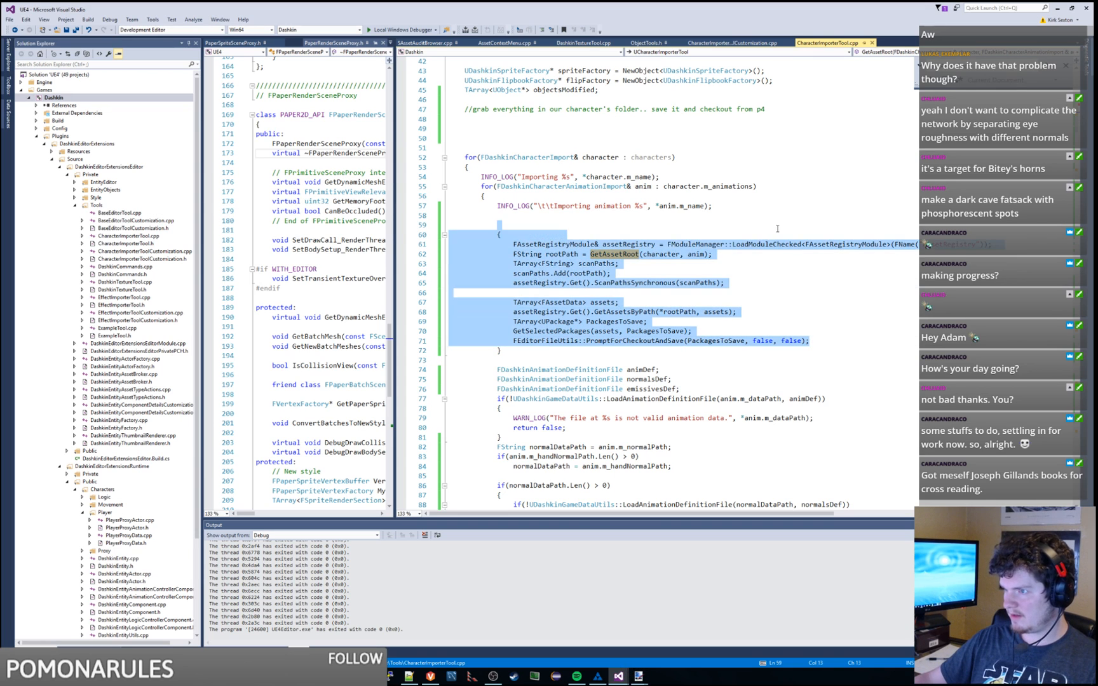
pyautogui.moveTo(497, 235); pyautogui.dragTo(502, 351)
pyautogui.hotkey('ctrl', 'c')
pyautogui.scroll(-17, 603, 335)
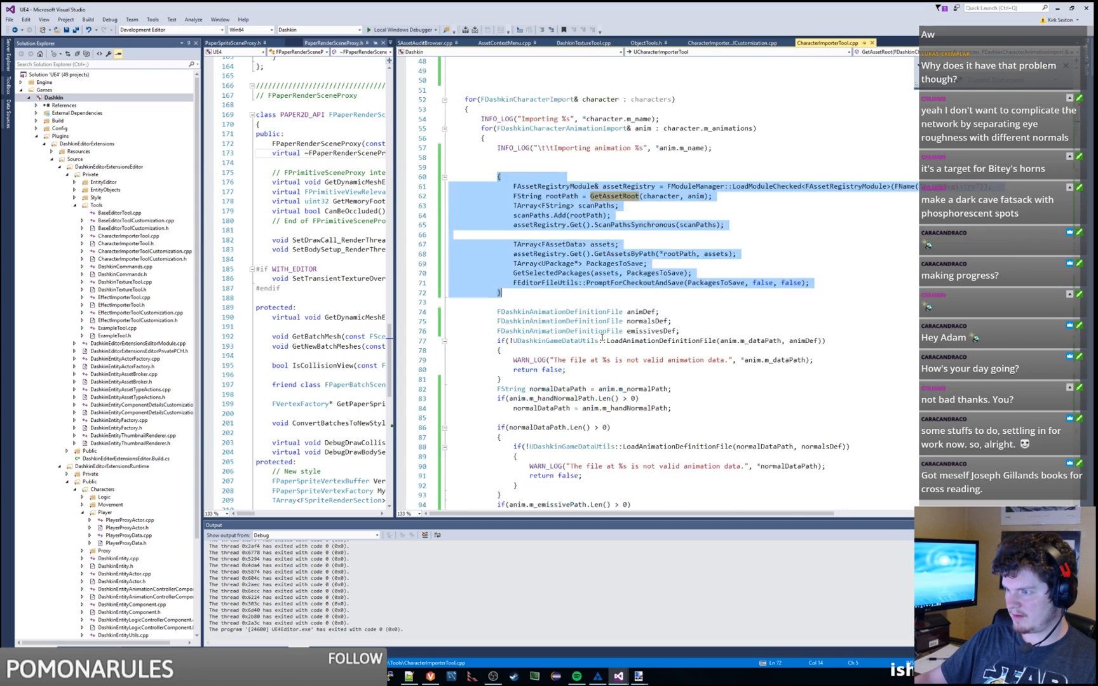
pyautogui.click(515, 361)
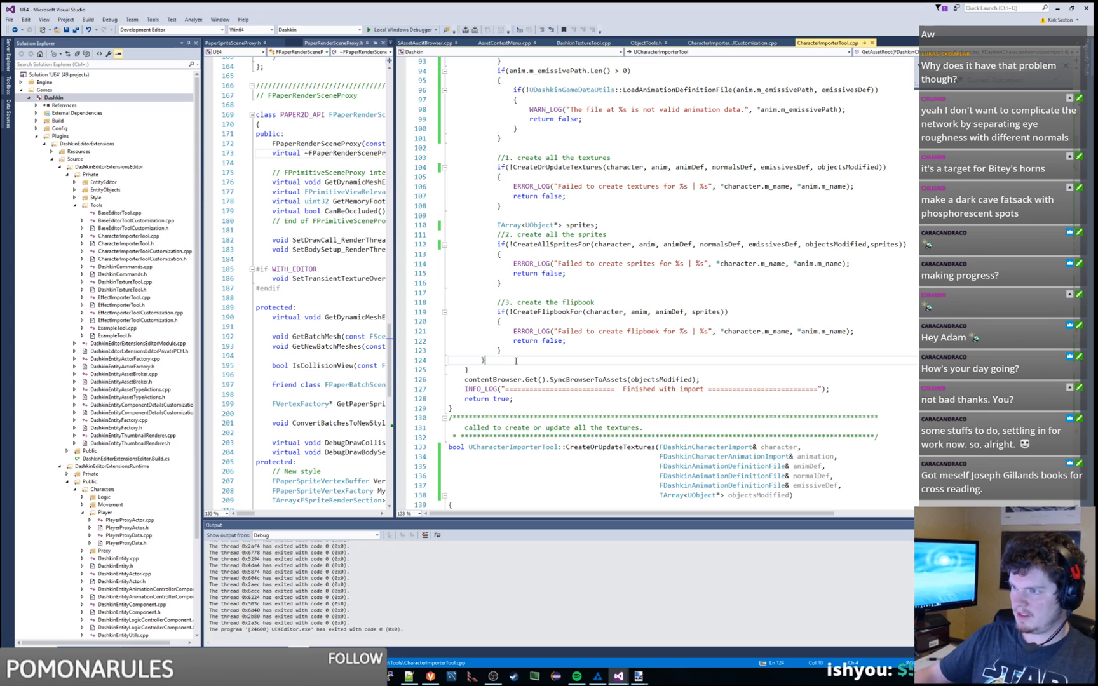
pyautogui.click(519, 355)
pyautogui.scroll(17, 527, 353)
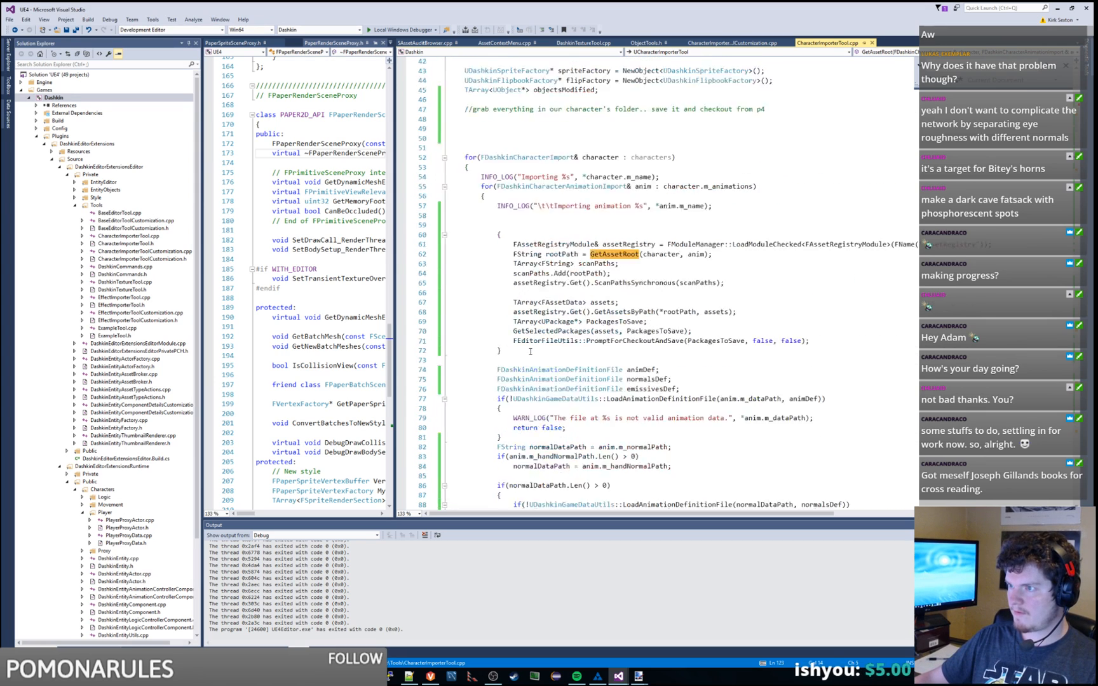
pyautogui.scroll(-14, 529, 351)
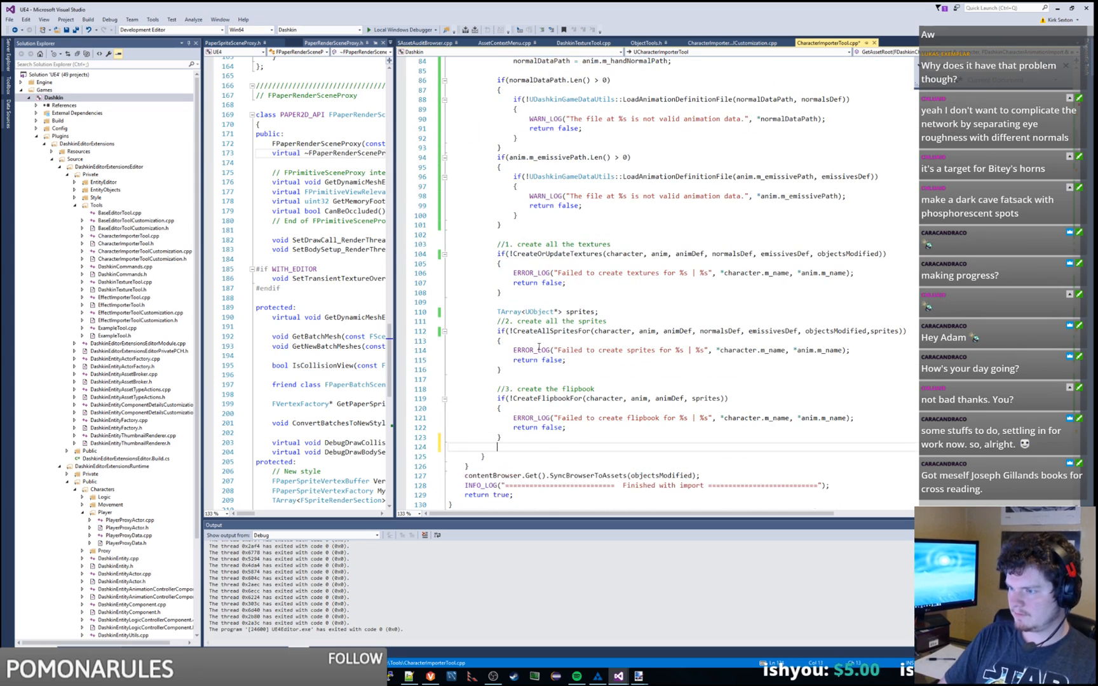
pyautogui.press('Return')
pyautogui.hotkey('ctrl', 'v')
pyautogui.scroll(-7, 540, 346)
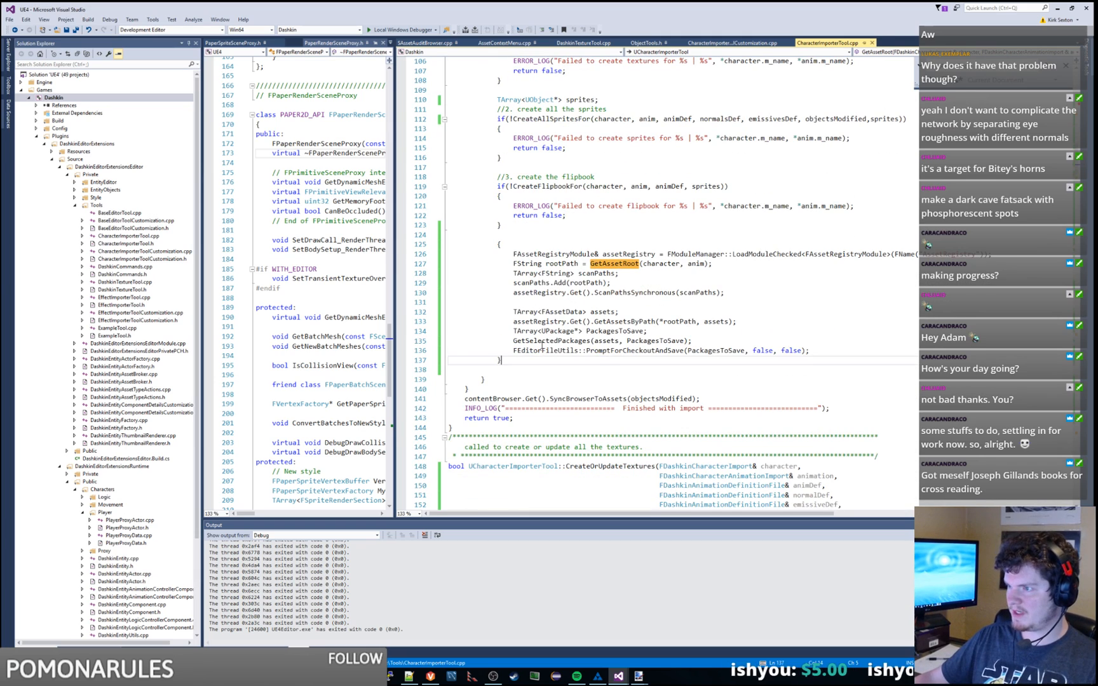
pyautogui.rightClick(55, 99)
# Step: Build the Dashkin project, which fails with 'GetSelectedPackages': identifier not found
pyautogui.click(72, 106)
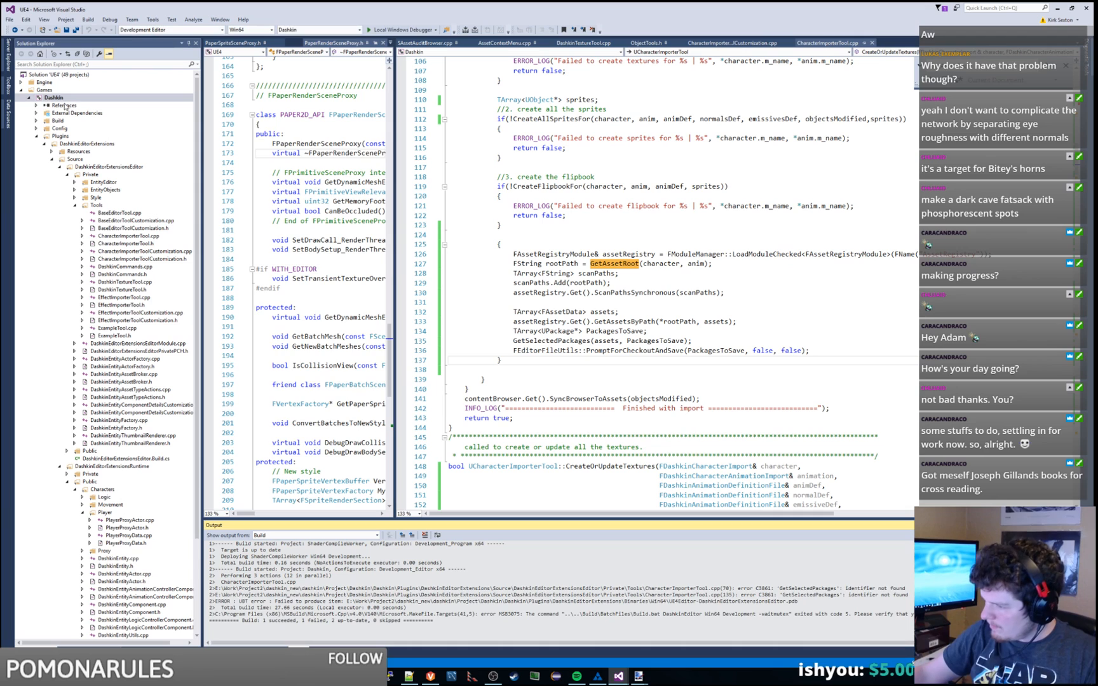
# Step: Locate the GetSelectedPackages definition in SAssetAuditBrowser.cpp via search
pyautogui.doubleClick(775, 588)
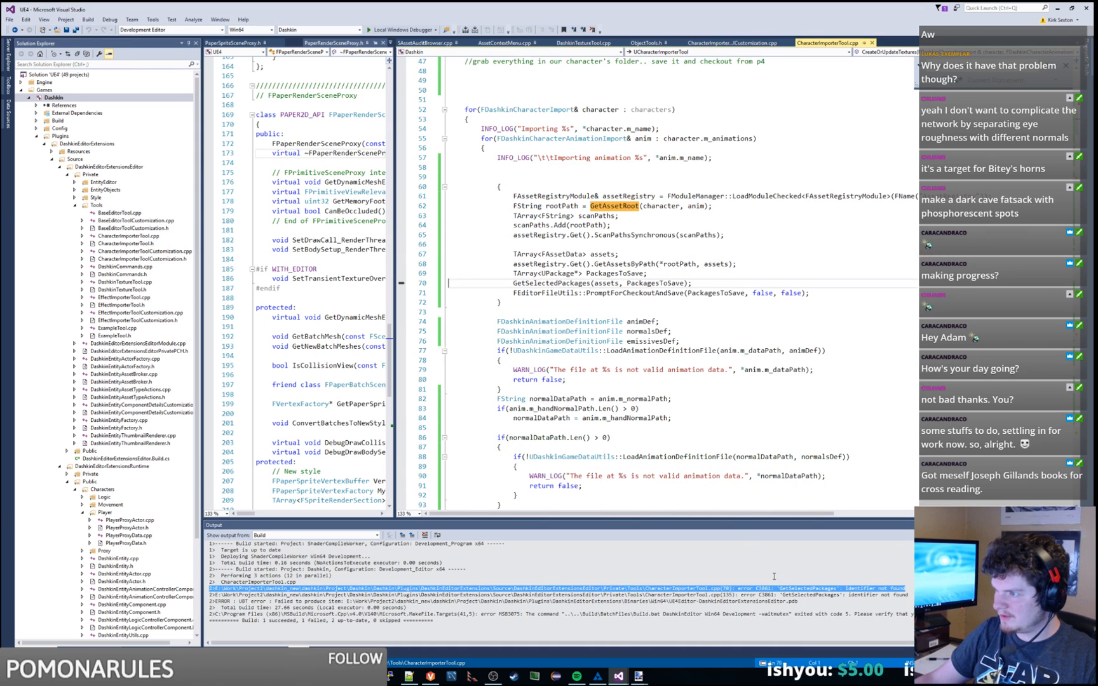
pyautogui.doubleClick(559, 284)
pyautogui.hotkey('ctrl', 'c')
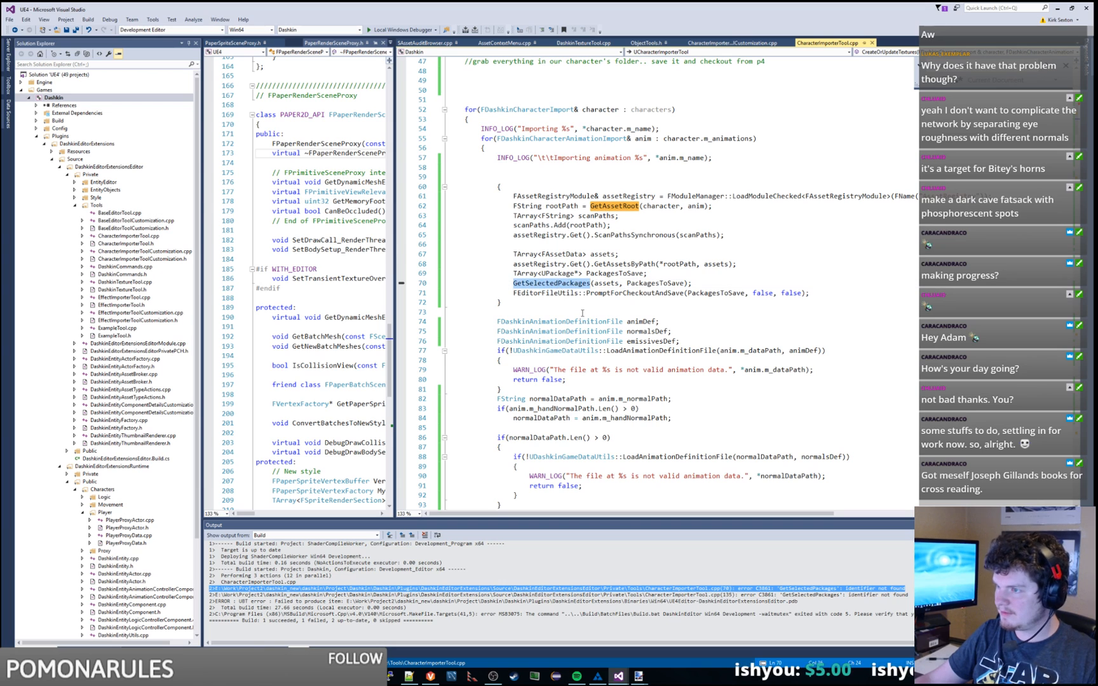
pyautogui.click(443, 42)
pyautogui.hotkey('ctrl', 'f')
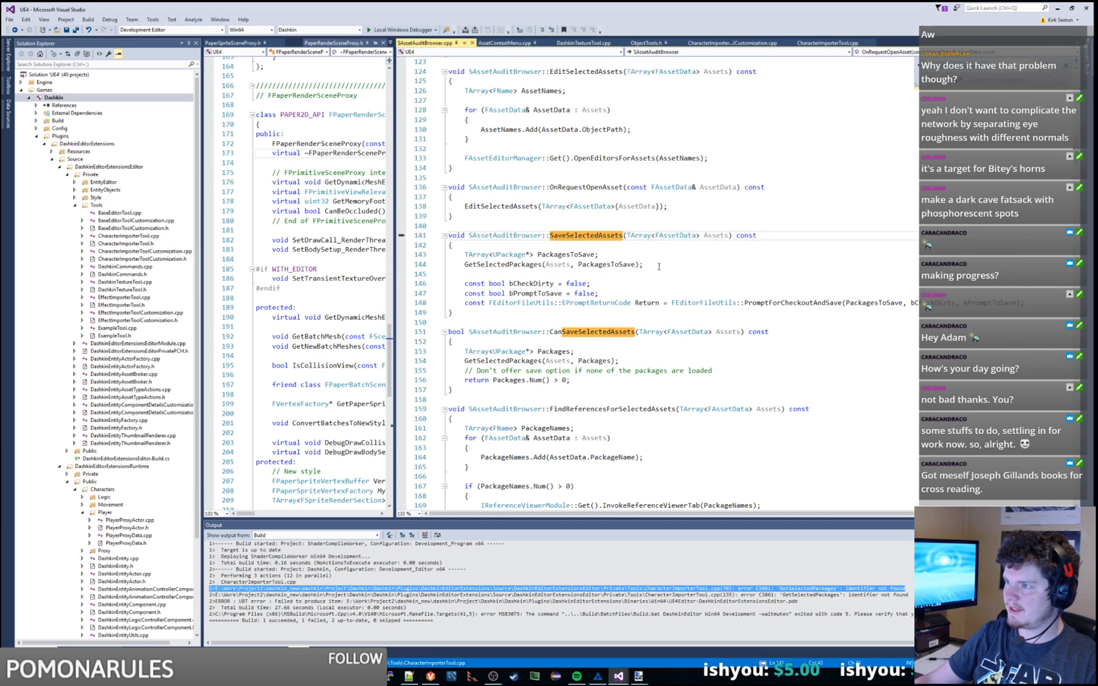
pyautogui.hotkey('ctrl', 'v')
pyautogui.press('Return')
pyautogui.press('Return')
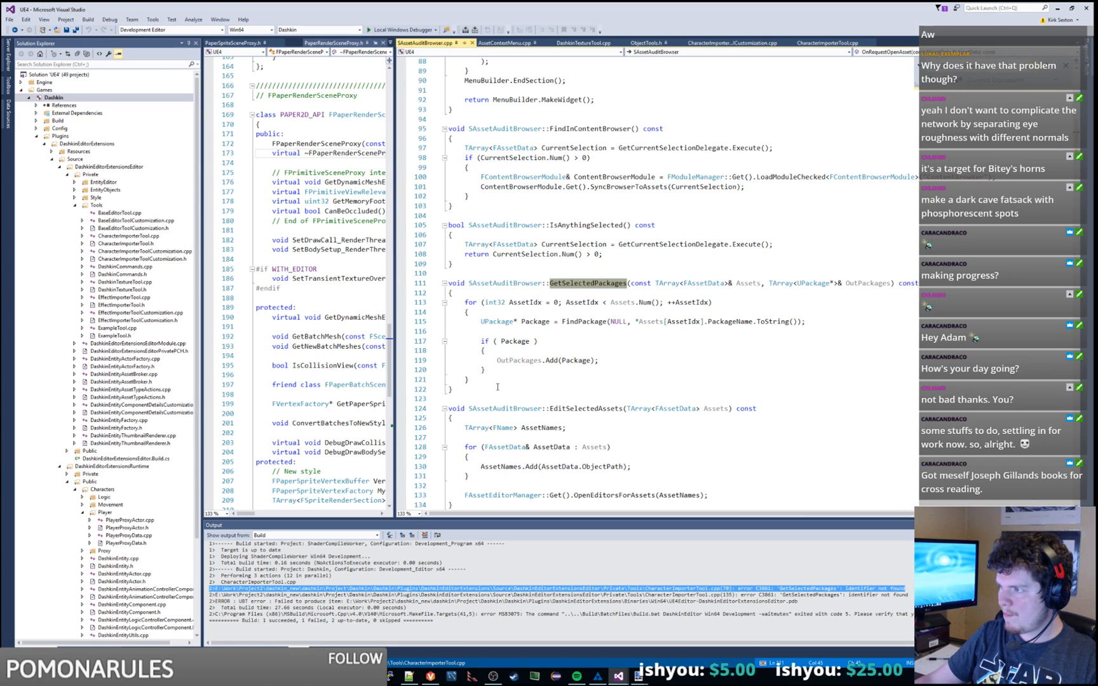
# Step: Select the full GetSelectedPackages function, lines 110–122, for copying
pyautogui.moveTo(453, 389); pyautogui.dragTo(447, 282)
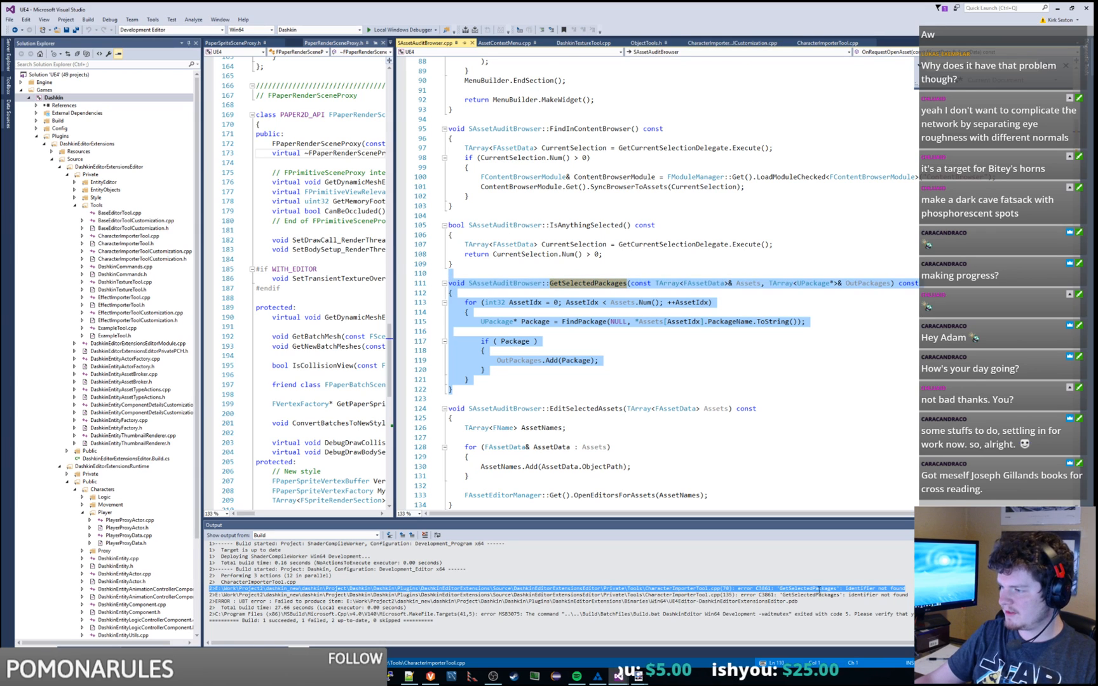
pyautogui.click(582, 322)
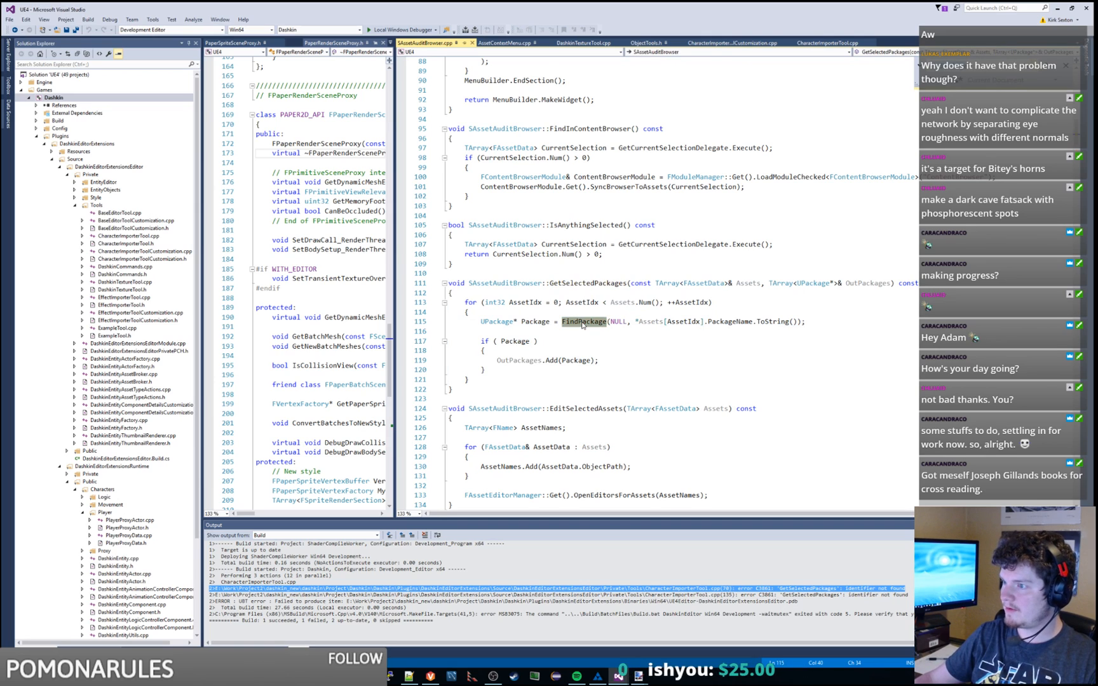
pyautogui.doubleClick(582, 322)
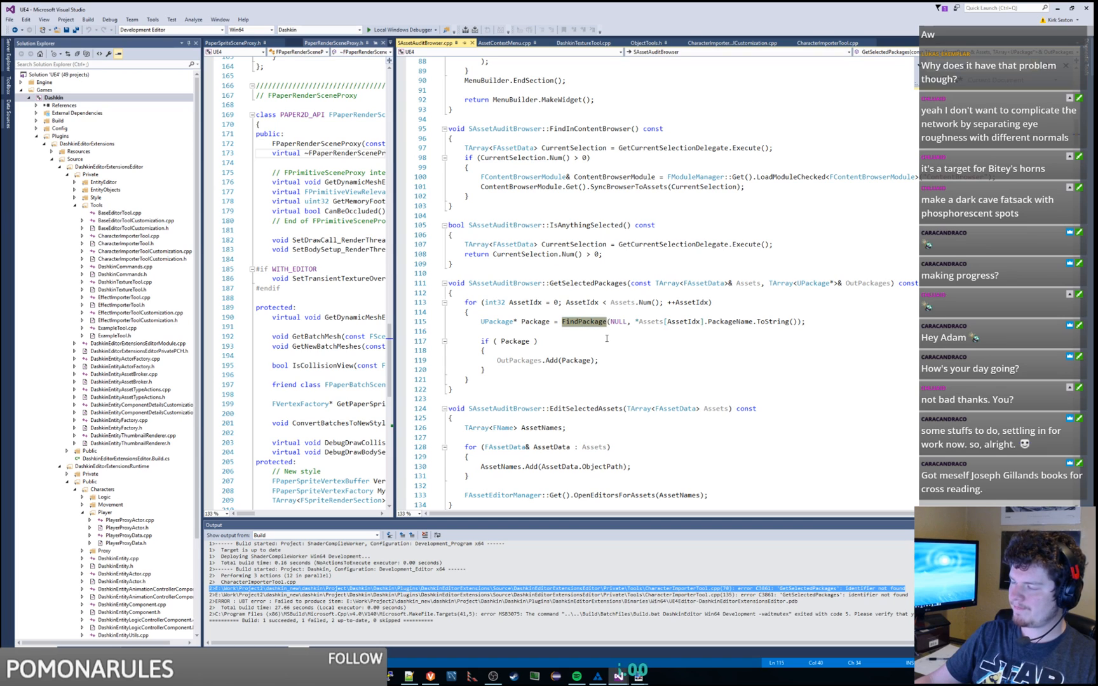
pyautogui.click(607, 338)
pyautogui.moveTo(591, 320)
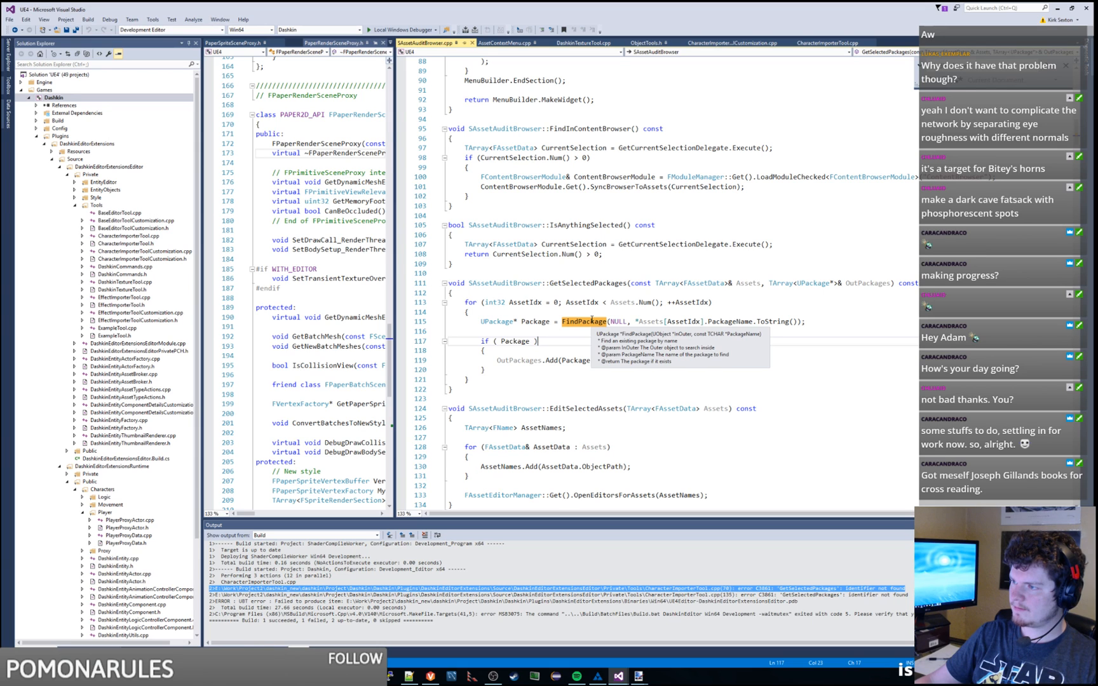
pyautogui.moveTo(471, 389); pyautogui.dragTo(449, 273)
pyautogui.hotkey('ctrl', 'c')
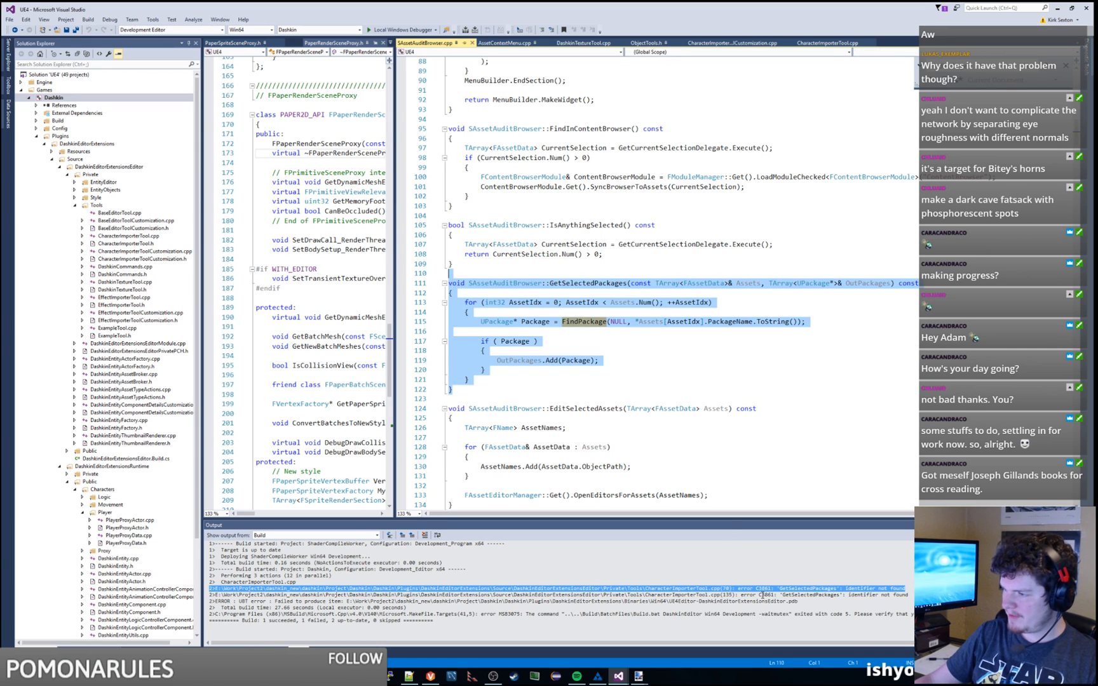
# Step: Paste the function into CharacterImporterTool.cpp, renaming the class to UCharacterImporterTool and dropping const
pyautogui.doubleClick(761, 595)
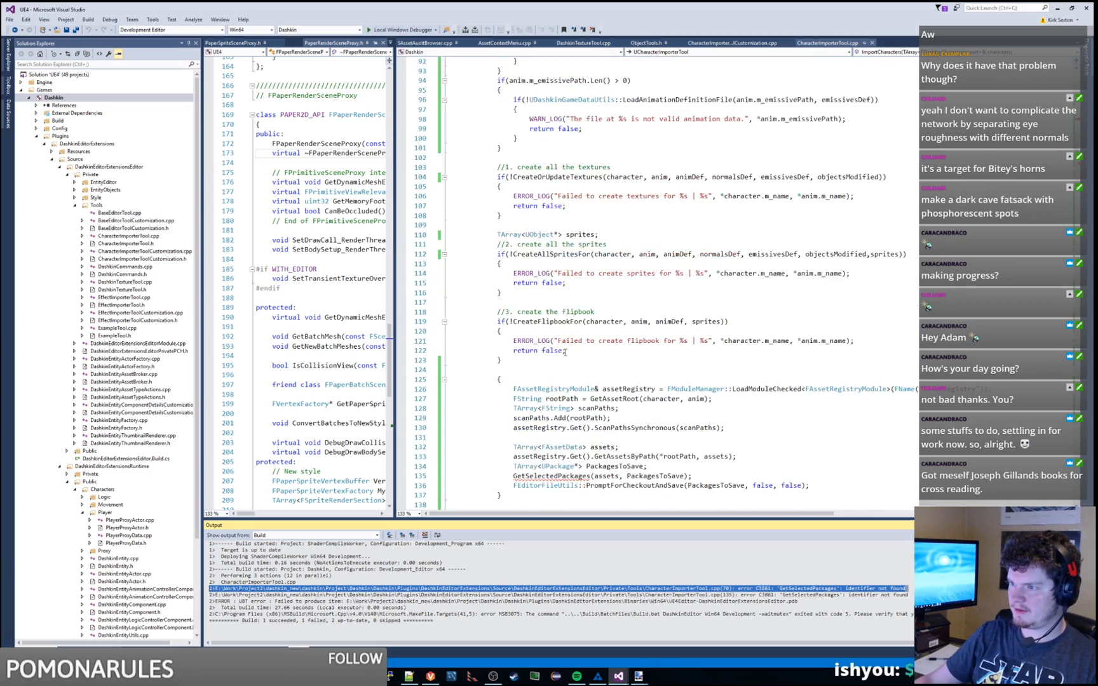
pyautogui.scroll(-14, 562, 343)
pyautogui.click(466, 152)
pyautogui.press('Return')
pyautogui.press('Return')
pyautogui.press('Return')
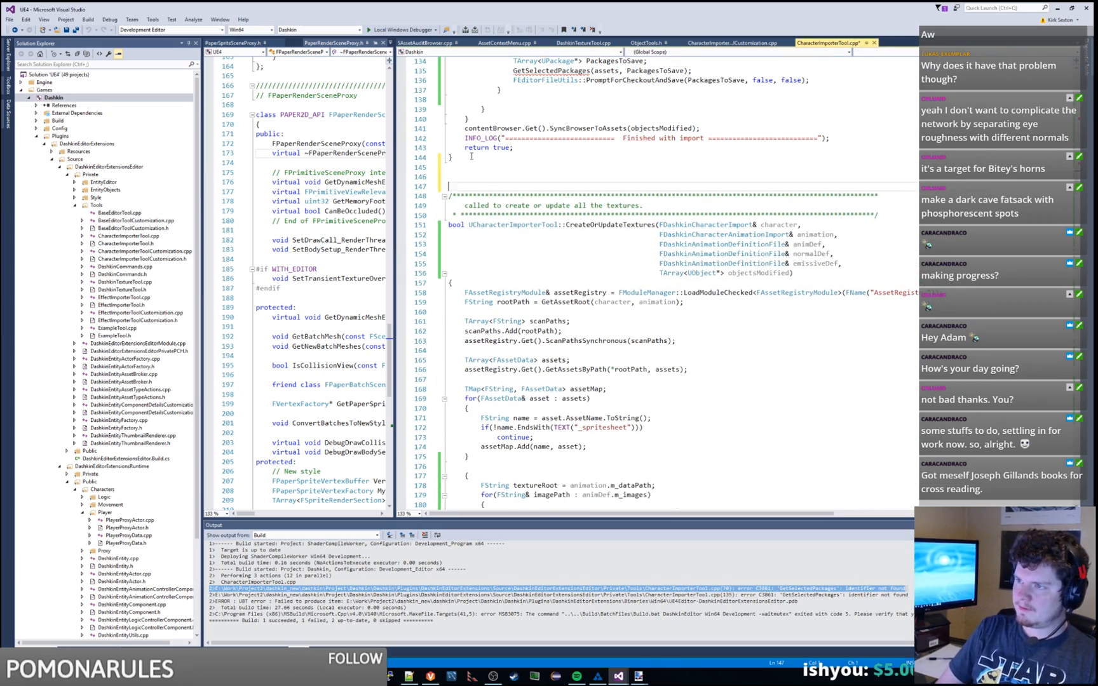
pyautogui.hotkey('ctrl', 'v')
pyautogui.doubleClick(513, 341)
pyautogui.hotkey('ctrl', 'c')
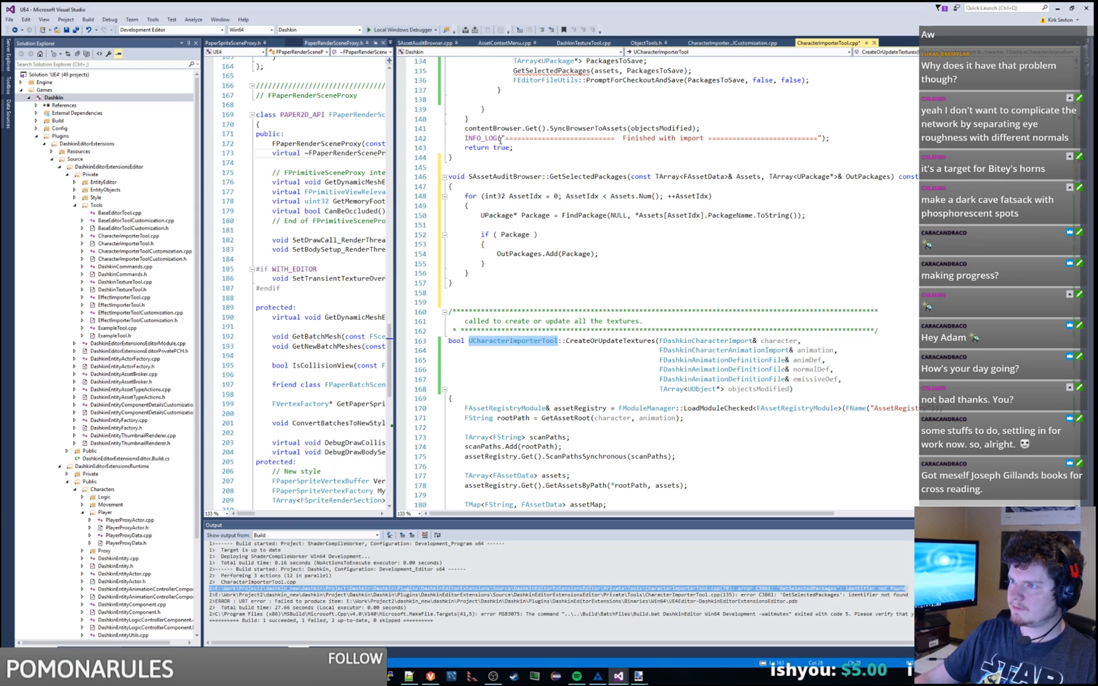
pyautogui.doubleClick(492, 176)
pyautogui.hotkey('ctrl', 'v')
pyautogui.doubleClick(929, 178)
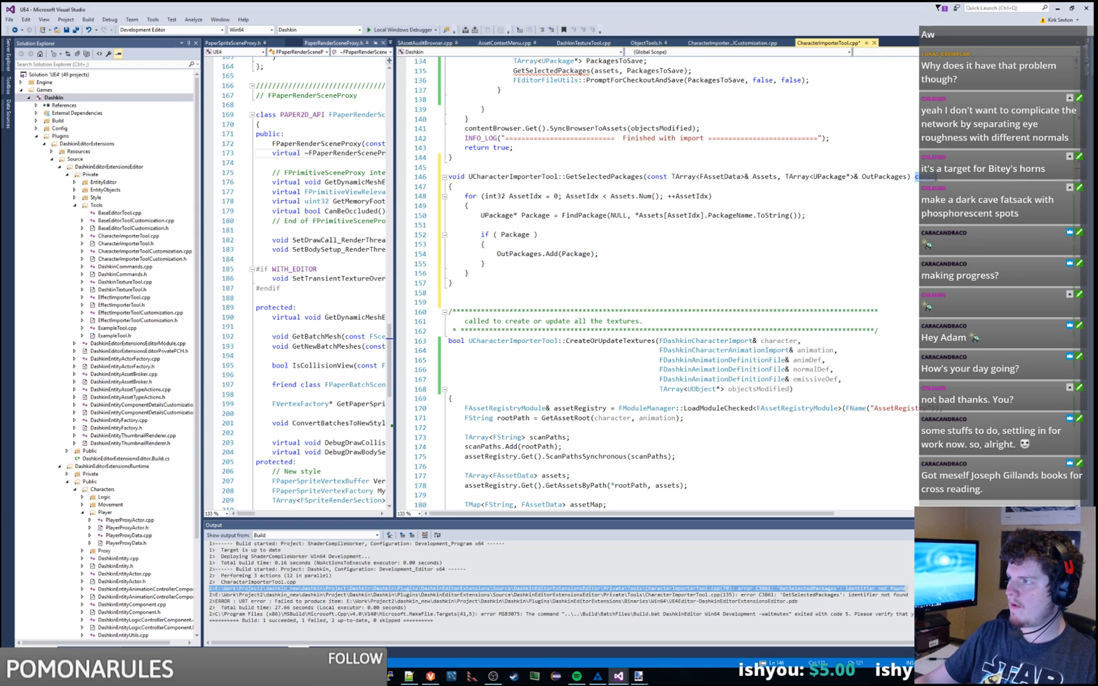
pyautogui.press('BackSpace')
pyautogui.press('BackSpace')
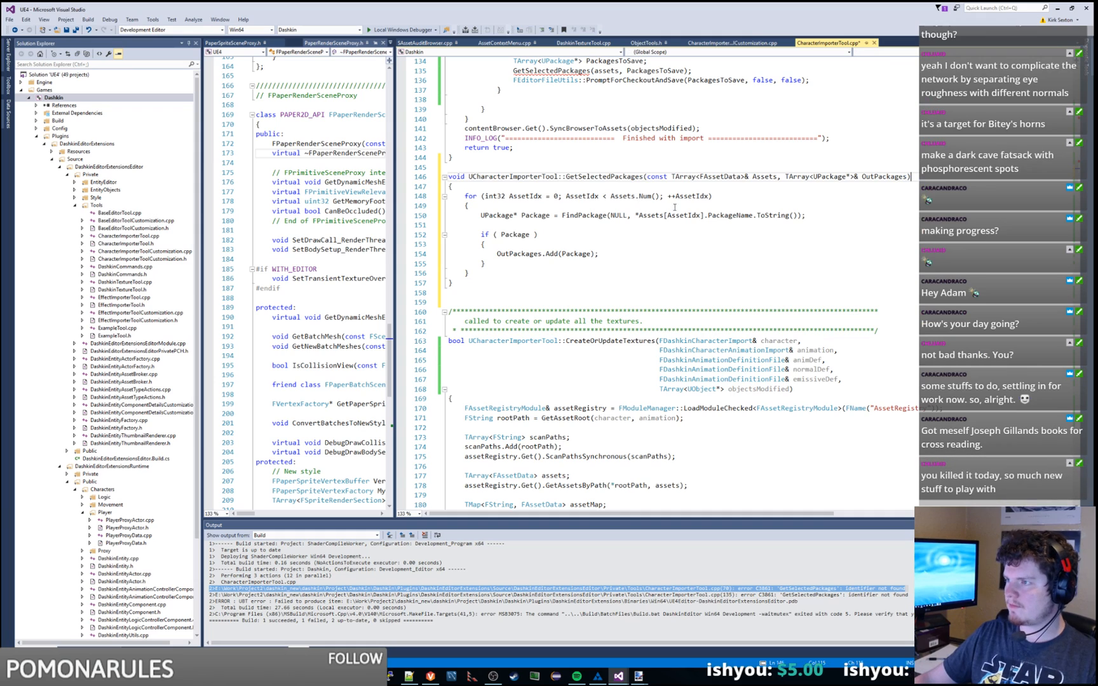
# Step: Tidy the if(Package) check and save CharacterImporterTool.cpp
pyautogui.click(822, 215)
pyautogui.press('Delete')
pyautogui.click(500, 225)
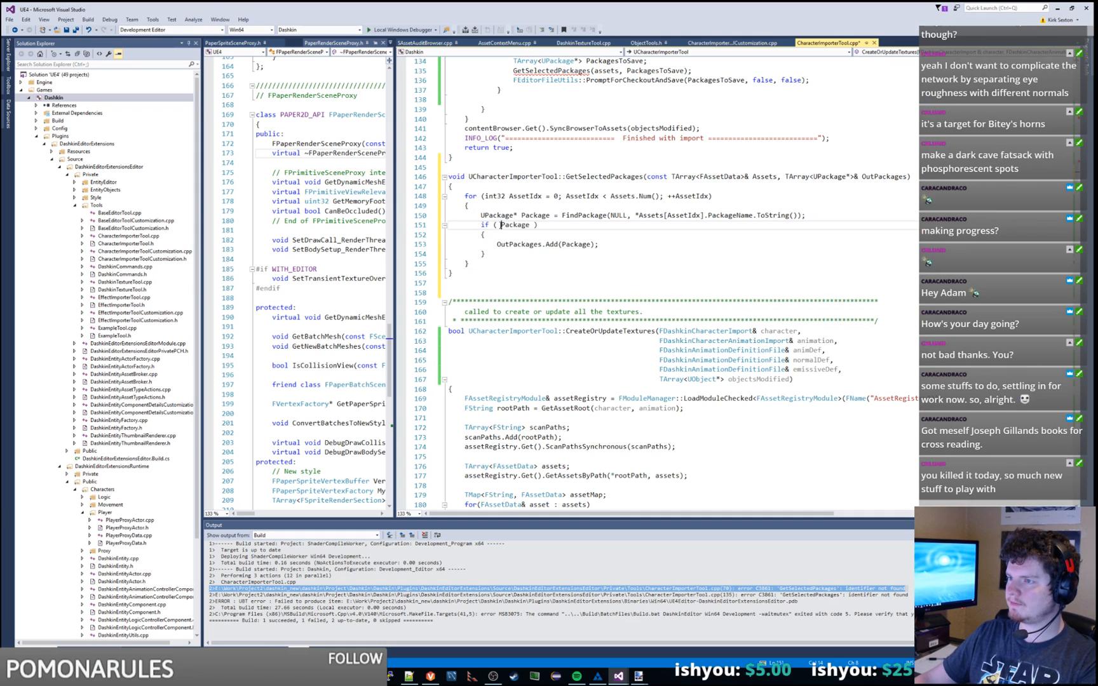
pyautogui.press('BackSpace')
pyautogui.press('Left')
pyautogui.press('Left')
pyautogui.press('BackSpace')
pyautogui.write('f')
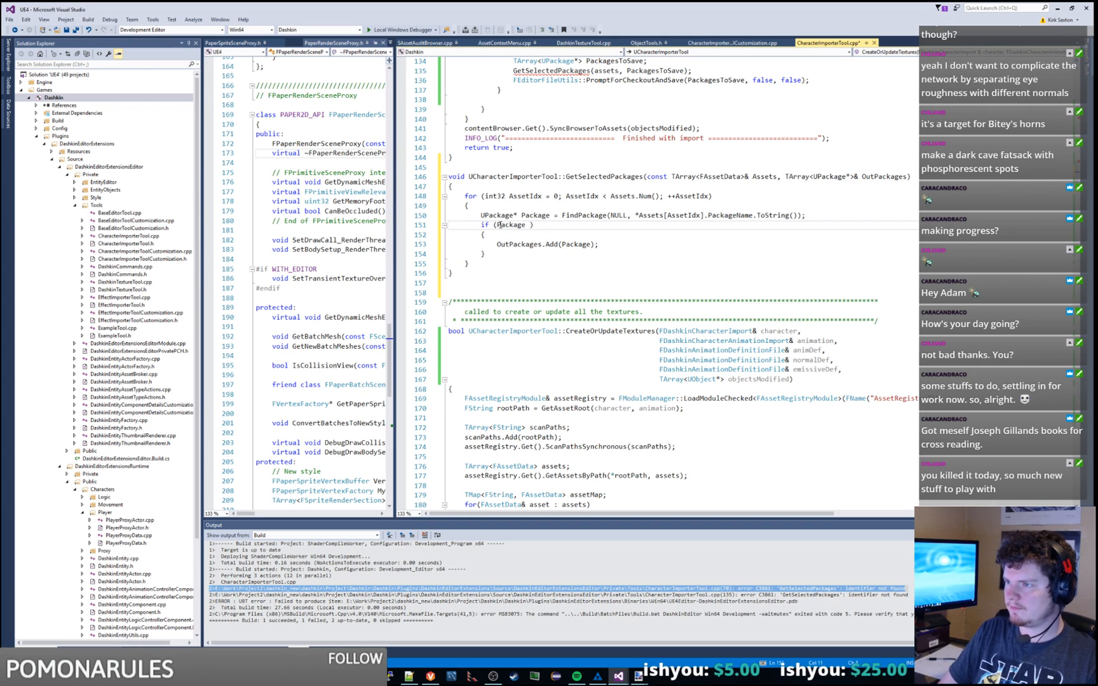
pyautogui.press('Delete')
pyautogui.press('End')
pyautogui.press('Left')
pyautogui.press('BackSpace')
pyautogui.press('Down')
pyautogui.press('Down')
pyautogui.press('Down')
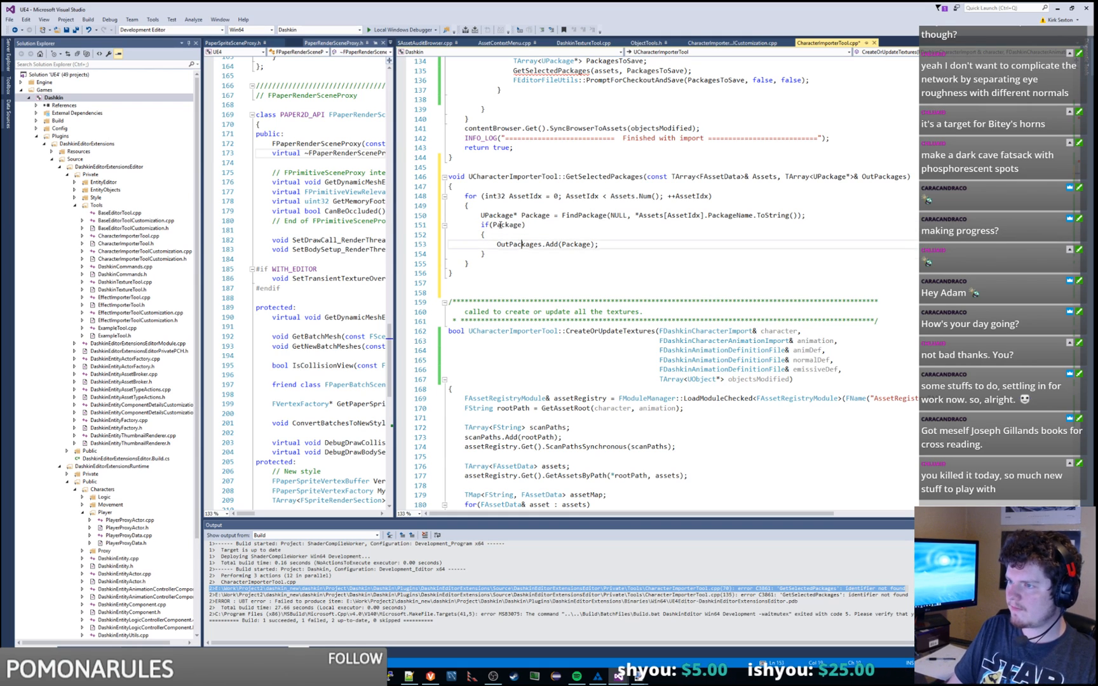
pyautogui.click(935, 180)
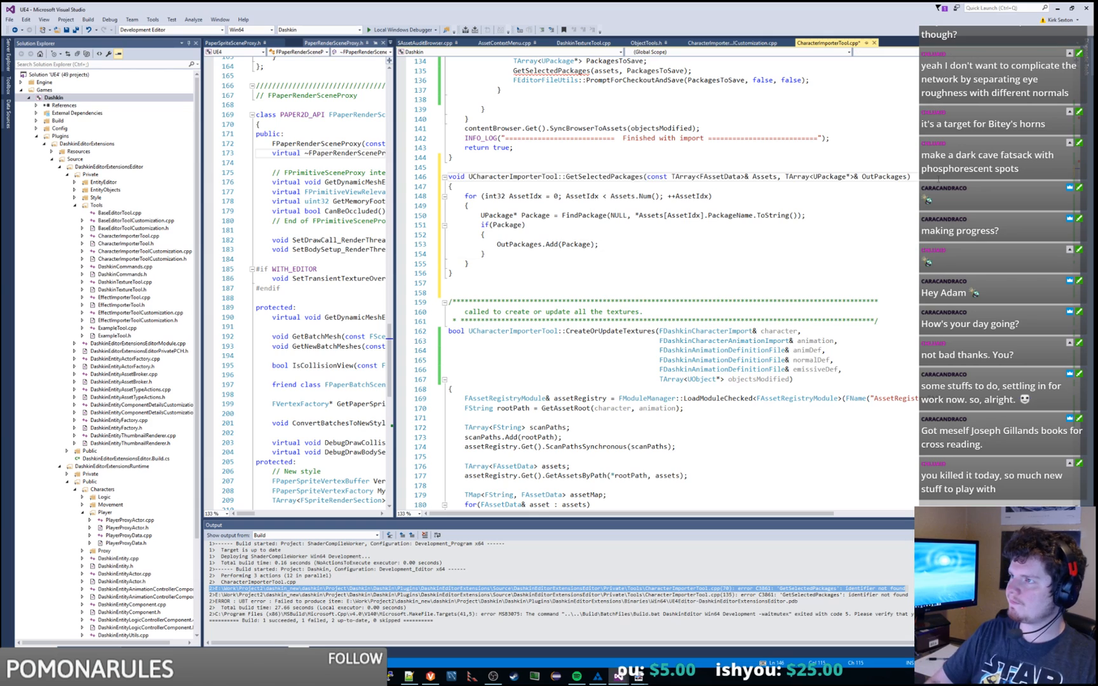
pyautogui.hotkey('shift', 'Home')
pyautogui.hotkey('ctrl', 's')
pyautogui.click(343, 248)
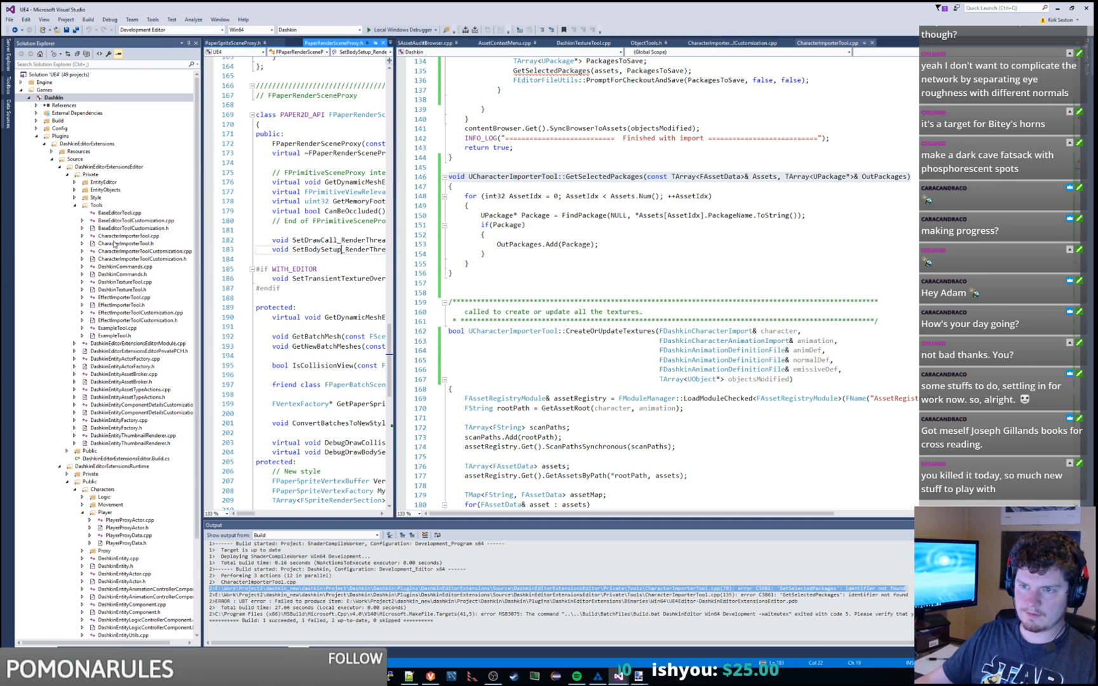
# Step: Declare GetSelectedPackages in CharacterImporterTool.h after CreateFlipbookFor and save the header
pyautogui.doubleClick(126, 243)
pyautogui.moveTo(393, 274); pyautogui.dragTo(688, 273)
pyautogui.scroll(-11, 578, 299)
pyautogui.click(580, 289)
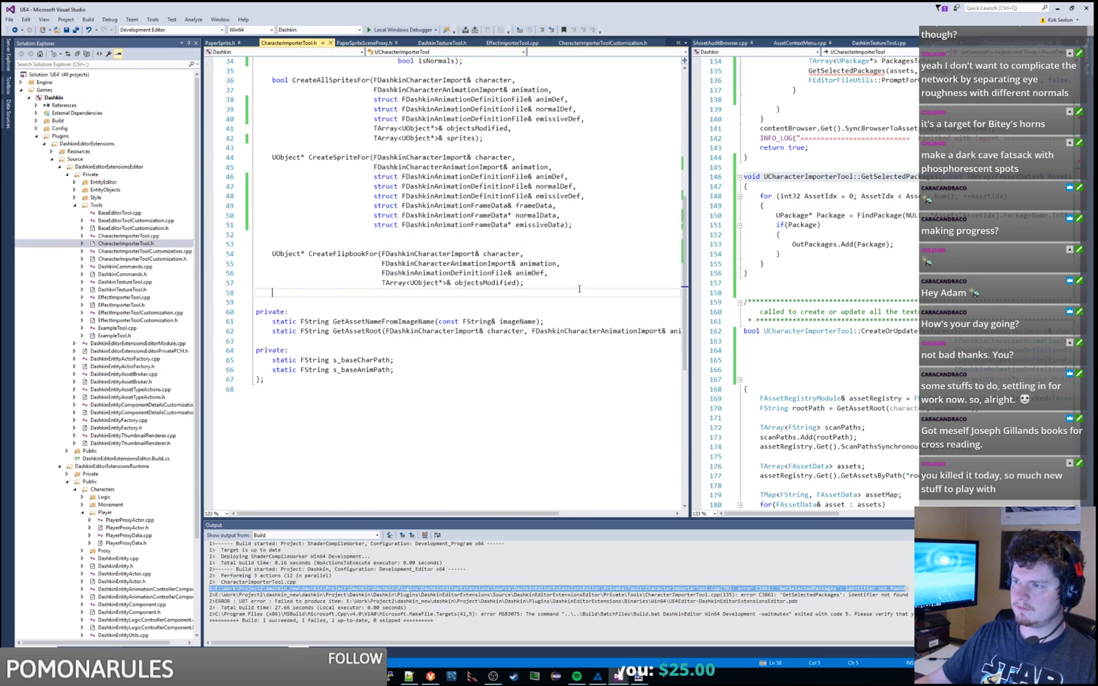
pyautogui.press('Return')
pyautogui.press('Return')
pyautogui.hotkey('ctrl', 'v')
pyautogui.write(';')
pyautogui.press('Home')
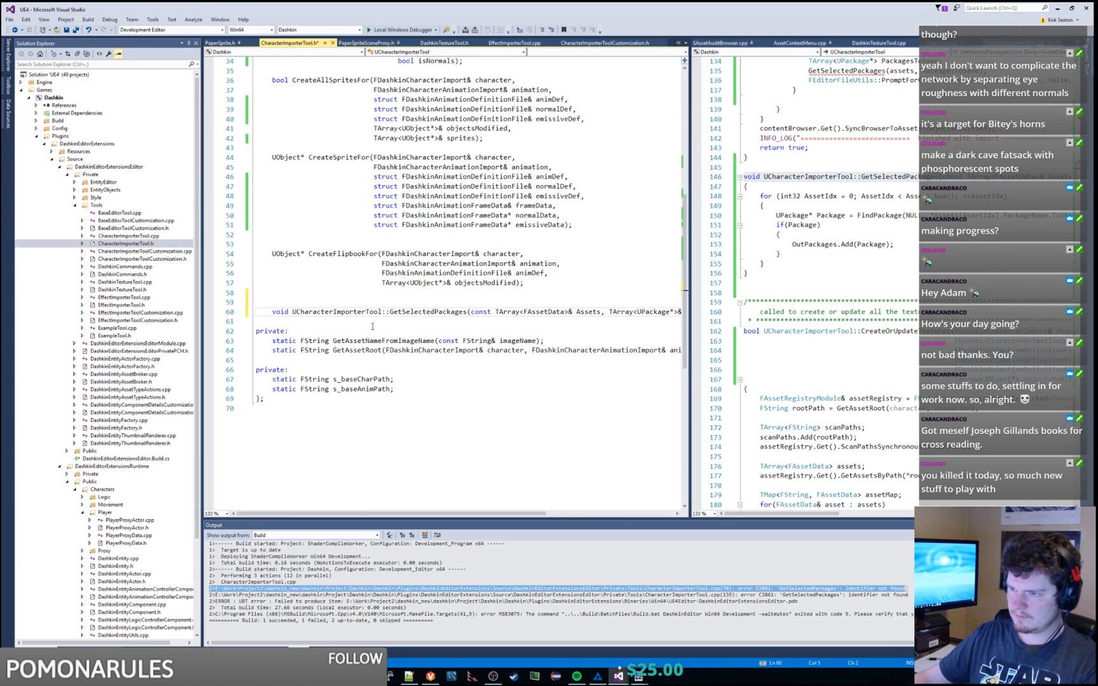
pyautogui.doubleClick(353, 314)
pyautogui.press('Delete')
pyautogui.press('Delete')
pyautogui.press('Delete')
pyautogui.hotkey('ctrl', 's')
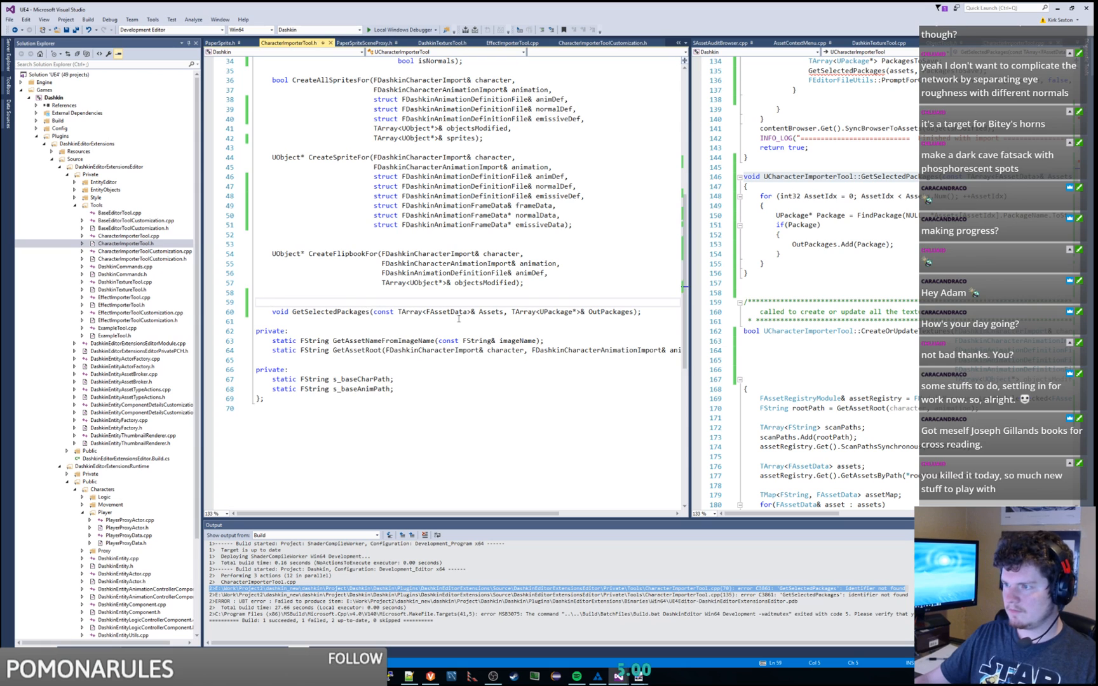
pyautogui.moveTo(688, 293); pyautogui.dragTo(486, 293)
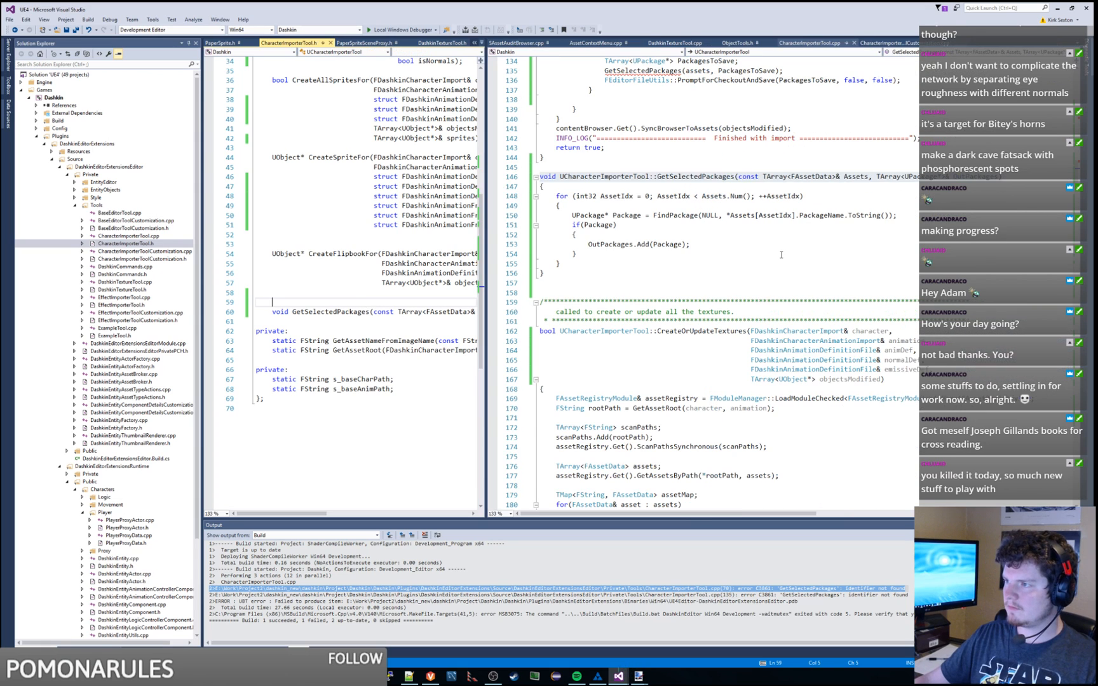
pyautogui.click(781, 254)
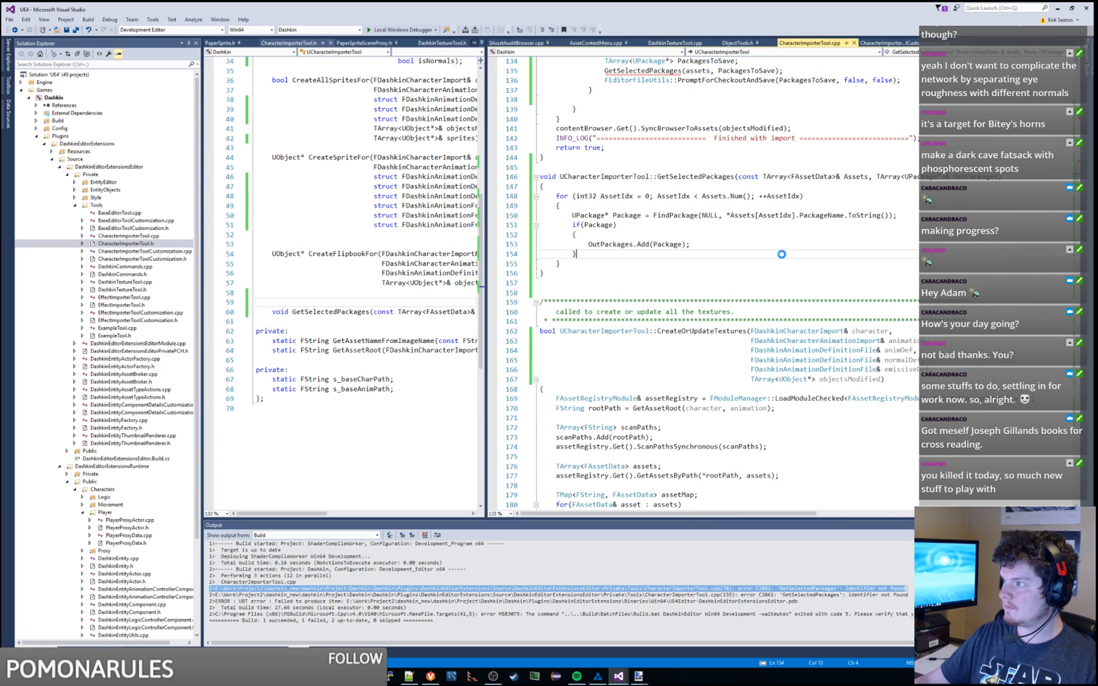
# Step: Rebuild Dashkin without errors and launch Unreal Editor with the Local Windows Debugger
pyautogui.rightClick(73, 102)
pyautogui.click(92, 104)
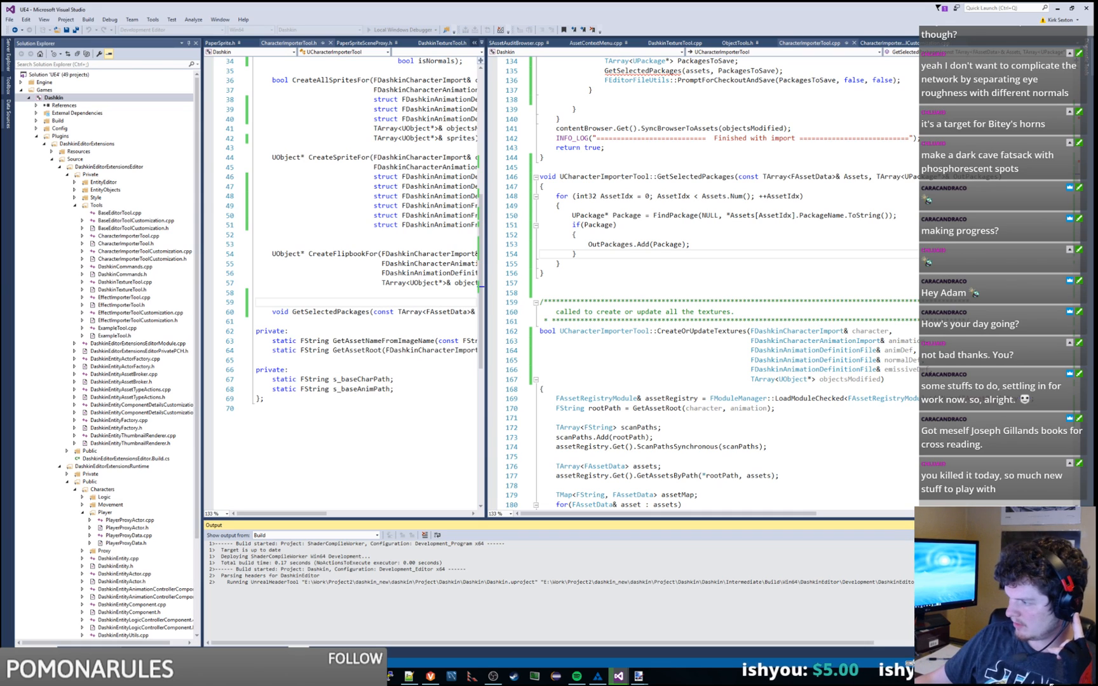
pyautogui.click(878, 633)
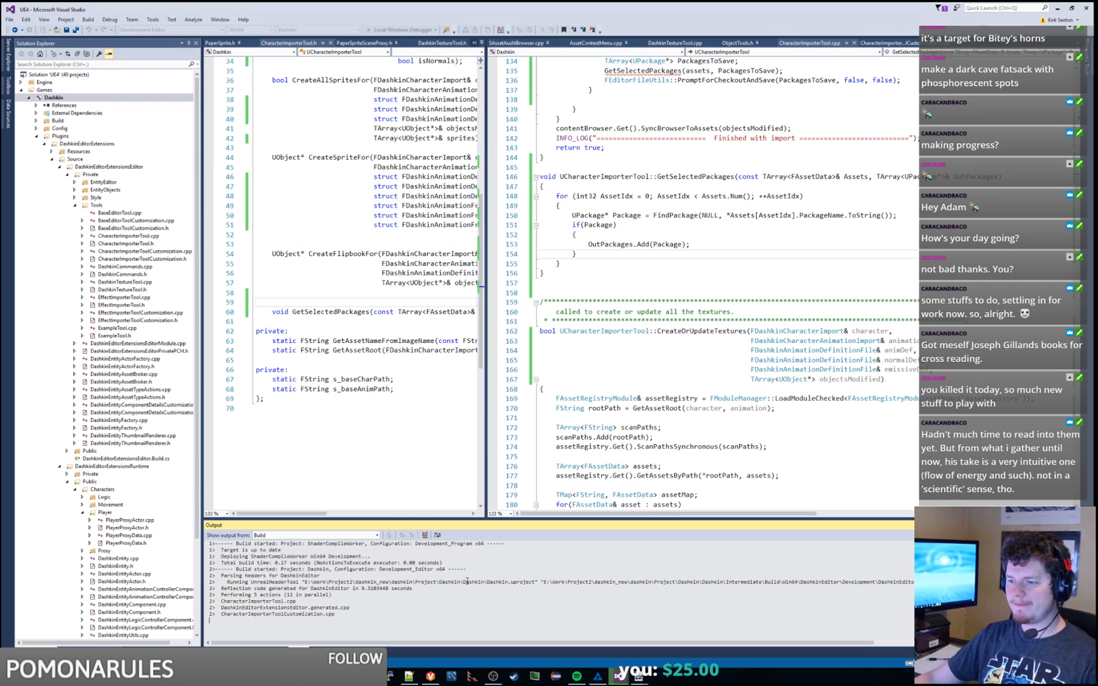
pyautogui.moveTo(415, 518); pyautogui.dragTo(416, 471)
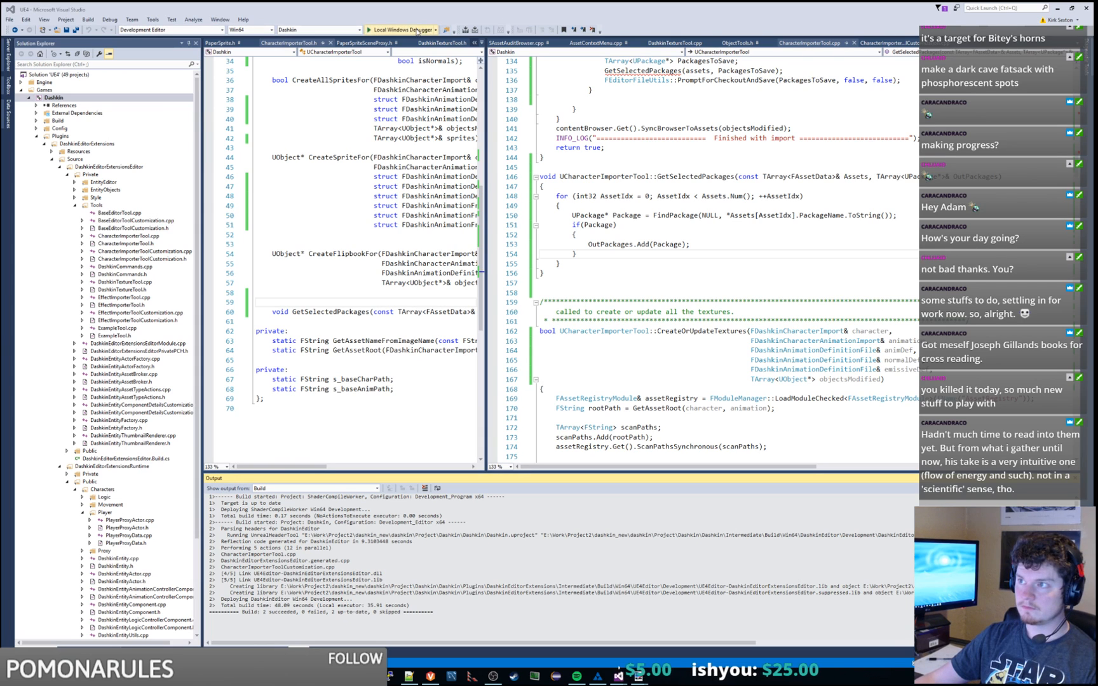
pyautogui.click(415, 30)
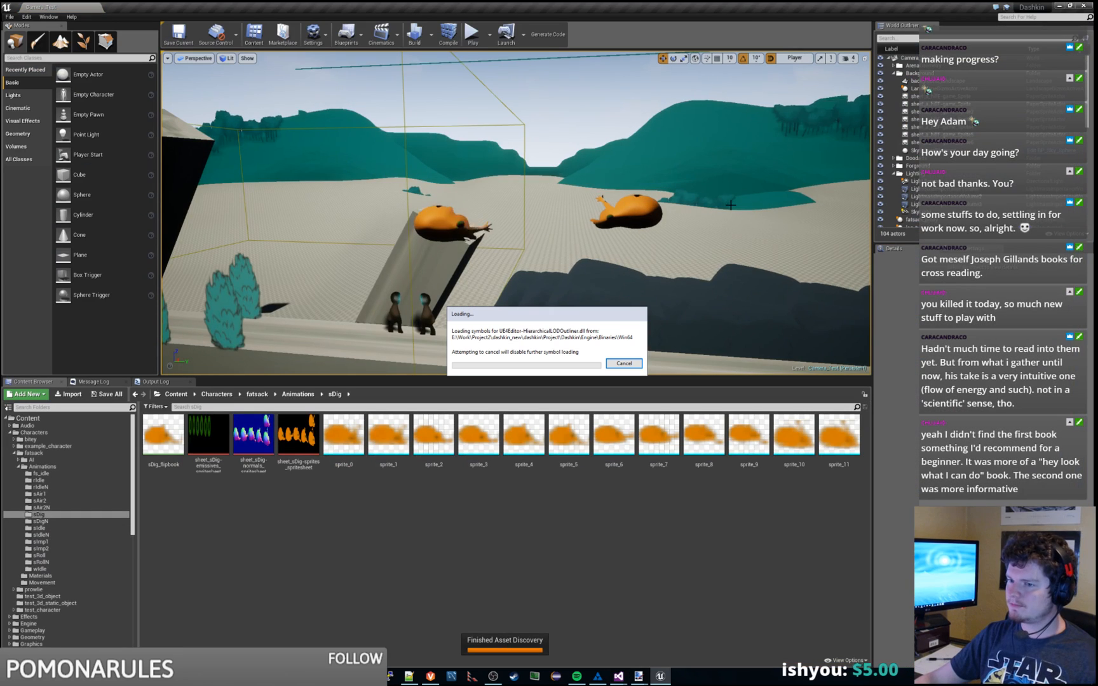
# Step: Connect Unreal Editor's source control to Perforce
pyautogui.click(216, 33)
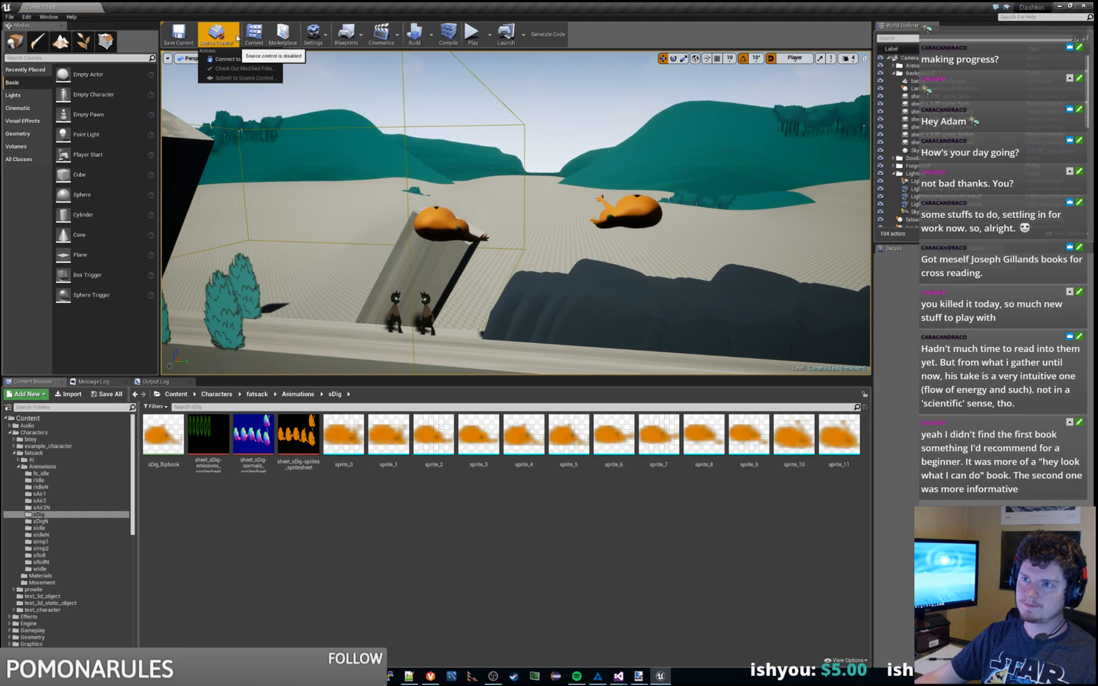
pyautogui.click(235, 58)
pyautogui.click(602, 301)
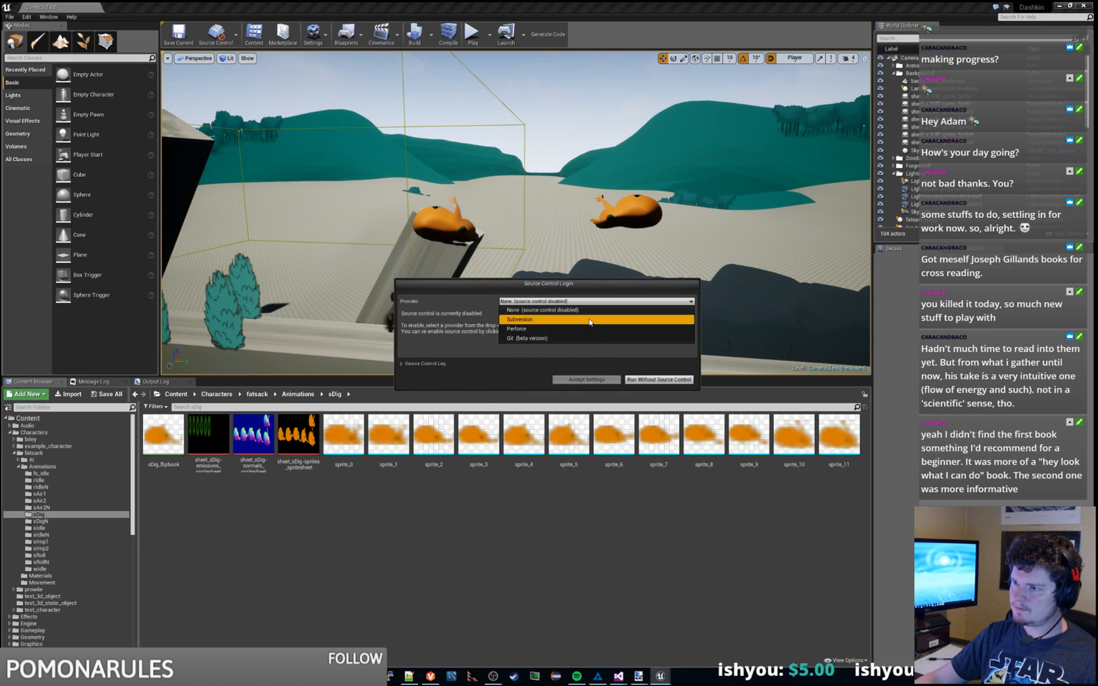
pyautogui.click(597, 318)
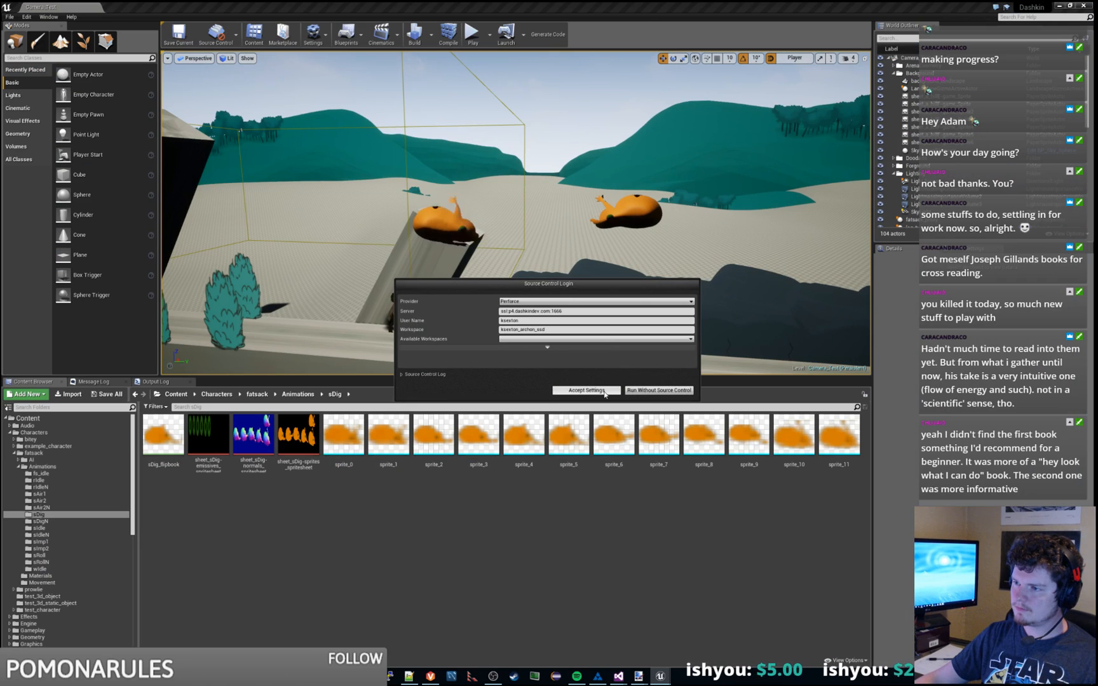
pyautogui.click(604, 392)
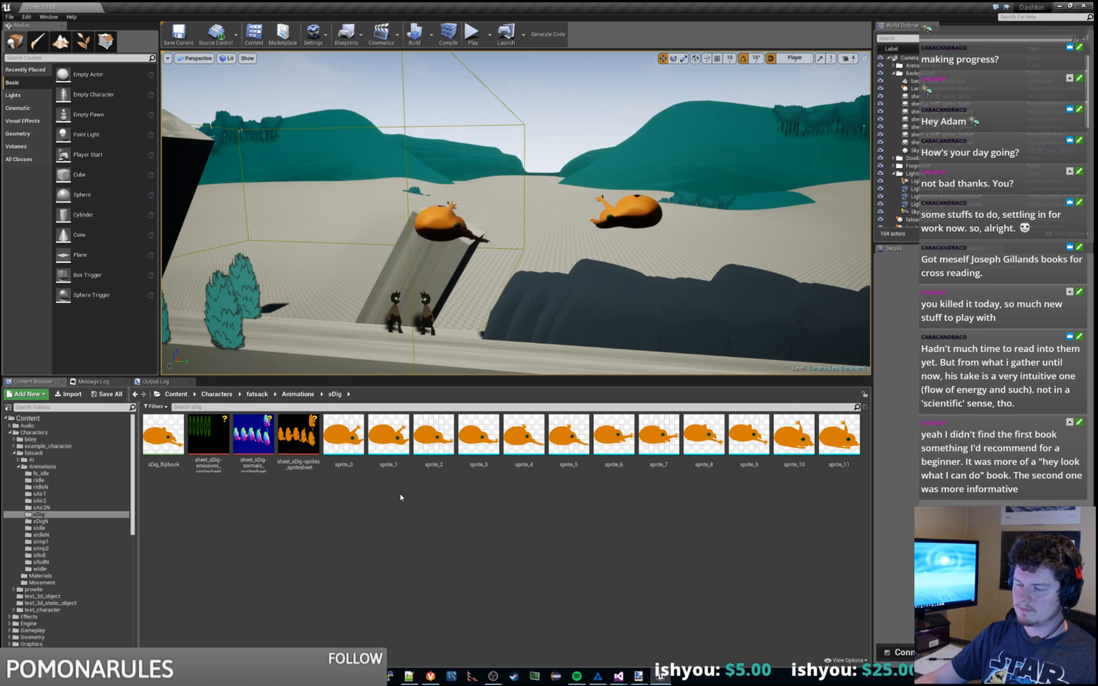
# Step: Run the CharacterImporterTool from the Dashkin Tool menu to import characters
pyautogui.click(26, 17)
pyautogui.moveTo(68, 118)
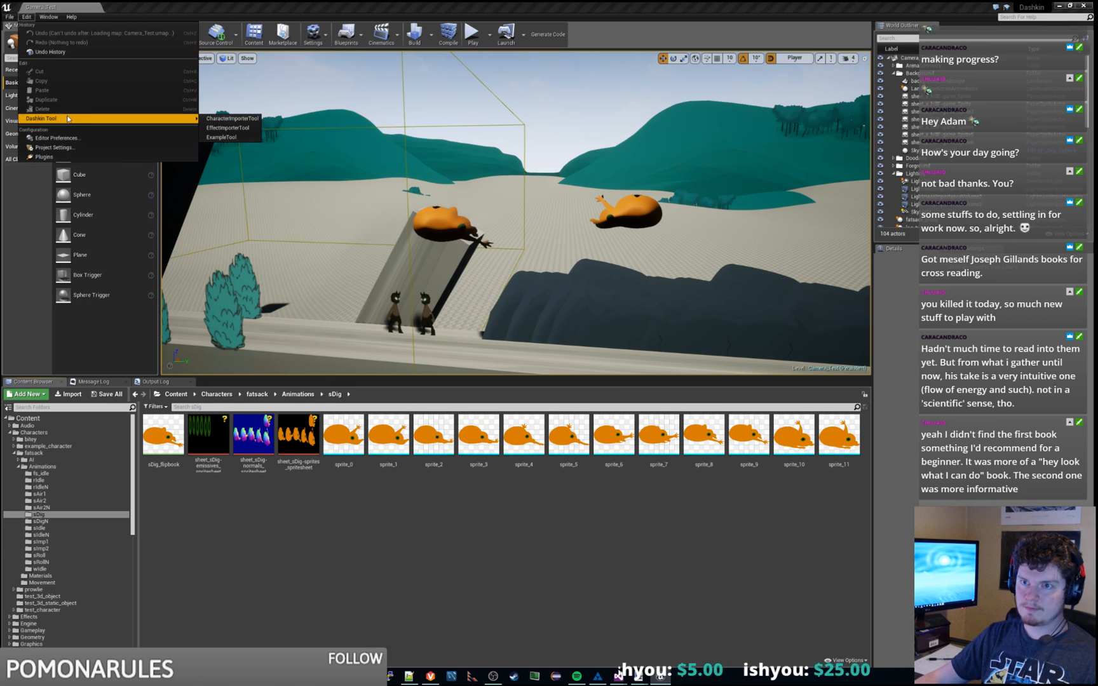
pyautogui.click(232, 118)
pyautogui.click(547, 299)
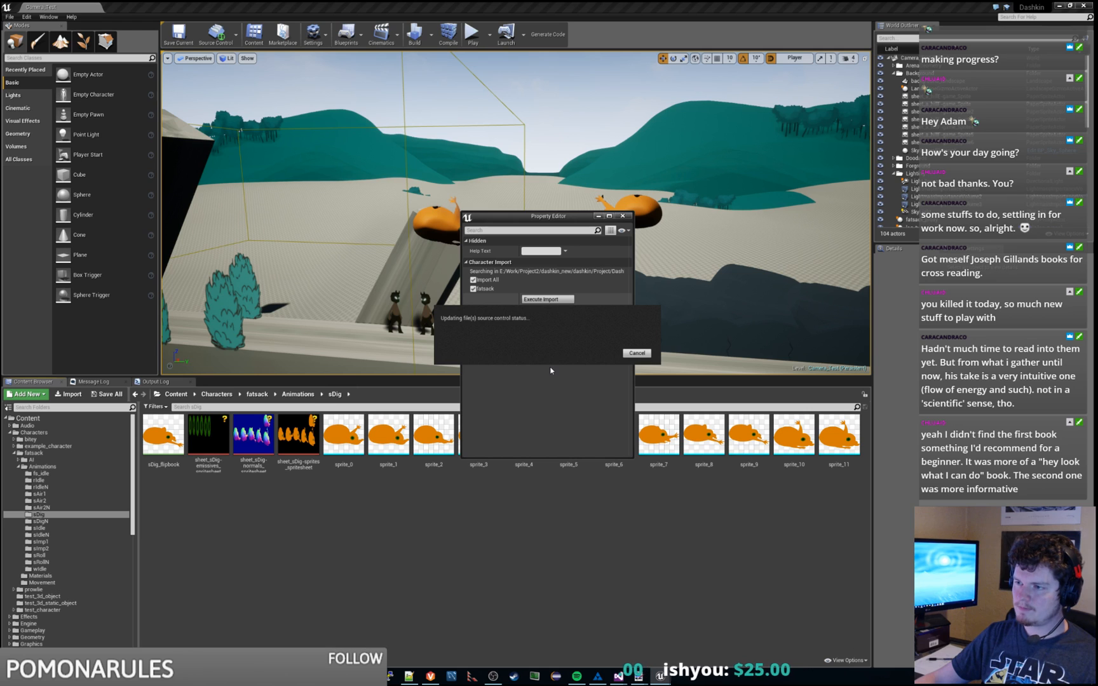
pyautogui.click(472, 546)
pyautogui.click(629, 216)
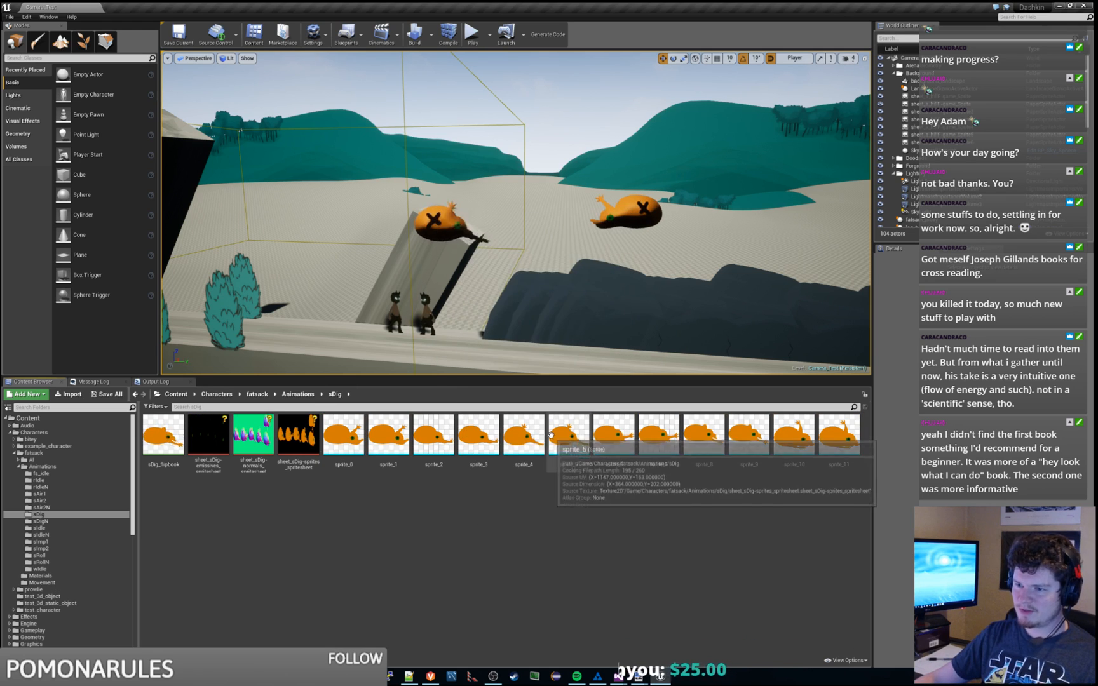
# Step: Browse the Content Browser to fatsack's Animations > sDig folder
pyautogui.rightClick(319, 537)
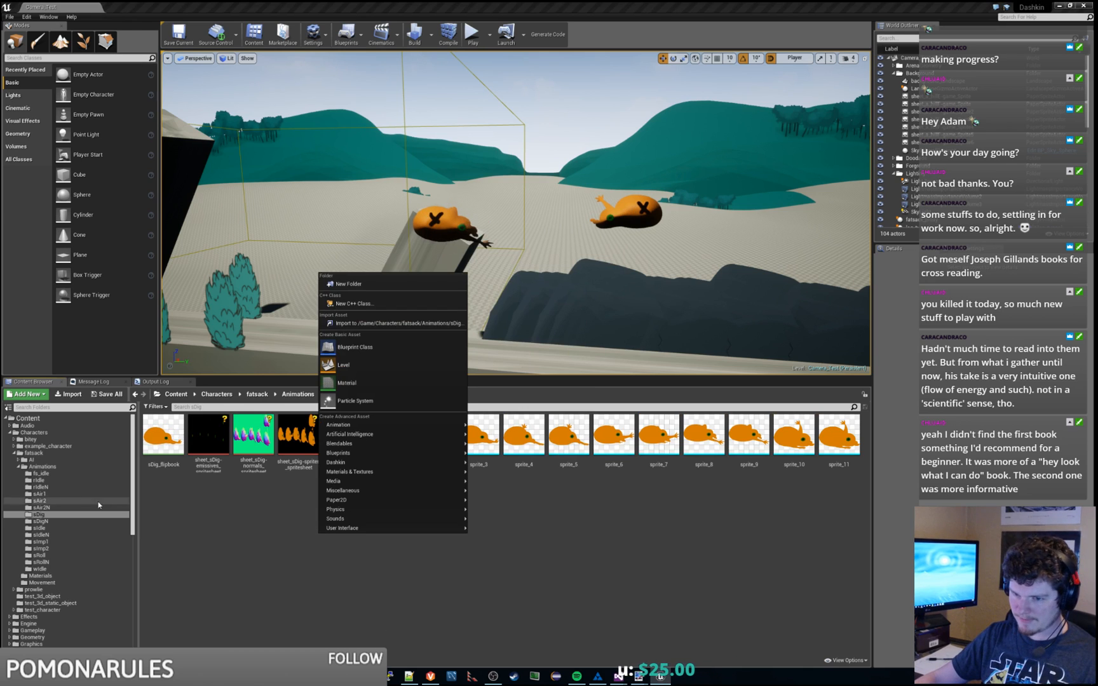
pyautogui.click(42, 461)
pyautogui.click(44, 466)
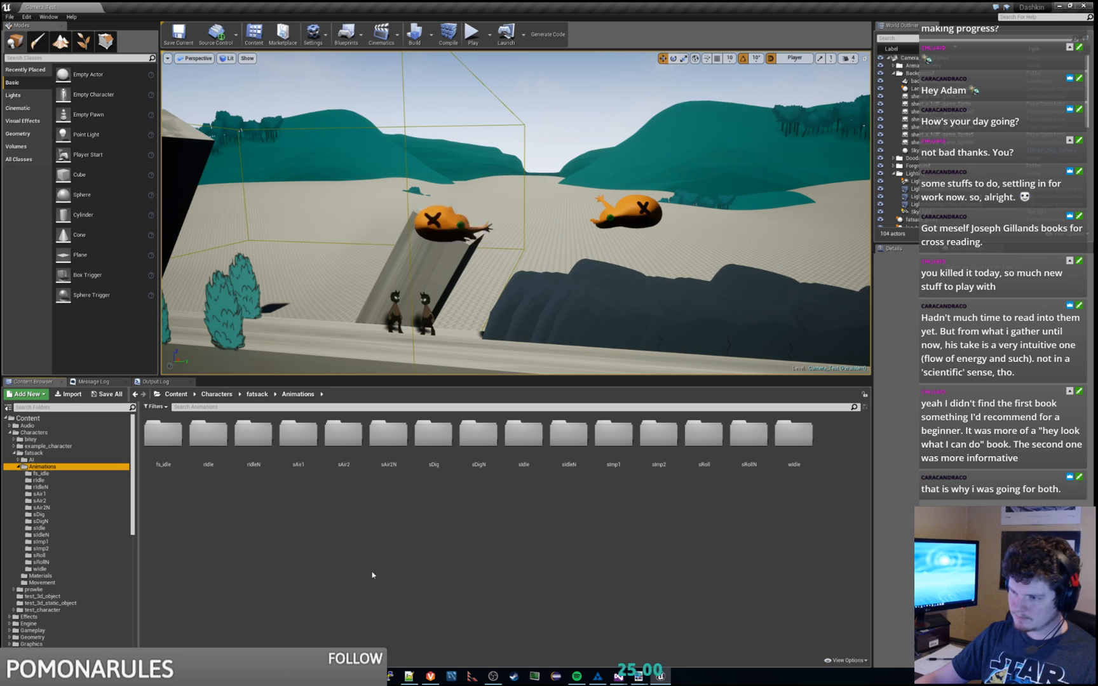
pyautogui.click(436, 435)
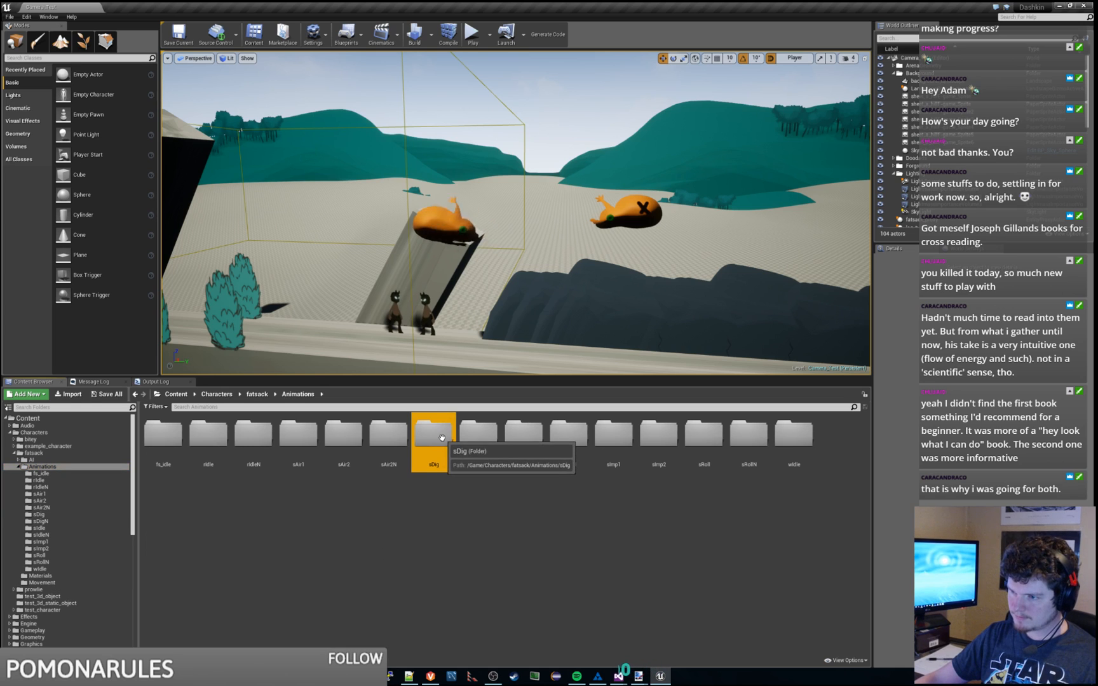
pyautogui.doubleClick(435, 435)
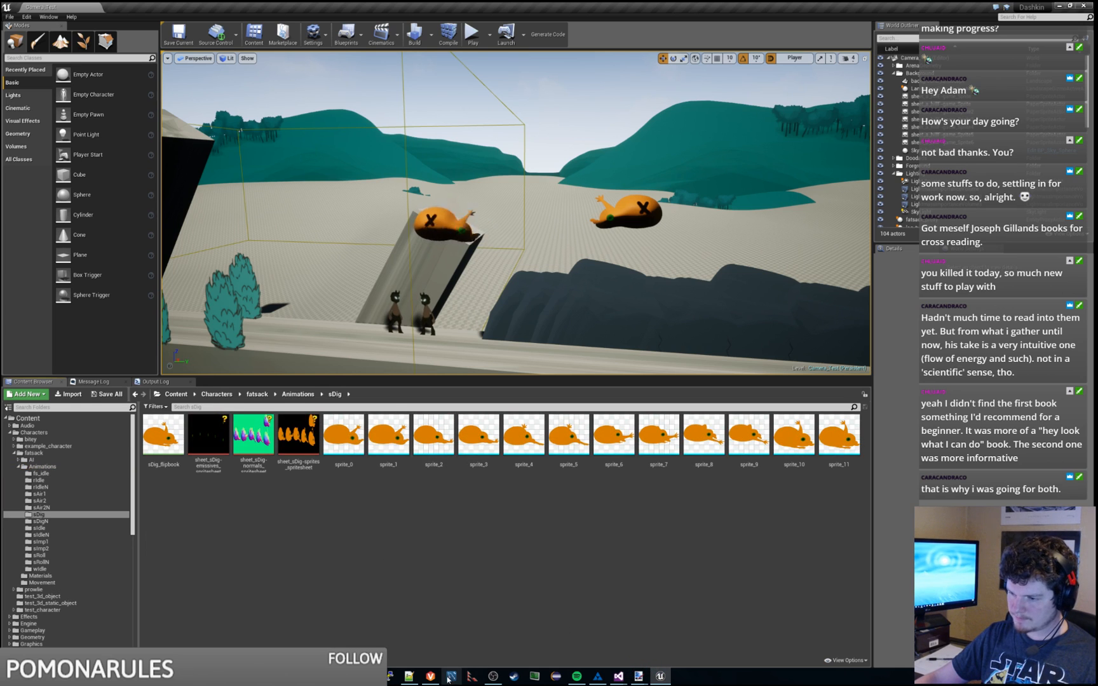
# Step: Refresh all pending changelists in Perforce P4V
pyautogui.hotkey('alt', 'Tab')
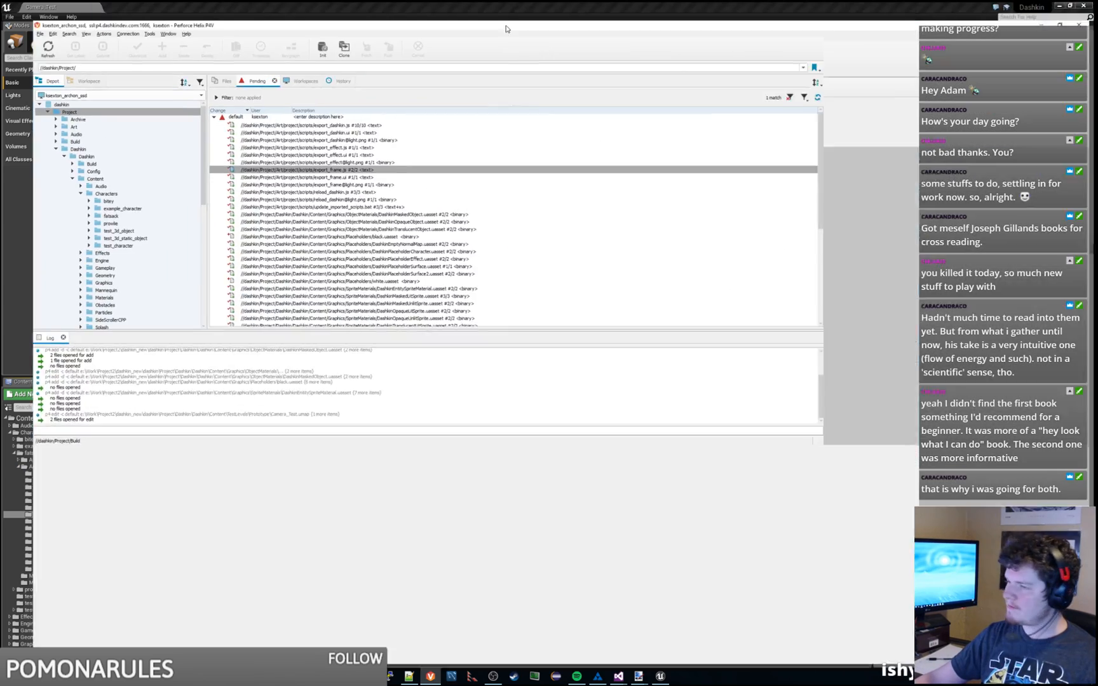
pyautogui.rightClick(364, 102)
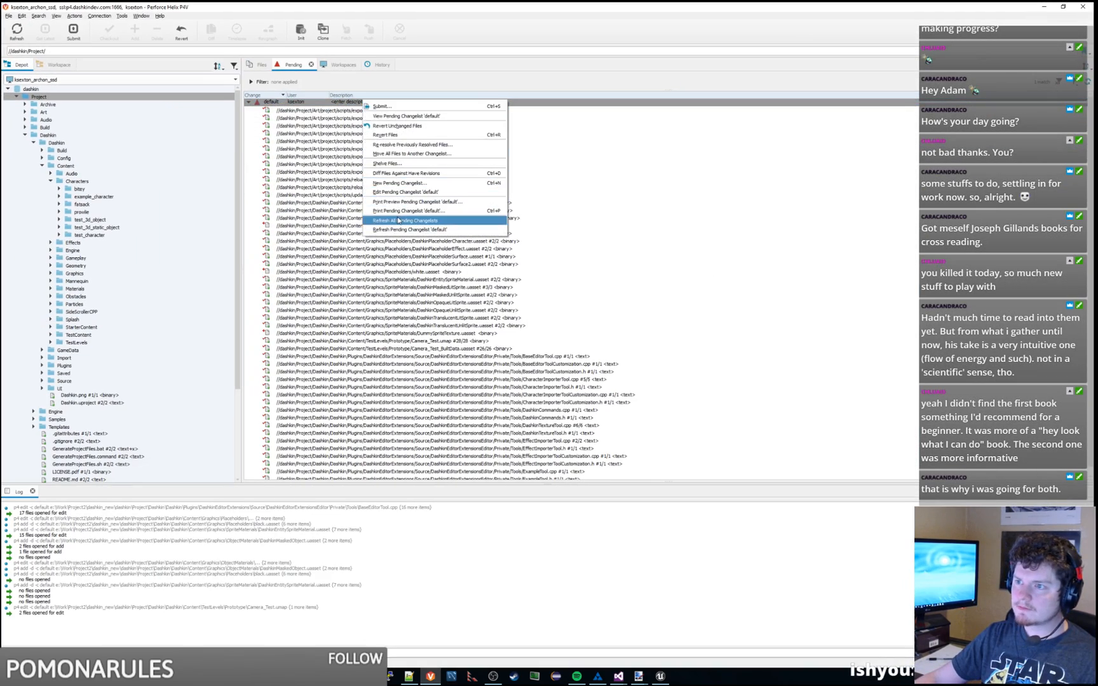
pyautogui.click(399, 221)
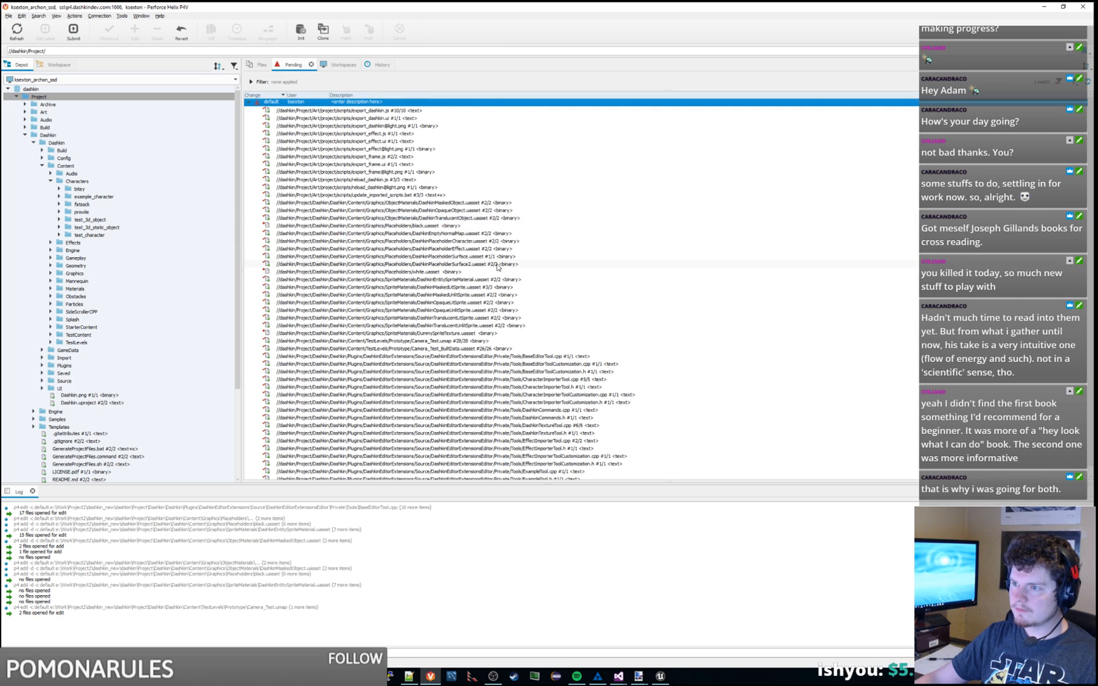
# Step: Review default changelist files like DashkinMaskedObject.uasset and Camera_Test.umap, then return to Unreal
pyautogui.click(458, 203)
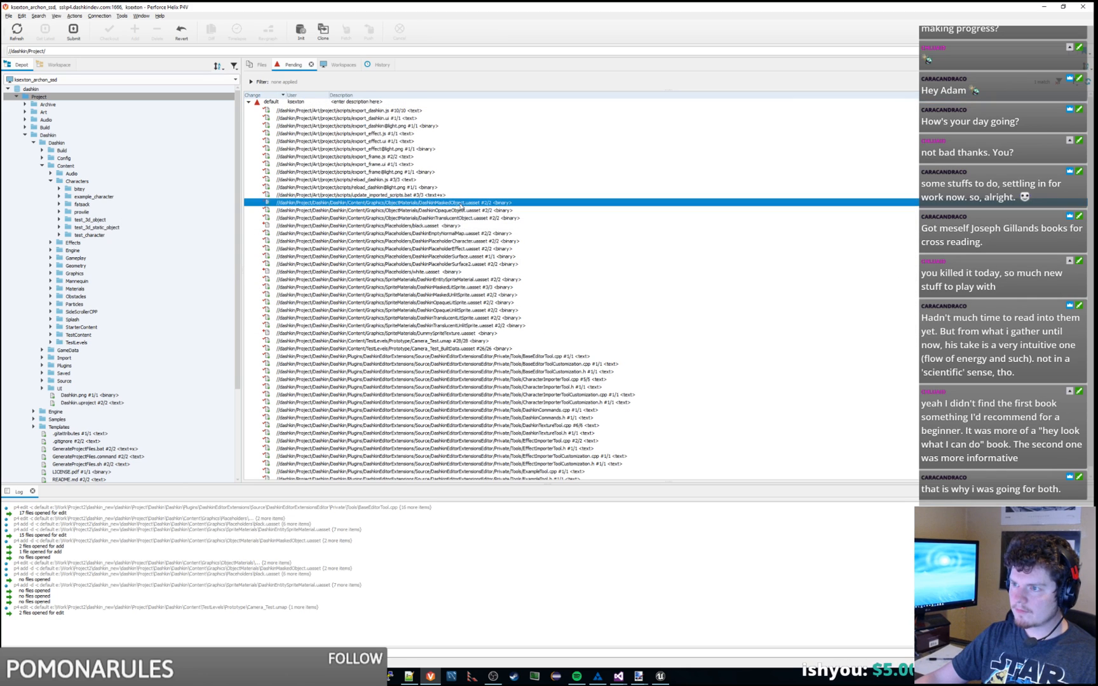
pyautogui.scroll(-1, 484, 270)
pyautogui.click(477, 273)
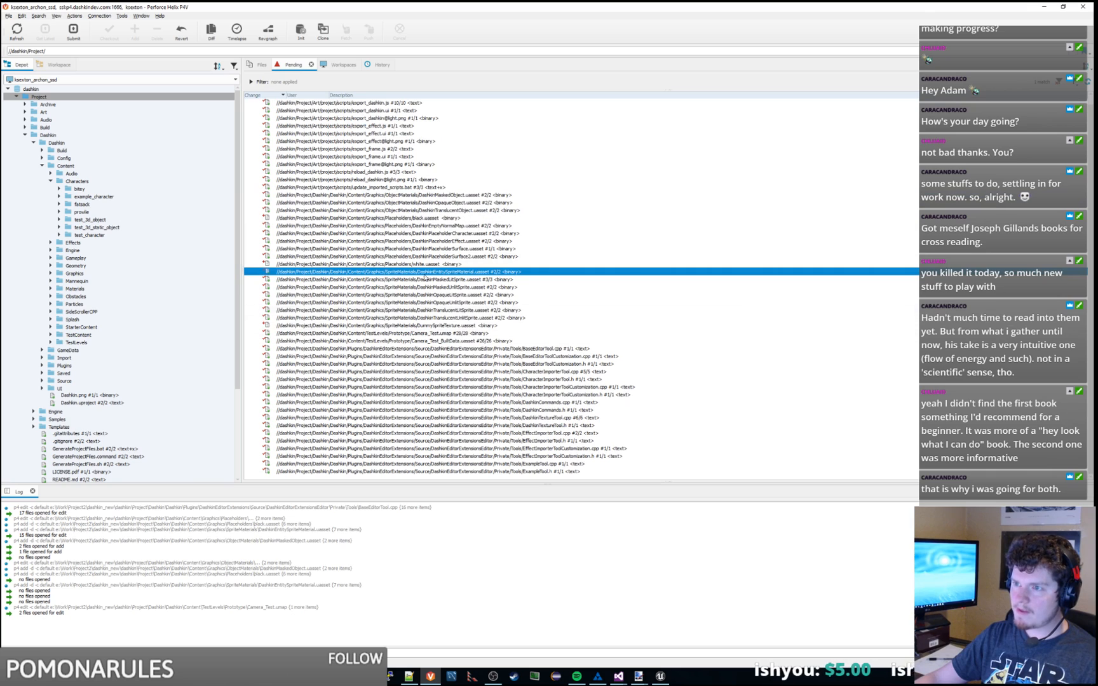
pyautogui.click(406, 195)
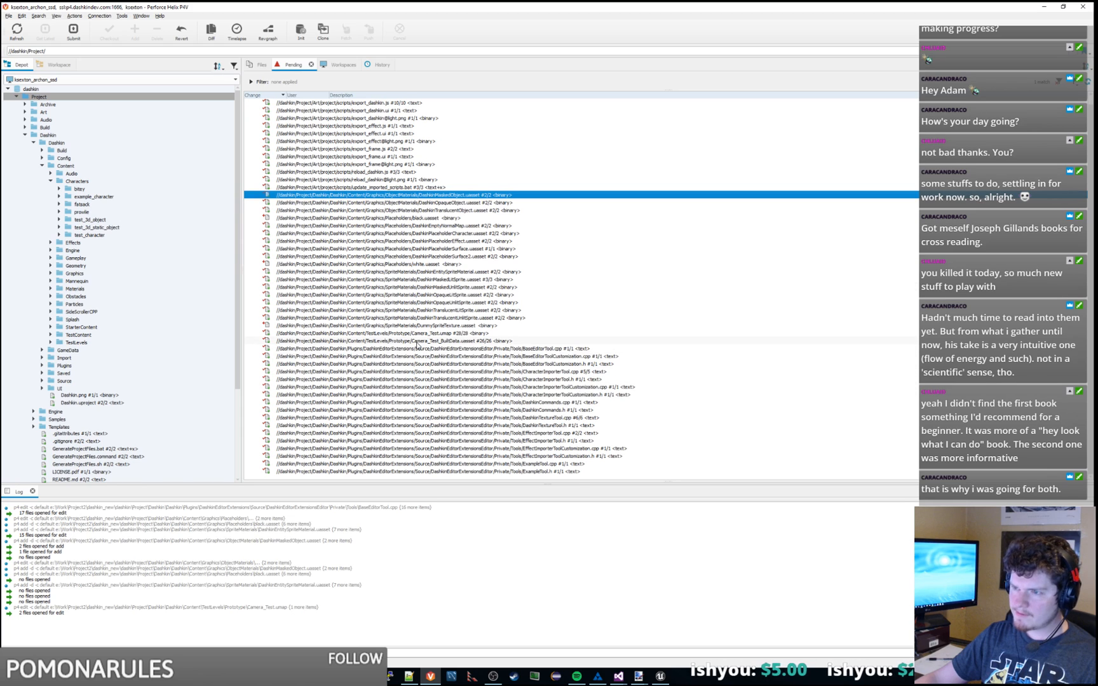
pyautogui.scroll(1, 417, 345)
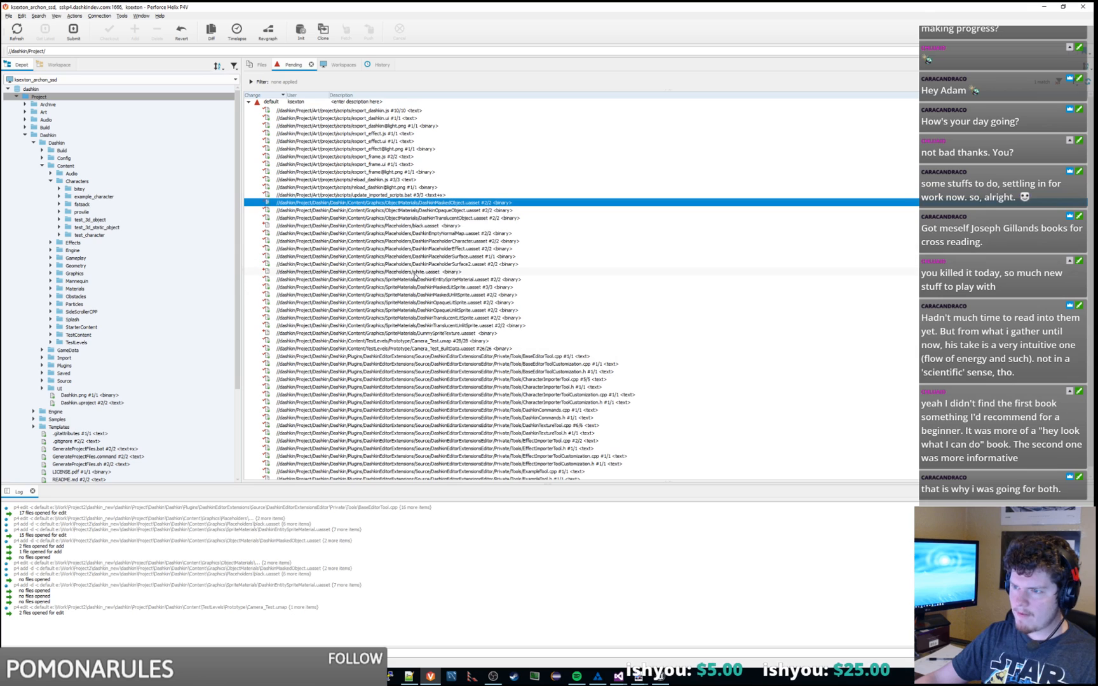
pyautogui.click(447, 281)
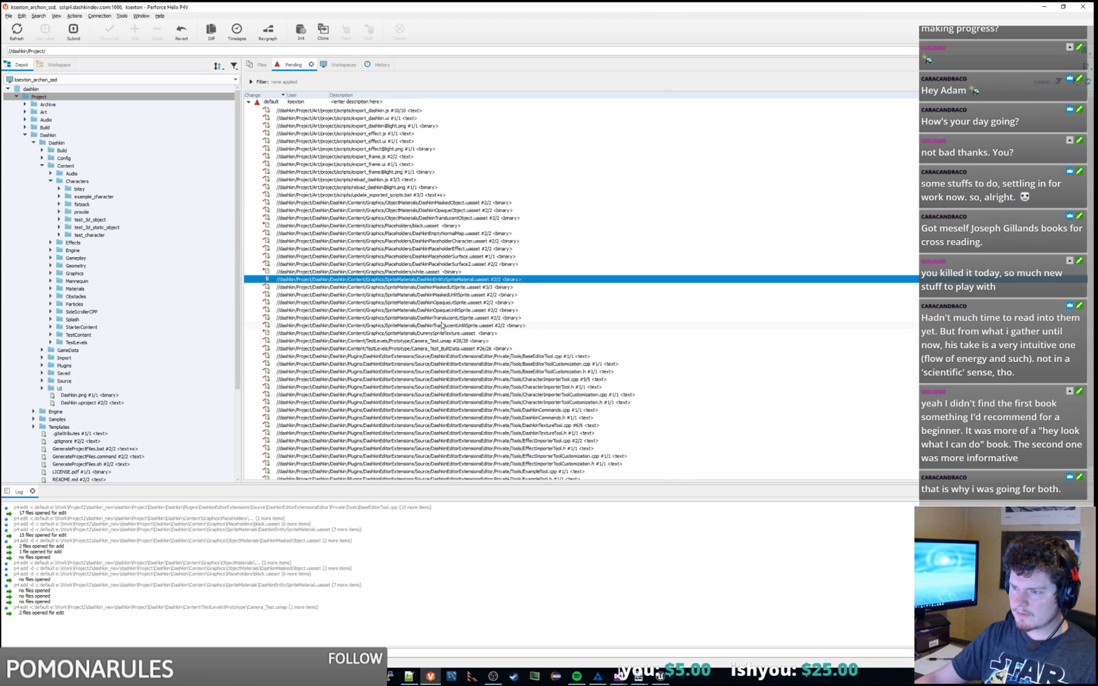
pyautogui.click(443, 325)
pyautogui.click(444, 333)
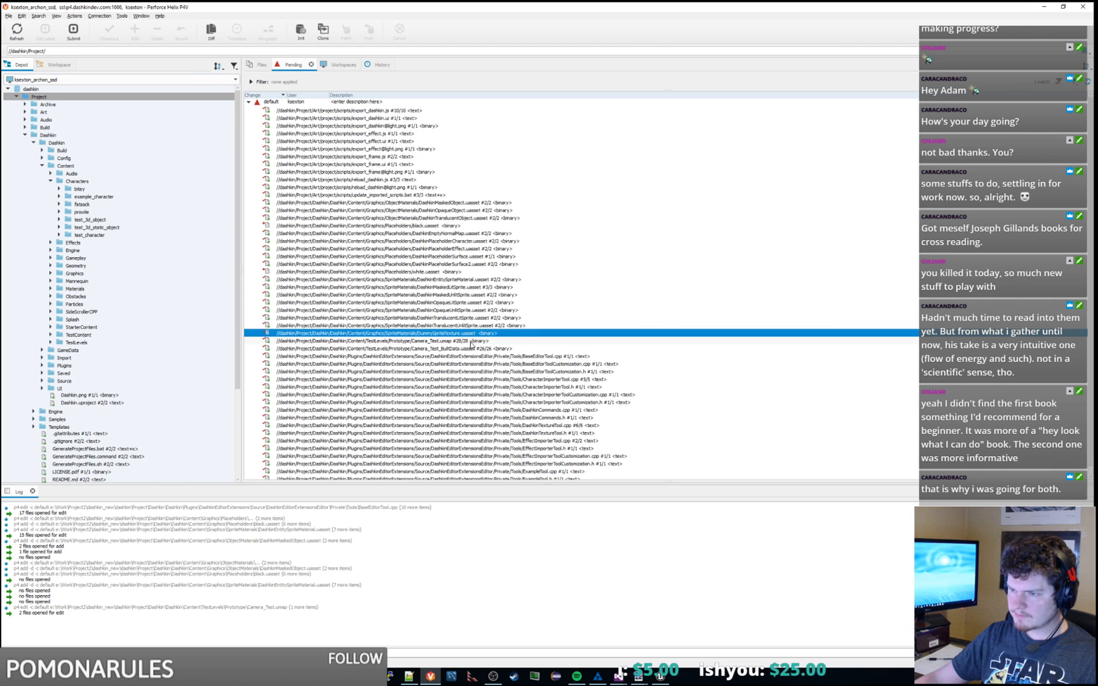
pyautogui.click(471, 343)
pyautogui.click(479, 347)
pyautogui.click(1044, 7)
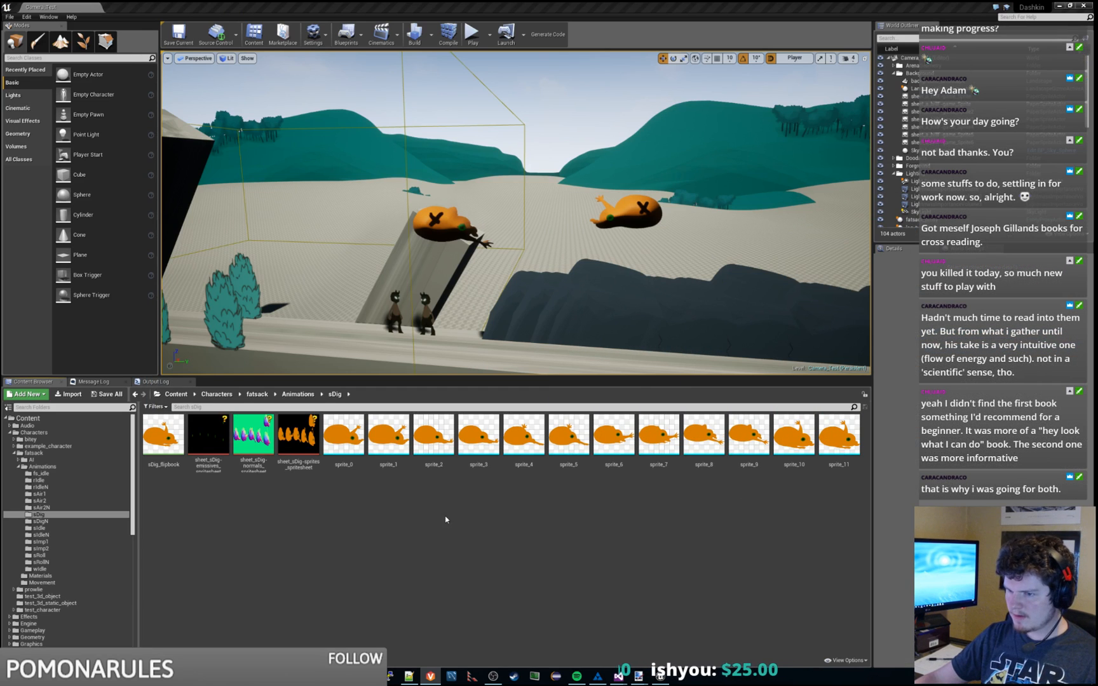
# Step: Select the sDig assets from sDig_flipbook through sprite_11 and save them
pyautogui.click(344, 435)
pyautogui.click(156, 438)
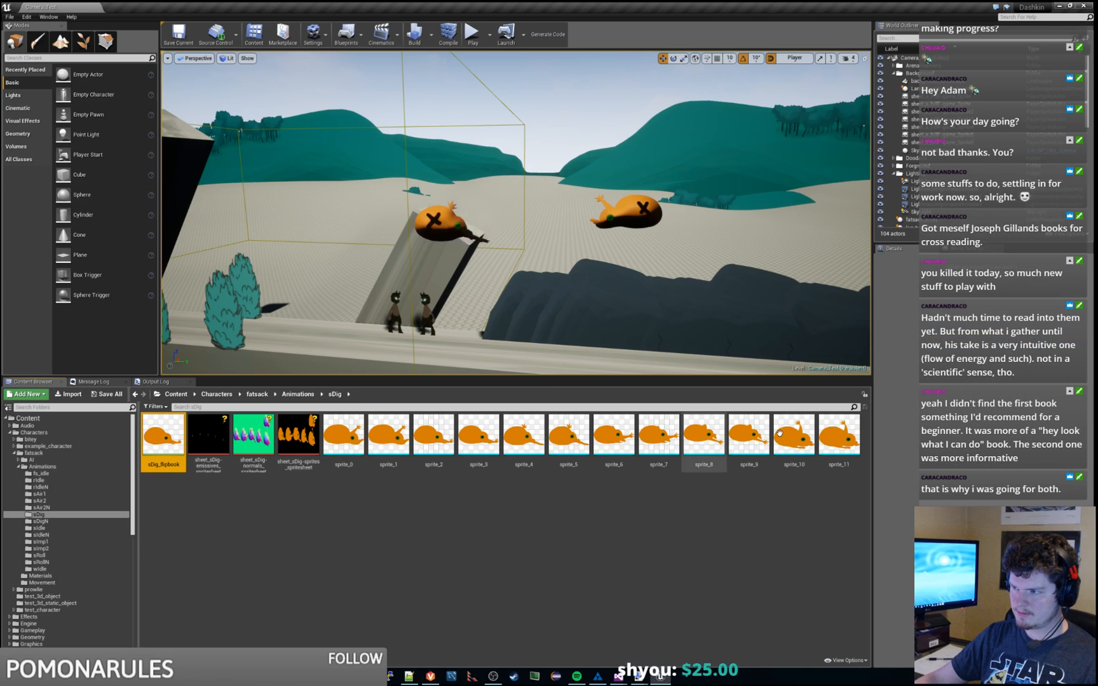
pyautogui.keyDown('shift'); pyautogui.click(838, 436); pyautogui.keyUp('shift')
pyautogui.hotkey('ctrl', 's')
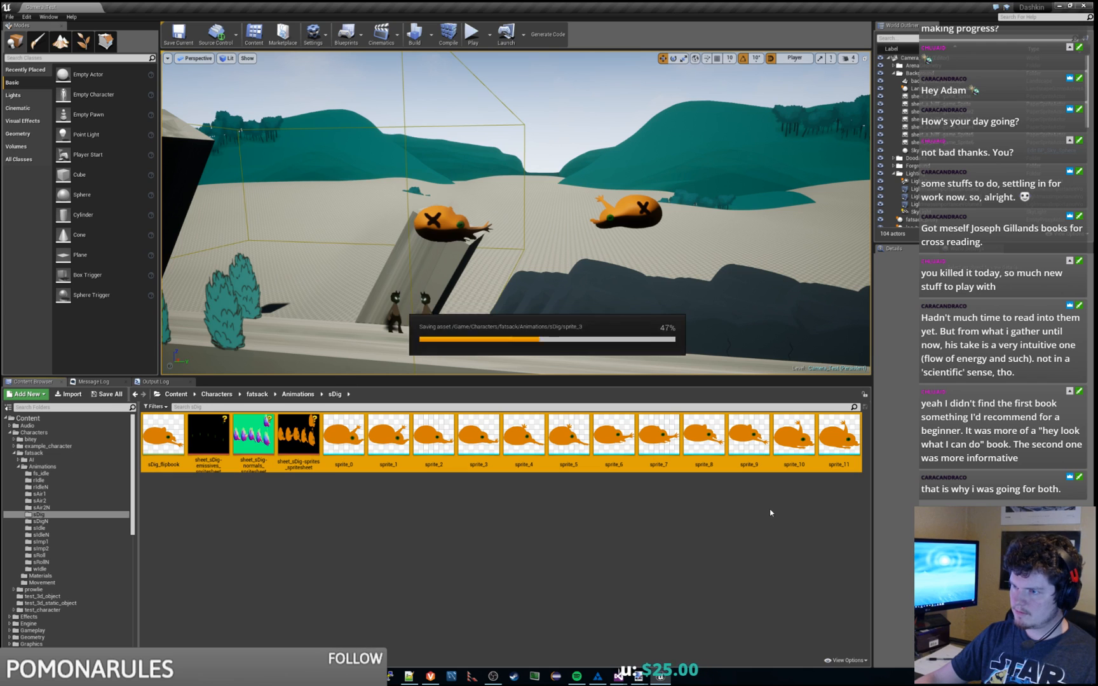
# Step: Check out sprite_4 from source control
pyautogui.click(669, 508)
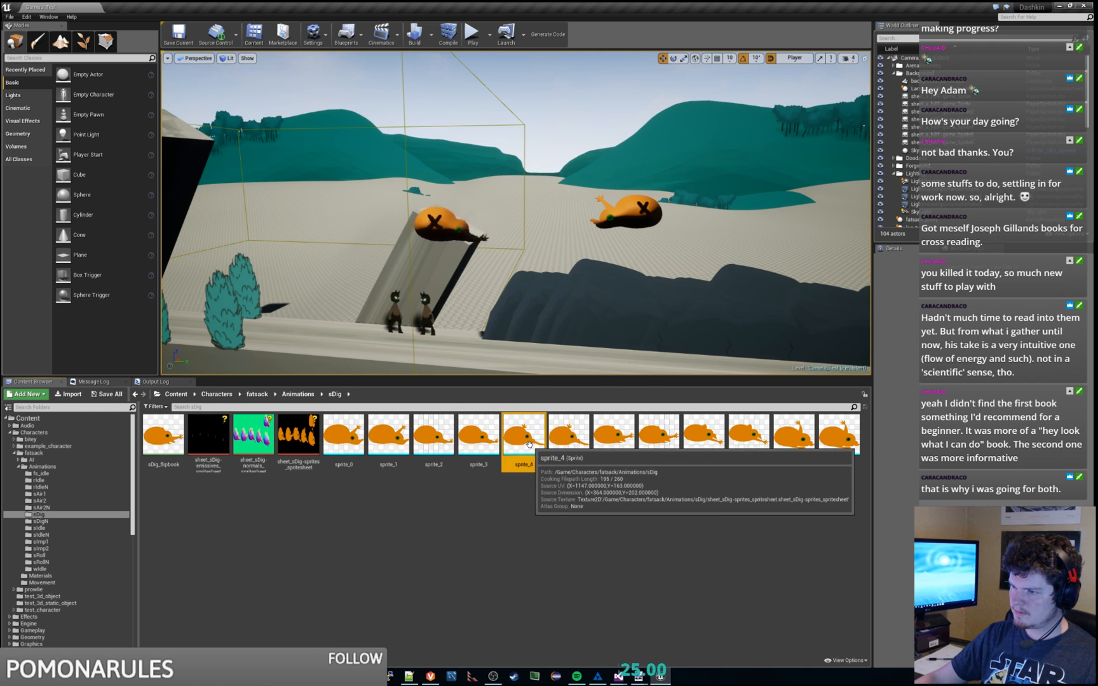
pyautogui.rightClick(530, 446)
pyautogui.moveTo(594, 637)
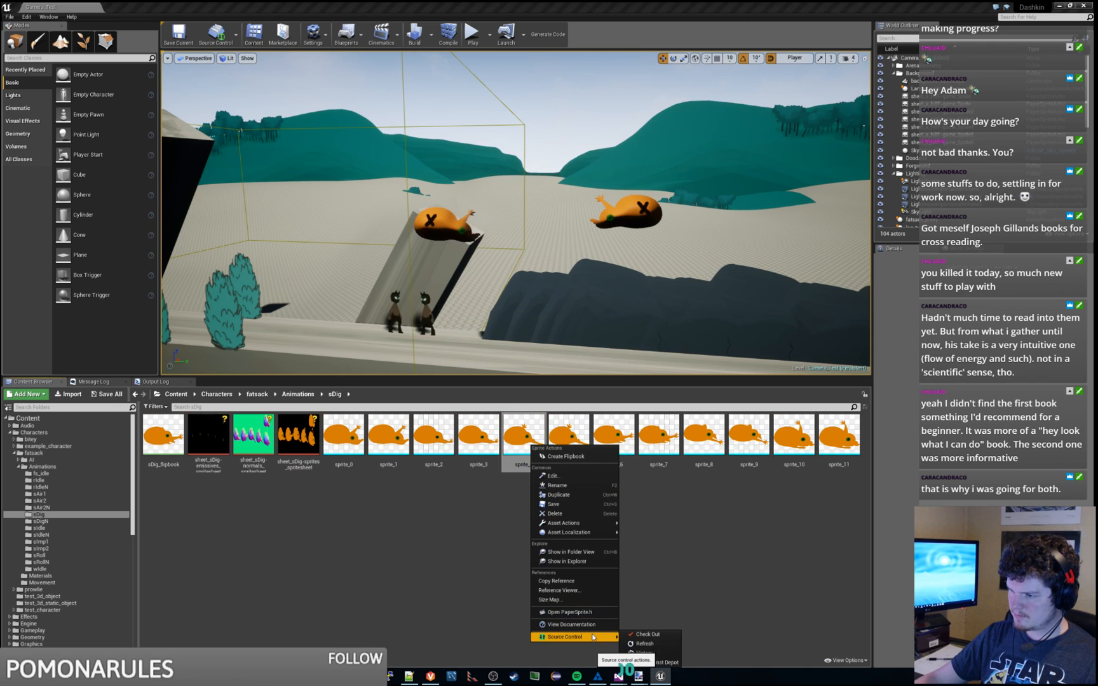
pyautogui.click(677, 635)
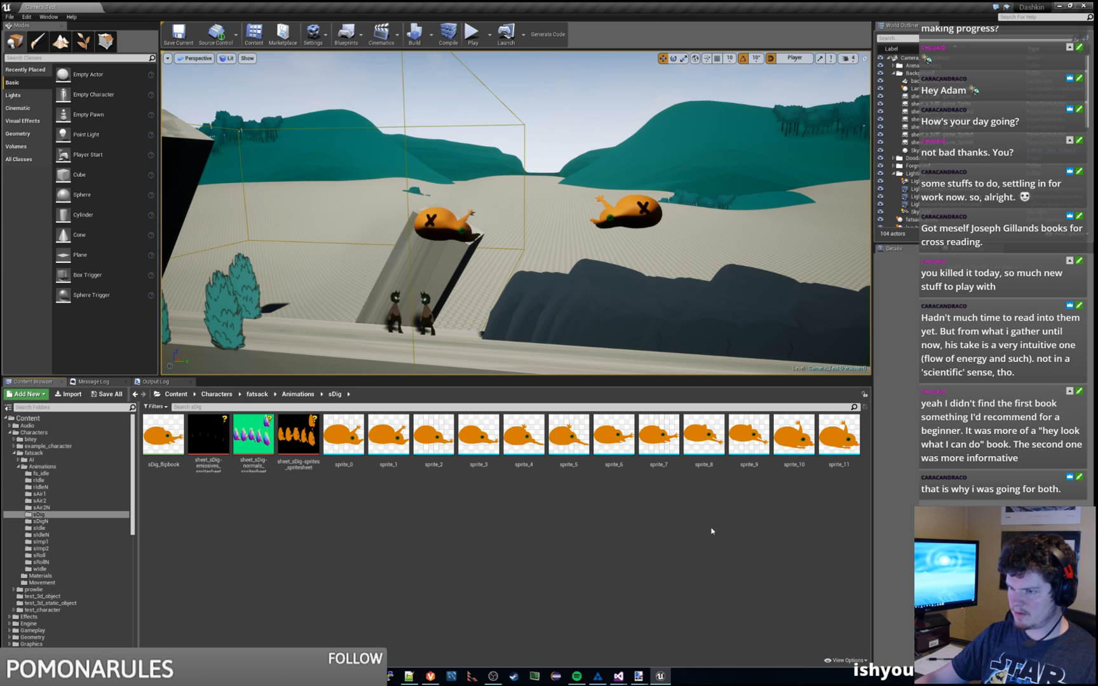
# Step: Check out all sDig assets from sDig_flipbook to sprite_11, dismissing the check-out failure message
pyautogui.click(163, 435)
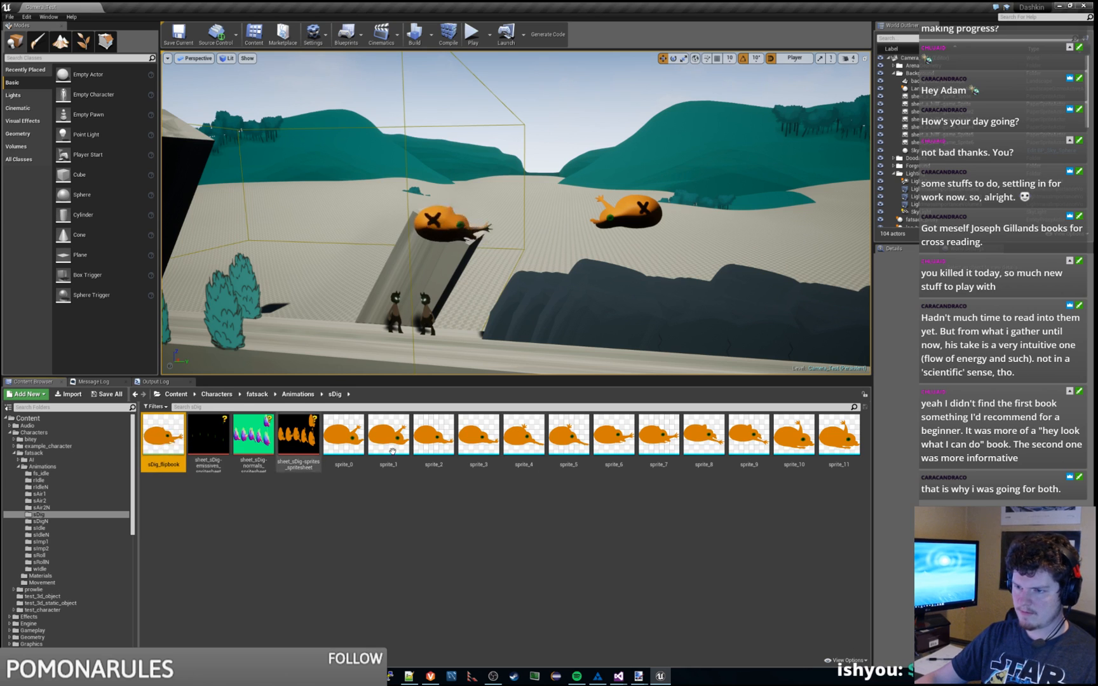
pyautogui.rightClick(846, 432)
pyautogui.click(830, 455)
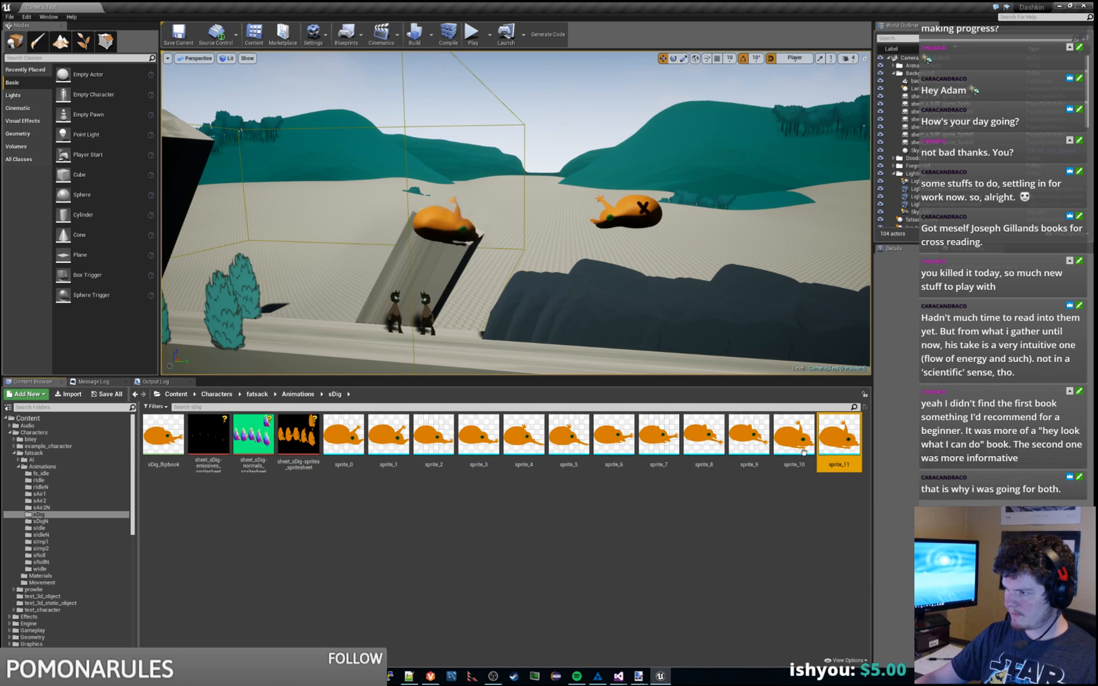
pyautogui.keyDown('shift'); pyautogui.click(171, 434); pyautogui.keyUp('shift')
pyautogui.rightClick(173, 432)
pyautogui.moveTo(239, 581)
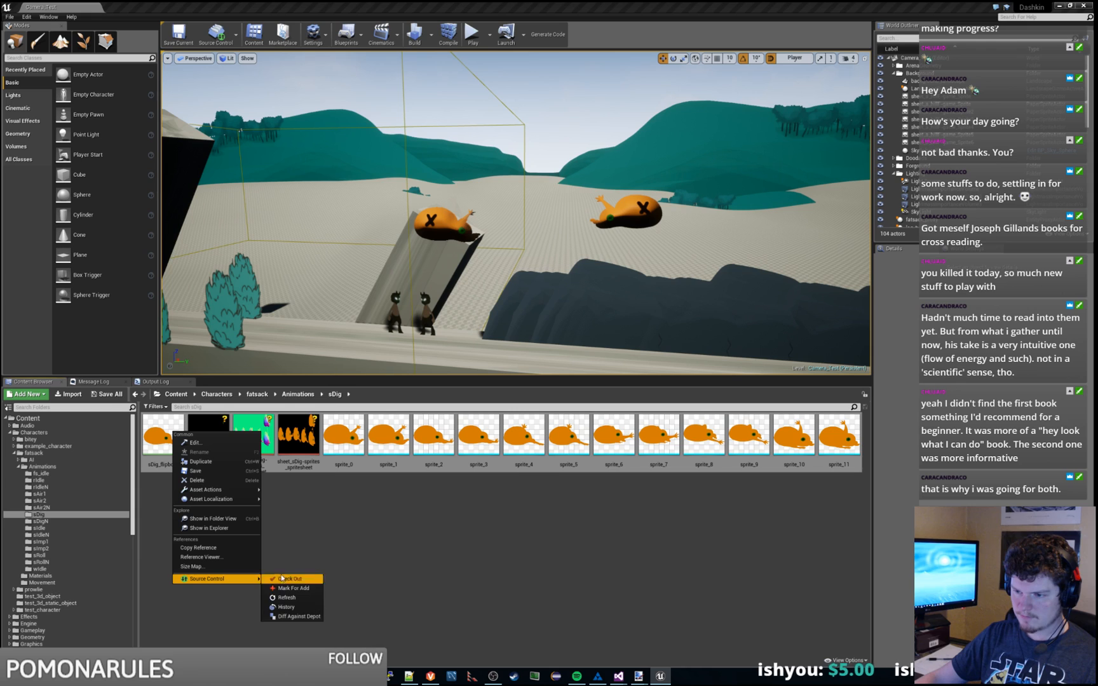
pyautogui.click(307, 583)
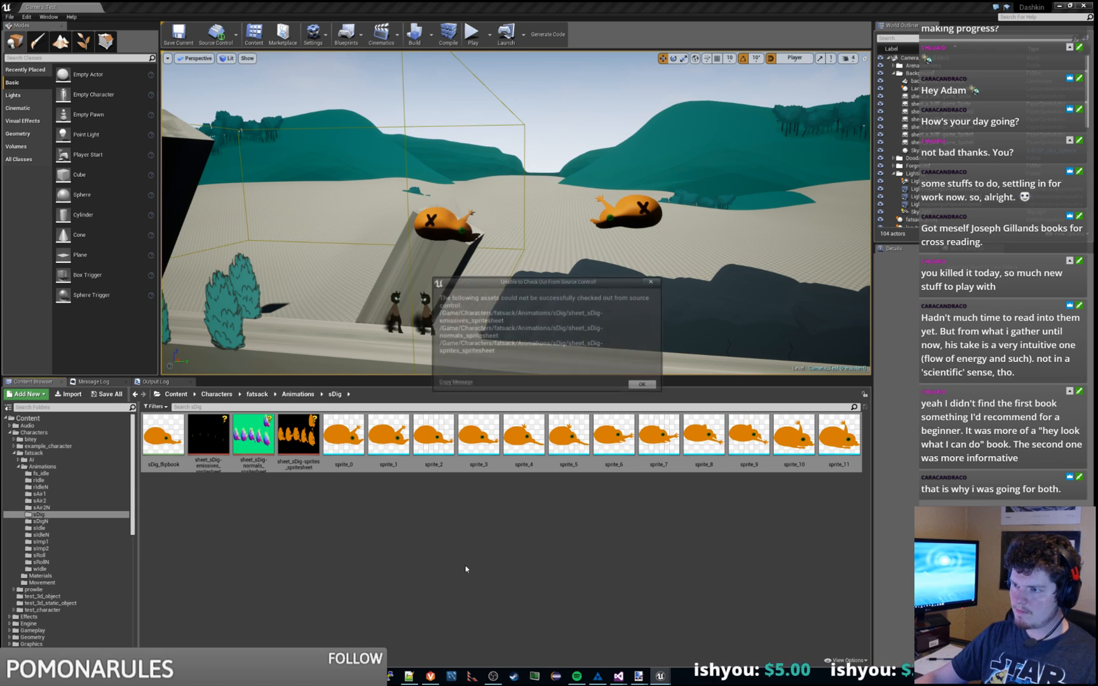
pyautogui.click(643, 386)
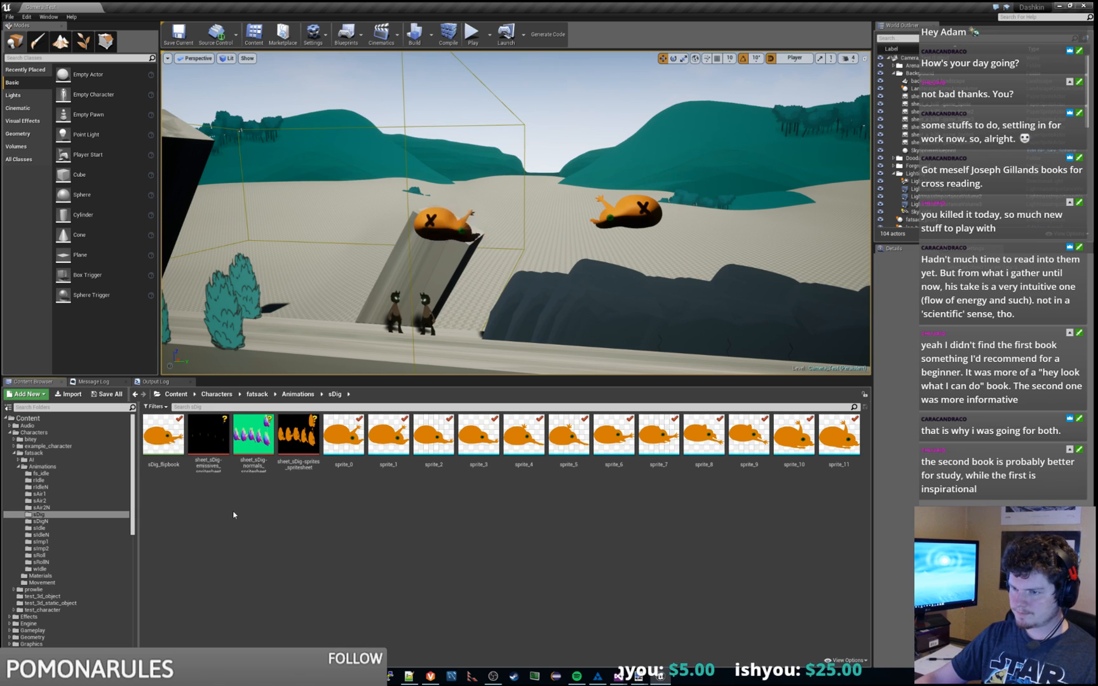
# Step: Mark the three sDig spritesheets, including emissives and sheet_sDig-sprites, for add in source control
pyautogui.click(209, 438)
pyautogui.keyDown('shift'); pyautogui.click(306, 455); pyautogui.keyUp('shift')
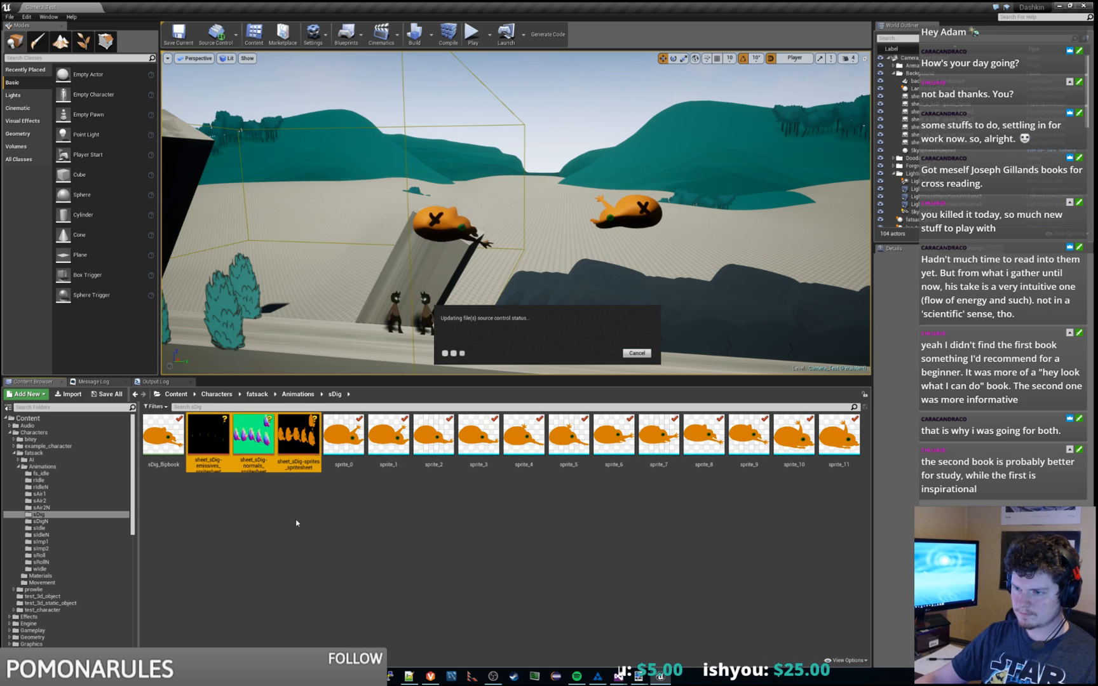
pyautogui.click(299, 438)
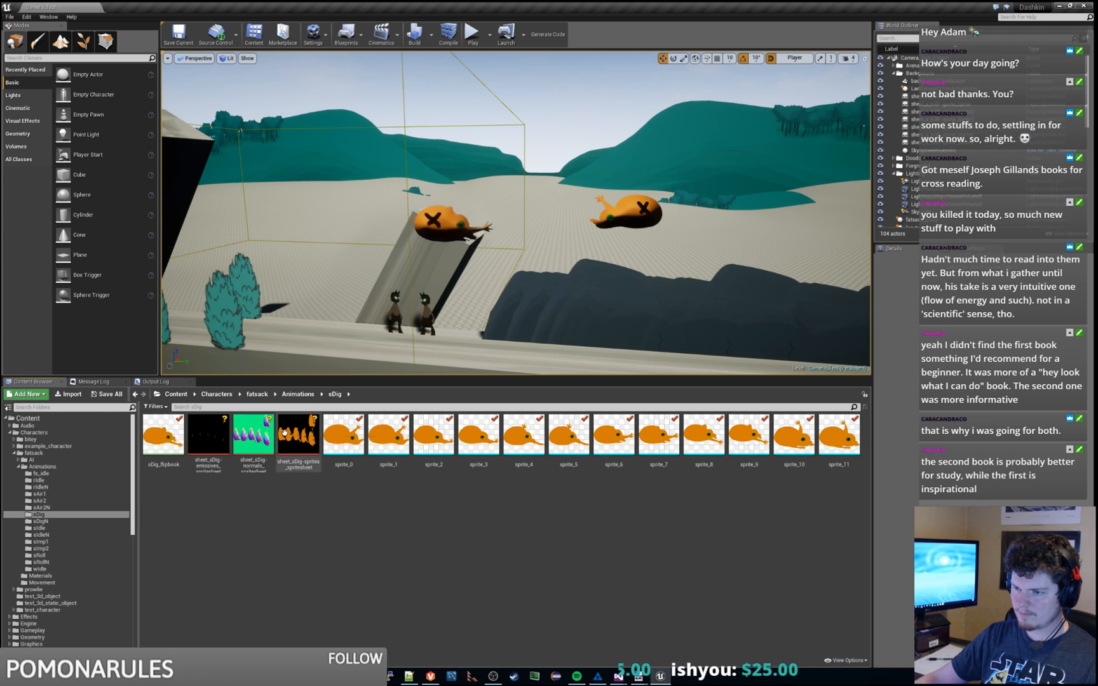
pyautogui.keyDown('shift'); pyautogui.click(219, 432); pyautogui.keyUp('shift')
pyautogui.rightClick(219, 433)
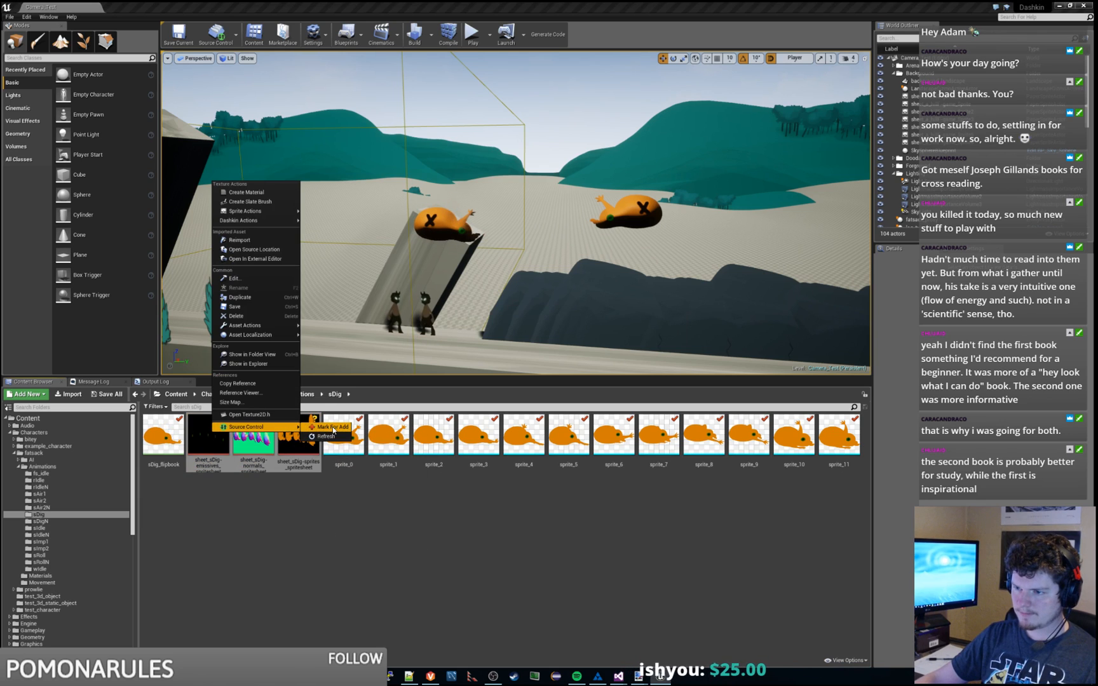
pyautogui.click(391, 450)
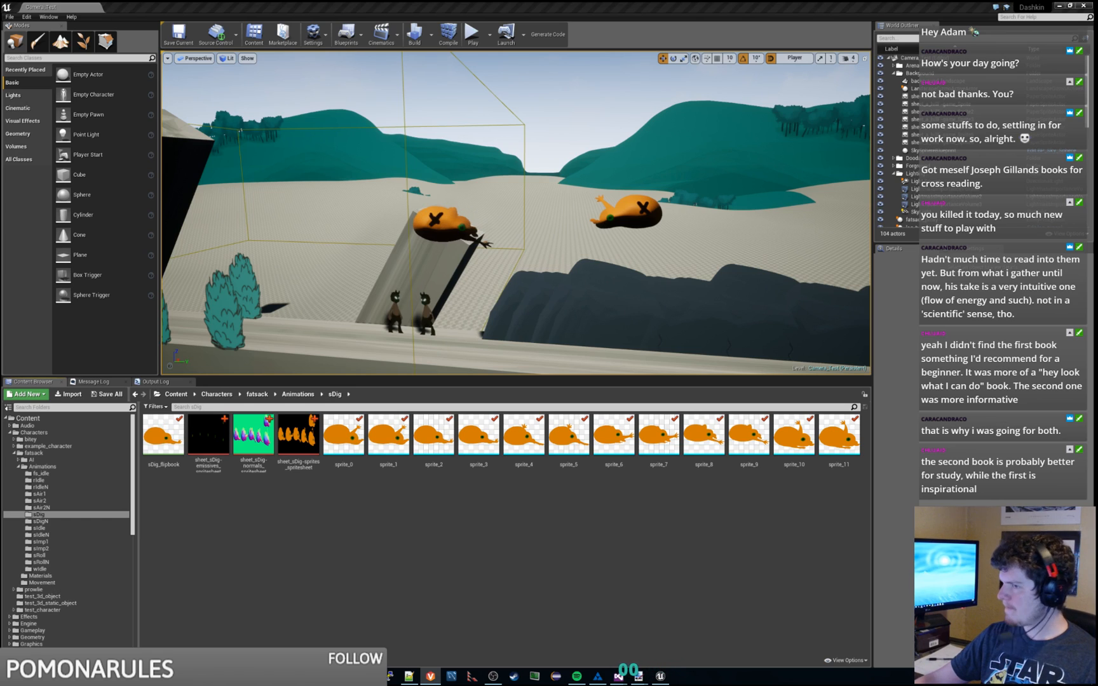
pyautogui.moveTo(633, 240)
pyautogui.mouseDown(button='right')
pyautogui.moveTo(661, 241)
pyautogui.moveTo(635, 240)
pyautogui.moveTo(649, 240)
pyautogui.moveTo(649, 219)
pyautogui.moveTo(640, 233)
pyautogui.mouseUp(button='right')
pyautogui.press('s')
pyautogui.press('d')
pyautogui.press('w')
pyautogui.press('d')
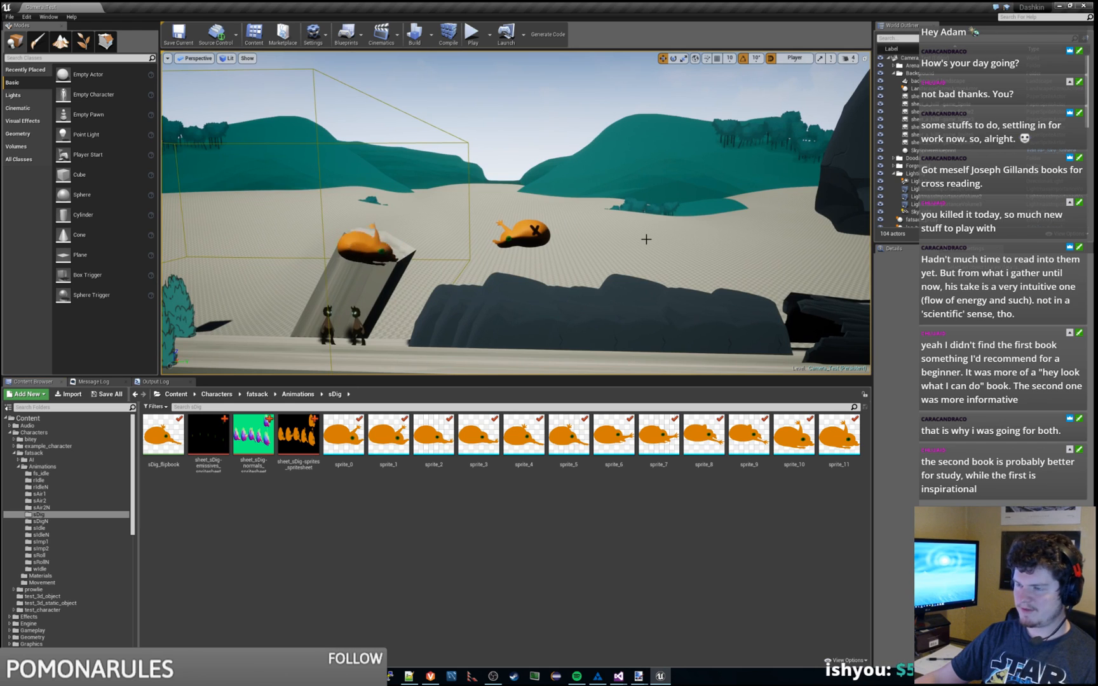
pyautogui.moveTo(647, 240)
pyautogui.mouseDown(button='right')
pyautogui.moveTo(634, 247)
pyautogui.moveTo(675, 238)
pyautogui.moveTo(644, 240)
pyautogui.mouseUp(button='right')
pyautogui.press('s')
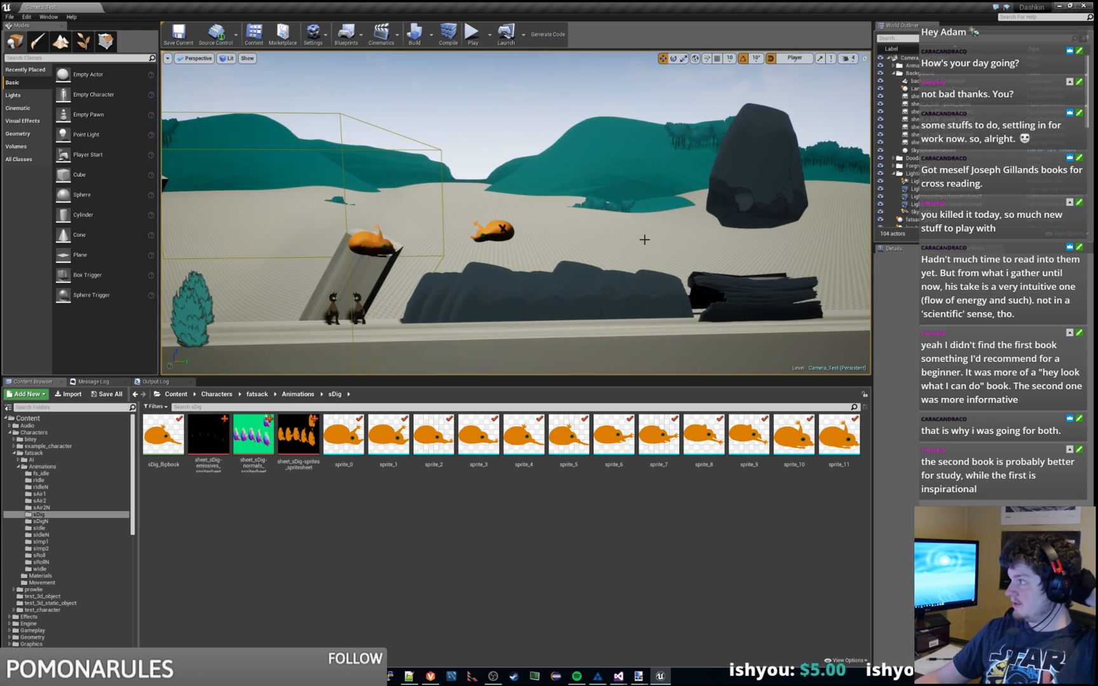
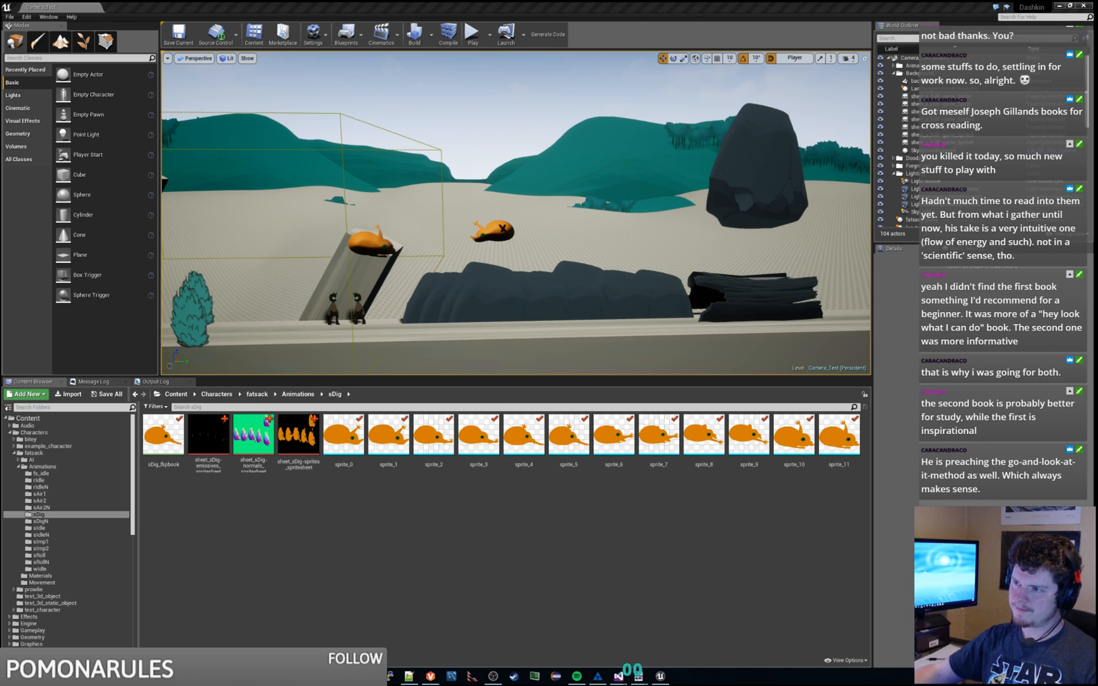
# Step: Fly the viewport around the level to inspect the hills, characters and silhouettes
pyautogui.click(335, 204)
pyautogui.press('f')
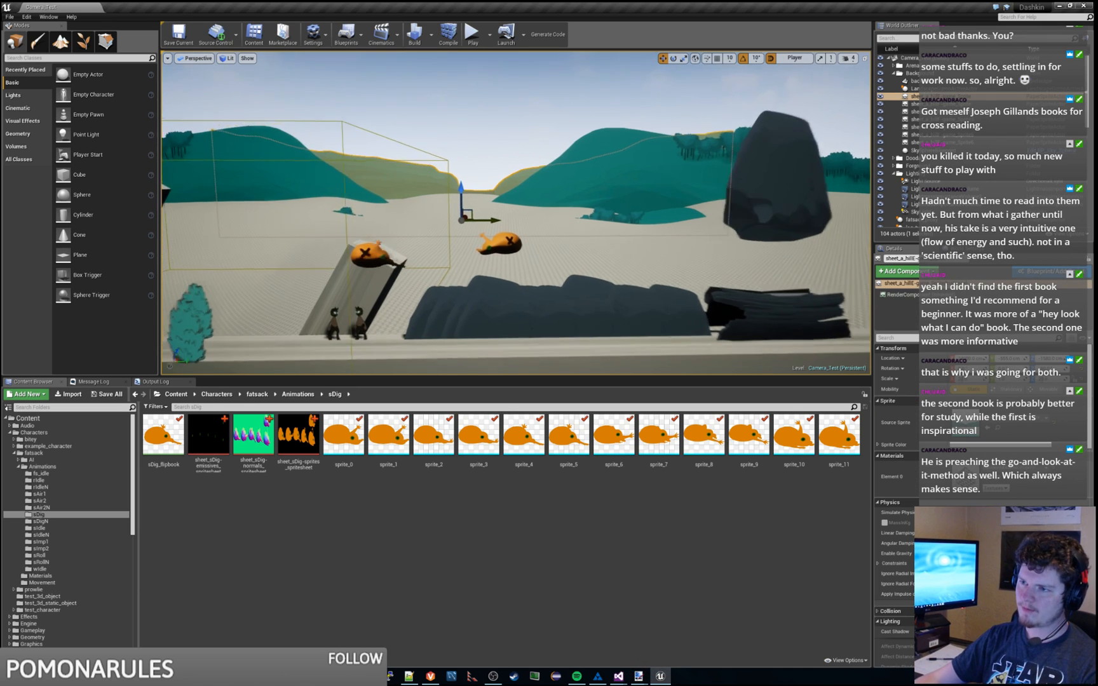
pyautogui.keyDown('alt'); pyautogui.moveTo(516, 213); pyautogui.dragTo(438, 213); pyautogui.keyUp('alt')
pyautogui.press('a')
pyautogui.moveTo(516, 213); pyautogui.dragTo(544, 213, button='right')
pyautogui.press('w')
pyautogui.press('w')
pyautogui.press('w')
pyautogui.press('s')
pyautogui.moveTo(173, 89); pyautogui.dragTo(541, 207, button='right')
pyautogui.press('w')
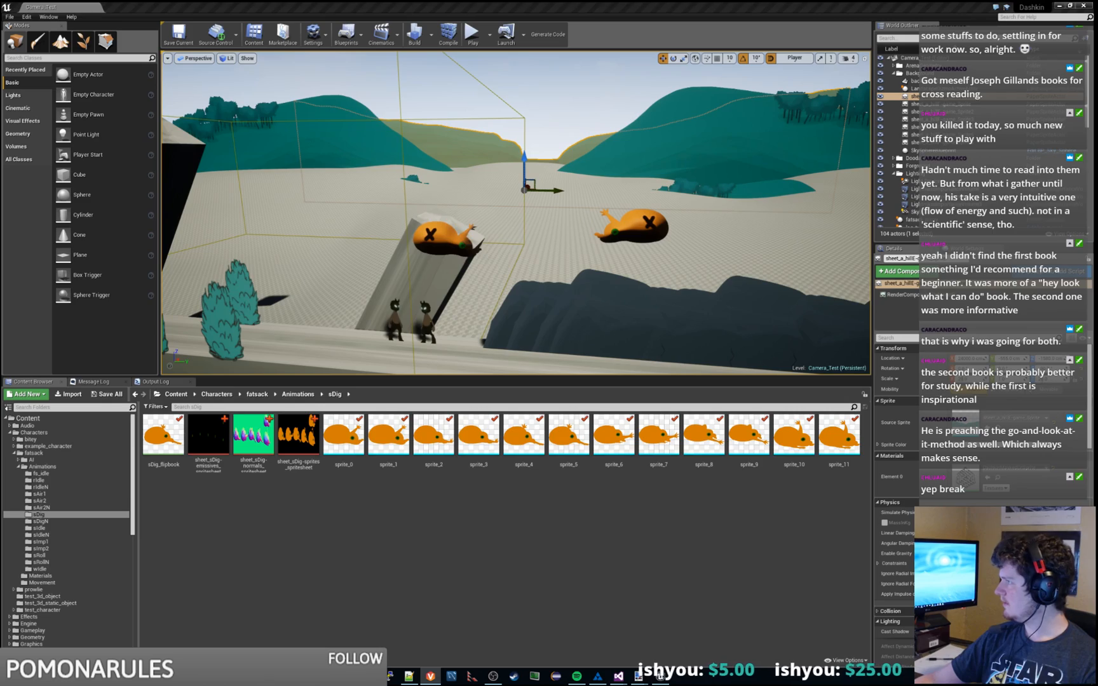
# Step: Submit the default changelist as 'ENG : WIP on import pipeline, normals, materials with emissive m…' (change 170)
pyautogui.click(431, 676)
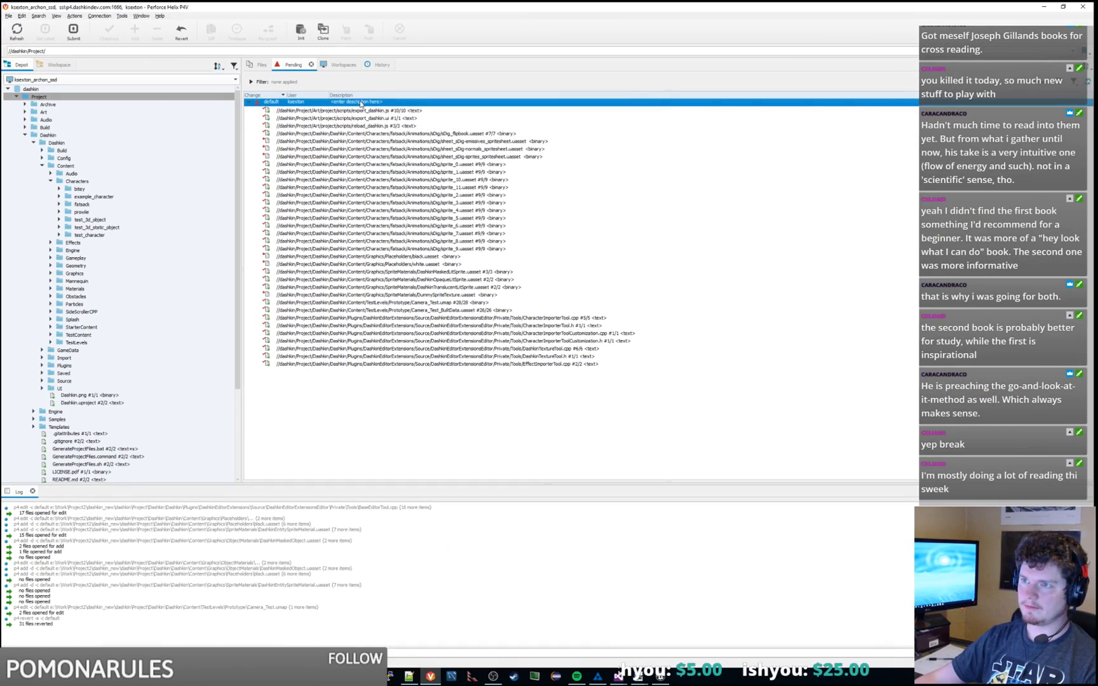
pyautogui.click(600, 679)
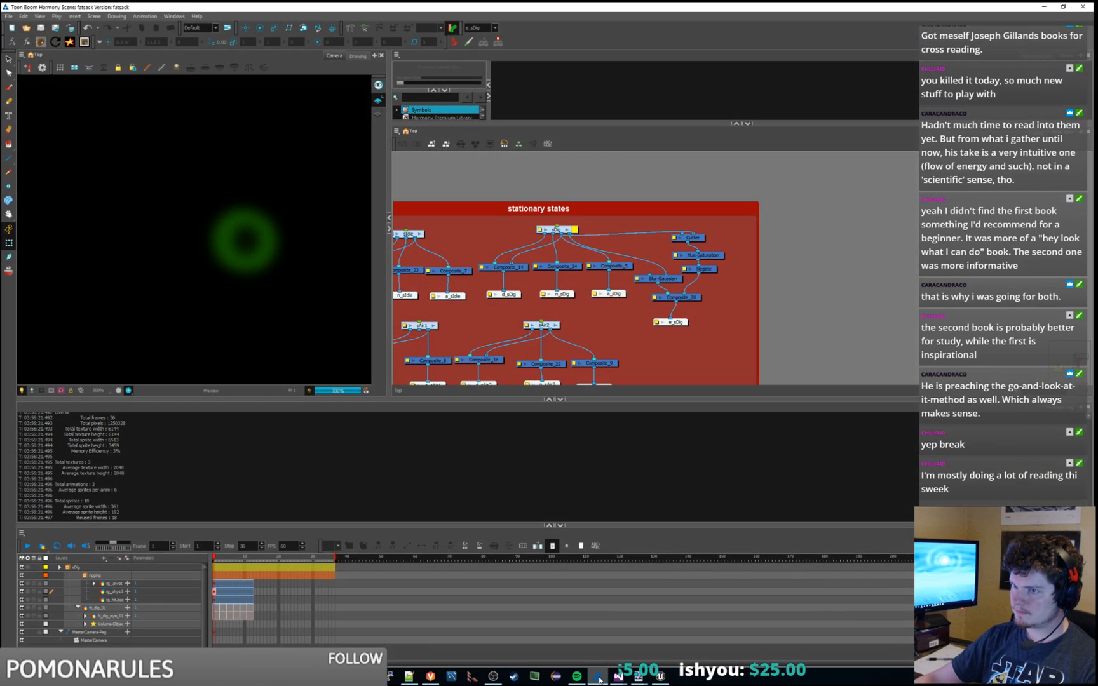
pyautogui.click(599, 680)
pyautogui.click(474, 435)
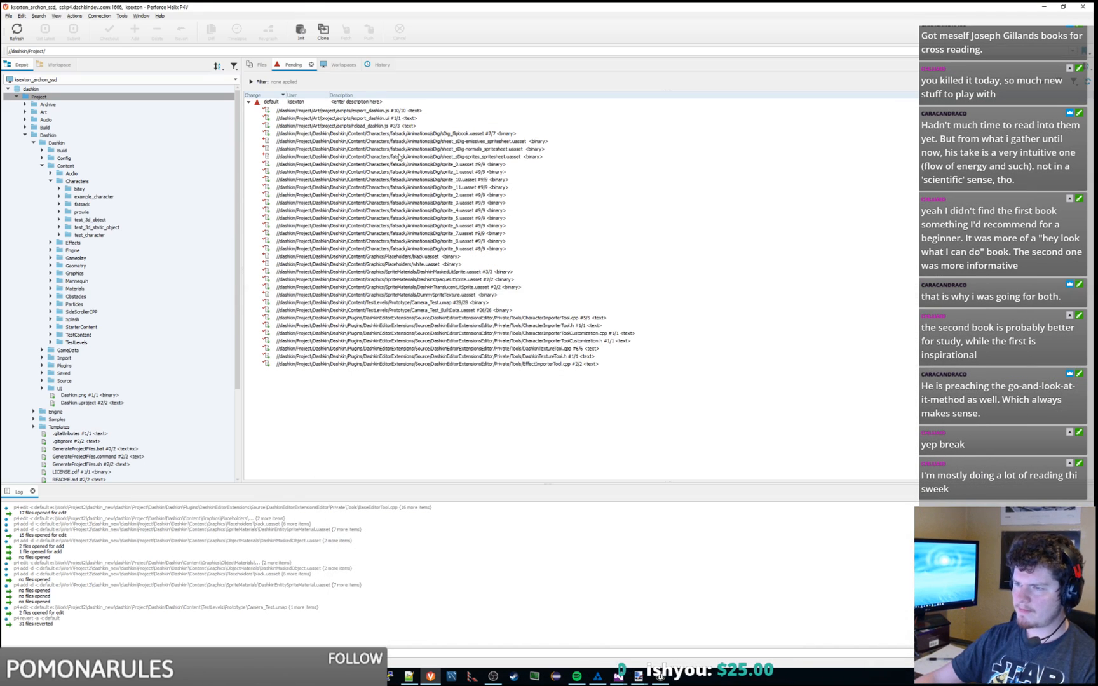
pyautogui.click(360, 102)
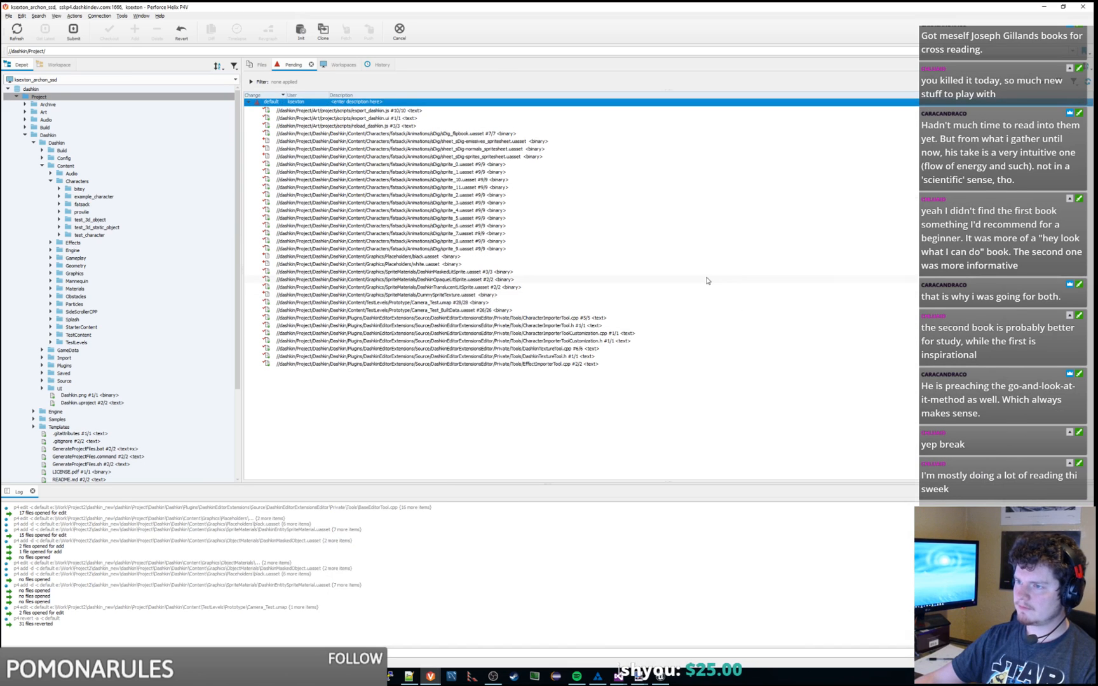
pyautogui.hotkey('ctrl', 's')
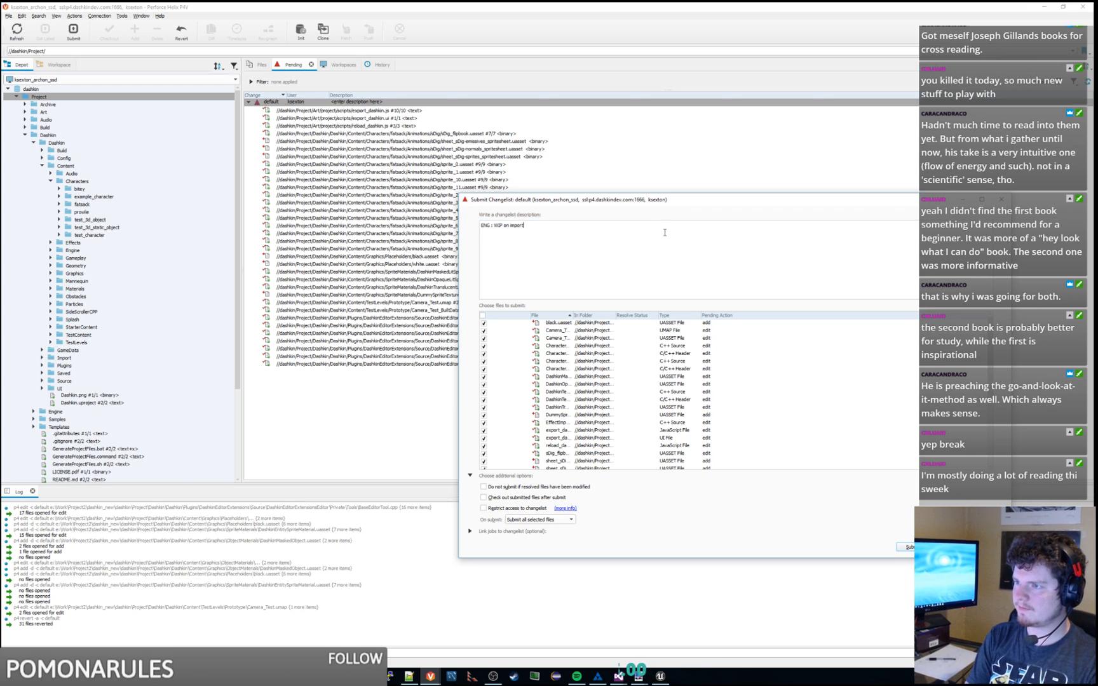
pyautogui.write('ENG : WIP on import pipeline')
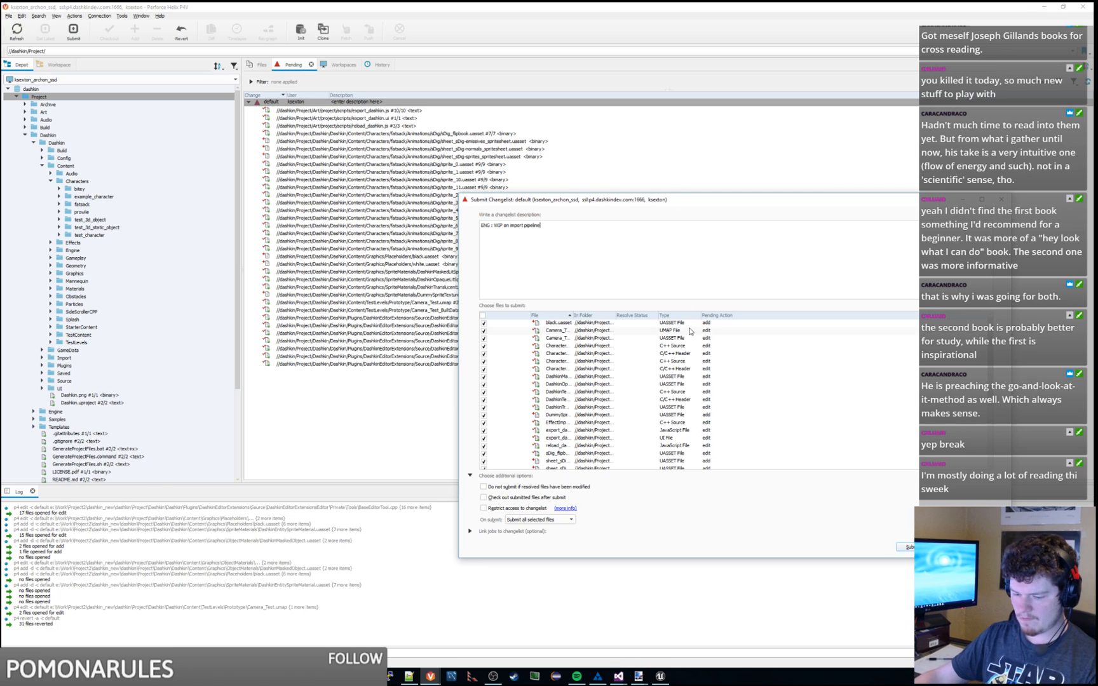
pyautogui.write(', normals, material')
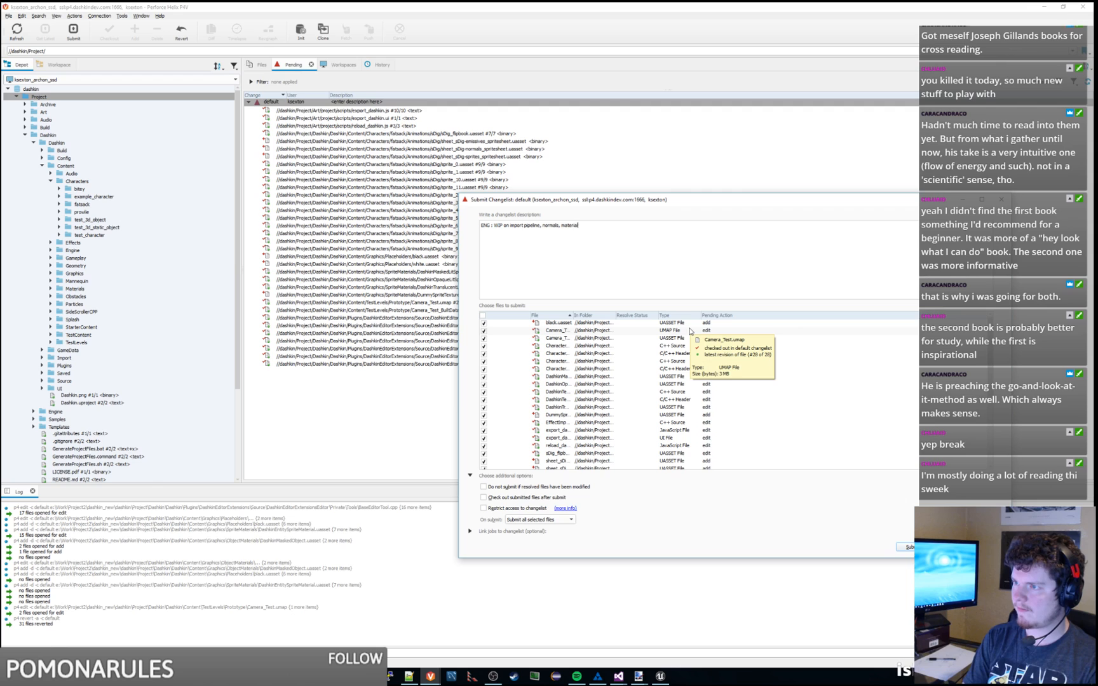
pyautogui.write('s with emissive maps and all that fun stuff')
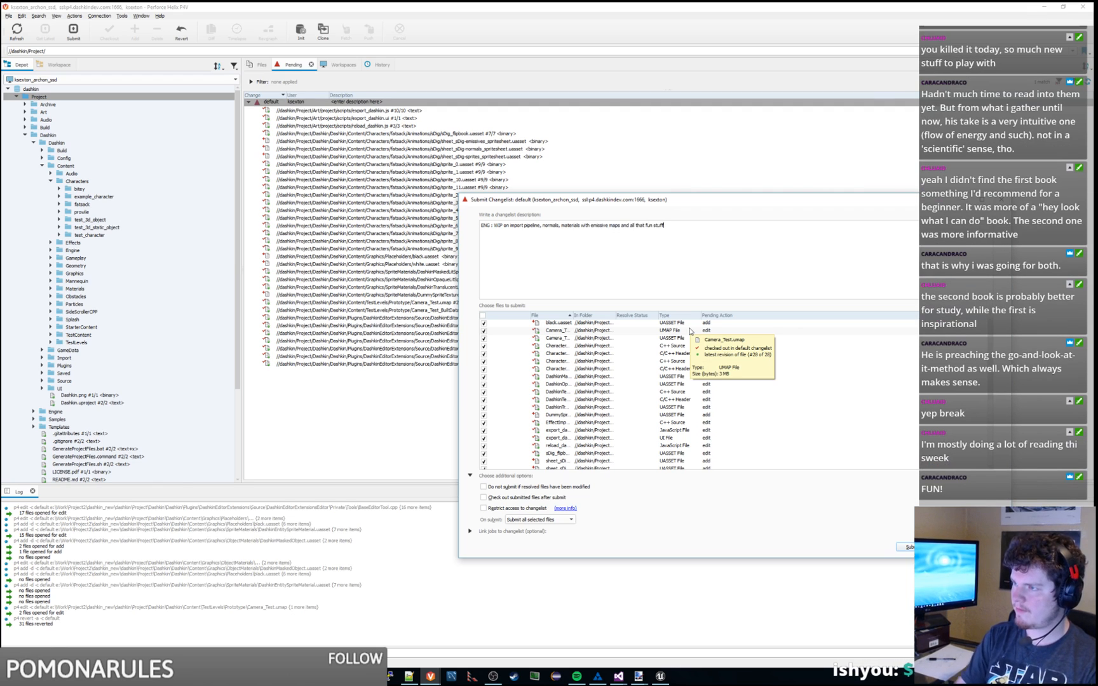
pyautogui.click(906, 547)
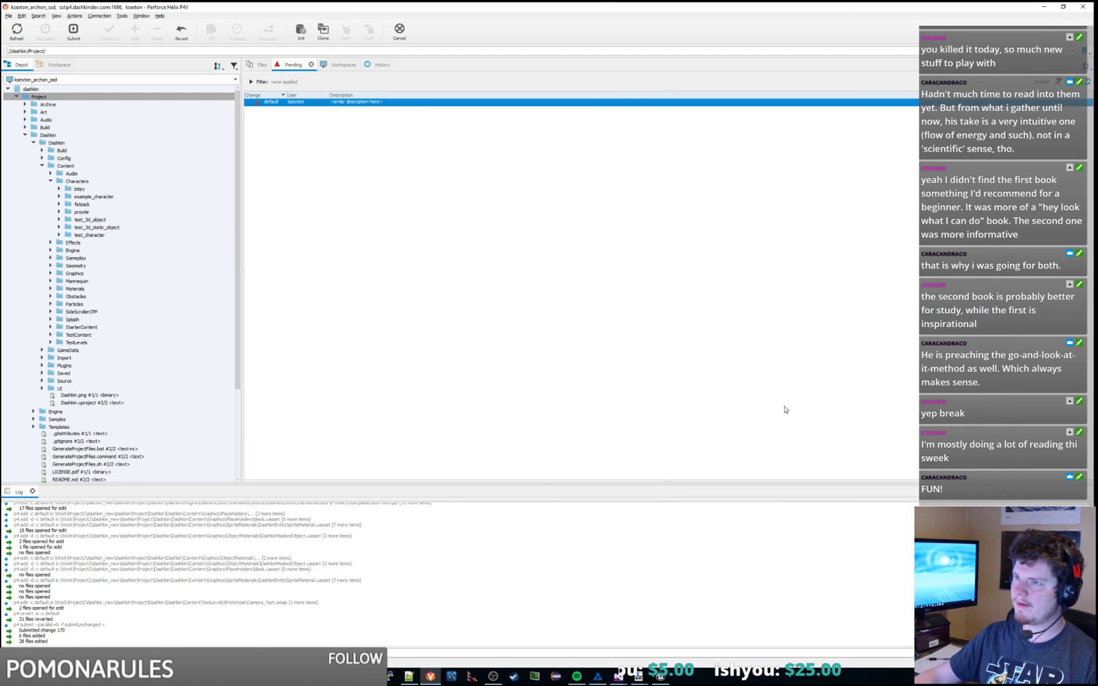
pyautogui.moveTo(591, 3); pyautogui.dragTo(1097, 235)
# Step: Undo the painted X marks on sheet_sDig-normals.png
pyautogui.click(554, 599)
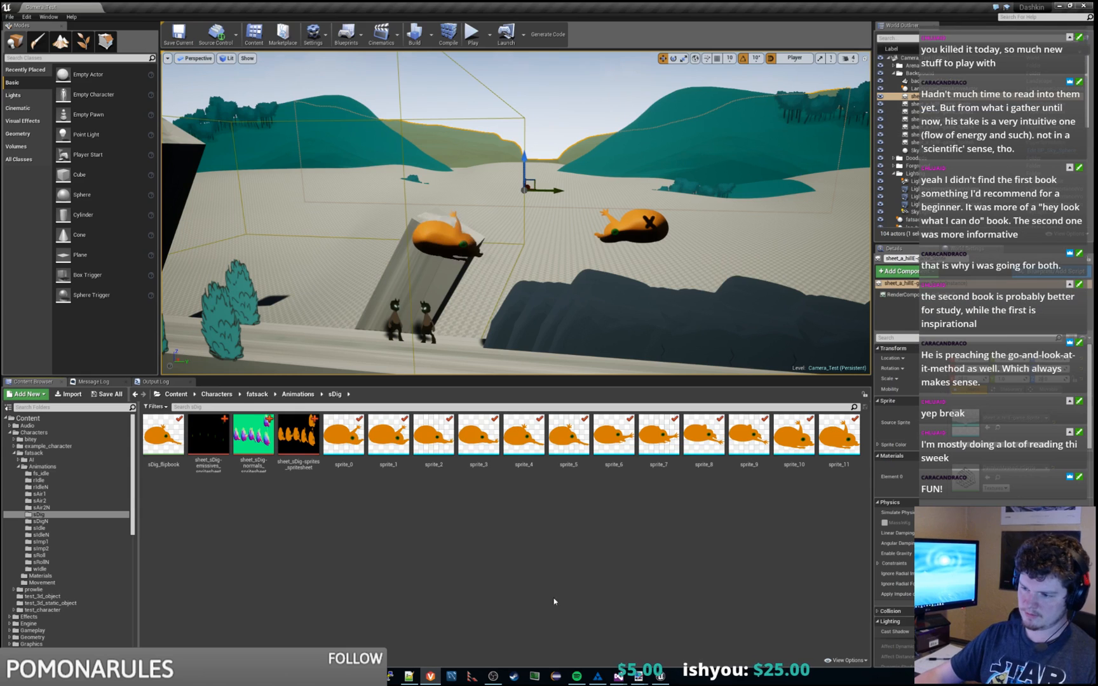
pyautogui.moveTo(643, 678)
pyautogui.click(771, 636)
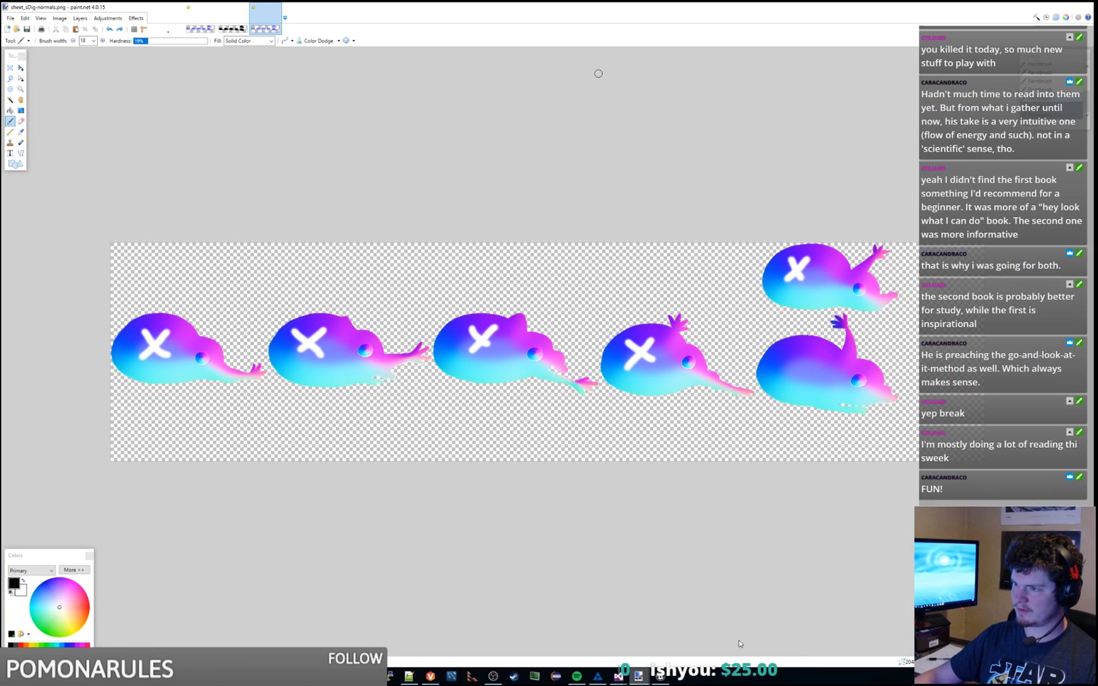
pyautogui.hotkey('ctrl', 'z')
pyautogui.hotkey('ctrl', 'z')
pyautogui.hotkey('ctrl', 'z')
pyautogui.hotkey('ctrl', 'z')
pyautogui.hotkey('ctrl', 'z')
pyautogui.hotkey('ctrl', 'z')
pyautogui.hotkey('ctrl', 'z')
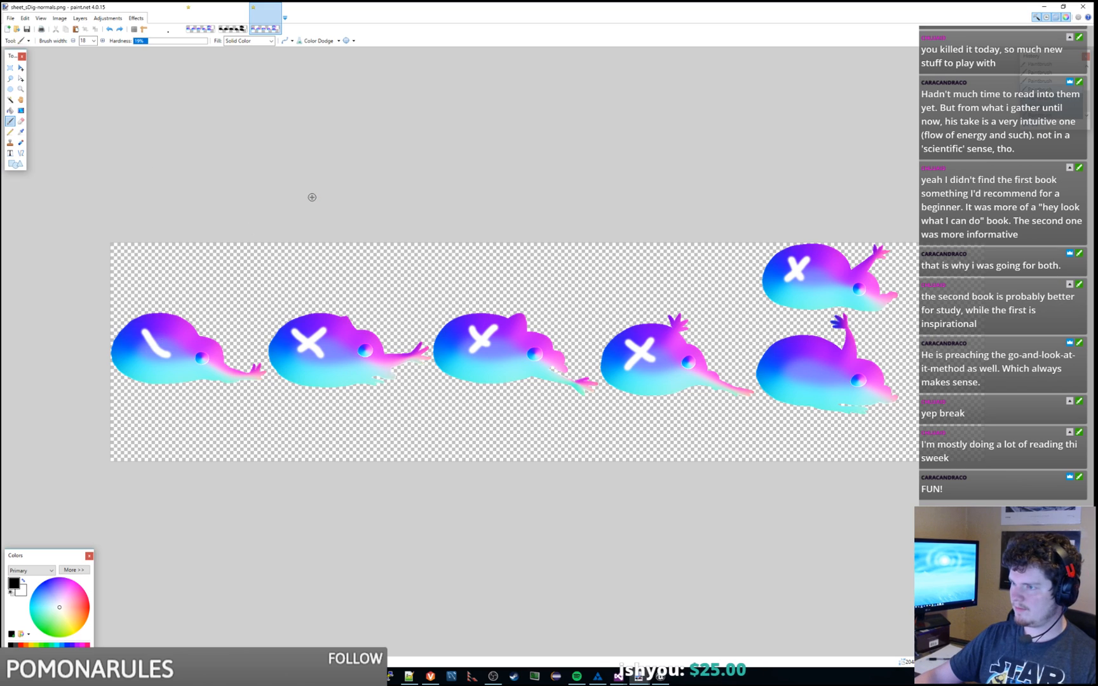
pyautogui.hotkey('ctrl', 'z')
pyautogui.hotkey('ctrl', 'z')
pyautogui.hotkey('ctrl', 'z')
pyautogui.hotkey('ctrl', 'z')
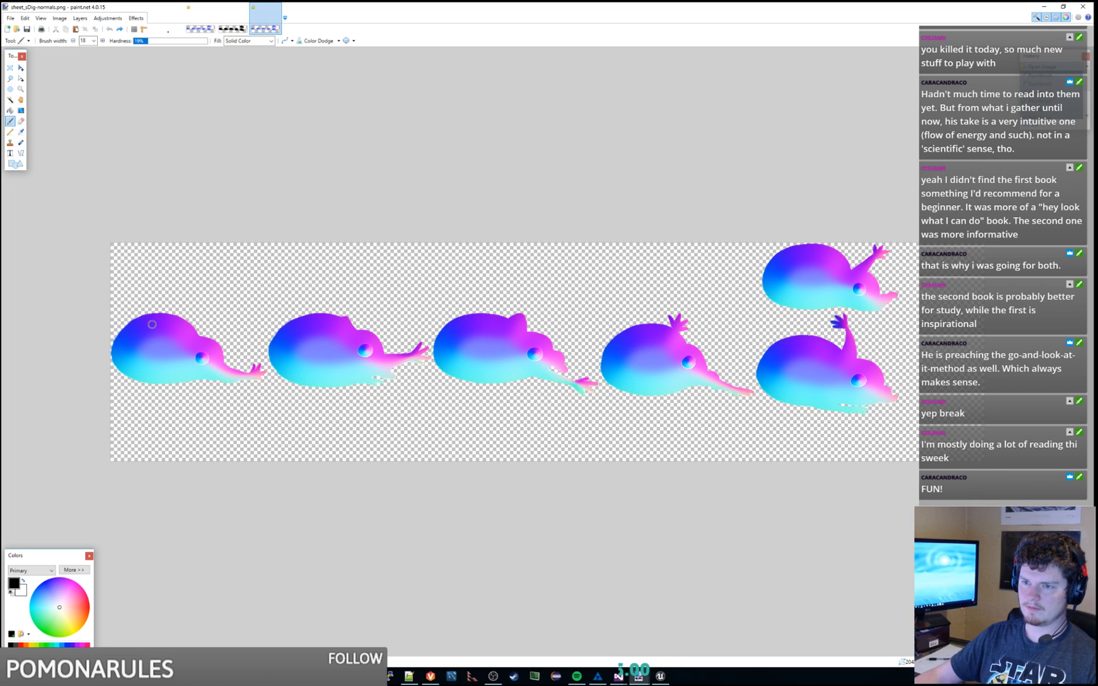
# Step: Paint a short white vertical stroke on each of the six creatures
pyautogui.moveTo(147, 344); pyautogui.dragTo(147, 344)
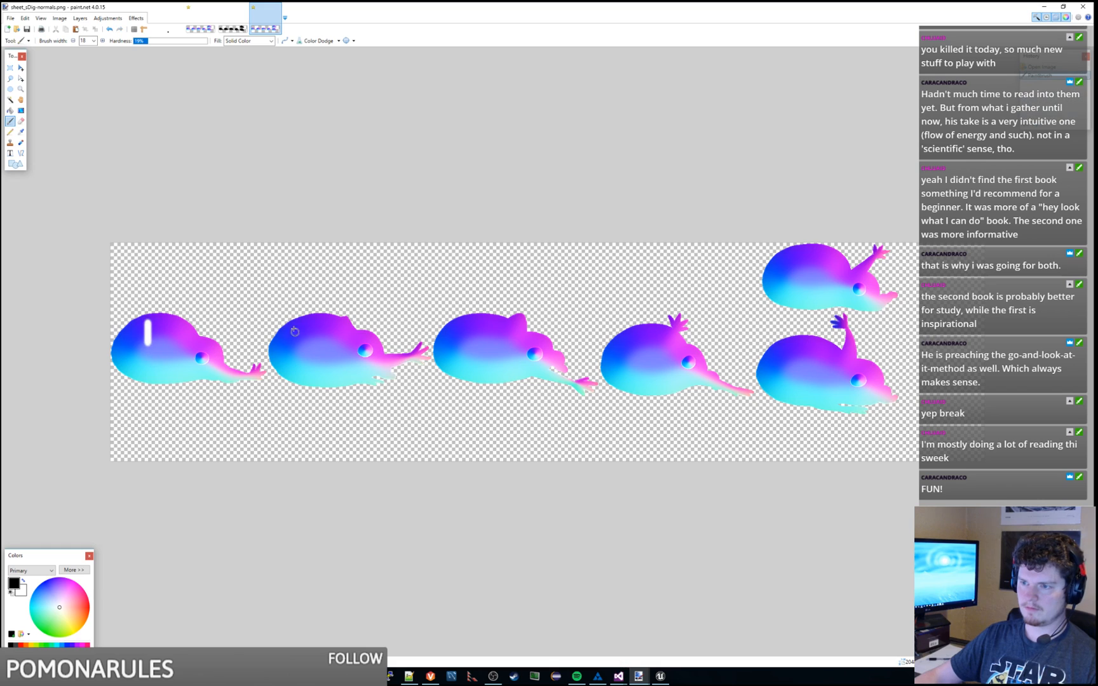
pyautogui.moveTo(313, 320); pyautogui.dragTo(316, 350)
pyautogui.moveTo(472, 321); pyautogui.dragTo(477, 343)
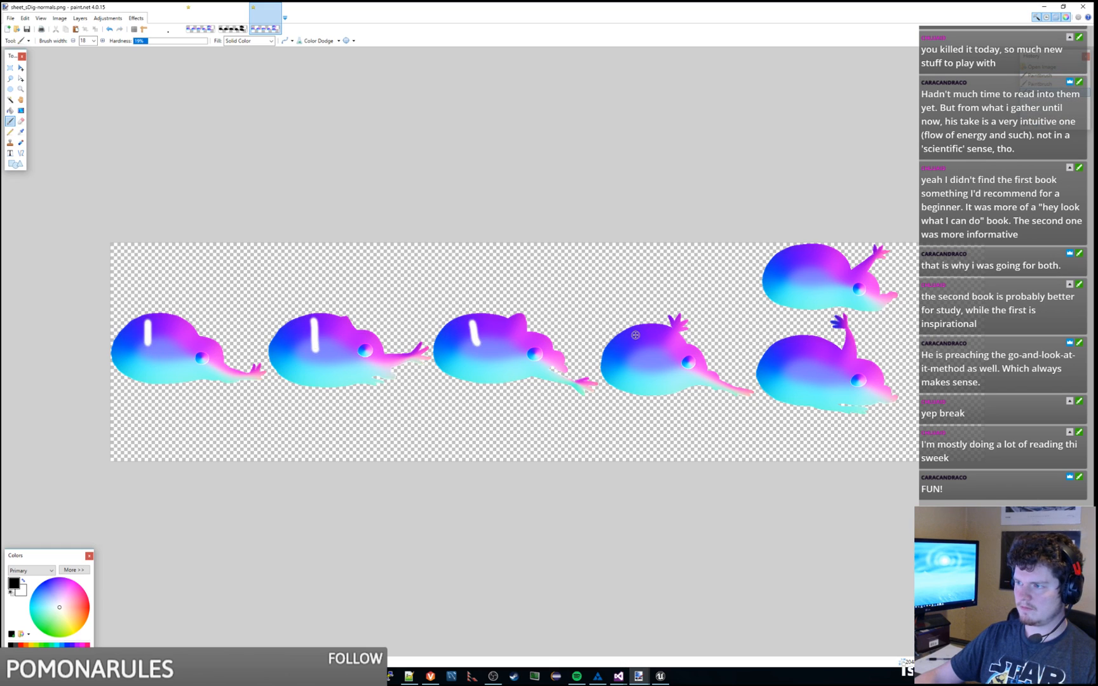
pyautogui.moveTo(636, 334); pyautogui.dragTo(646, 364)
pyautogui.moveTo(799, 343); pyautogui.dragTo(804, 376)
pyautogui.moveTo(812, 250); pyautogui.dragTo(805, 281)
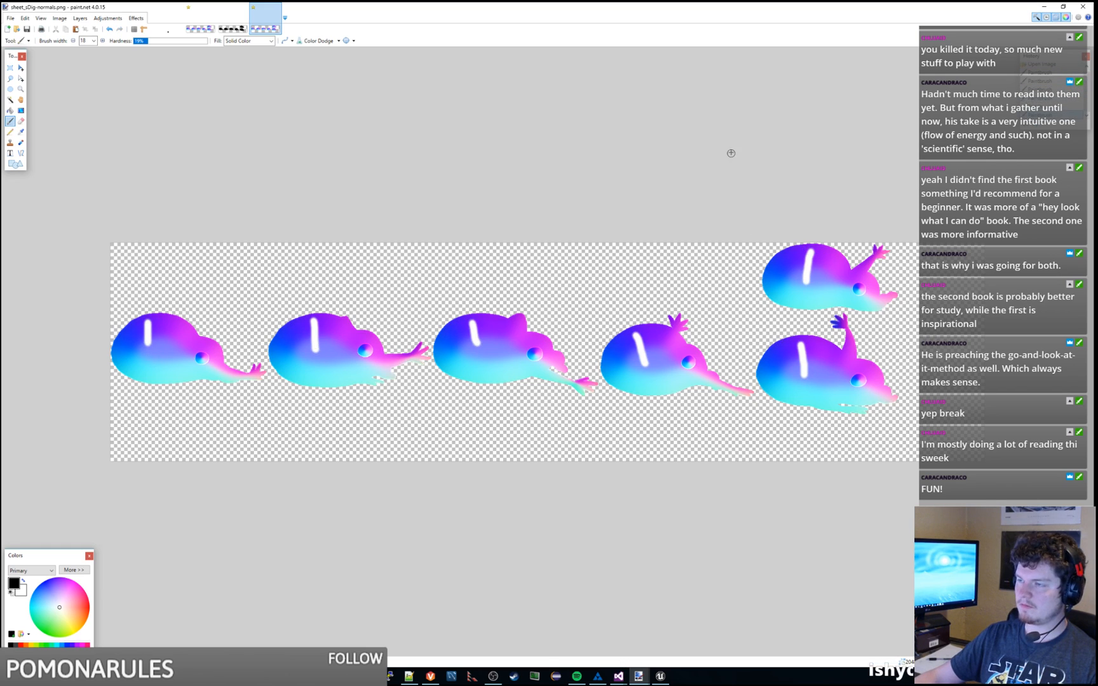
pyautogui.click(1045, 6)
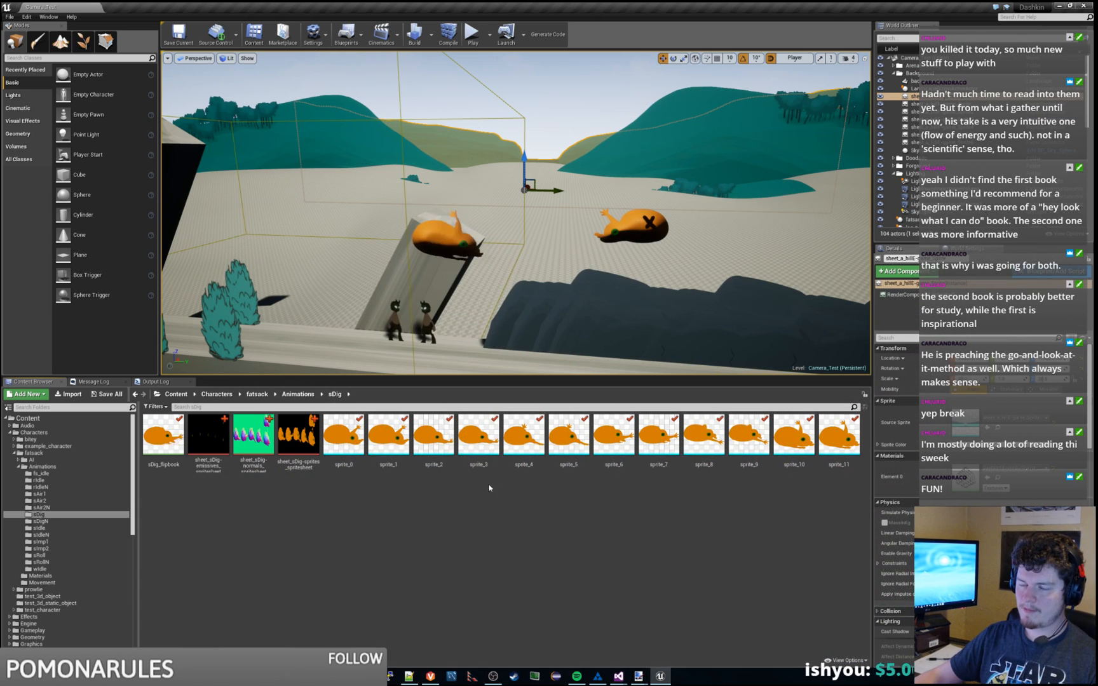
# Step: Launch the UE4 editor from Visual Studio's Local Windows Debugger and enlarge the results pane
pyautogui.hotkey('alt', 'Tab')
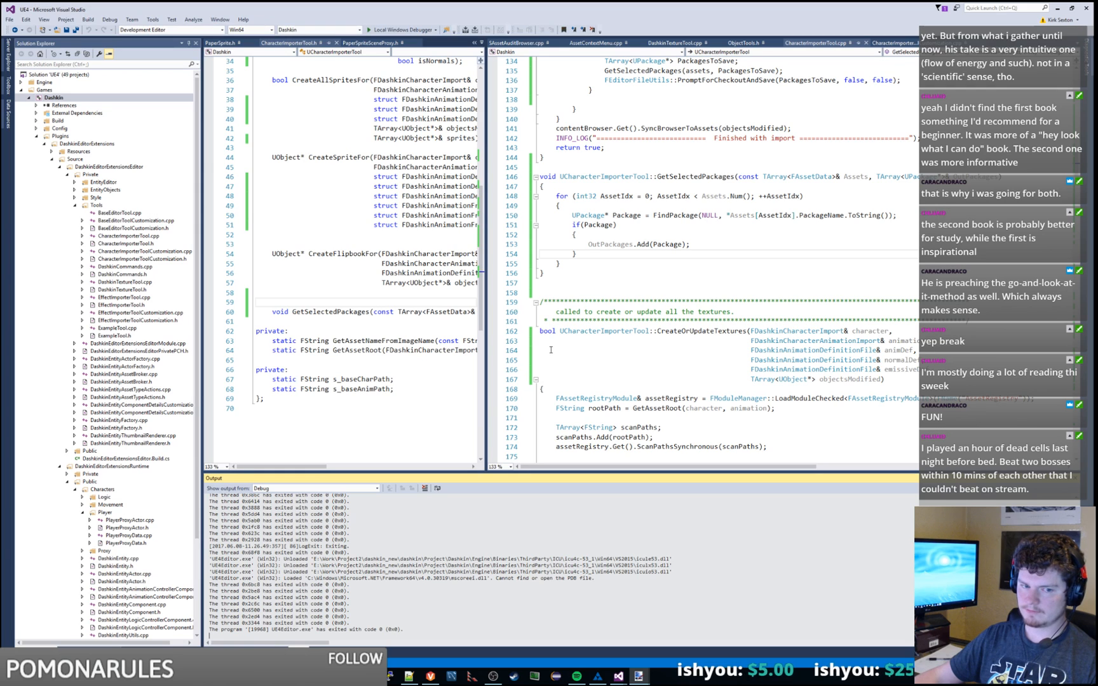
pyautogui.click(401, 30)
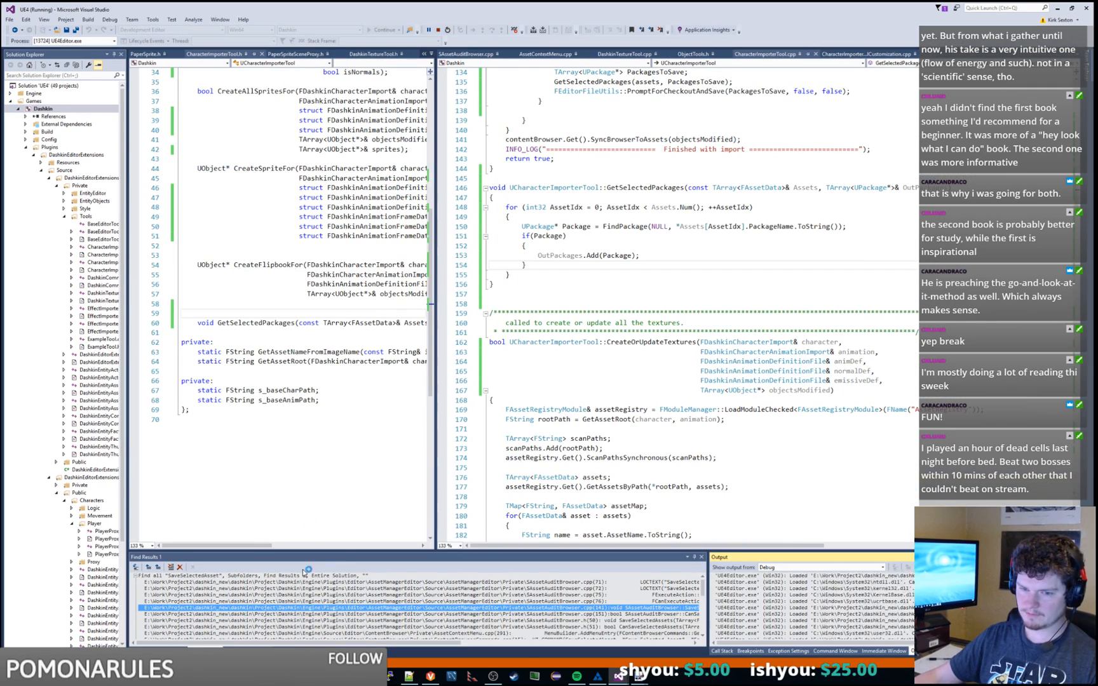
pyautogui.moveTo(325, 551); pyautogui.dragTo(365, 458)
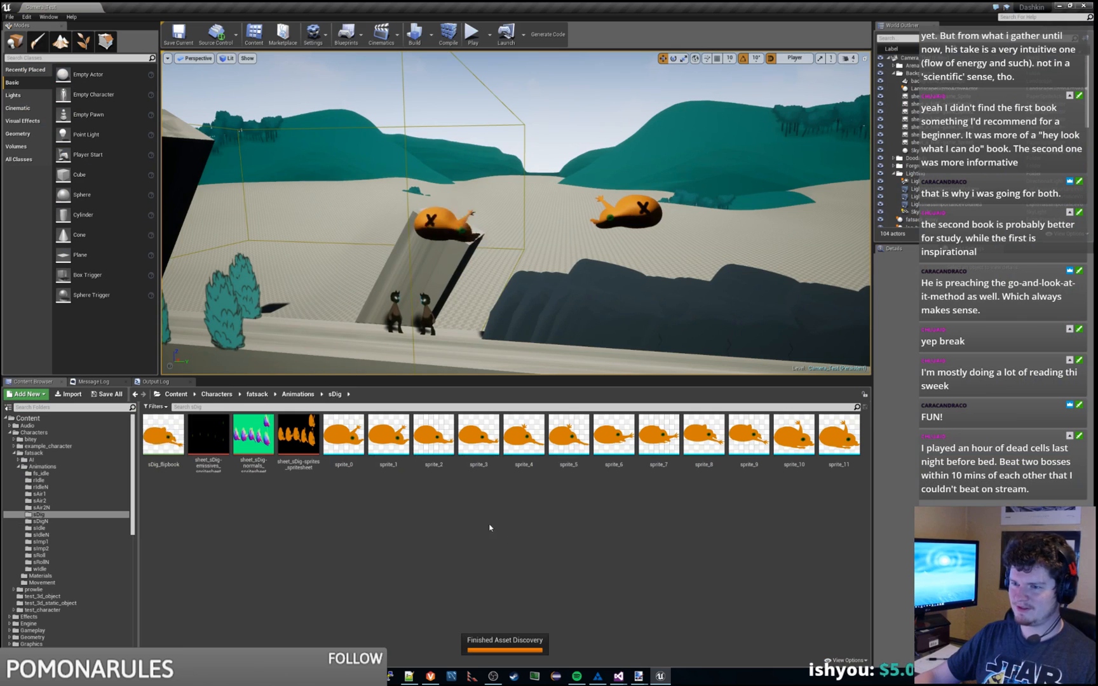
# Step: Run the Dashkin CharacterImporterTool on fatsack, checking out the selected sDig assets first
pyautogui.click(26, 17)
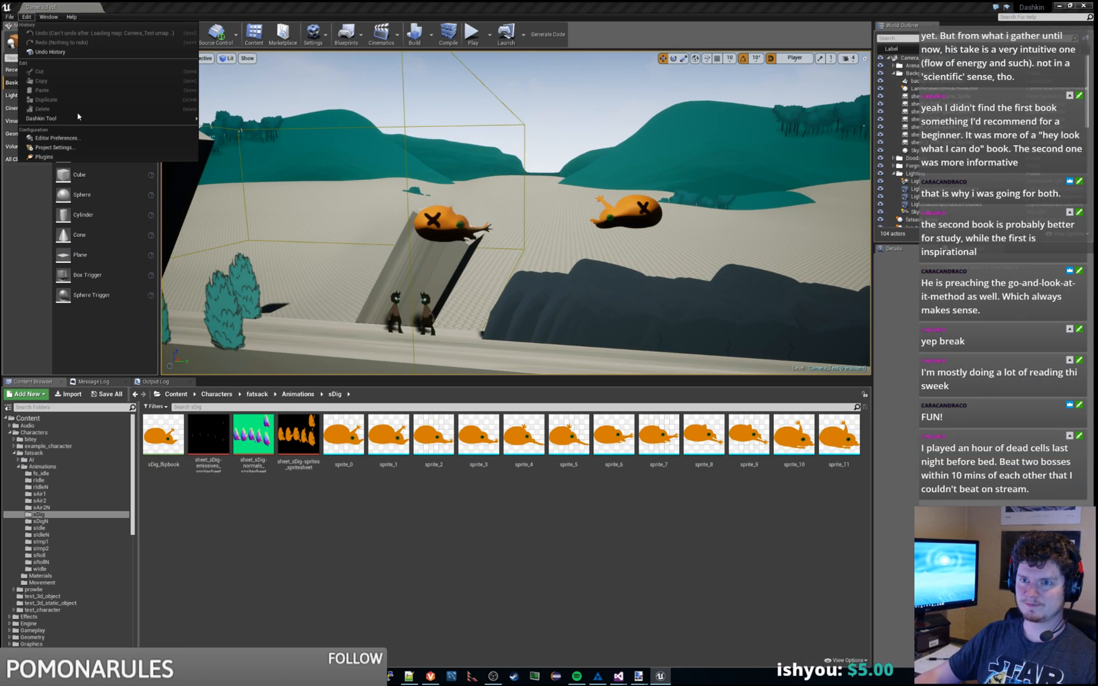
pyautogui.moveTo(83, 119)
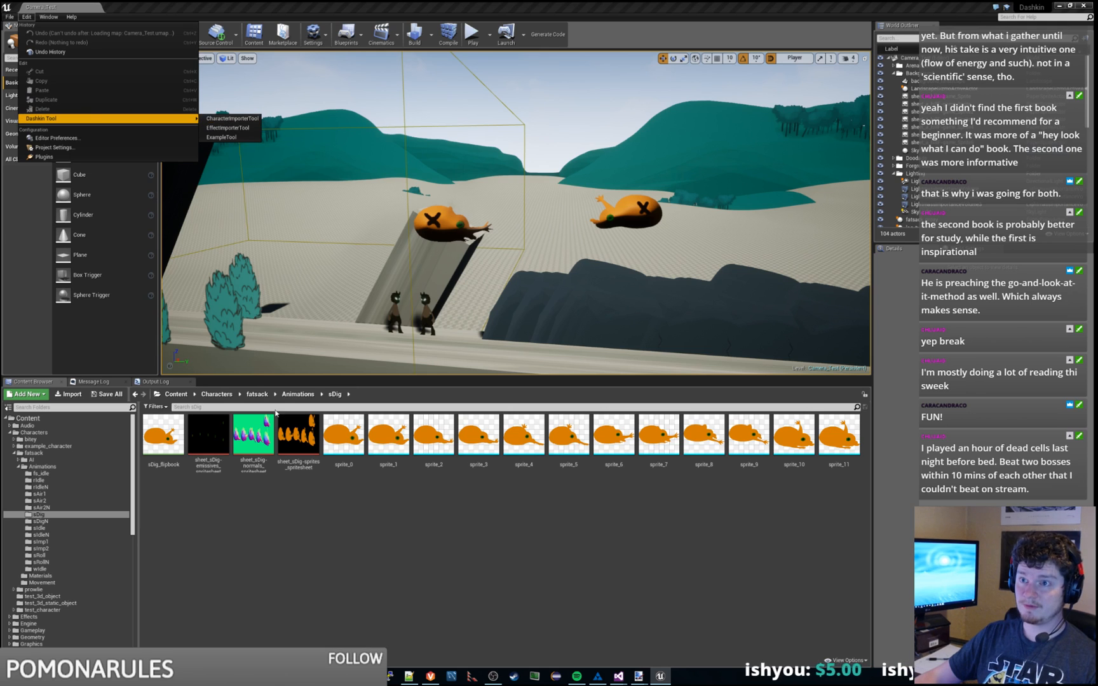
pyautogui.click(242, 119)
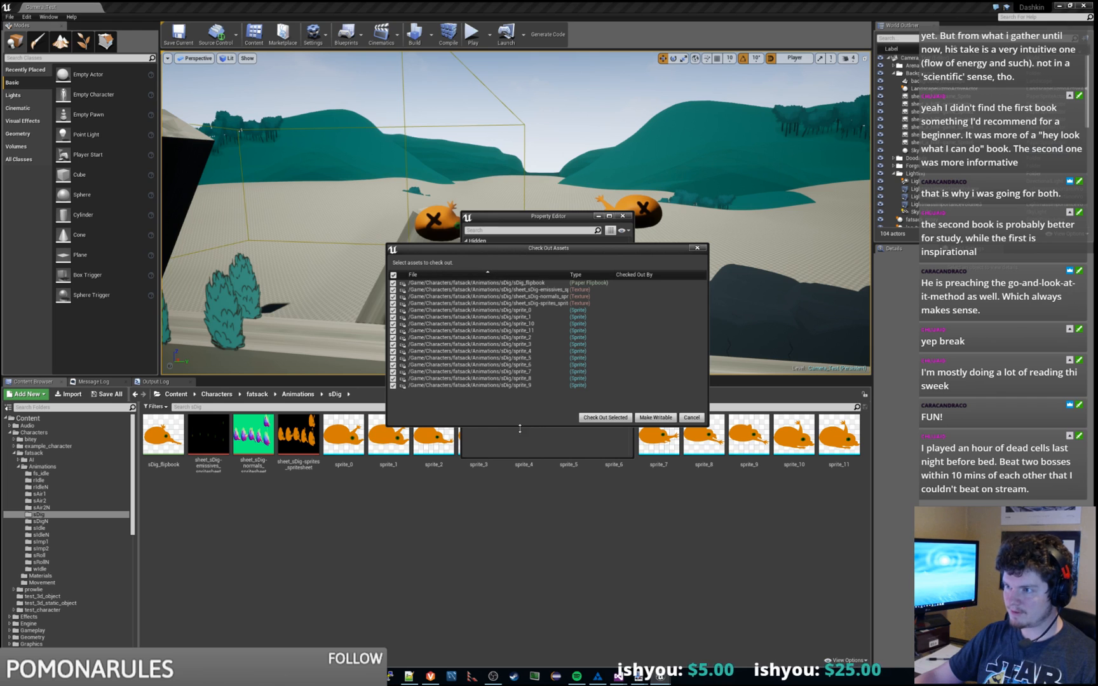
pyautogui.click(604, 417)
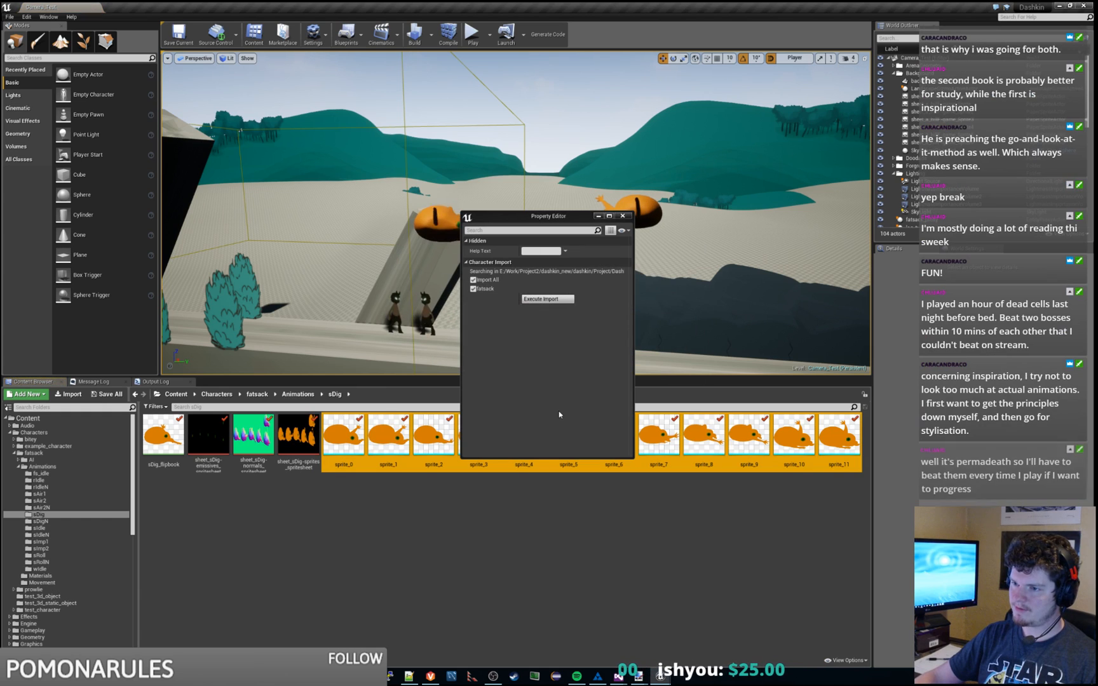
pyautogui.click(623, 216)
pyautogui.click(430, 676)
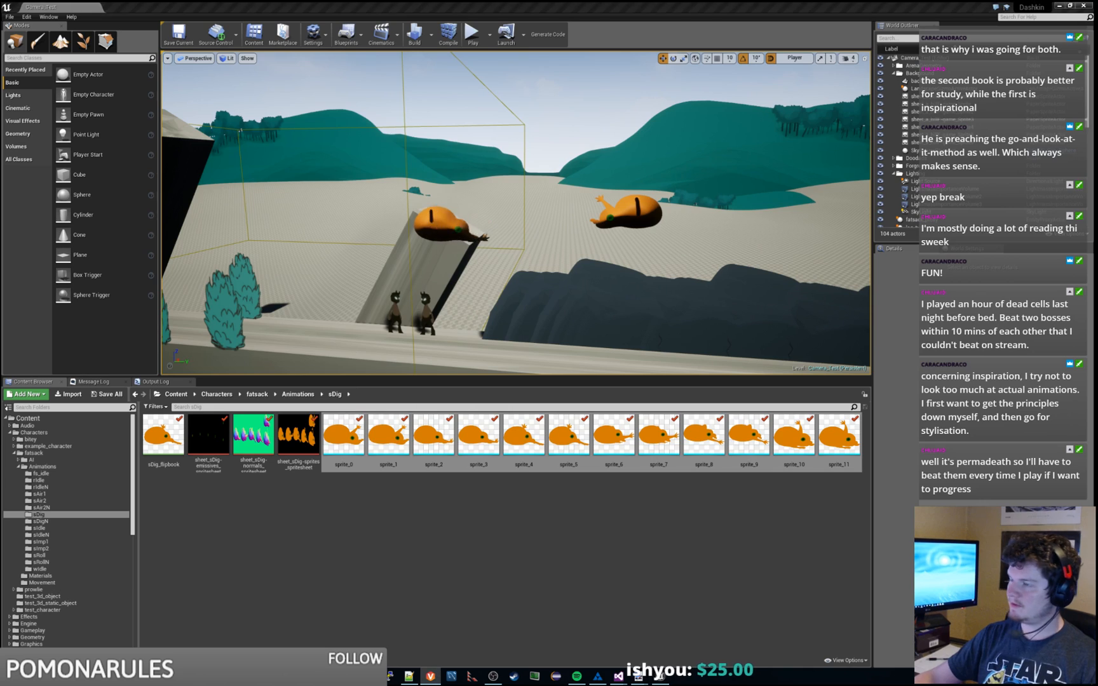
# Step: Refresh the pending changelists so the checked-out sDig assets appear in the default changelist
pyautogui.rightClick(335, 102)
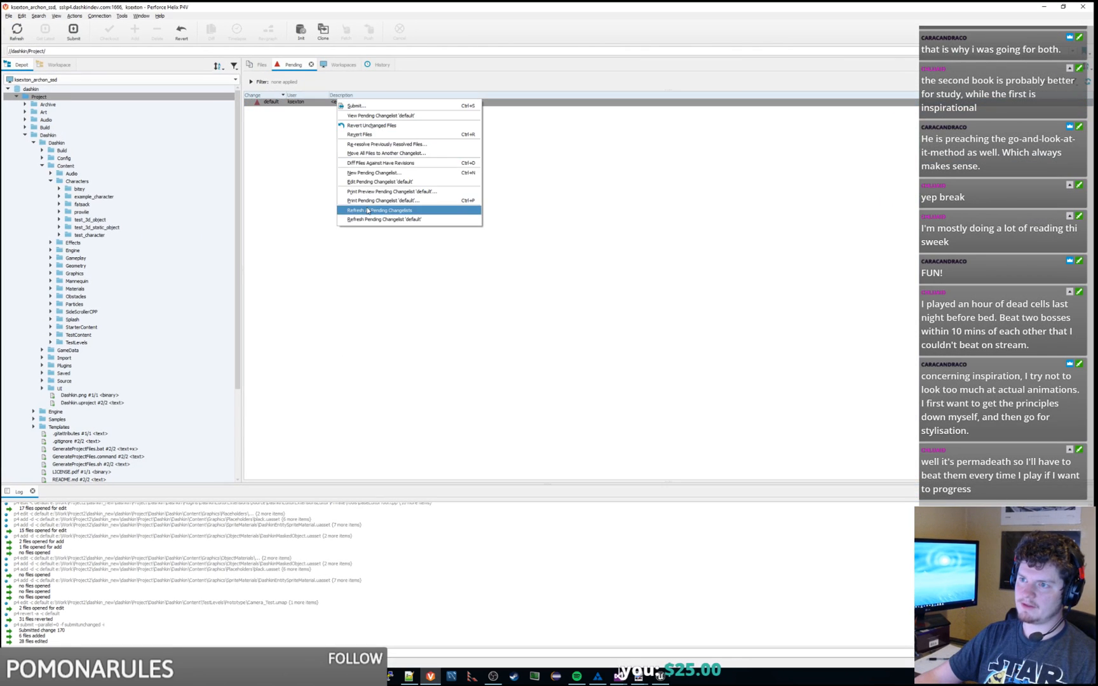
pyautogui.click(407, 205)
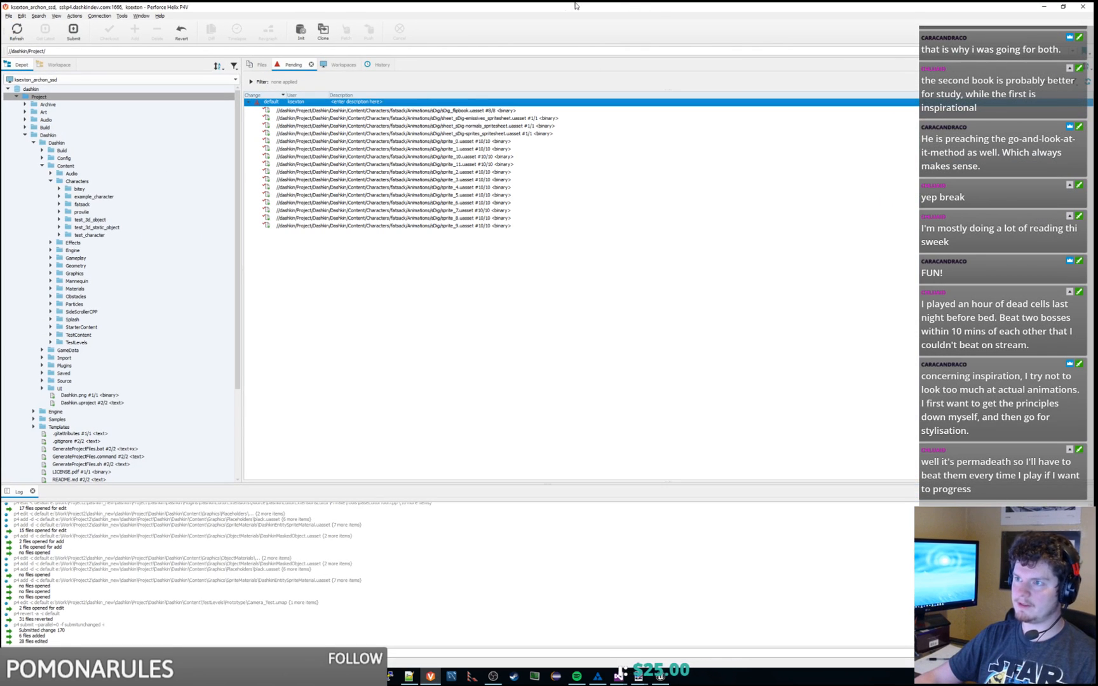
pyautogui.moveTo(562, 6); pyautogui.dragTo(0, 19)
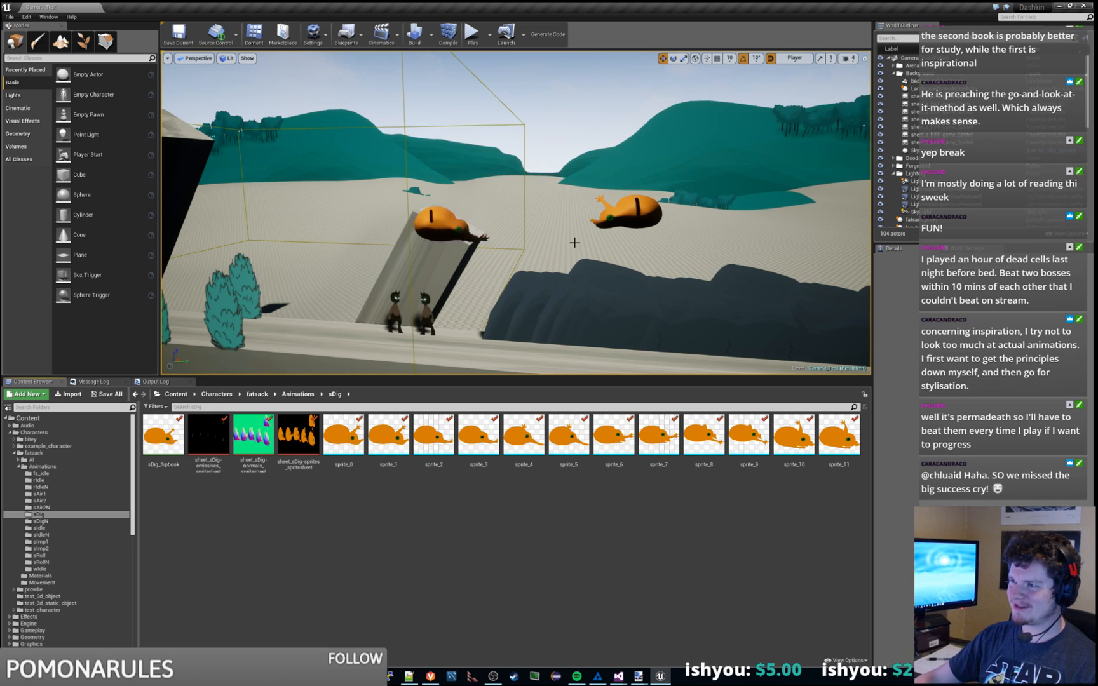
pyautogui.moveTo(572, 231); pyautogui.dragTo(572, 231, button='right')
pyautogui.press('d')
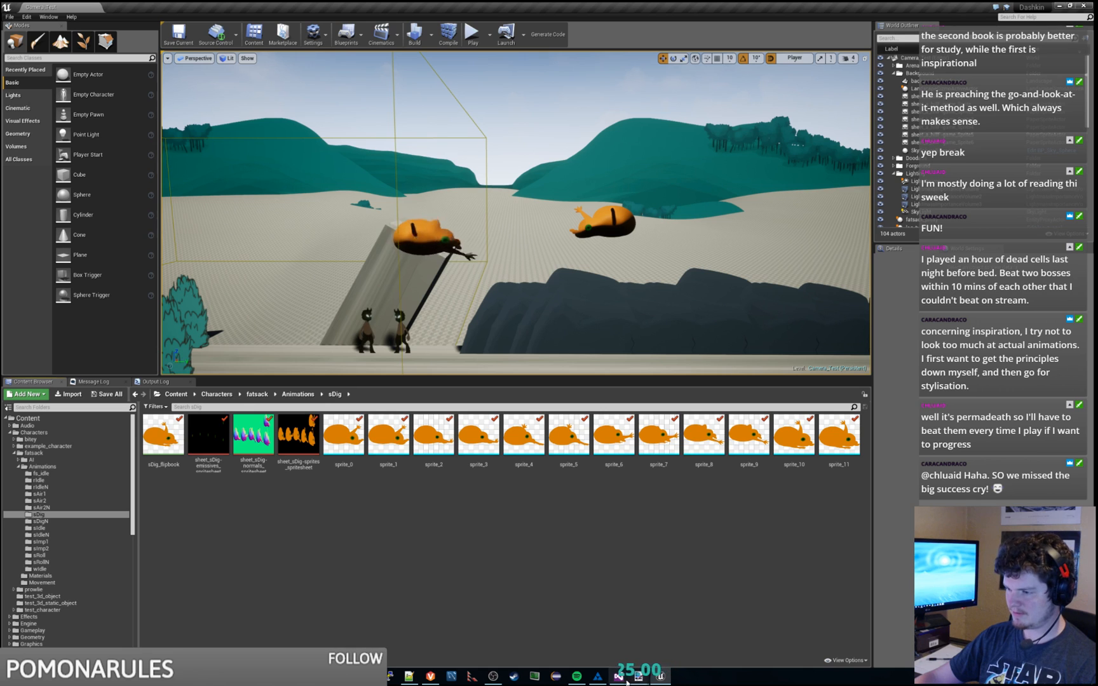
pyautogui.moveTo(657, 681)
pyautogui.moveTo(597, 676)
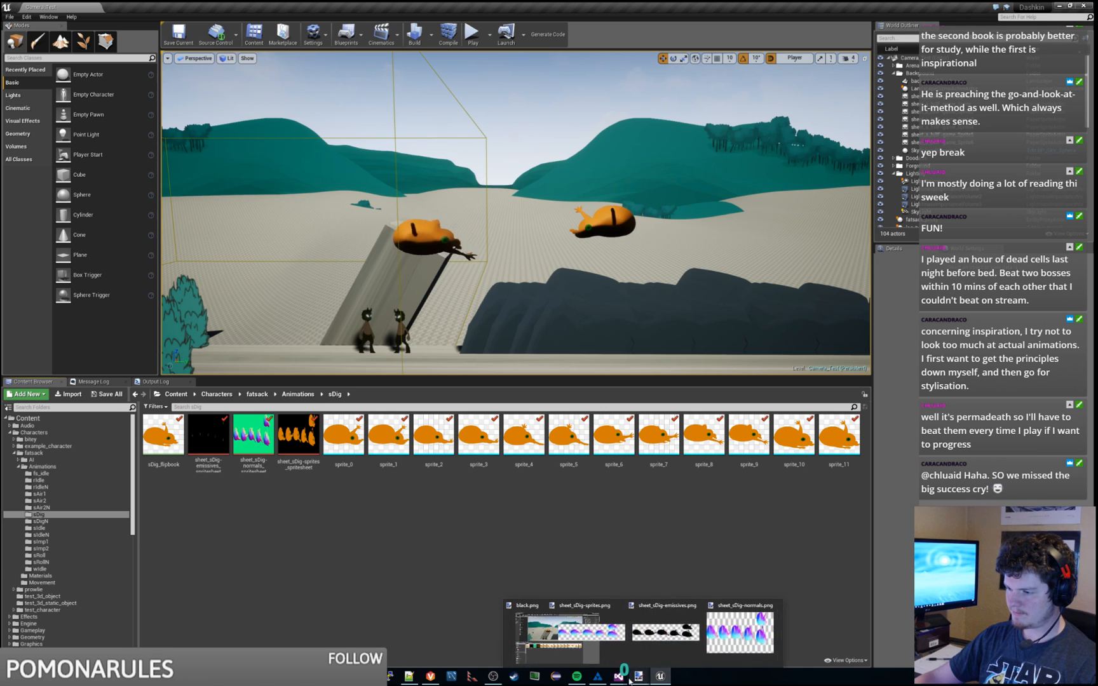
# Step: Pan the Harmony node view to the fatsack moving states group
pyautogui.click(642, 629)
pyautogui.rightClick(708, 333)
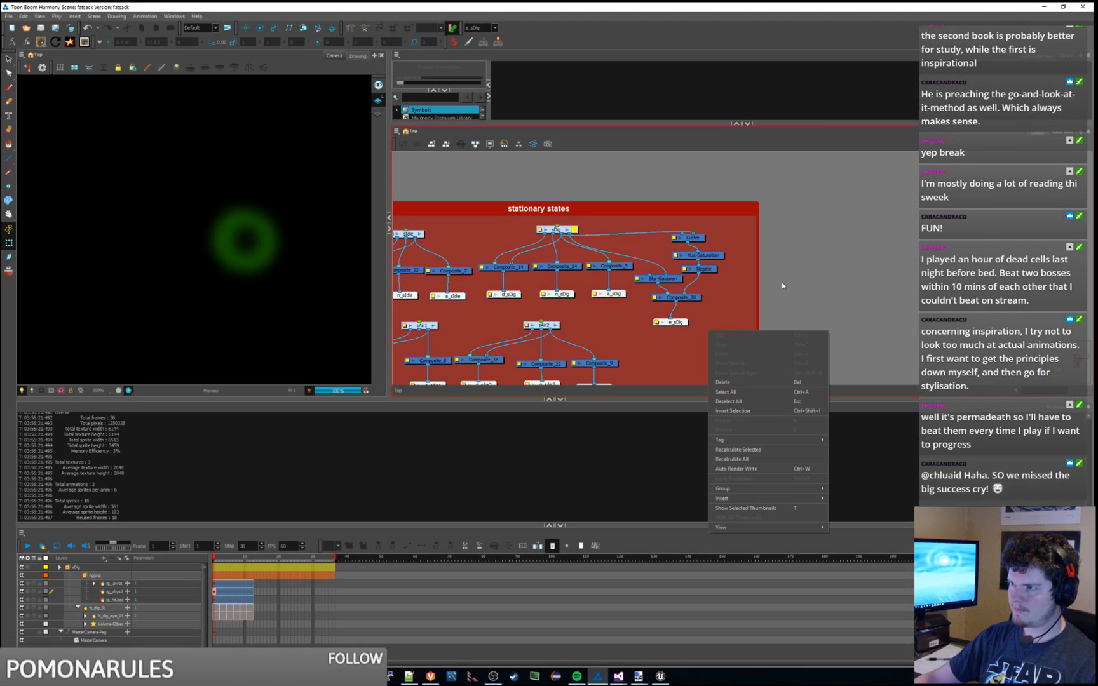
pyautogui.scroll(-5, 810, 264)
pyautogui.moveTo(799, 366); pyautogui.dragTo(800, 188, button='middle')
pyautogui.scroll(3, 697, 234)
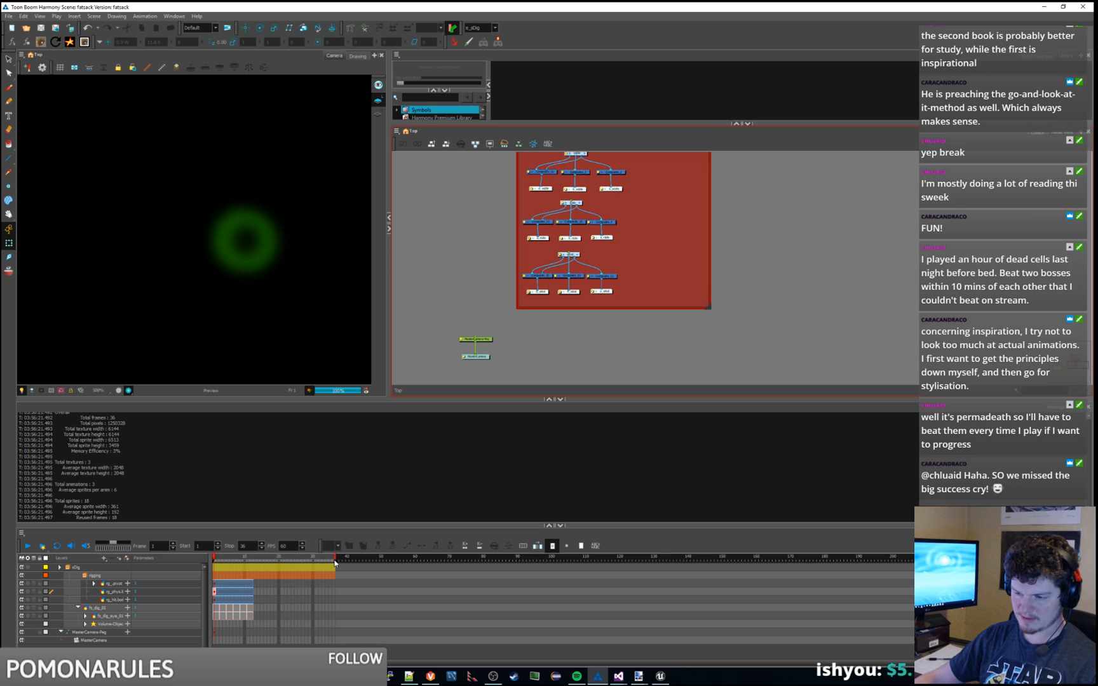
pyautogui.moveTo(762, 256); pyautogui.dragTo(759, 294, button='middle')
pyautogui.scroll(-3, 758, 298)
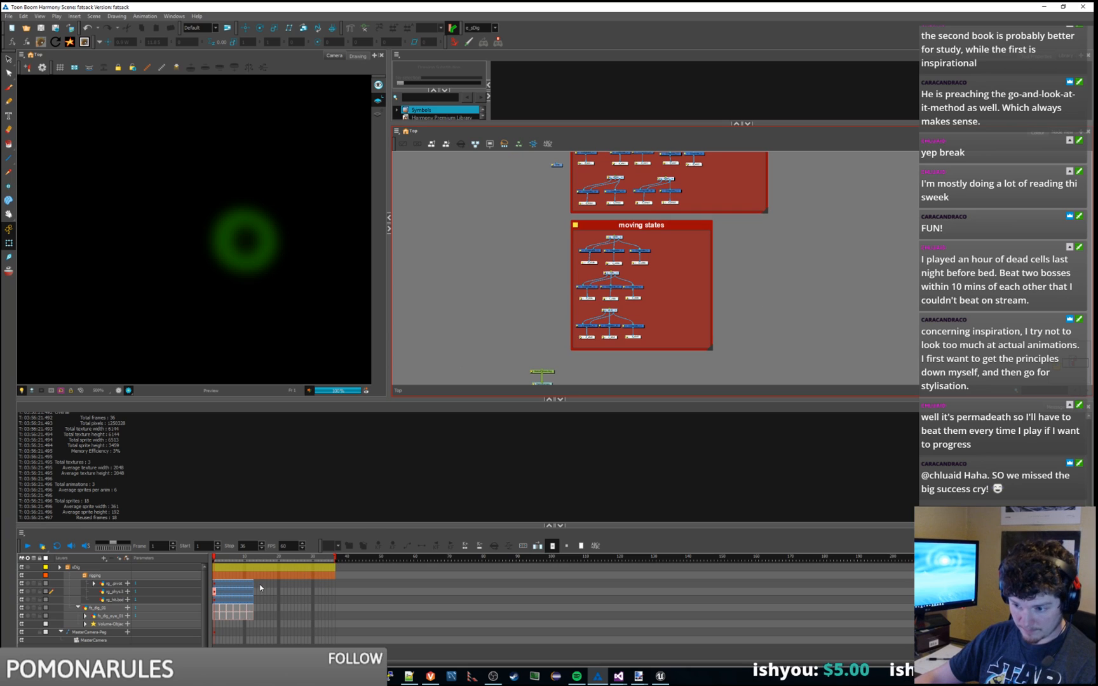
# Step: Extend the rg_pivot, rg_phys, hit-box, fx_dig_01 and fx_dig_eye_01 layers to frame 14
pyautogui.moveTo(259, 584); pyautogui.dragTo(255, 600)
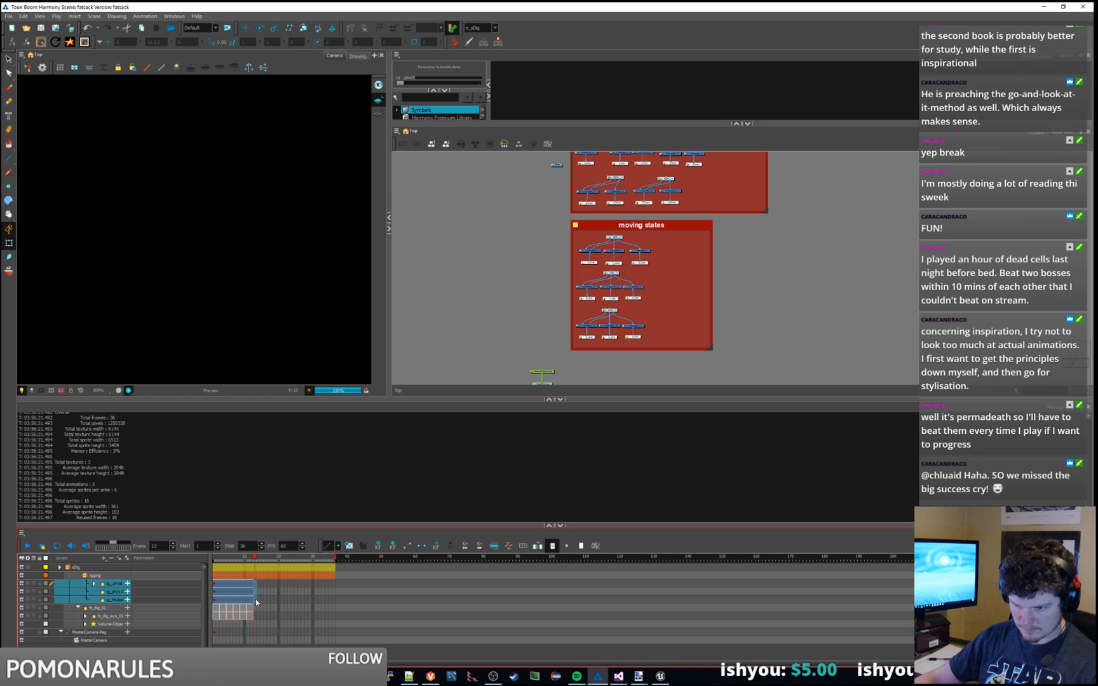
pyautogui.click(259, 585)
pyautogui.keyDown('shift'); pyautogui.click(258, 602); pyautogui.keyUp('shift')
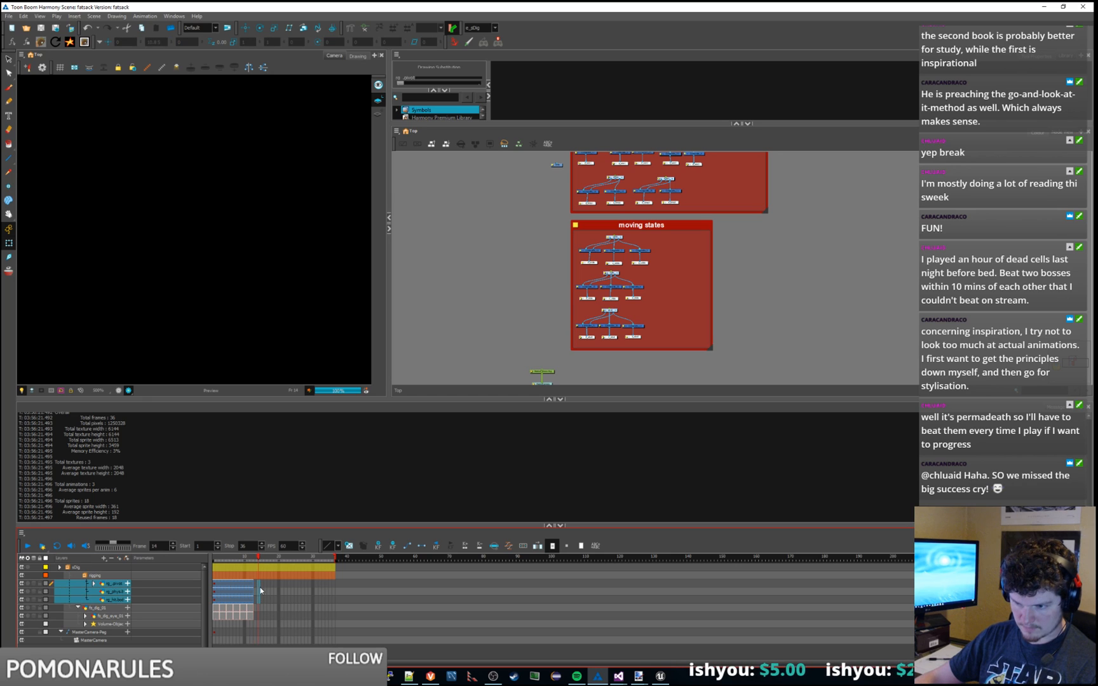
pyautogui.click(259, 586)
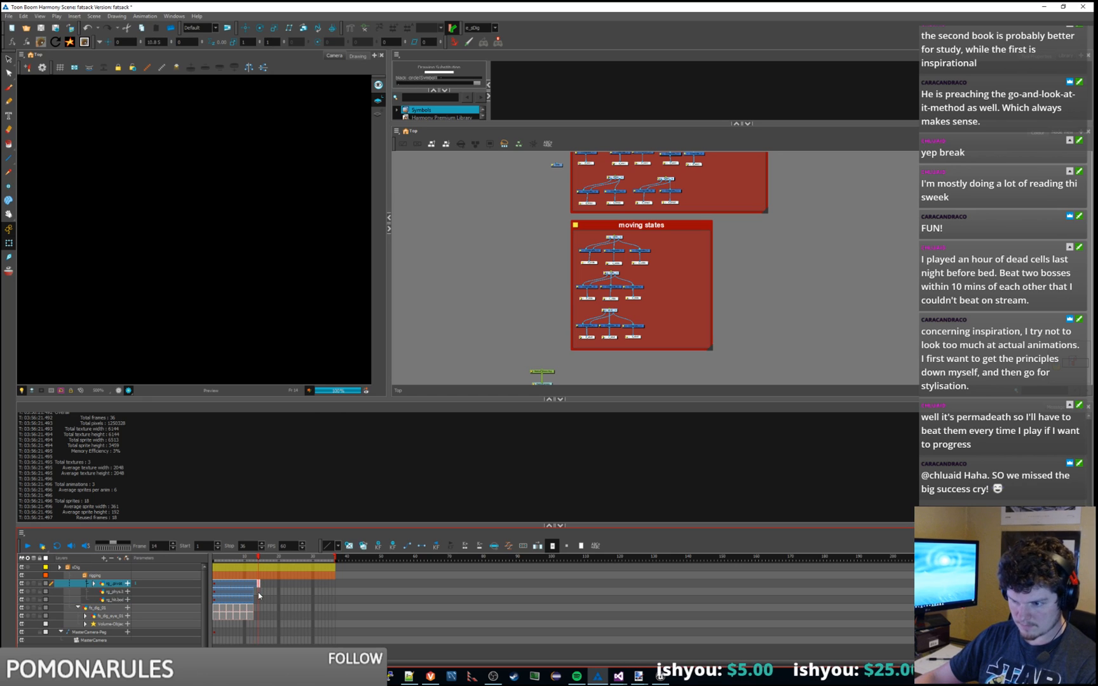
pyautogui.click(259, 592)
pyautogui.click(259, 599)
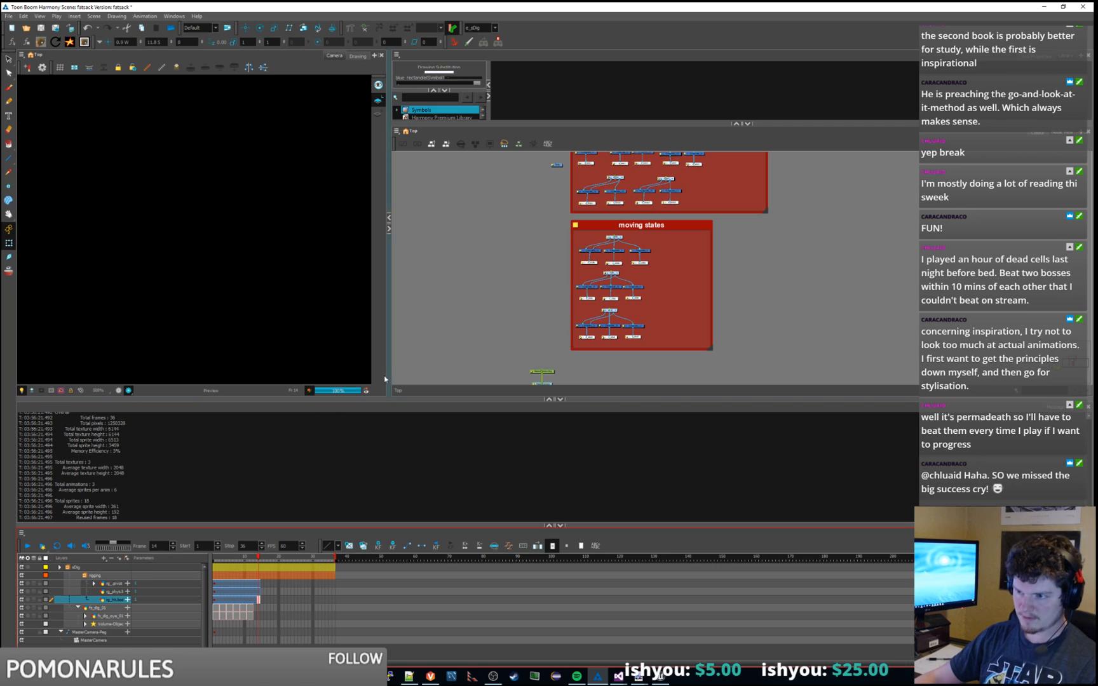
pyautogui.moveTo(258, 562); pyautogui.dragTo(232, 560)
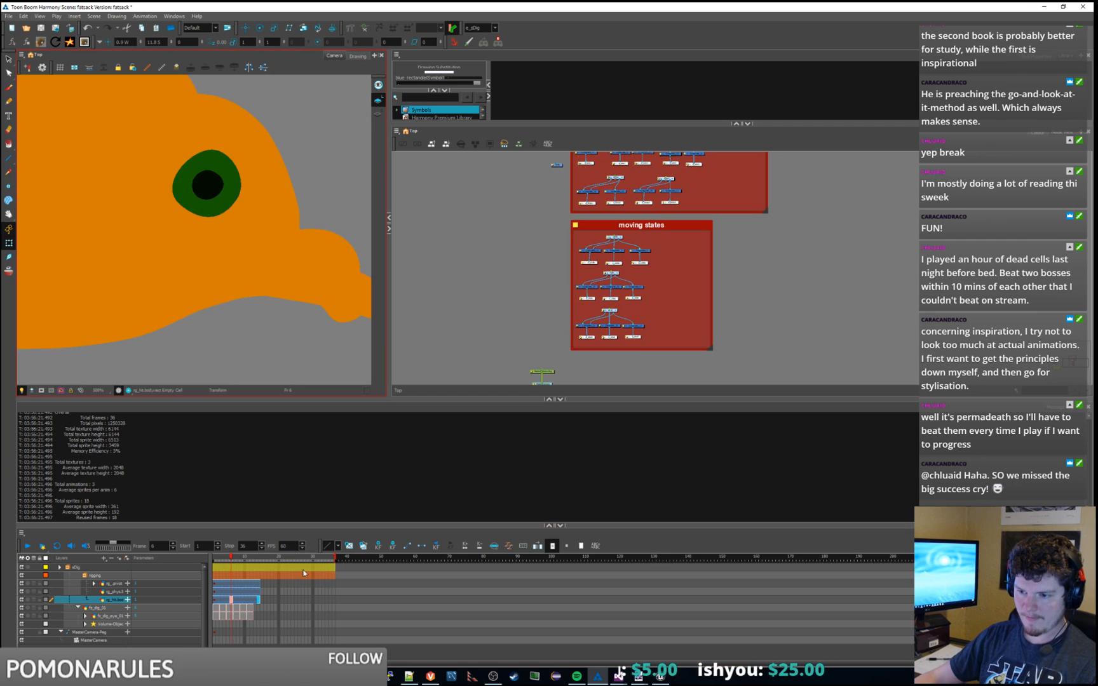
pyautogui.moveTo(233, 557); pyautogui.dragTo(249, 560)
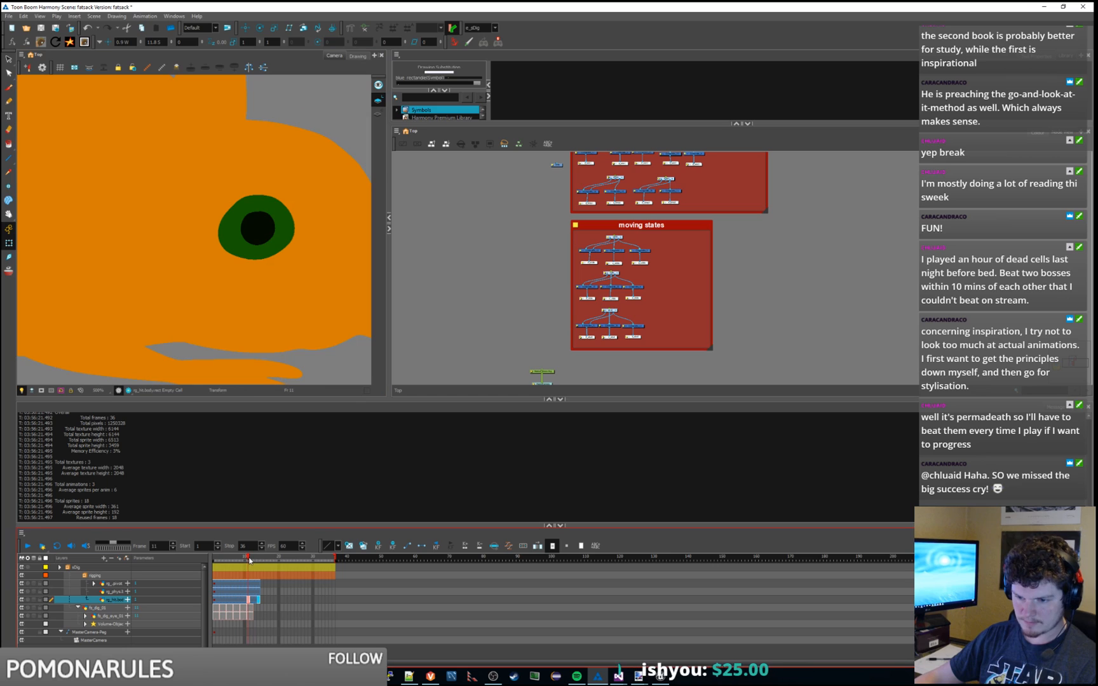
pyautogui.click(260, 611)
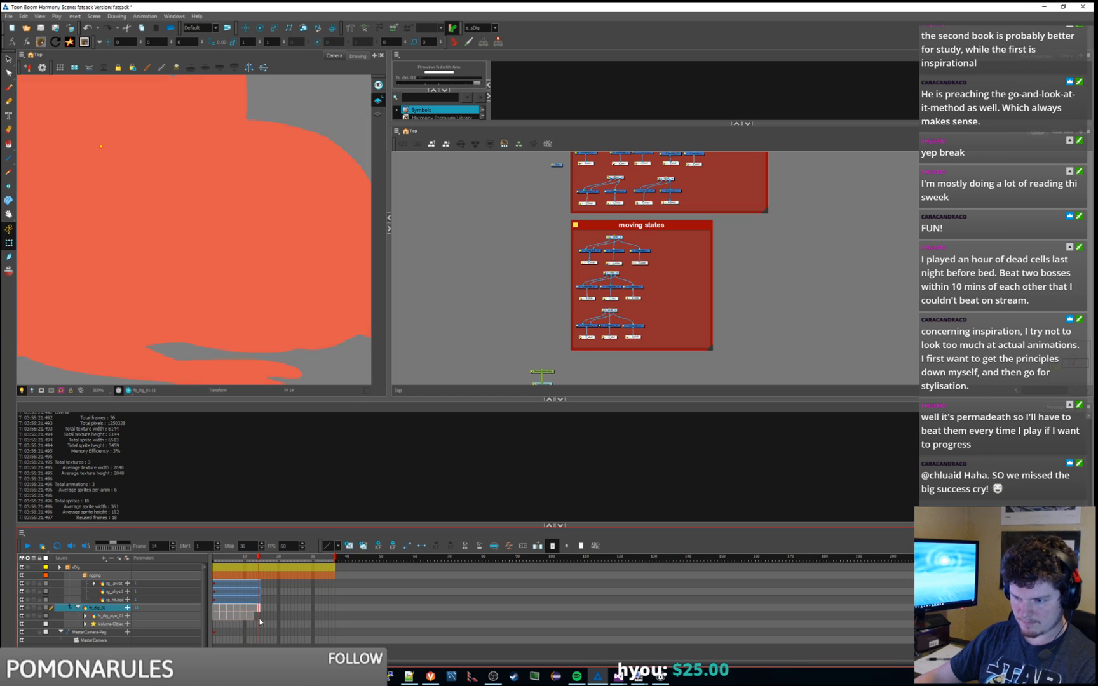
pyautogui.click(260, 615)
pyautogui.moveTo(251, 559); pyautogui.dragTo(214, 558)
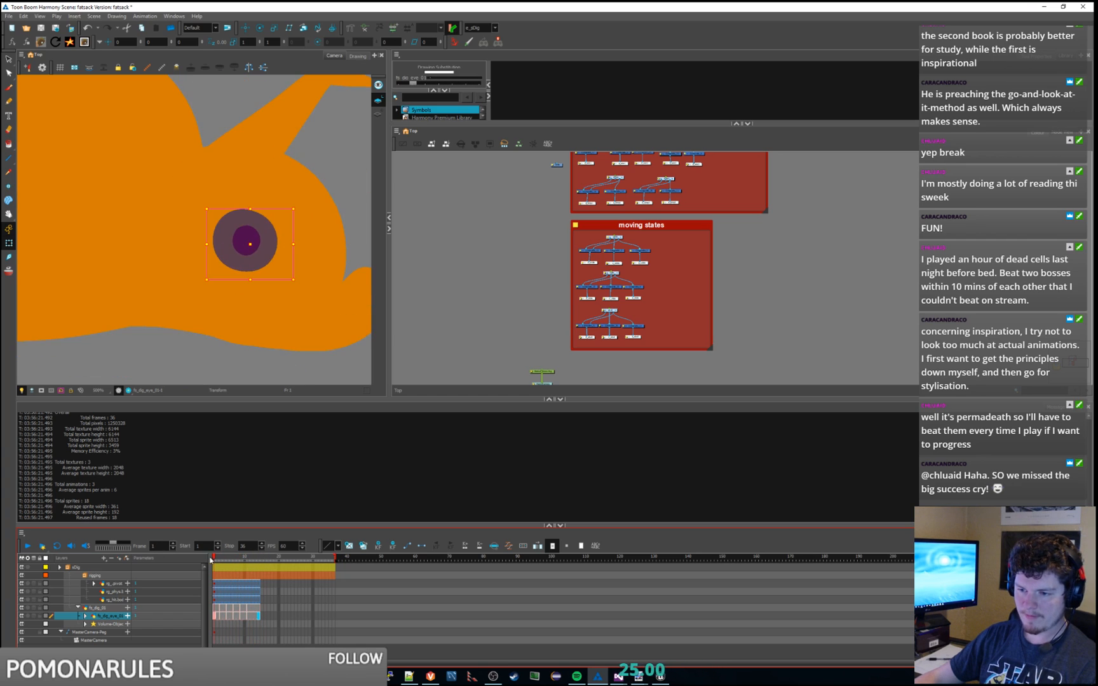
# Step: Set the display to d_sDig and preview frames 1 to 4
pyautogui.scroll(-4, 209, 278)
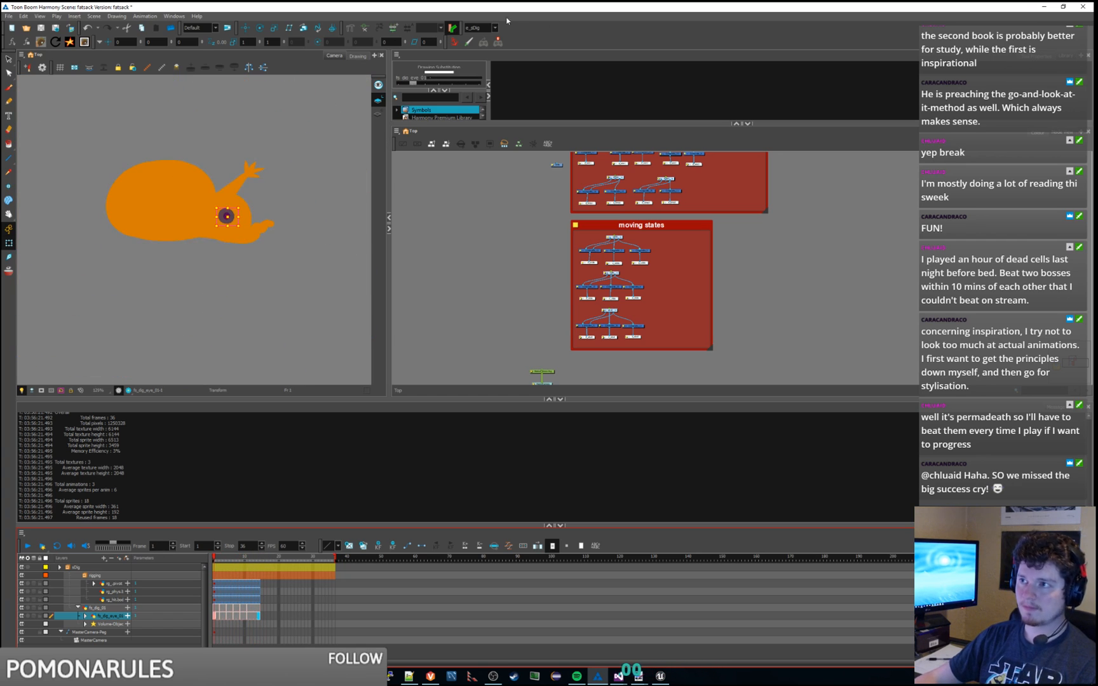
pyautogui.click(494, 28)
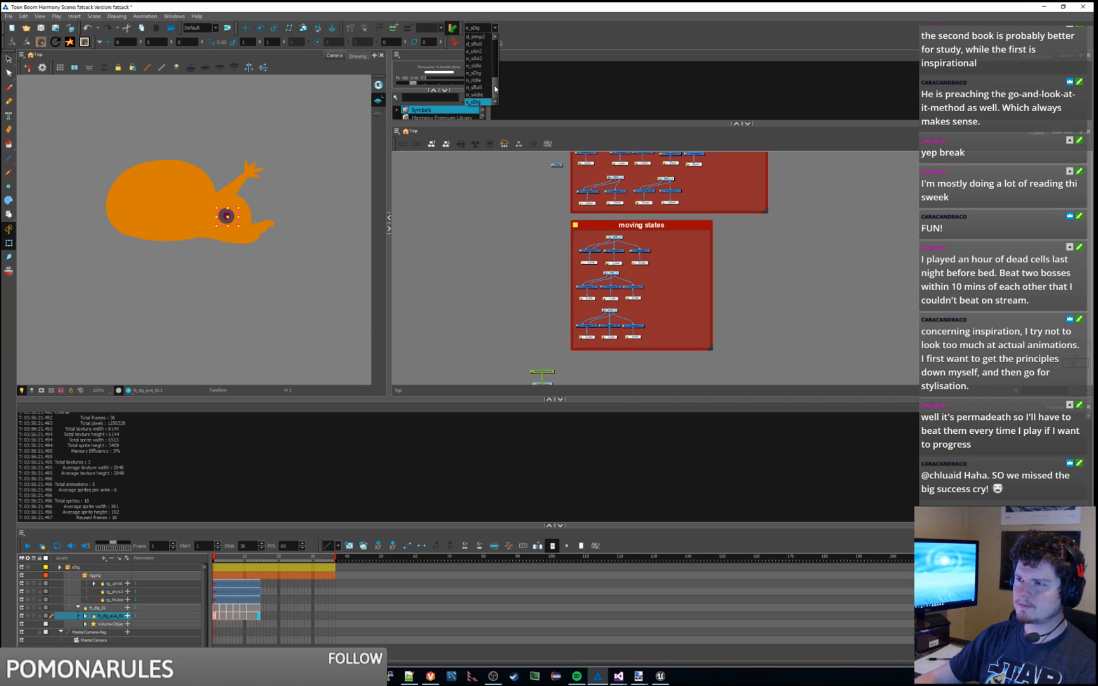
pyautogui.moveTo(495, 89); pyautogui.dragTo(495, 73)
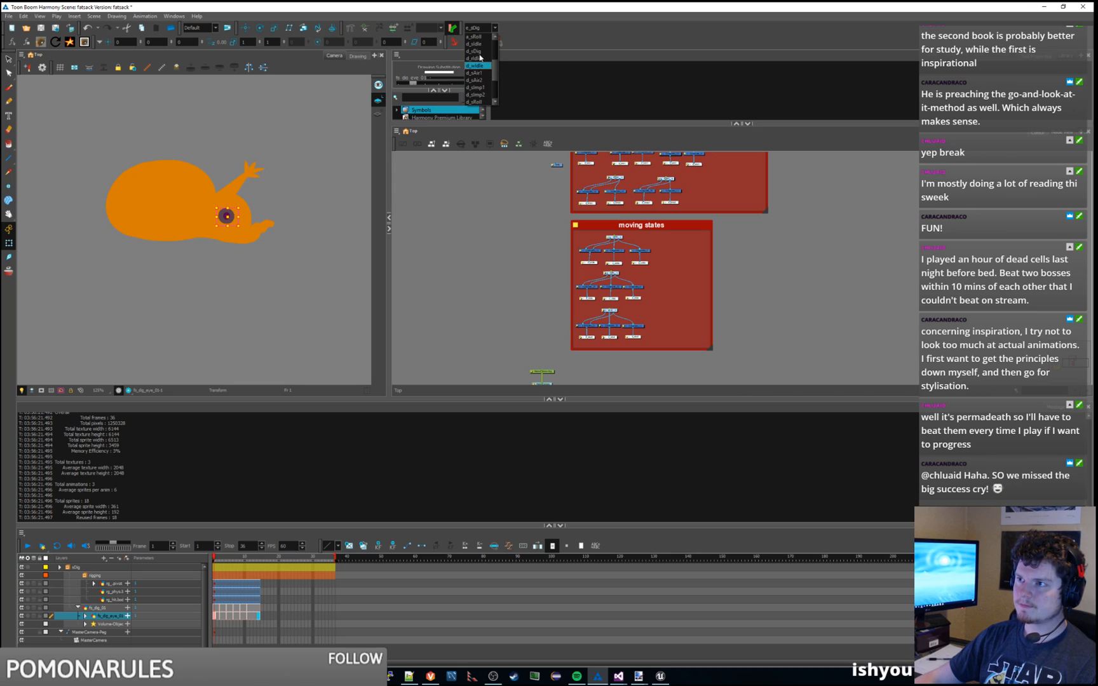
pyautogui.click(478, 53)
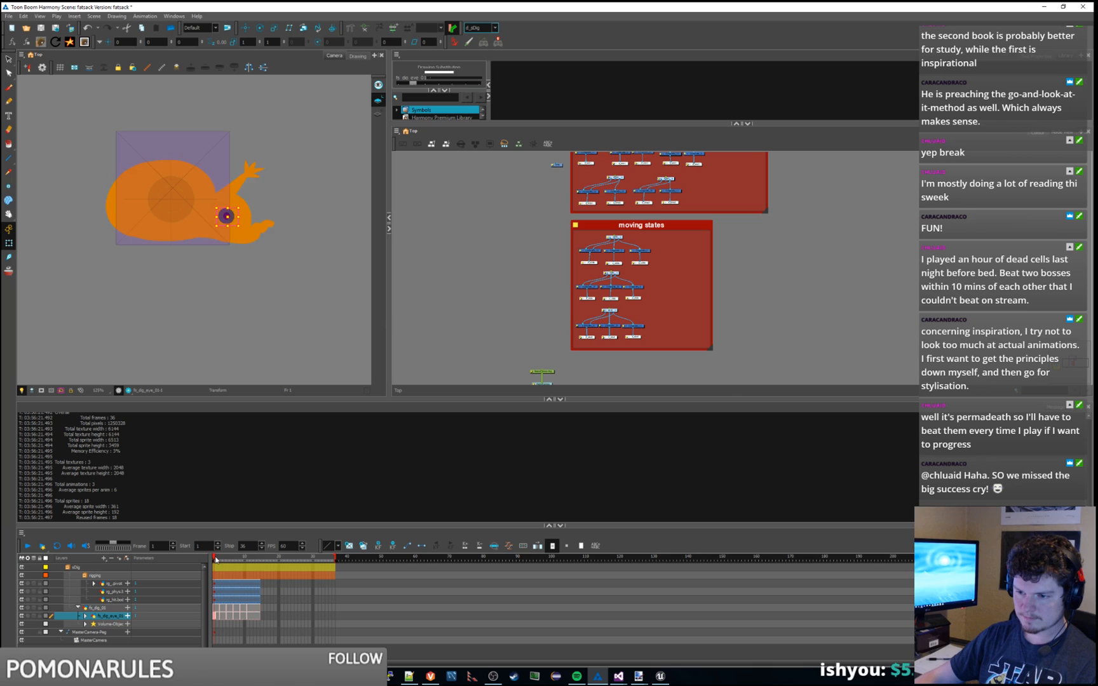
pyautogui.moveTo(215, 559); pyautogui.dragTo(254, 560)
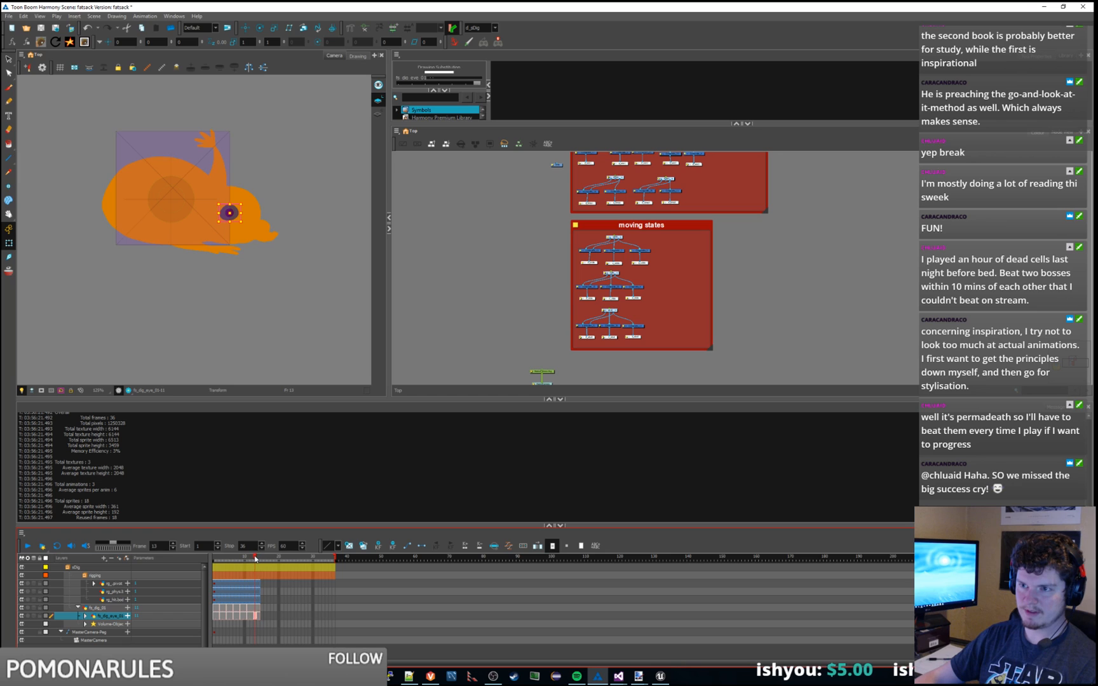
# Step: Export the sDig sprite, normals and emissives sheets with Export To Dashkin
pyautogui.click(160, 93)
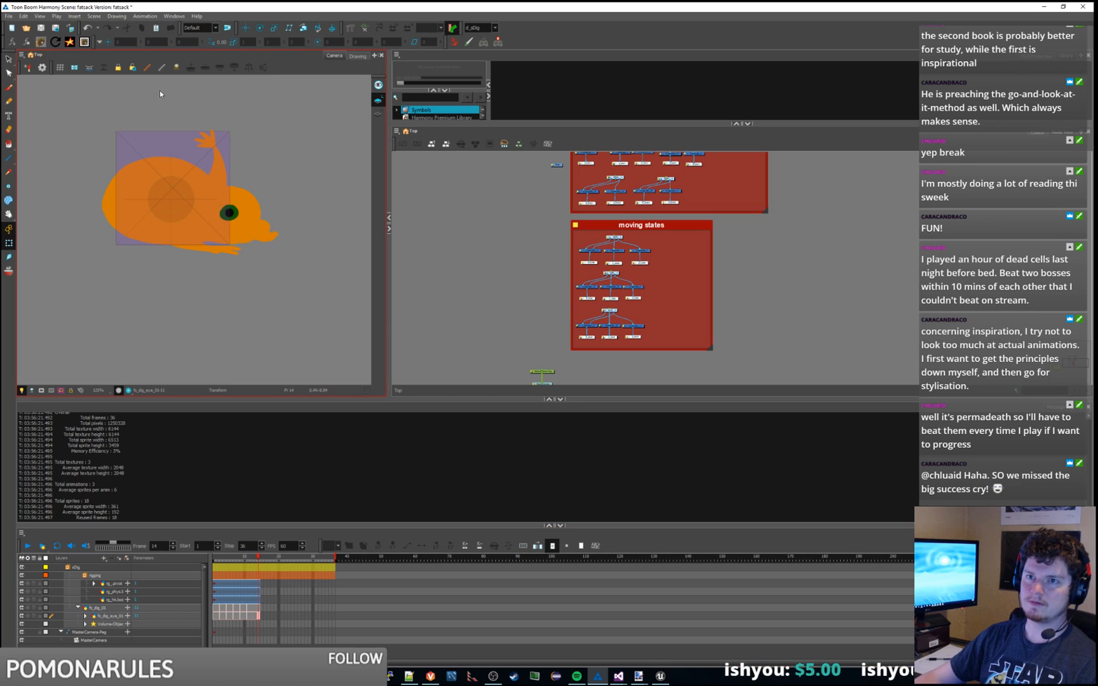
pyautogui.click(42, 43)
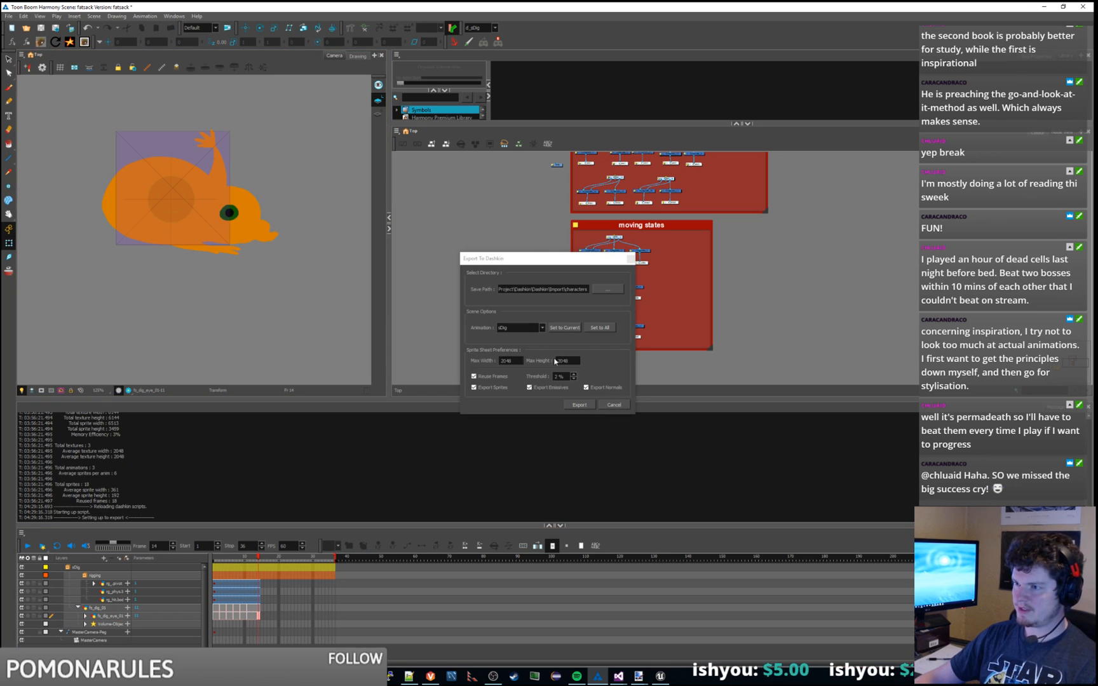
pyautogui.click(580, 405)
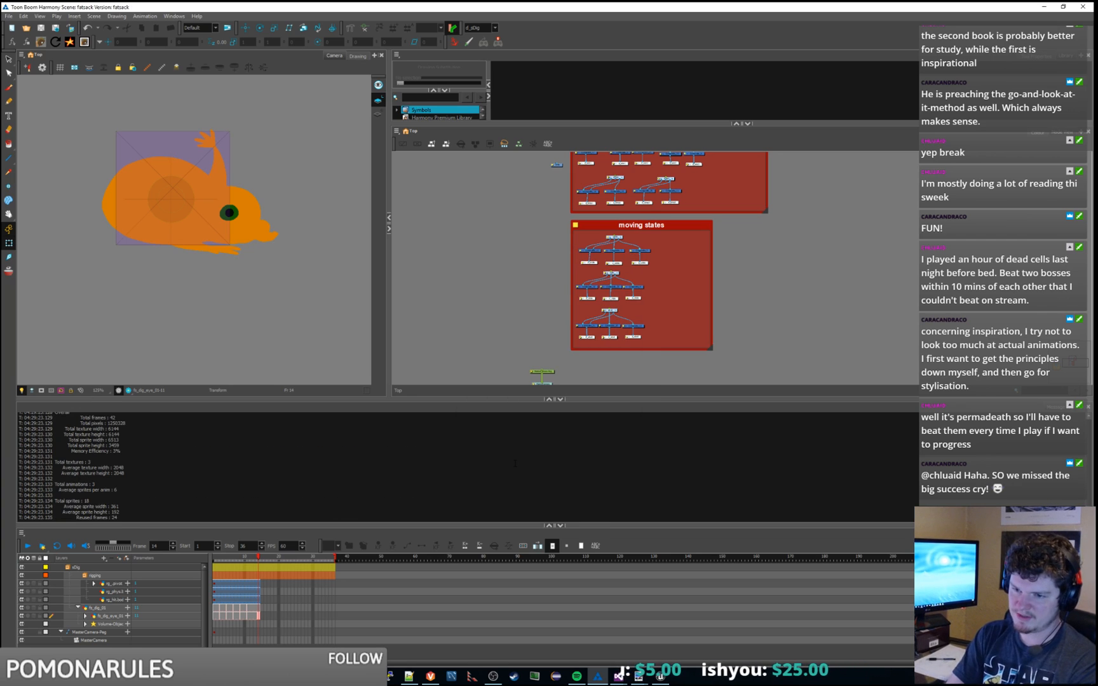
pyautogui.click(670, 681)
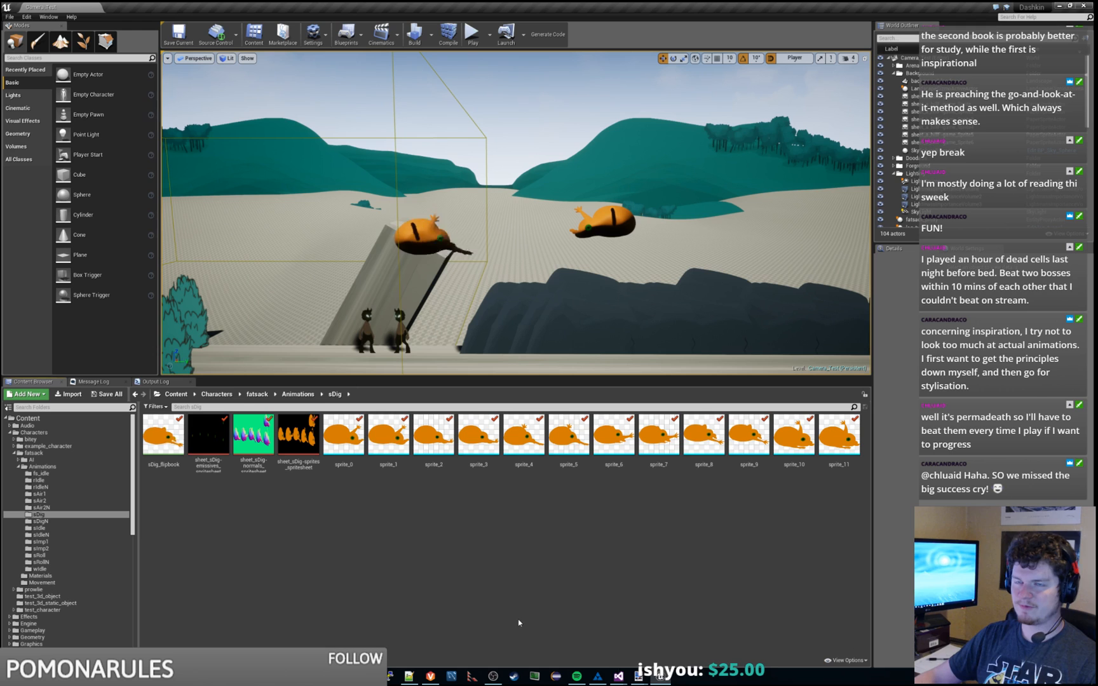
# Step: Run Execute Import for fatsack in the CharacterImporterTool, adding sprite_12 and sprite_13
pyautogui.click(26, 17)
pyautogui.moveTo(130, 120)
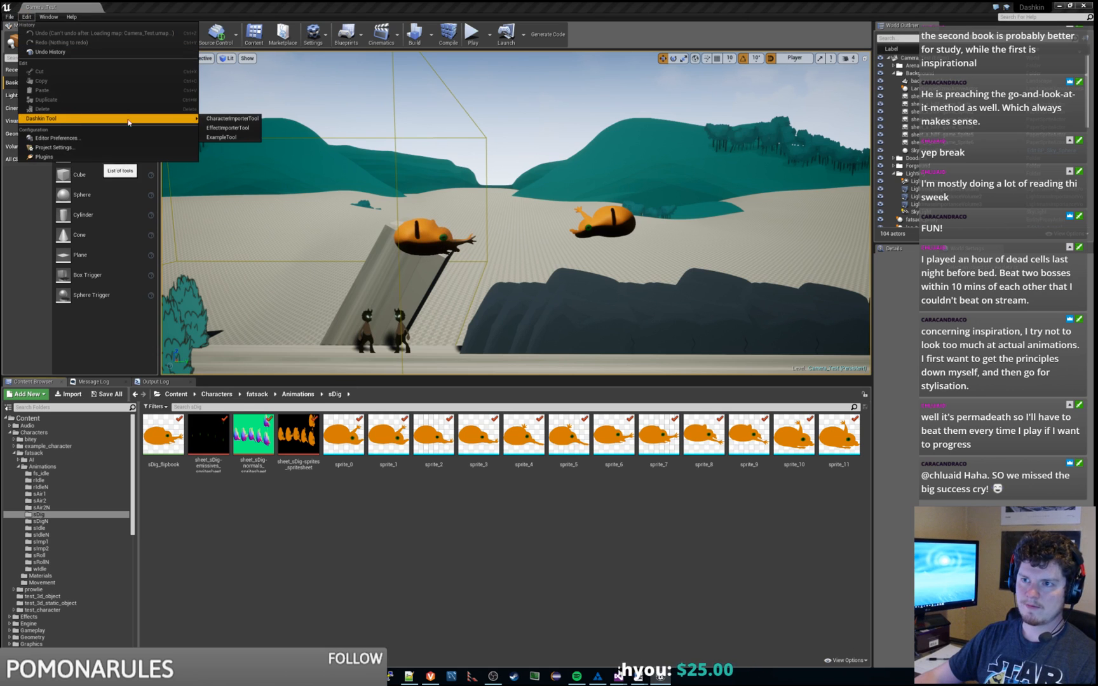
pyautogui.click(248, 120)
pyautogui.click(551, 300)
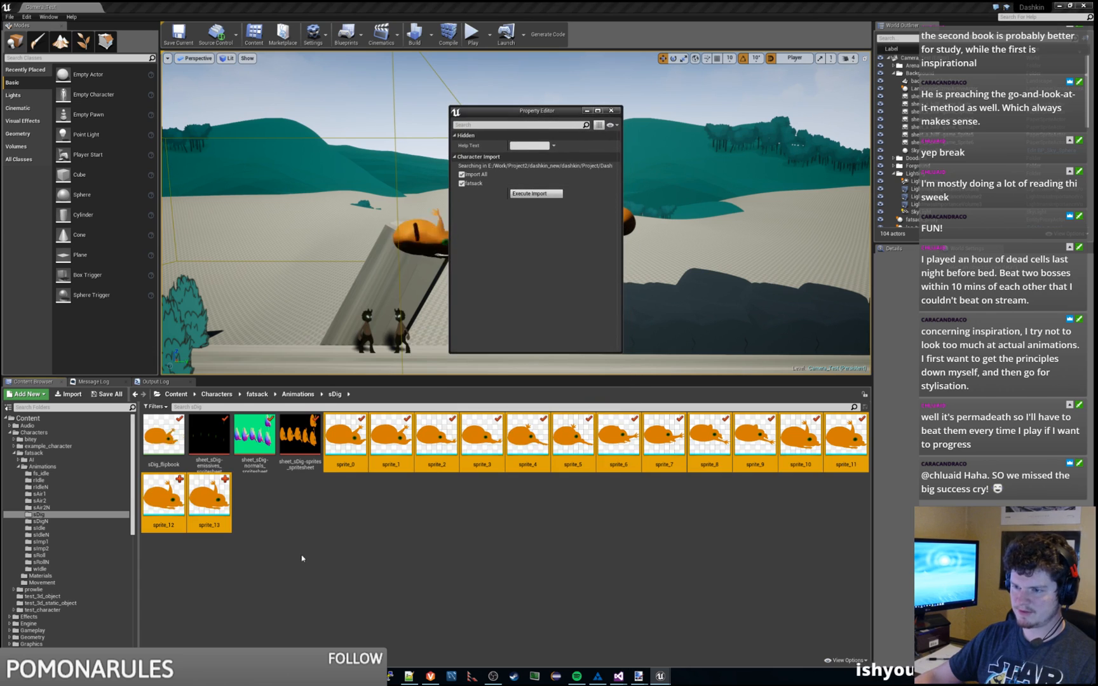
pyautogui.click(268, 522)
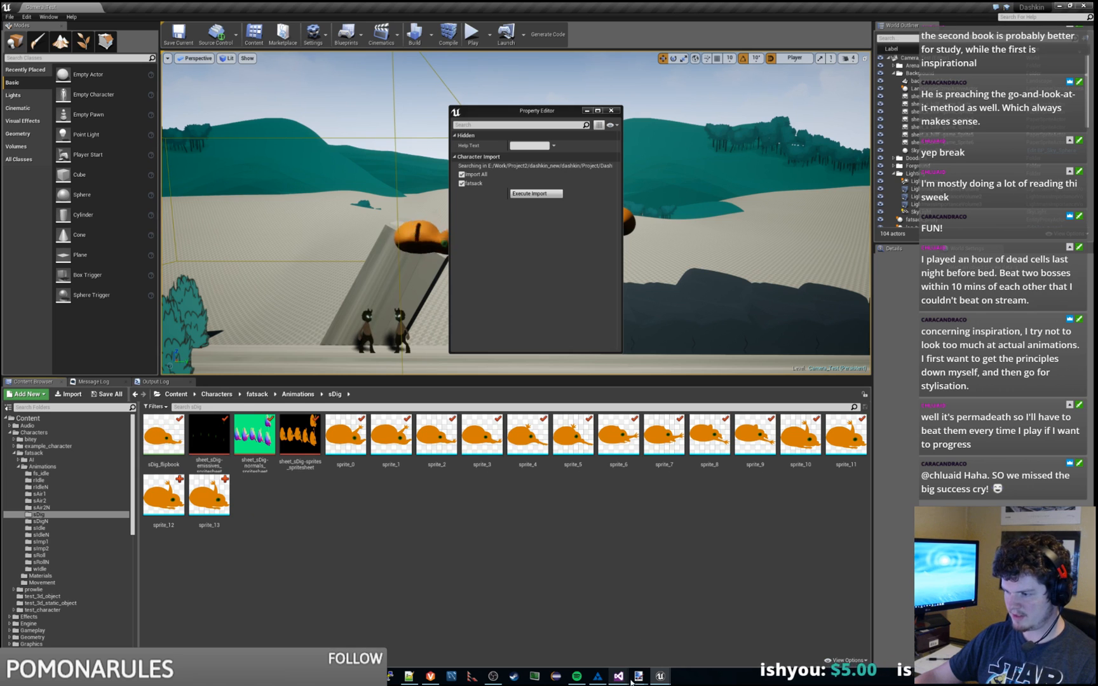
# Step: Delete the keyframes in frames 7–14 across the rig and eye layers
pyautogui.click(598, 678)
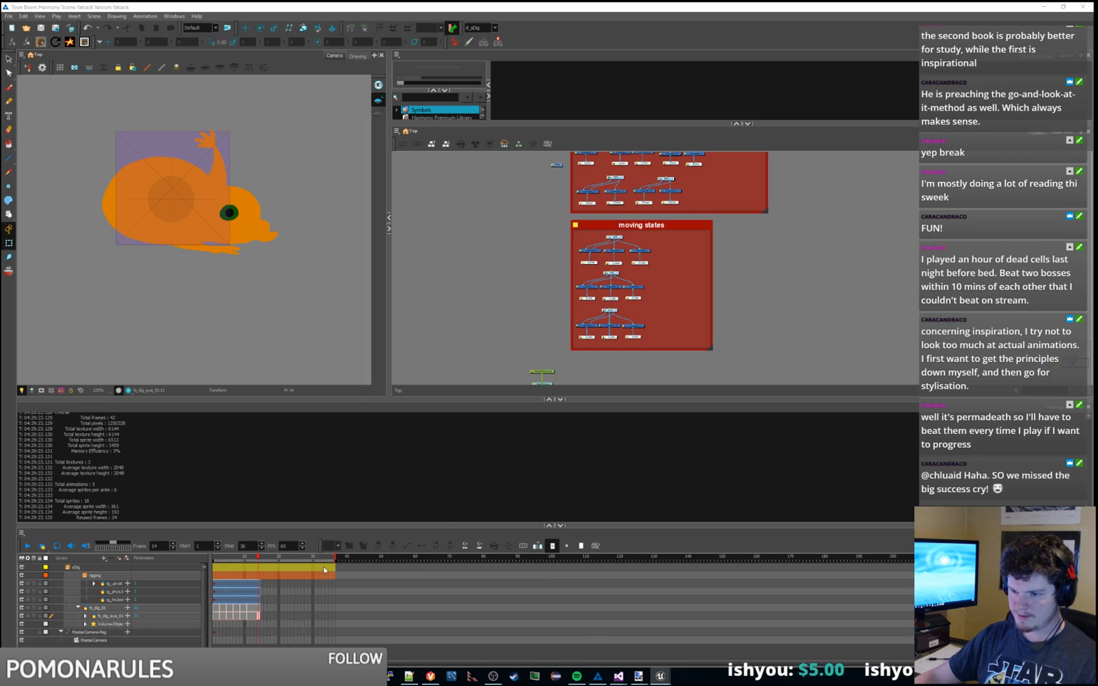
pyautogui.moveTo(248, 583); pyautogui.dragTo(242, 620)
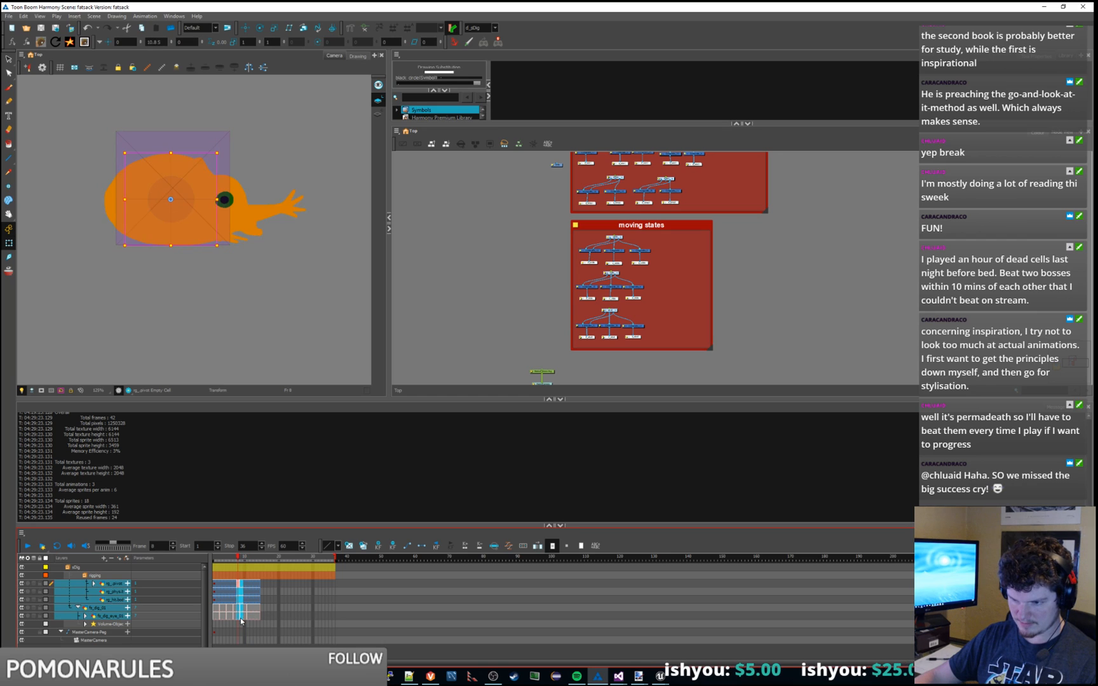
pyautogui.rightClick(240, 617)
pyautogui.click(235, 617)
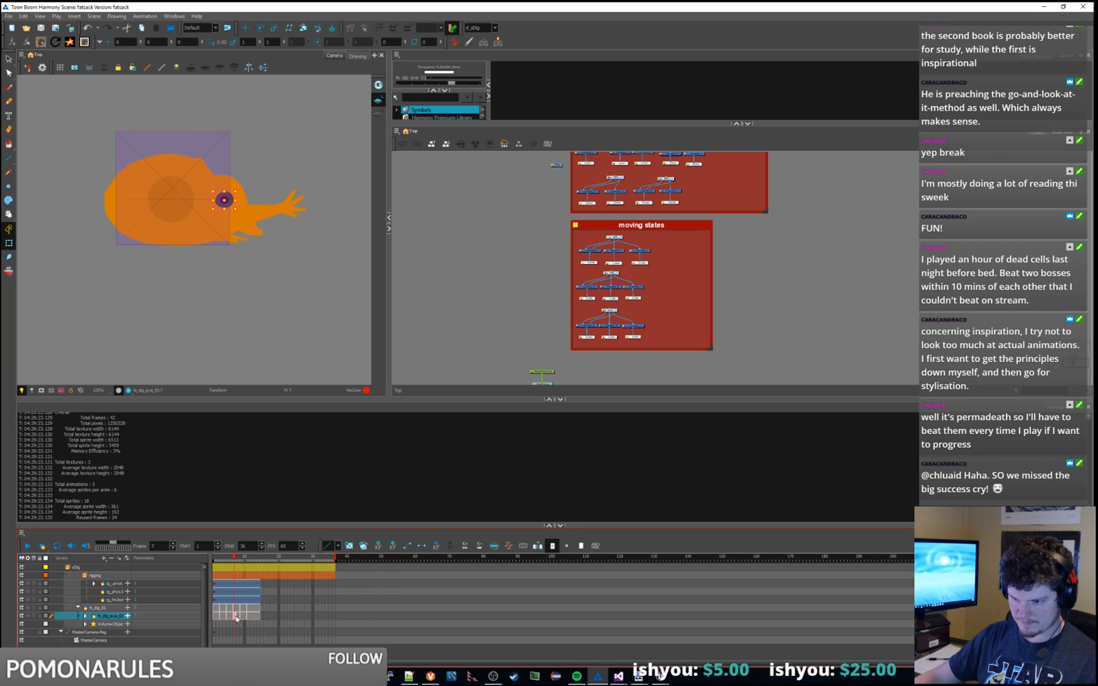
pyautogui.click(257, 584)
pyautogui.keyDown('shift'); pyautogui.click(236, 618); pyautogui.keyUp('shift')
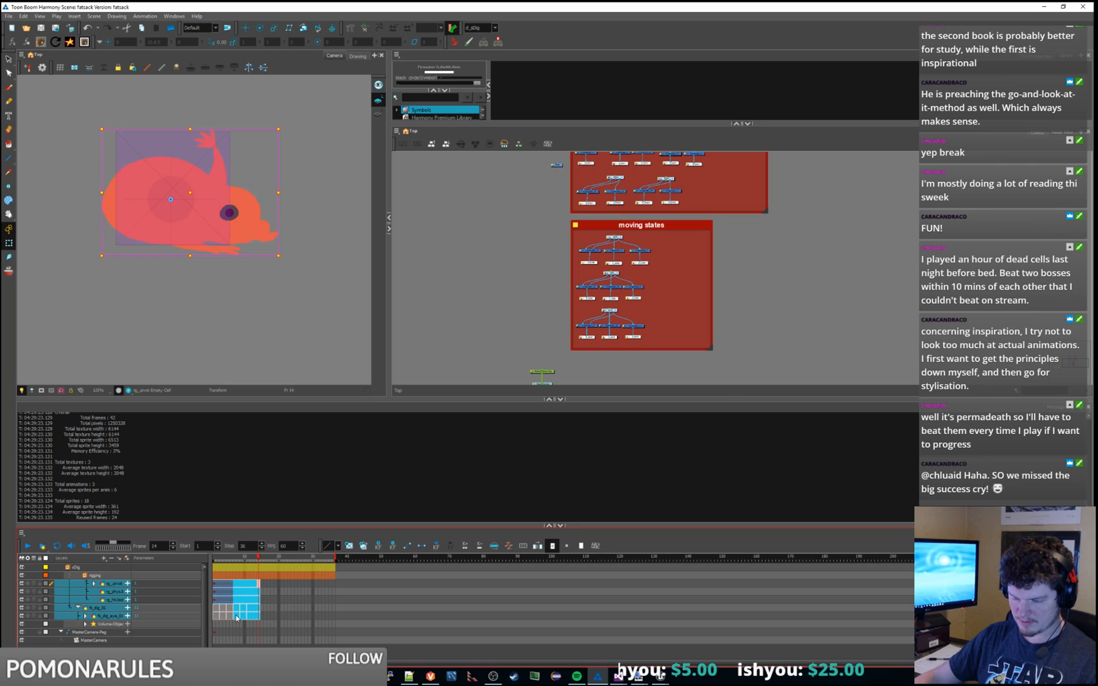
pyautogui.rightClick(236, 618)
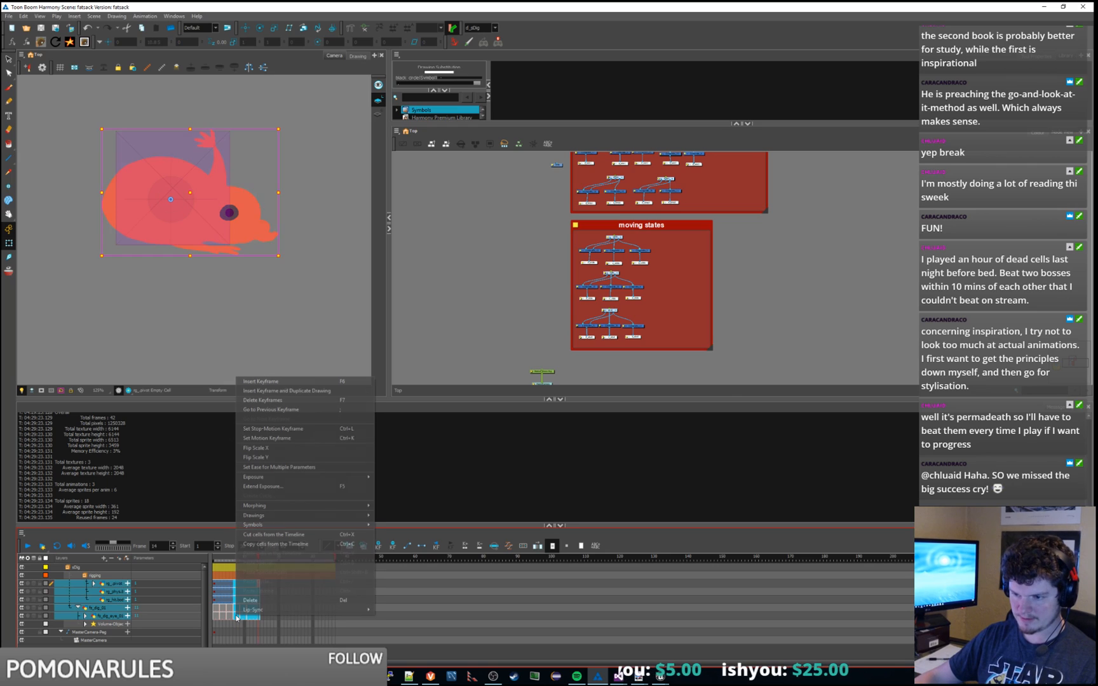
pyautogui.click(275, 405)
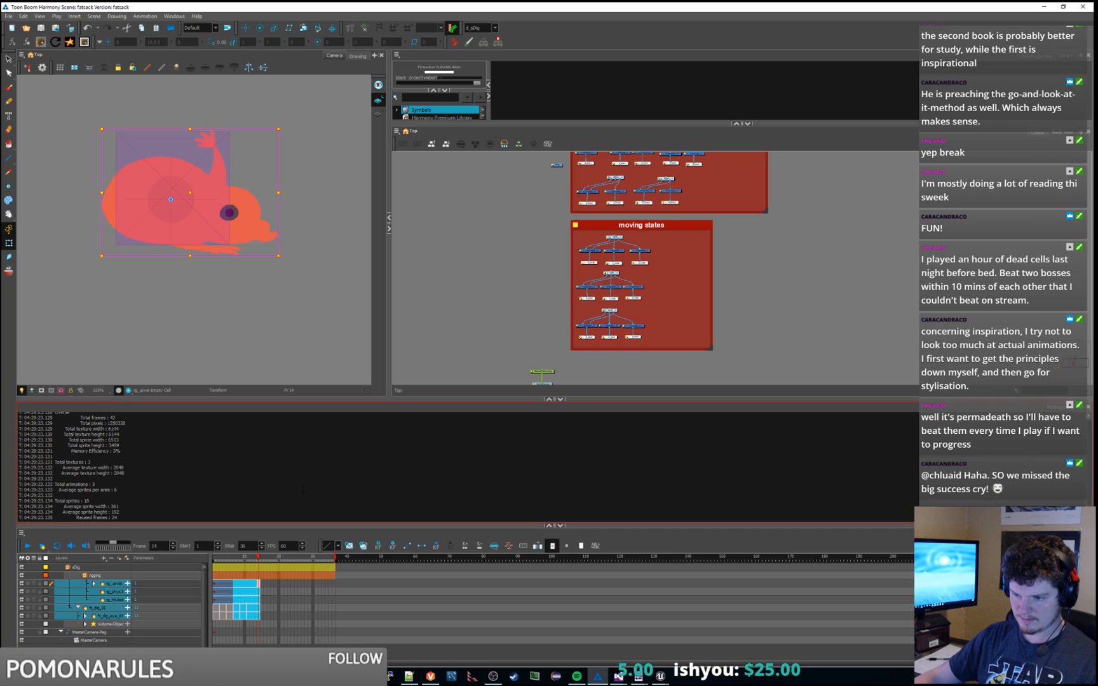
# Step: Delete the keyframes from frame 14 across the character's layers
pyautogui.click(283, 592)
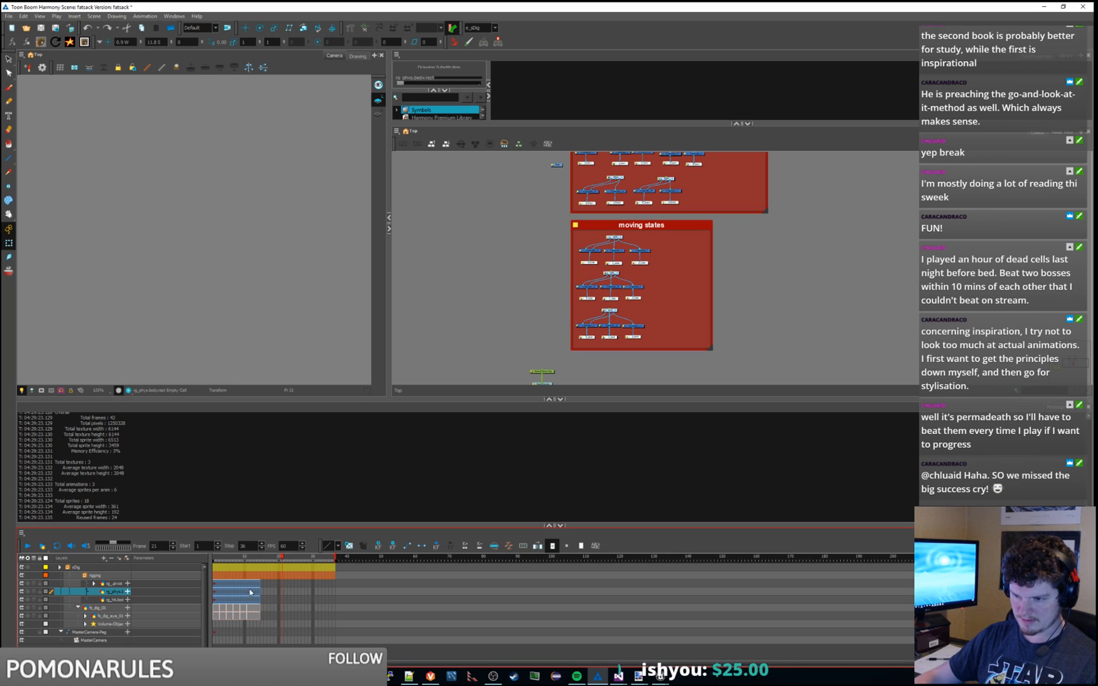
pyautogui.click(258, 584)
pyautogui.keyDown('shift'); pyautogui.click(254, 619); pyautogui.keyUp('shift')
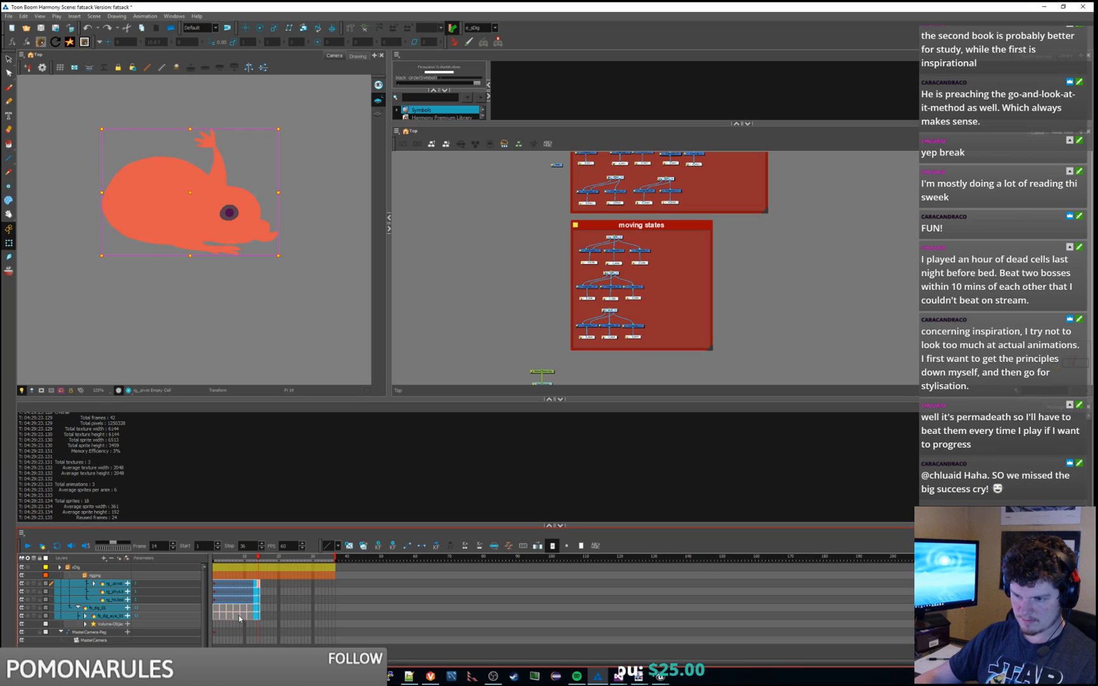
pyautogui.rightClick(239, 617)
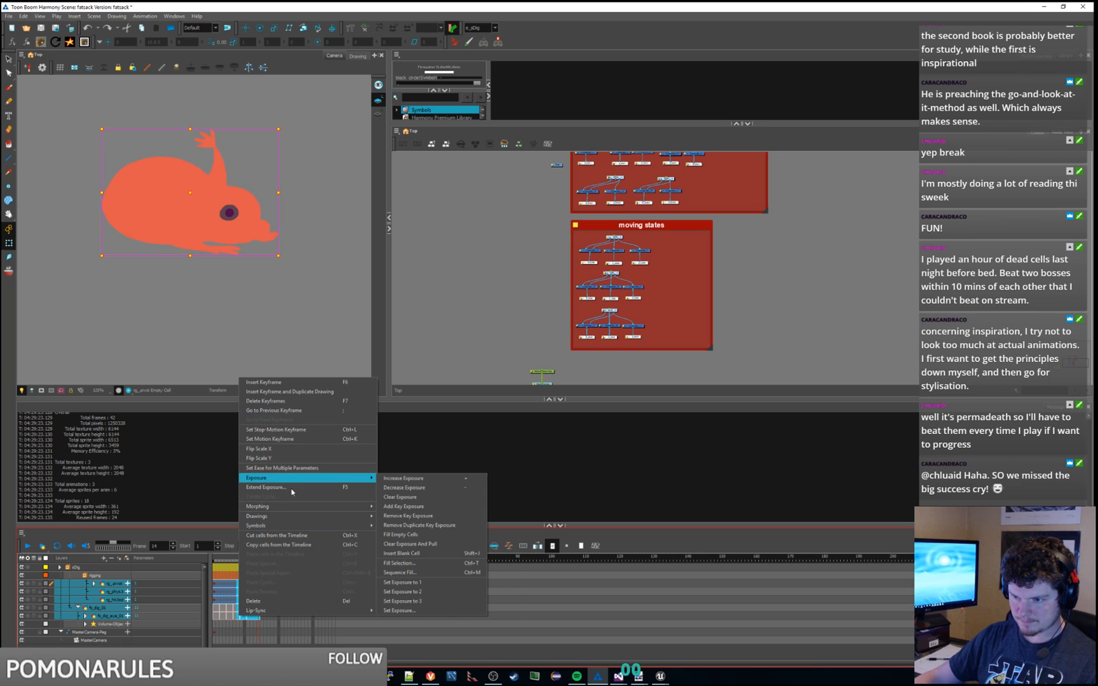
pyautogui.click(289, 401)
# Step: Clear the drawings from frames 9–10 across the character's layers
pyautogui.click(303, 593)
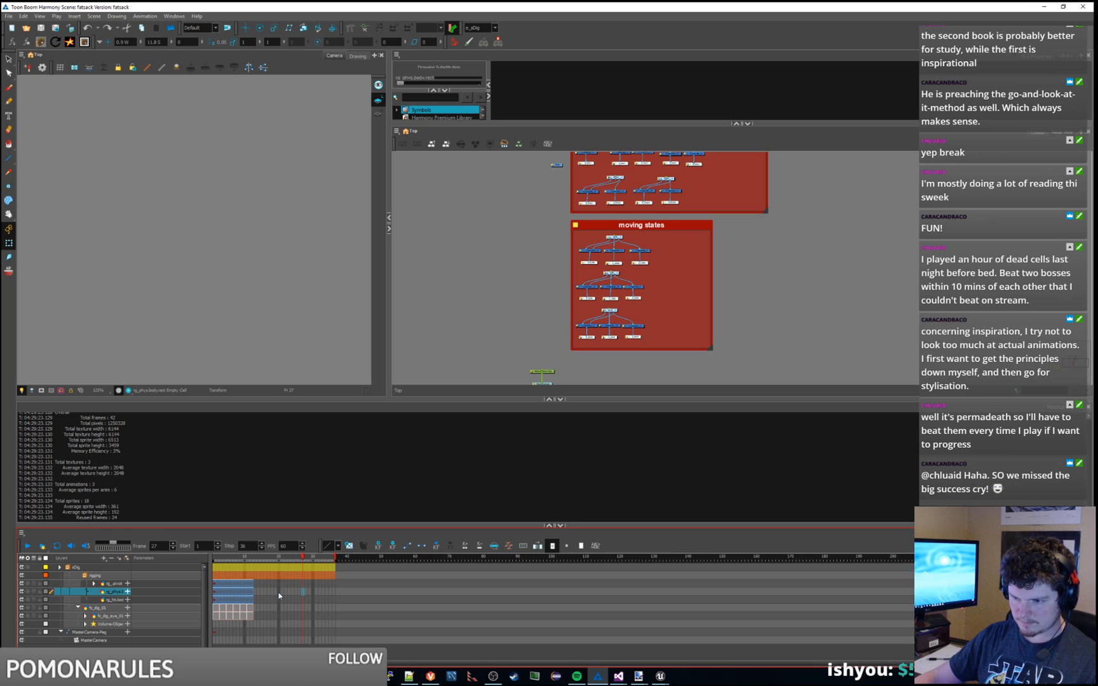
pyautogui.moveTo(243, 584); pyautogui.dragTo(251, 619)
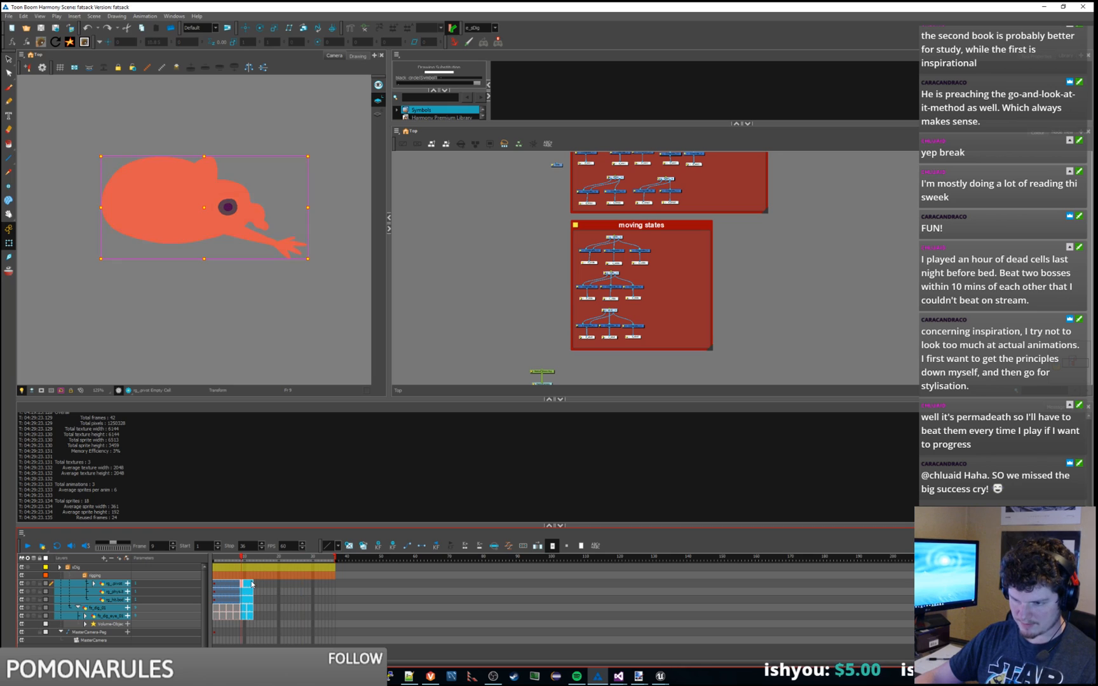
pyautogui.rightClick(252, 583)
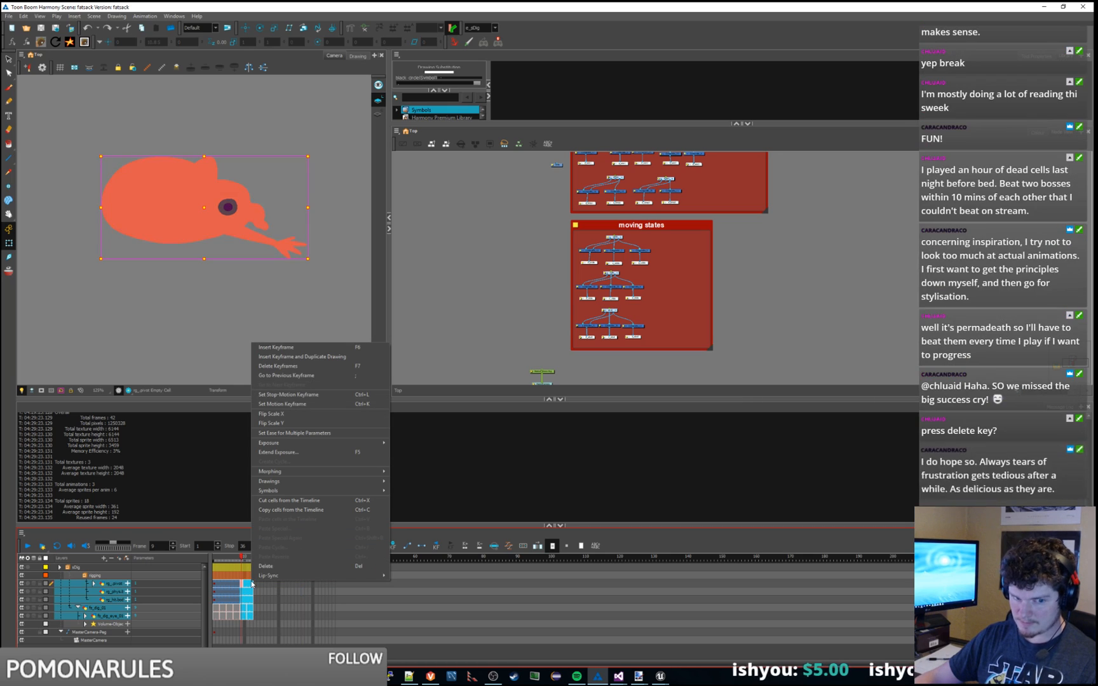
pyautogui.click(415, 4)
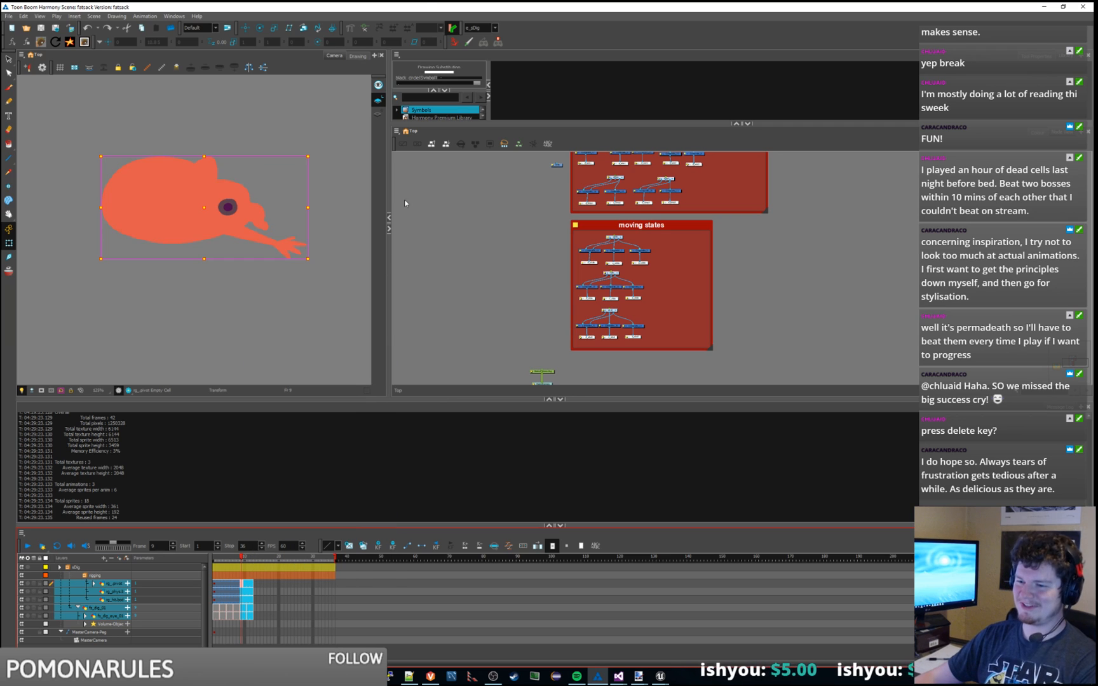
pyautogui.press('Delete')
pyautogui.click(268, 583)
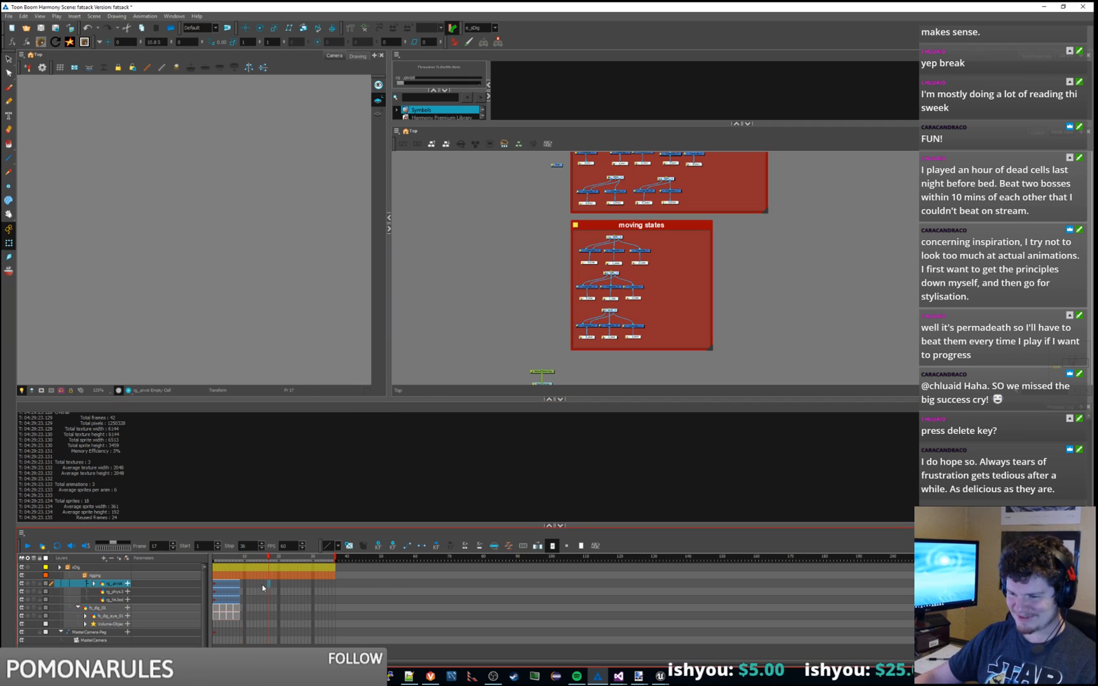
# Step: Re-export sDig to Dashkin, now totalling 12 sprites
pyautogui.click(40, 42)
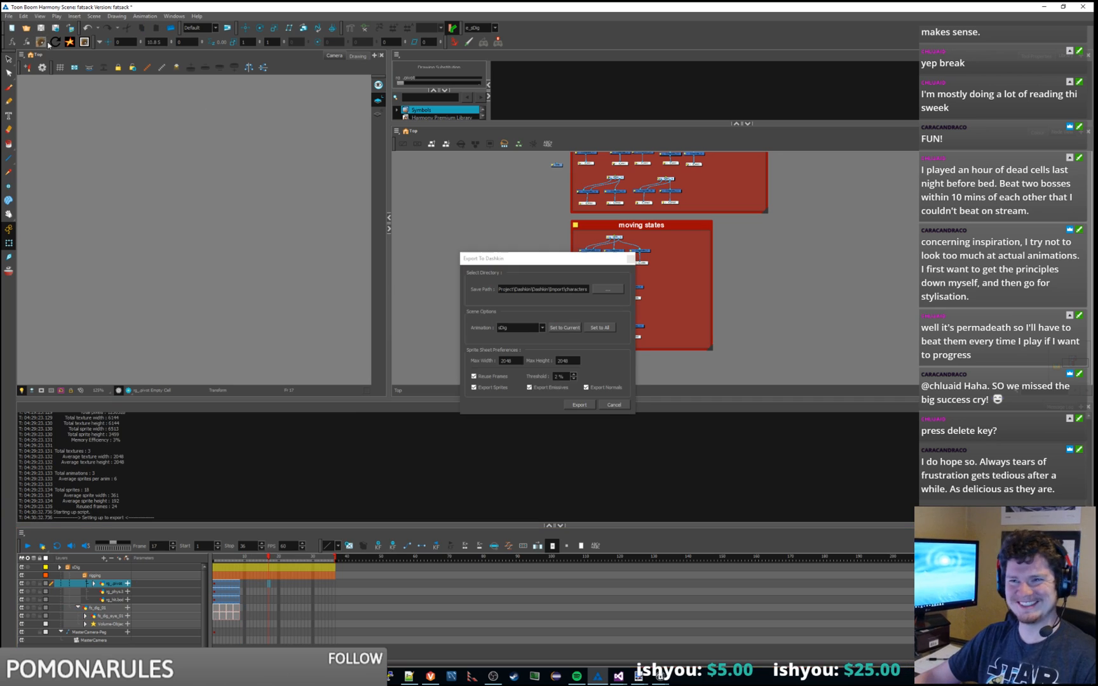
pyautogui.click(576, 404)
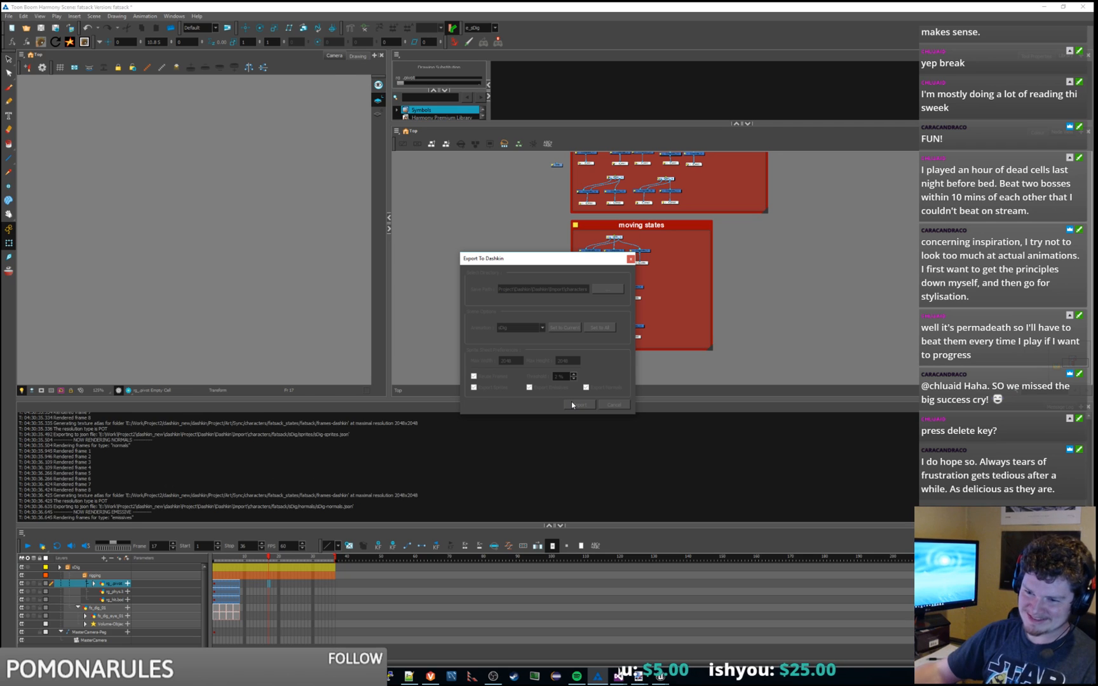
pyautogui.click(618, 675)
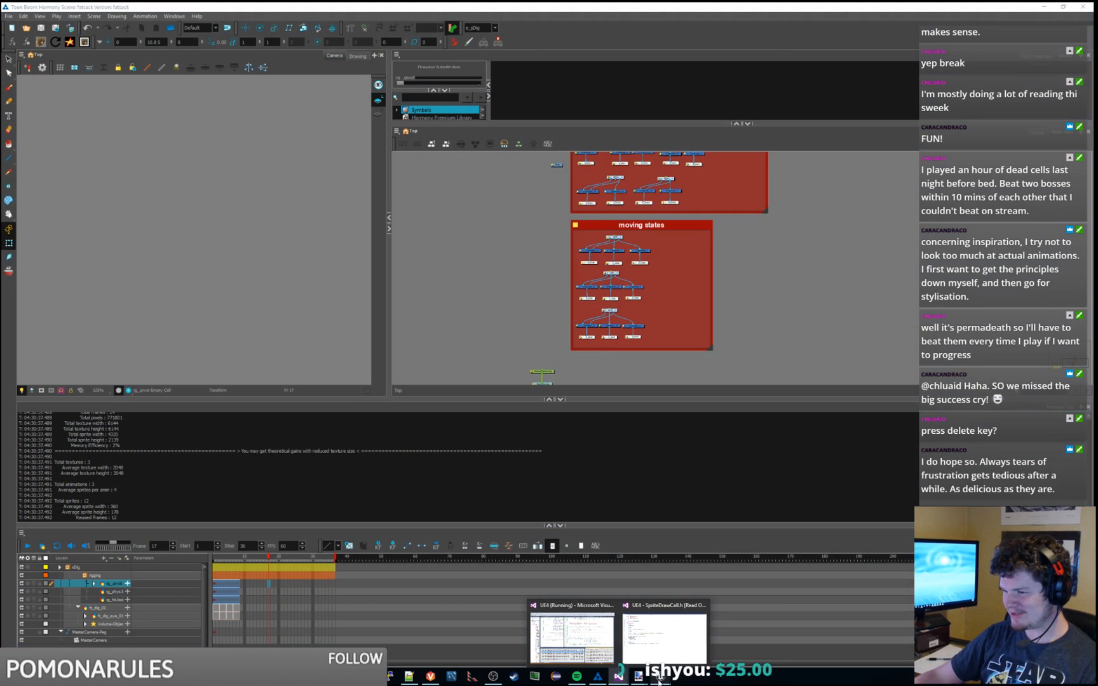
# Step: Run Execute Import in Unreal to bring in the newly exported fatsack sprites
pyautogui.moveTo(660, 676)
pyautogui.click(636, 648)
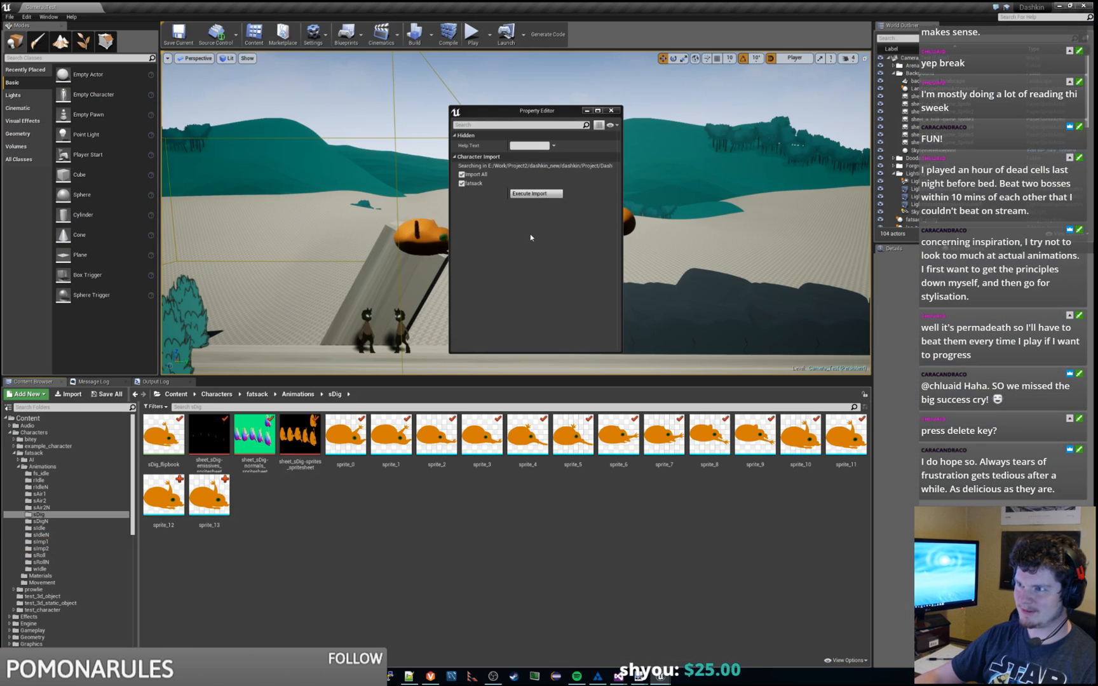
pyautogui.click(545, 199)
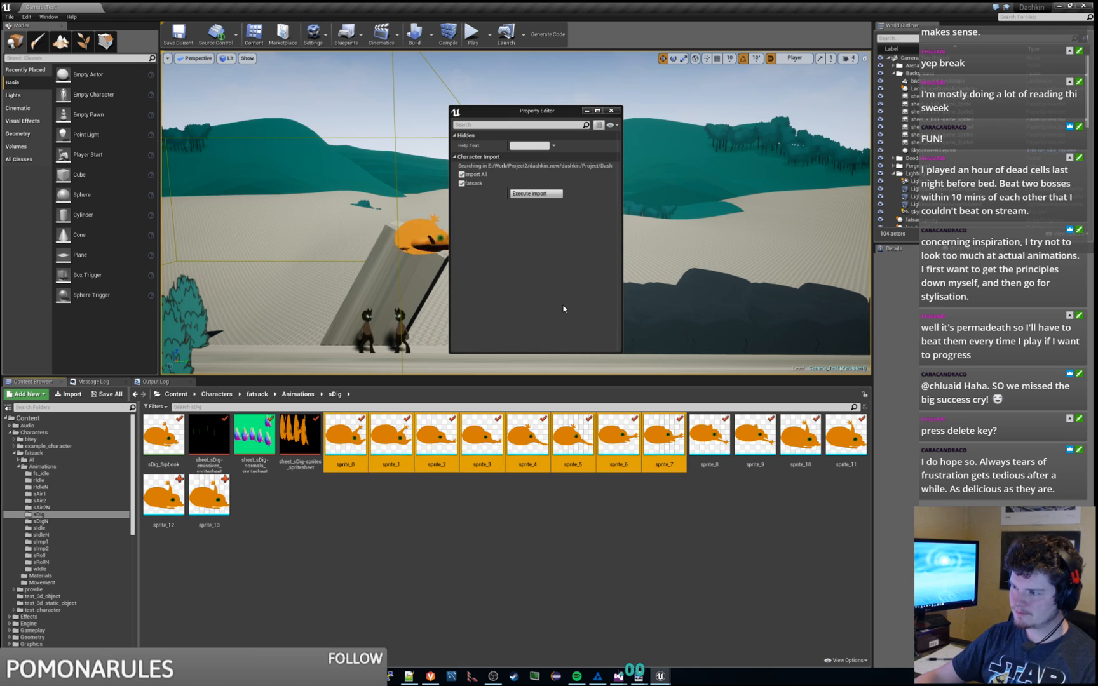
pyautogui.click(589, 517)
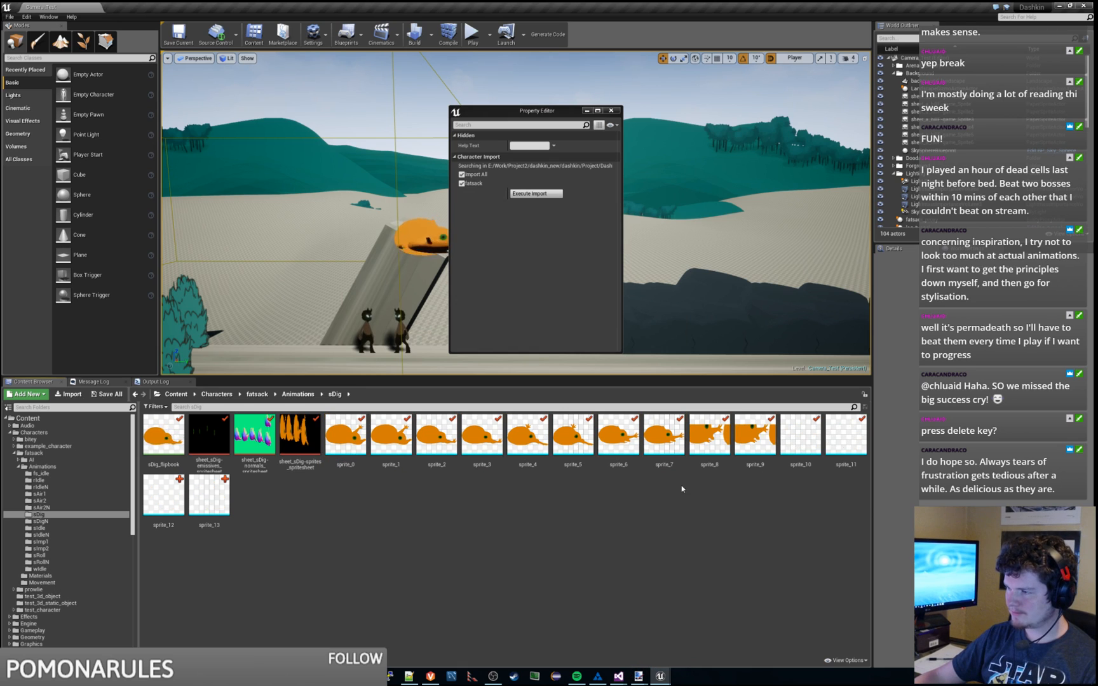
# Step: Delete the leftover sprite_8 through sprite_13 from the sDig folder
pyautogui.click(709, 445)
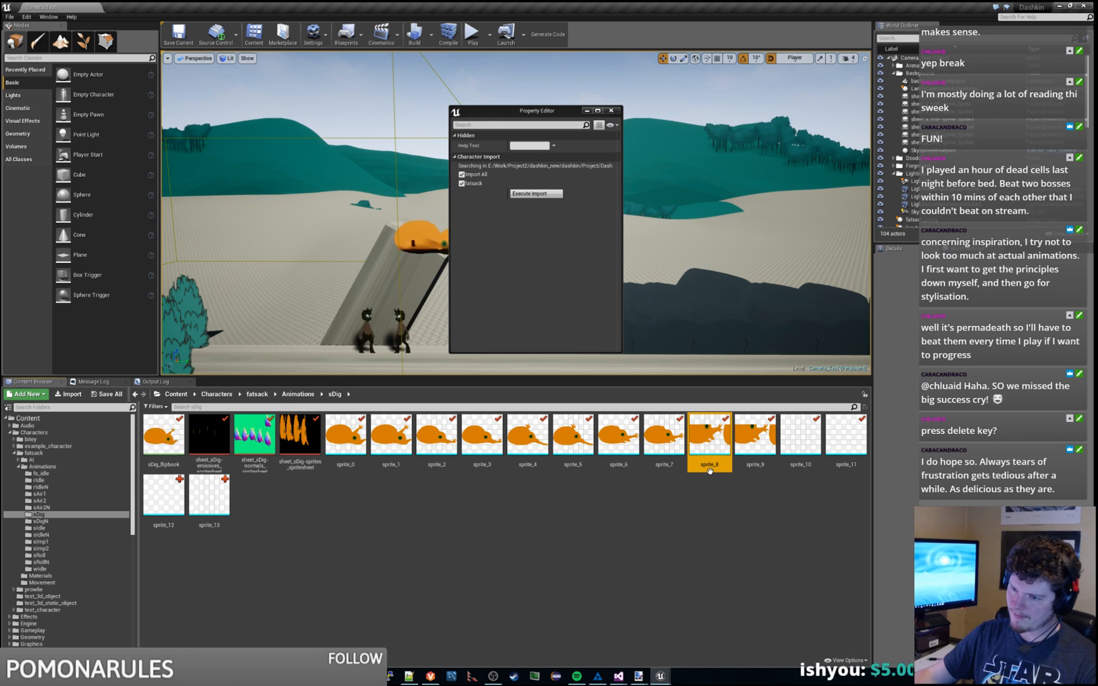
pyautogui.keyDown('shift'); pyautogui.click(221, 492); pyautogui.keyUp('shift')
pyautogui.click(438, 514)
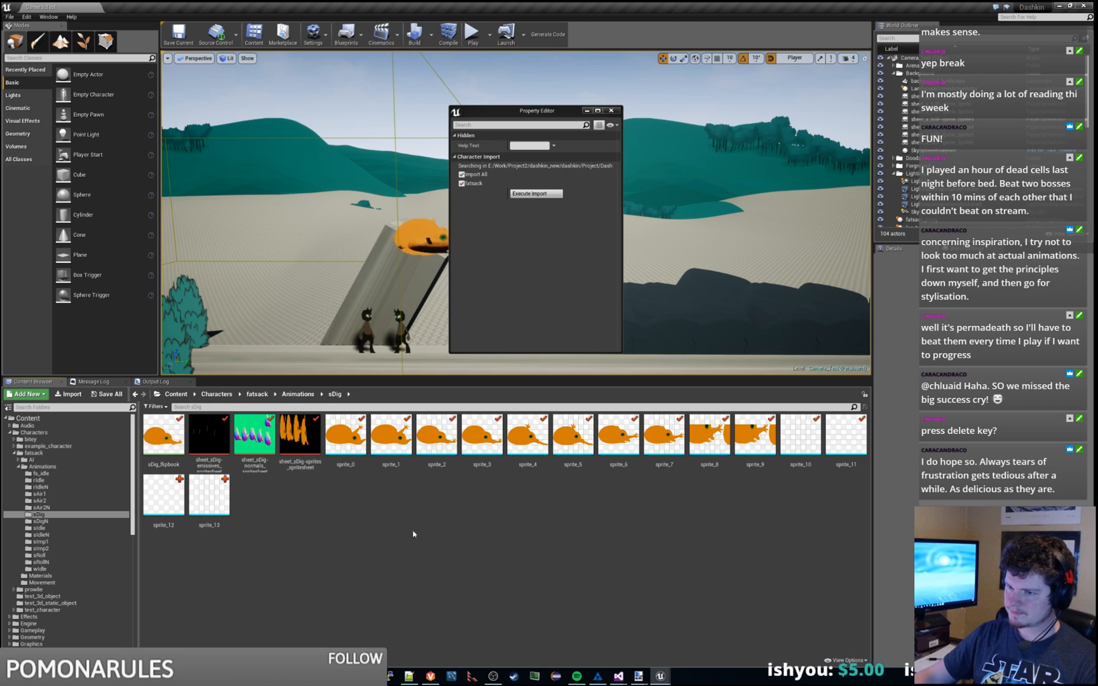
pyautogui.click(43, 508)
pyautogui.click(42, 514)
pyautogui.click(347, 542)
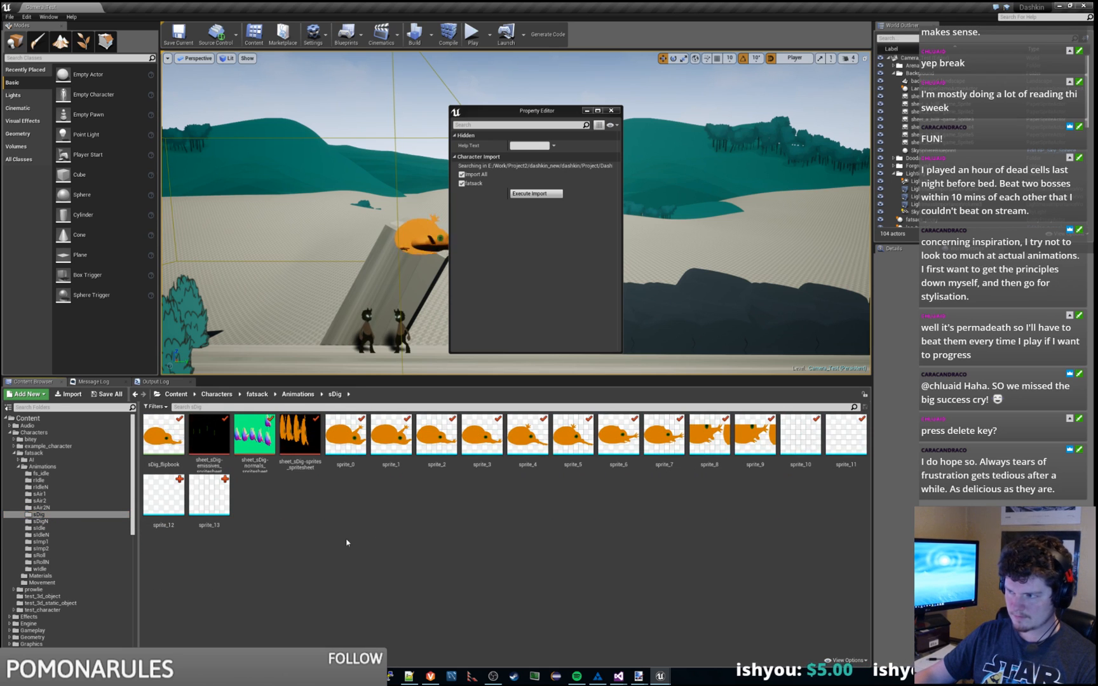
pyautogui.click(709, 437)
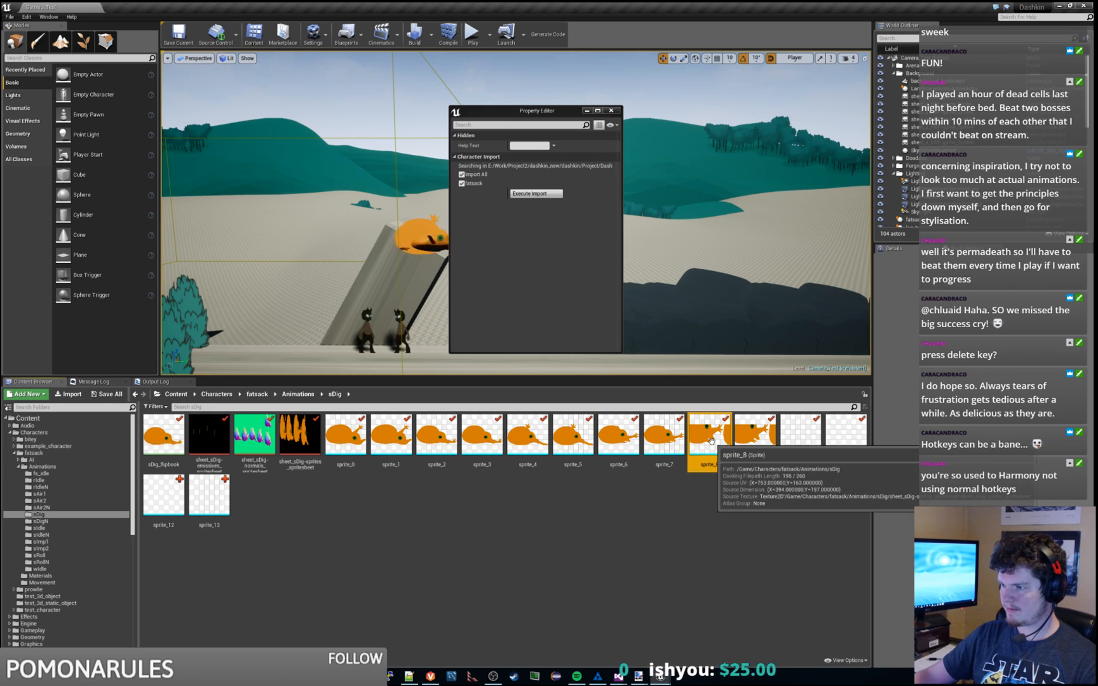
pyautogui.keyDown('shift'); pyautogui.click(210, 496); pyautogui.keyUp('shift')
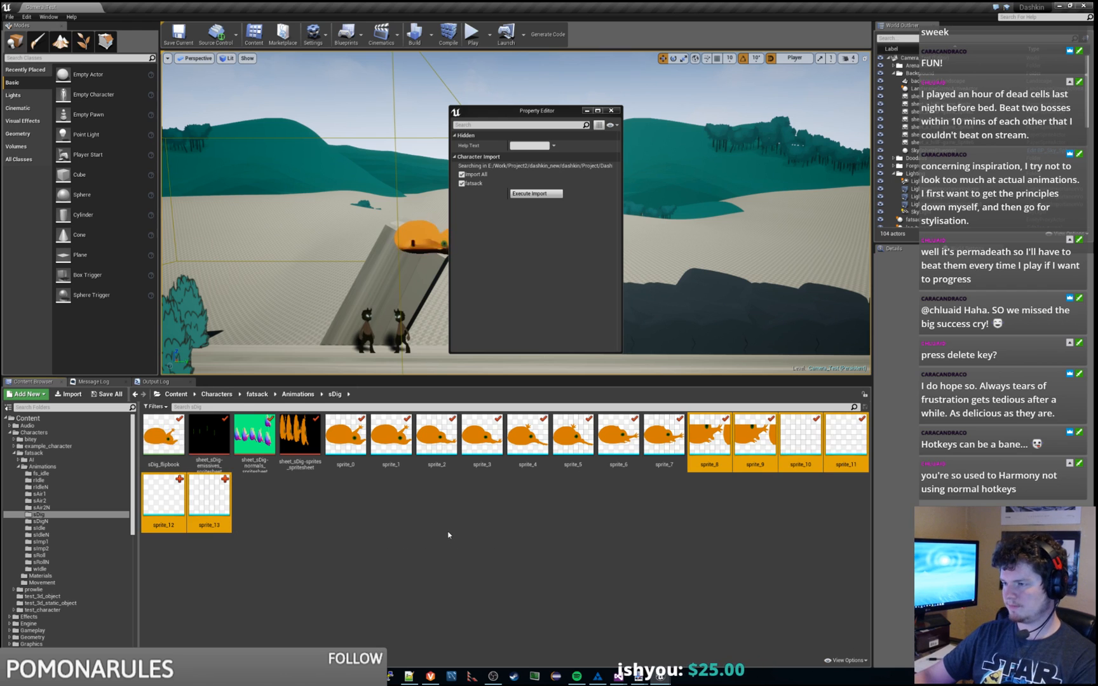
pyautogui.press('Delete')
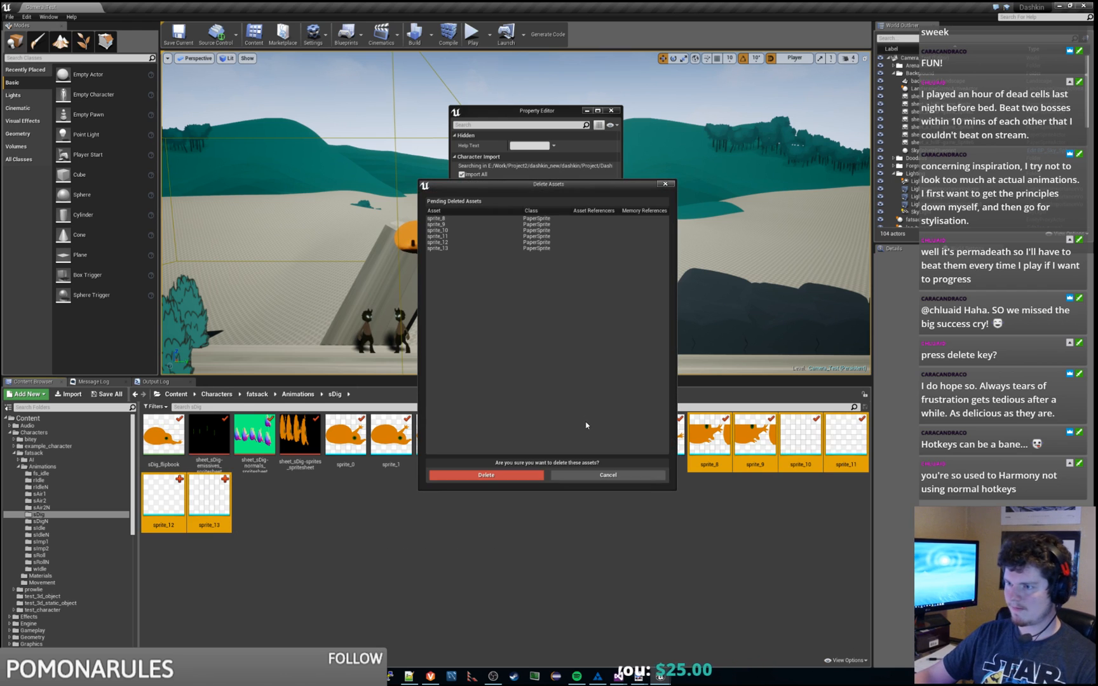
pyautogui.click(516, 476)
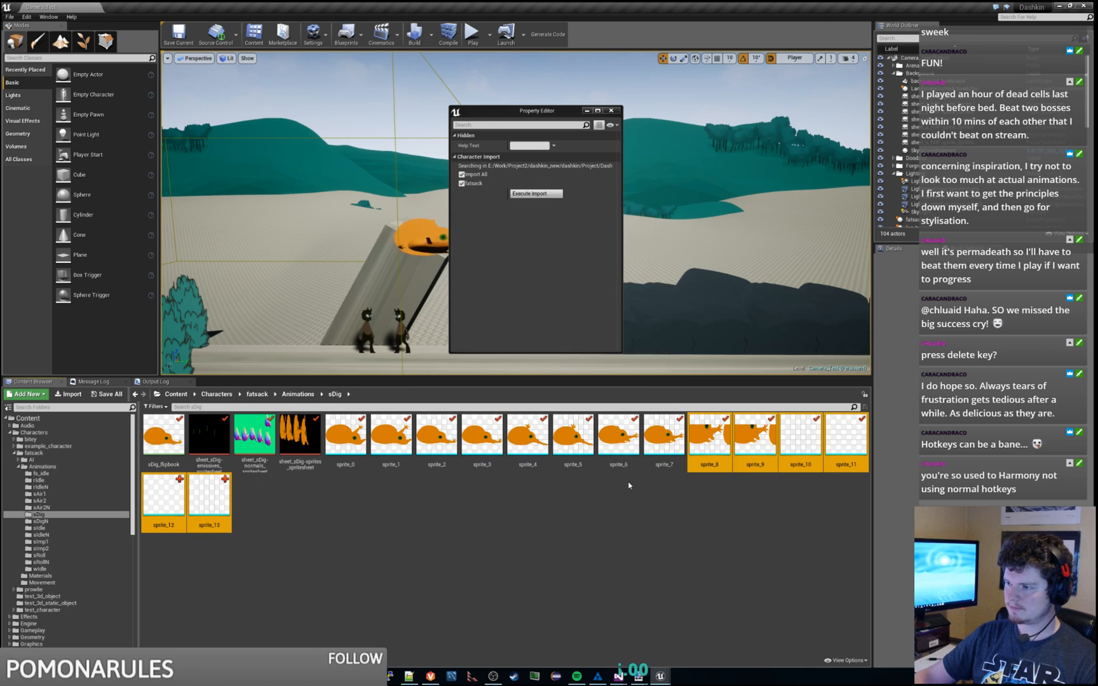
pyautogui.click(623, 484)
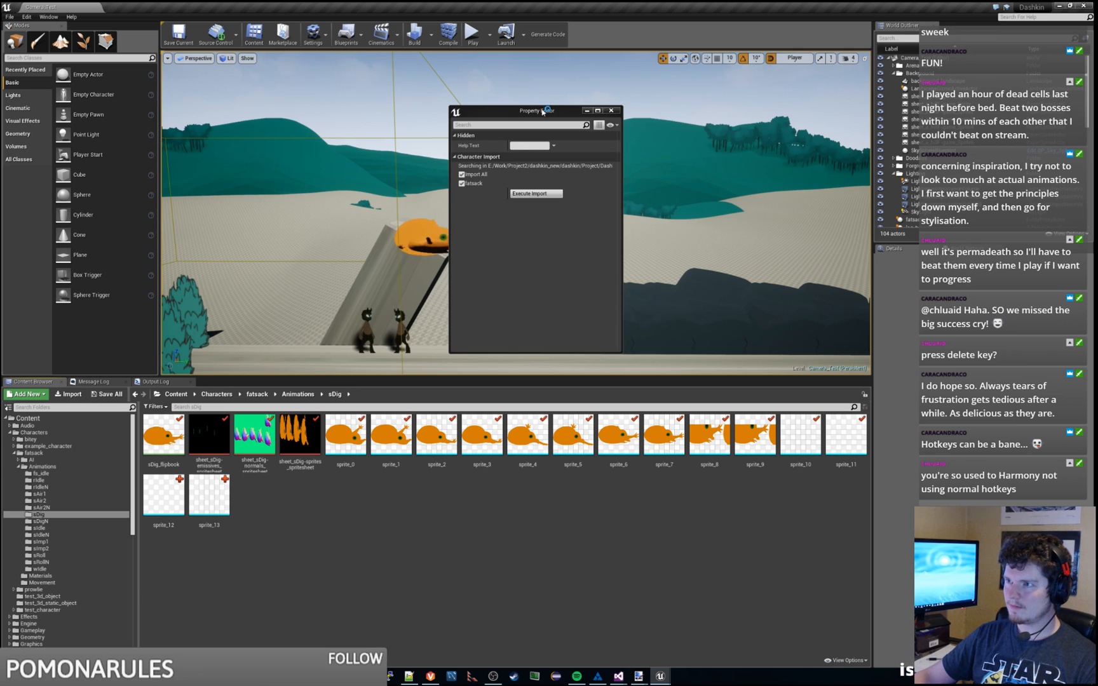
# Step: Inspect the orange sDig flipbook in the level and open the normals sprite sheet
pyautogui.moveTo(545, 111); pyautogui.dragTo(660, 78)
pyautogui.click(433, 239)
pyautogui.scroll(2, 434, 239)
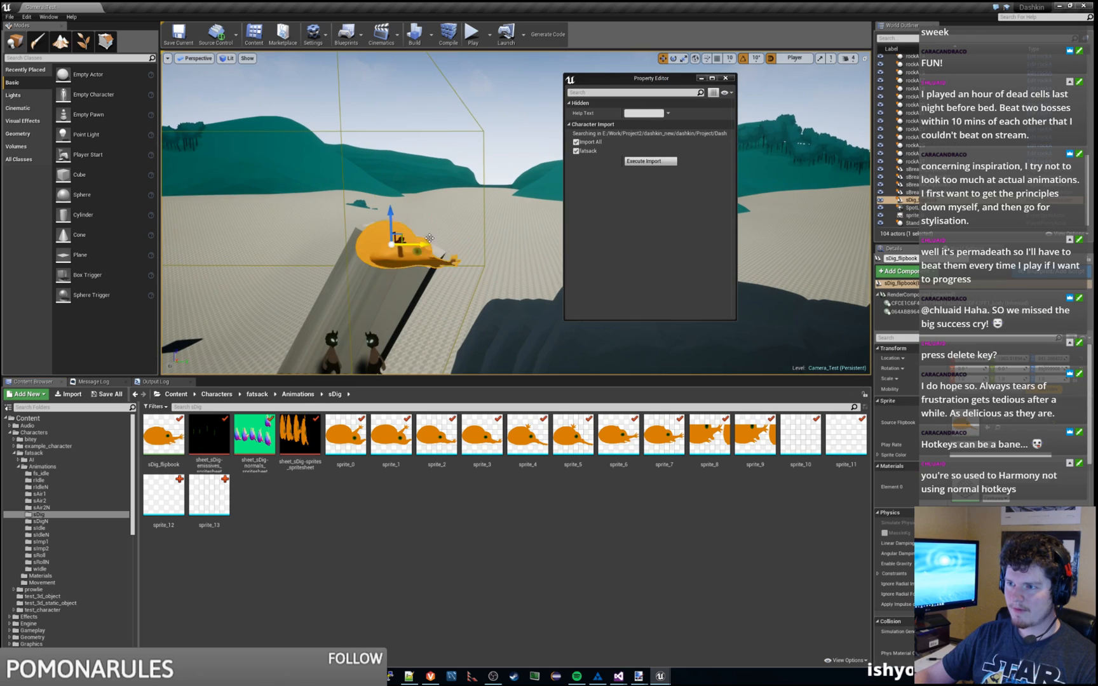
pyautogui.click(491, 216)
pyautogui.scroll(3, 435, 220)
pyautogui.scroll(3, 406, 248)
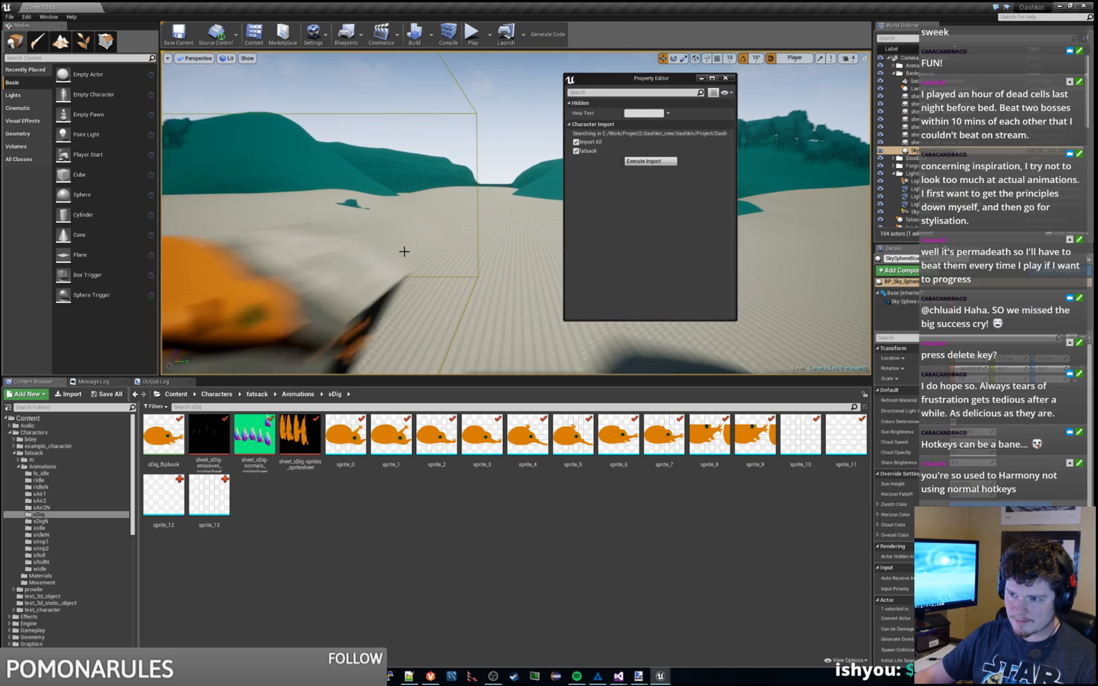
pyautogui.scroll(-3, 458, 246)
pyautogui.moveTo(472, 250); pyautogui.dragTo(439, 249, button='right')
pyautogui.moveTo(392, 284); pyautogui.dragTo(419, 284, button='right')
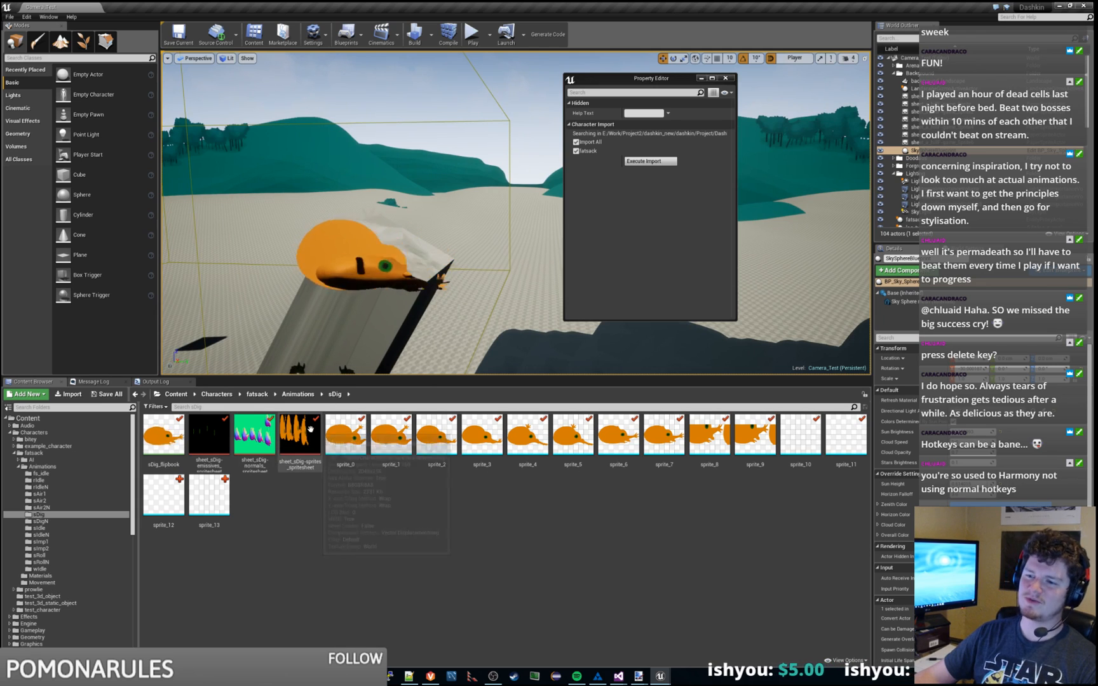
pyautogui.doubleClick(257, 441)
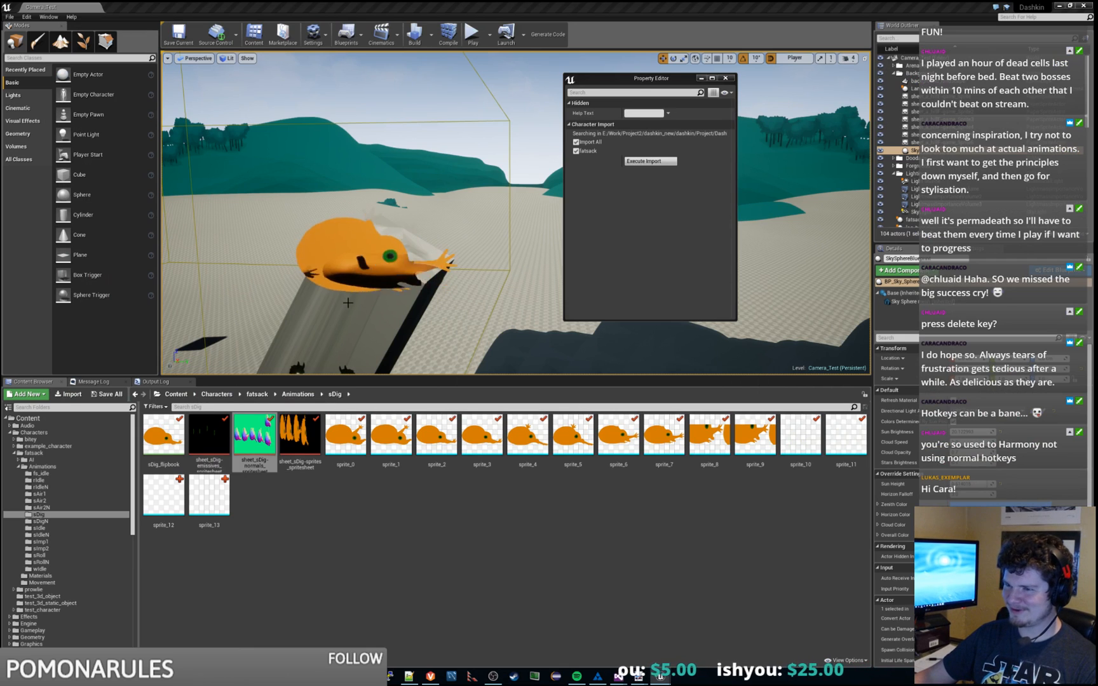
# Step: Rerun the fatsack character import and deselect the eight resulting sprite assets
pyautogui.moveTo(451, 267); pyautogui.dragTo(410, 272, button='right')
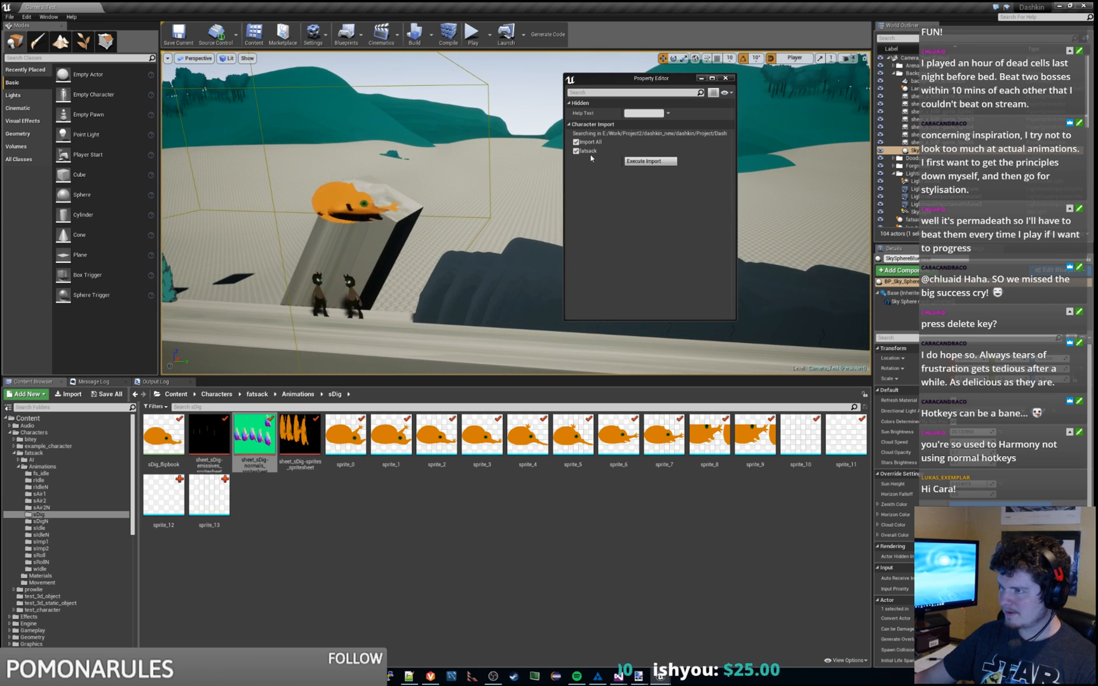
pyautogui.moveTo(628, 78); pyautogui.dragTo(581, 78)
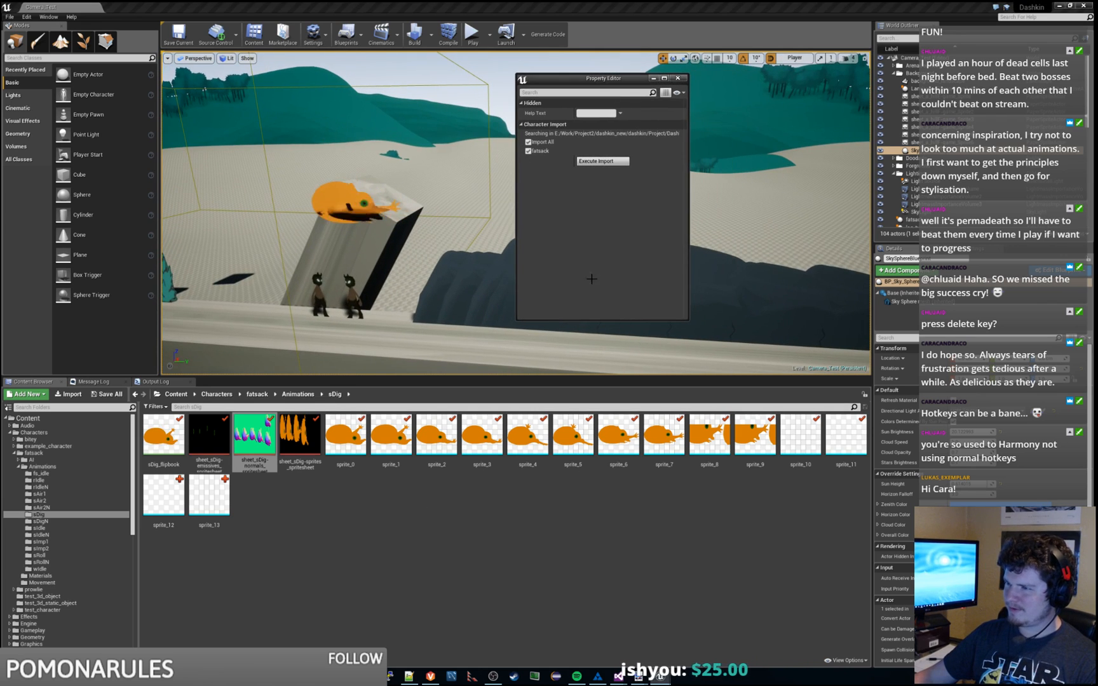
pyautogui.click(604, 161)
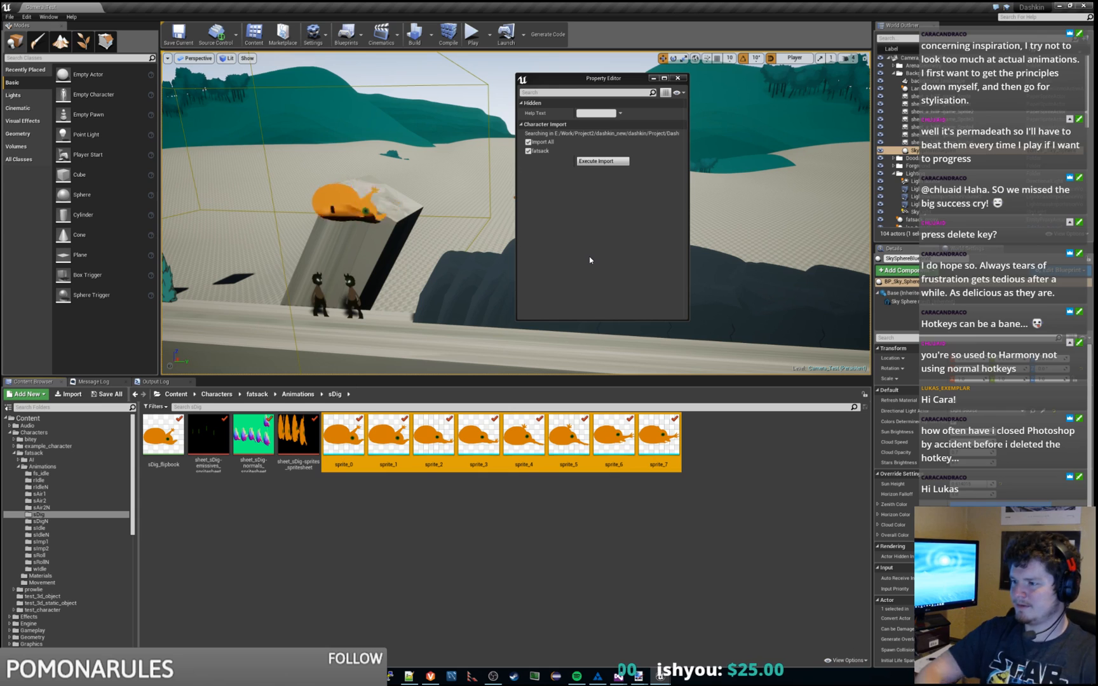
pyautogui.click(526, 519)
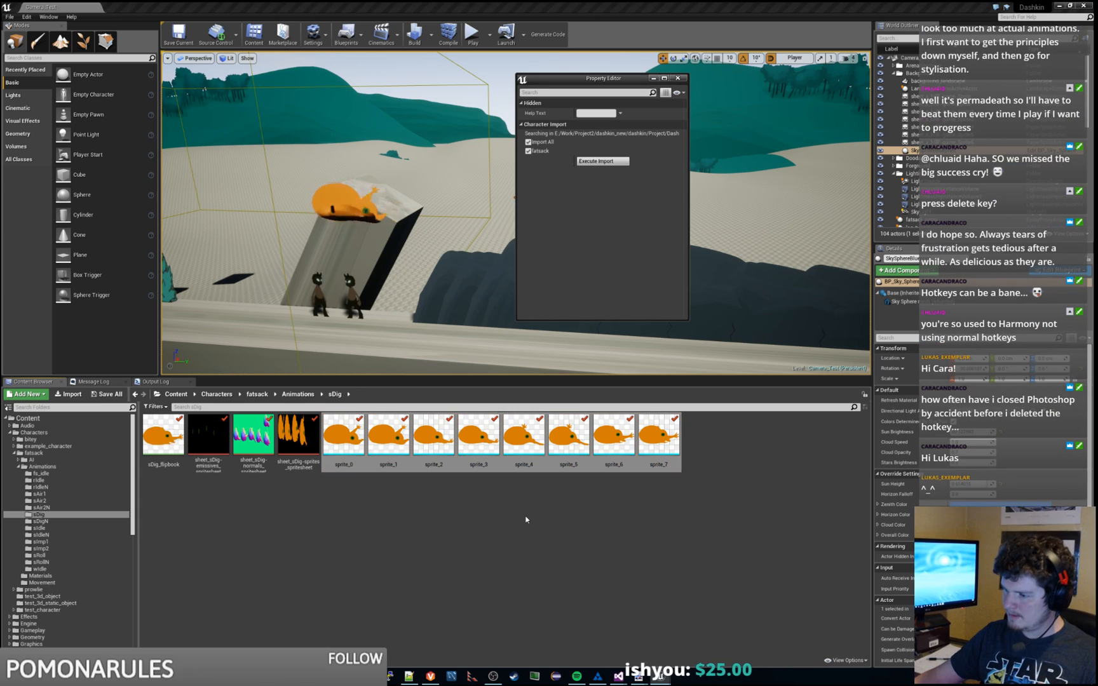
# Step: In Harmony, export sDig via Export To Dashkin from frame 30 of the rg_hit.body layer
pyautogui.click(598, 677)
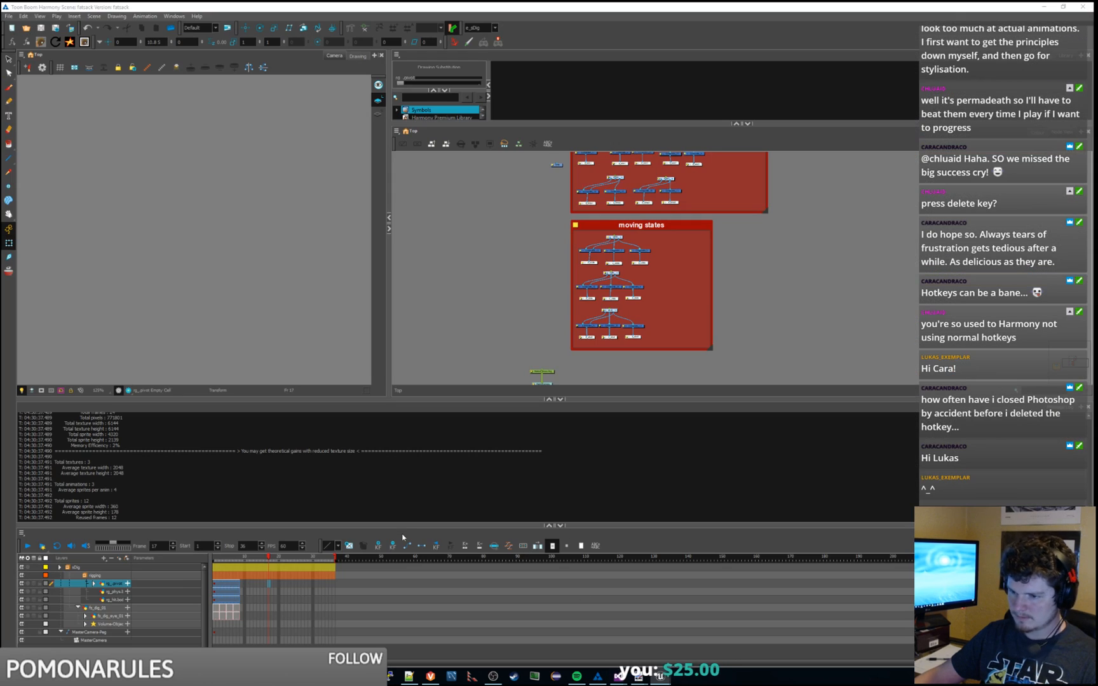
pyautogui.click(314, 601)
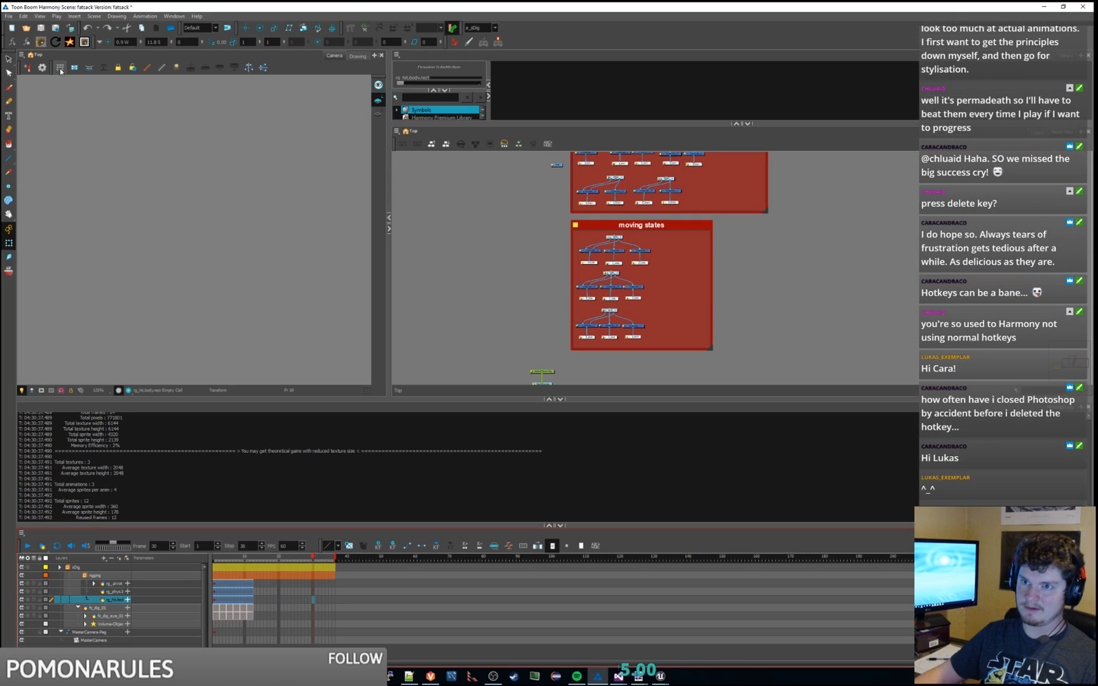
pyautogui.click(42, 42)
pyautogui.click(581, 404)
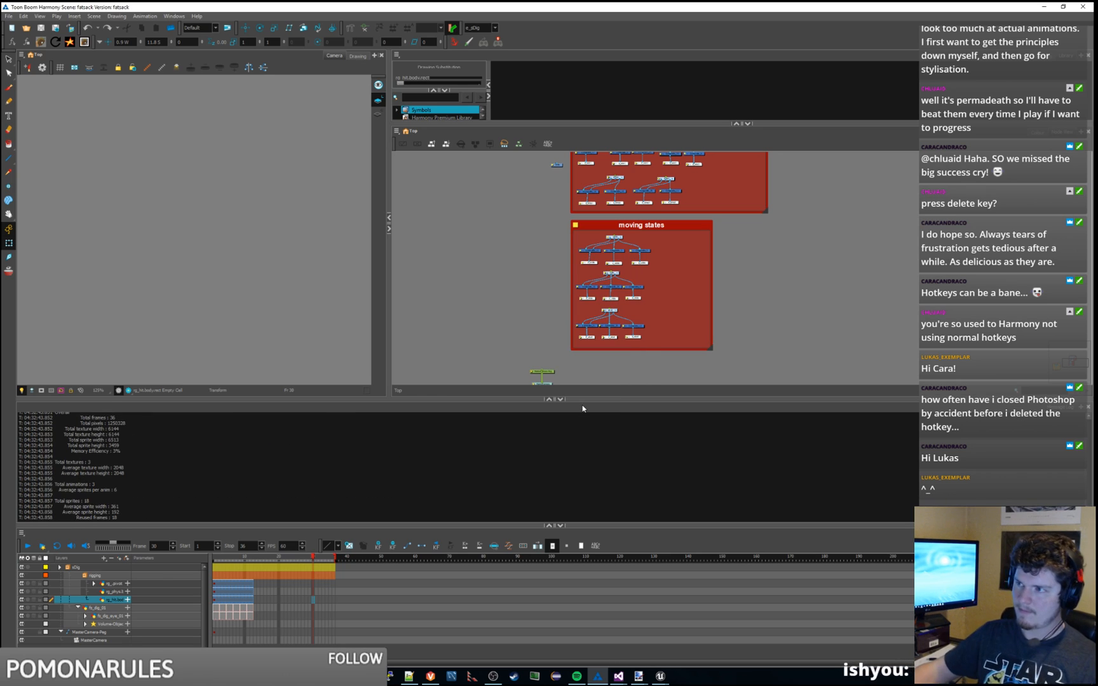
# Step: Execute the character import on the new fatsack export, then deselect the imported sprites
pyautogui.click(1043, 8)
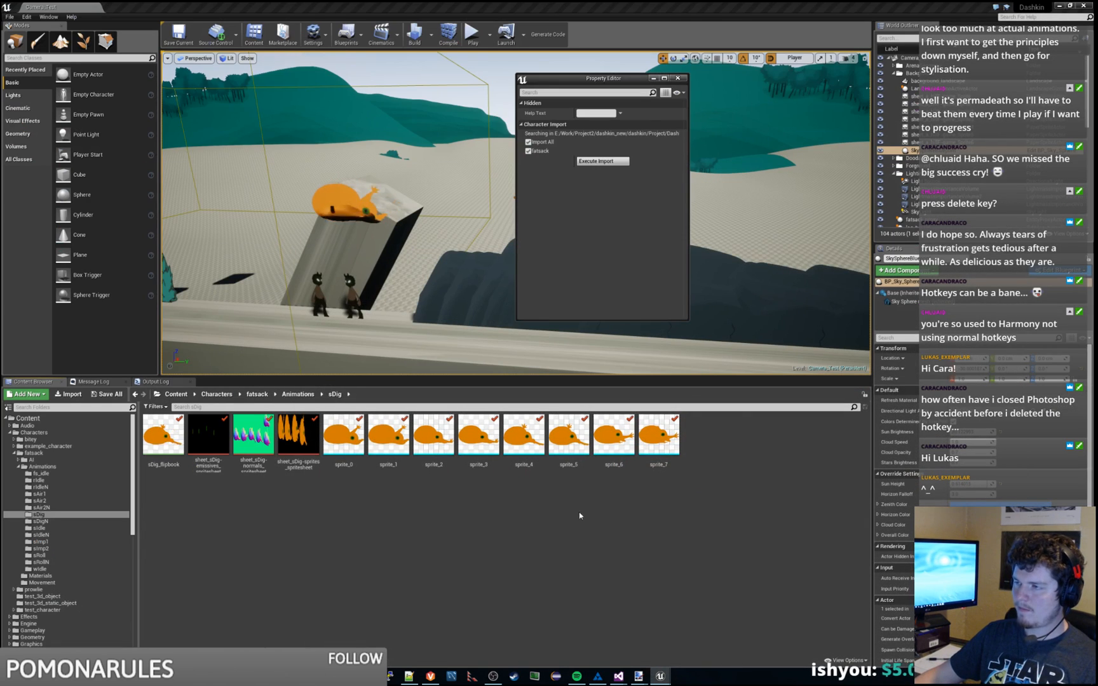
pyautogui.click(608, 161)
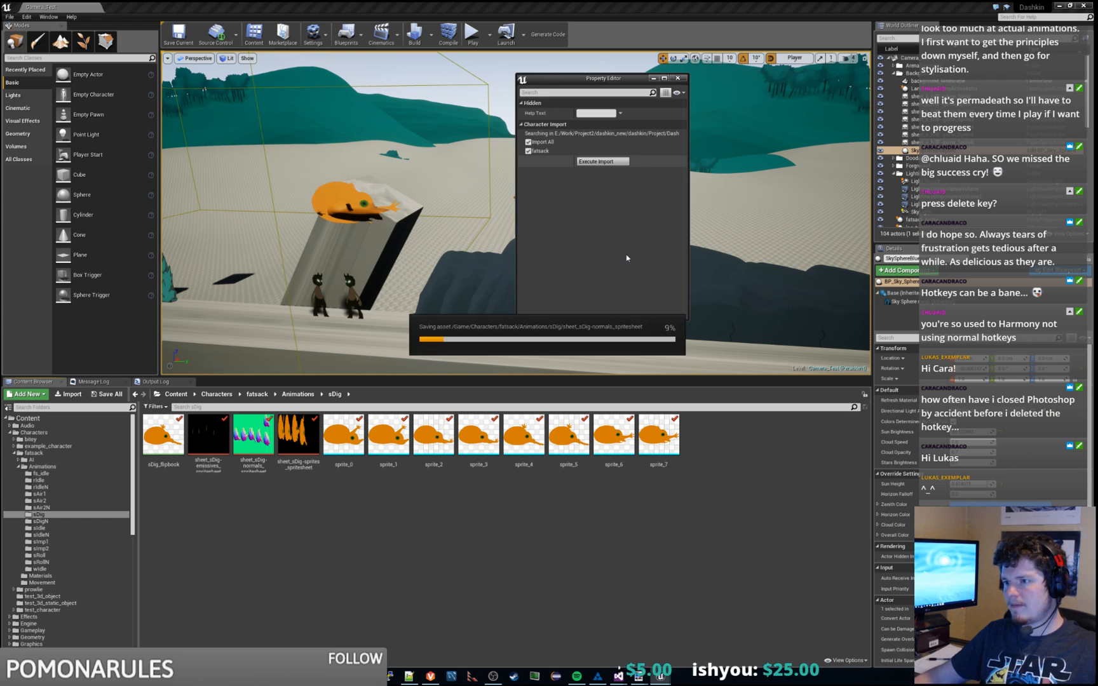
pyautogui.click(526, 484)
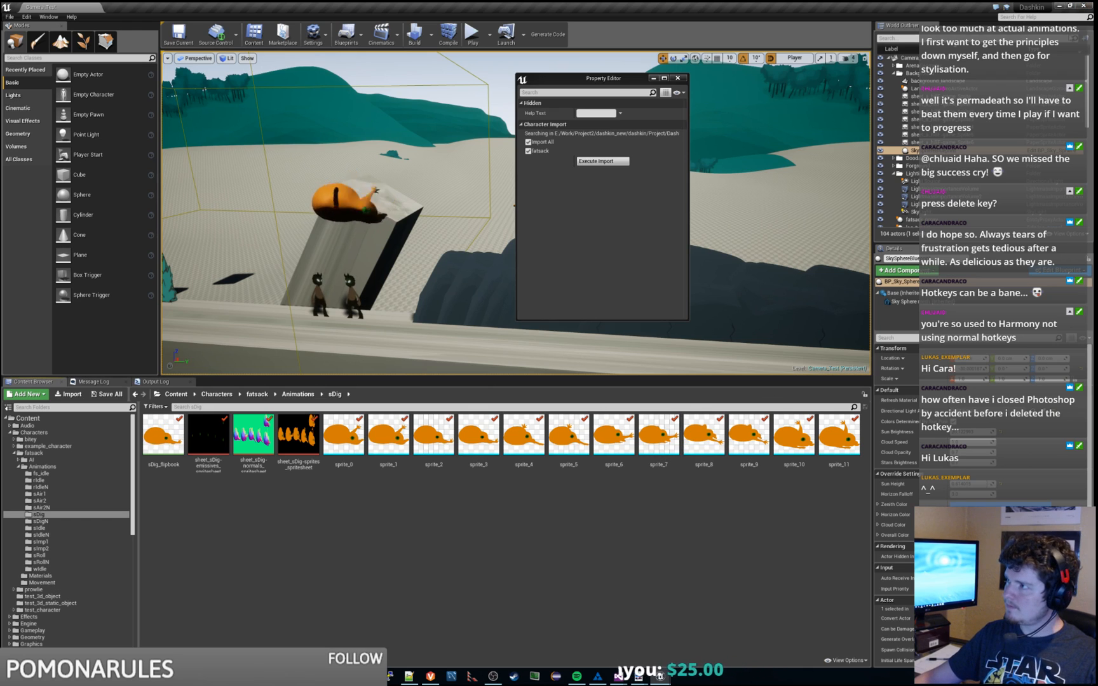
# Step: Restart the editor and fly the viewport around the two fatsack creatures above the ramp
pyautogui.click(1084, 5)
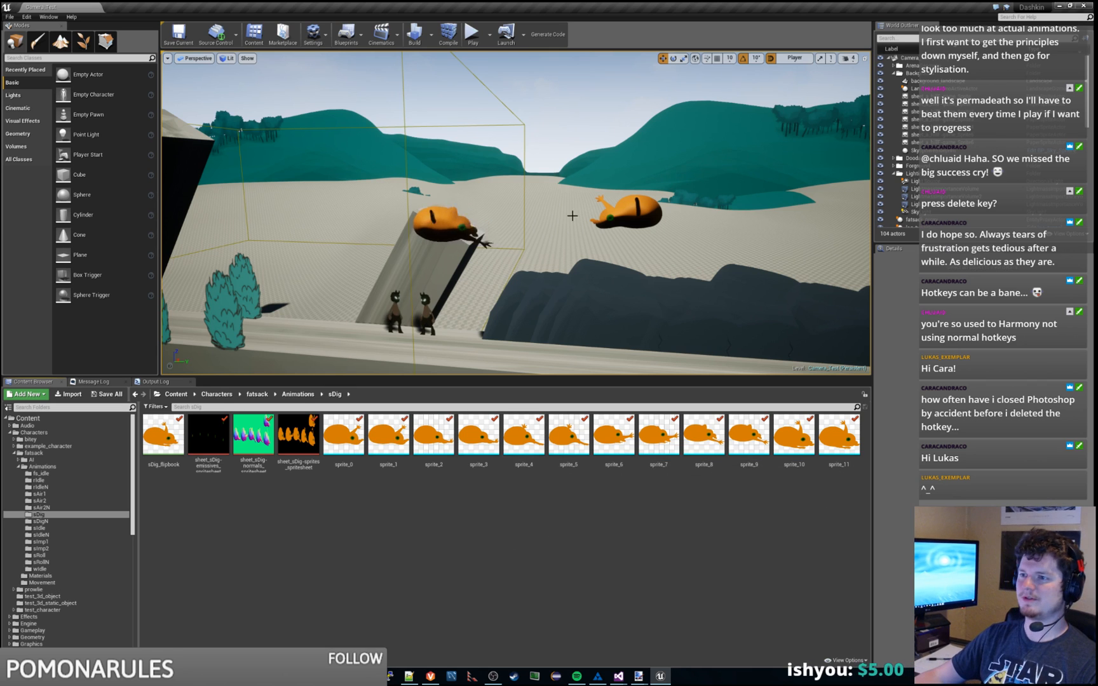
pyautogui.moveTo(572, 216)
pyautogui.mouseDown(button='right')
pyautogui.moveTo(599, 244)
pyautogui.moveTo(617, 232)
pyautogui.moveTo(666, 234)
pyautogui.moveTo(568, 221)
pyautogui.mouseUp(button='right')
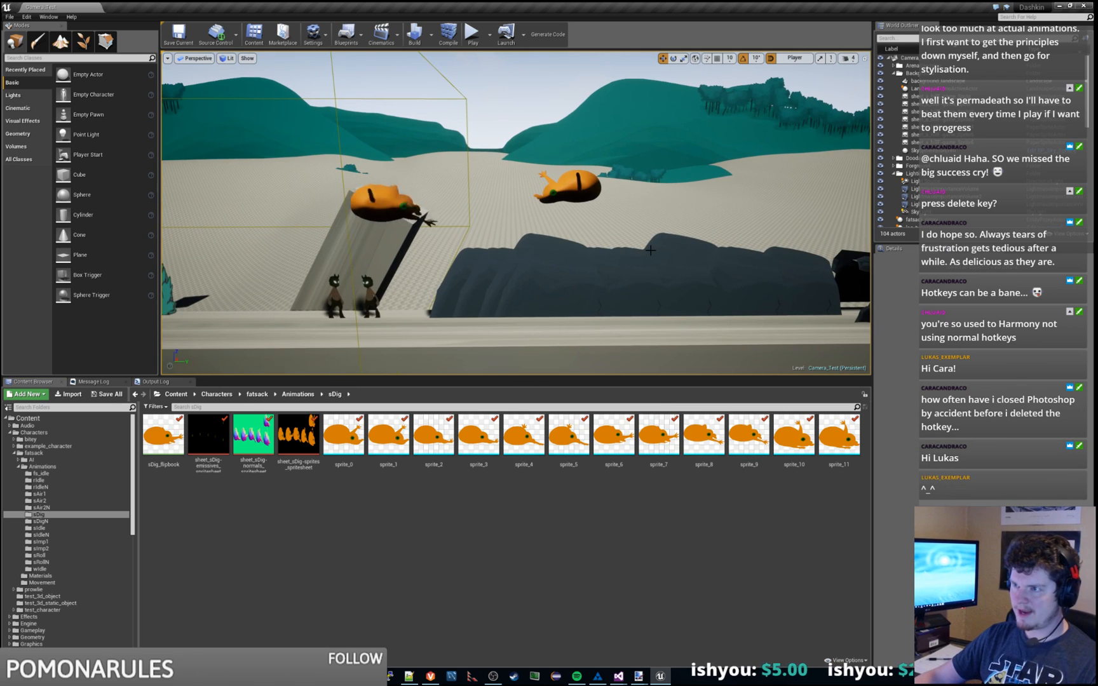
pyautogui.moveTo(660, 233)
pyautogui.mouseDown(button='right')
pyautogui.moveTo(634, 211)
pyautogui.moveTo(614, 247)
pyautogui.moveTo(680, 234)
pyautogui.moveTo(662, 232)
pyautogui.mouseUp(button='right')
pyautogui.press('d')
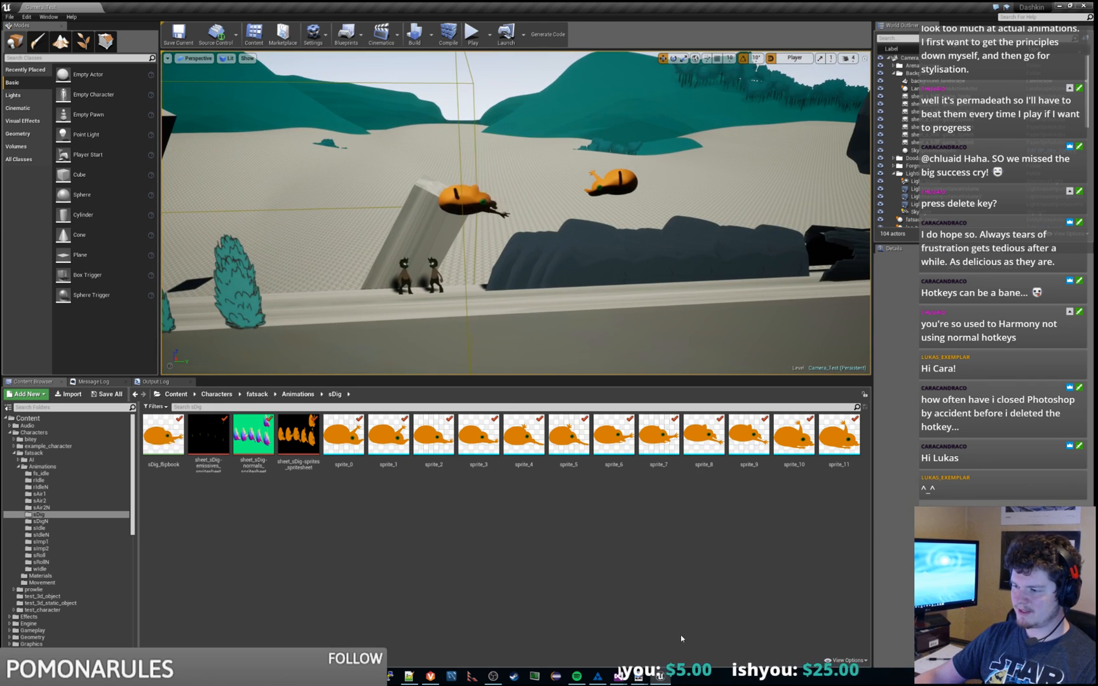
# Step: Open the pending Perforce changelist, describe it 'ENG : test submit', and submit it
pyautogui.click(646, 677)
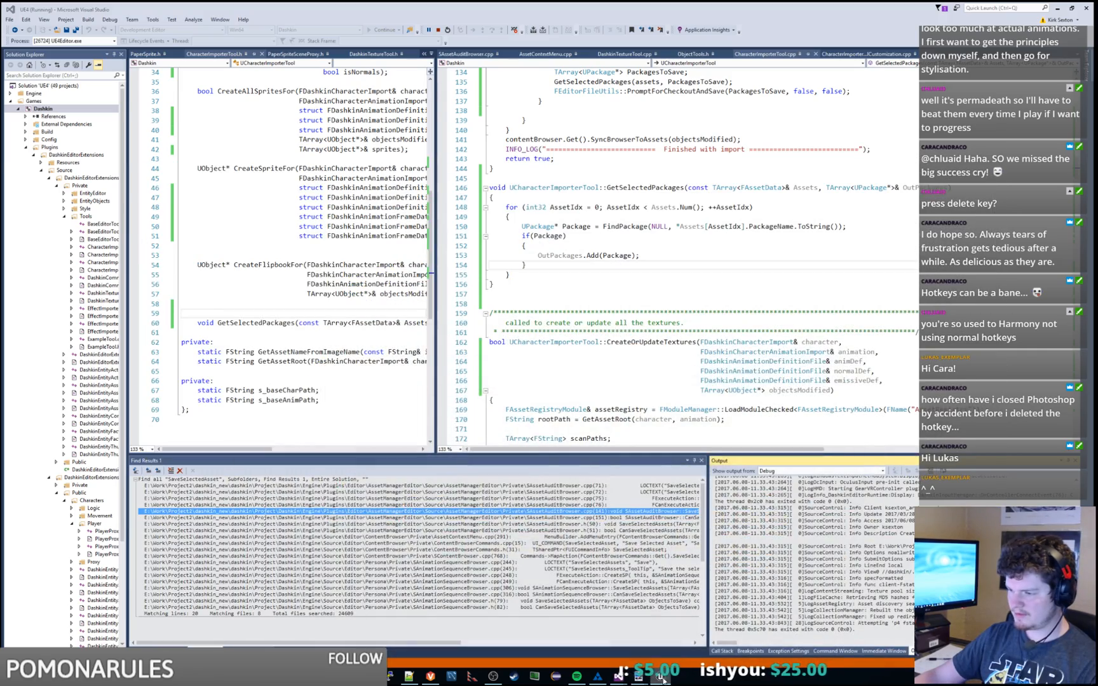
pyautogui.click(660, 677)
pyautogui.moveTo(598, 676)
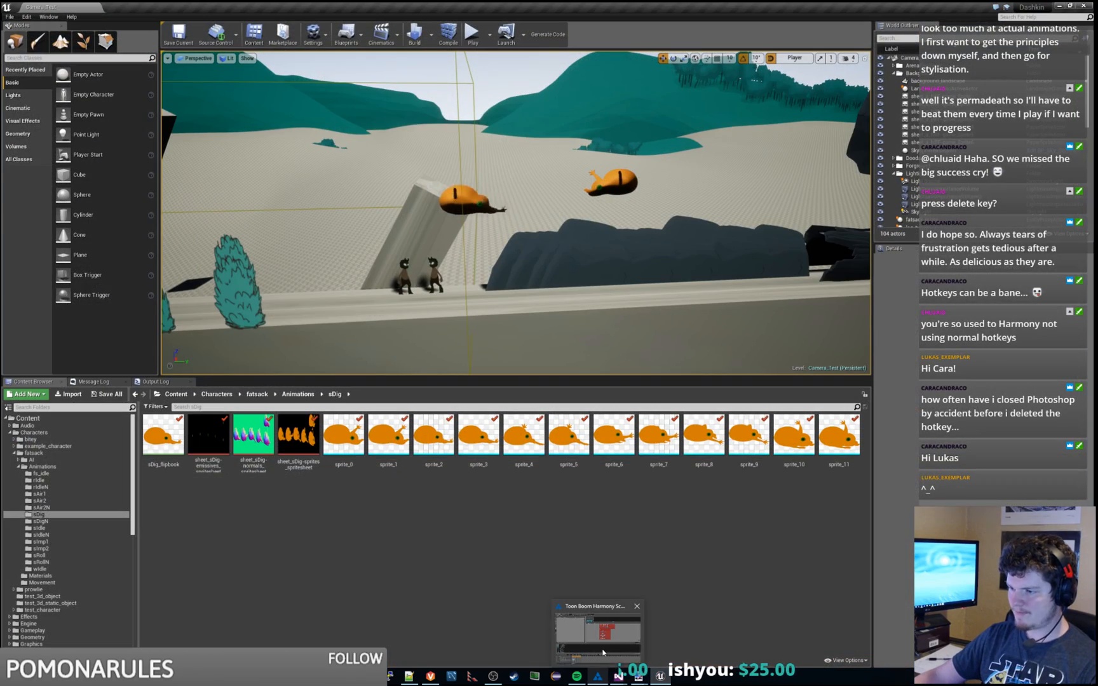
pyautogui.click(603, 653)
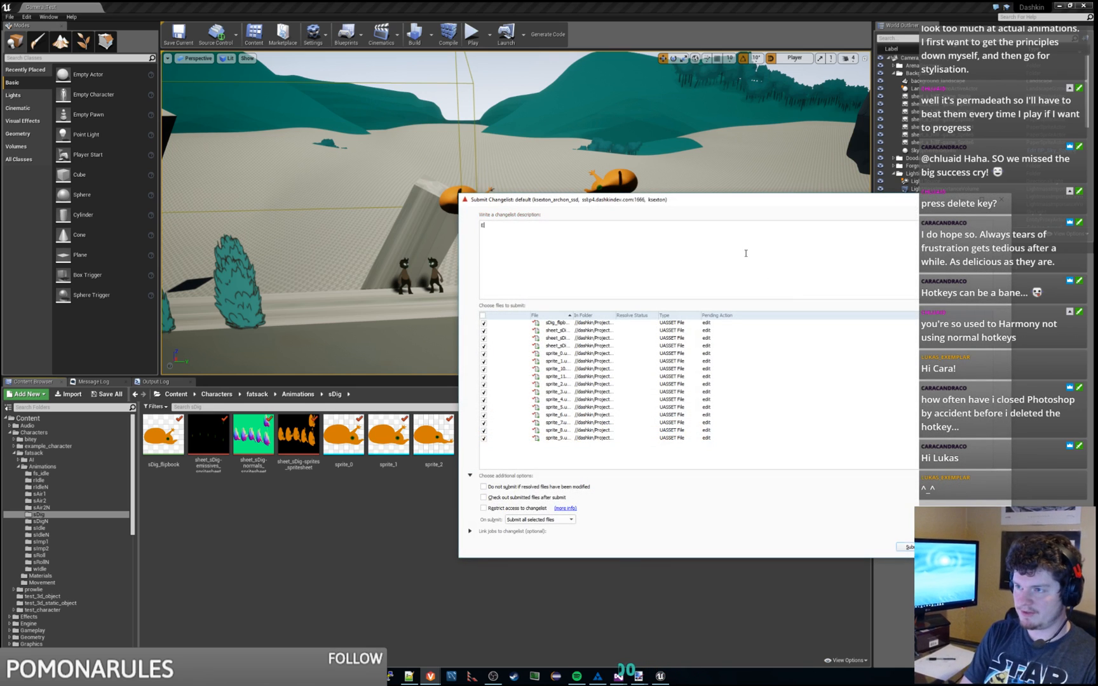
pyautogui.write('ENG : test submit')
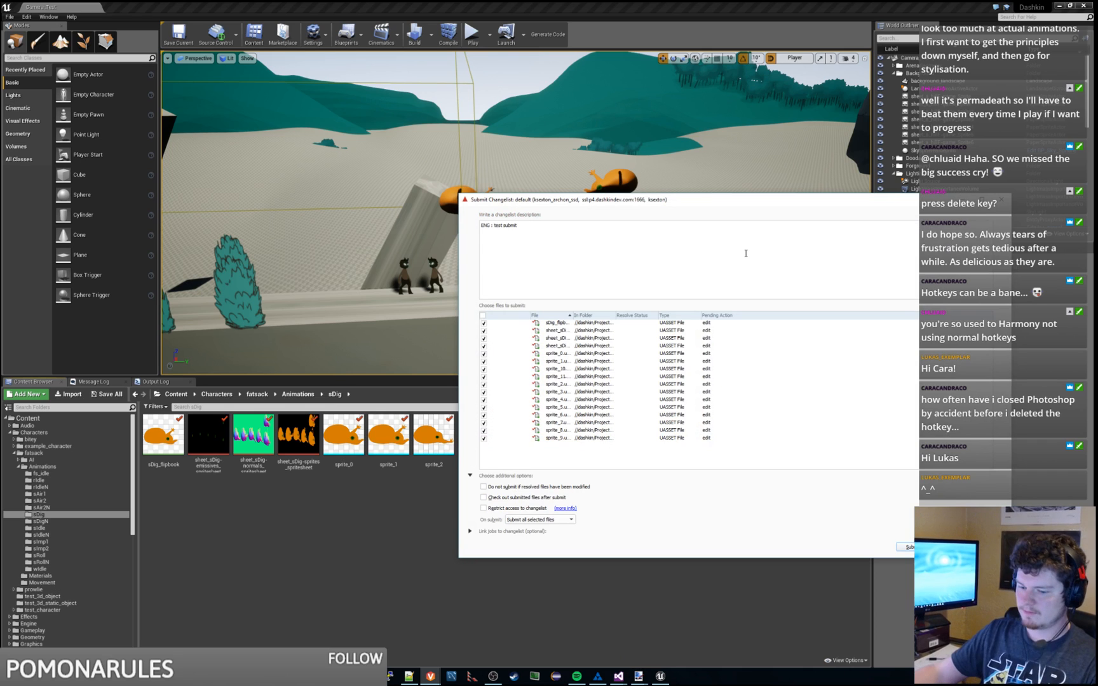
pyautogui.click(909, 547)
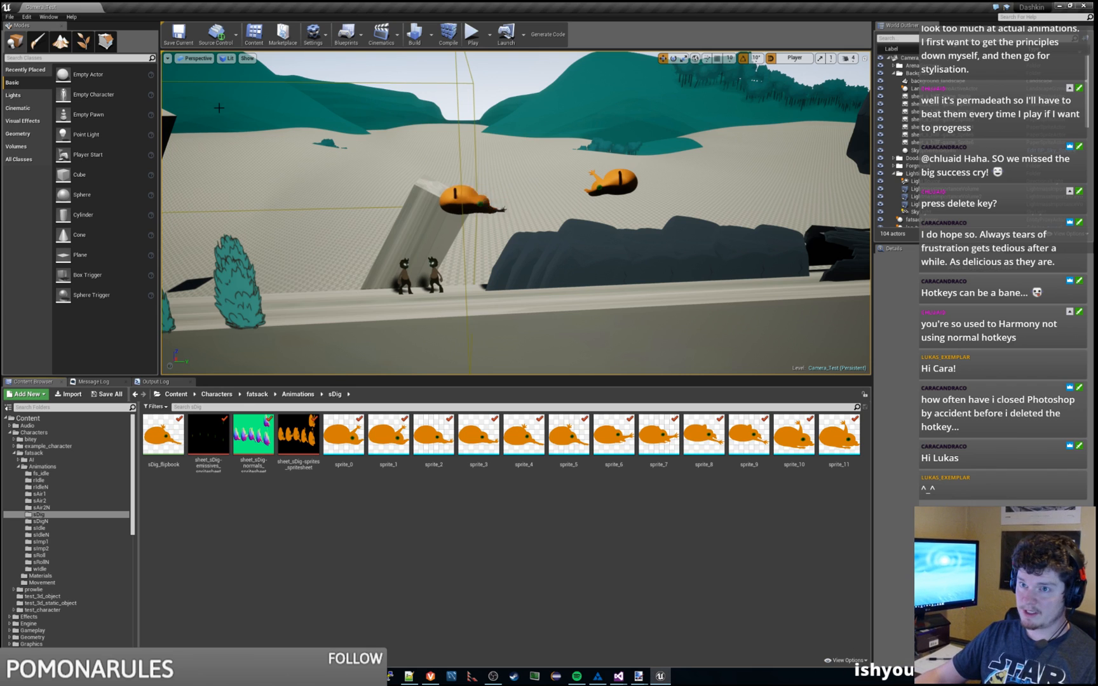
# Step: Rerun the Character Importer for fatsack, check out the sDig assets, then close the importer
pyautogui.click(27, 17)
pyautogui.moveTo(127, 118)
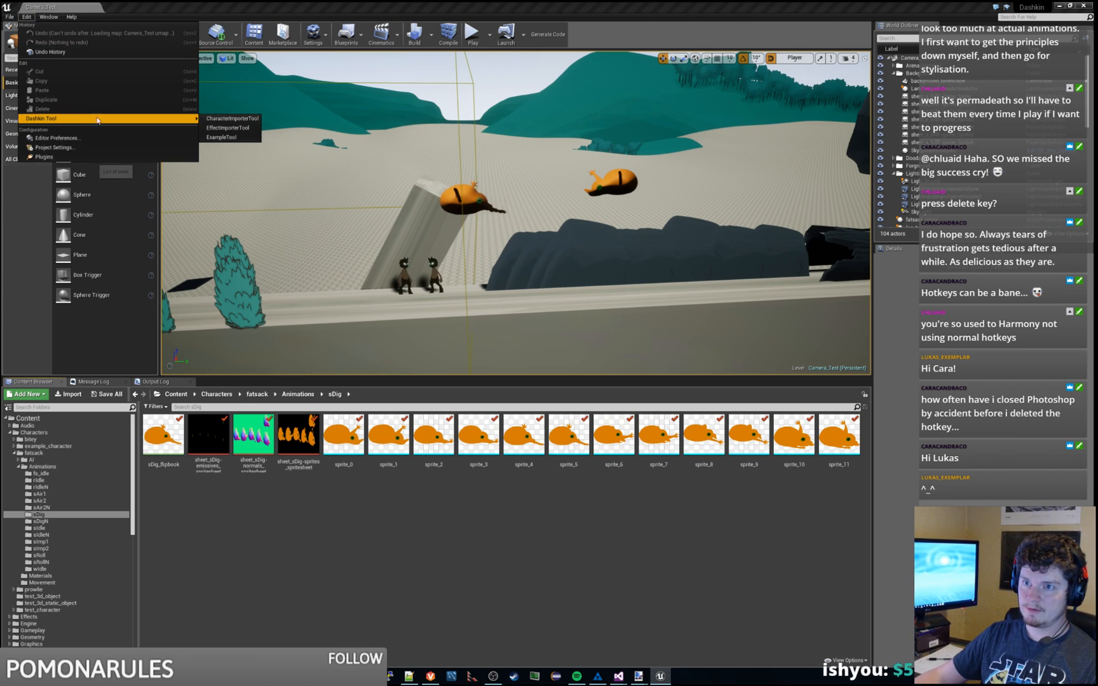
pyautogui.click(226, 124)
pyautogui.click(547, 300)
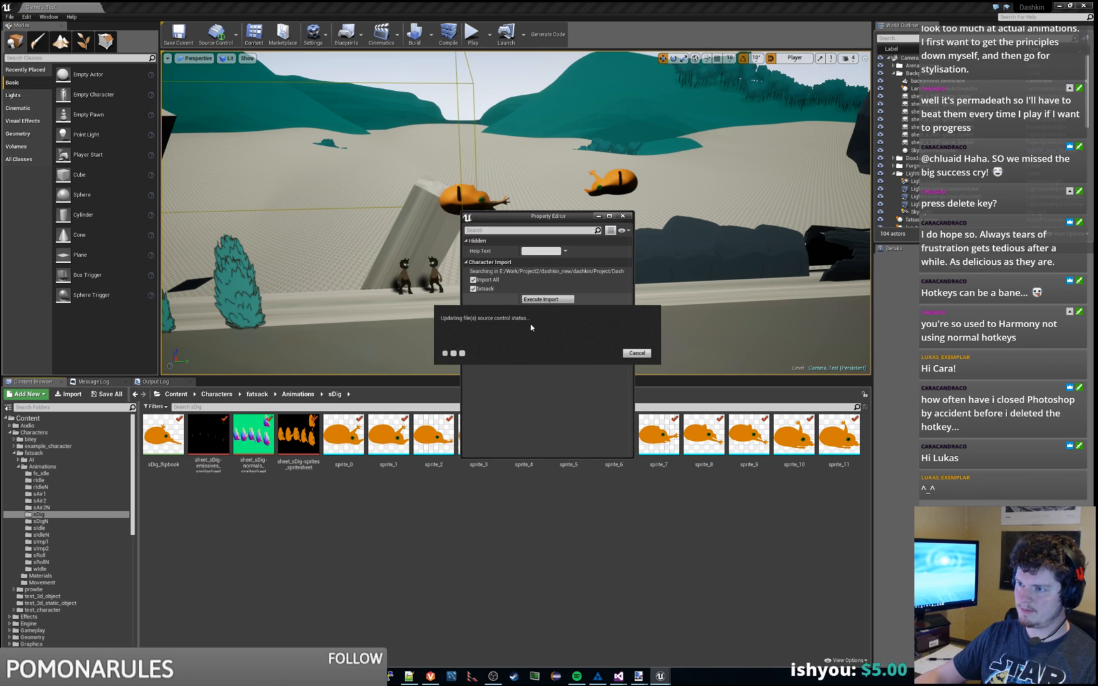
pyautogui.click(605, 418)
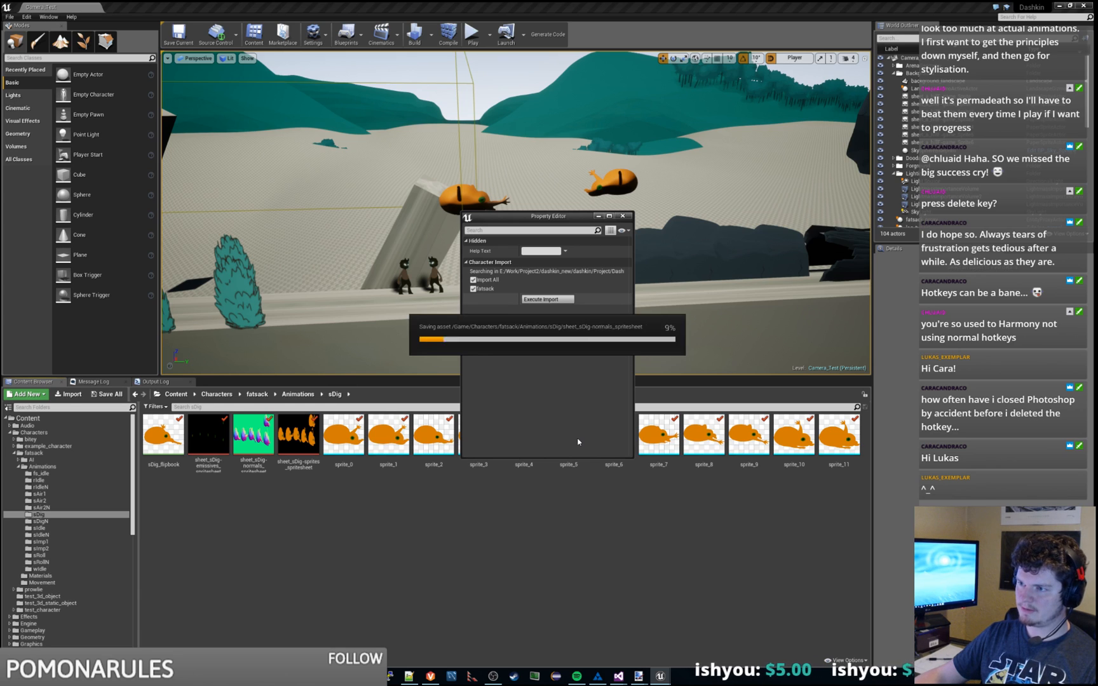
pyautogui.click(548, 568)
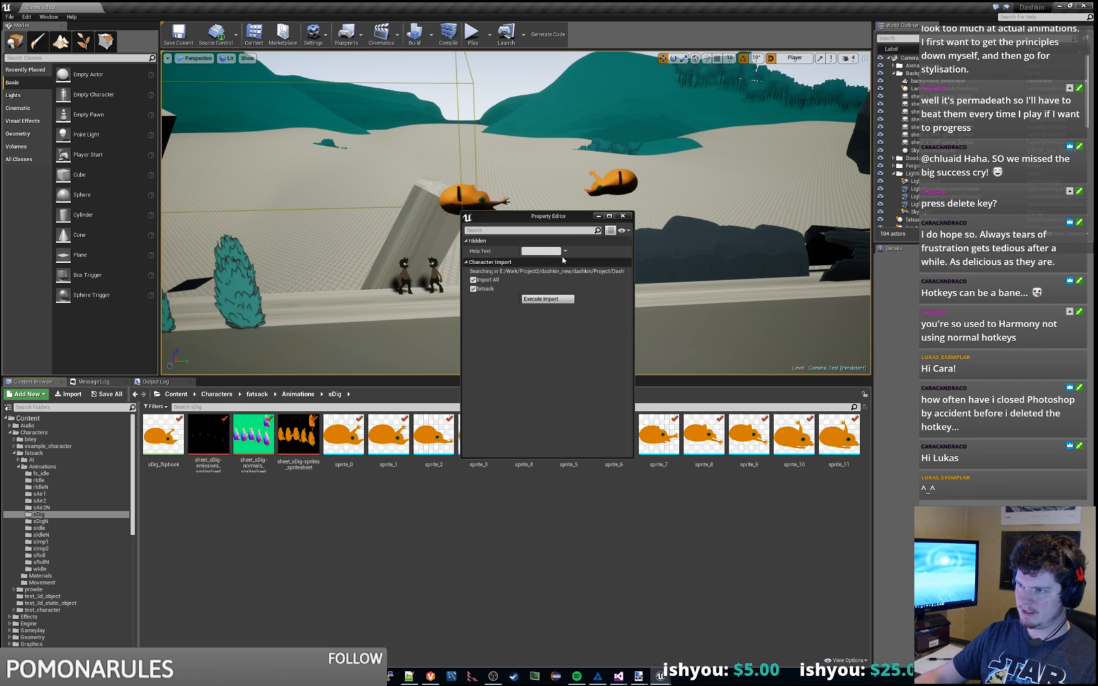
pyautogui.moveTo(571, 220); pyautogui.dragTo(769, 96)
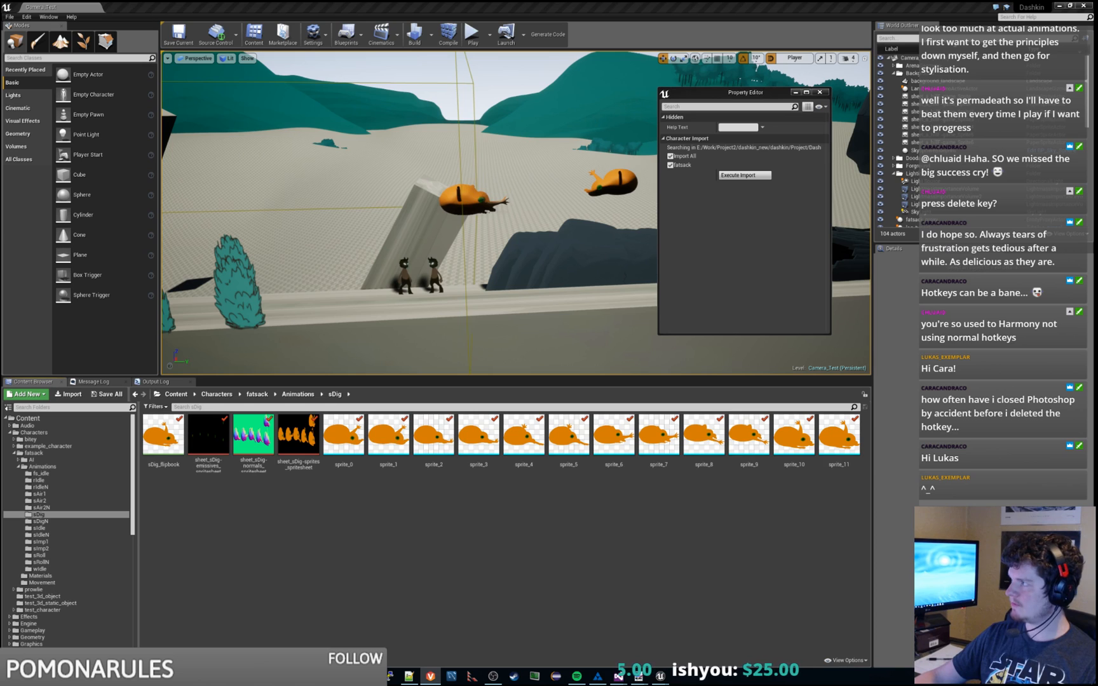
pyautogui.click(722, 244)
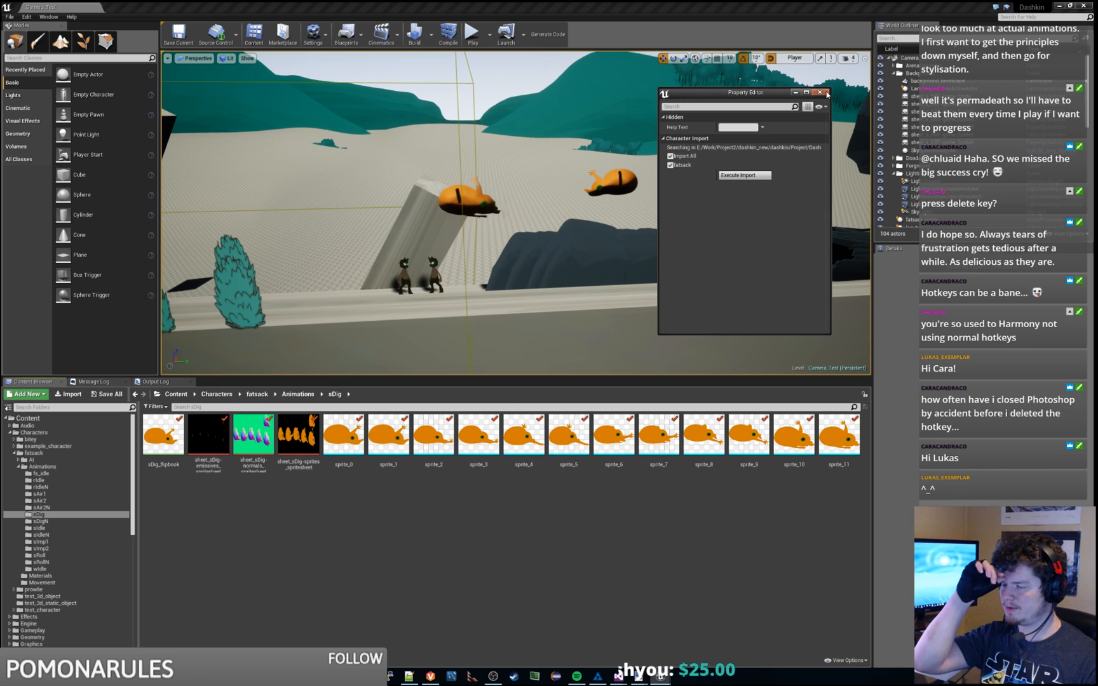
pyautogui.click(826, 93)
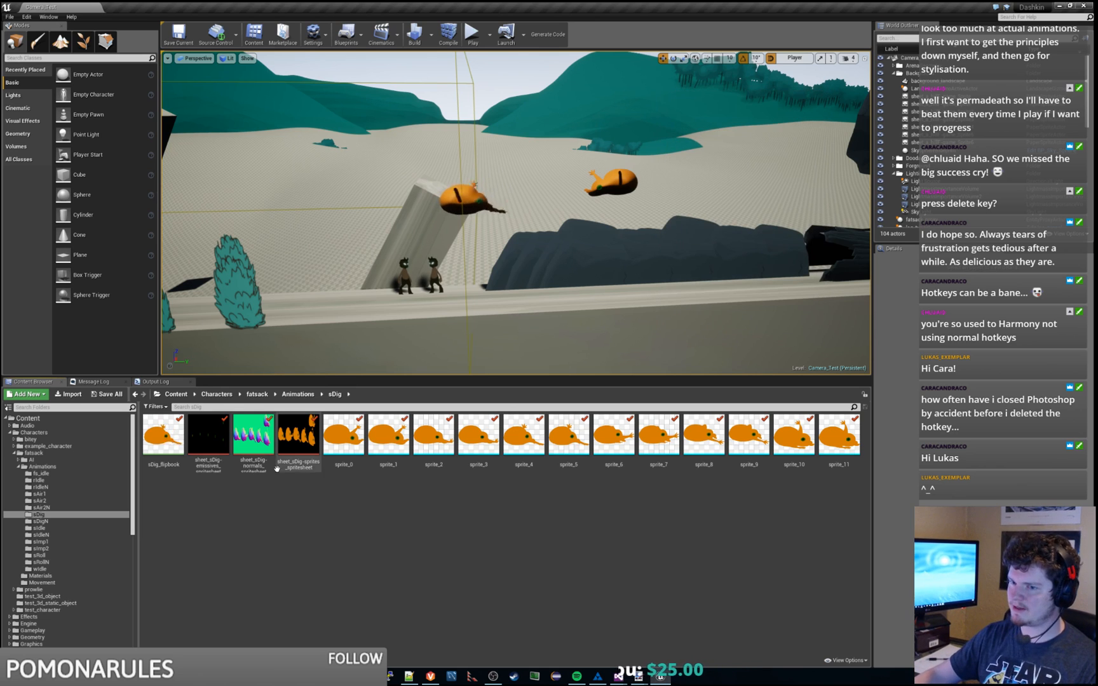
# Step: Collapse the Characters and fatsack folders and expand Graphics in the Content Browser
pyautogui.scroll(-1, 135, 508)
pyautogui.moveTo(135, 508); pyautogui.dragTo(136, 491)
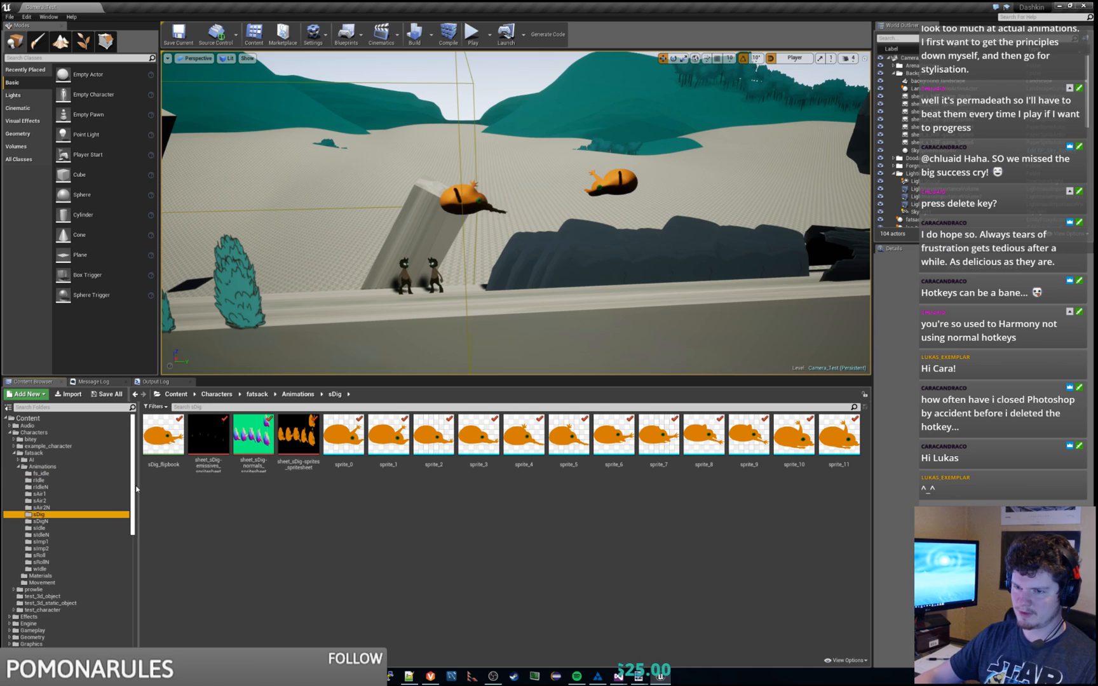
pyautogui.click(407, 557)
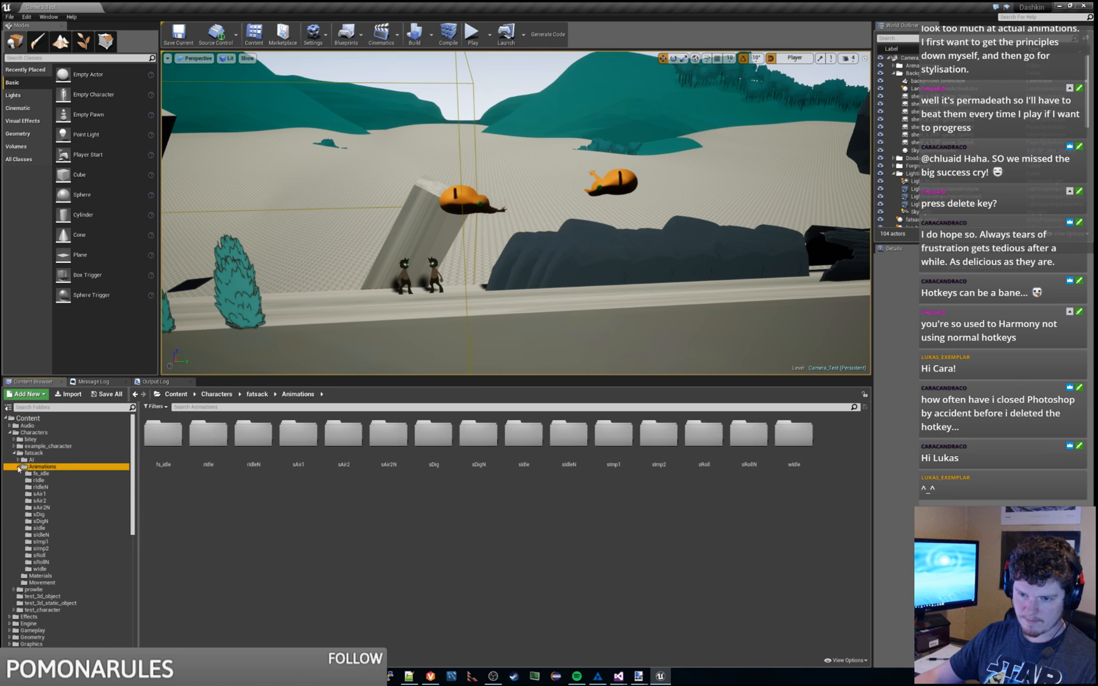
pyautogui.click(19, 468)
pyautogui.click(47, 528)
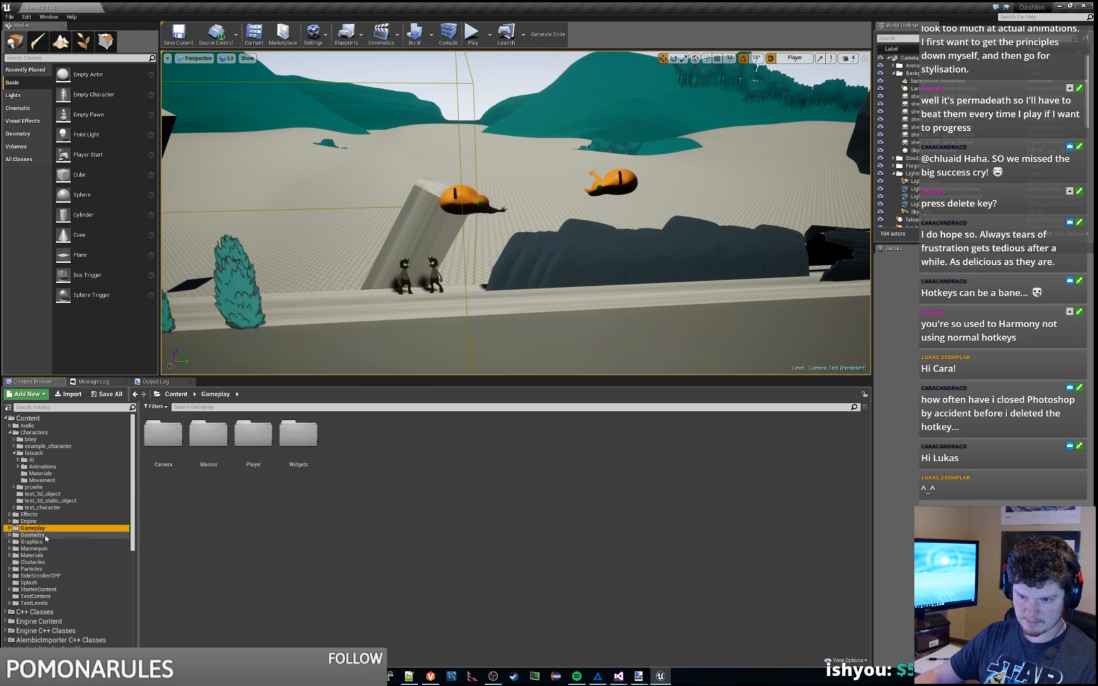
pyautogui.click(14, 453)
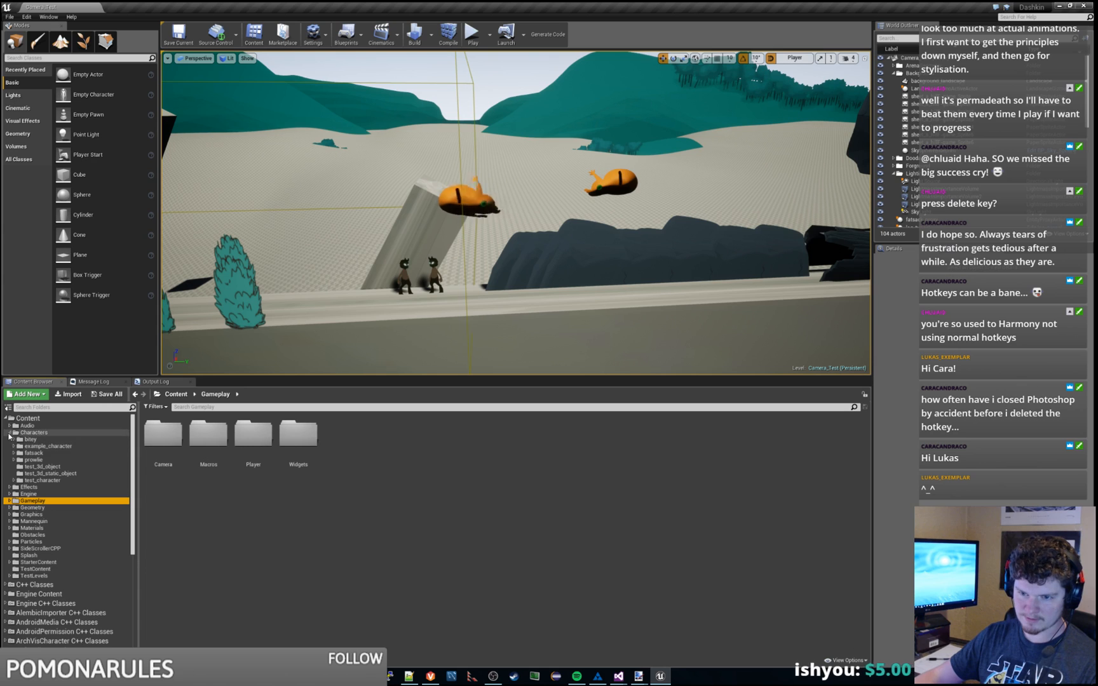
pyautogui.click(9, 433)
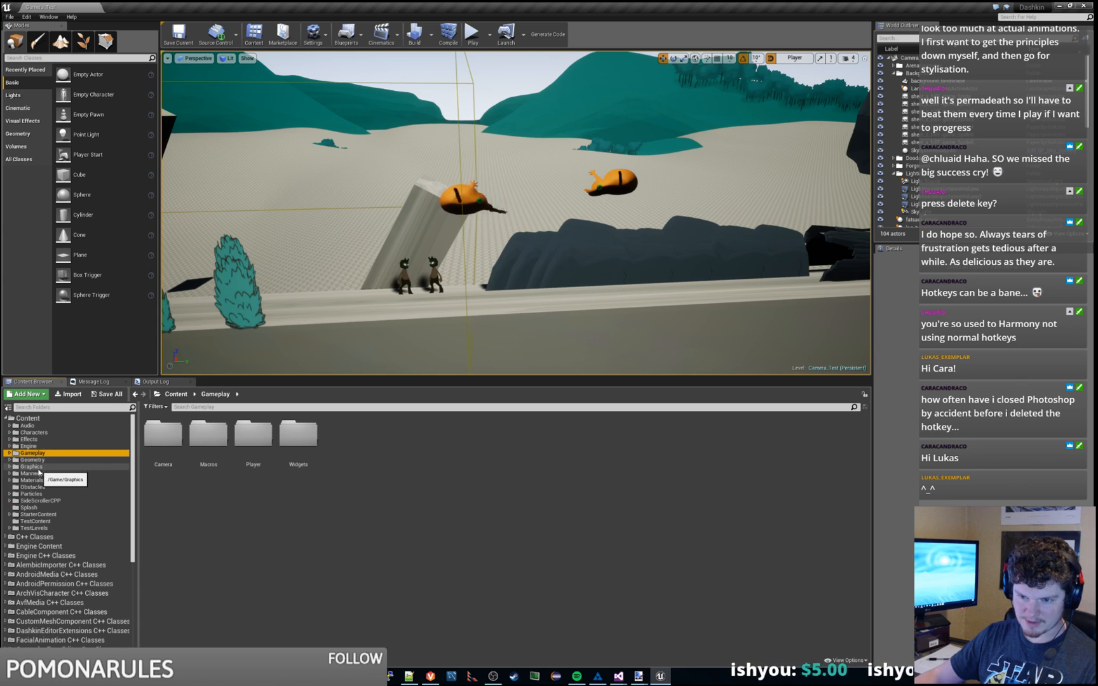
pyautogui.click(37, 468)
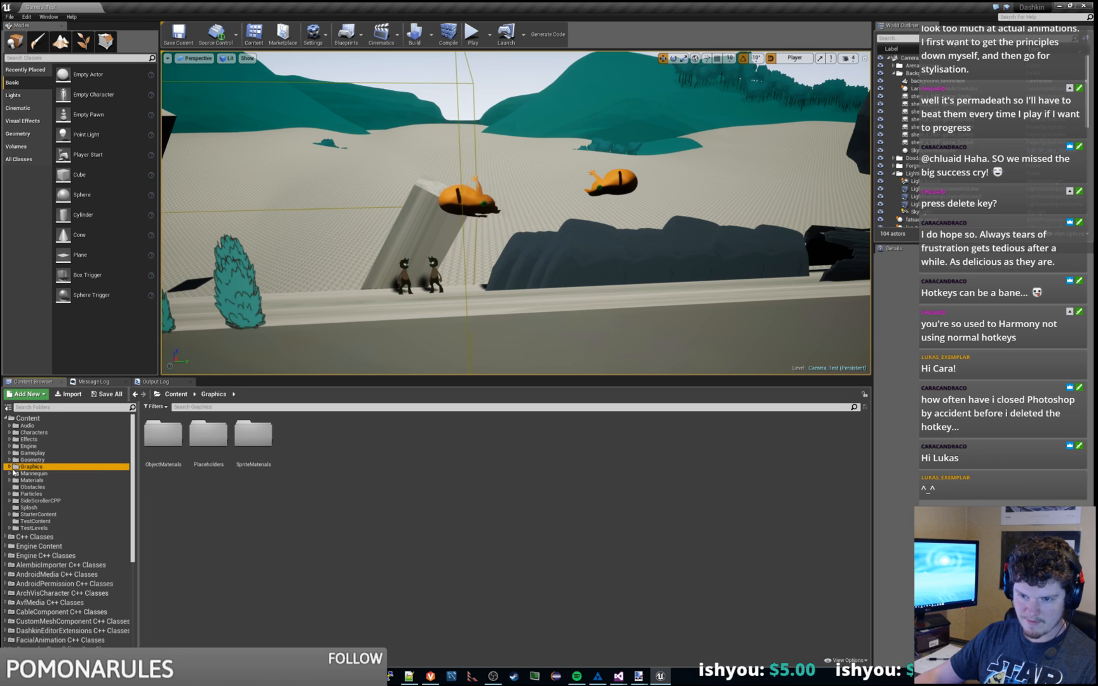
pyautogui.click(8, 467)
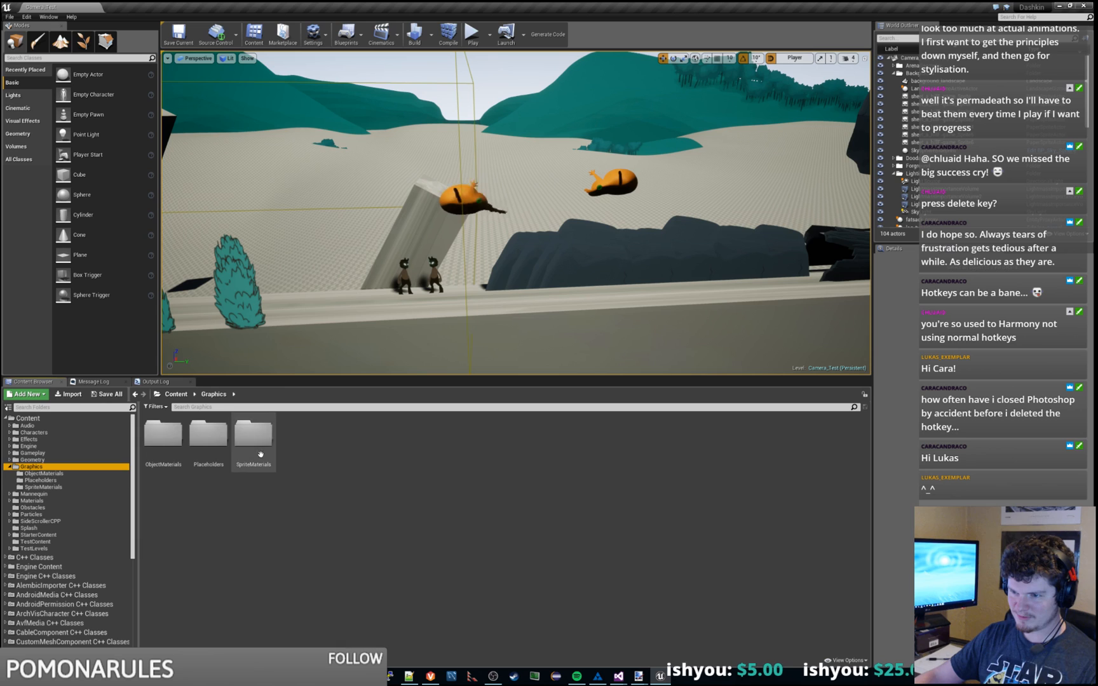
# Step: Open the SpriteMaterials folder and load DashkinTranslucentLitSprite in the Material Editor
pyautogui.doubleClick(253, 437)
pyautogui.click(163, 435)
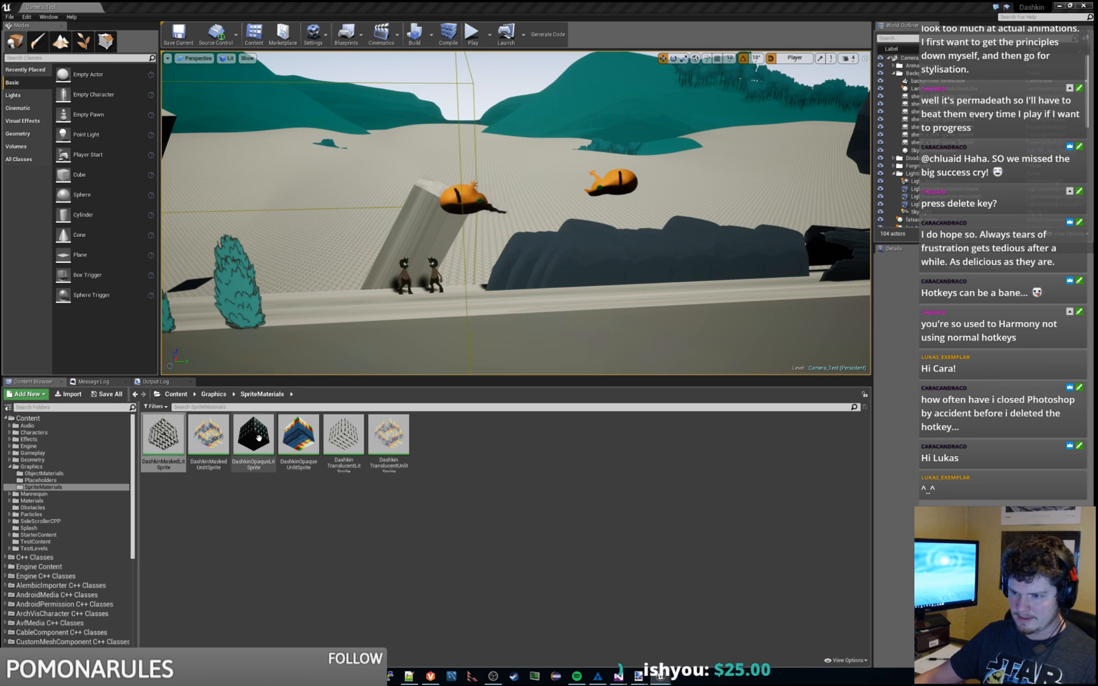
pyautogui.click(254, 442)
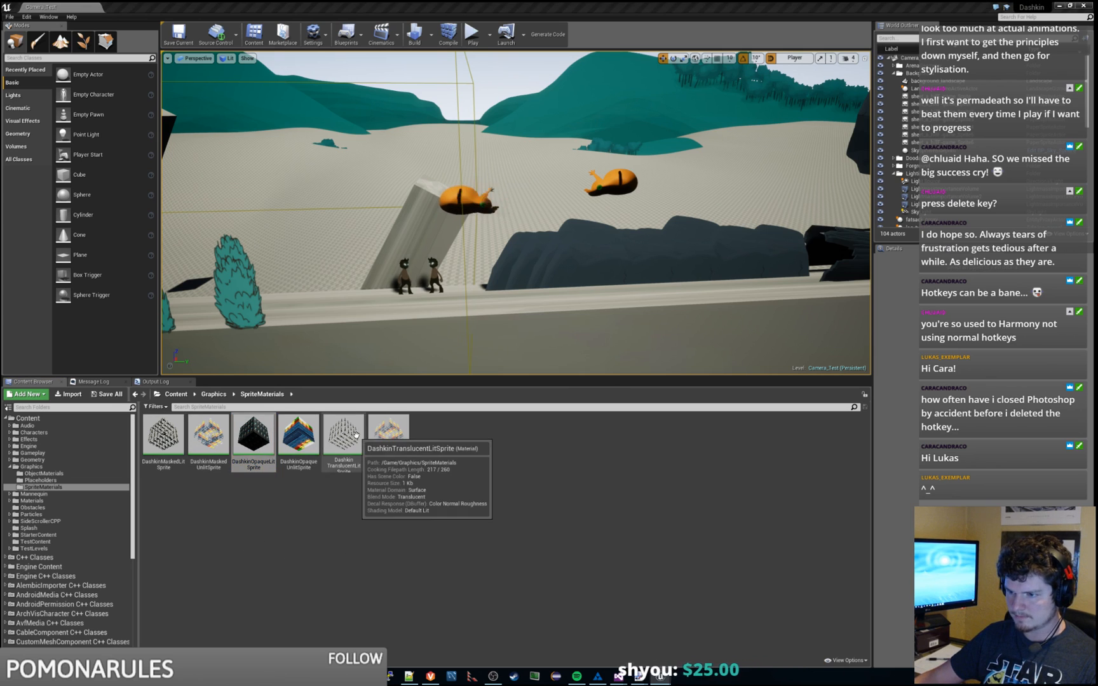
pyautogui.doubleClick(343, 435)
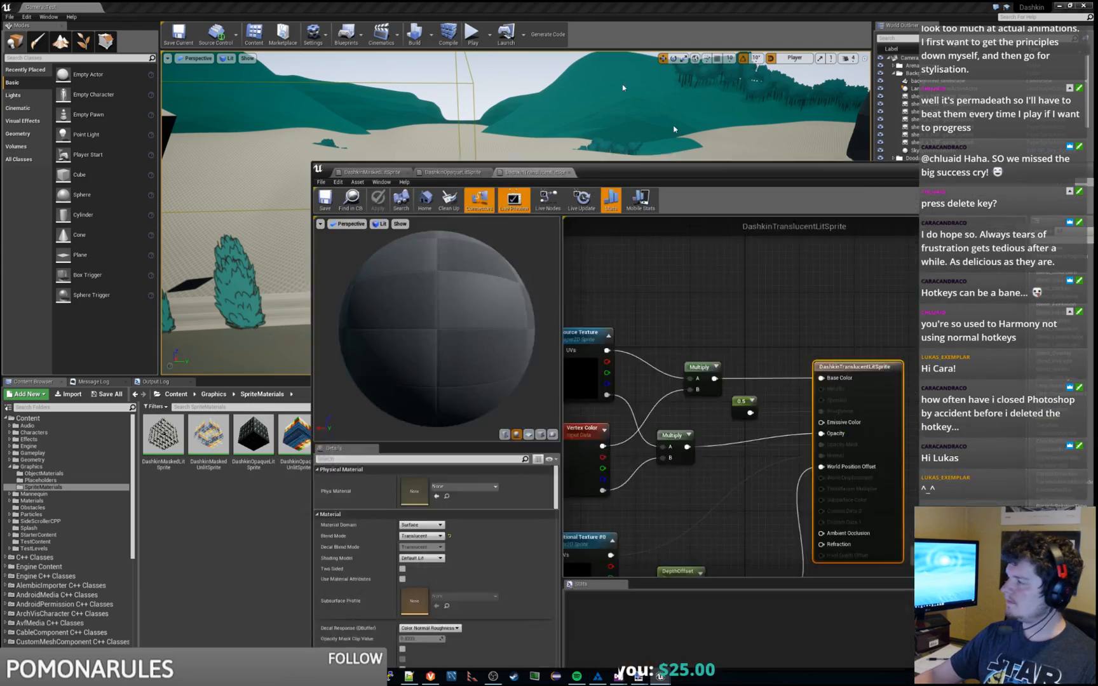
# Step: Maximize the Material Editor and move the DashkinMaskedLitSprite tab into its own window
pyautogui.moveTo(623, 85); pyautogui.dragTo(567, 2)
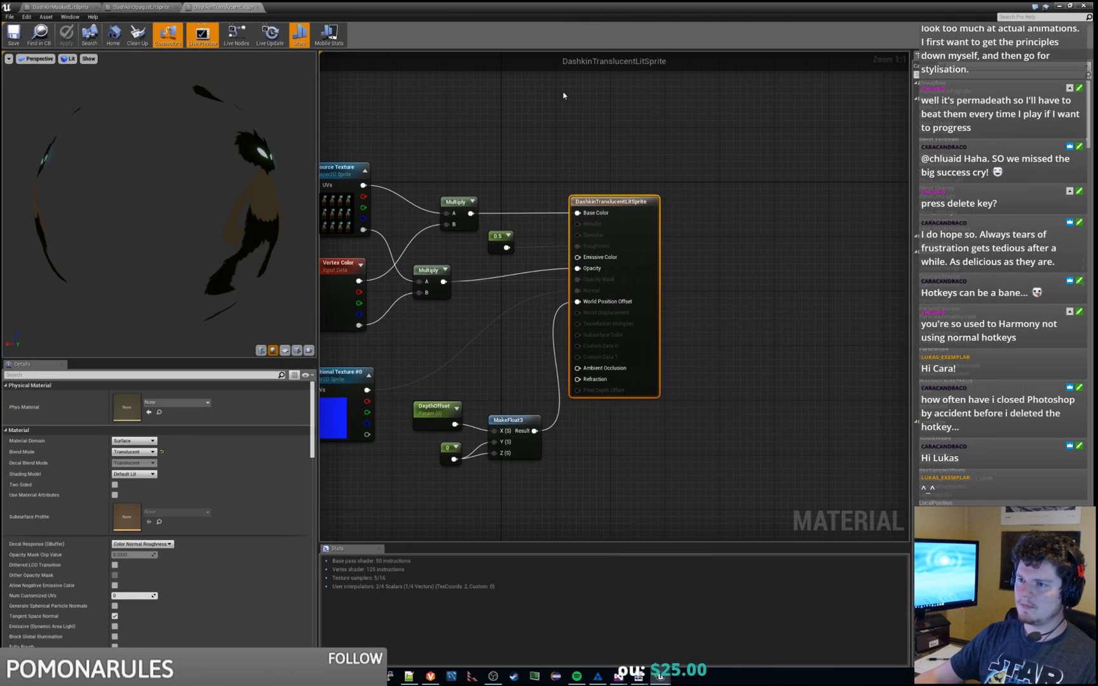
pyautogui.scroll(-1, 647, 257)
pyautogui.moveTo(458, 306); pyautogui.dragTo(627, 262, button='right')
pyautogui.scroll(-2, 627, 262)
pyautogui.scroll(2, 627, 263)
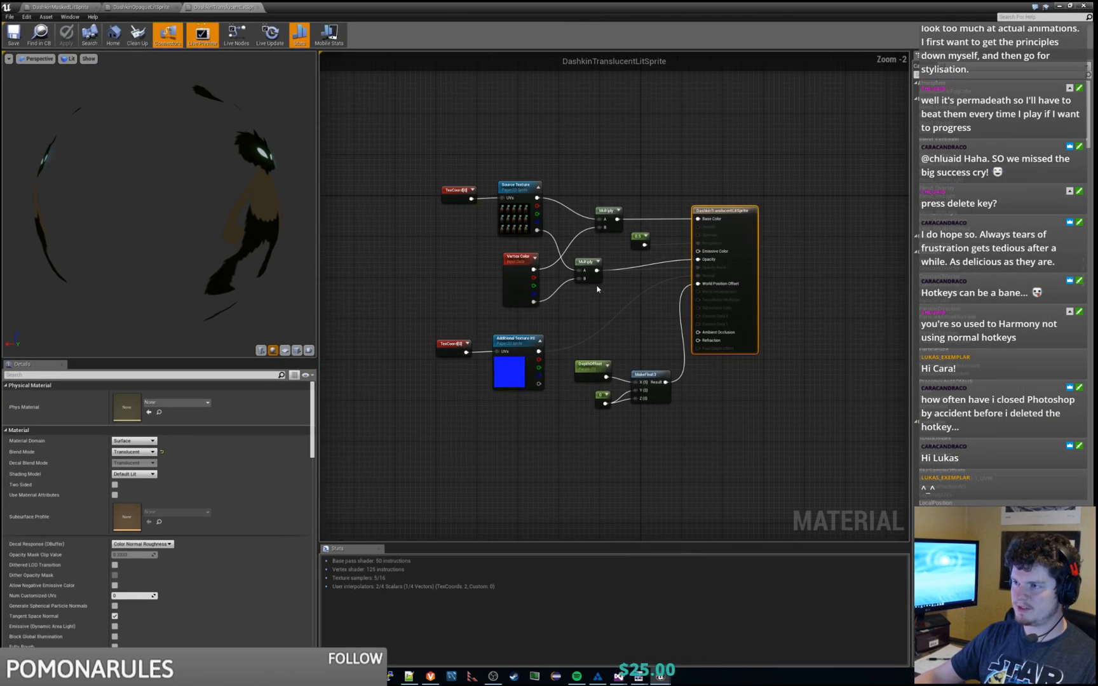
pyautogui.scroll(-2, 606, 290)
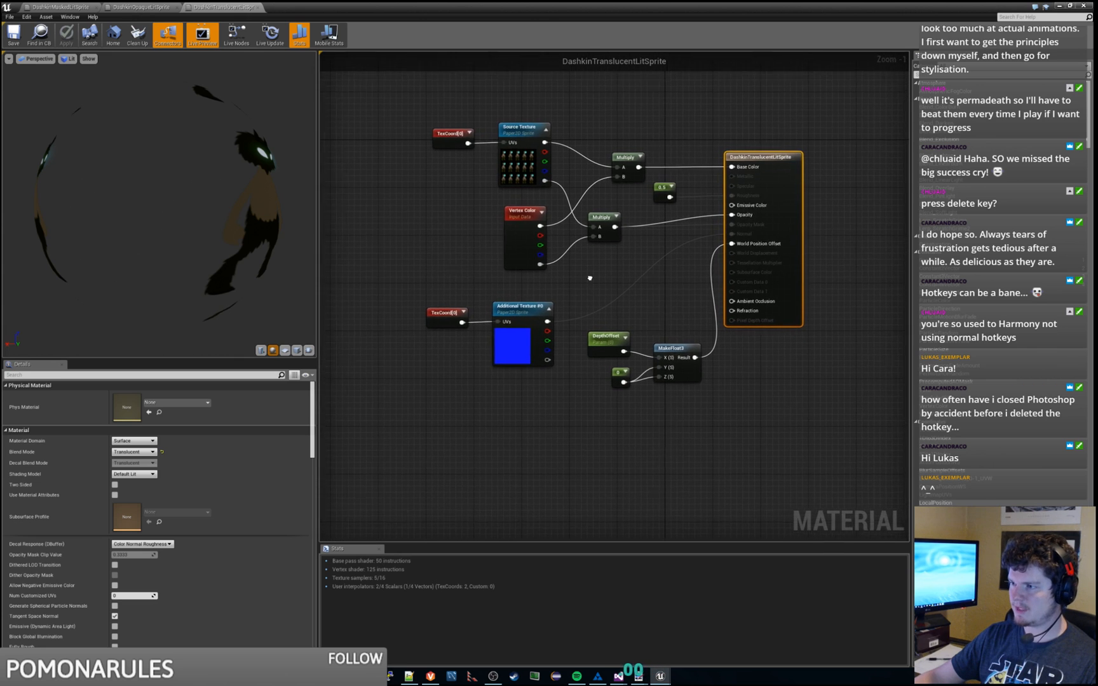
pyautogui.click(64, 6)
pyautogui.moveTo(73, 5); pyautogui.dragTo(435, 236)
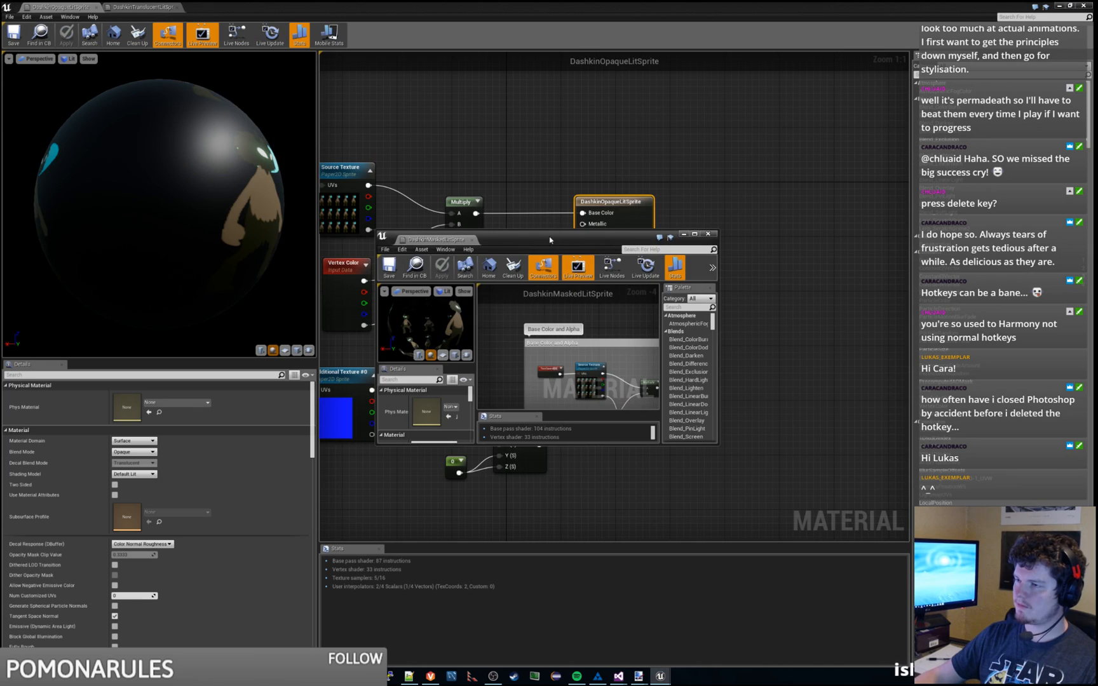
pyautogui.moveTo(557, 231); pyautogui.dragTo(1097, 235)
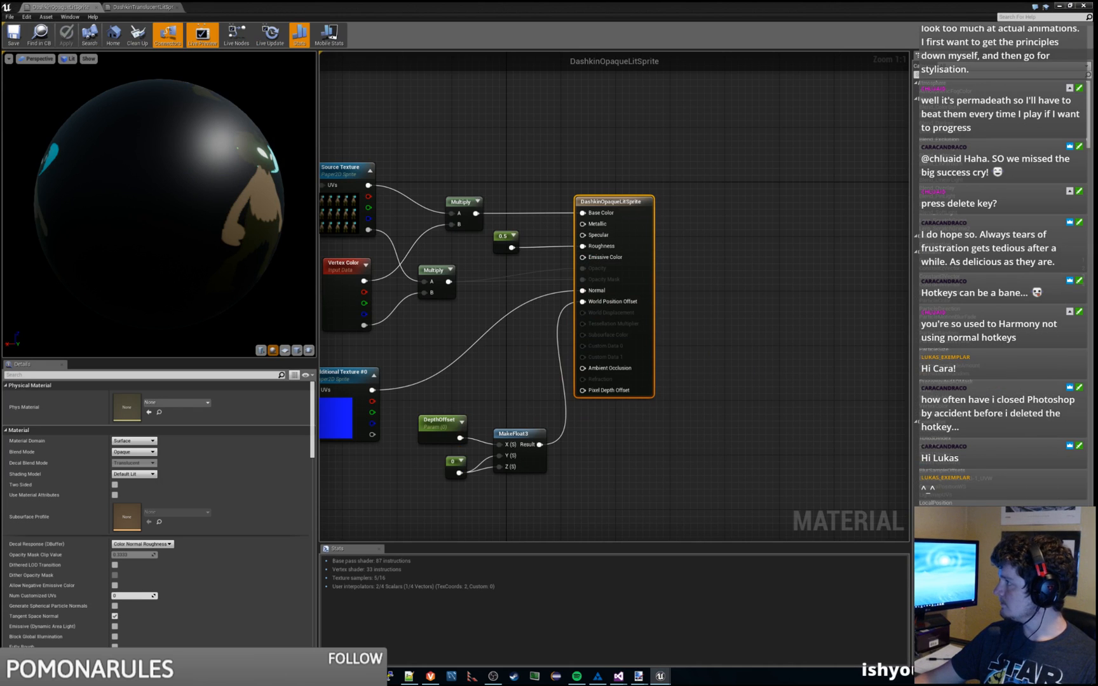
# Step: Move the Roughness parameter node away from the output and select all Opaque graph nodes
pyautogui.click(730, 243)
pyautogui.scroll(-4, 766, 247)
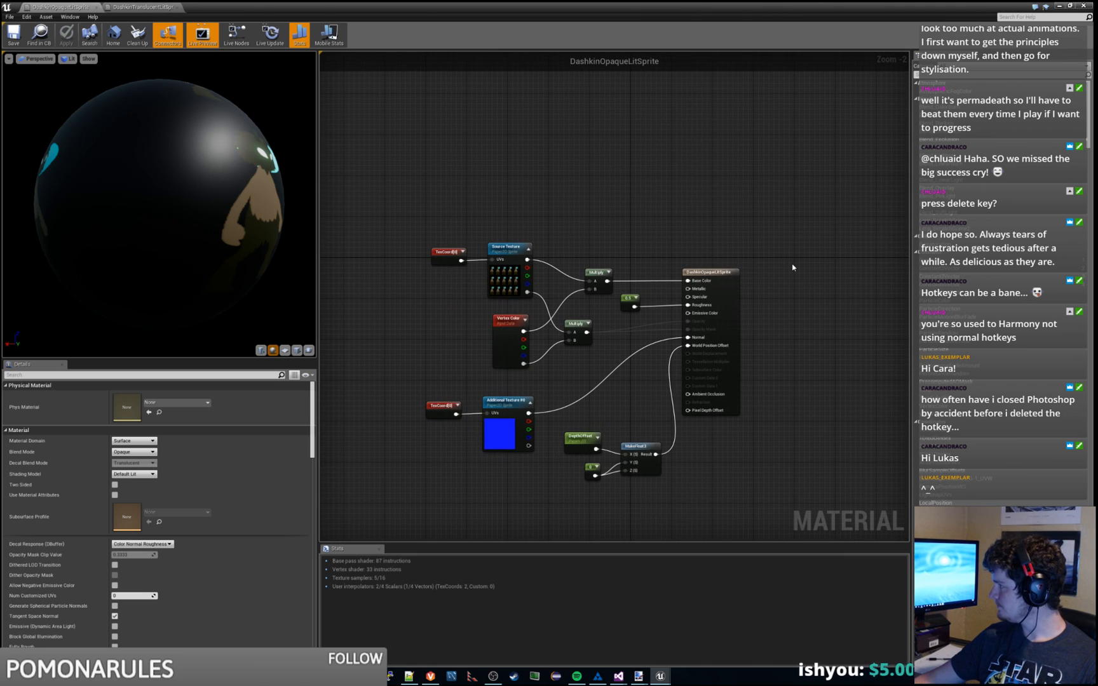
pyautogui.click(627, 304)
pyautogui.press('Delete')
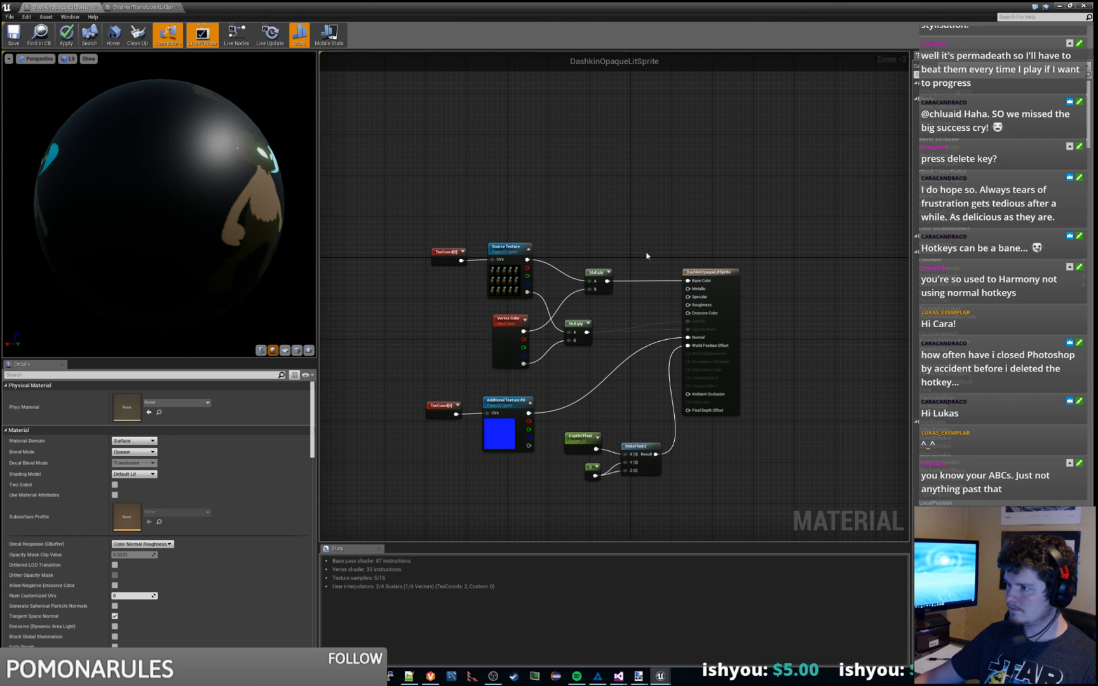
pyautogui.hotkey('ctrl', 'z')
pyautogui.moveTo(717, 300); pyautogui.dragTo(642, 294)
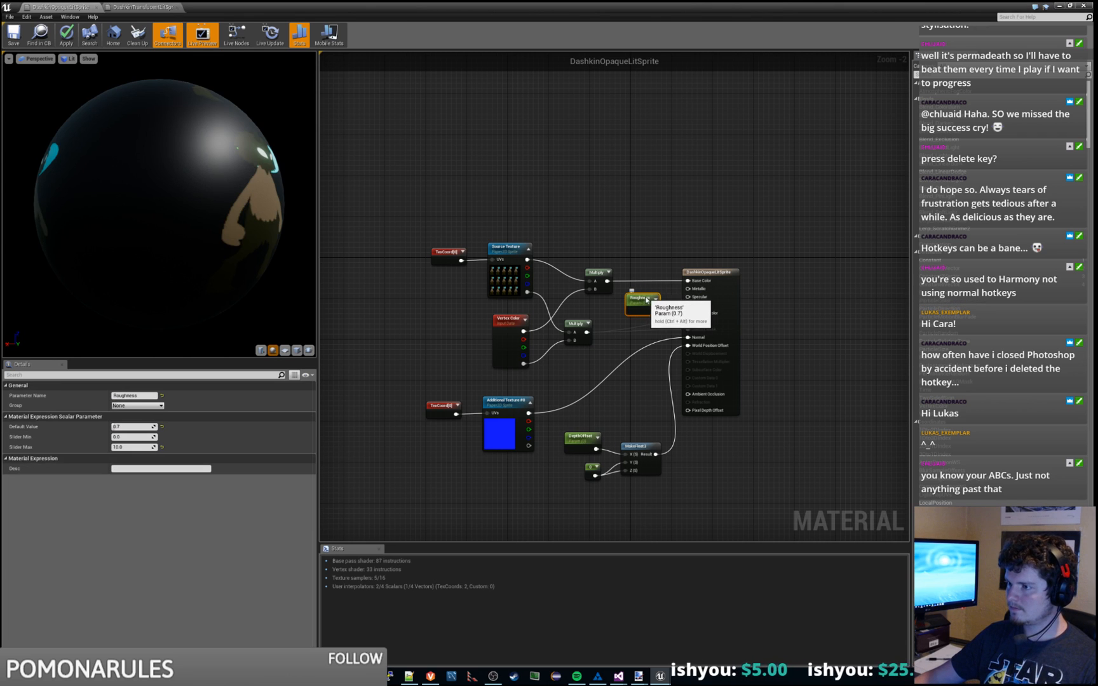
pyautogui.moveTo(677, 228); pyautogui.dragTo(709, 205, button='right')
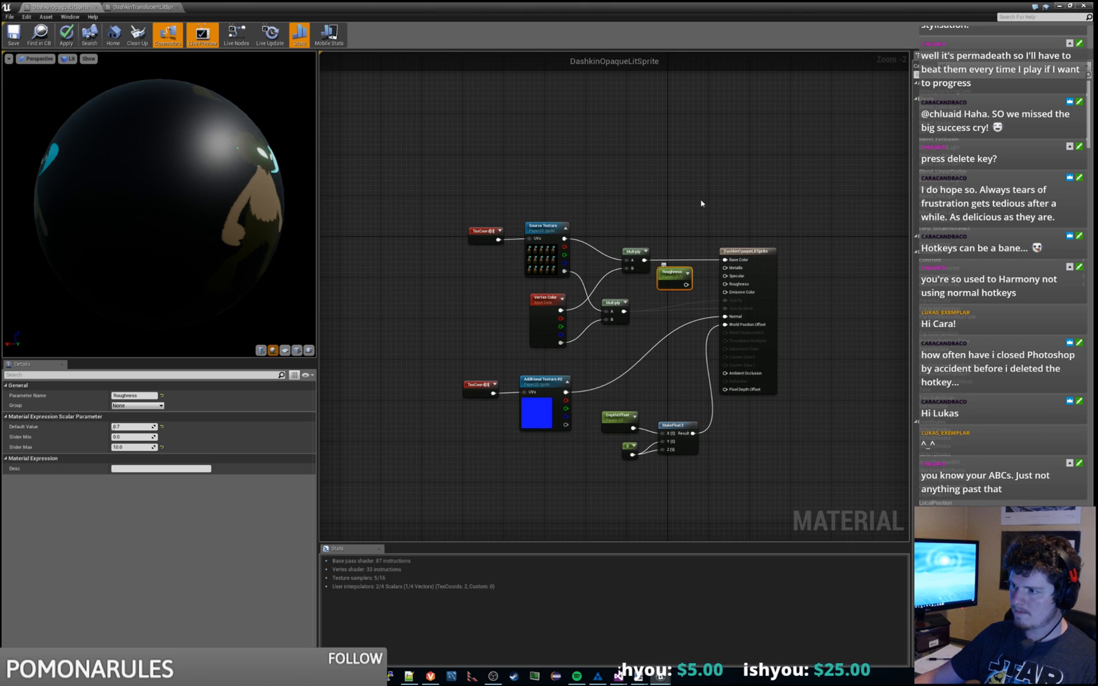
pyautogui.click(702, 203)
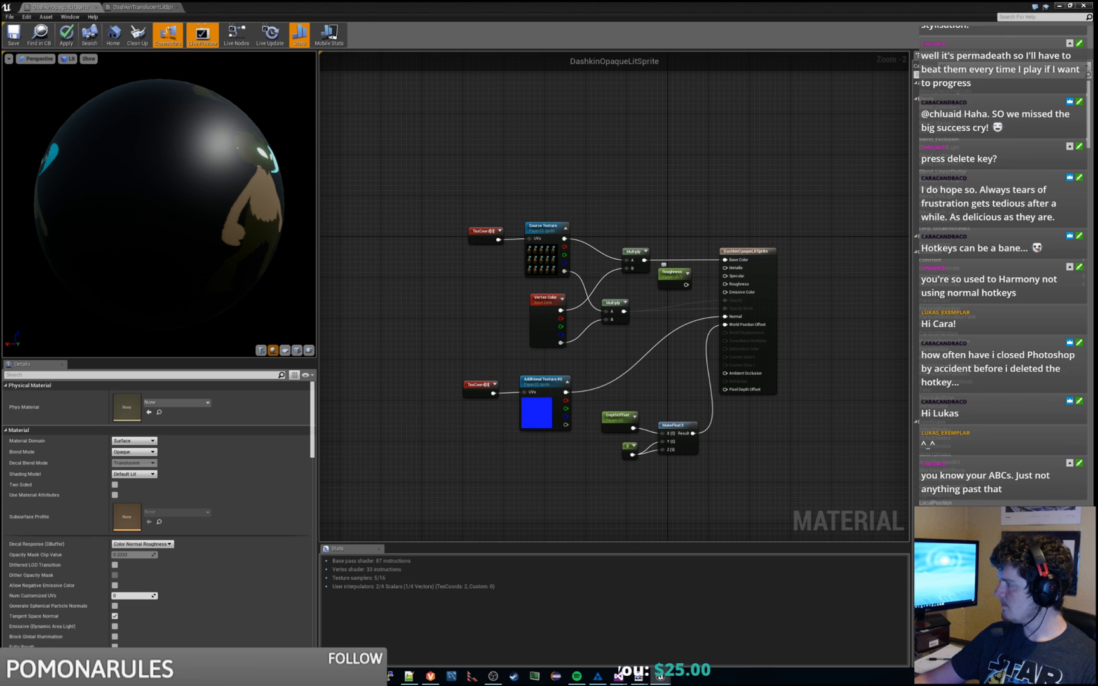
pyautogui.hotkey('ctrl', 'a')
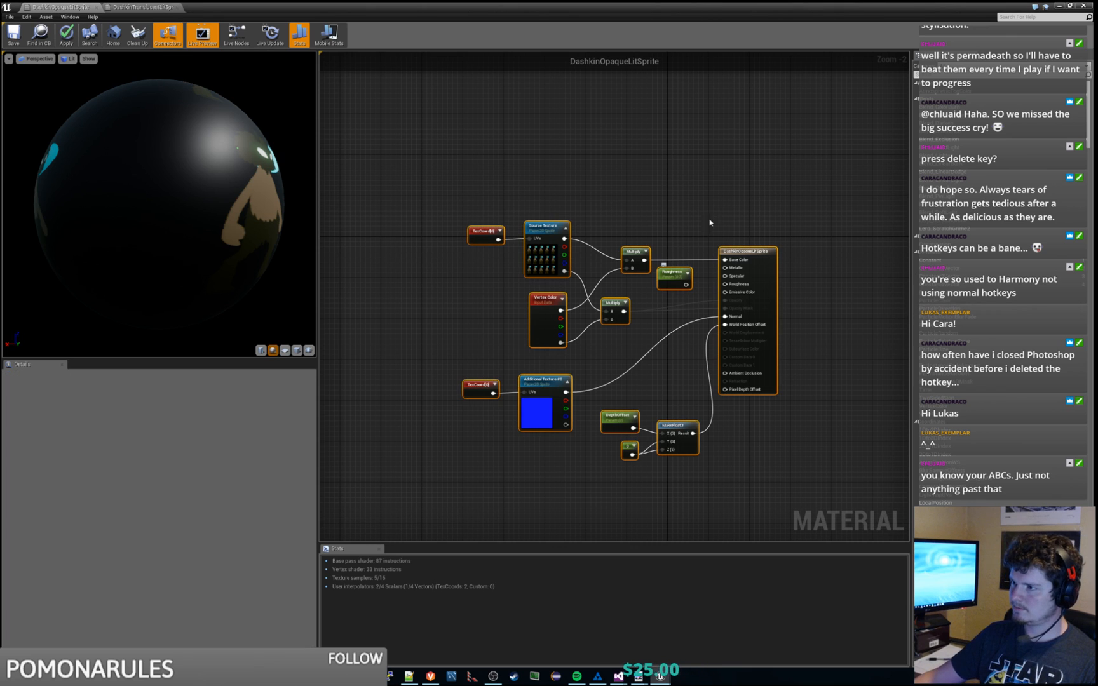
# Step: Replace the Opaque graph with the pasted commented groups and wire Roughness to the output
pyautogui.press('Delete')
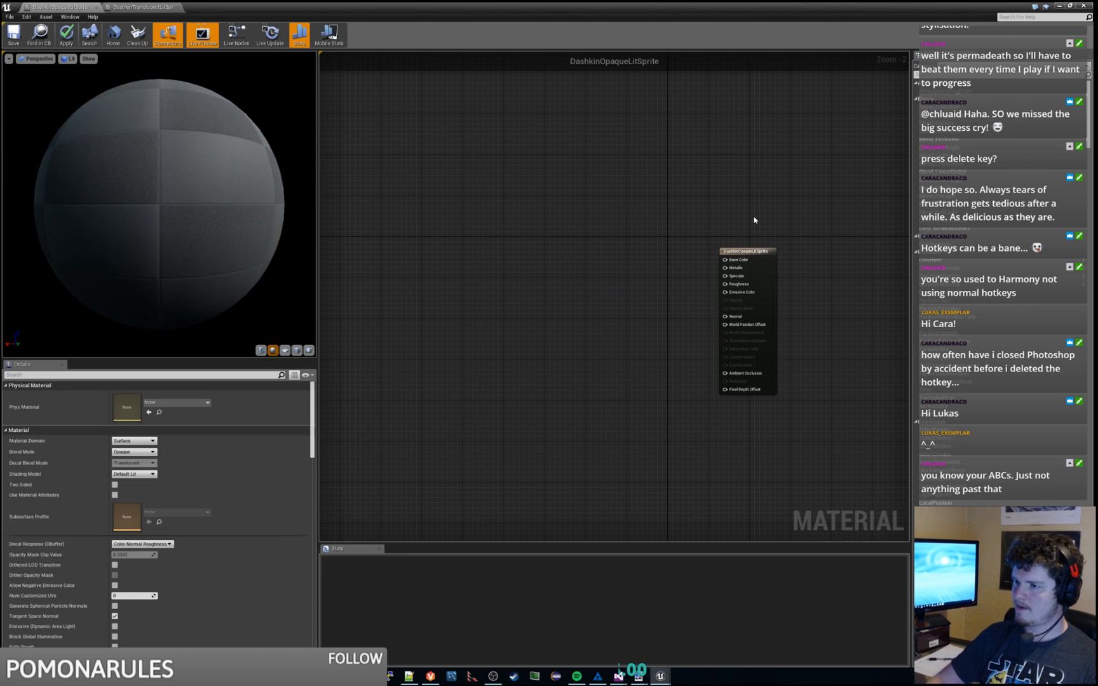
pyautogui.hotkey('ctrl', 'v')
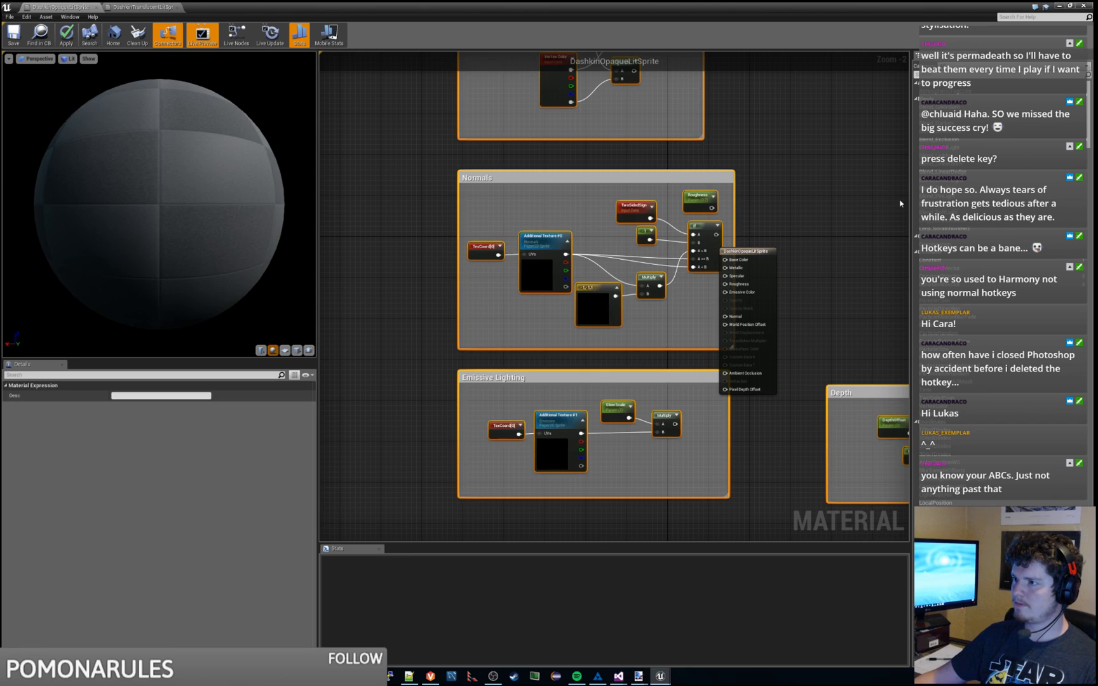
pyautogui.moveTo(900, 203); pyautogui.dragTo(674, 200, button='right')
pyautogui.moveTo(559, 241); pyautogui.dragTo(828, 198)
pyautogui.click(593, 264)
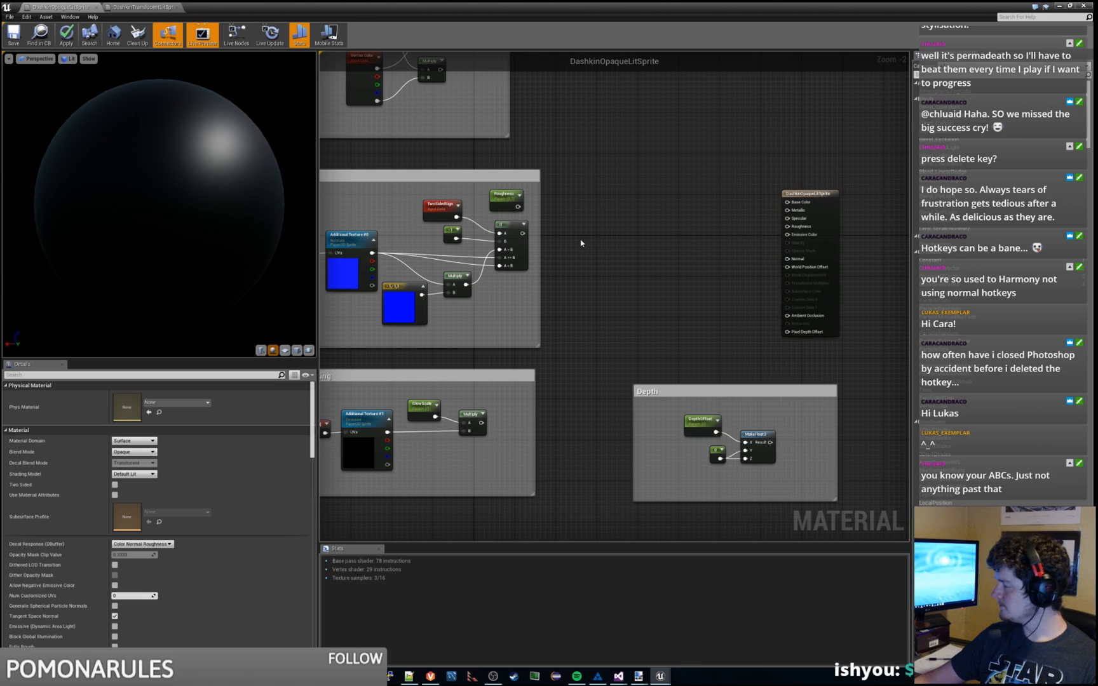
pyautogui.moveTo(519, 206); pyautogui.dragTo(787, 227)
pyautogui.moveTo(481, 422); pyautogui.dragTo(788, 234)
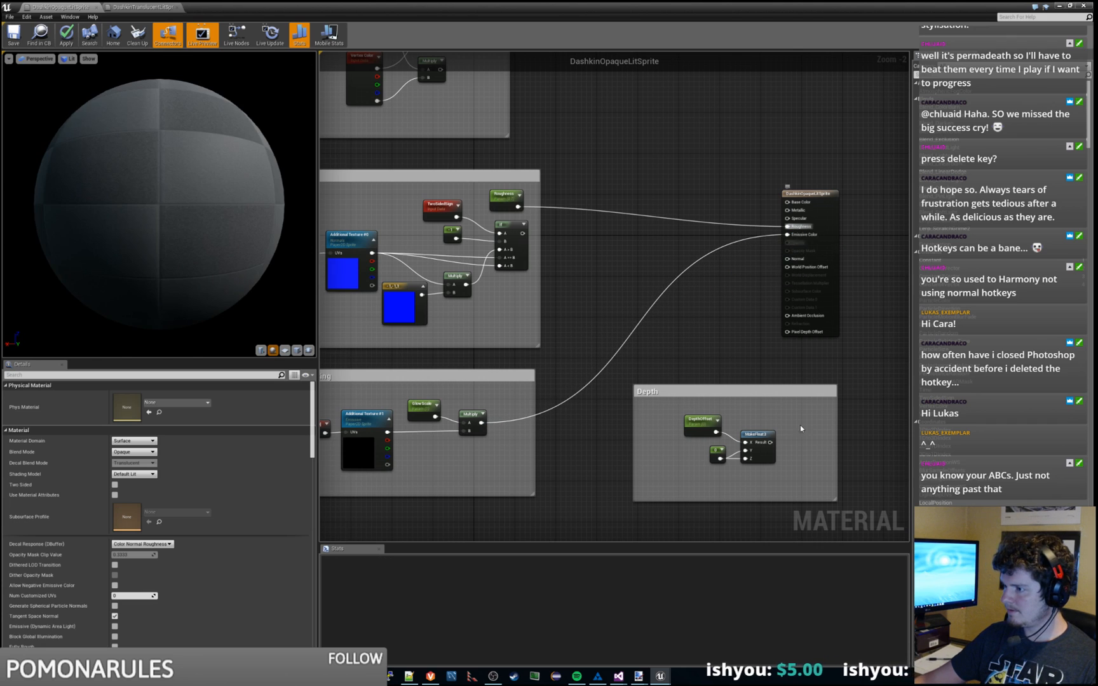
# Step: Connect MakeFloat3 to World Position Offset, the If node to Normal, and Multiply to Base Color
pyautogui.moveTo(770, 443); pyautogui.dragTo(787, 268)
pyautogui.moveTo(690, 311); pyautogui.dragTo(738, 360, button='right')
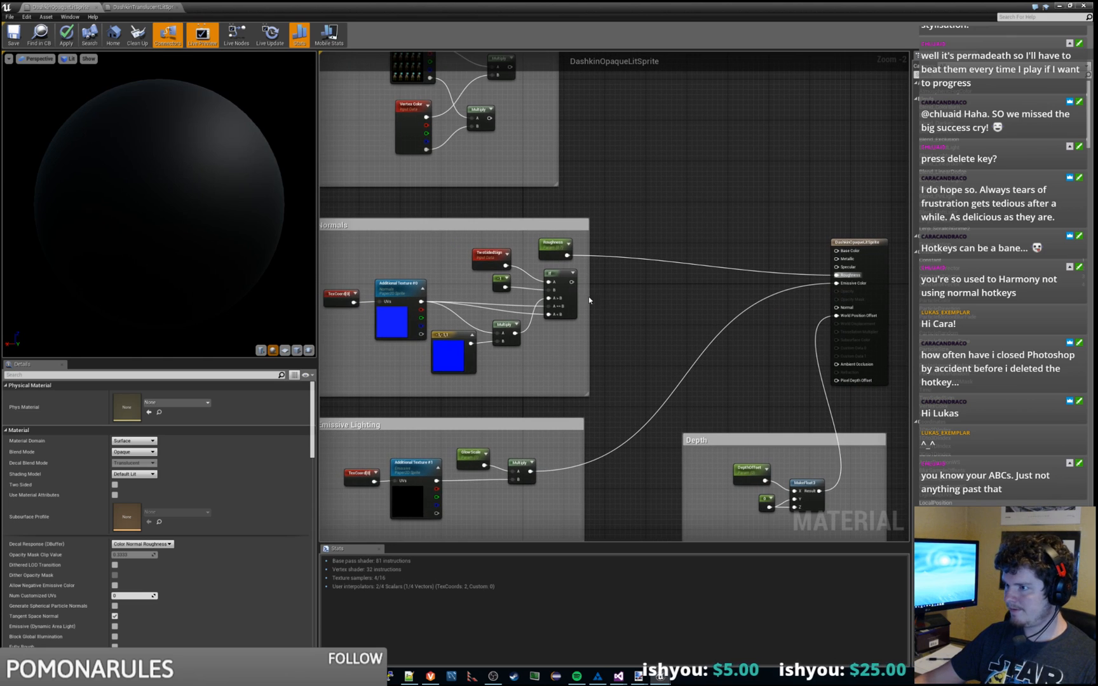
pyautogui.moveTo(571, 281); pyautogui.dragTo(838, 308)
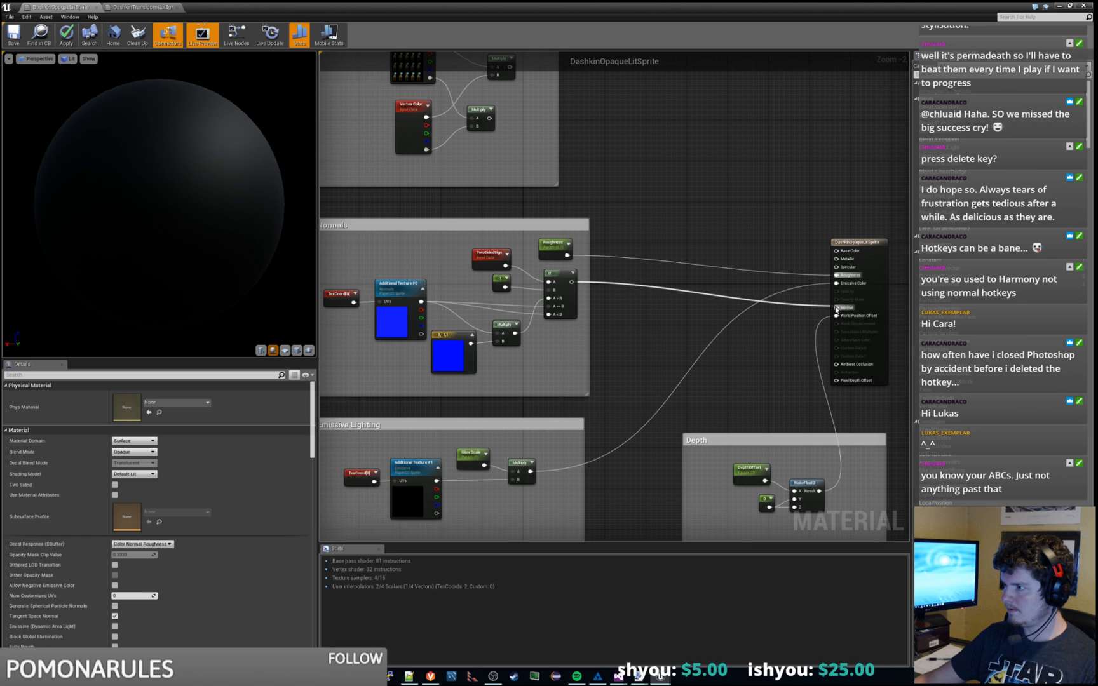
pyautogui.moveTo(712, 206); pyautogui.dragTo(674, 320, button='right')
pyautogui.moveTo(472, 180); pyautogui.dragTo(800, 366)
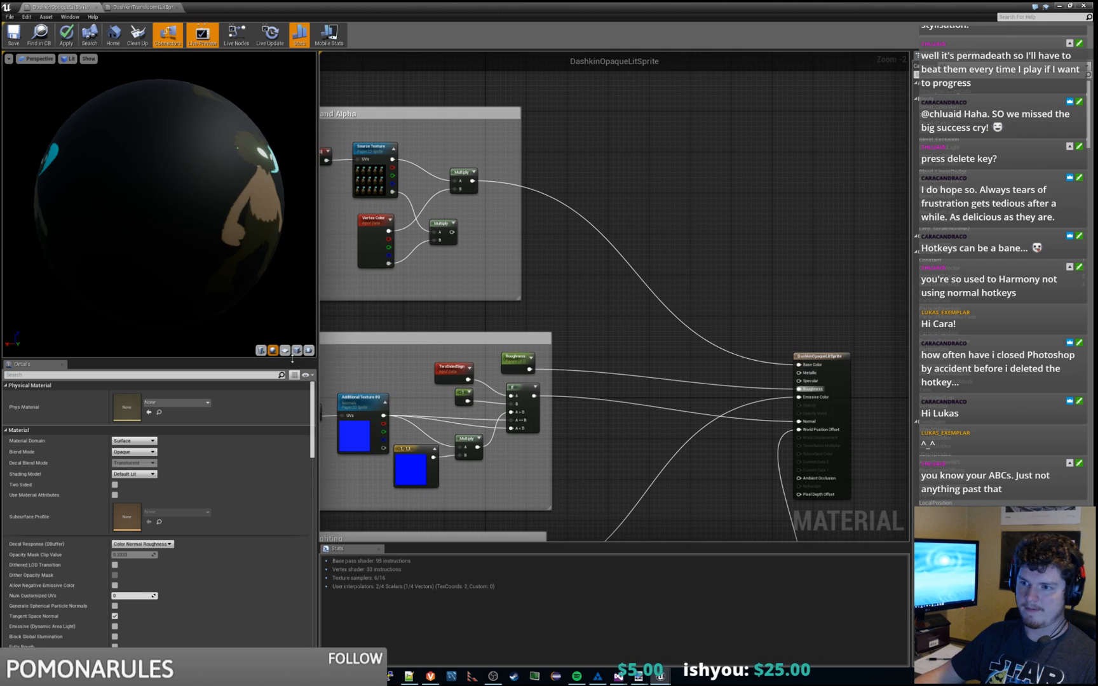
# Step: Preview DashkinOpaqueLitSprite on a plane, apply the changes, and check the material out
pyautogui.click(284, 350)
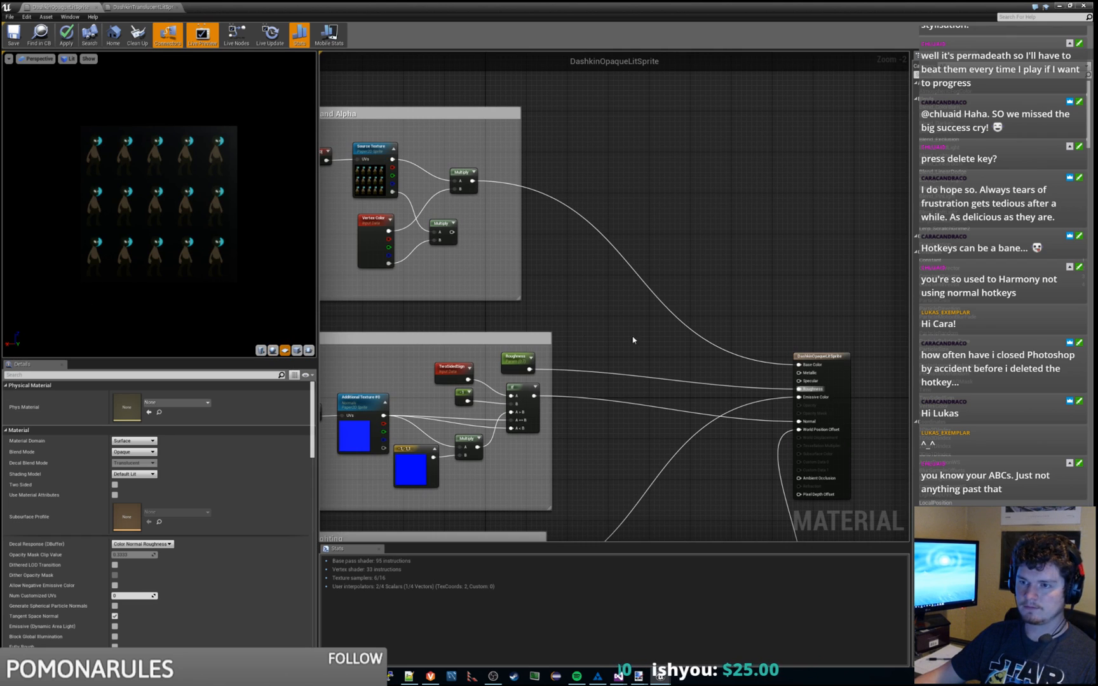
pyautogui.moveTo(638, 348); pyautogui.dragTo(588, 222, button='right')
pyautogui.scroll(-1, 715, 181)
pyautogui.hotkey('ctrl', 's')
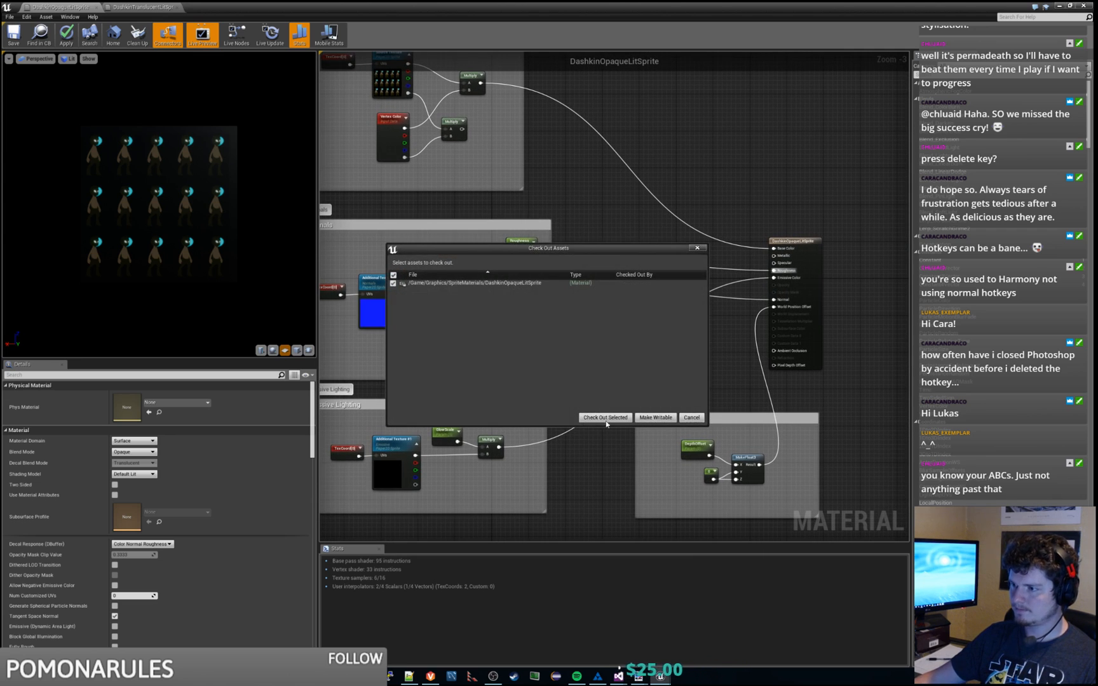
pyautogui.click(605, 418)
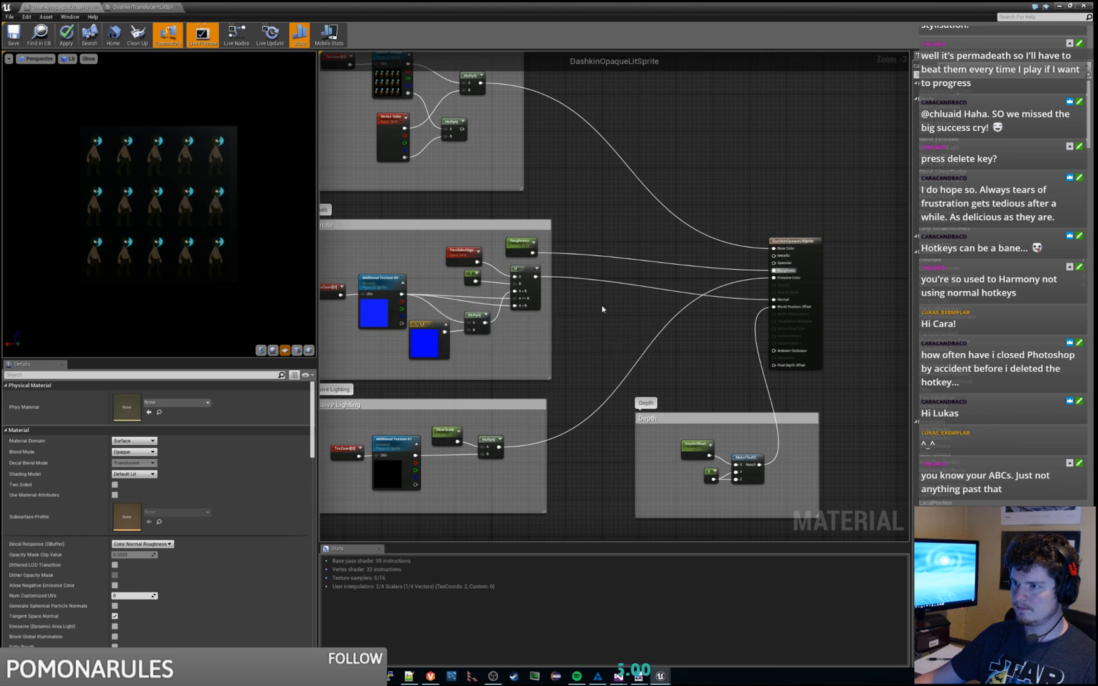
pyautogui.moveTo(575, 203); pyautogui.dragTo(629, 223, button='right')
pyautogui.scroll(-2, 633, 290)
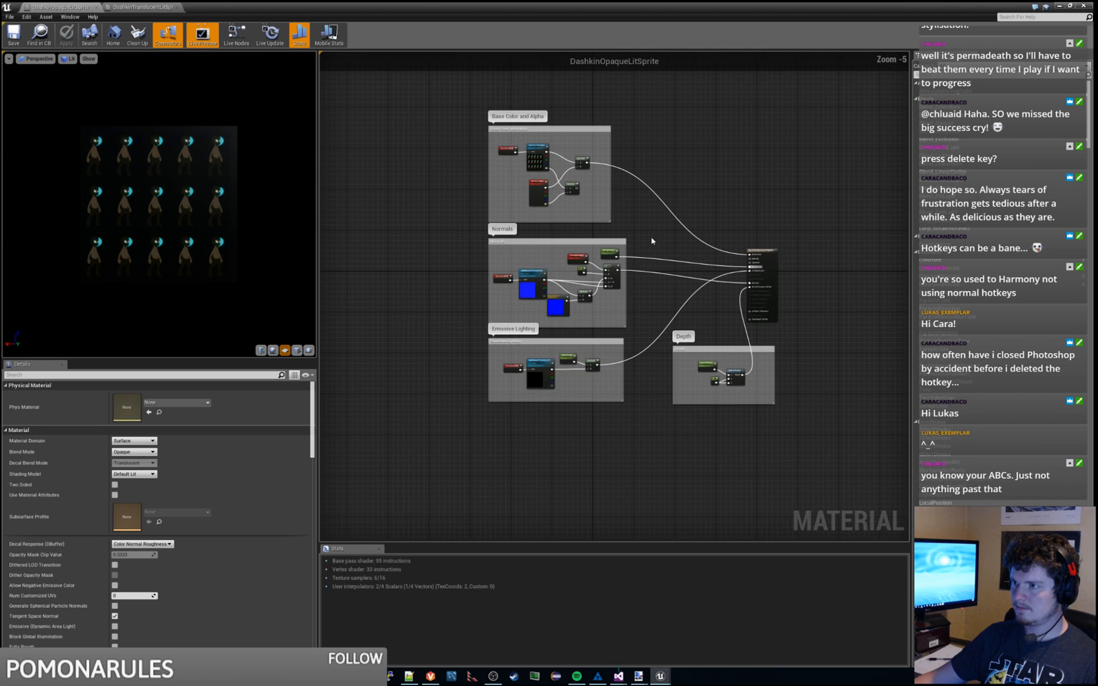
pyautogui.click(137, 6)
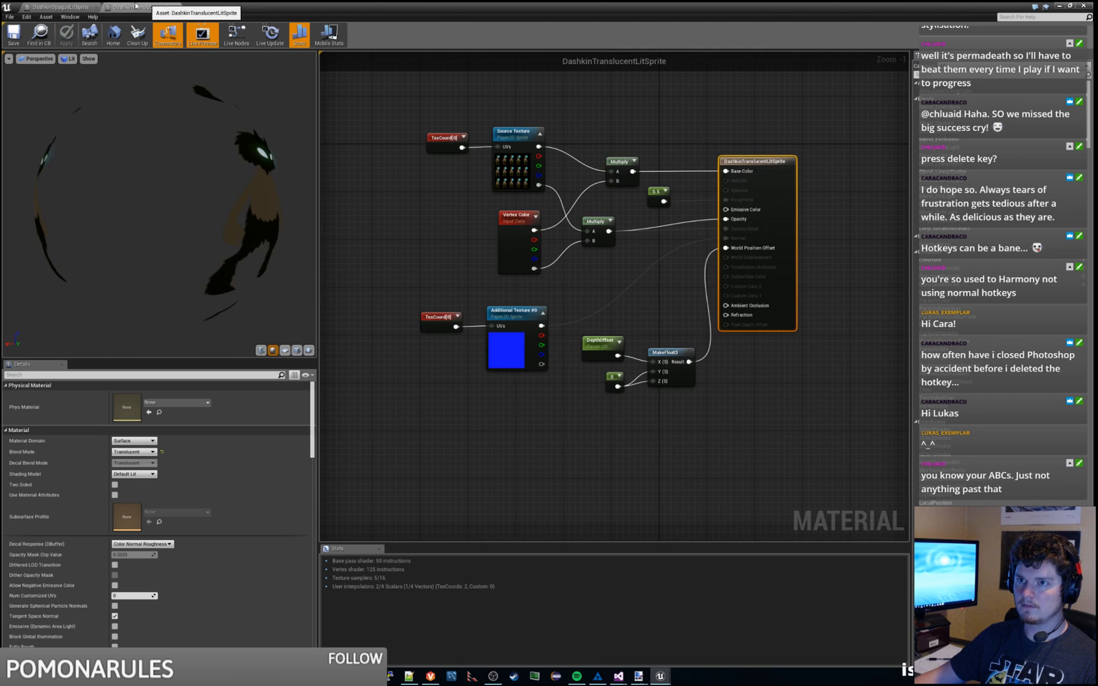
pyautogui.click(76, 6)
# Step: Move the DashkinTranslucentLitSprite output node further right
pyautogui.click(122, 6)
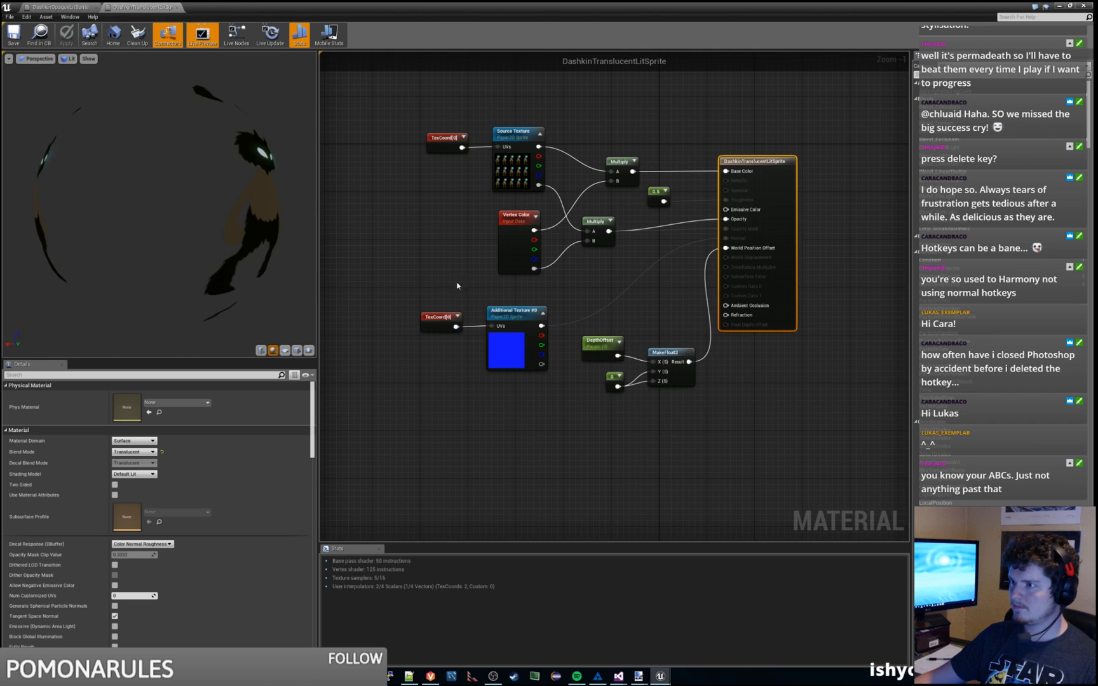
pyautogui.moveTo(458, 229); pyautogui.dragTo(463, 260, button='right')
pyautogui.scroll(-1, 729, 407)
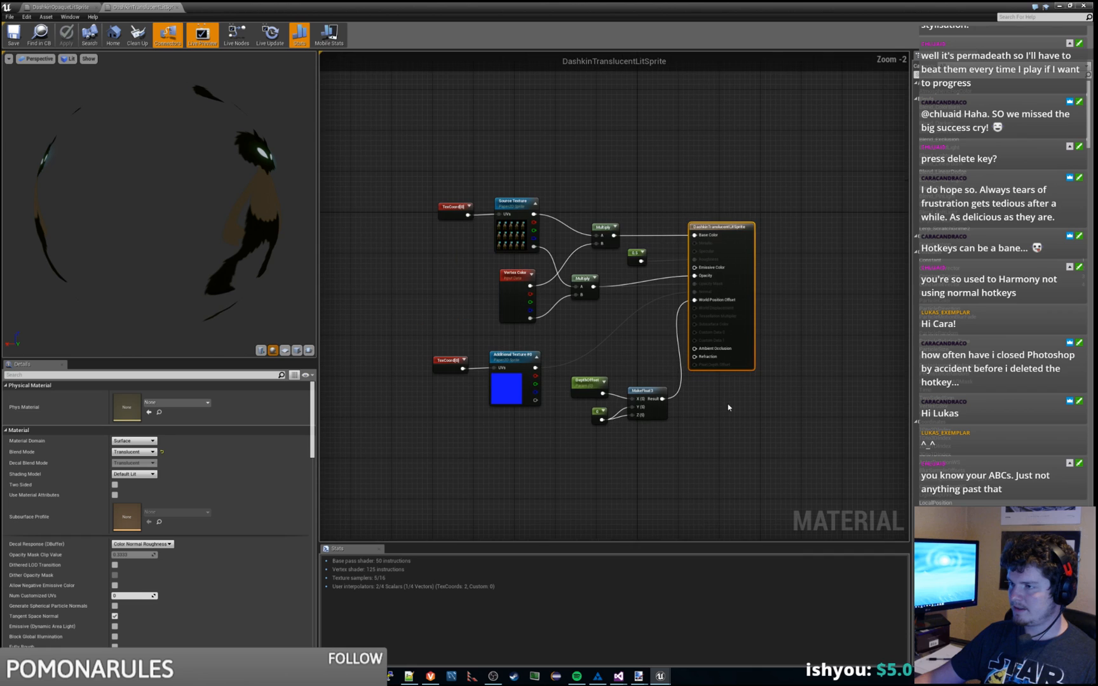
pyautogui.moveTo(741, 229); pyautogui.dragTo(785, 234)
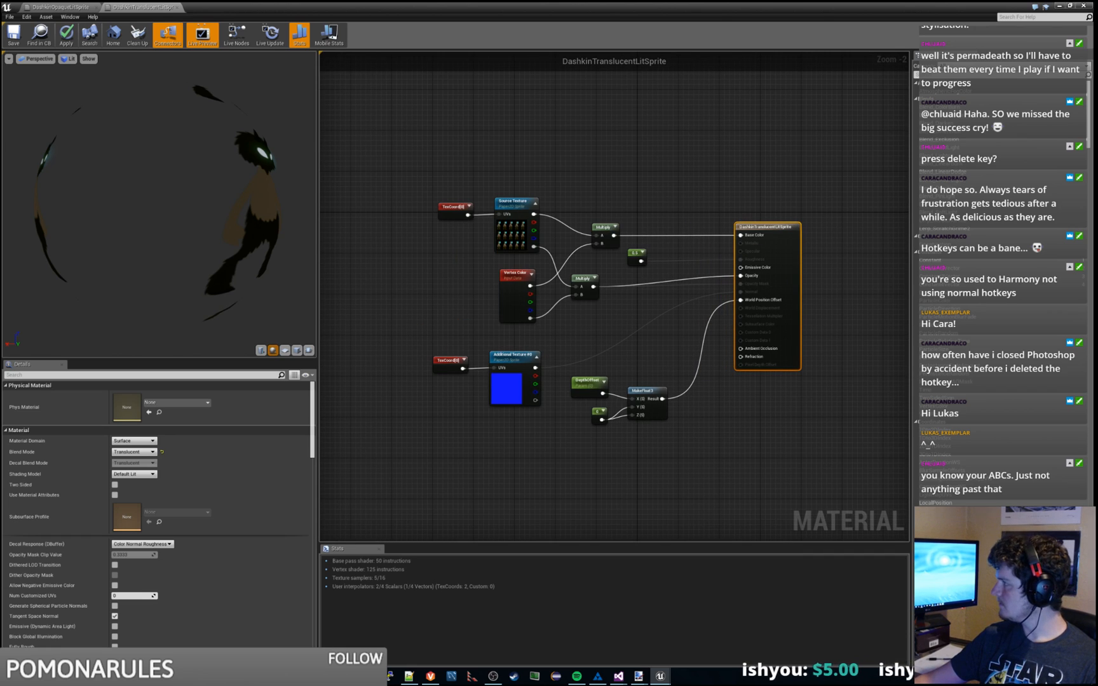
# Step: In DashkinOpaqueLitSprite, connect the lower Multiply output to Opacity Mask
pyautogui.click(74, 5)
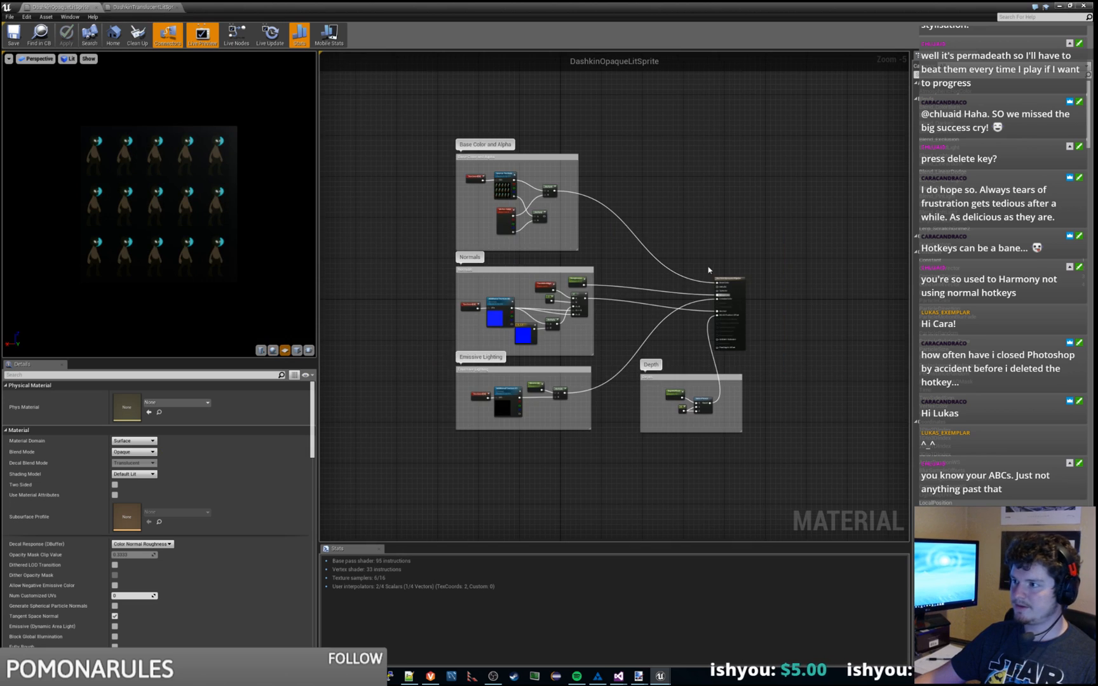
pyautogui.scroll(3, 709, 269)
pyautogui.moveTo(669, 283); pyautogui.dragTo(684, 289, button='right')
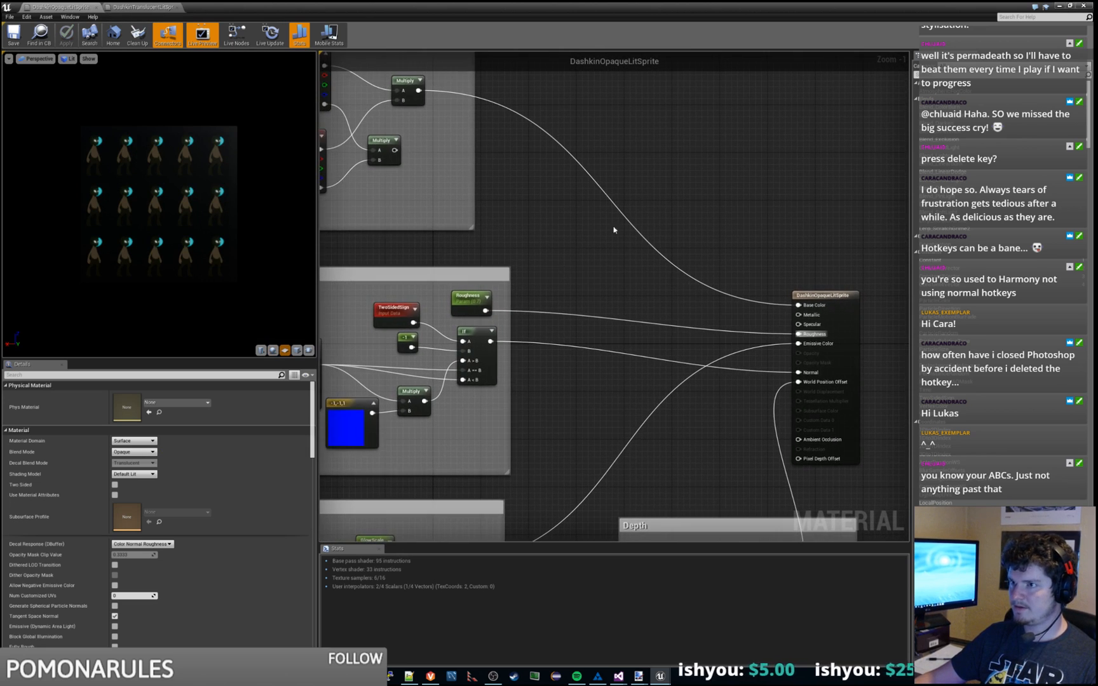
pyautogui.moveTo(394, 150); pyautogui.dragTo(799, 362)
pyautogui.moveTo(396, 151); pyautogui.dragTo(800, 363)
# Step: Marquee-select every node in the DashkinTranslucentLitSprite graph
pyautogui.scroll(-2, 628, 275)
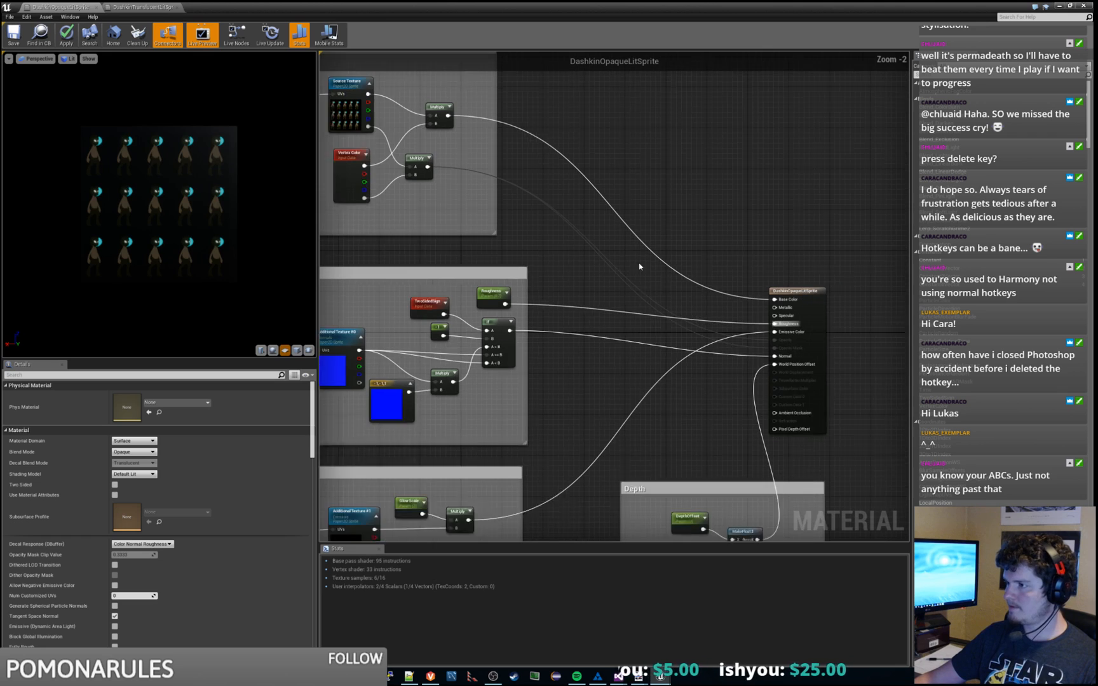
pyautogui.scroll(-2, 624, 342)
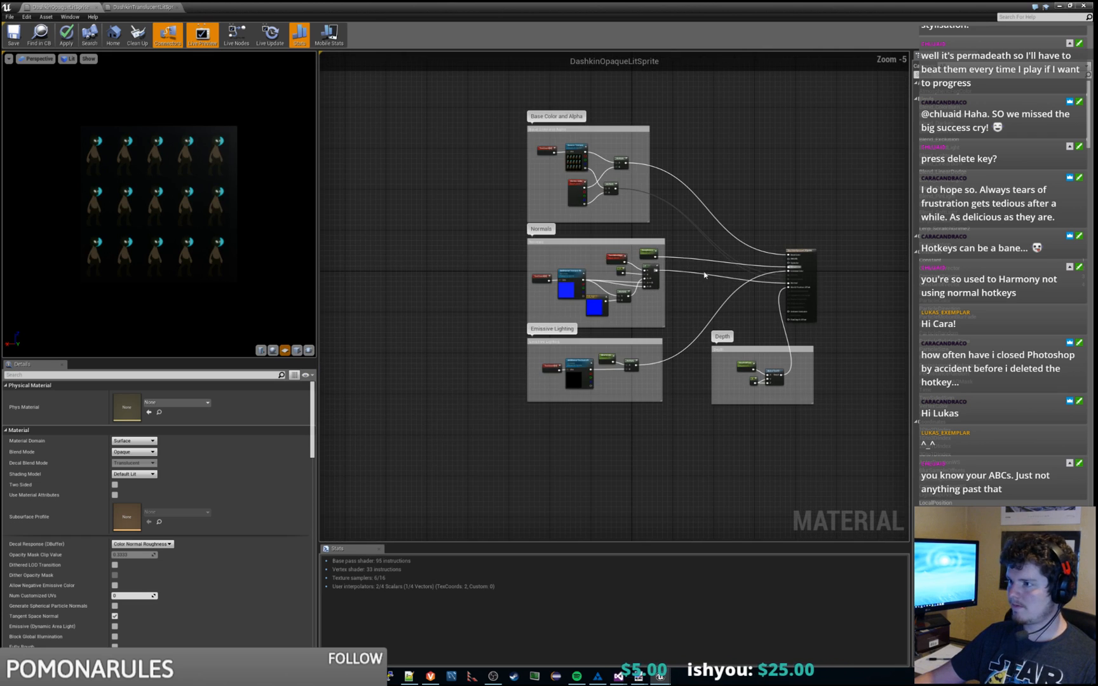
pyautogui.moveTo(737, 175); pyautogui.dragTo(710, 180, button='right')
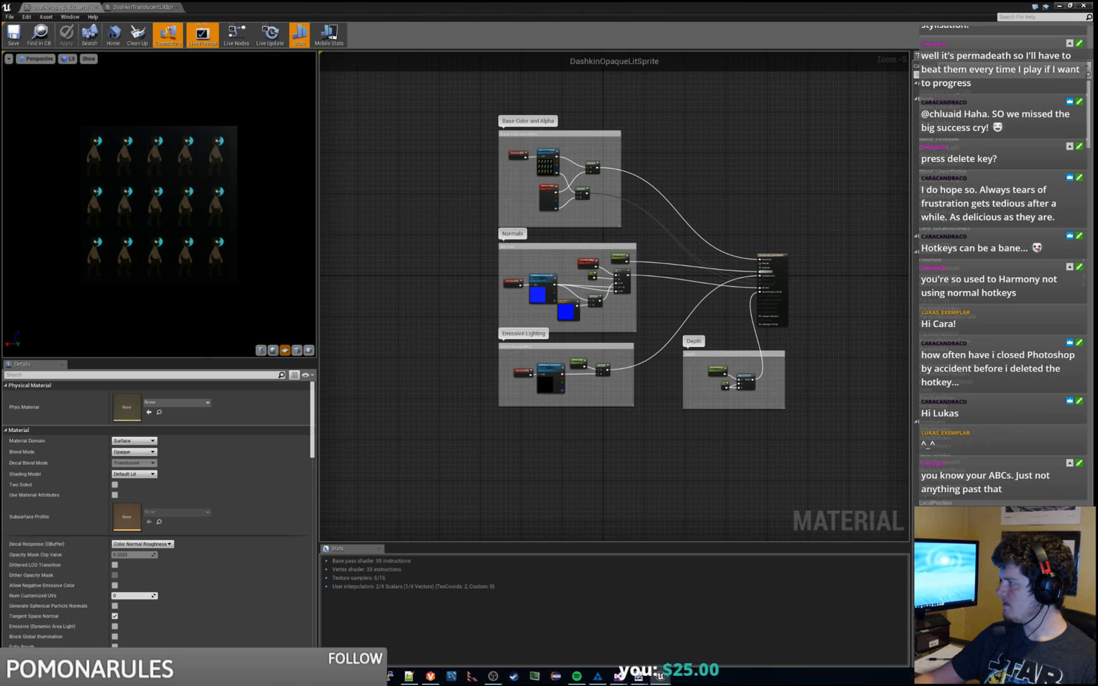
pyautogui.click(143, 7)
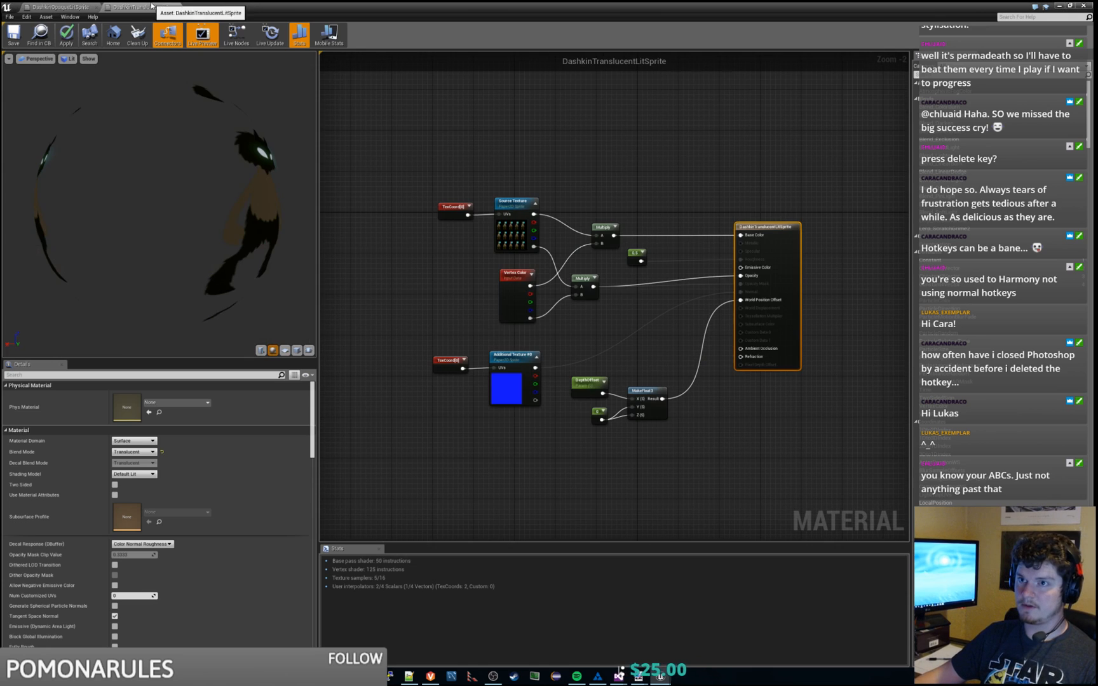
pyautogui.moveTo(408, 160); pyautogui.dragTo(692, 470)
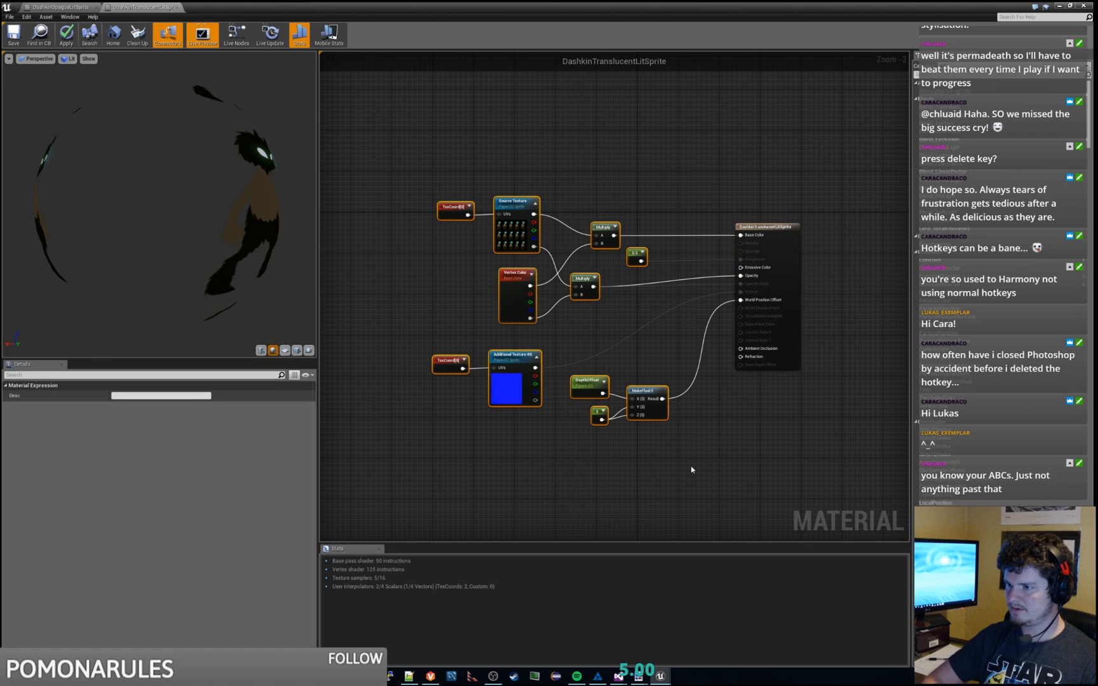
# Step: Replace the old expression nodes with the pasted commented node groups and move the output node right
pyautogui.press('Delete')
pyautogui.hotkey('ctrl', 'z')
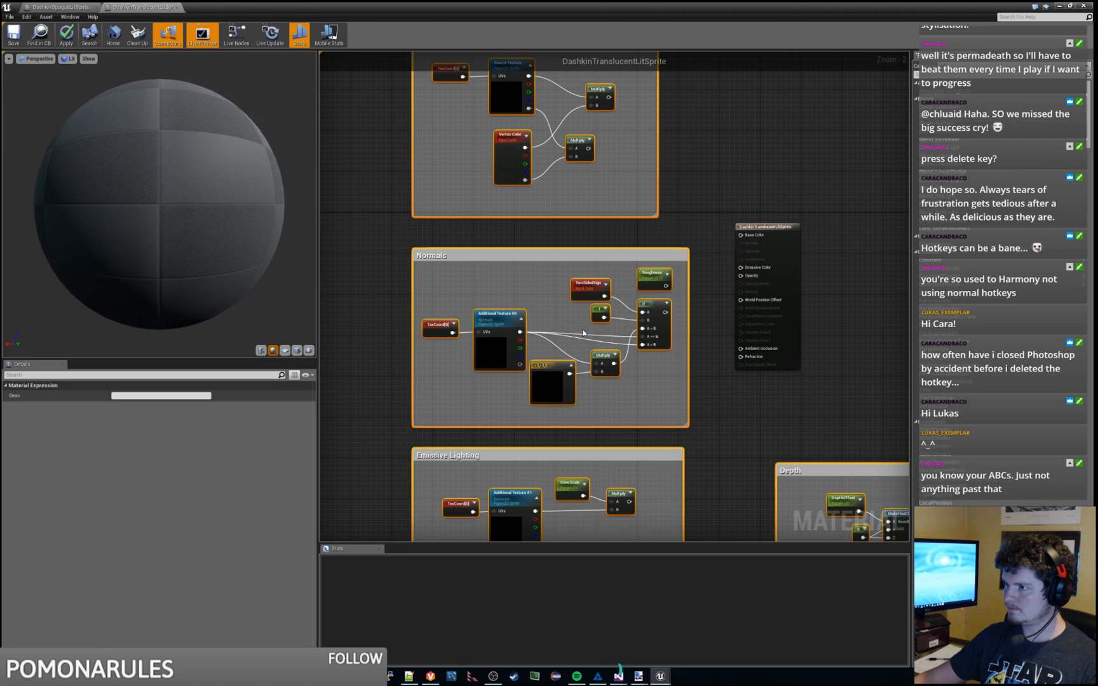
pyautogui.scroll(-2, 606, 231)
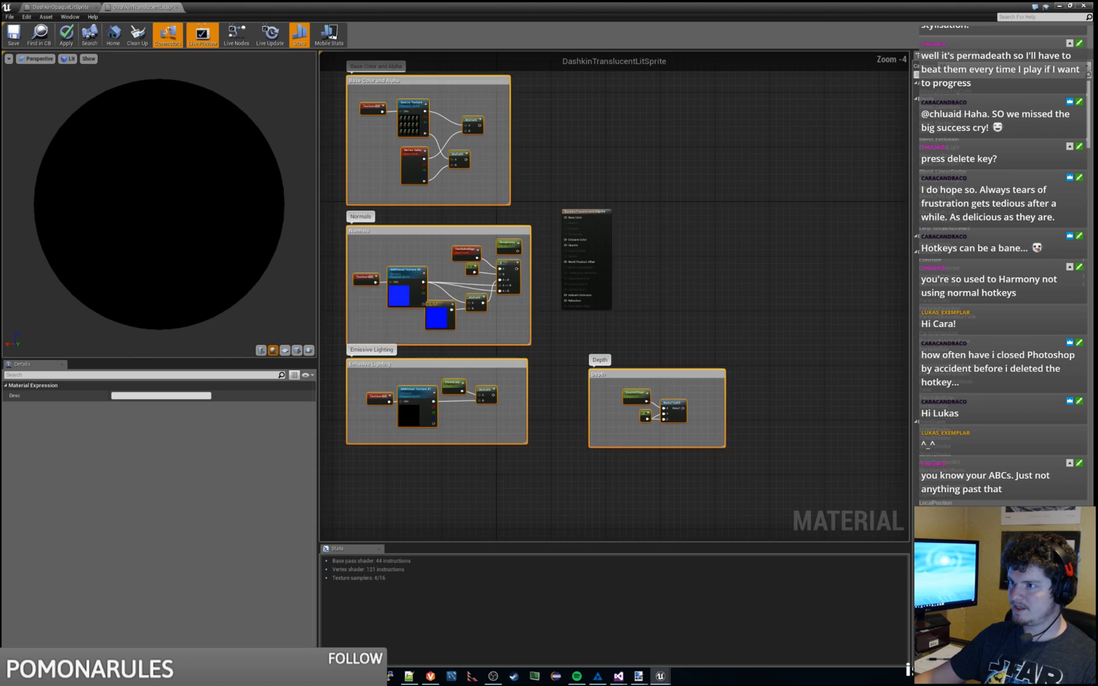
pyautogui.moveTo(613, 244); pyautogui.dragTo(721, 236)
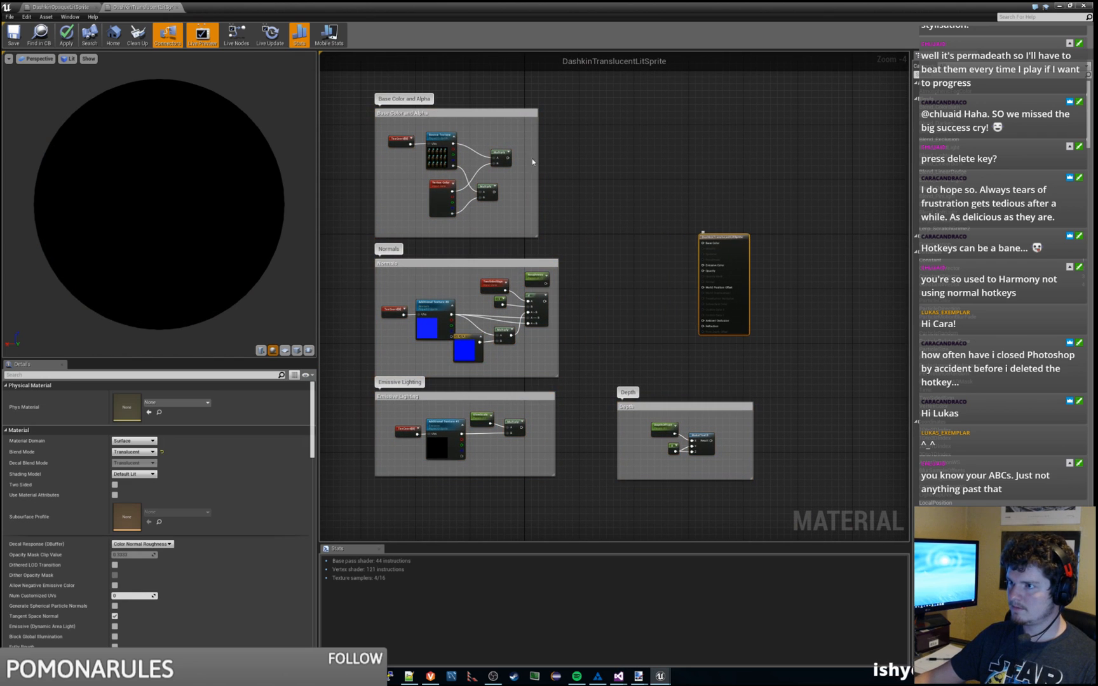
# Step: Wire the groups into Base Color, Opacity, Roughness, Emissive Color and the Depth input of the Material node
pyautogui.moveTo(508, 158); pyautogui.dragTo(703, 243)
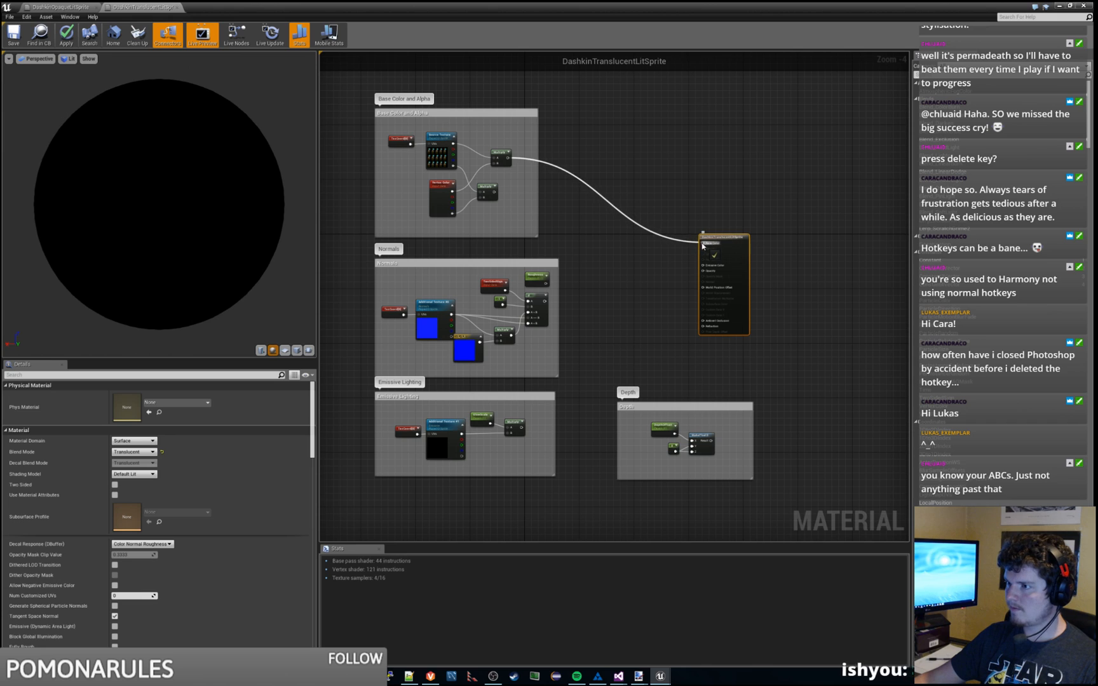
pyautogui.moveTo(496, 192); pyautogui.dragTo(698, 270)
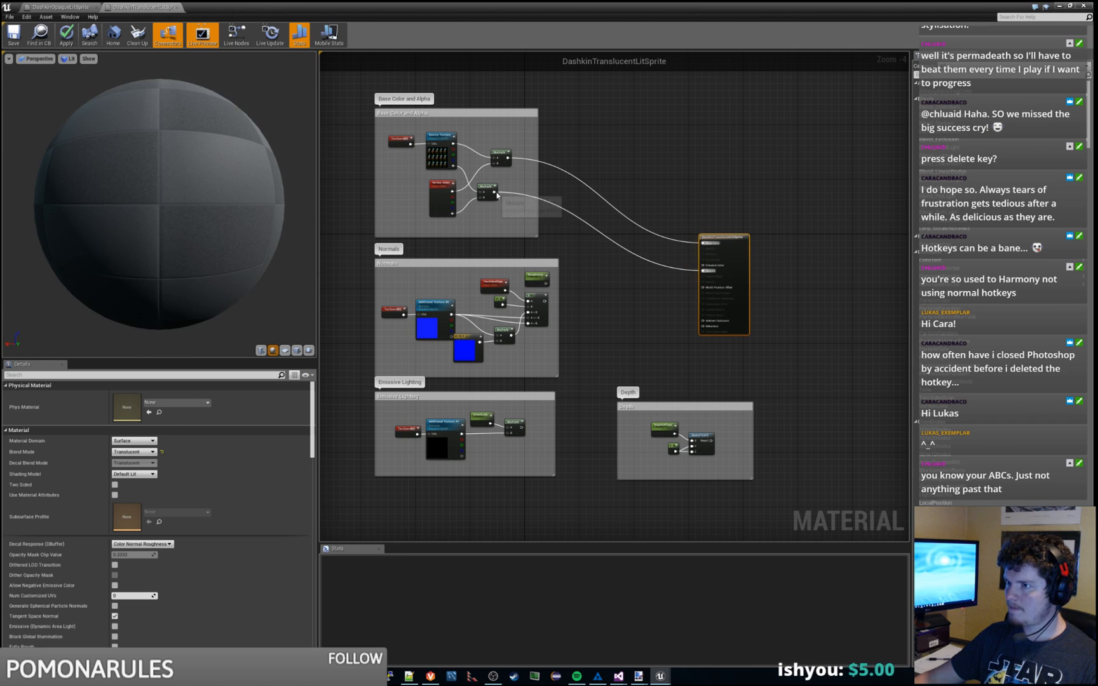
pyautogui.moveTo(495, 192); pyautogui.dragTo(700, 278)
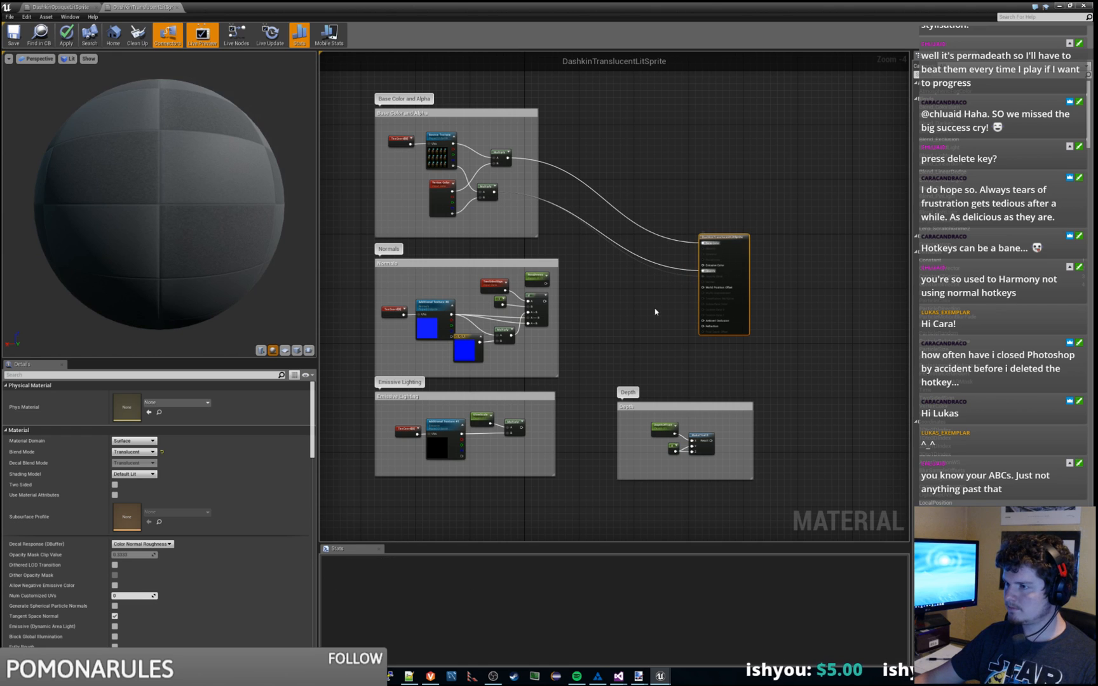
pyautogui.moveTo(547, 284); pyautogui.dragTo(704, 264)
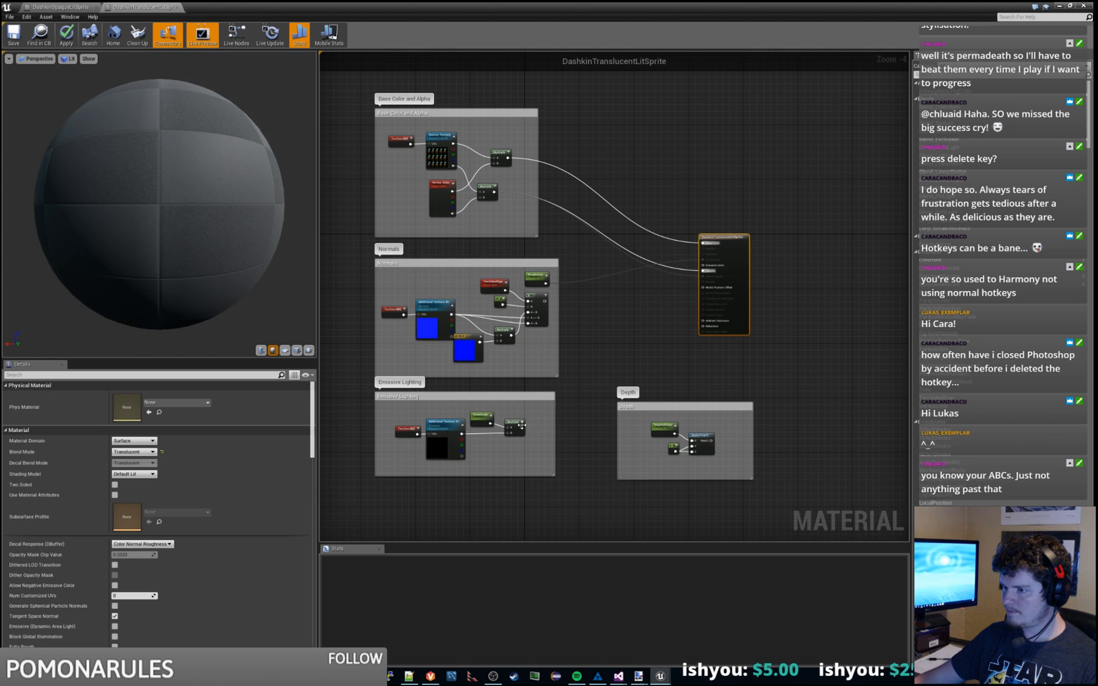
pyautogui.moveTo(522, 425); pyautogui.dragTo(703, 266)
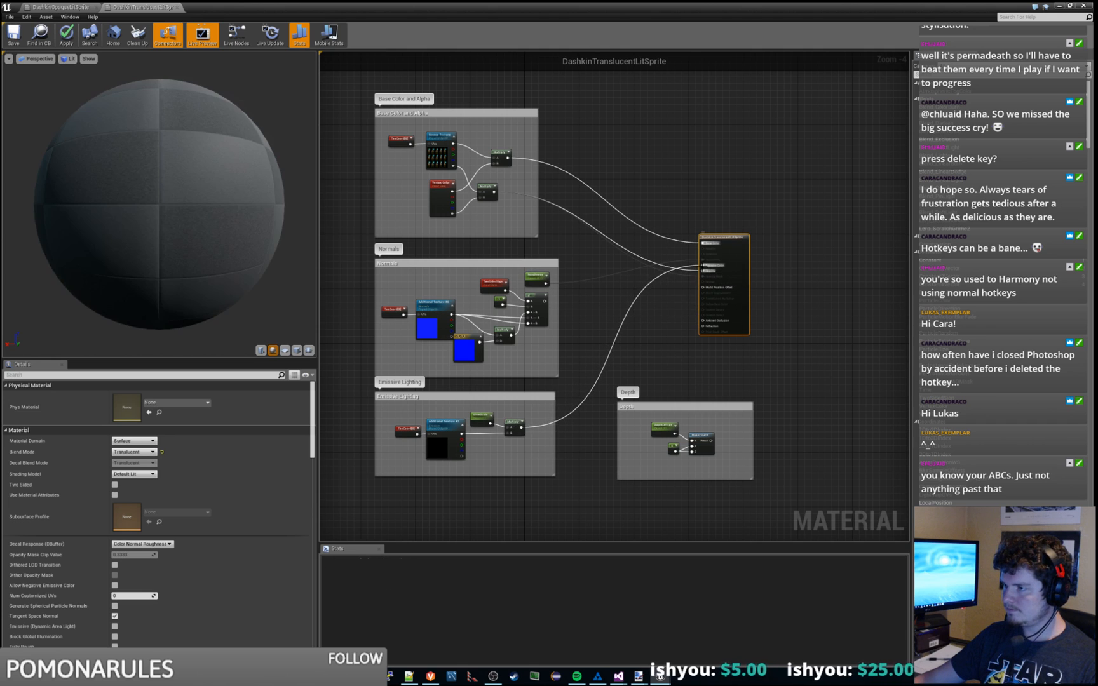
pyautogui.moveTo(714, 442); pyautogui.dragTo(702, 289)
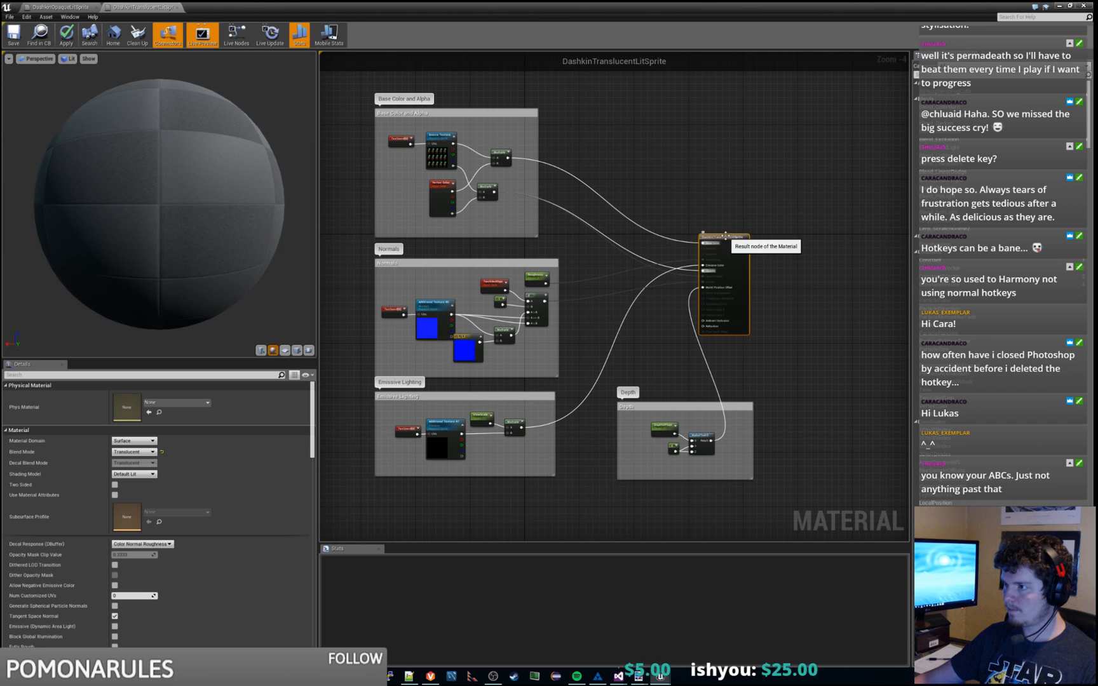
pyautogui.moveTo(725, 235); pyautogui.dragTo(769, 236)
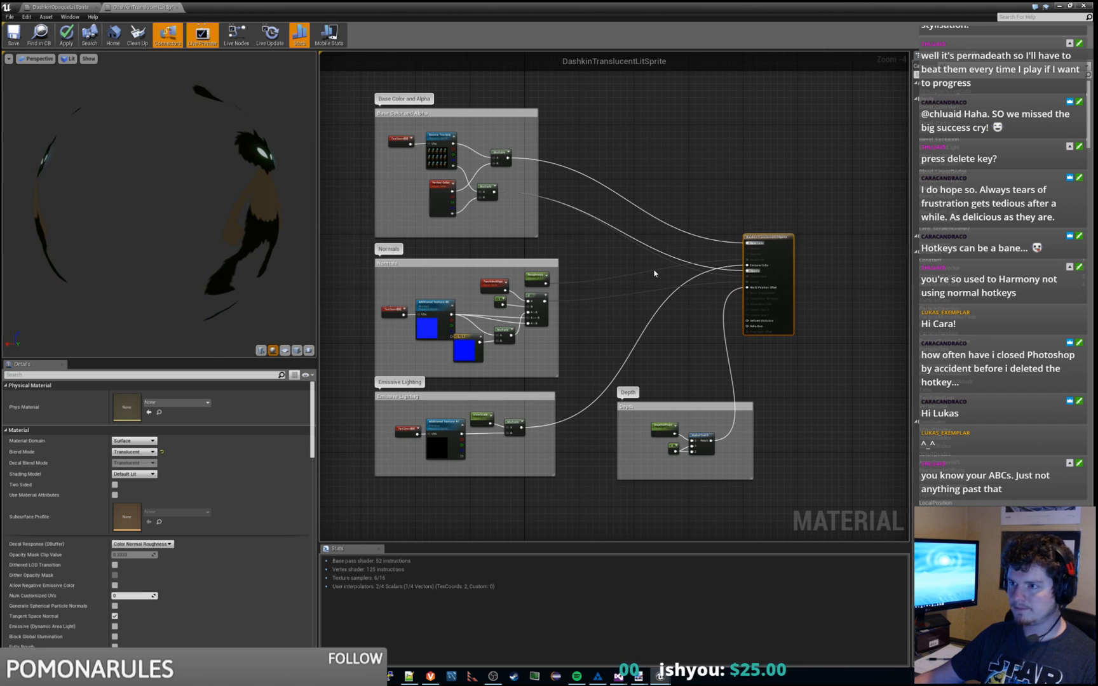
# Step: Preview the material on a plane, then apply, save and check out DashkinTranslucentLitSprite
pyautogui.click(284, 351)
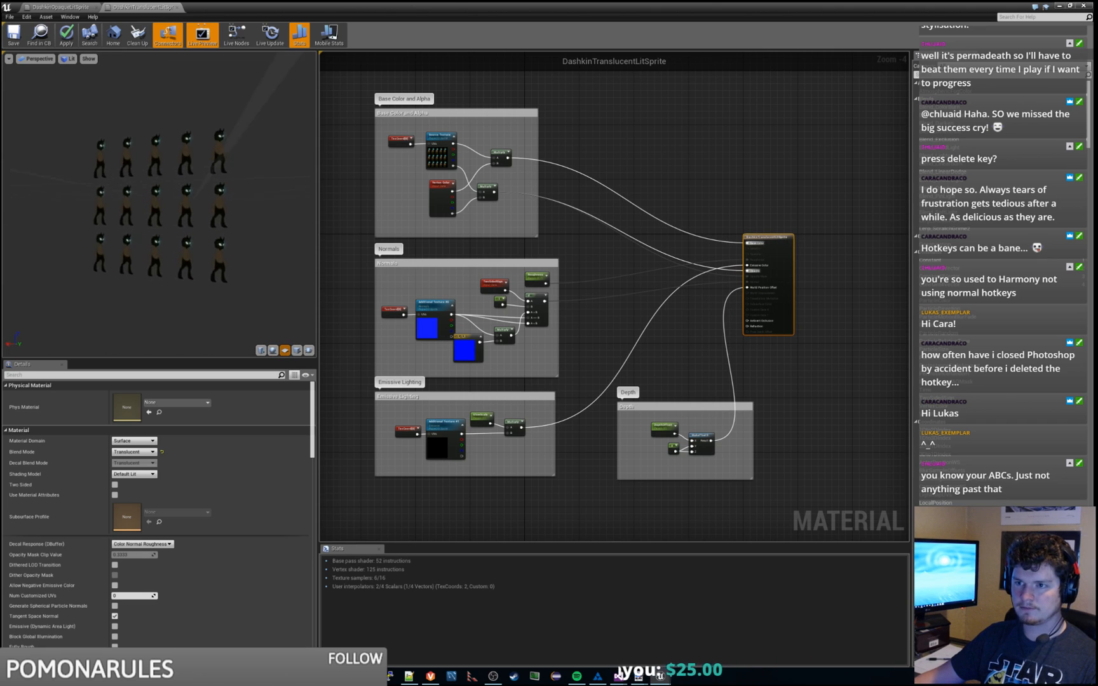
pyautogui.click(69, 33)
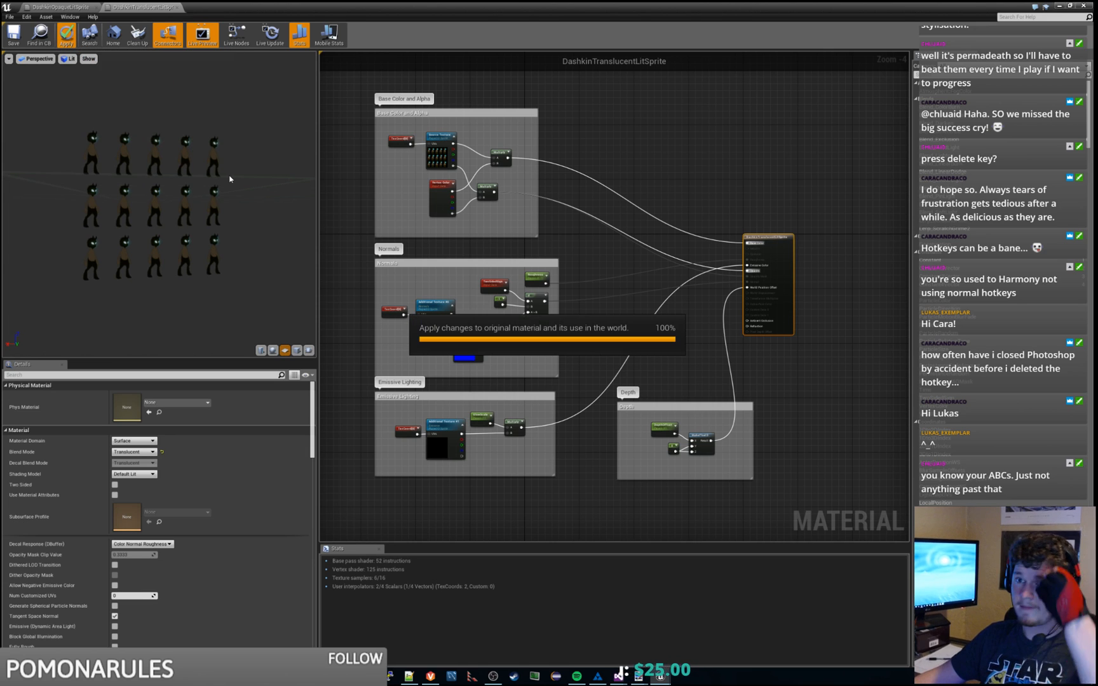
pyautogui.click(23, 42)
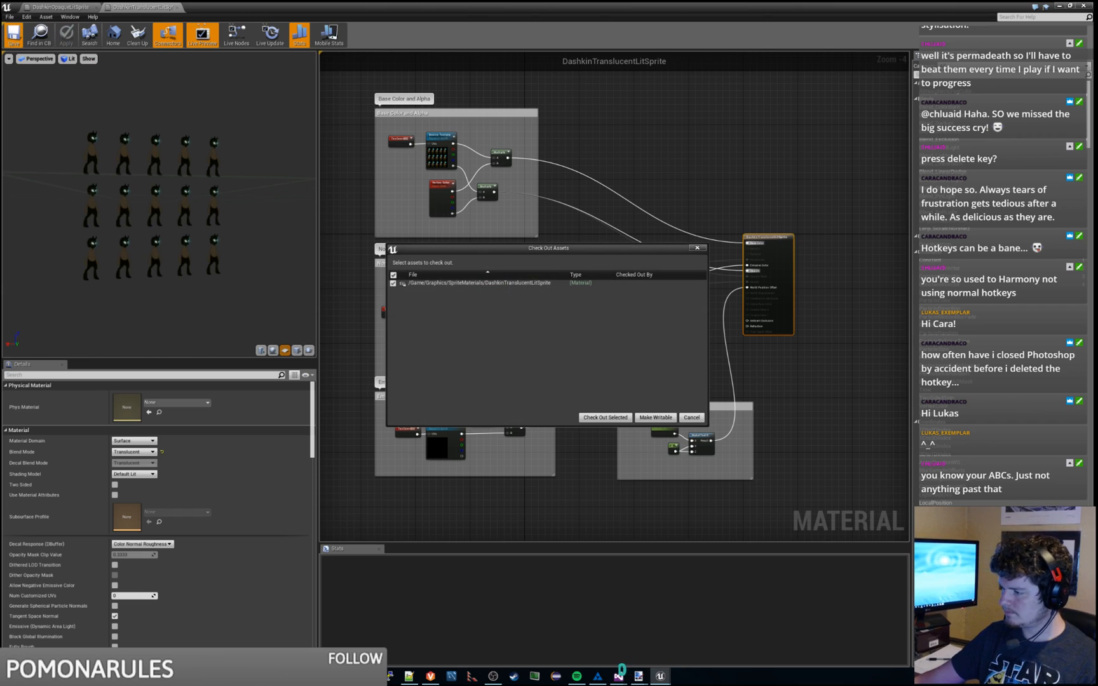
pyautogui.click(605, 417)
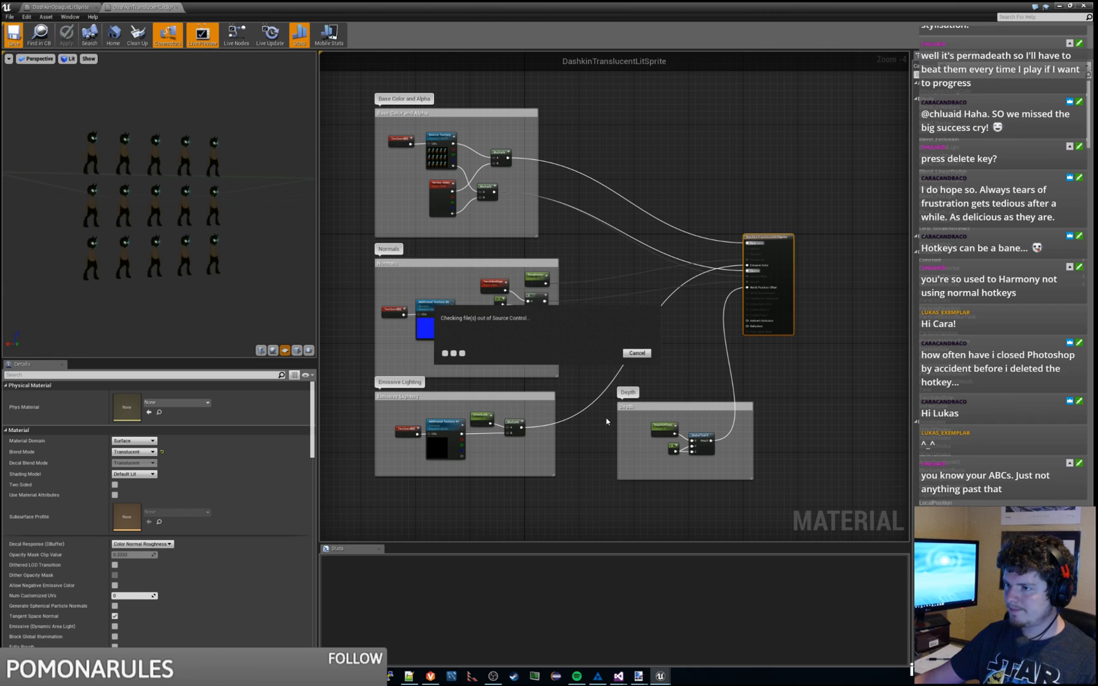
pyautogui.scroll(-1, 580, 319)
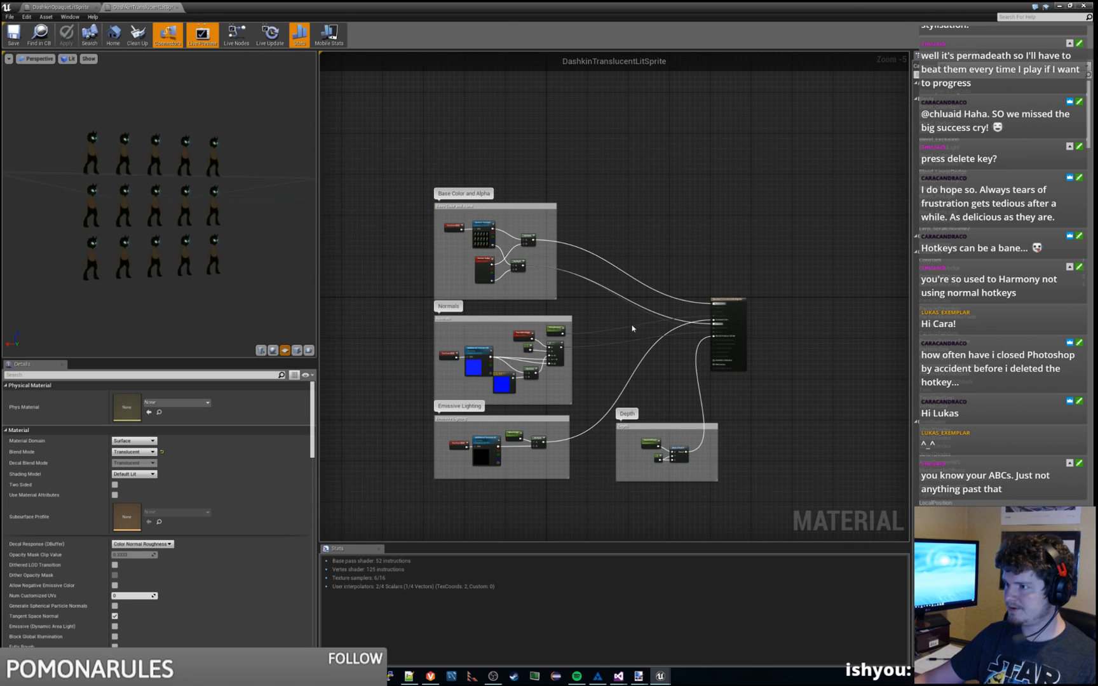
pyautogui.doubleClick(336, 17)
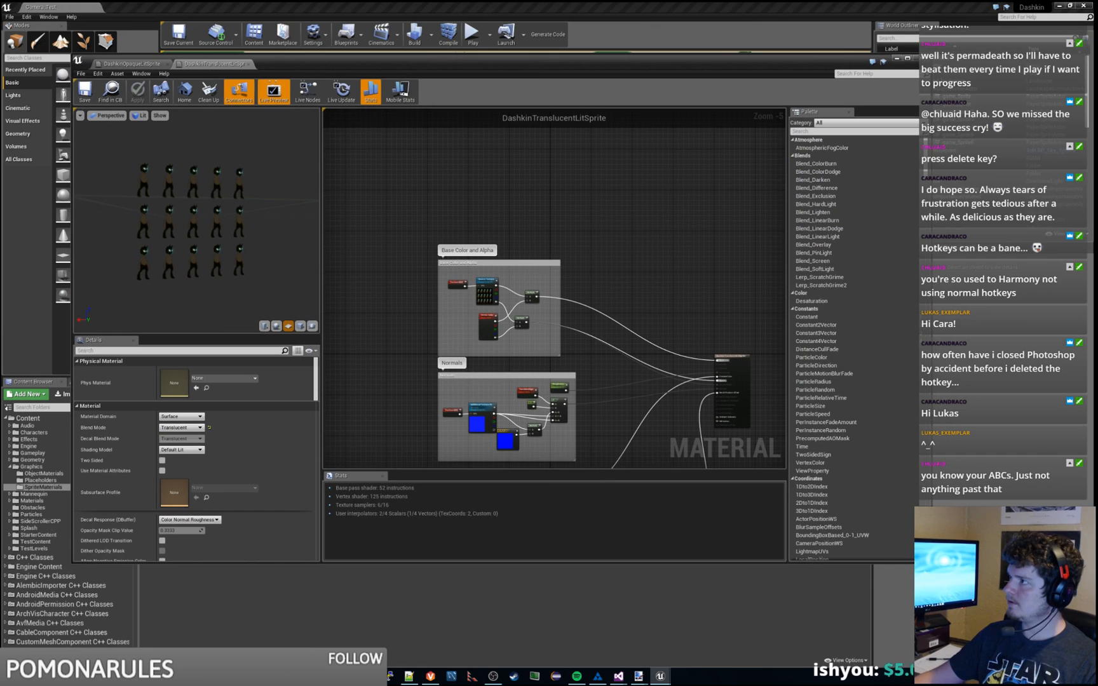
# Step: Play the level, walking and jumping the character left and right to test the sprites
pyautogui.moveTo(1097, 102); pyautogui.dragTo(1097, 184)
pyautogui.click(492, 434)
pyautogui.moveTo(532, 304); pyautogui.dragTo(473, 295, button='right')
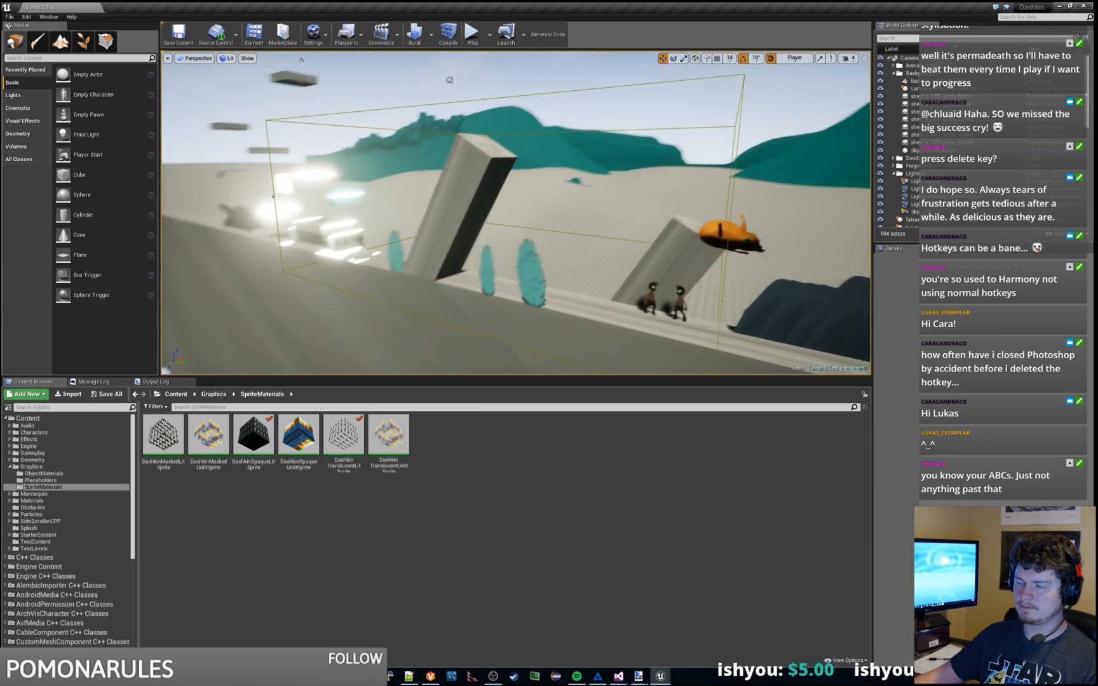
pyautogui.click(472, 34)
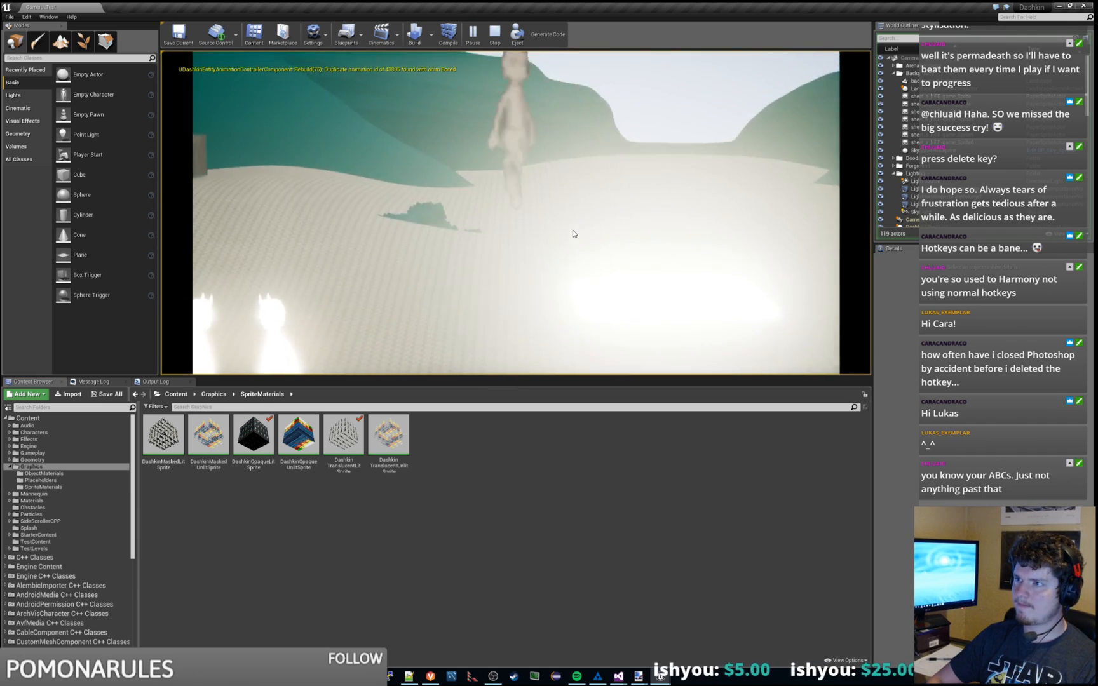
pyautogui.press('d')
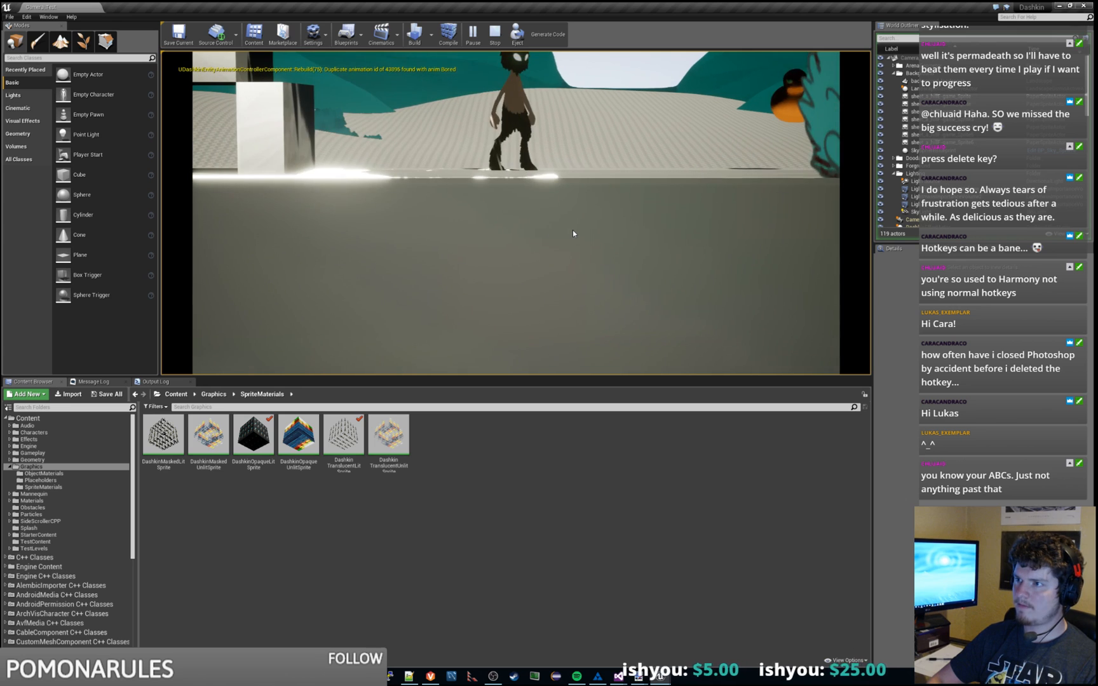
pyautogui.press('space')
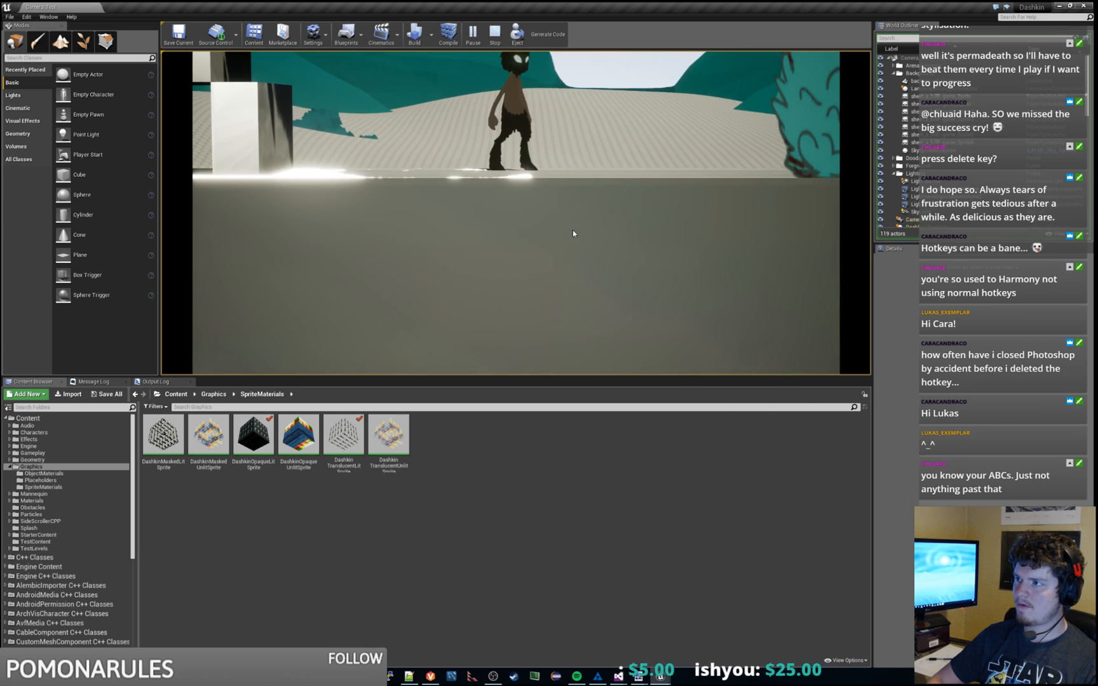
pyautogui.press('space')
pyautogui.press('a')
pyautogui.press('space')
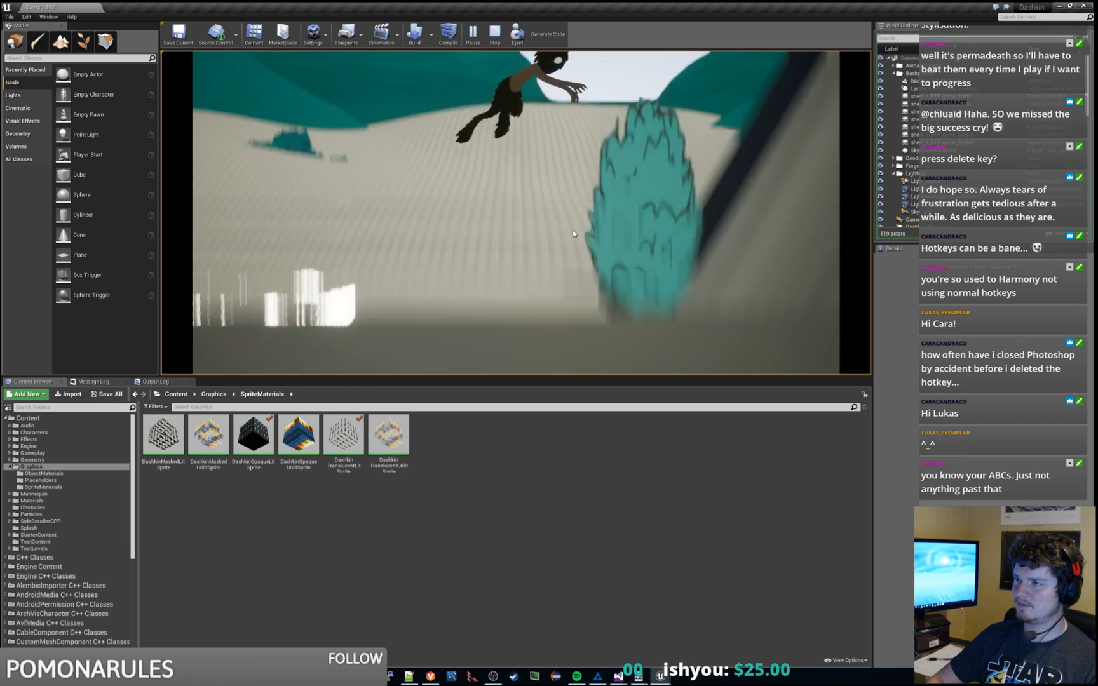
pyautogui.press('space')
pyautogui.press('d')
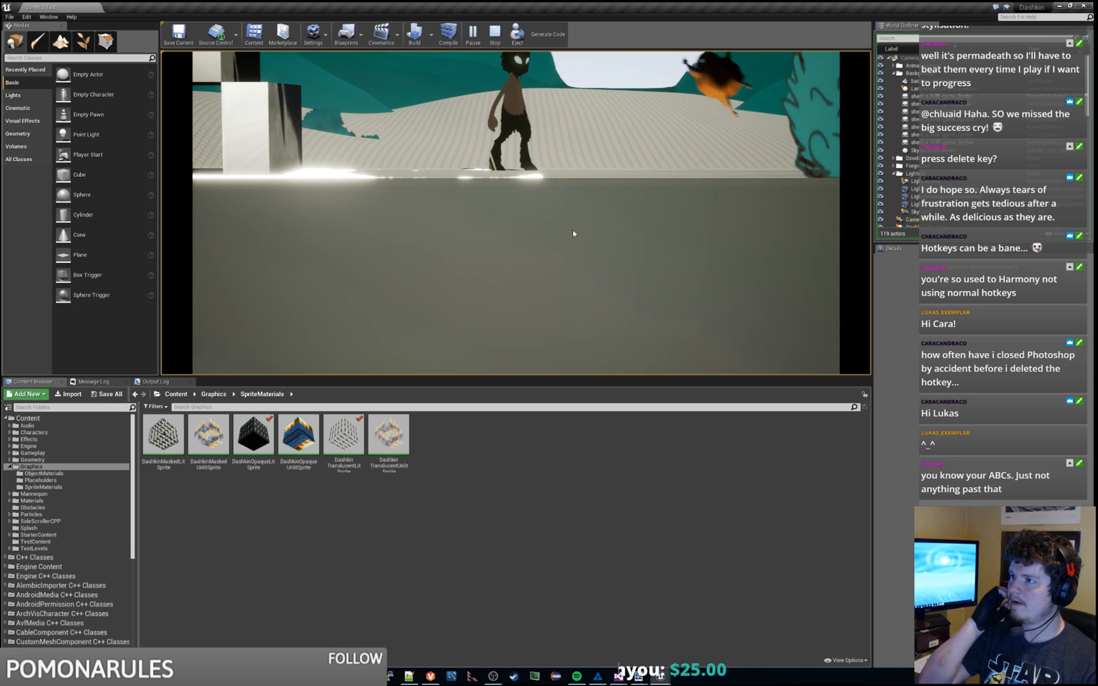
pyautogui.press('Escape')
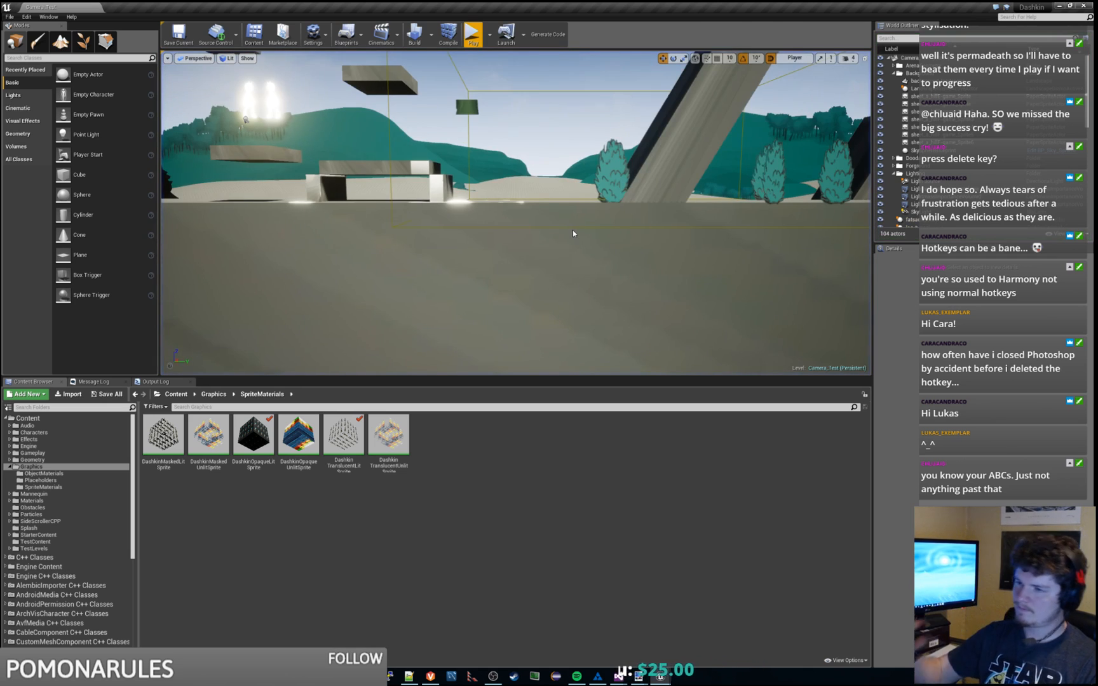
# Step: Browse to Characters > fatsack > Animations in the Content Browser and select the widle folder
pyautogui.moveTo(557, 223)
pyautogui.mouseDown(button='right')
pyautogui.moveTo(540, 165)
pyautogui.moveTo(554, 220)
pyautogui.mouseUp(button='right')
pyautogui.press('w')
pyautogui.press('w')
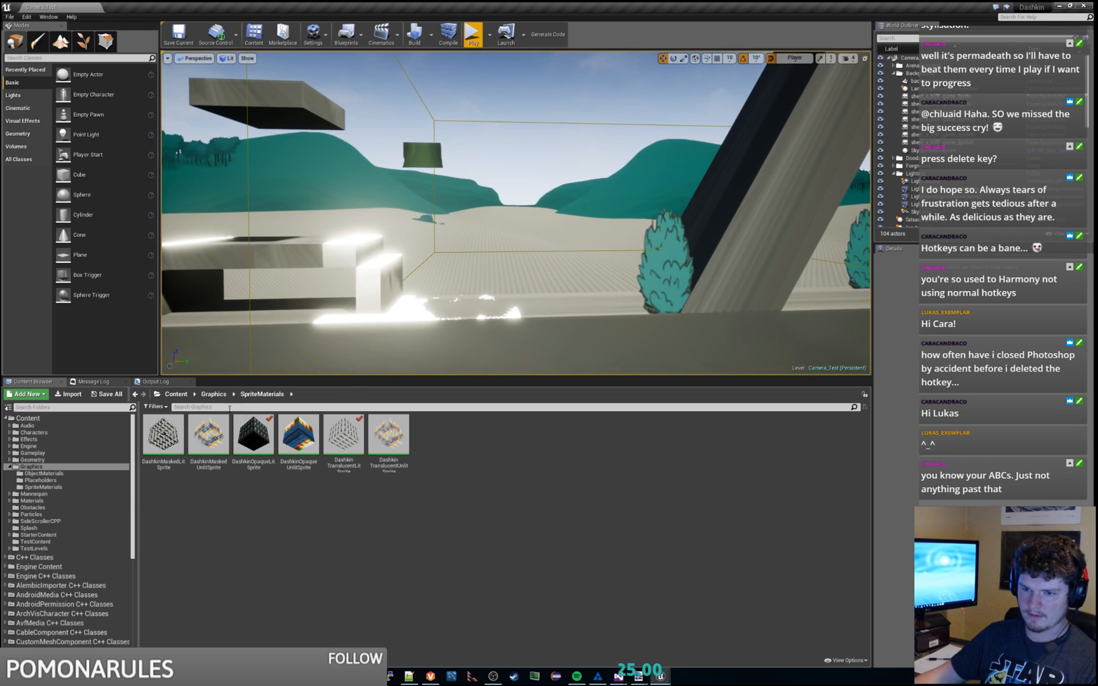
pyautogui.click(9, 467)
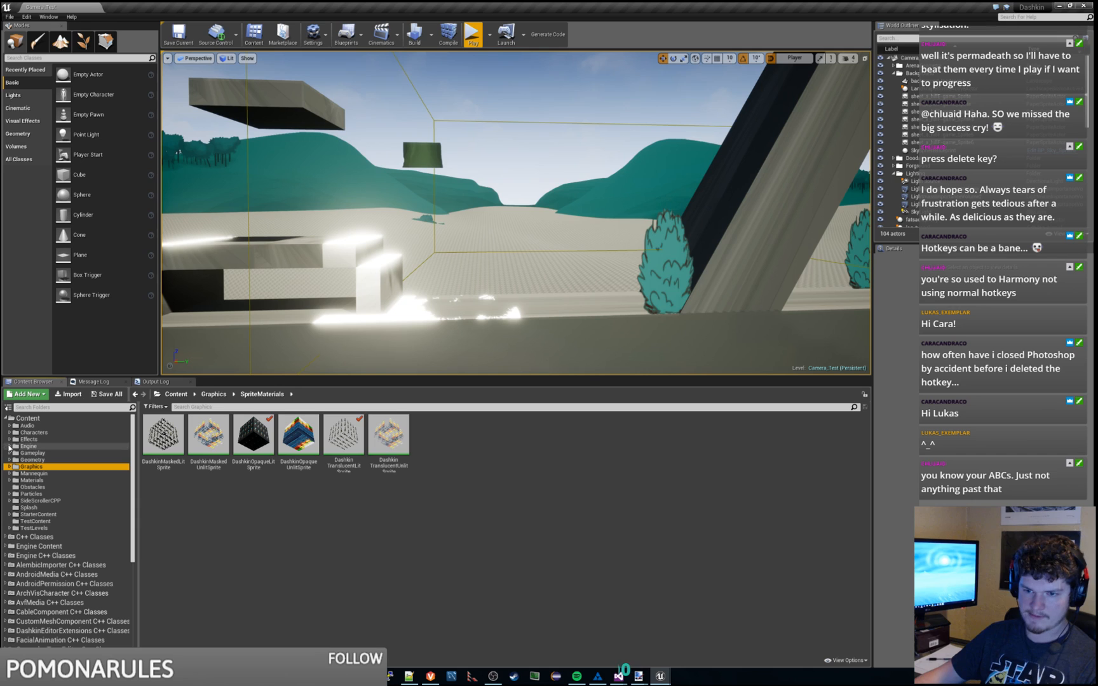
pyautogui.click(11, 434)
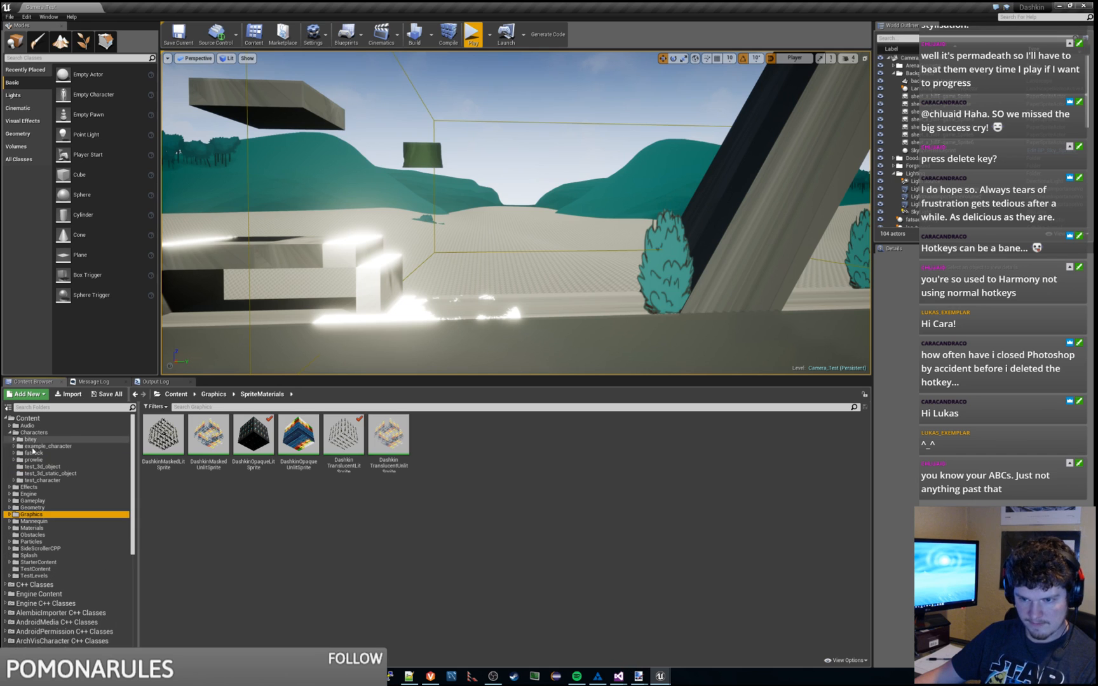
pyautogui.click(33, 453)
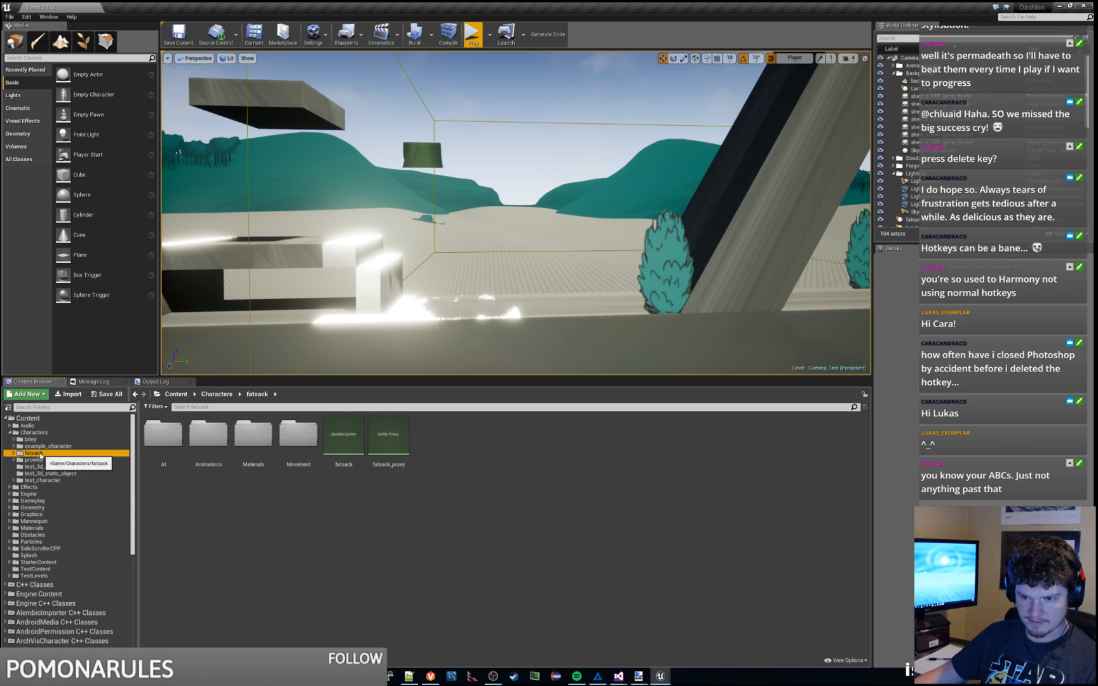
pyautogui.doubleClick(208, 435)
pyautogui.click(794, 441)
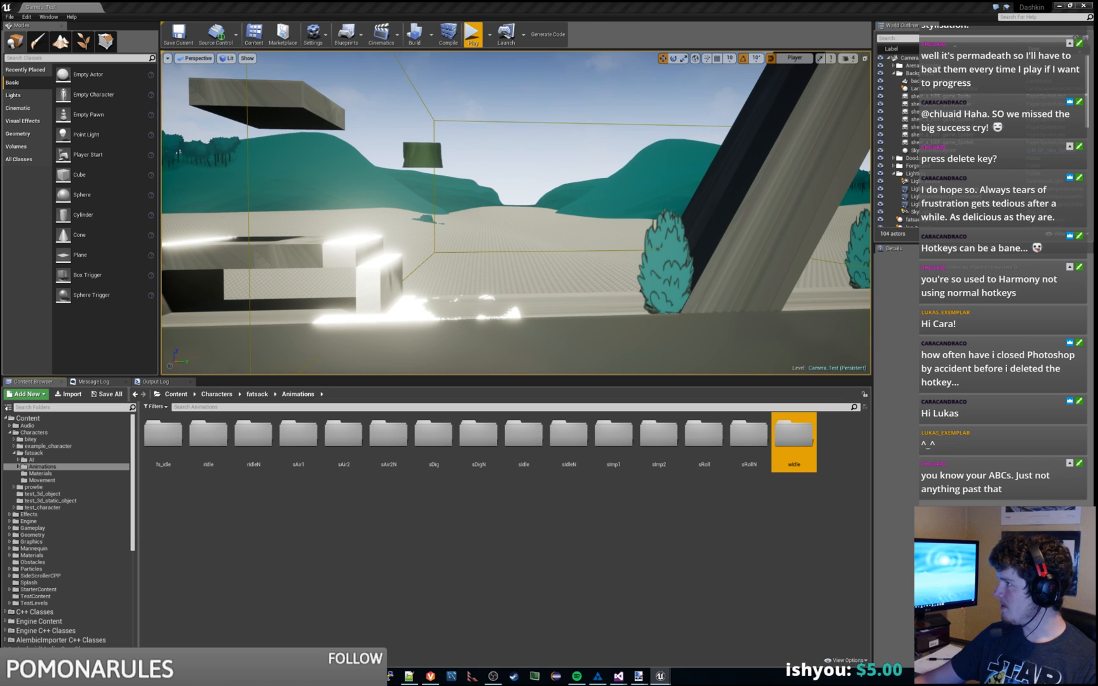
pyautogui.hotkey('alt', 'Tab')
# Step: Clear Harmony's message log
pyautogui.rightClick(791, 223)
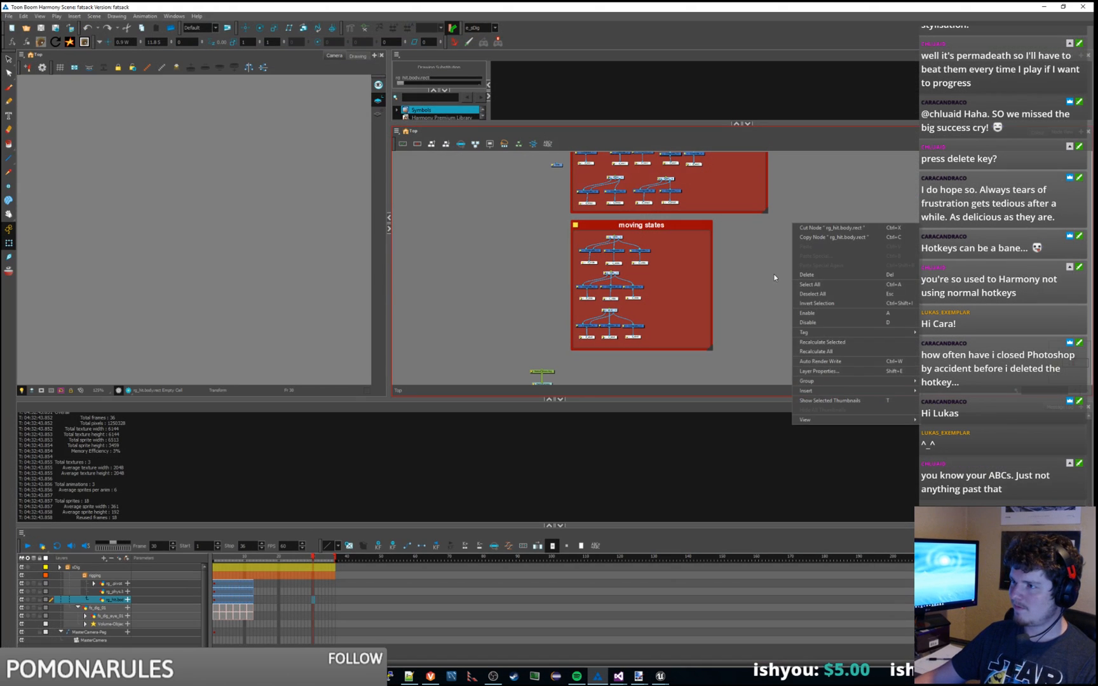
pyautogui.click(774, 247)
pyautogui.scroll(-3, 781, 261)
pyautogui.moveTo(791, 276); pyautogui.dragTo(827, 275, button='middle')
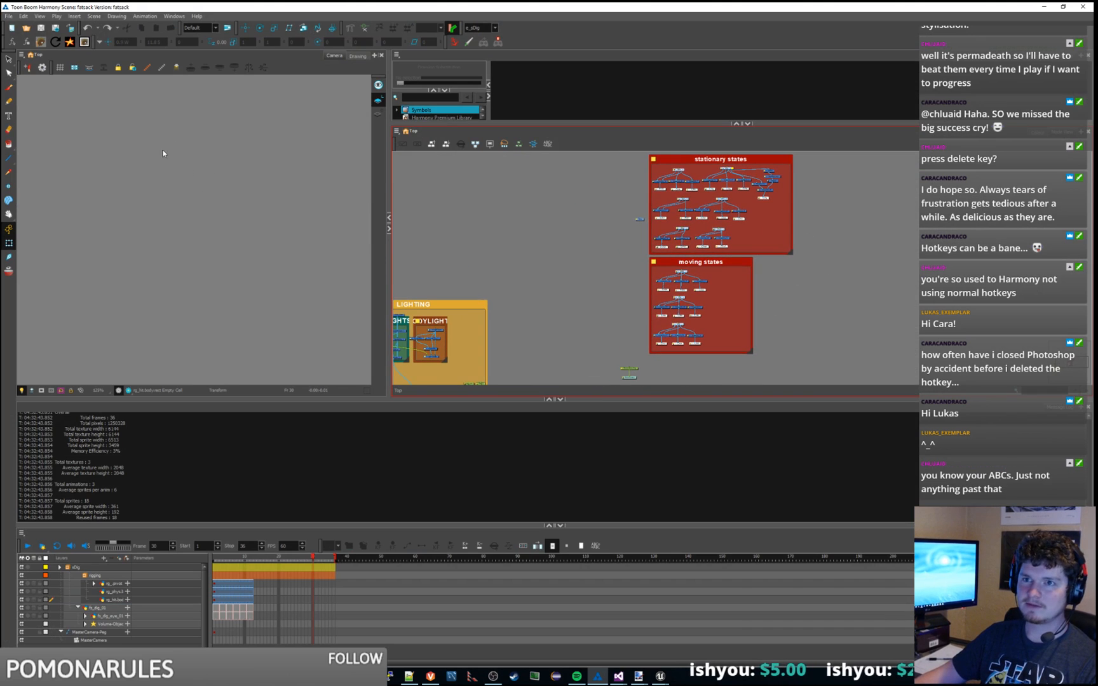
pyautogui.rightClick(154, 429)
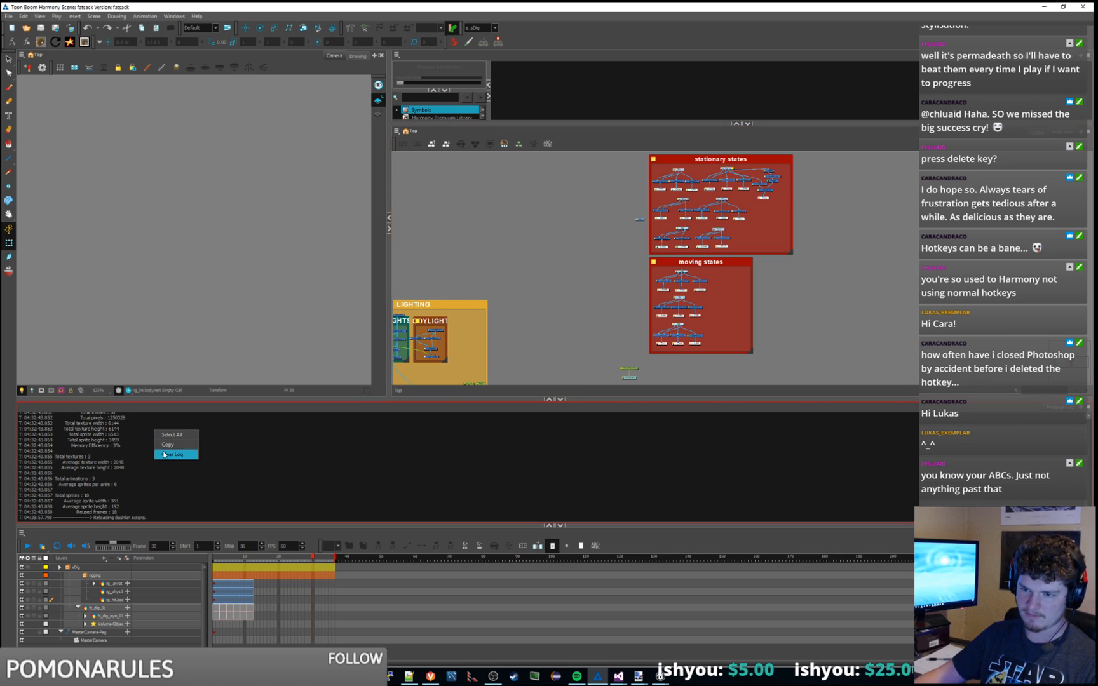
pyautogui.click(165, 455)
# Step: Display the a_sDig animation at frame 2 so the orange character shows in the camera view
pyautogui.moveTo(578, 281); pyautogui.dragTo(562, 286, button='middle')
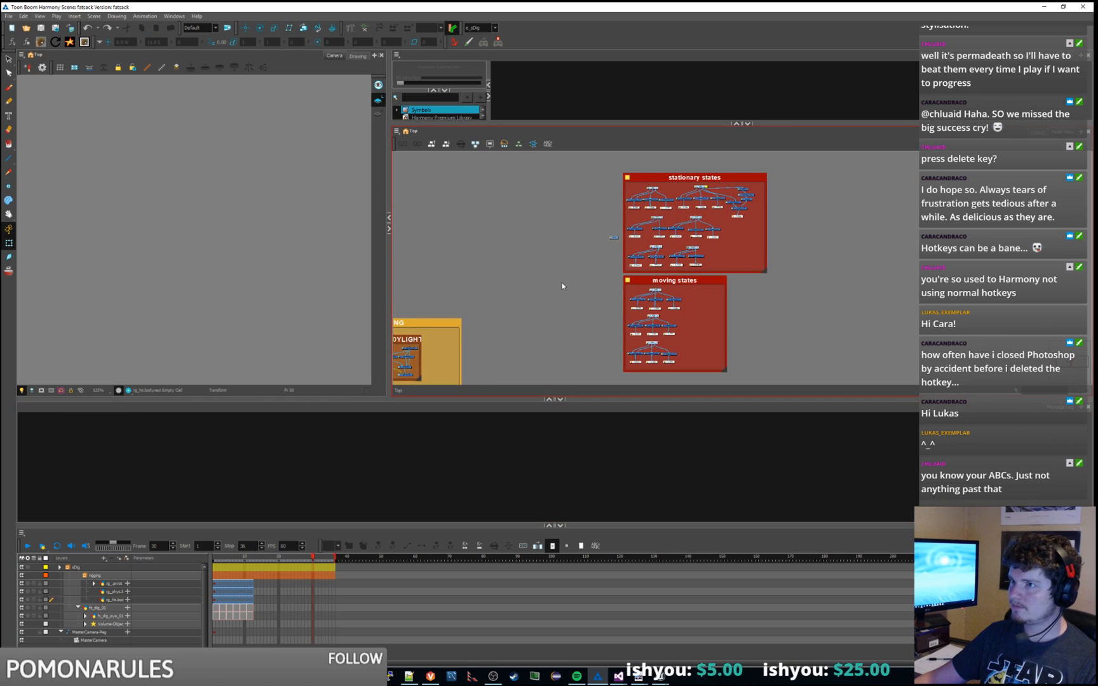
pyautogui.click(495, 28)
pyautogui.moveTo(493, 82); pyautogui.dragTo(501, 44)
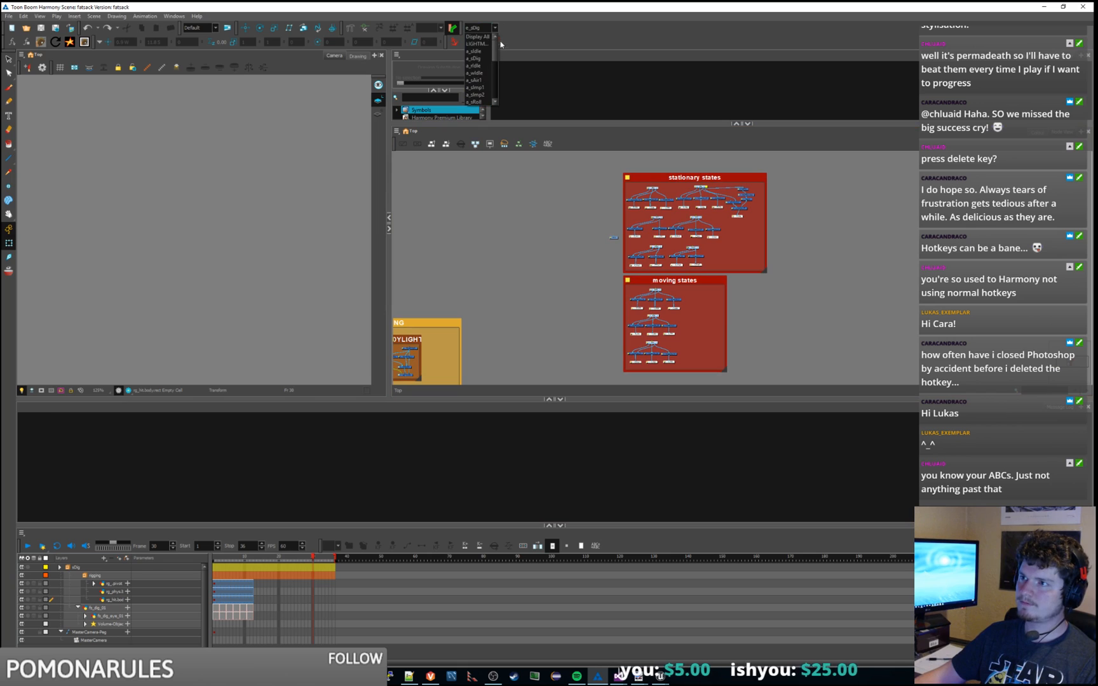
pyautogui.click(478, 59)
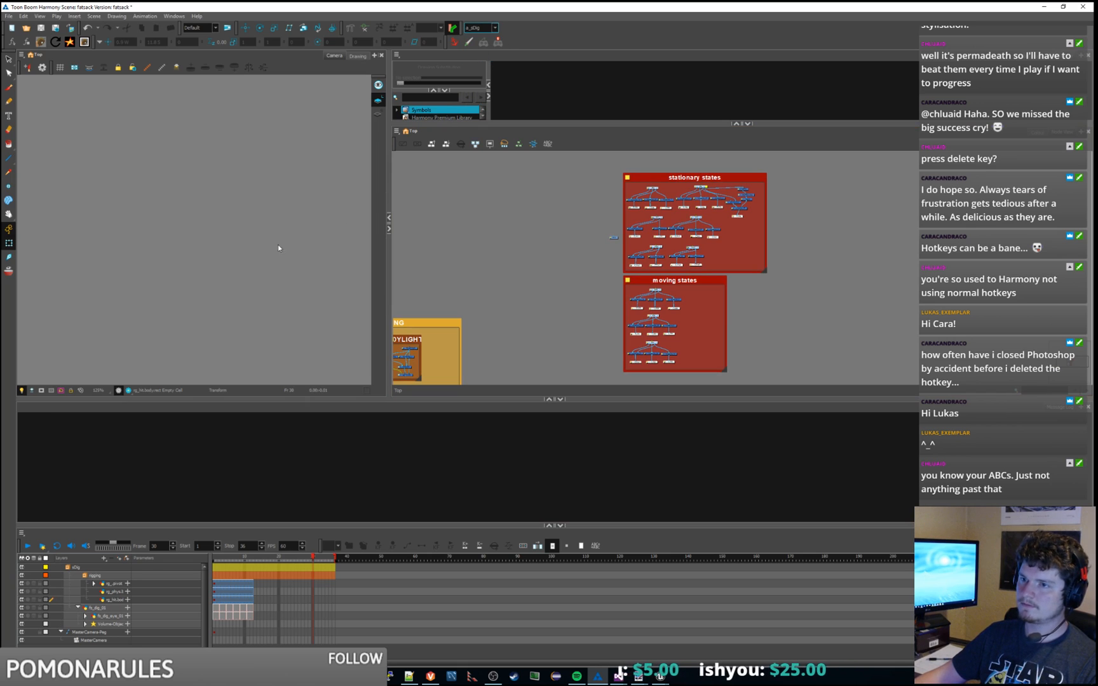
pyautogui.click(218, 563)
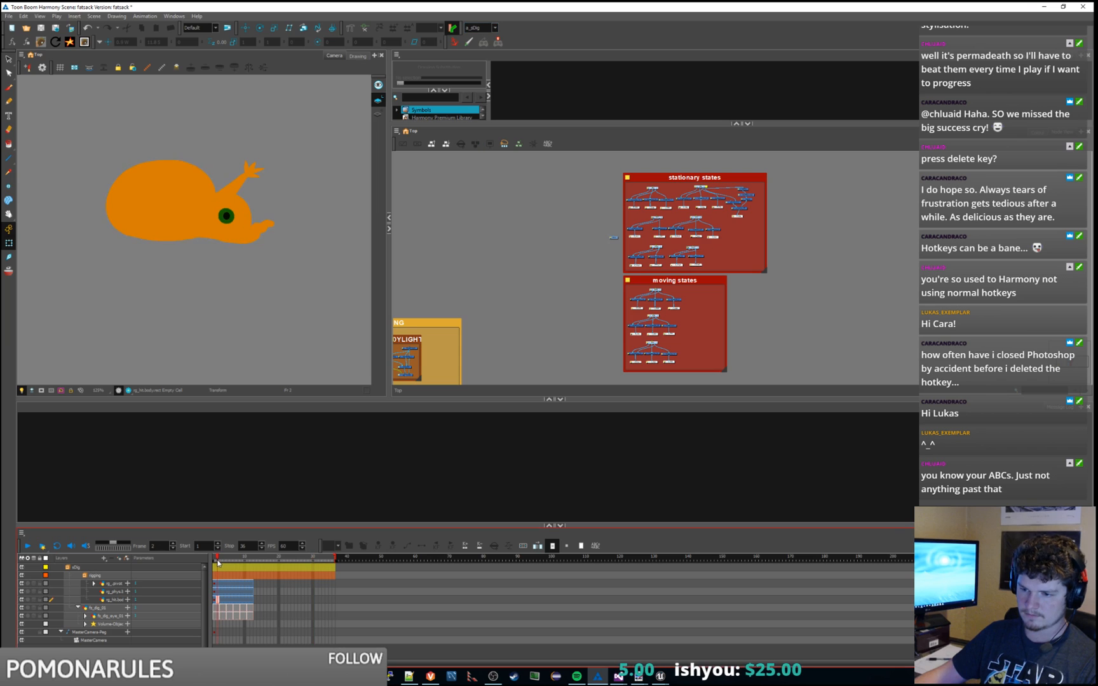
pyautogui.click(195, 343)
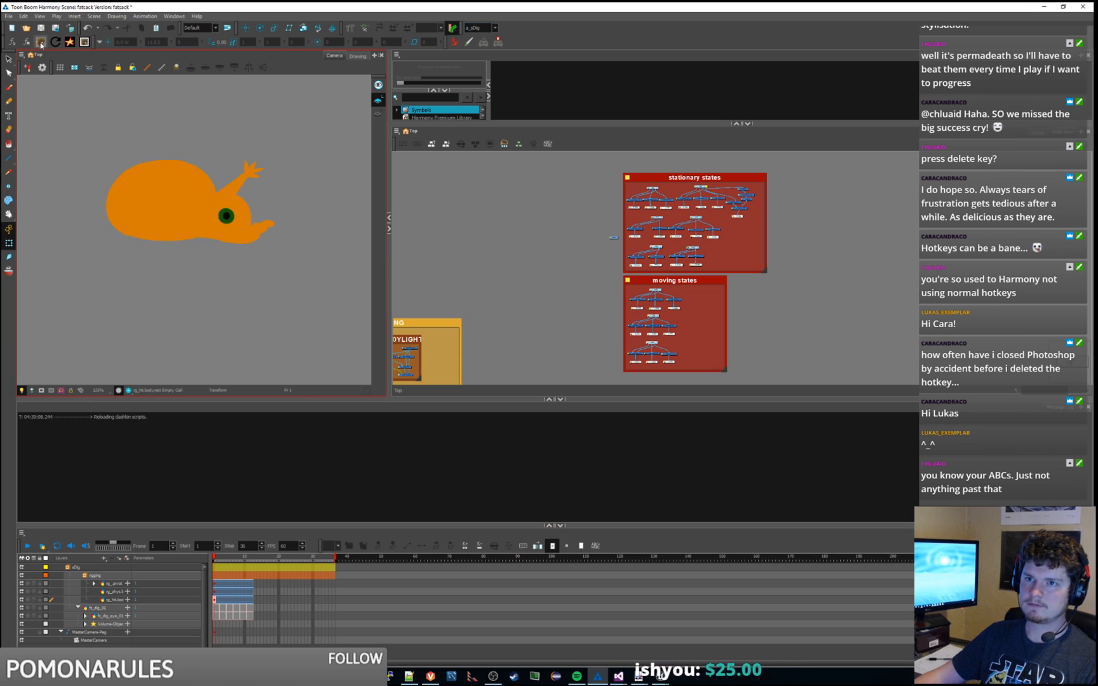
# Step: Run Export To Dashkin with All Animations selected to re-export the fatsack sprite sheets
pyautogui.click(40, 43)
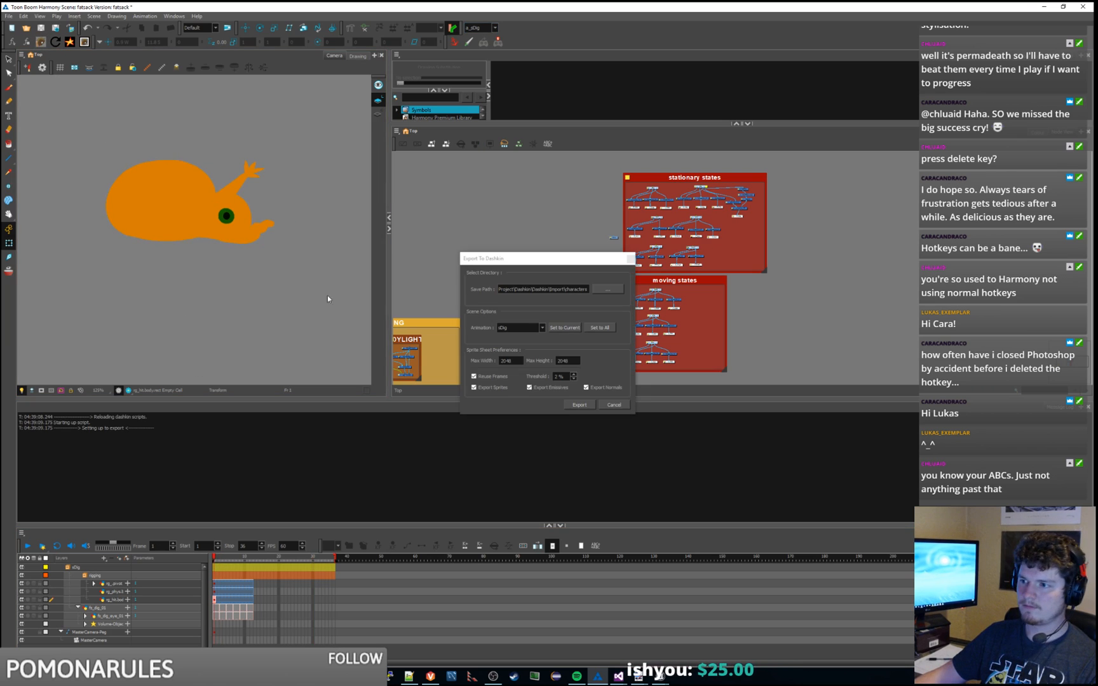
pyautogui.click(591, 405)
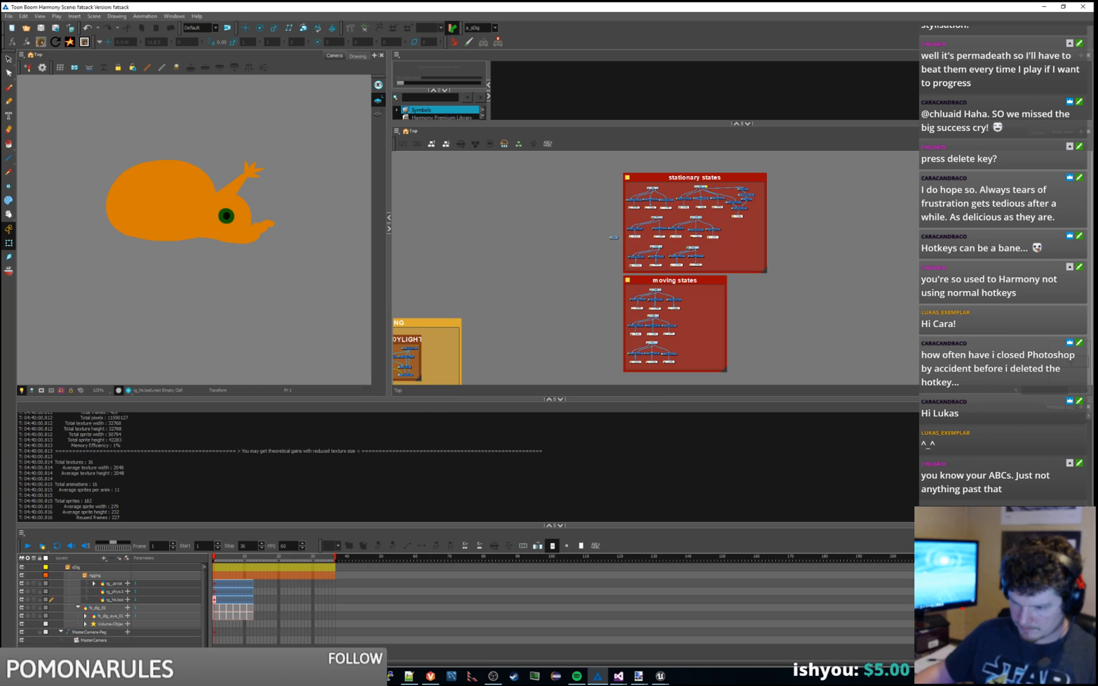
pyautogui.click(198, 676)
# Step: Browse the exported sDig and rdle folders, finding rdle's emissives spriteSheets folder empty
pyautogui.click(135, 634)
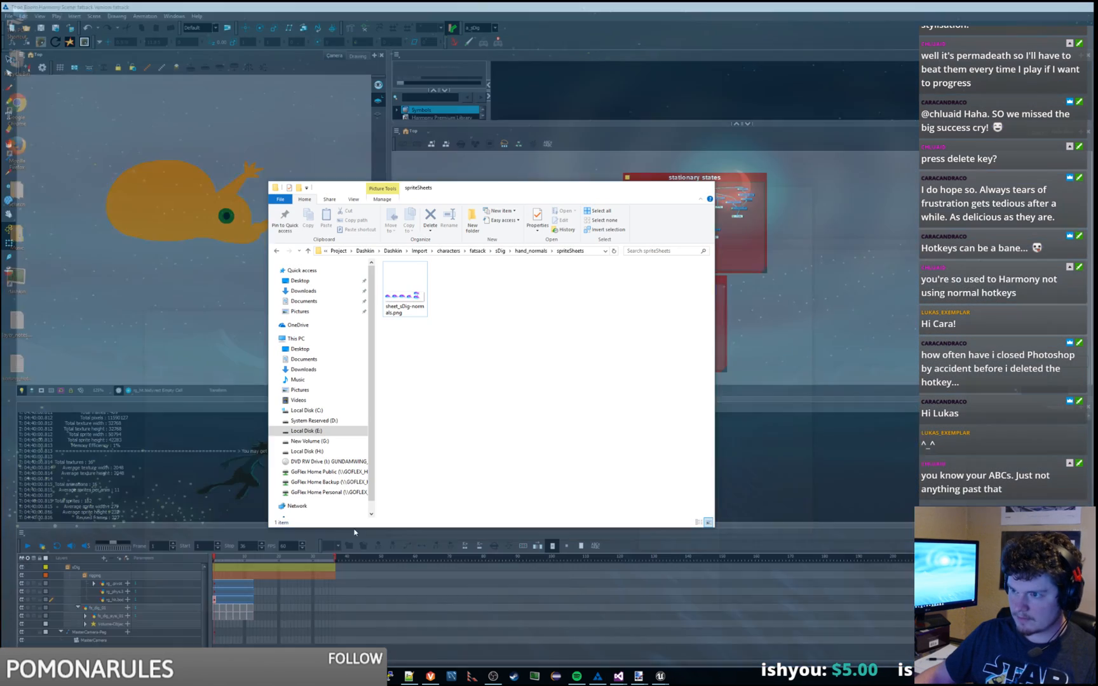
pyautogui.click(499, 251)
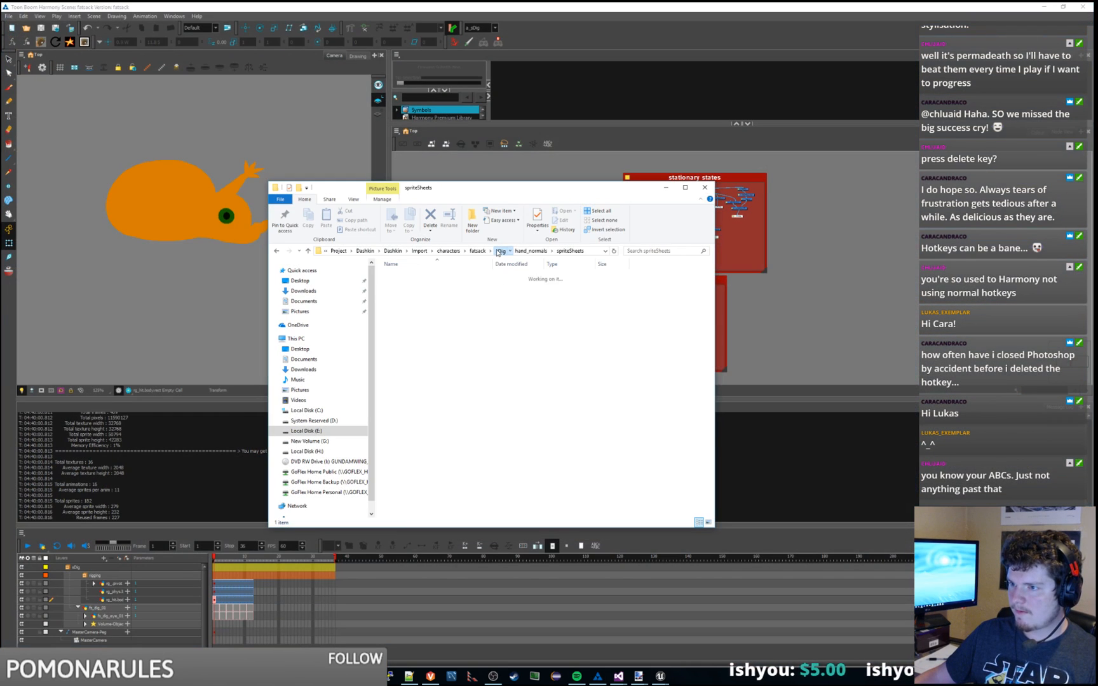
pyautogui.click(418, 277)
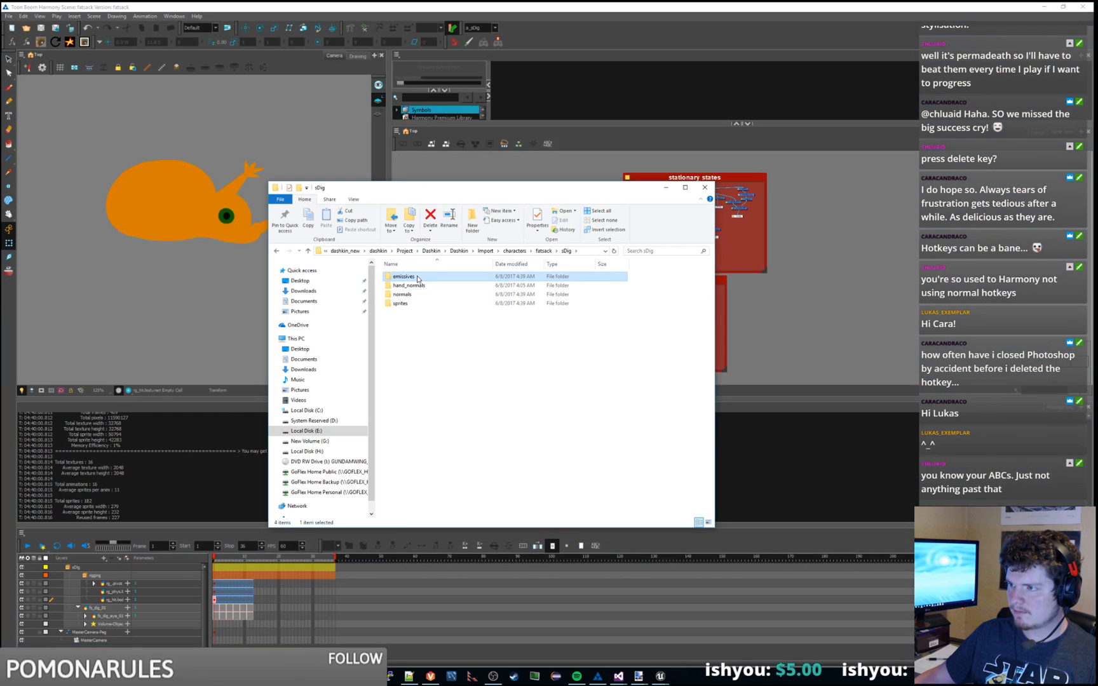
pyautogui.click(543, 252)
pyautogui.doubleClick(421, 281)
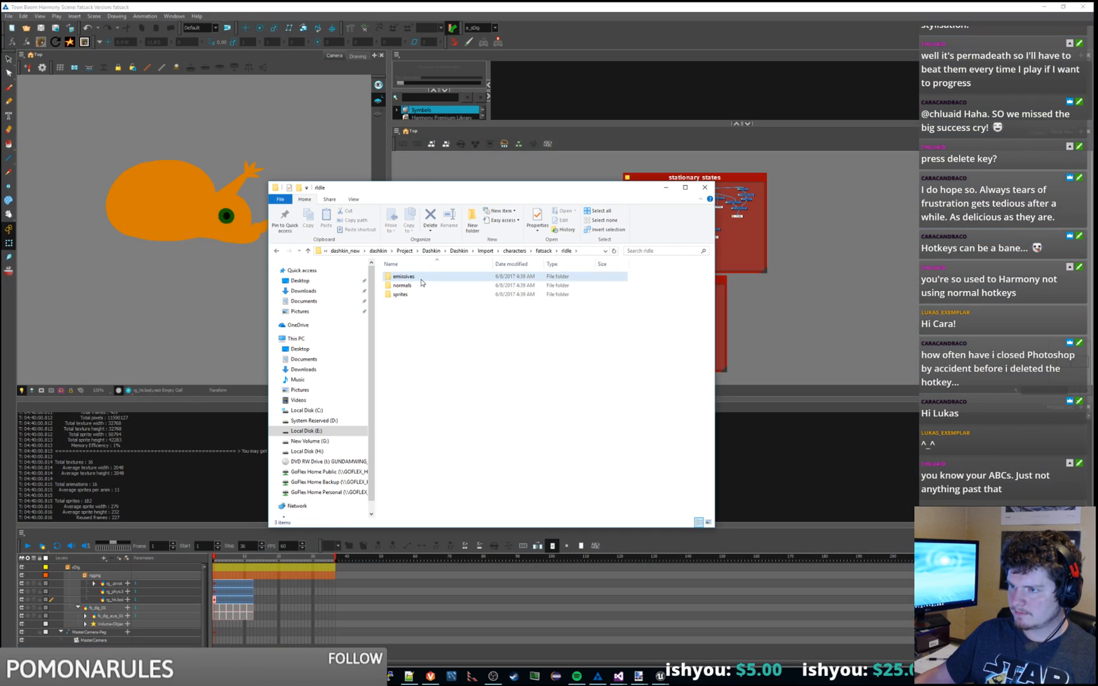
pyautogui.doubleClick(421, 282)
pyautogui.doubleClick(421, 281)
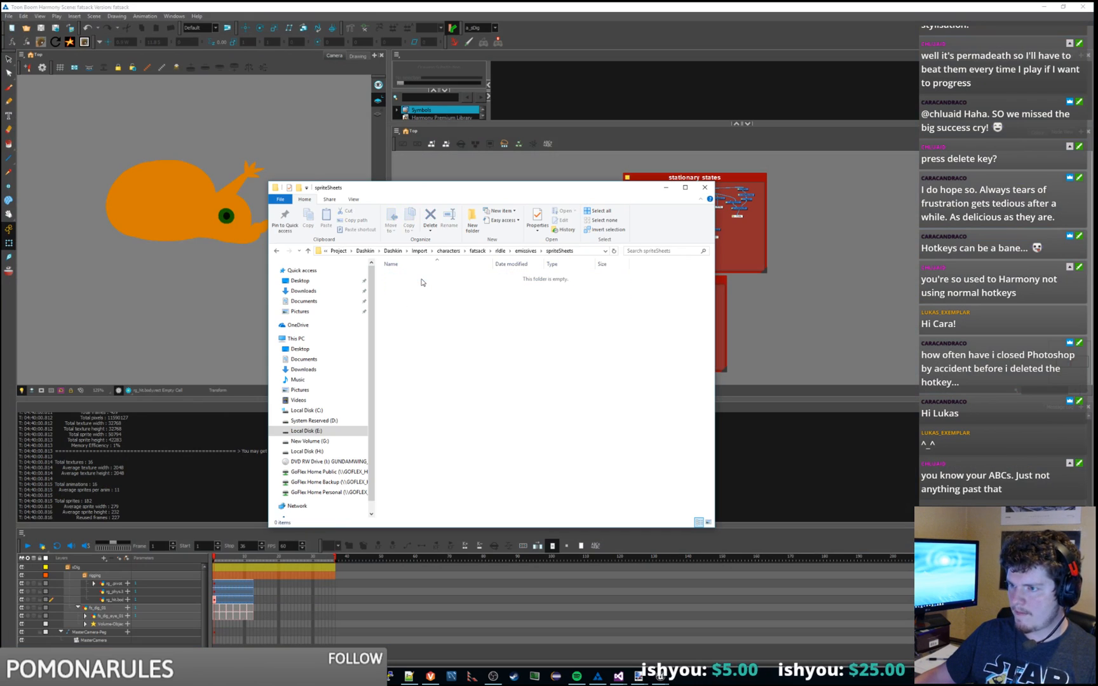
pyautogui.click(499, 251)
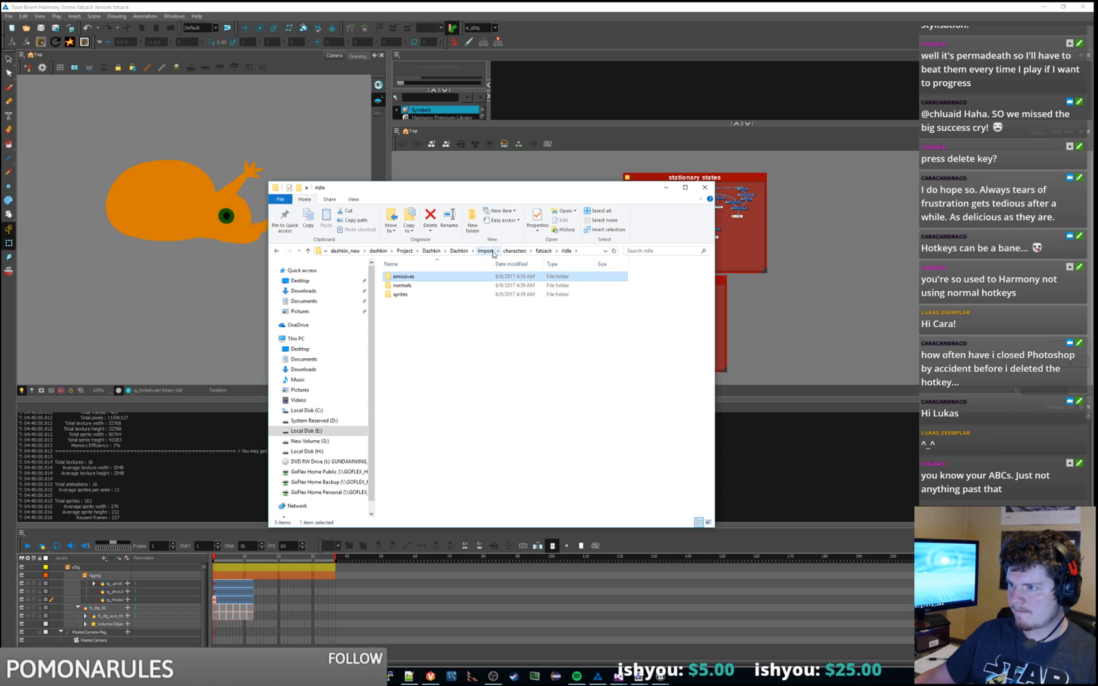
pyautogui.click(543, 253)
pyautogui.click(483, 388)
pyautogui.click(861, 480)
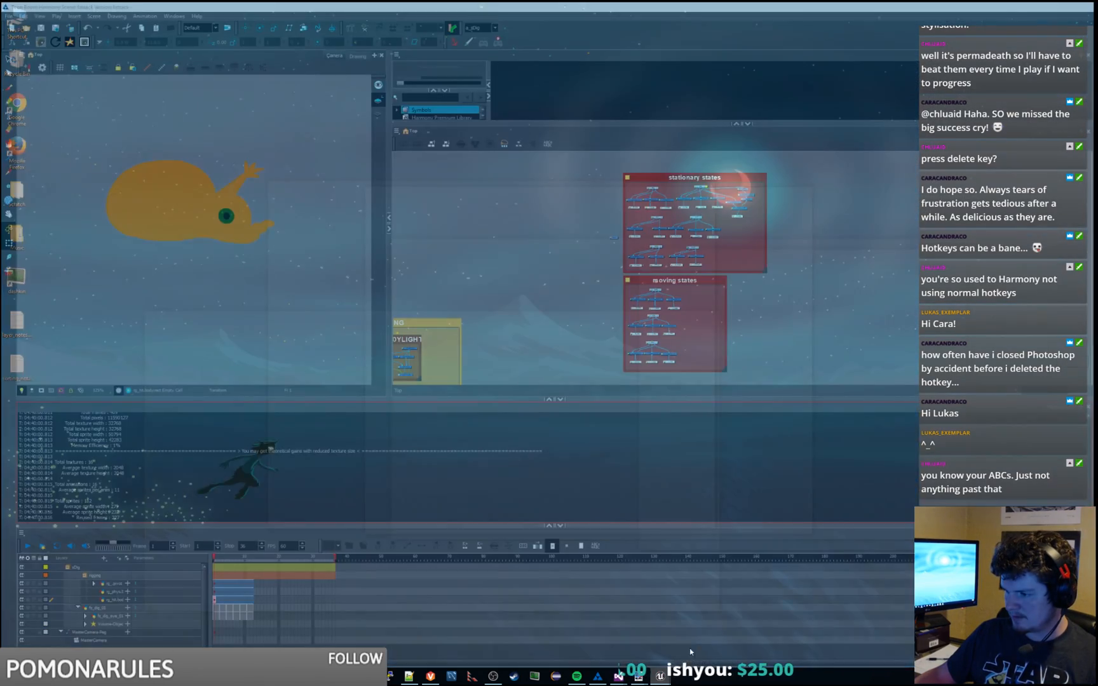
# Step: Open the fatsack entity and preview its sprite animations in a Perspective viewport
pyautogui.click(691, 652)
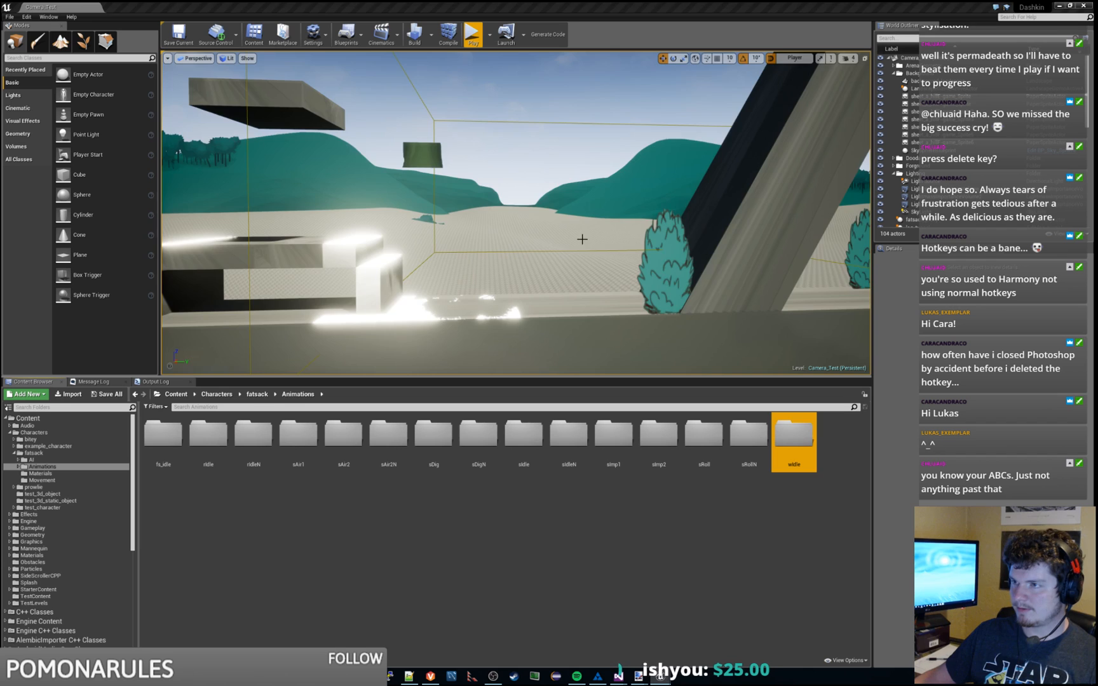
pyautogui.moveTo(580, 237)
pyautogui.mouseDown(button='right')
pyautogui.moveTo(635, 171)
pyautogui.moveTo(657, 191)
pyautogui.moveTo(654, 244)
pyautogui.moveTo(591, 259)
pyautogui.mouseUp(button='right')
pyautogui.press('w')
pyautogui.press('d')
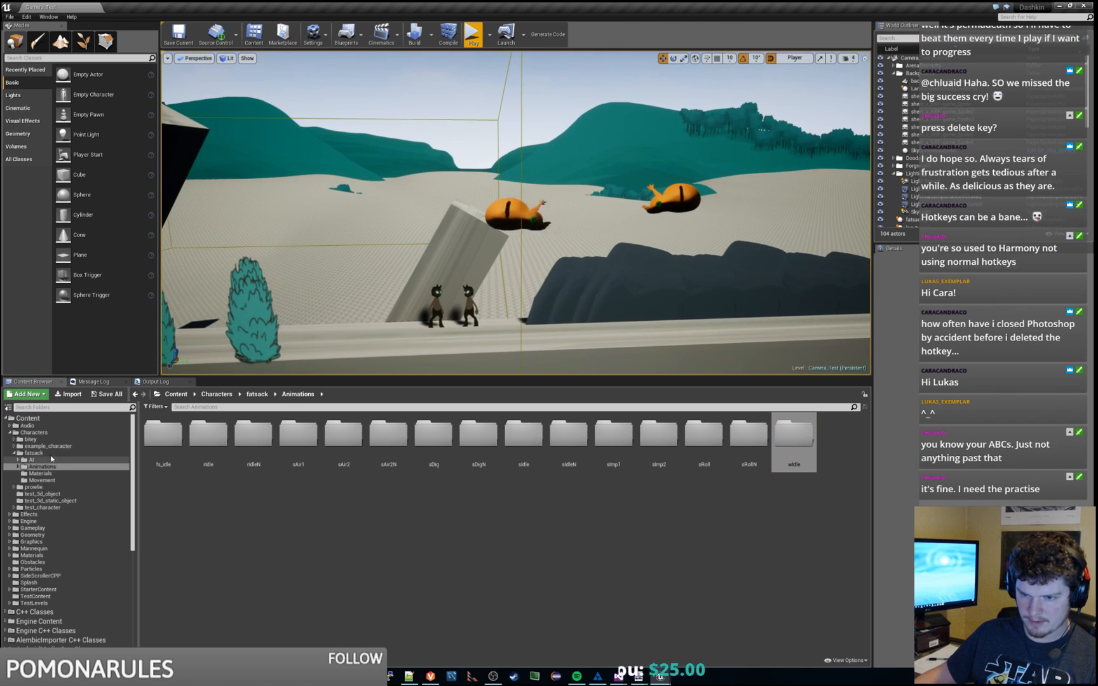
pyautogui.click(38, 454)
pyautogui.doubleClick(344, 437)
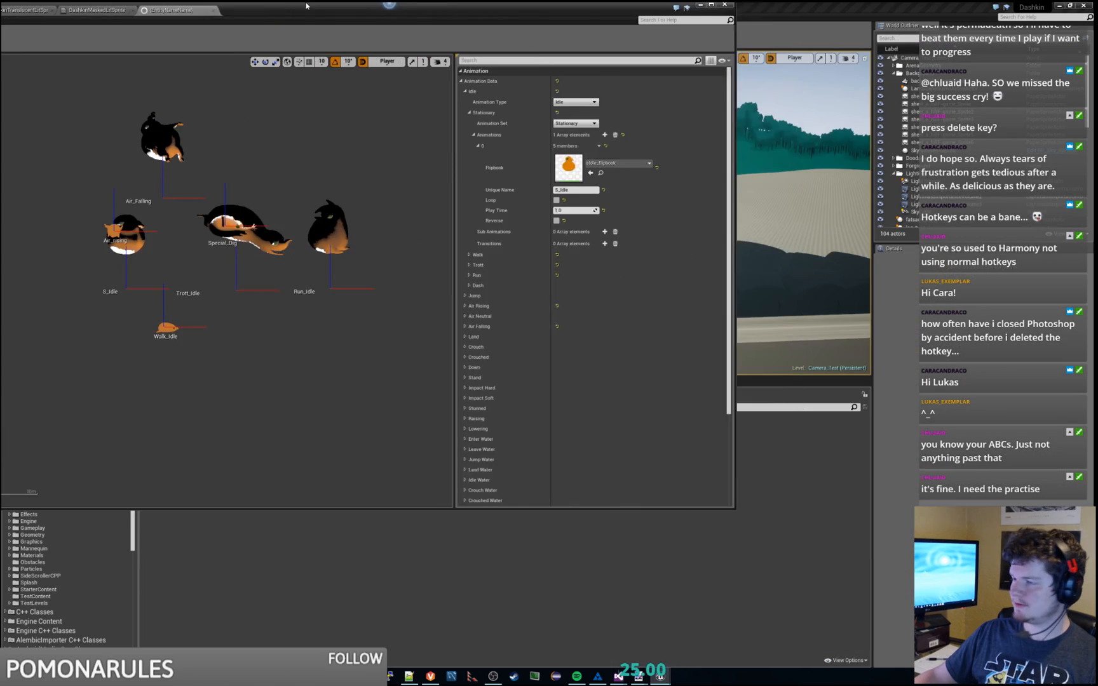
pyautogui.moveTo(306, 6); pyautogui.dragTo(307, 0)
pyautogui.moveTo(486, 203); pyautogui.dragTo(502, 245, button='right')
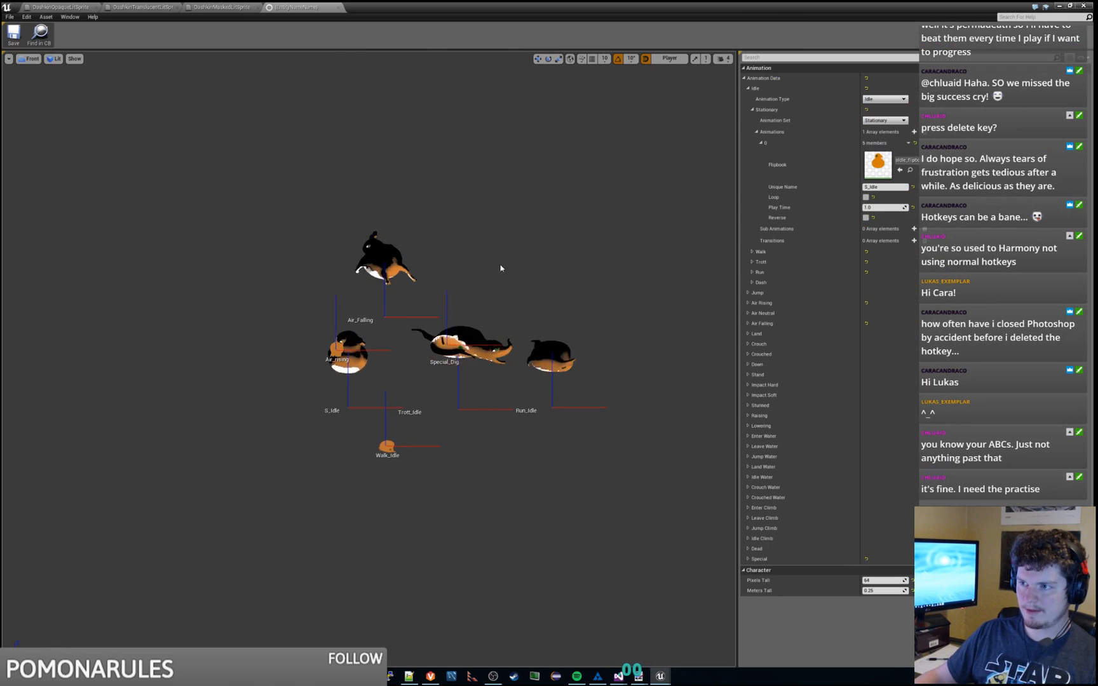
pyautogui.click(28, 58)
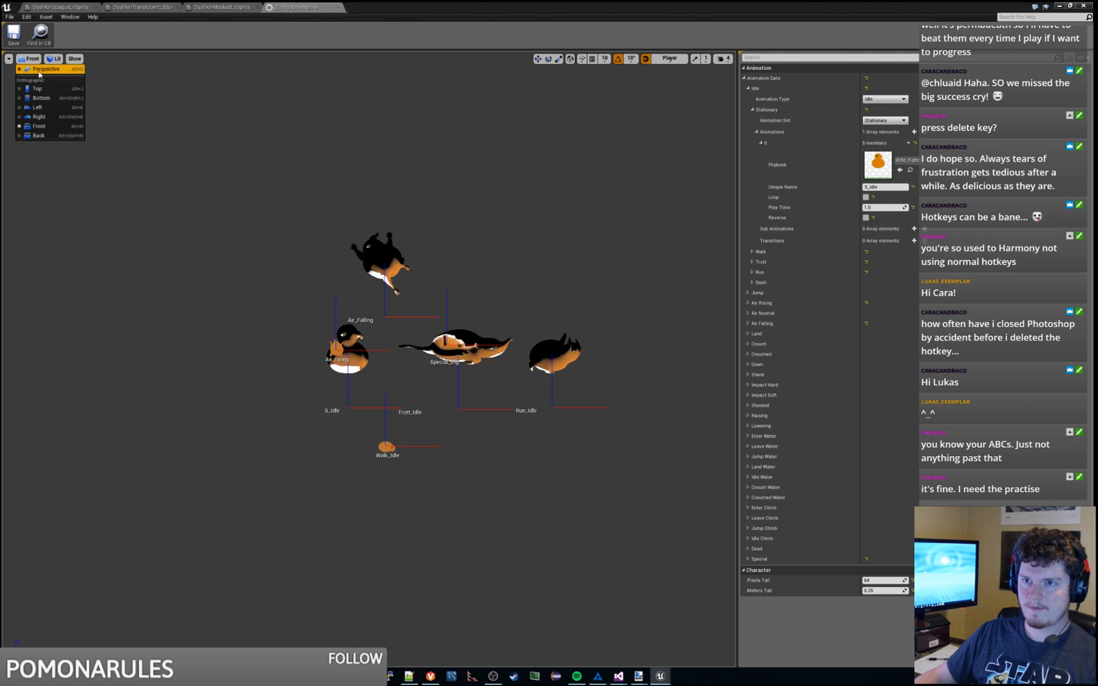
pyautogui.click(37, 66)
pyautogui.moveTo(455, 263)
pyautogui.mouseDown(button='right')
pyautogui.moveTo(479, 312)
pyautogui.moveTo(475, 289)
pyautogui.moveTo(505, 257)
pyautogui.moveTo(508, 280)
pyautogui.moveTo(524, 252)
pyautogui.moveTo(460, 263)
pyautogui.mouseUp(button='right')
pyautogui.press('s')
pyautogui.press('w')
pyautogui.press('s')
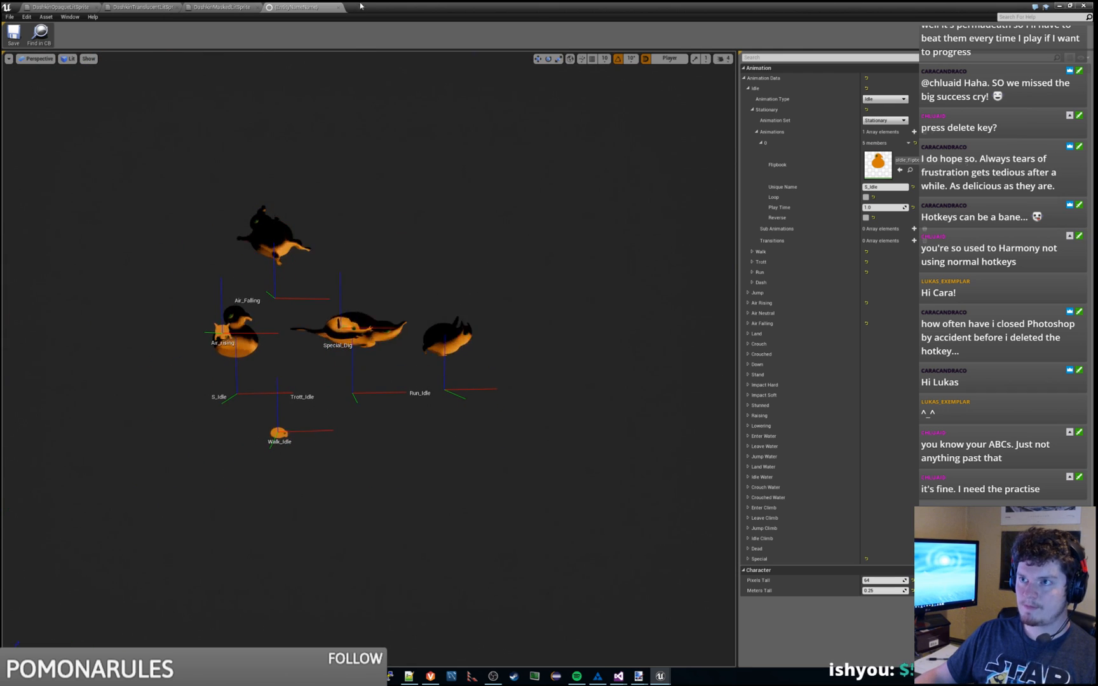
# Step: Close the translucent sprite material tab and reframe the orange creatures in the level view
pyautogui.click(147, 6)
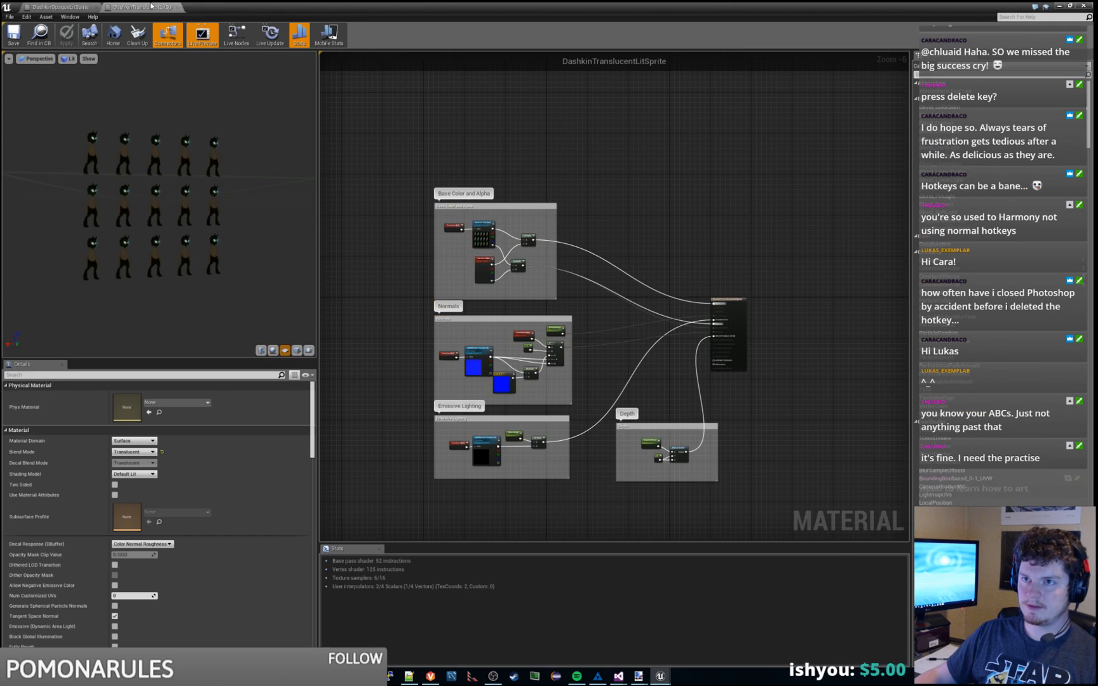
pyautogui.middleClick(154, 7)
pyautogui.moveTo(196, 6); pyautogui.dragTo(1097, 77)
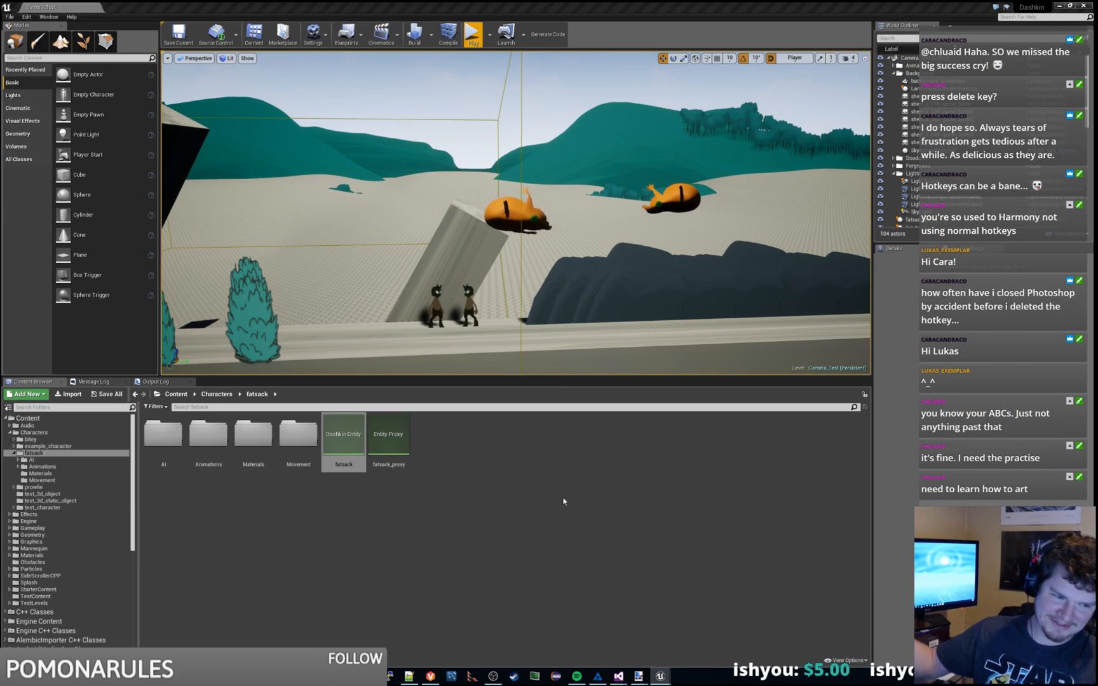
pyautogui.press('w')
pyautogui.moveTo(643, 337); pyautogui.dragTo(661, 305, button='right')
pyautogui.press('s')
pyautogui.moveTo(649, 248)
pyautogui.mouseDown(button='right')
pyautogui.moveTo(637, 260)
pyautogui.moveTo(645, 270)
pyautogui.moveTo(649, 248)
pyautogui.mouseUp(button='right')
# Step: Launch the Dashkin character importer and run the fatsack character import
pyautogui.press('a')
pyautogui.press('d')
pyautogui.click(26, 16)
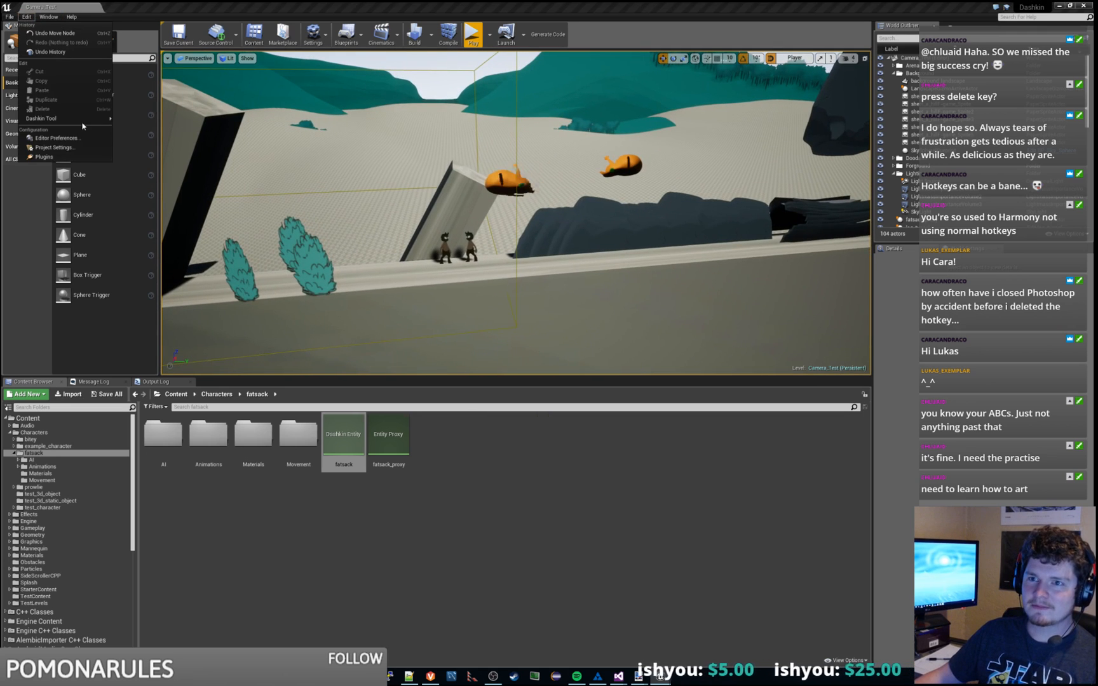
pyautogui.click(127, 119)
pyautogui.click(548, 299)
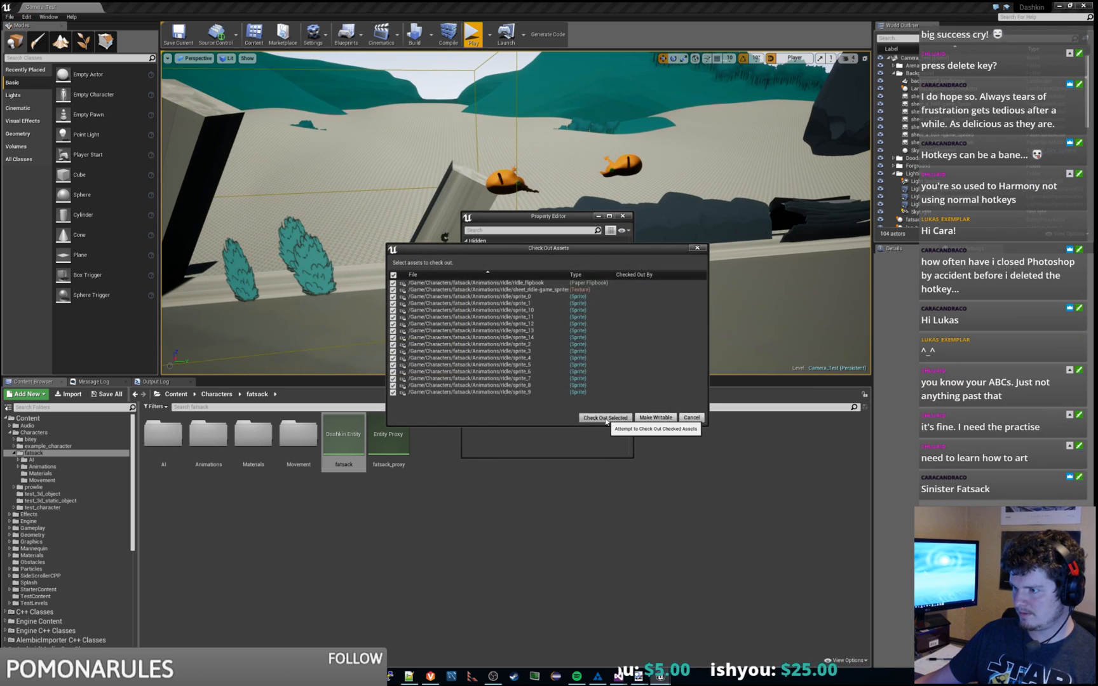
# Step: Check out each batch of fatsack assets, including sAir2, sImp2 and sRoll sprites, when prompted
pyautogui.click(605, 420)
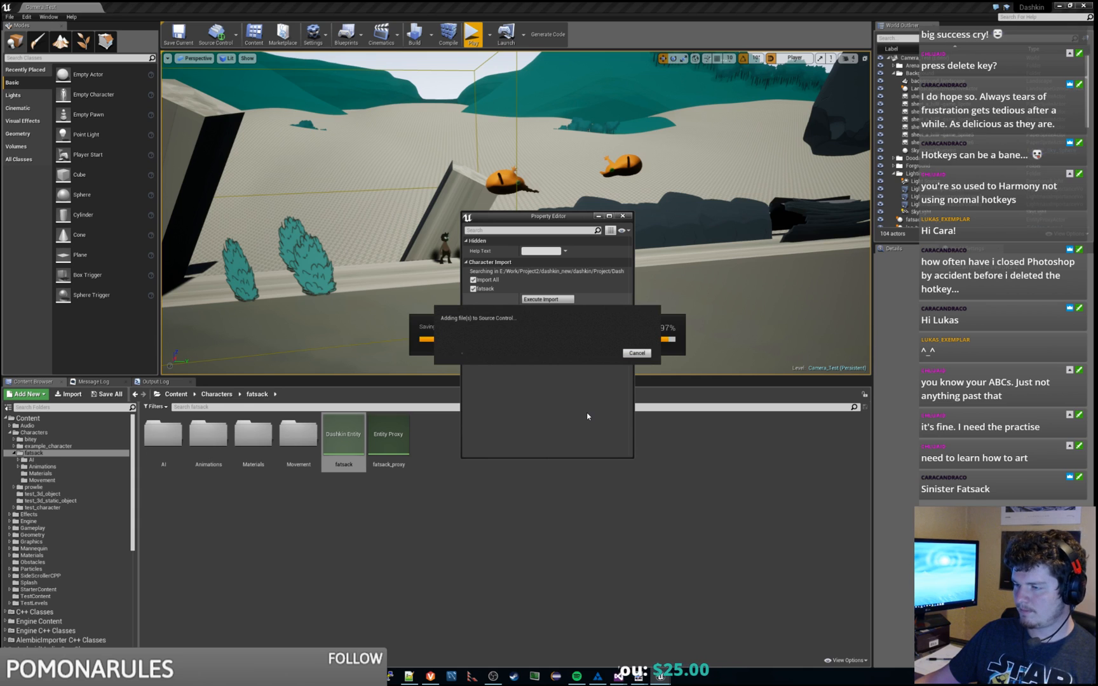
pyautogui.click(587, 416)
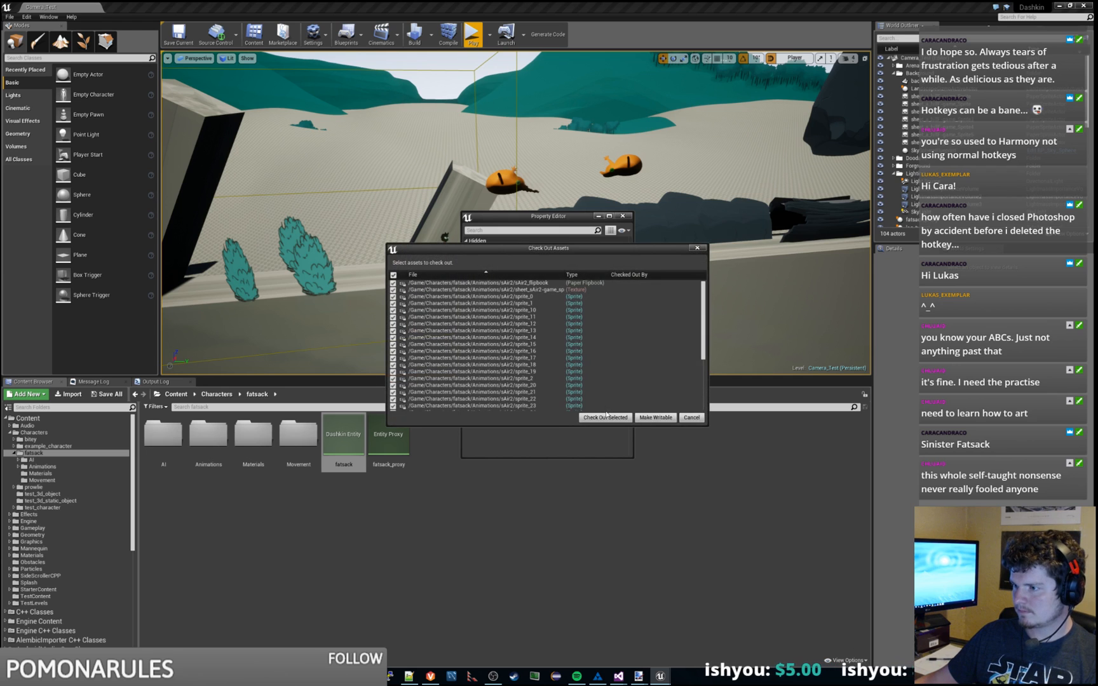
pyautogui.click(606, 417)
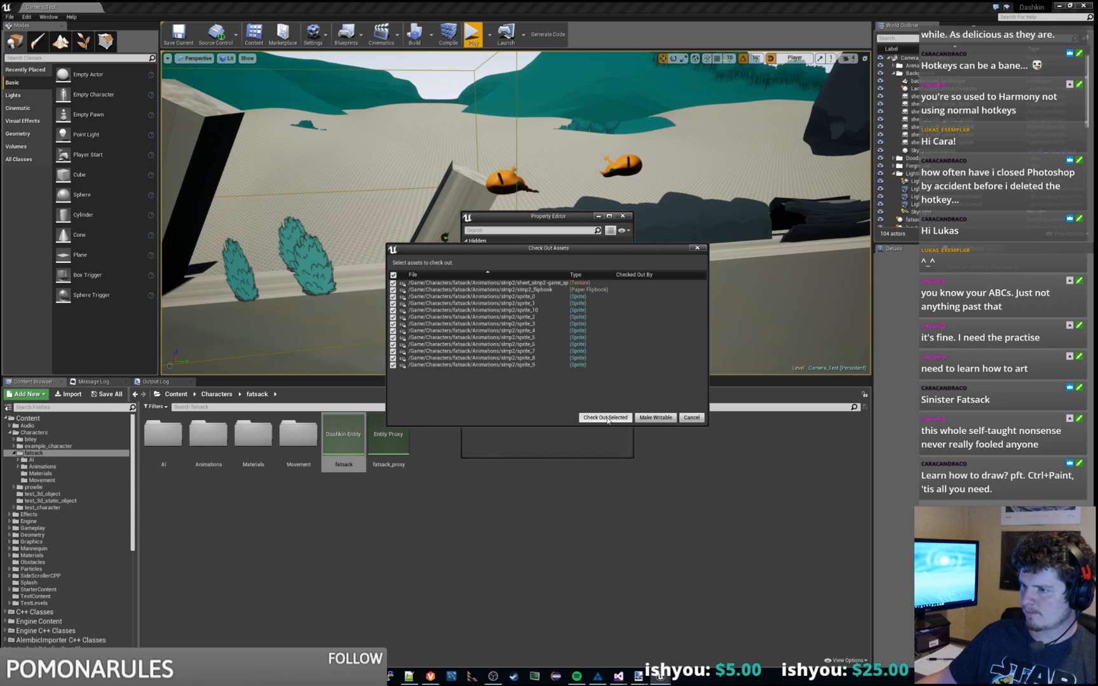
pyautogui.click(606, 418)
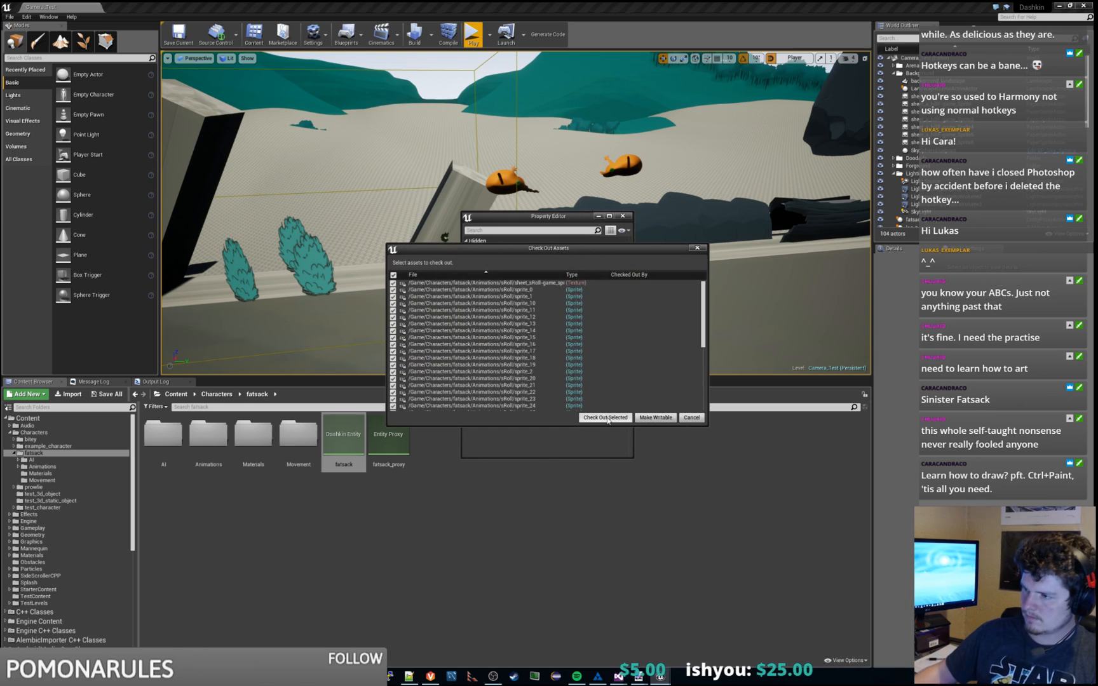
pyautogui.click(607, 420)
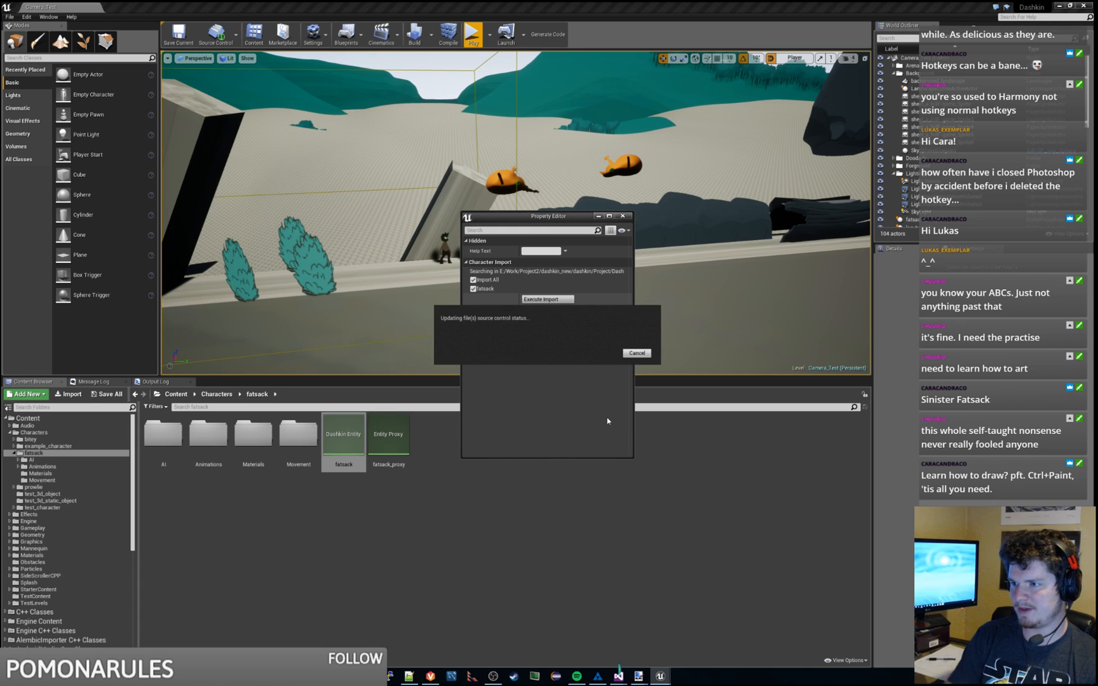
pyautogui.click(604, 417)
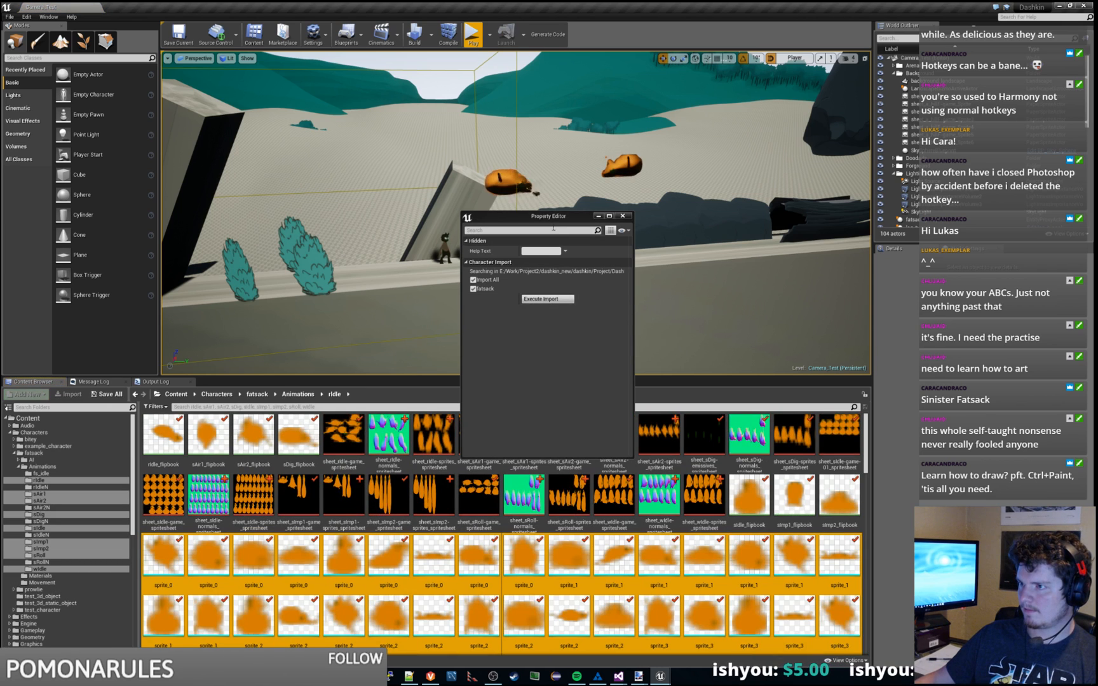
# Step: Close the import settings window and show the fatsack folder's contents
pyautogui.moveTo(627, 220); pyautogui.dragTo(678, 206)
pyautogui.click(675, 202)
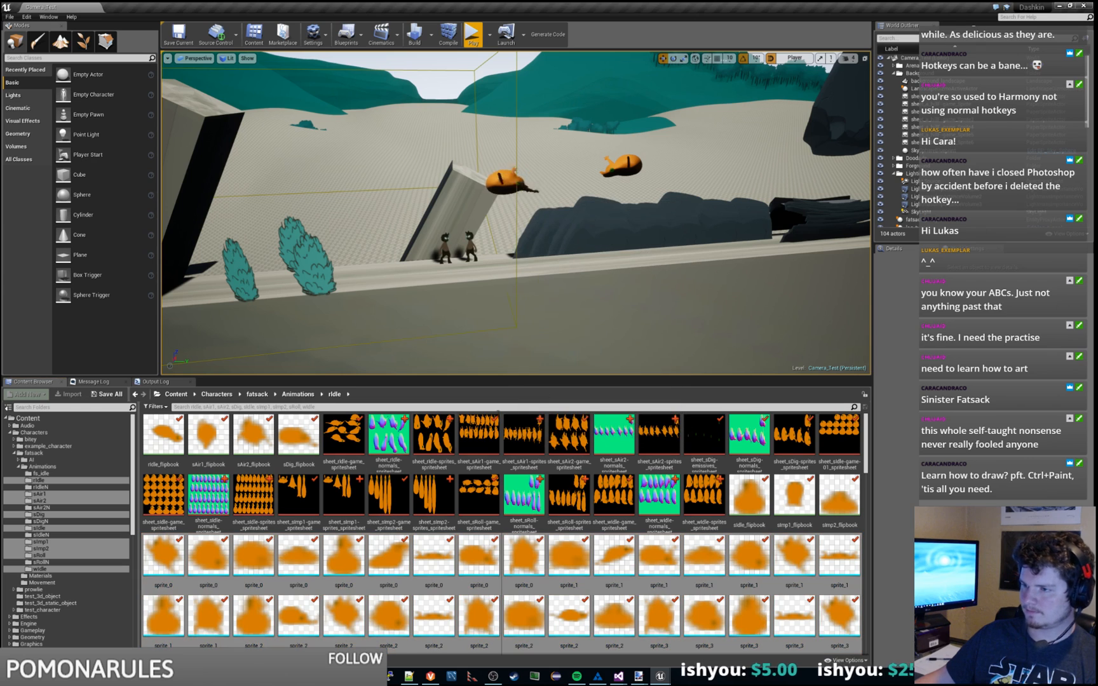
pyautogui.click(44, 467)
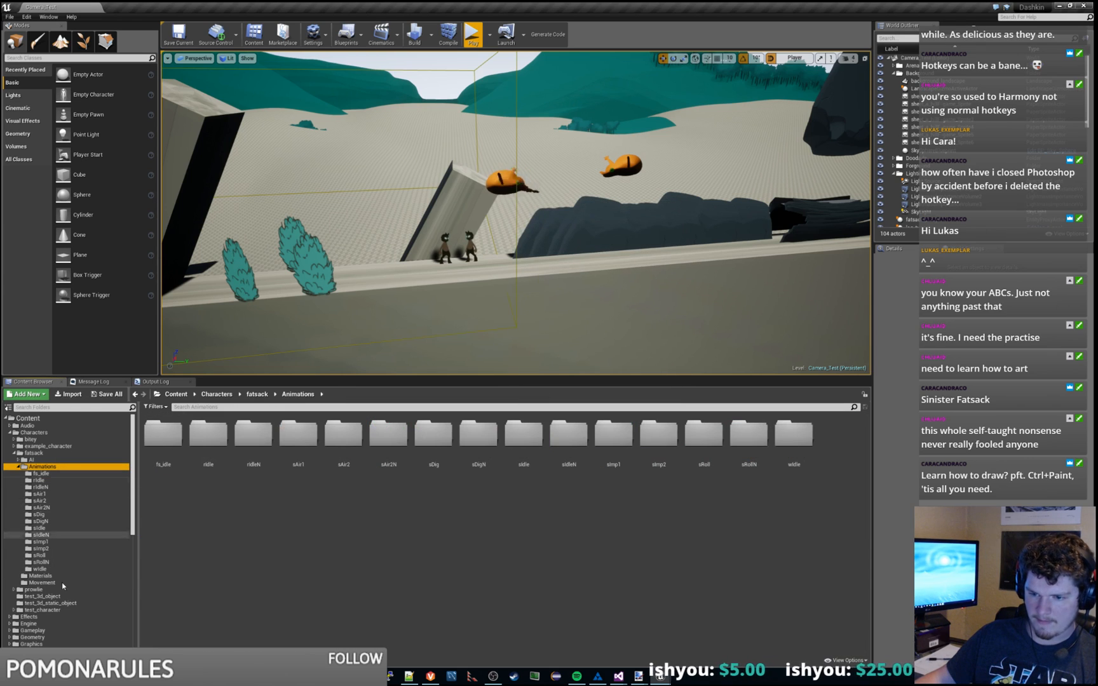
pyautogui.click(34, 452)
# Step: Open the fatsack entity and inspect its re-imported sprites in perspective view
pyautogui.click(343, 438)
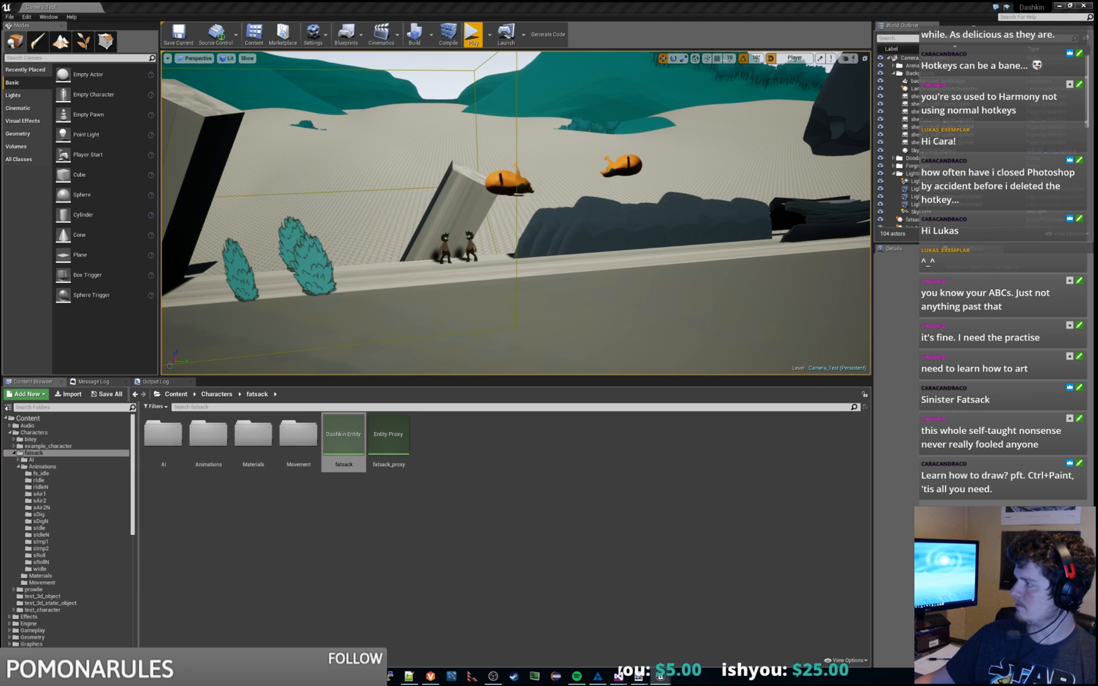
pyautogui.doubleClick(344, 438)
pyautogui.click(32, 59)
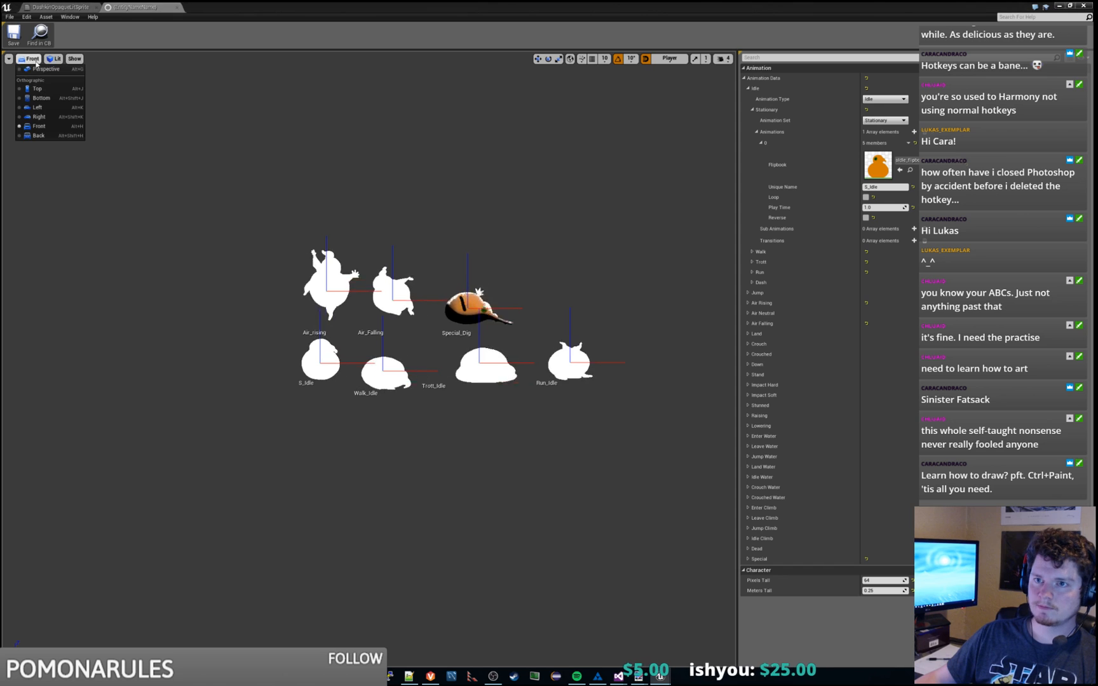
pyautogui.click(42, 70)
pyautogui.moveTo(417, 213); pyautogui.dragTo(383, 196, button='right')
pyautogui.press('s')
pyautogui.press('w')
pyautogui.press('w')
pyautogui.press('d')
pyautogui.press('s')
pyautogui.press('a')
pyautogui.press('w')
pyautogui.press('a')
pyautogui.press('w')
pyautogui.press('w')
# Step: Open the Animations folder and then the sIdle folder in the Content Browser
pyautogui.moveTo(424, 5); pyautogui.dragTo(1097, 141)
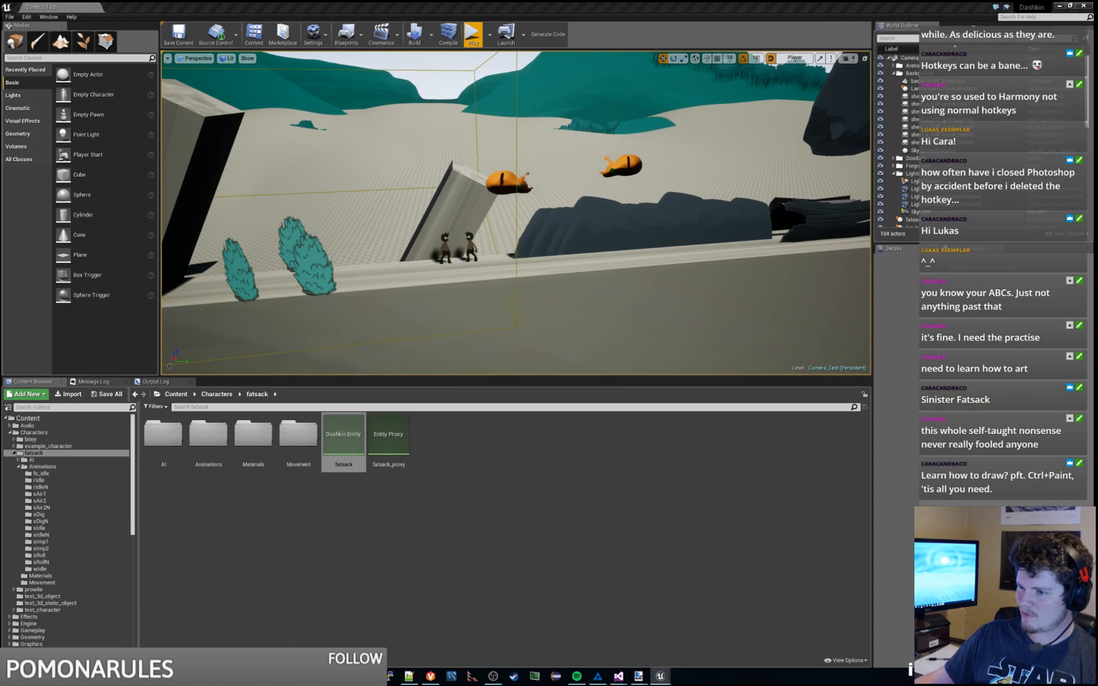
pyautogui.doubleClick(209, 438)
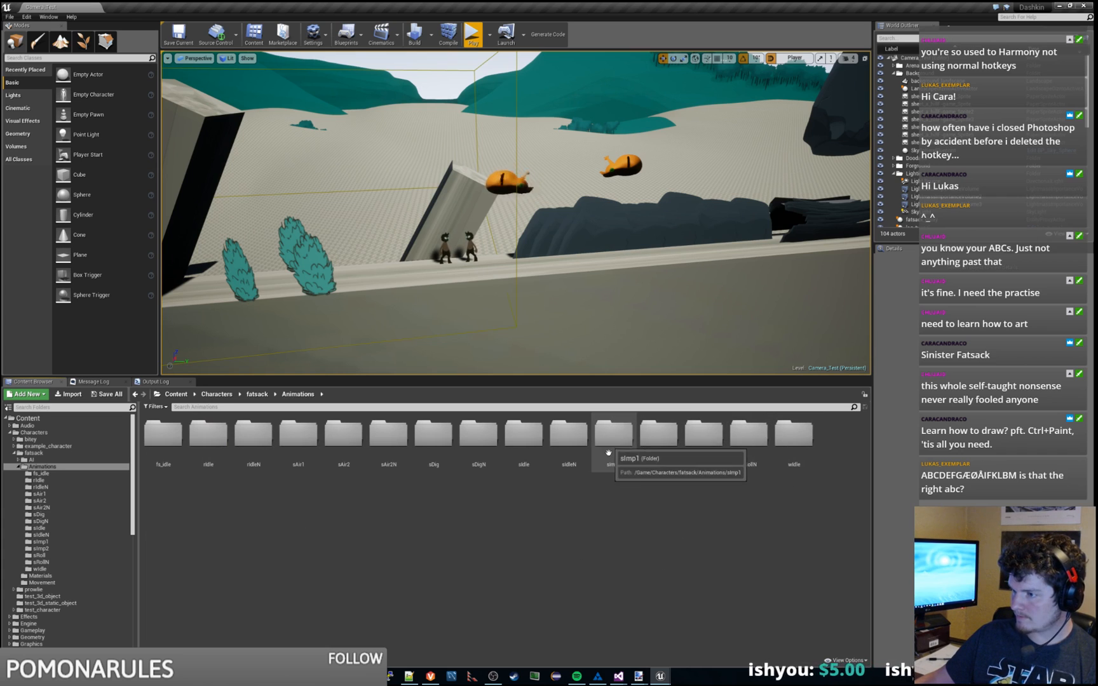
pyautogui.doubleClick(523, 435)
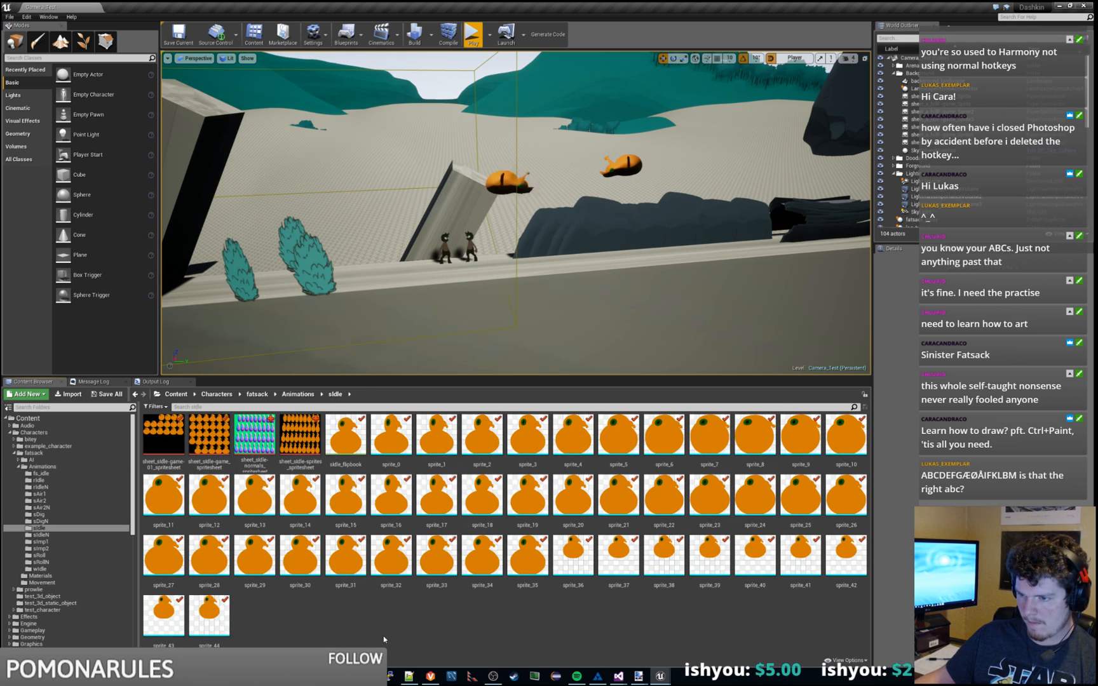
pyautogui.doubleClick(269, 452)
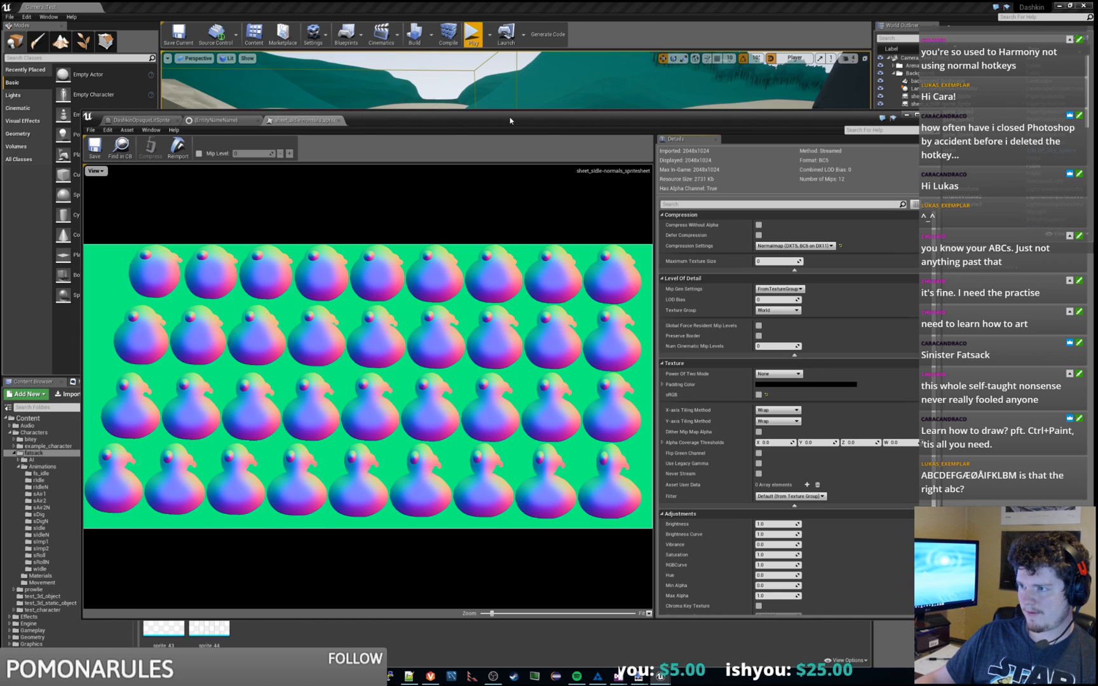
pyautogui.moveTo(510, 121); pyautogui.dragTo(1097, 267)
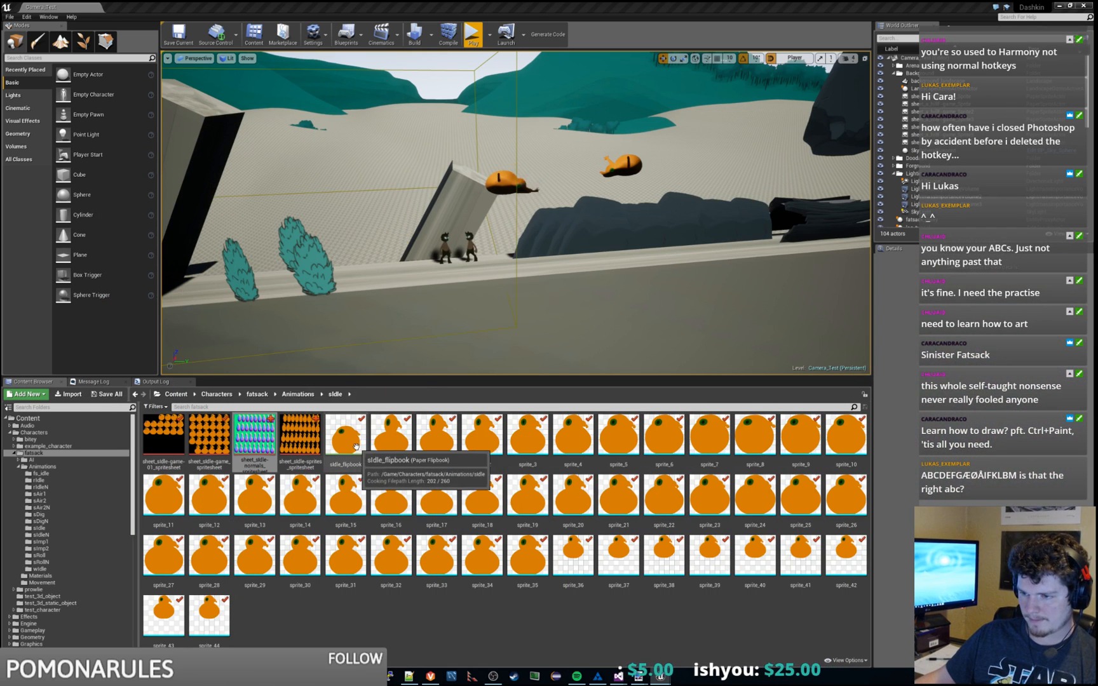
pyautogui.doubleClick(345, 437)
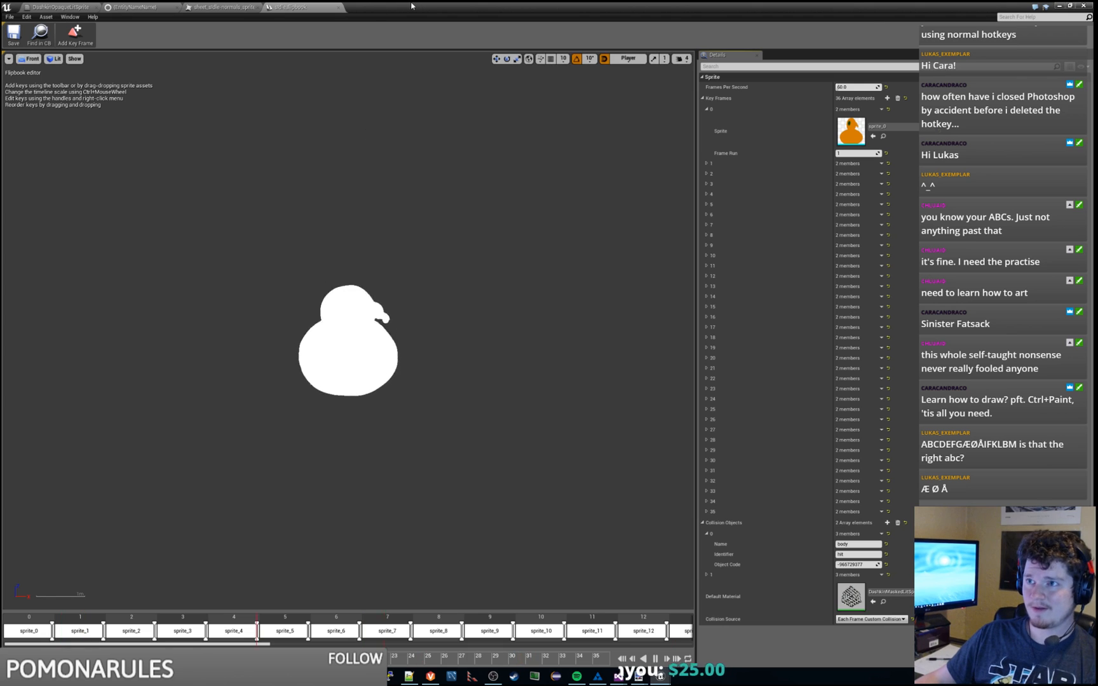
pyautogui.click(1060, 6)
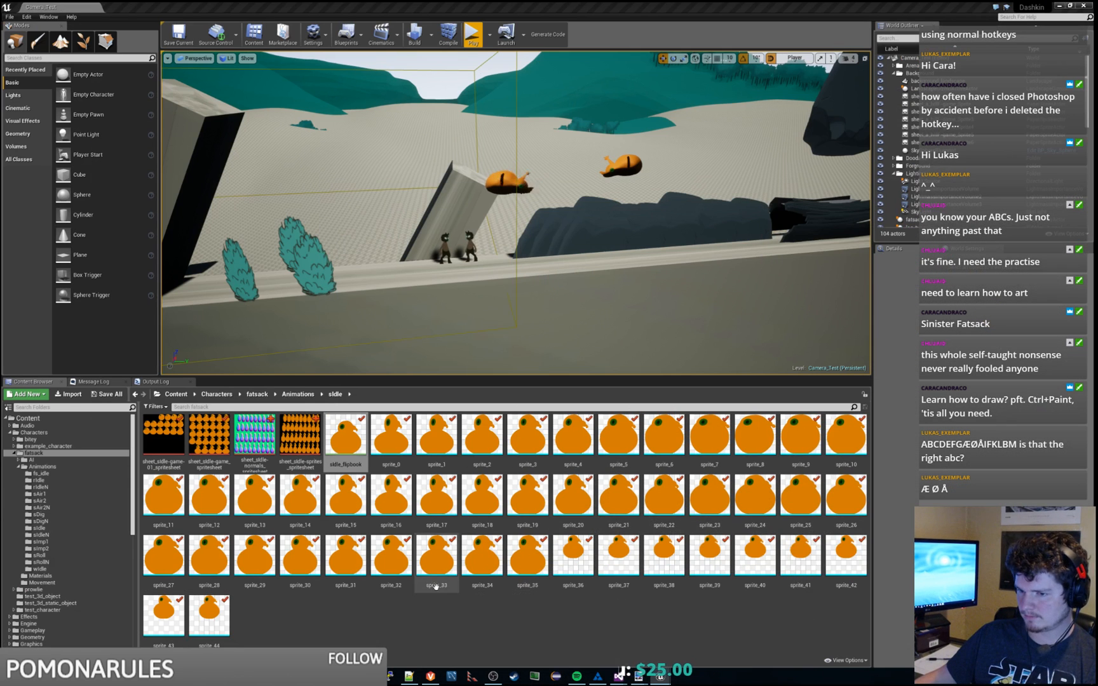
pyautogui.moveTo(132, 503); pyautogui.dragTo(133, 537)
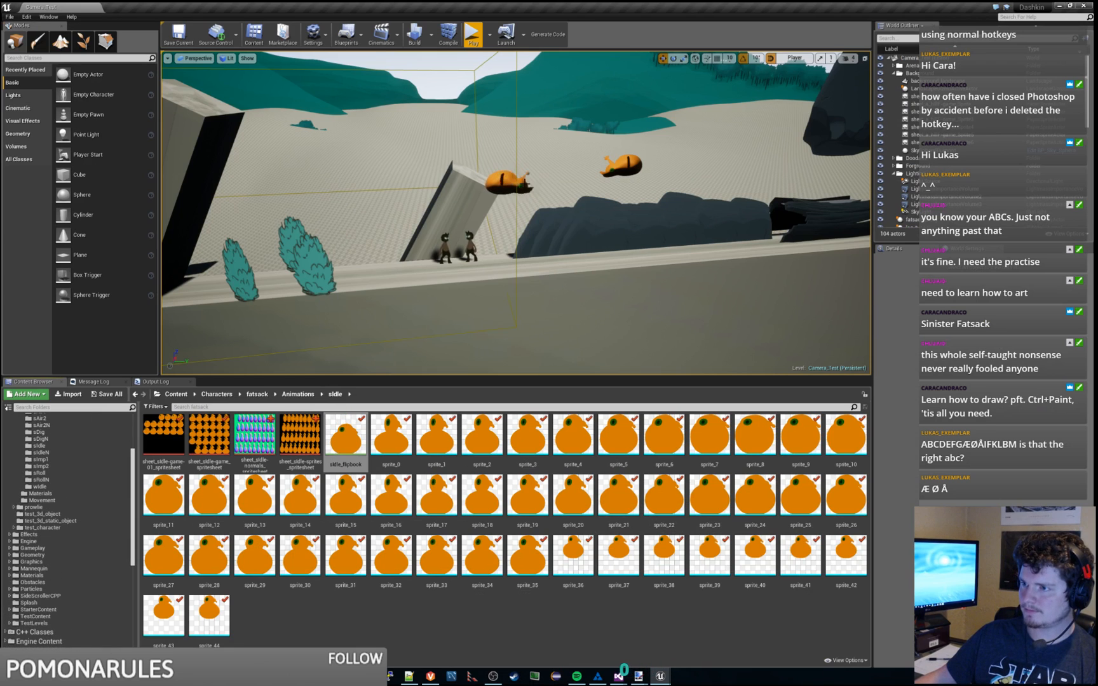
pyautogui.click(522, 183)
pyautogui.click(585, 162)
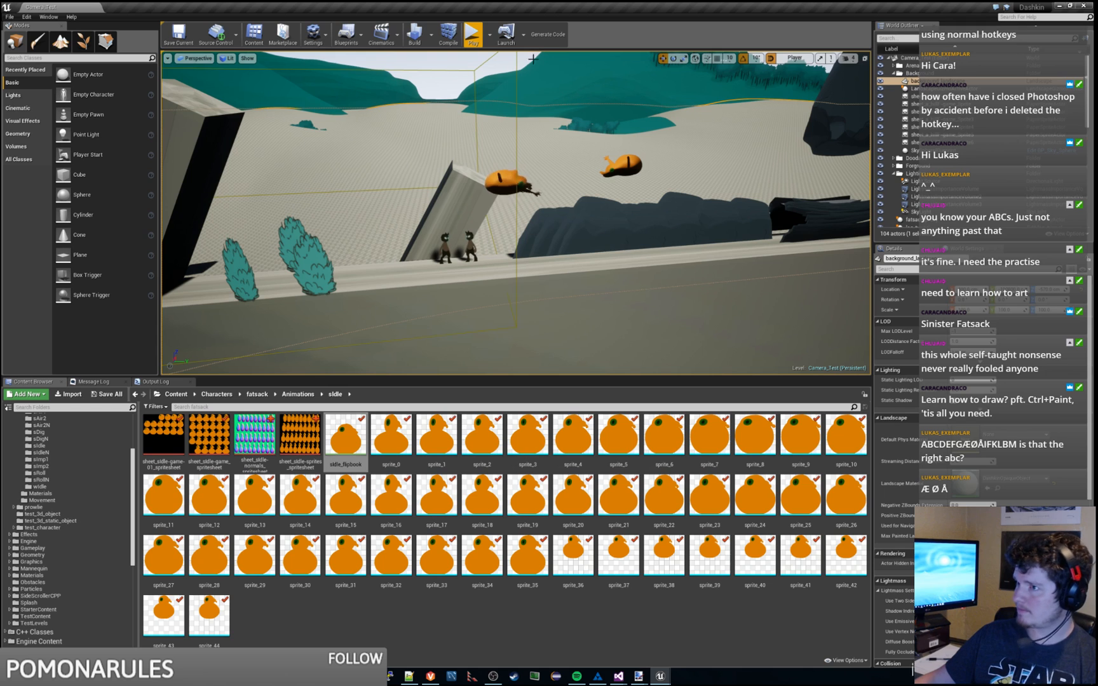
pyautogui.click(471, 59)
pyautogui.moveTo(634, 197); pyautogui.dragTo(596, 193, button='right')
pyautogui.press('d')
pyautogui.press('w')
pyautogui.press('s')
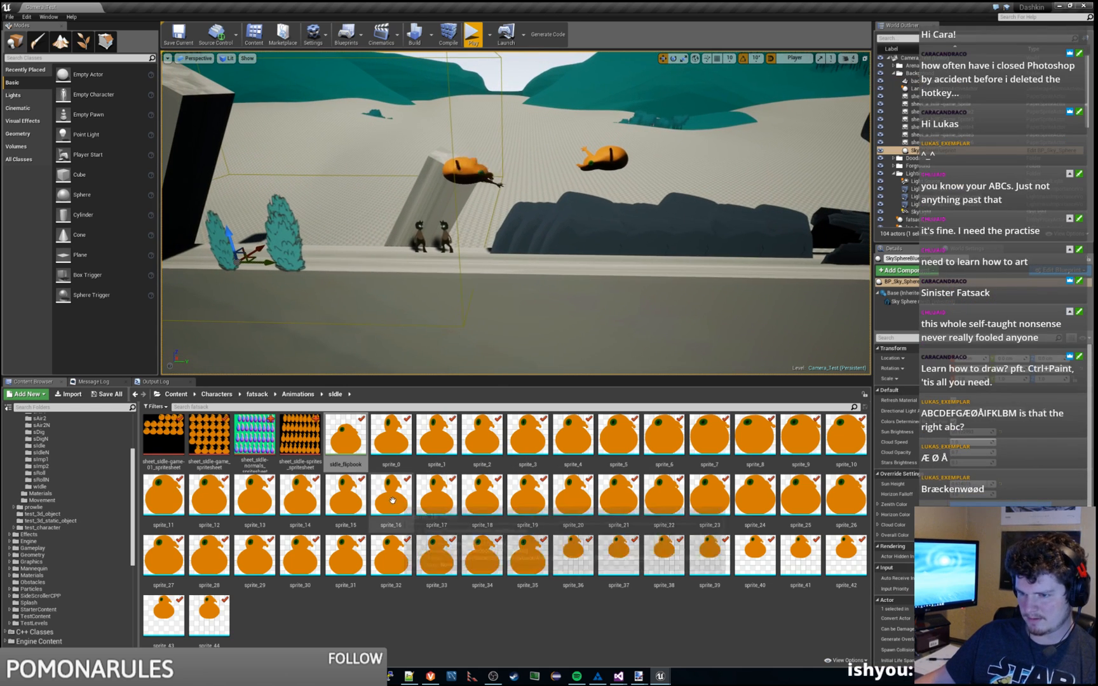
pyautogui.click(418, 607)
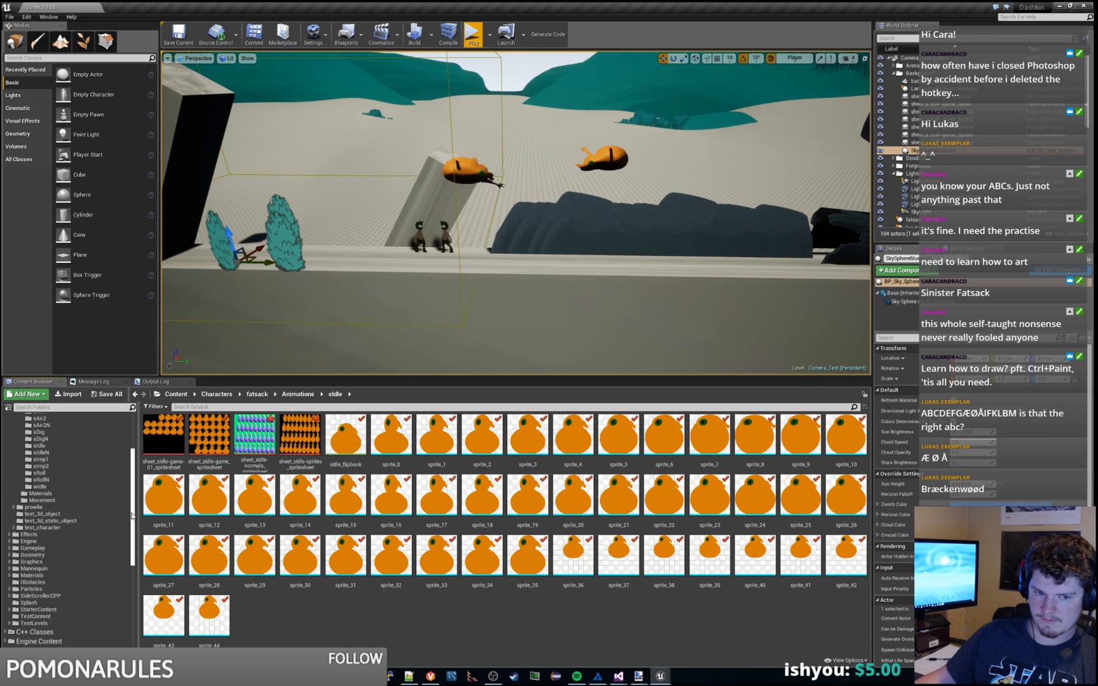
pyautogui.moveTo(133, 496); pyautogui.dragTo(133, 501)
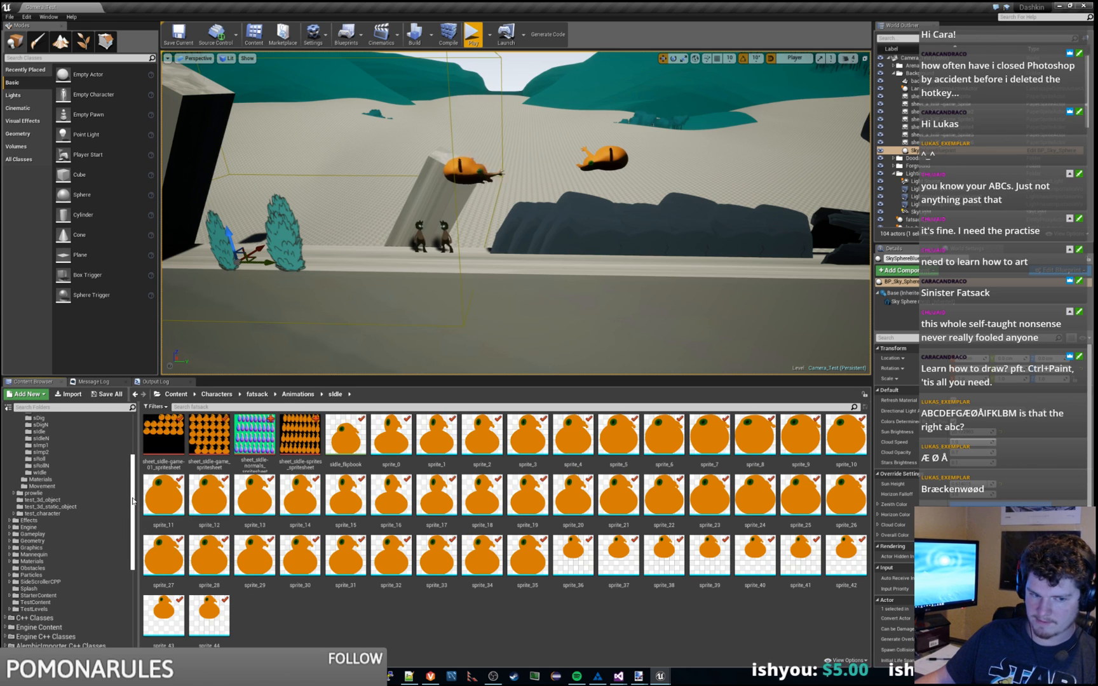
pyautogui.scroll(3, 81, 528)
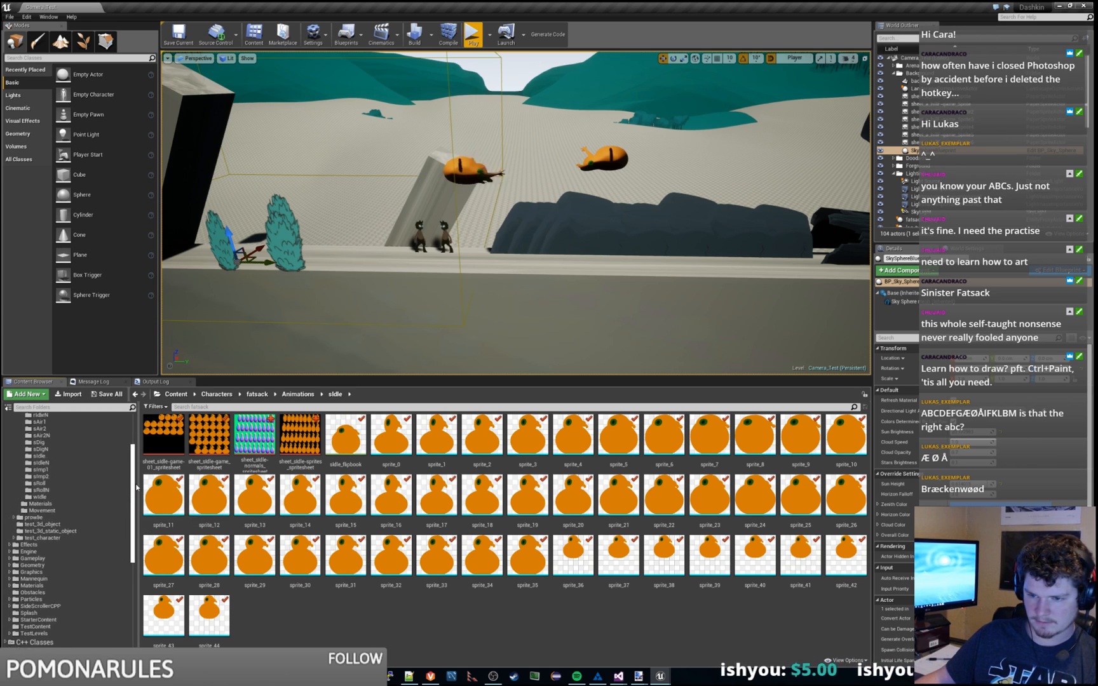
pyautogui.scroll(-5, 80, 529)
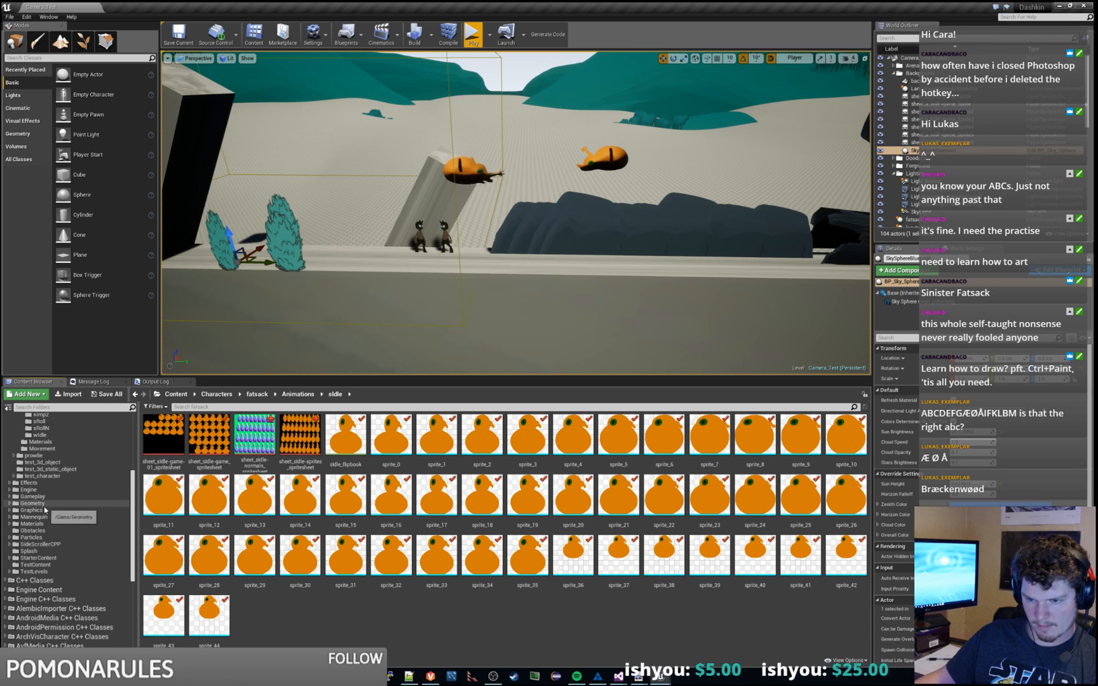
# Step: Open DashkinMaskedLitSprite from Content > Graphics > SpriteMaterials
pyautogui.click(46, 524)
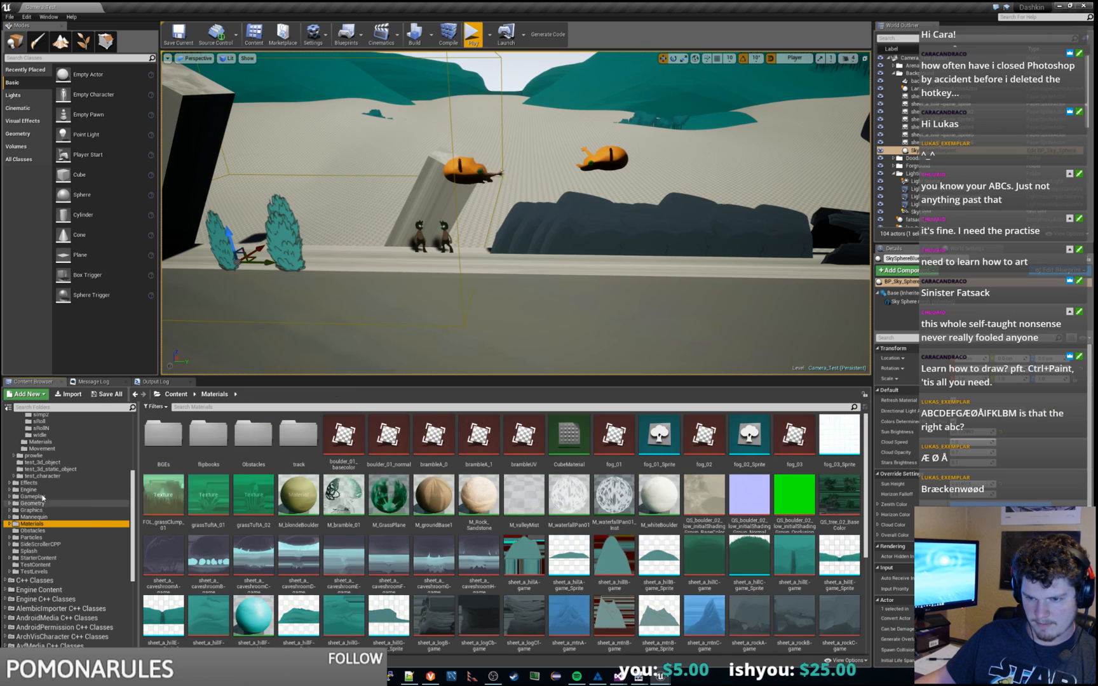
pyautogui.click(38, 503)
pyautogui.click(38, 509)
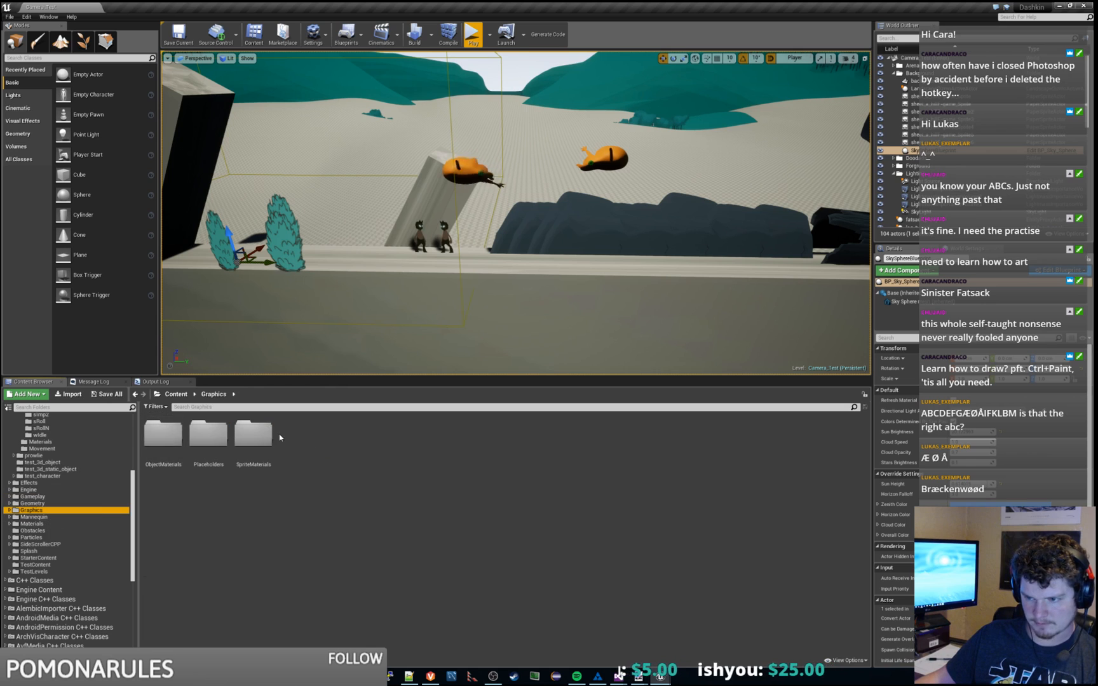
pyautogui.doubleClick(253, 434)
pyautogui.doubleClick(163, 435)
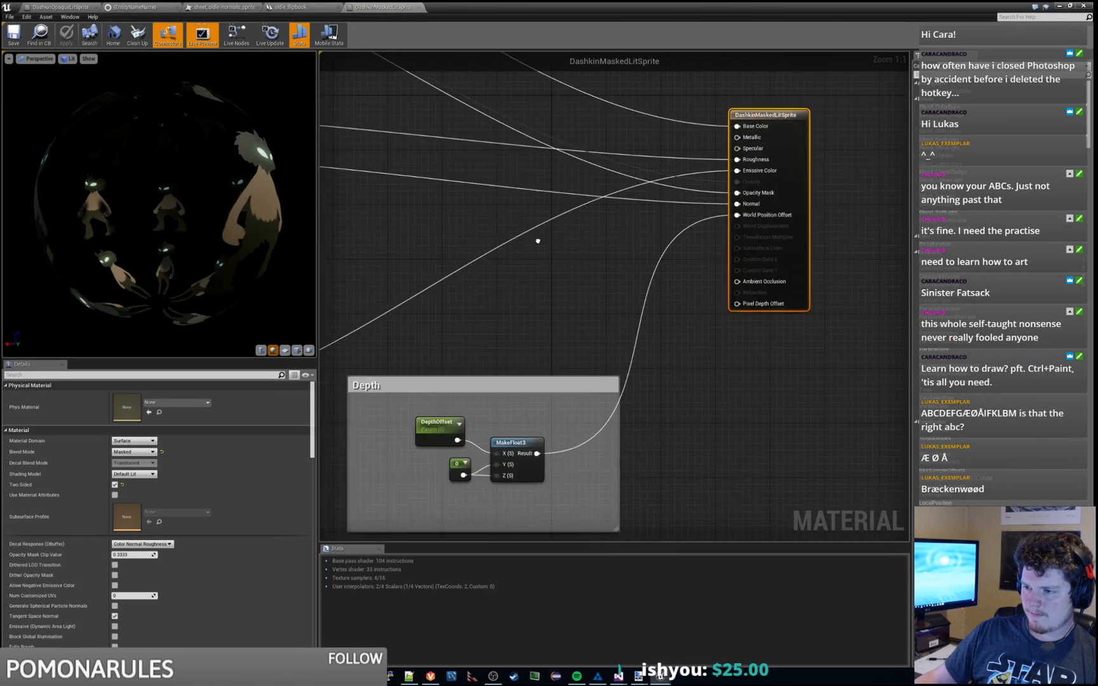
# Step: Bring the Emissive Lighting group into view and inspect its Additional Texture #1 node
pyautogui.moveTo(538, 240); pyautogui.dragTo(720, 144, button='right')
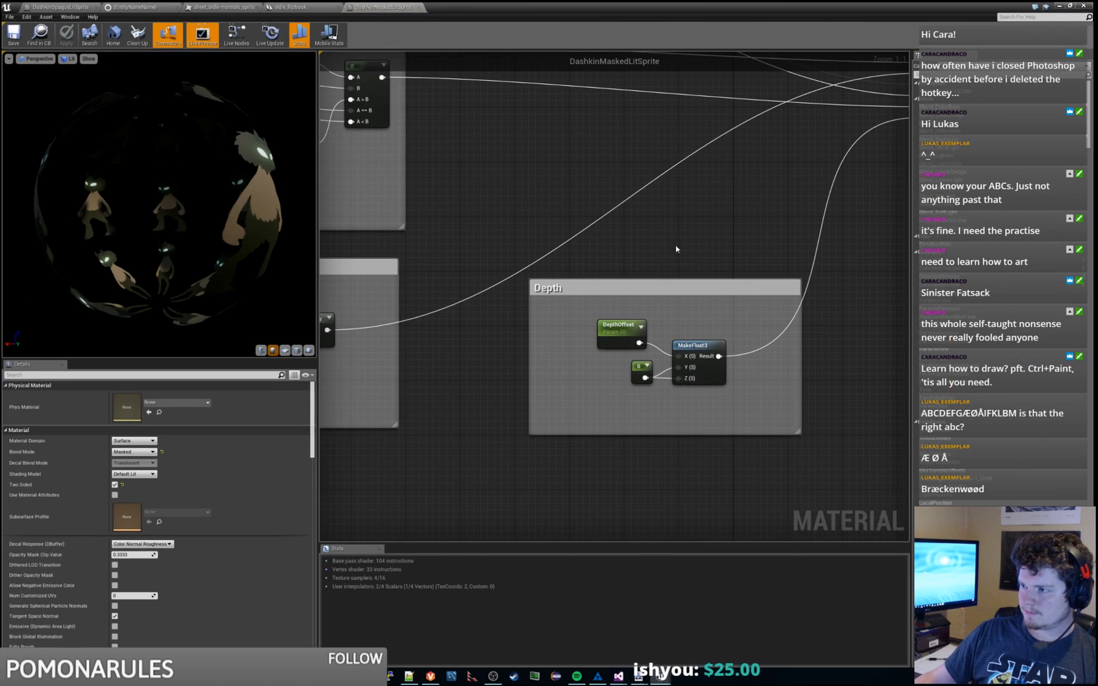
pyautogui.moveTo(471, 297); pyautogui.dragTo(768, 235, button='right')
pyautogui.click(472, 298)
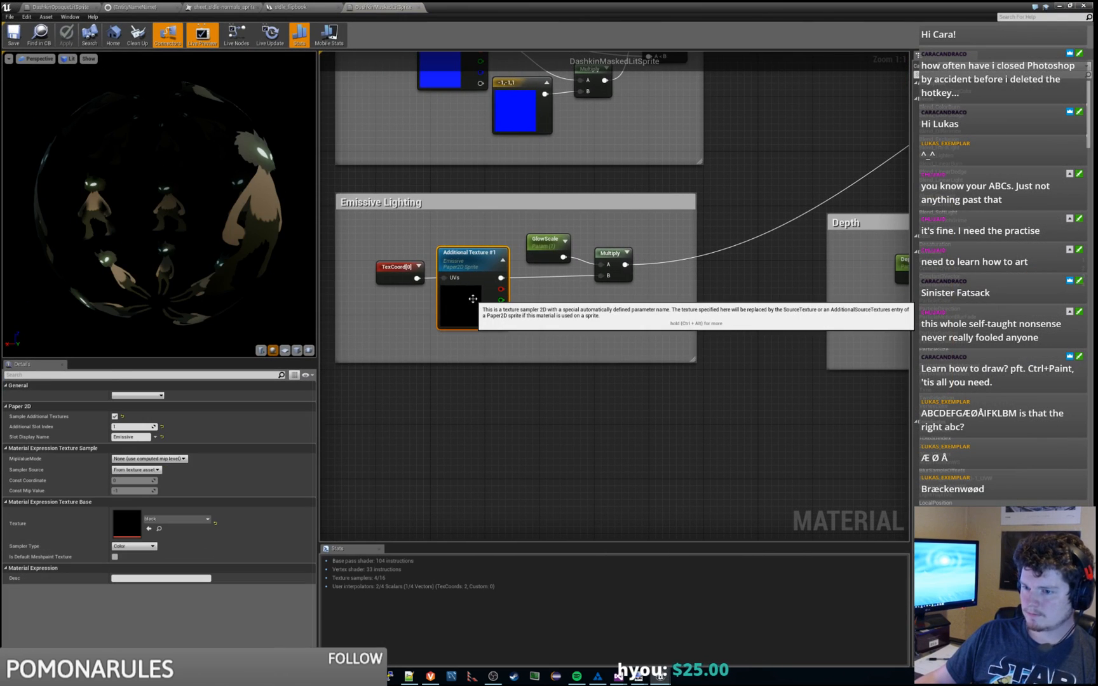
pyautogui.moveTo(547, 410); pyautogui.dragTo(551, 427, button='right')
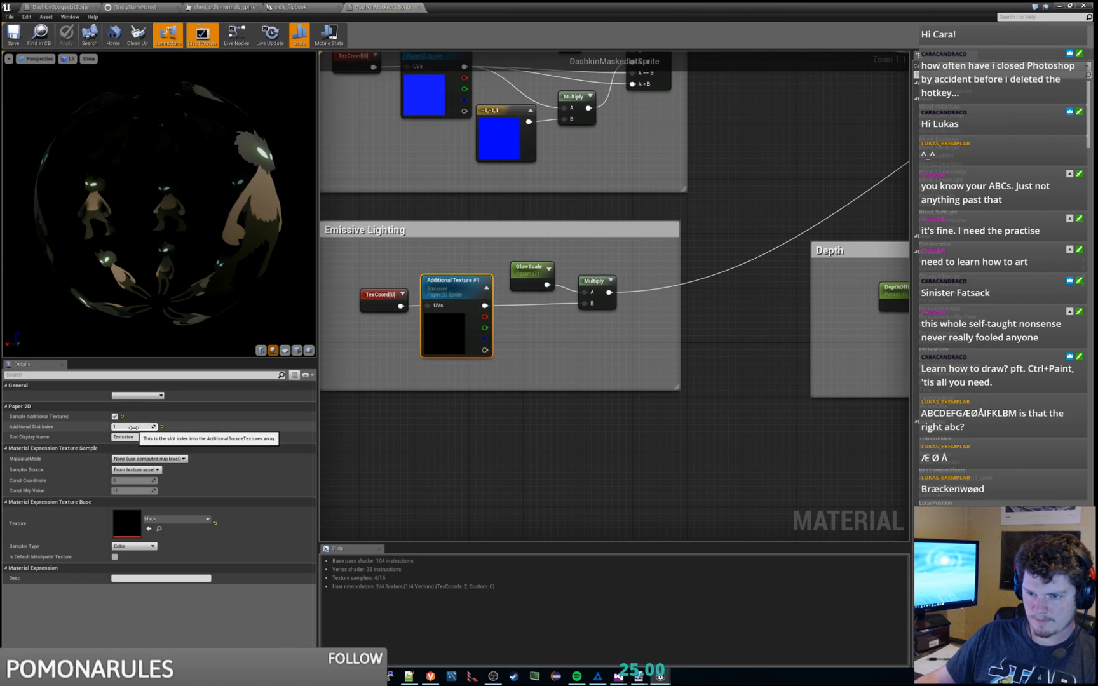
pyautogui.click(472, 470)
pyautogui.click(430, 332)
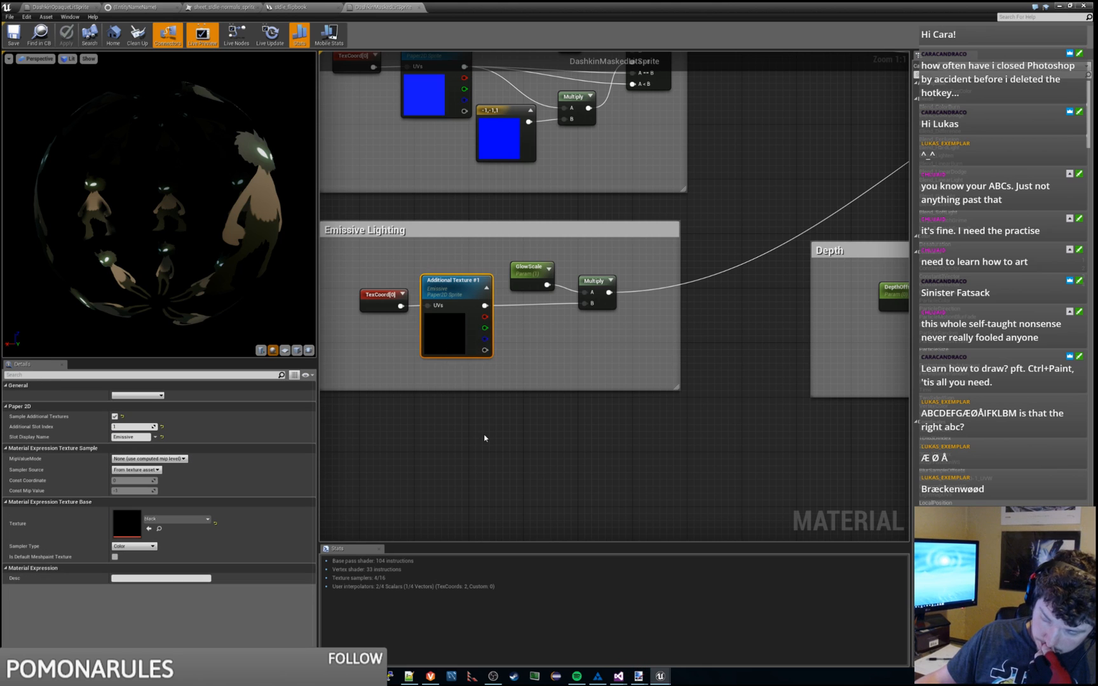
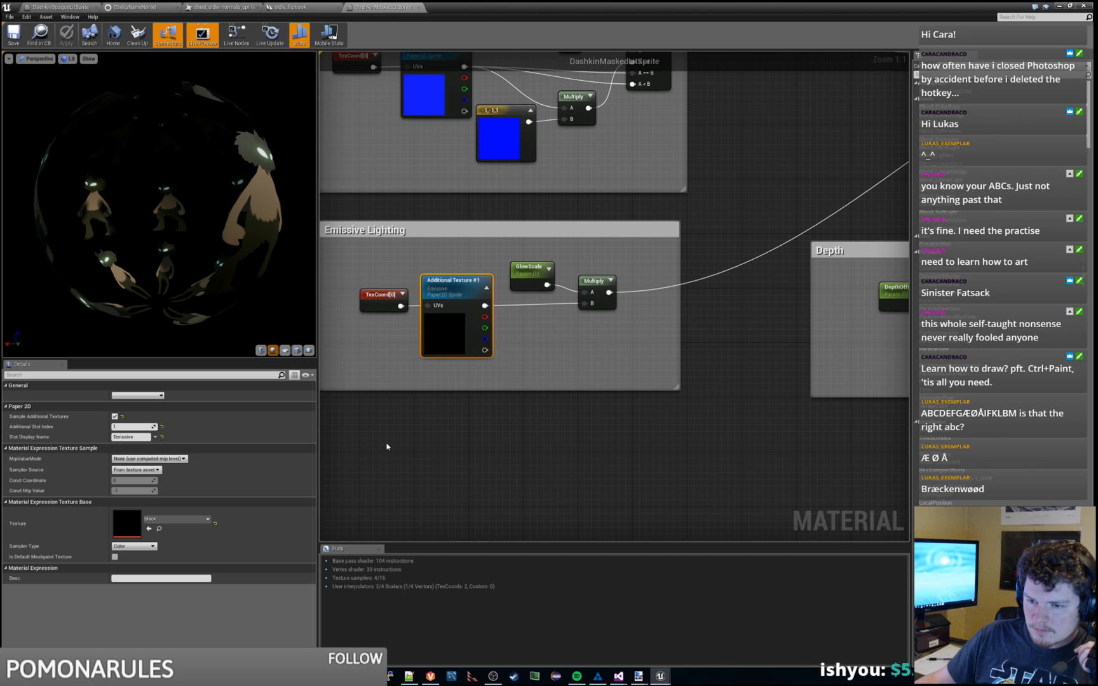
# Step: Zoom out and pan across the DashkinMaskedLitSprite node groups, then move the material editor aside to reveal the level editor
pyautogui.scroll(-3, 391, 443)
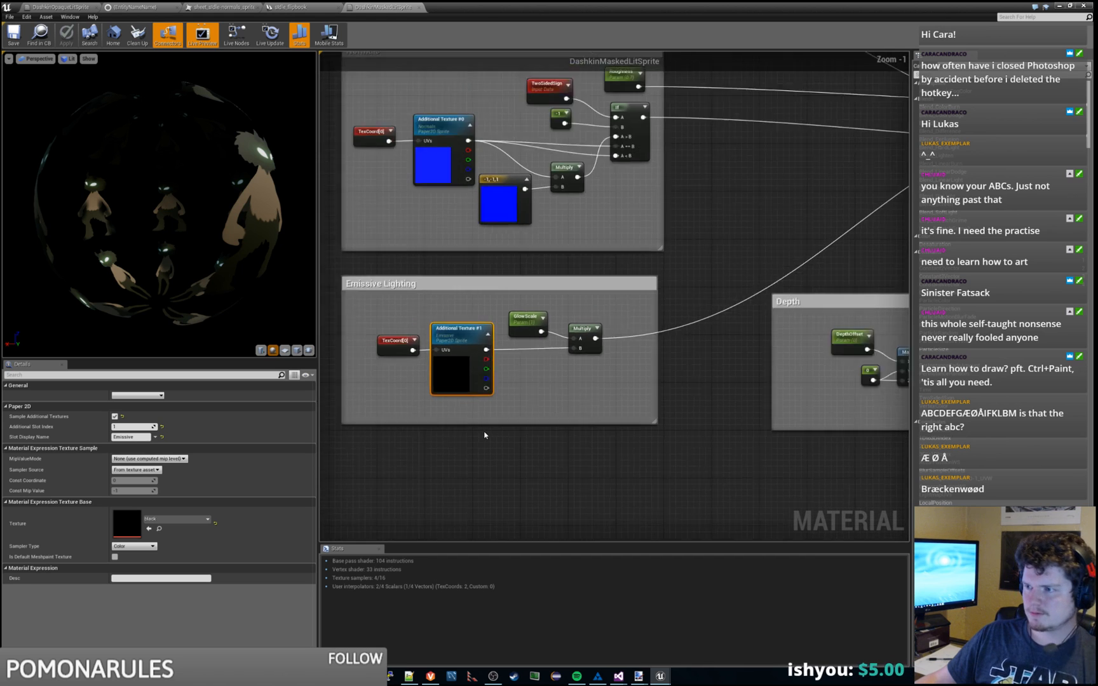
pyautogui.scroll(-2, 618, 307)
pyautogui.moveTo(608, 323); pyautogui.dragTo(588, 347, button='right')
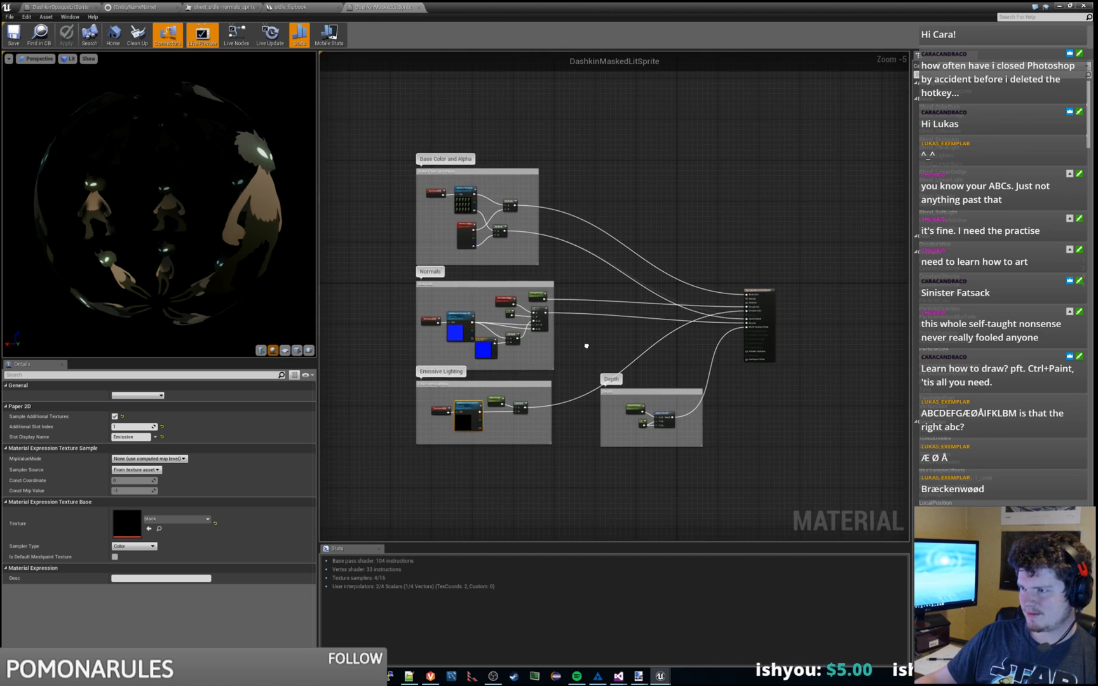
pyautogui.scroll(1, 589, 347)
pyautogui.moveTo(503, 5); pyautogui.dragTo(1097, 8)
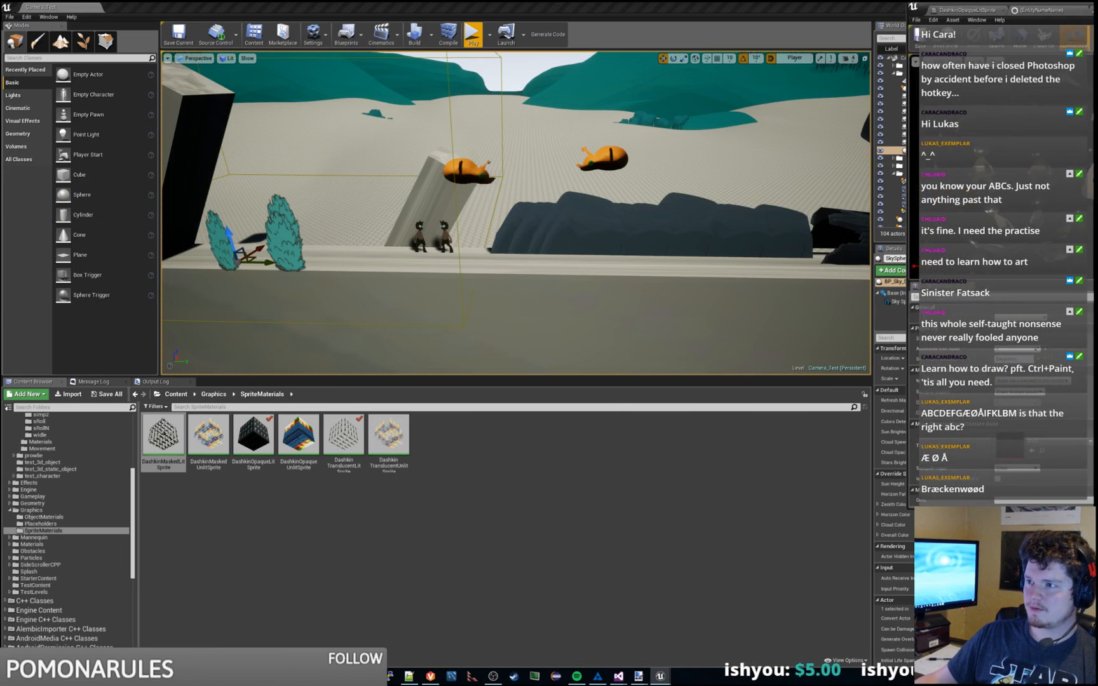
# Step: Open sprite_0 from the fatsack sIdle animation folder to inspect its additional textures
pyautogui.click(438, 518)
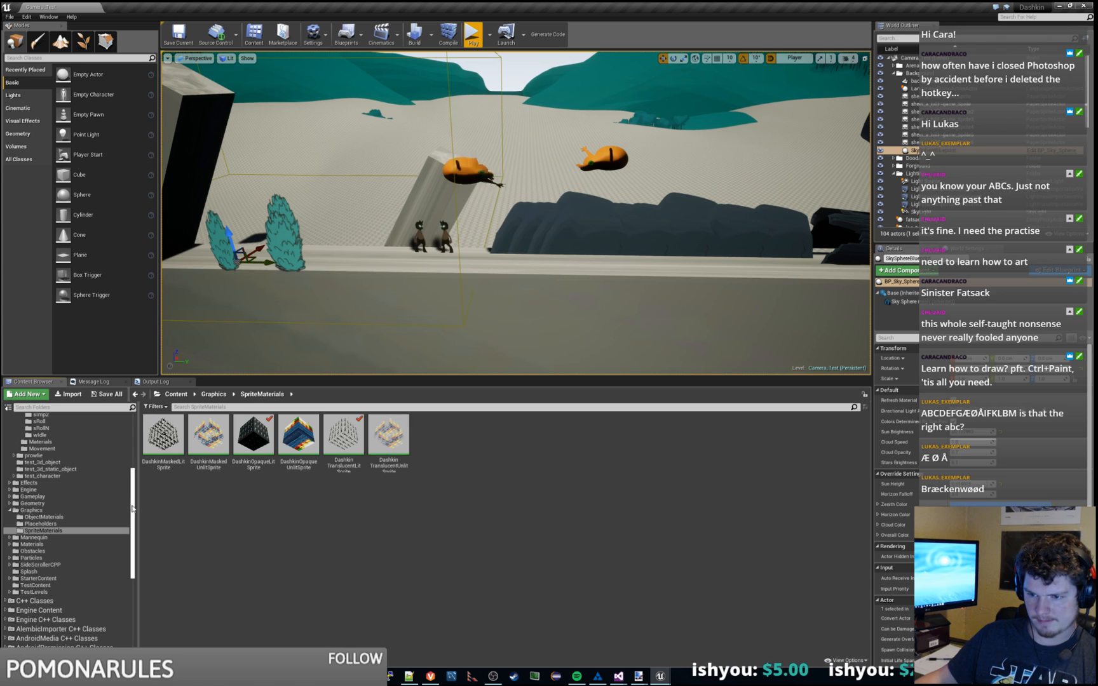
pyautogui.scroll(5, 136, 452)
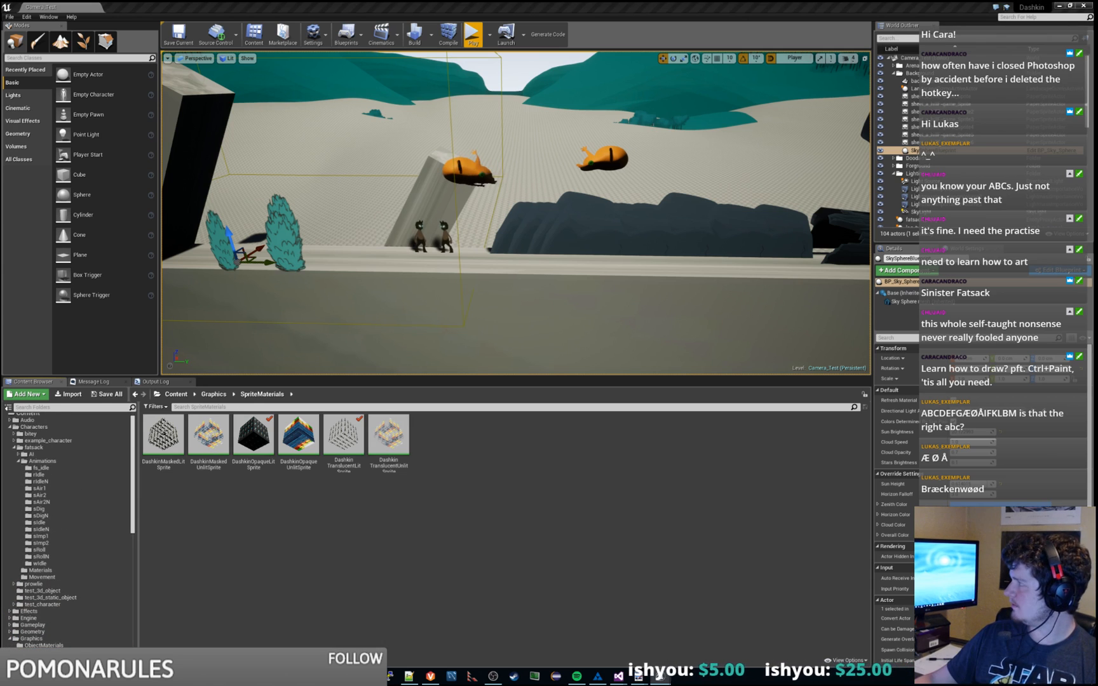
pyautogui.click(38, 522)
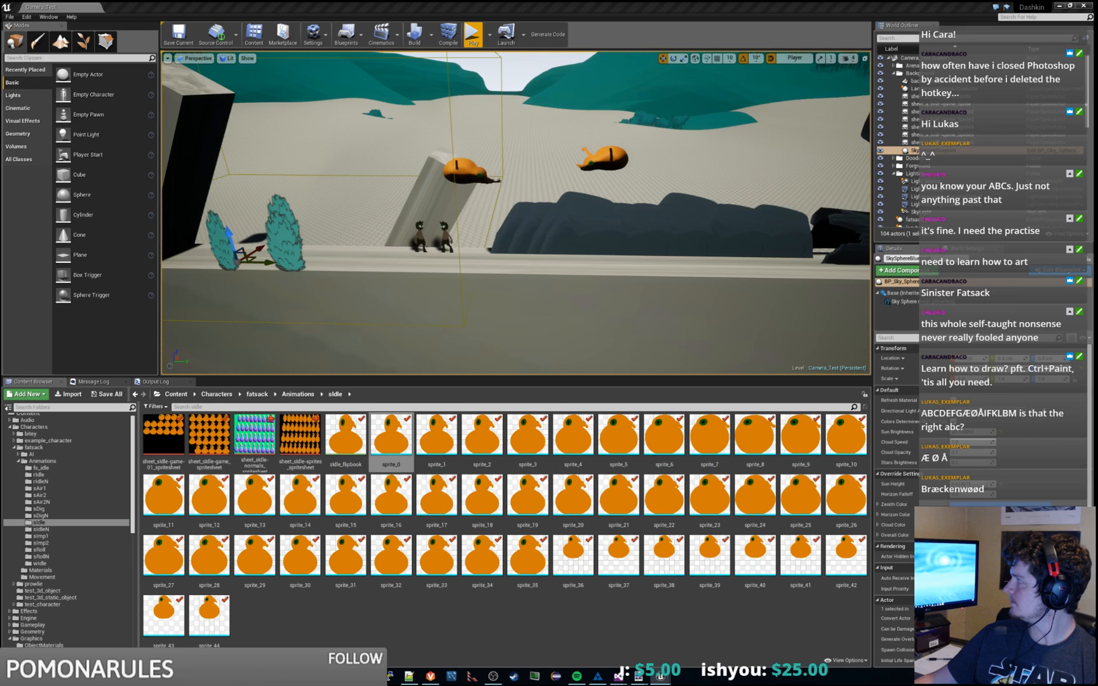
pyautogui.doubleClick(392, 435)
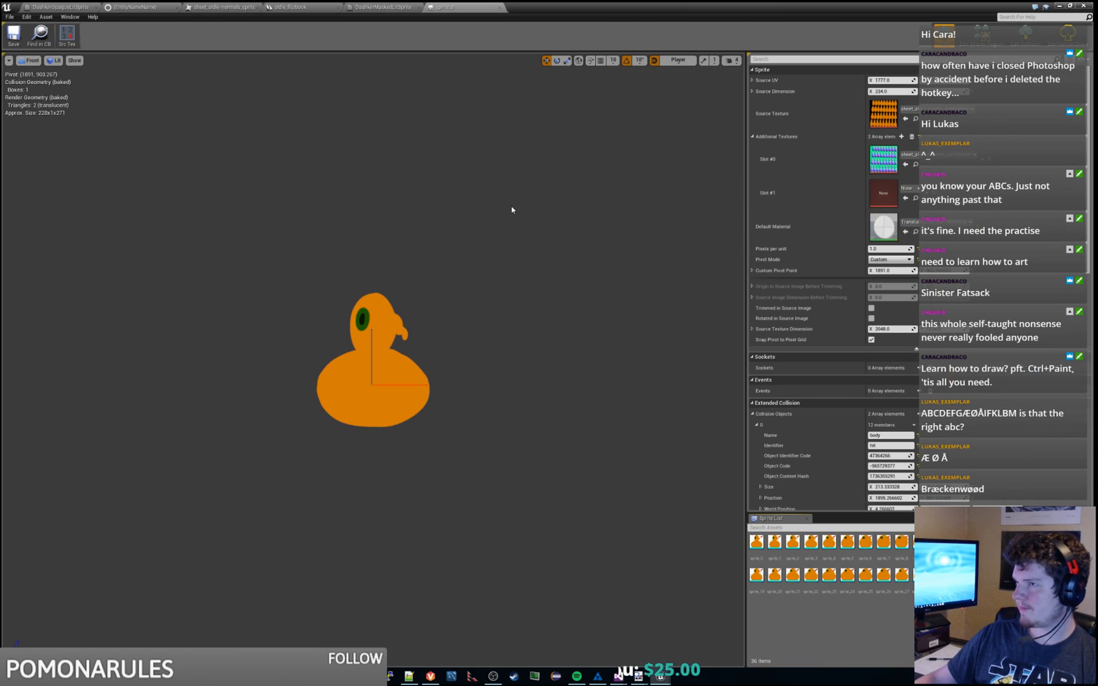
# Step: Close the sprite editor and Unreal Editor, and bring Visual Studio forward
pyautogui.hotkey('alt', 'Tab')
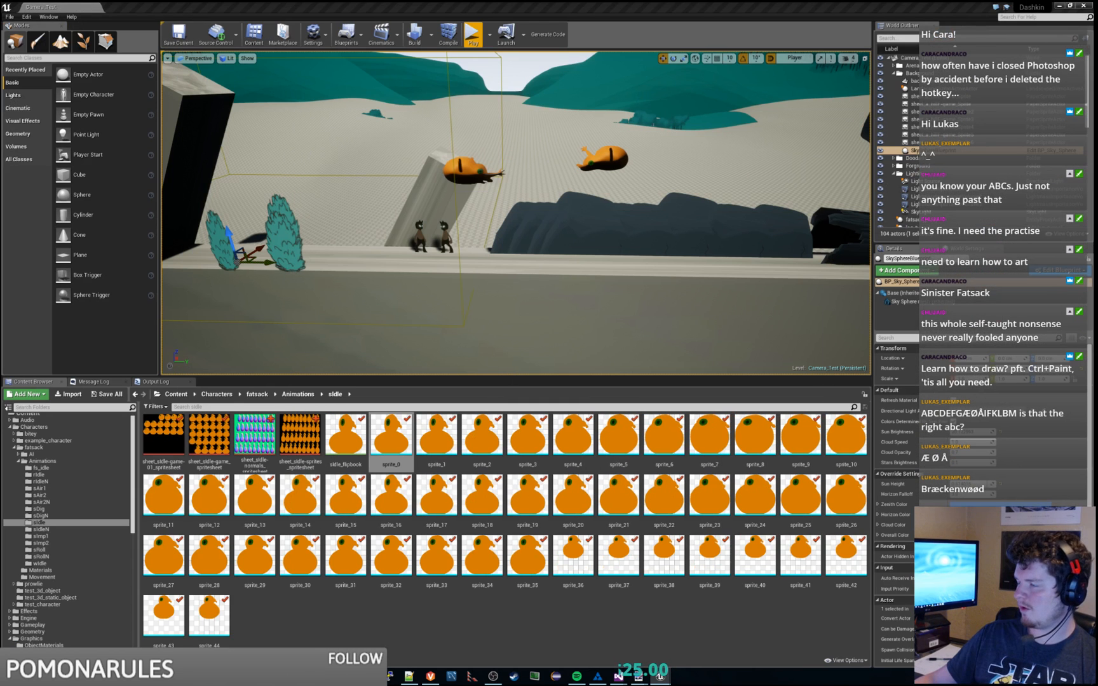
pyautogui.click(1082, 7)
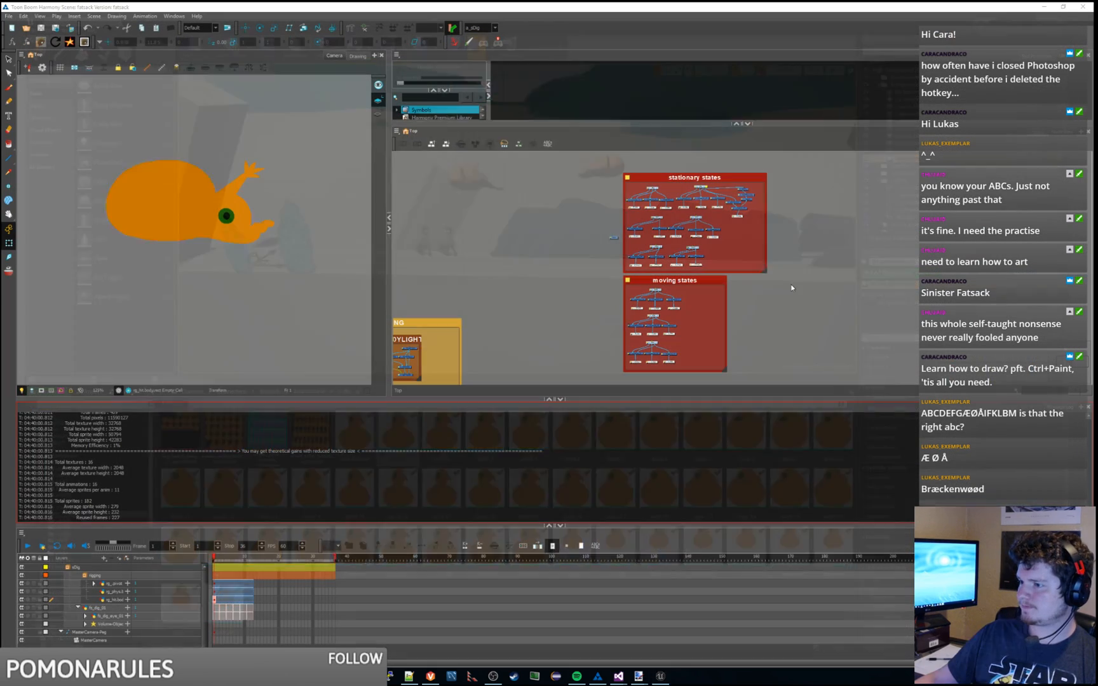
pyautogui.moveTo(618, 675)
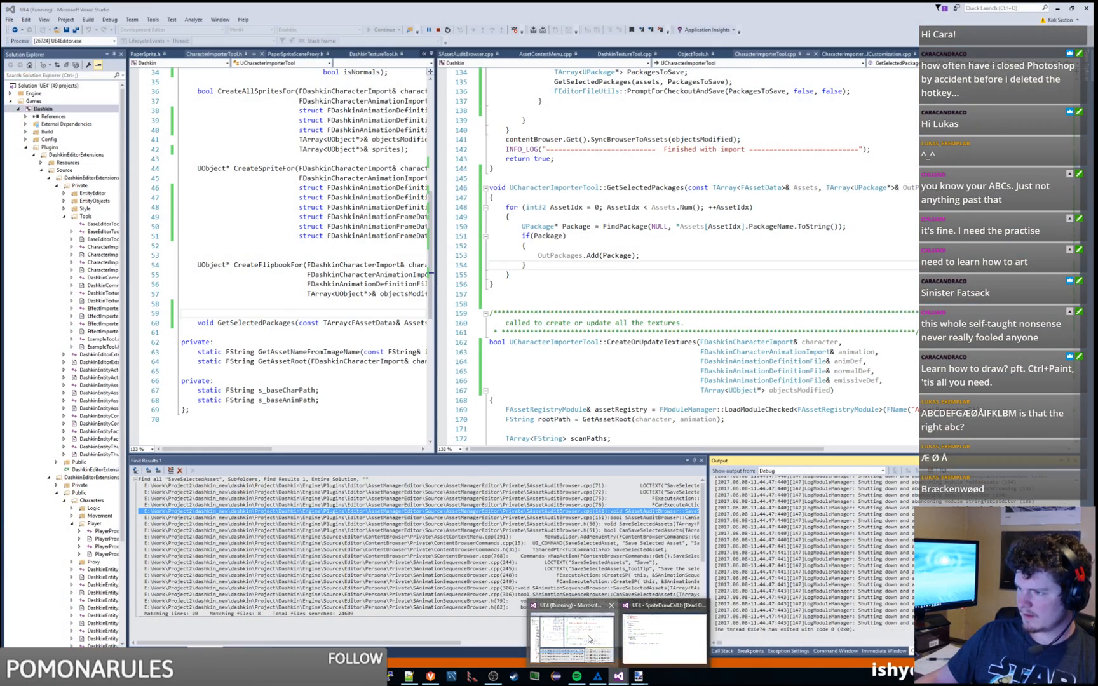
pyautogui.click(589, 639)
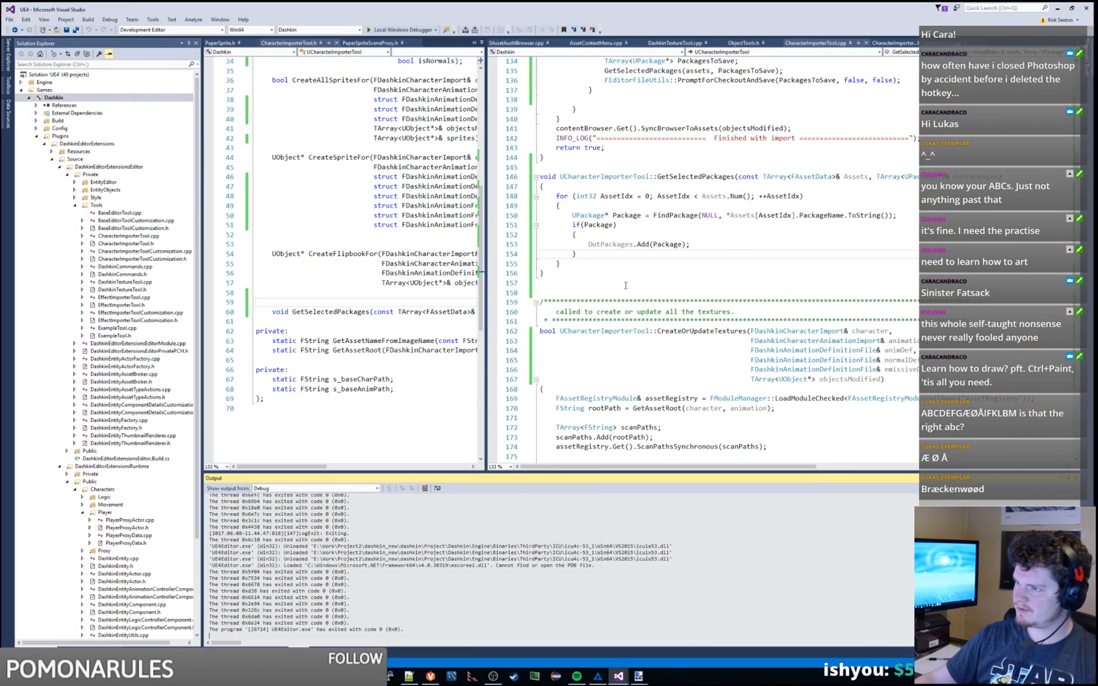
# Step: Paste a duplicate of the per-character for loop with an empty body, then delete it again
pyautogui.click(572, 277)
pyautogui.scroll(20, 584, 270)
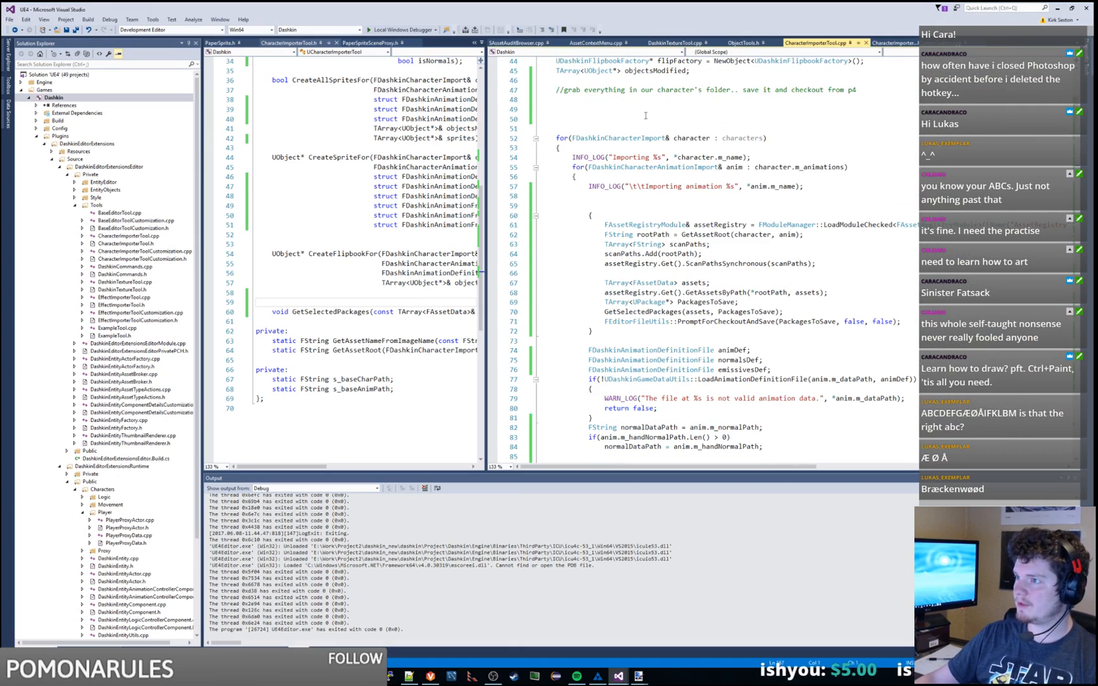
pyautogui.moveTo(787, 139); pyautogui.dragTo(781, 127)
pyautogui.hotkey('ctrl', 'c')
pyautogui.click(679, 106)
pyautogui.hotkey('ctrl', 'v')
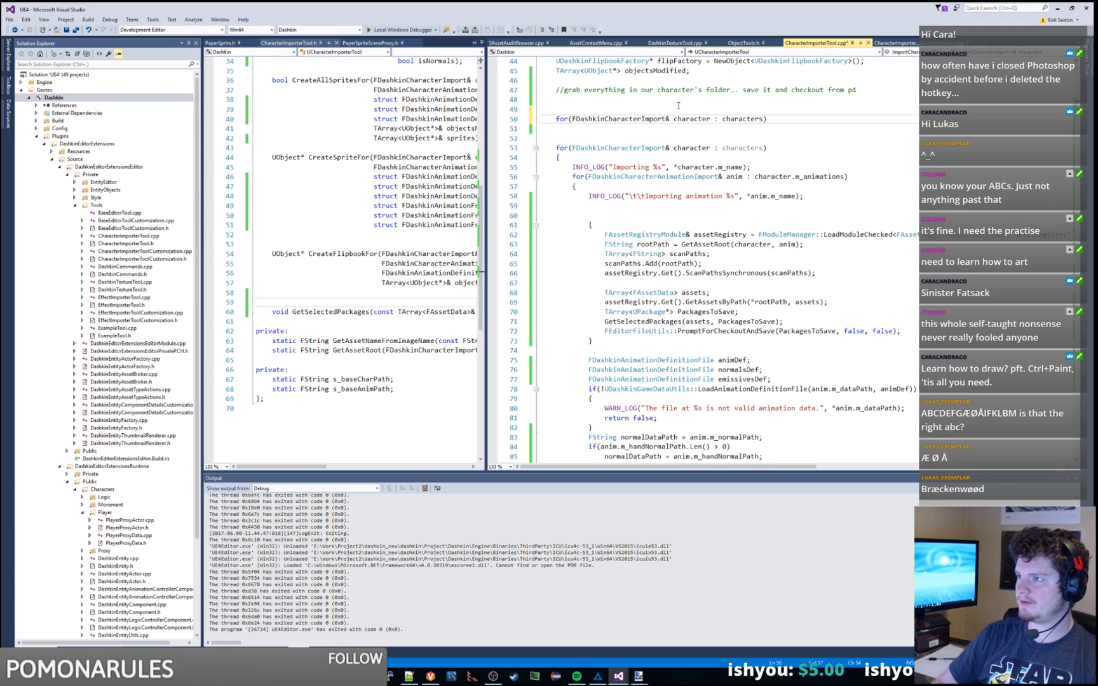
pyautogui.press('Return')
pyautogui.write('{')
pyautogui.press('Return')
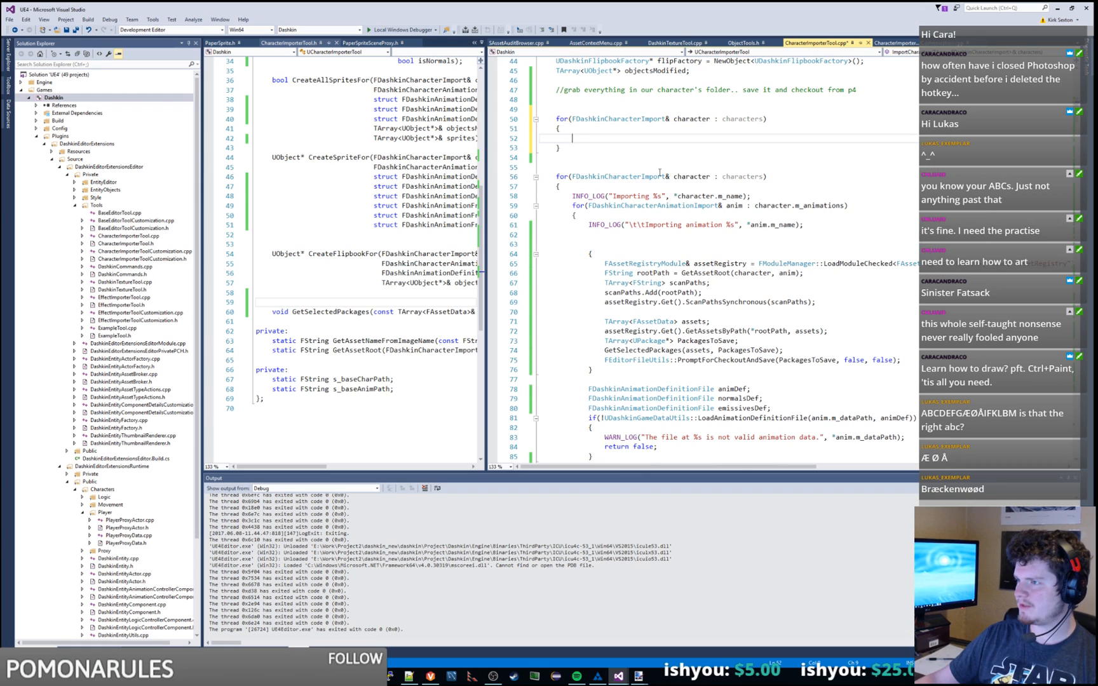
pyautogui.moveTo(559, 149); pyautogui.dragTo(556, 109)
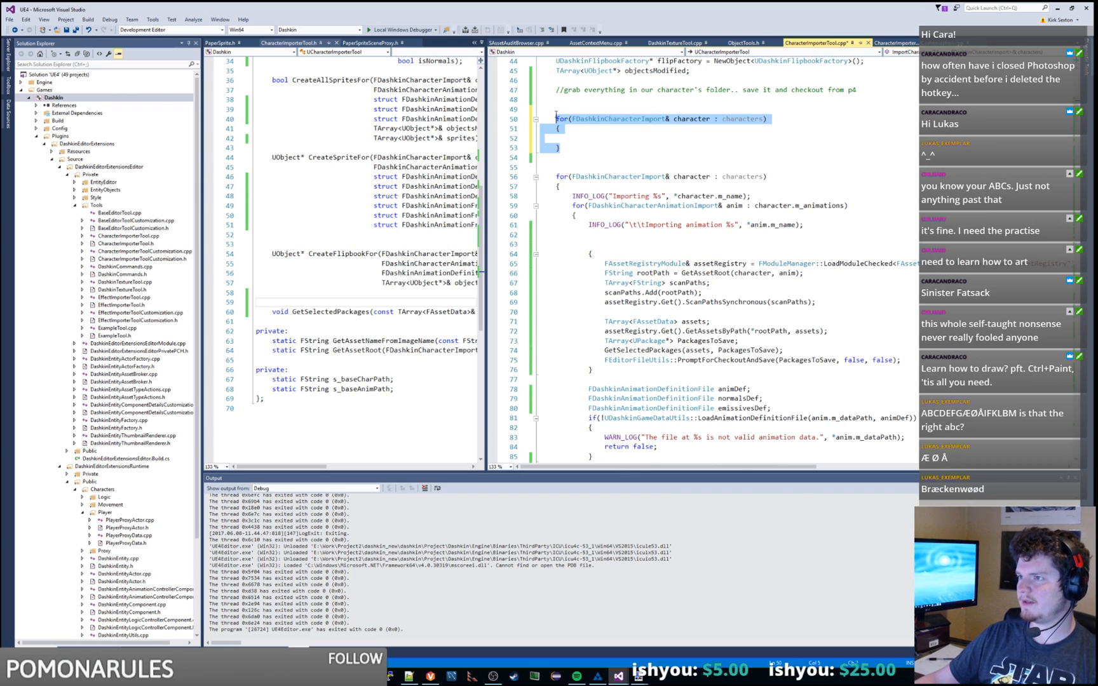
pyautogui.press('BackSpace')
# Step: Open blank space after the Importing log line in the character loop
pyautogui.press('Down')
pyautogui.press('End')
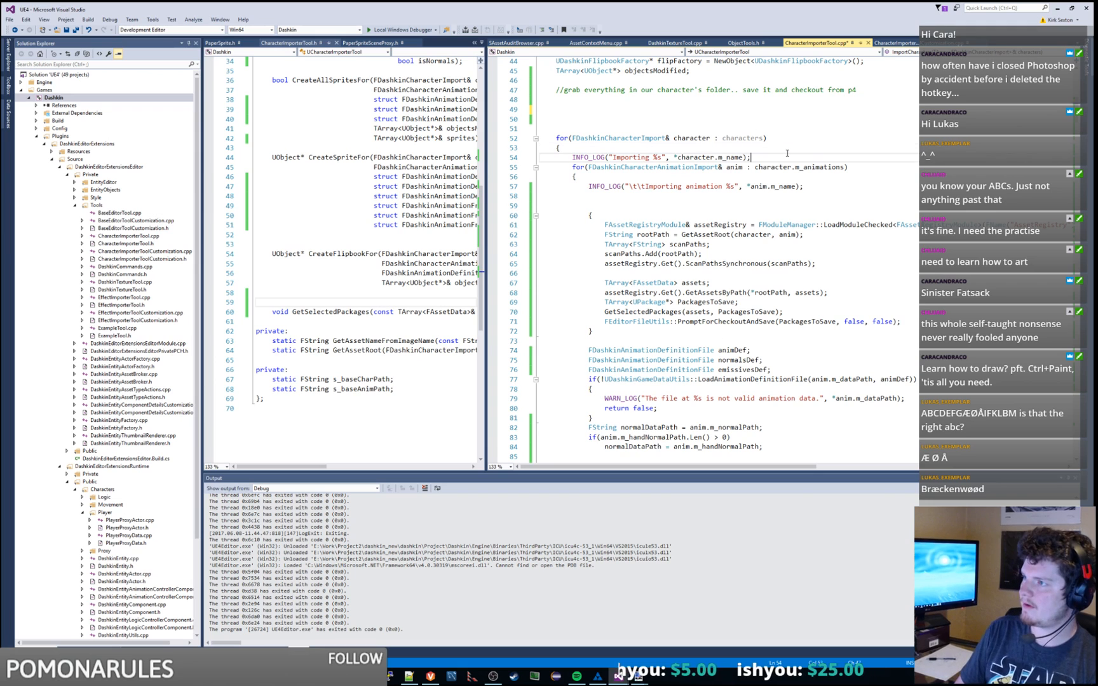
pyautogui.press('Return')
pyautogui.press('Return')
pyautogui.press('Return')
pyautogui.press('Return')
pyautogui.press('Return')
pyautogui.press('Up')
pyautogui.press('Up')
pyautogui.press('Up')
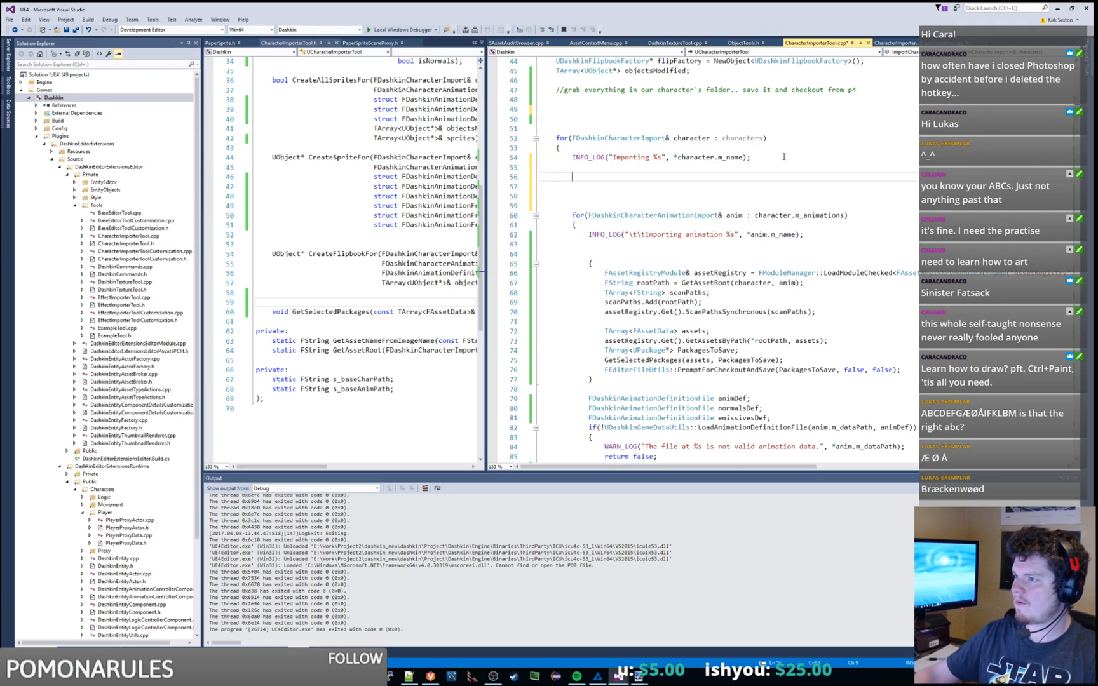
pyautogui.scroll(-2, 582, 207)
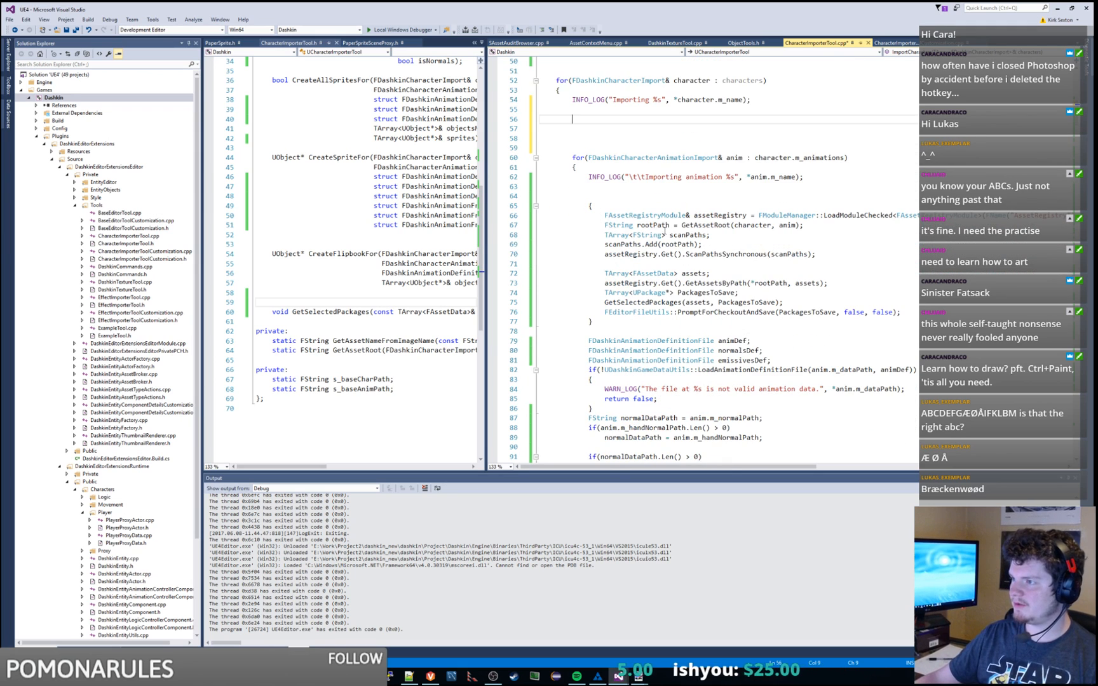
pyautogui.scroll(2, 581, 207)
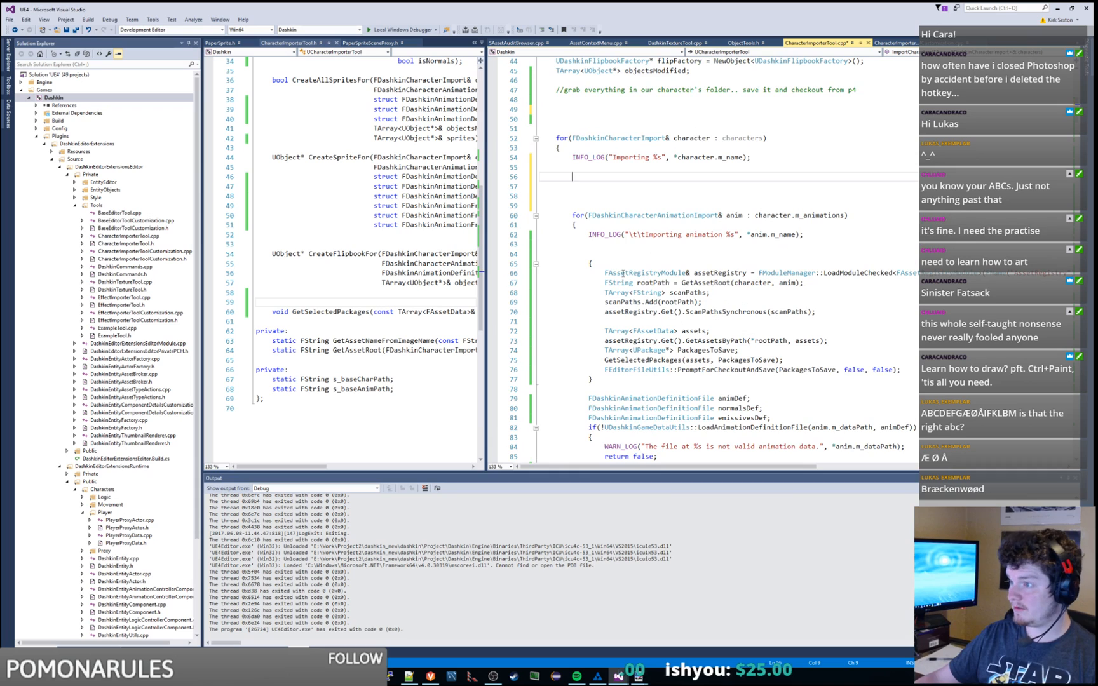
# Step: Copy the TArray<FAssetData> assets declaration below the animation log line and rename it allAssets
pyautogui.click(601, 291)
pyautogui.doubleClick(632, 312)
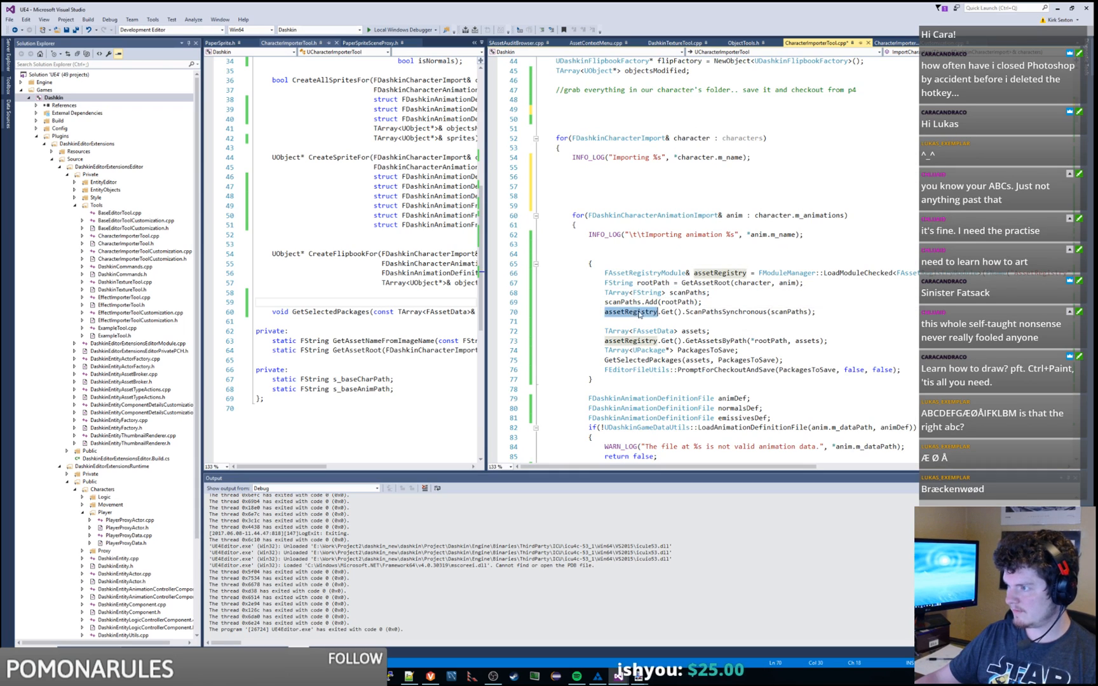
pyautogui.moveTo(710, 331); pyautogui.dragTo(607, 320)
pyautogui.hotkey('ctrl', 'c')
pyautogui.click(612, 254)
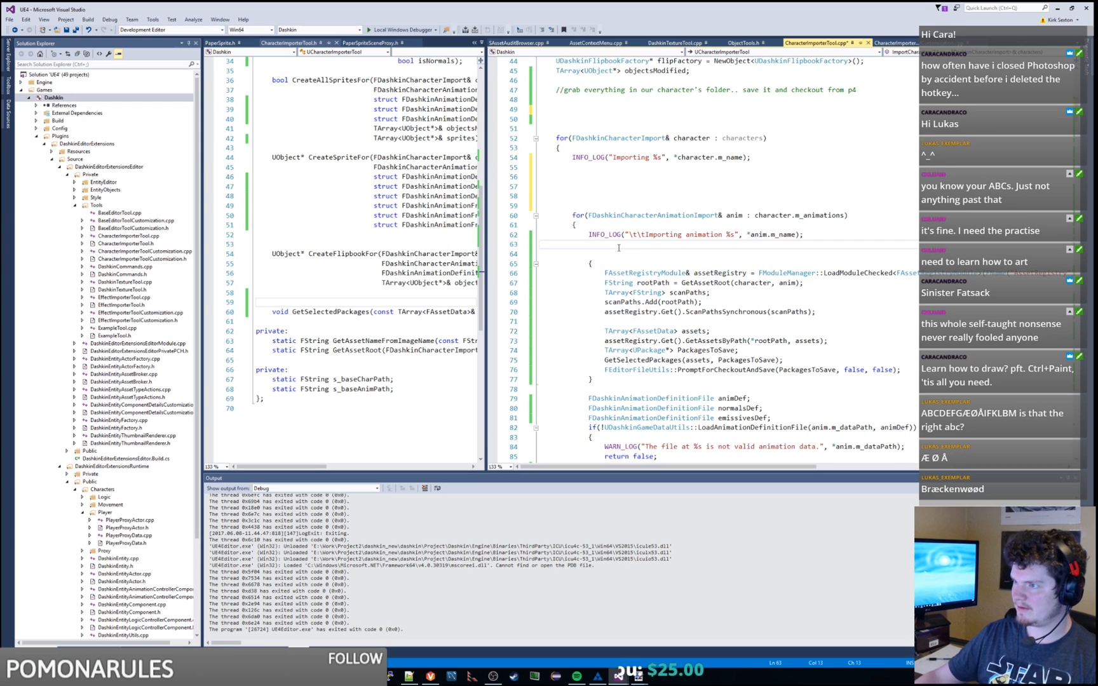
pyautogui.hotkey('ctrl', 'v')
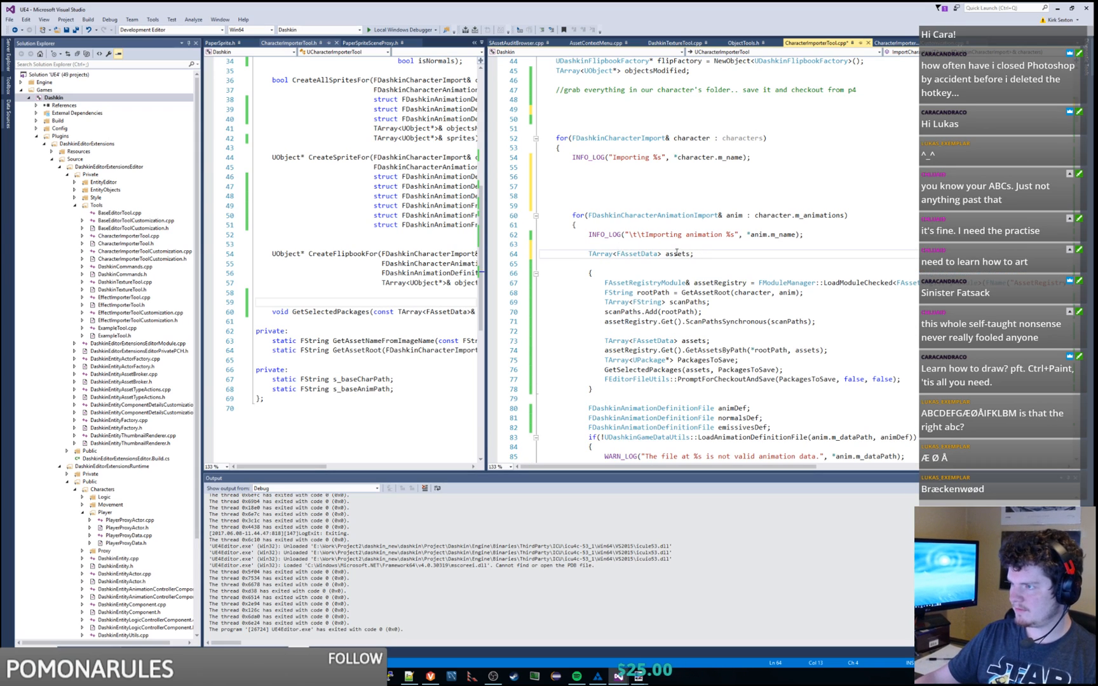
pyautogui.doubleClick(676, 254)
pyautogui.write('allAssets')
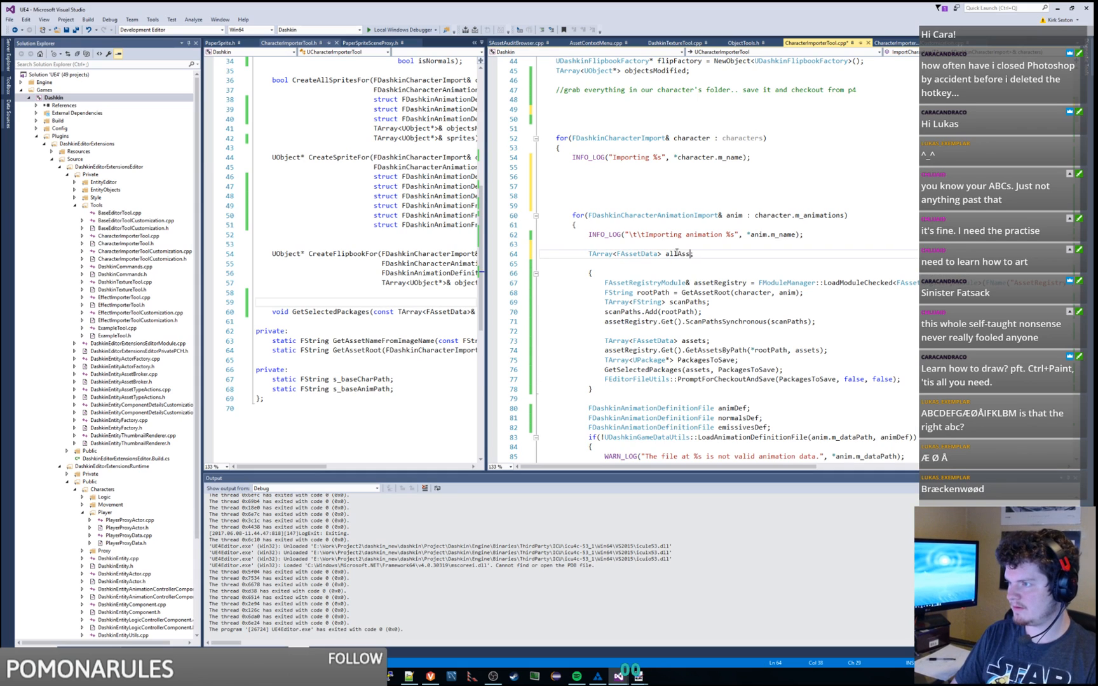
# Step: Move the allAssets declaration into the character loop right after the Importing log line
pyautogui.press('Up')
pyautogui.press('Up')
pyautogui.press('End')
pyautogui.press('Delete')
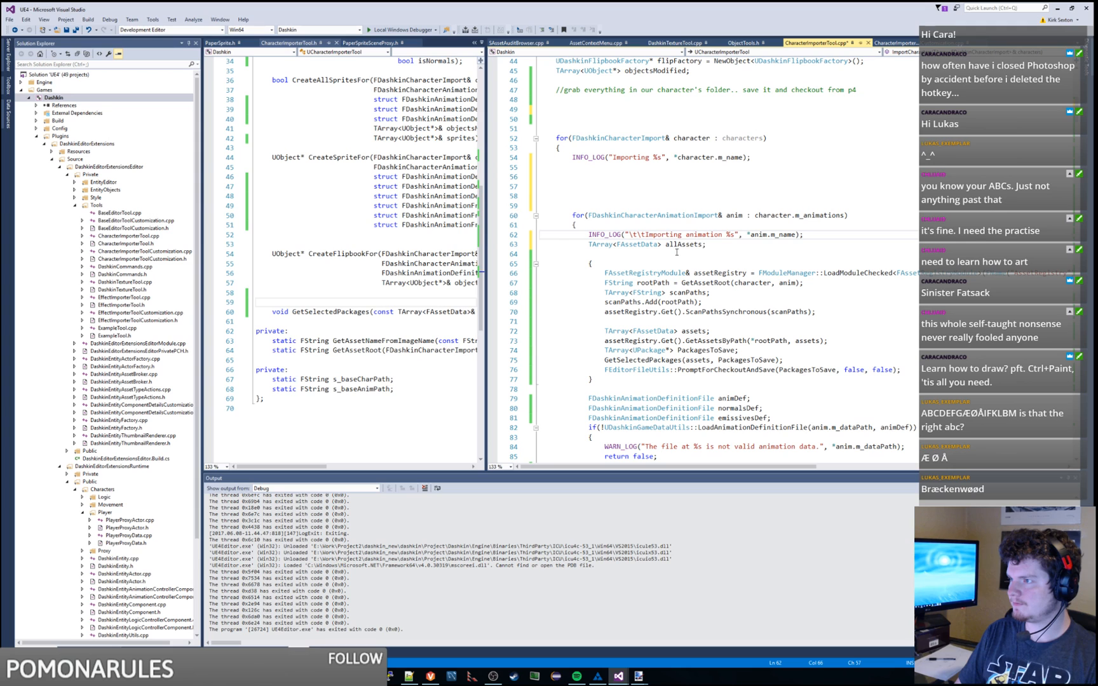
pyautogui.press('Down')
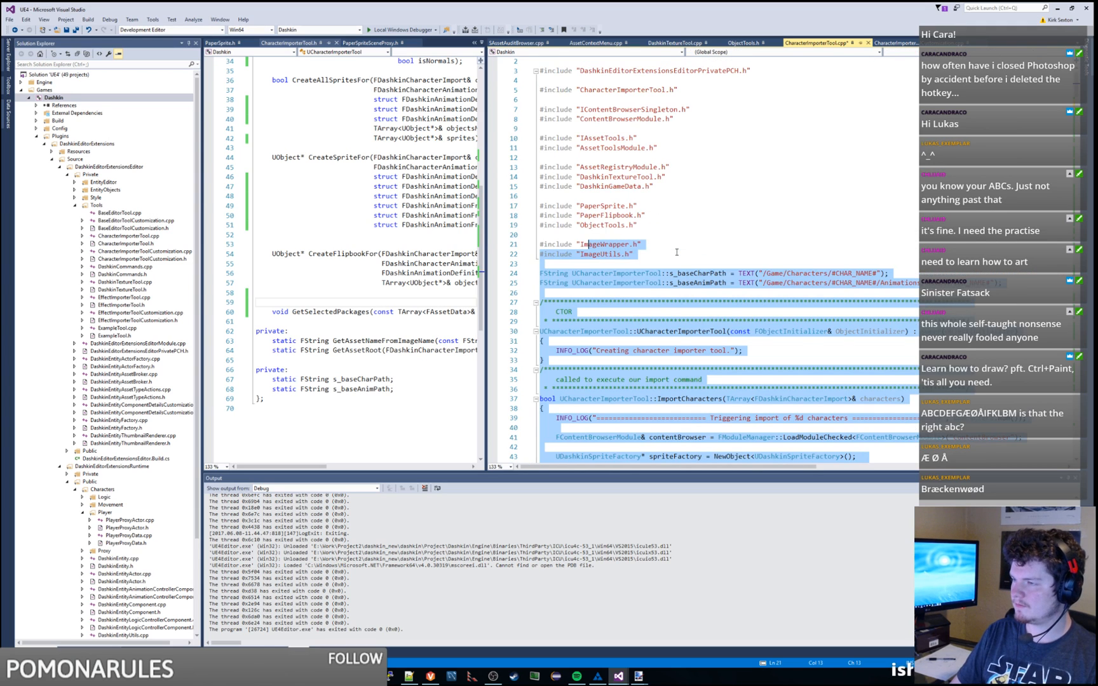
pyautogui.hotkey('shift', 'Home')
pyautogui.hotkey('ctrl', 'x')
pyautogui.press('Up')
pyautogui.press('Up')
pyautogui.press('Up')
pyautogui.press('Up')
pyautogui.press('Up')
pyautogui.press('Up')
pyautogui.press('Up')
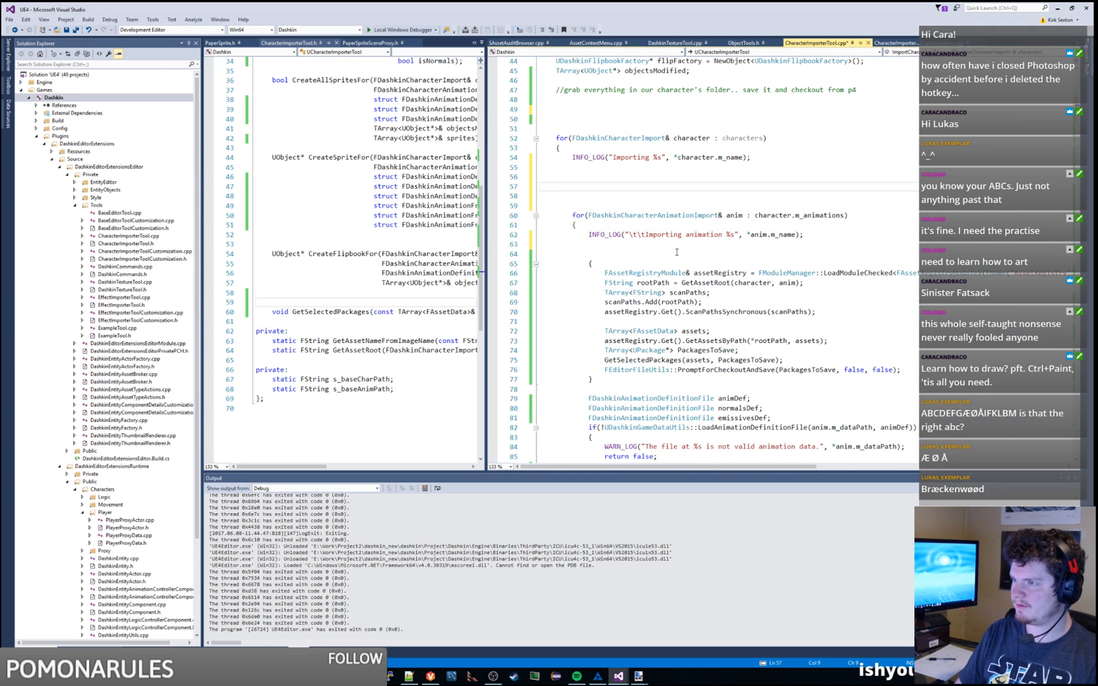
pyautogui.hotkey('ctrl', 'v')
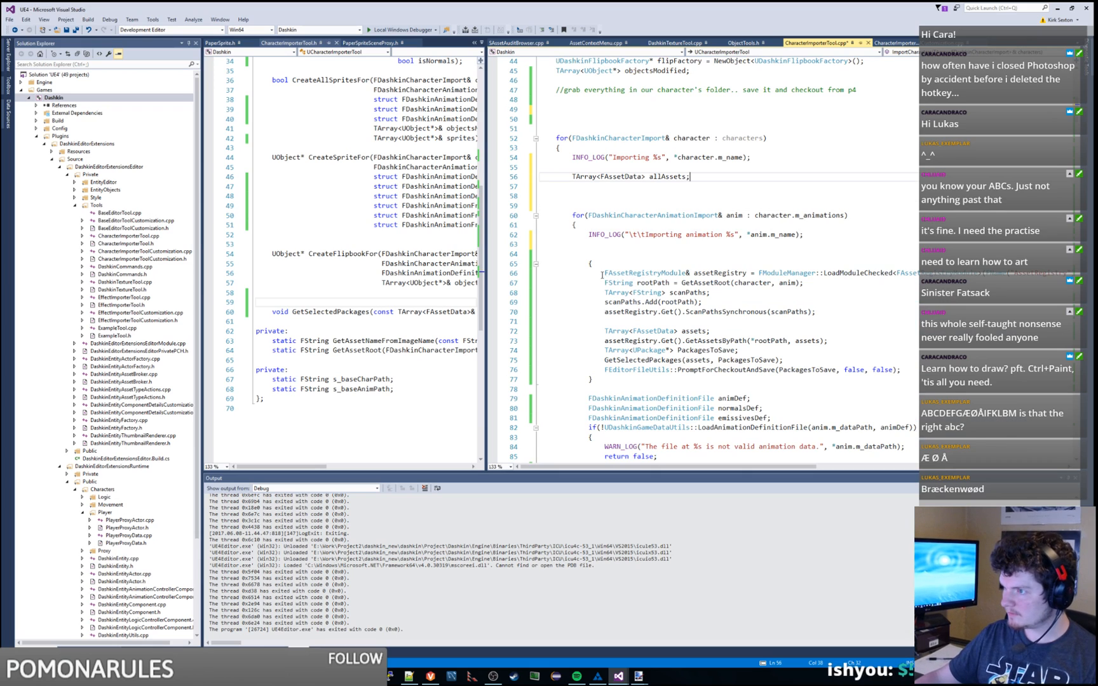
# Step: Check the asset registry setup lines and open a new line below allAssets
pyautogui.moveTo(604, 273); pyautogui.dragTo(824, 313)
pyautogui.click(832, 314)
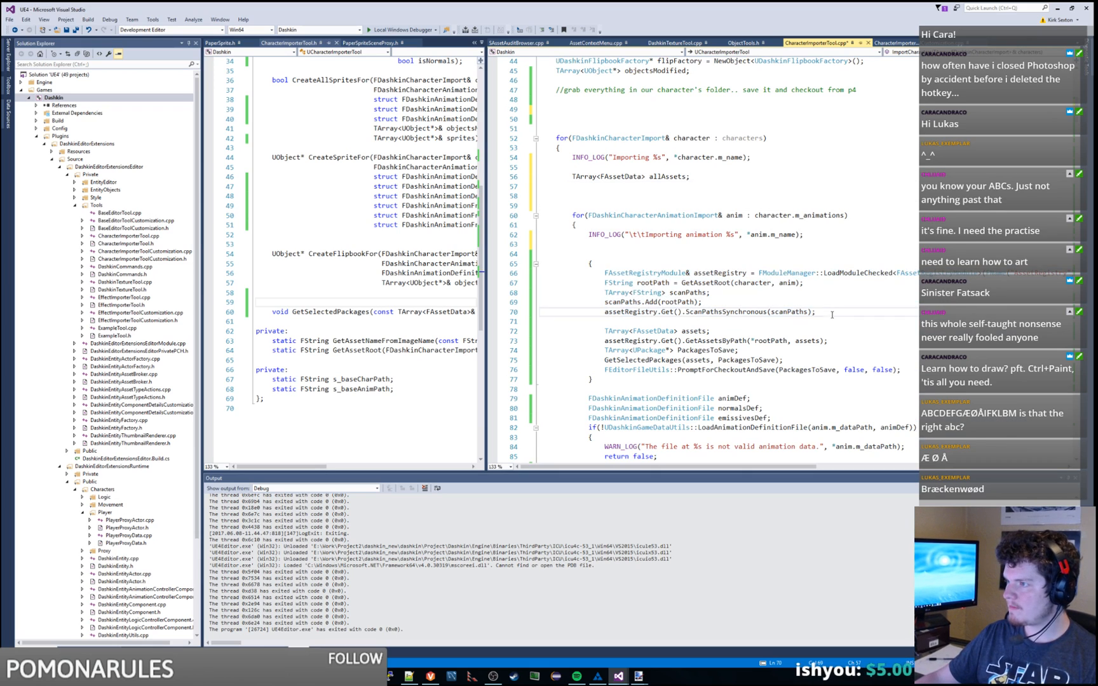
pyautogui.click(698, 176)
pyautogui.press('Return')
# Step: Write a new for loop reusing the animation loop's range, with an empty body
pyautogui.write('for(')
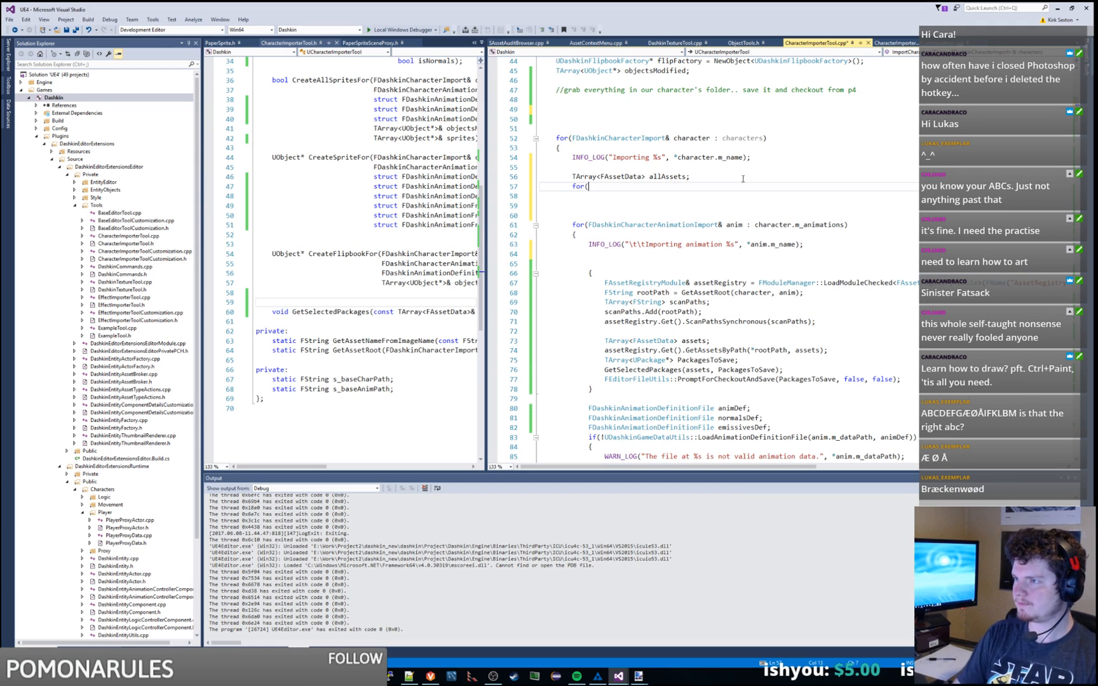
pyautogui.click(588, 224)
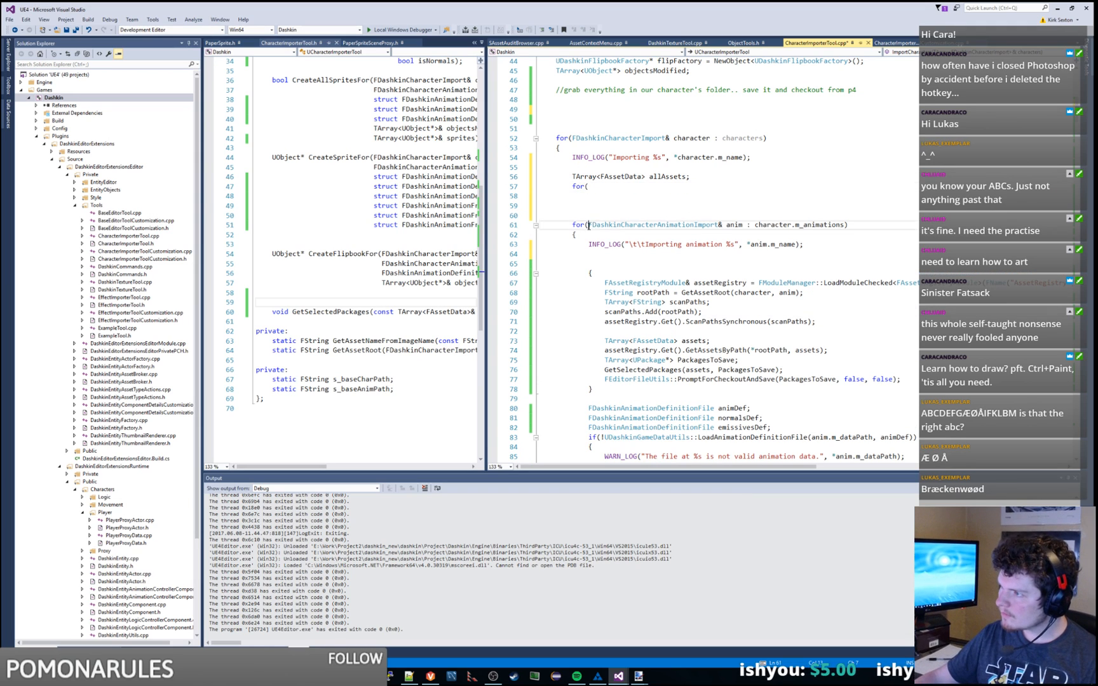
pyautogui.keyDown('shift'); pyautogui.click(866, 224); pyautogui.keyUp('shift')
pyautogui.click(661, 181)
pyautogui.click(662, 189)
pyautogui.hotkey('ctrl', 'v')
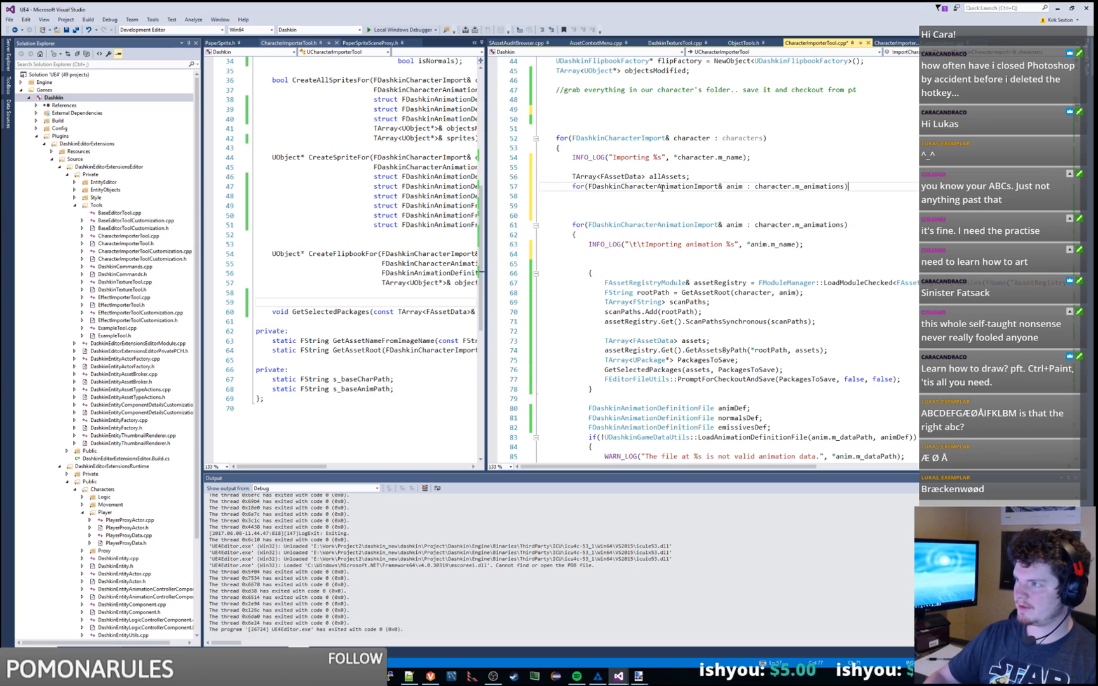
pyautogui.press('Return')
pyautogui.write('{')
pyautogui.press('Return')
pyautogui.write('}')
# Step: Move the FAssetRegistryModule line up to just after the contentBrowser line
pyautogui.scroll(-1, 711, 258)
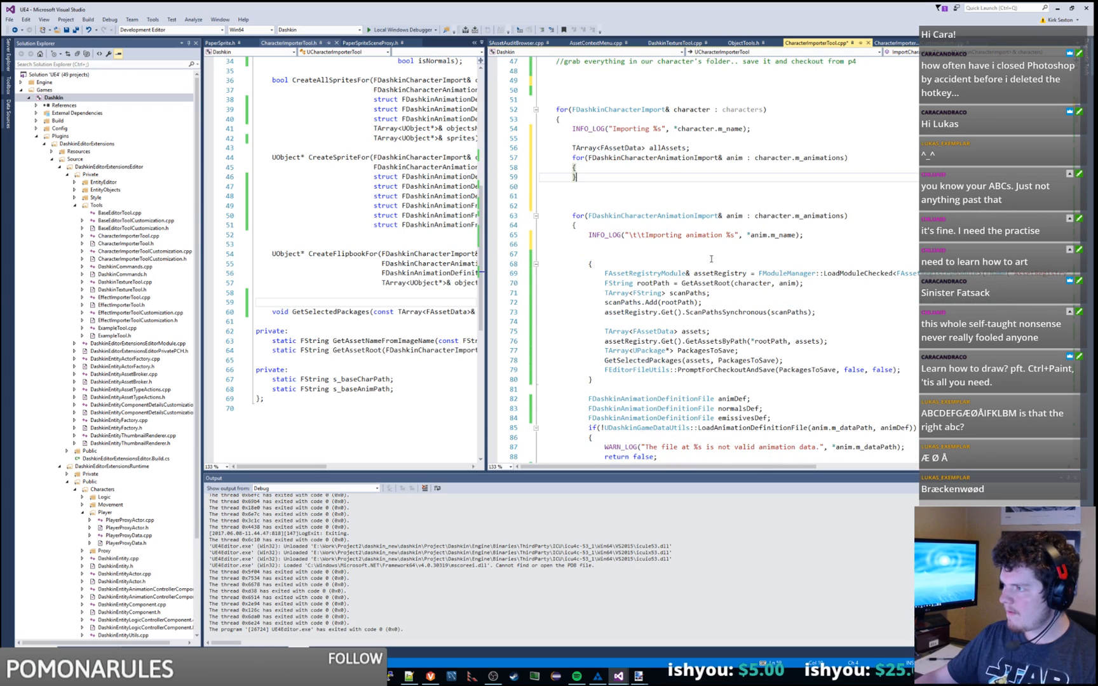
pyautogui.click(838, 274)
pyautogui.press('End')
pyautogui.hotkey('shift', 'Home')
pyautogui.hotkey('ctrl', 'x')
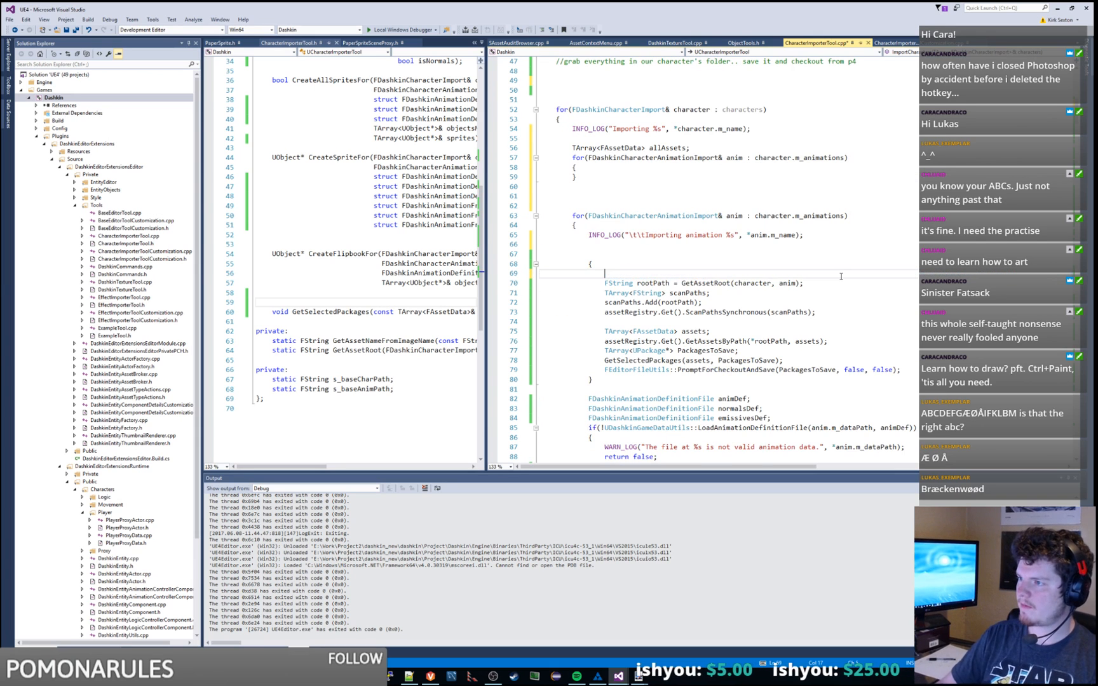
pyautogui.scroll(1, 816, 264)
pyautogui.scroll(4, 816, 264)
pyautogui.click(1034, 147)
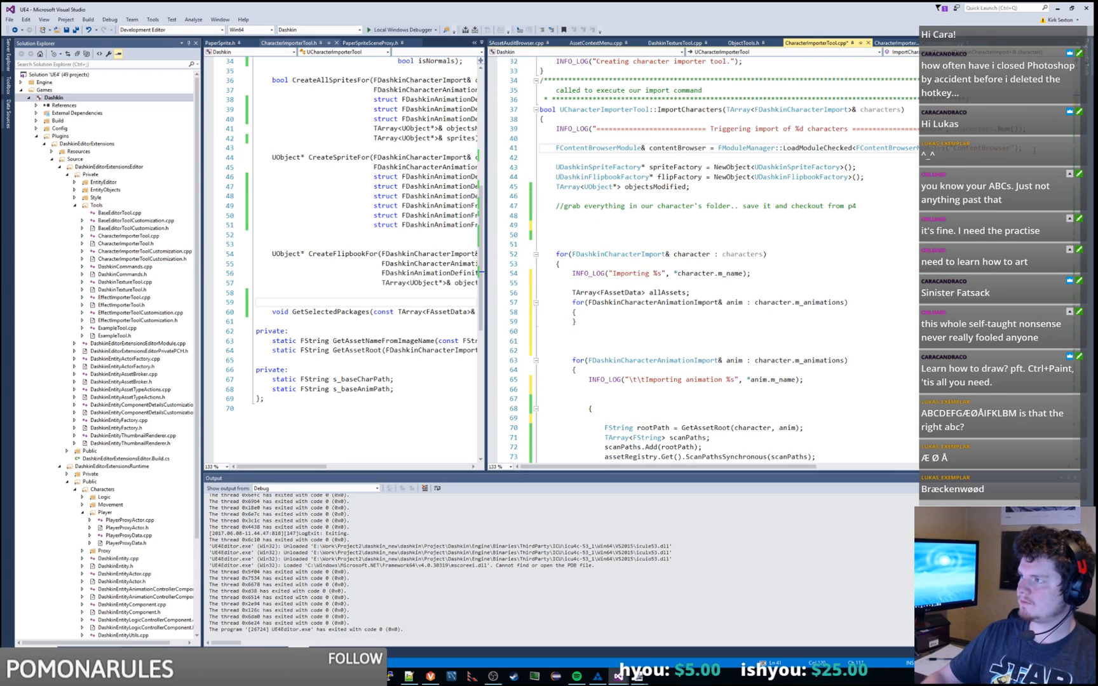
pyautogui.press('Return')
pyautogui.hotkey('ctrl', 'v')
# Step: Move the rootPath assignment from the animation block into the new loop
pyautogui.scroll(-3, 759, 334)
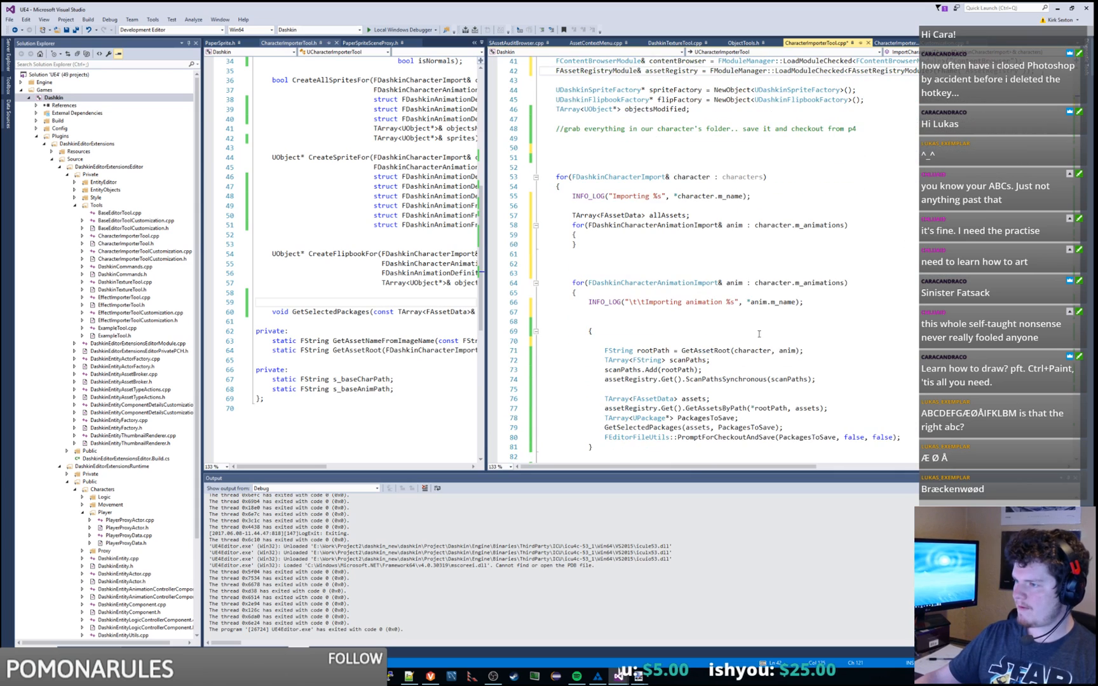
pyautogui.moveTo(606, 350); pyautogui.dragTo(804, 350)
pyautogui.hotkey('ctrl', 'x')
pyautogui.click(629, 235)
pyautogui.press('Return')
pyautogui.hotkey('ctrl', 'v')
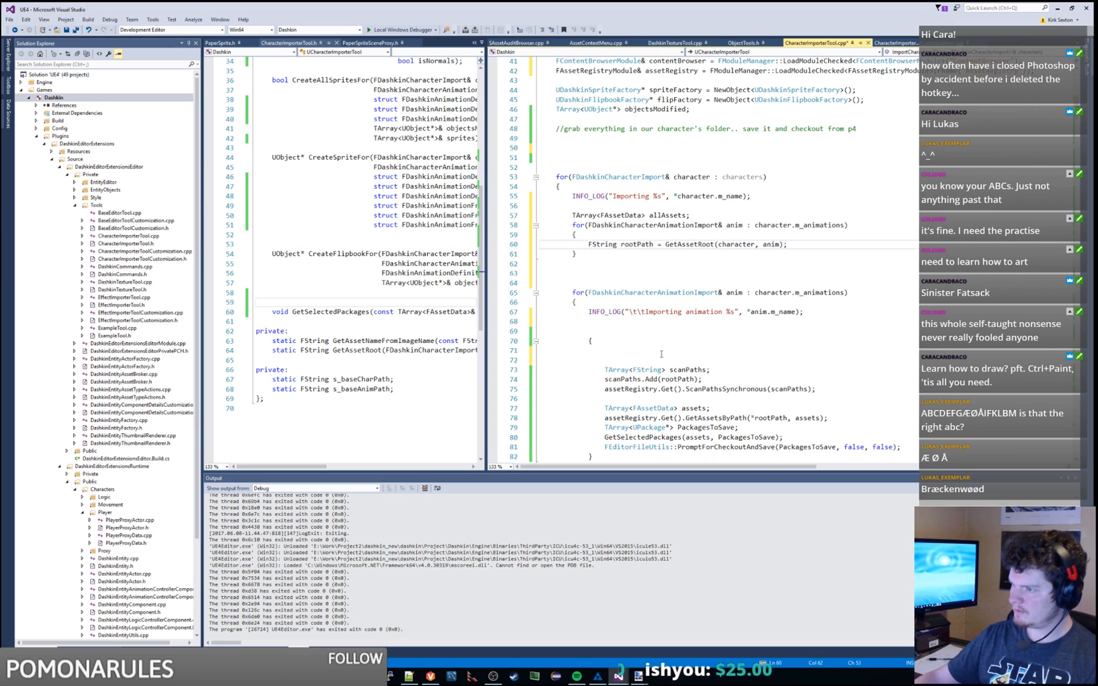
# Step: Place ScanPathsSynchronous after the new loop and the scanPaths declaration below allAssets, fixing indentation
pyautogui.moveTo(823, 389)
pyautogui.mouseDown()
pyautogui.moveTo(831, 364)
pyautogui.moveTo(832, 377)
pyautogui.mouseUp()
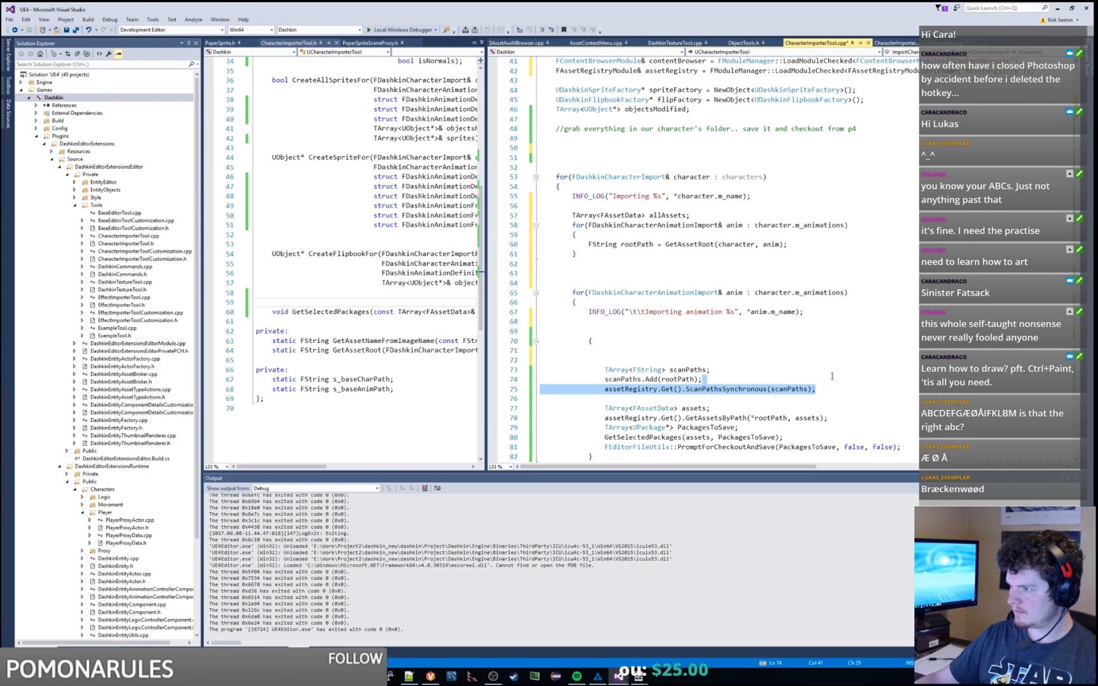
pyautogui.hotkey('ctrl', 'x')
pyautogui.click(615, 257)
pyautogui.hotkey('ctrl', 'v')
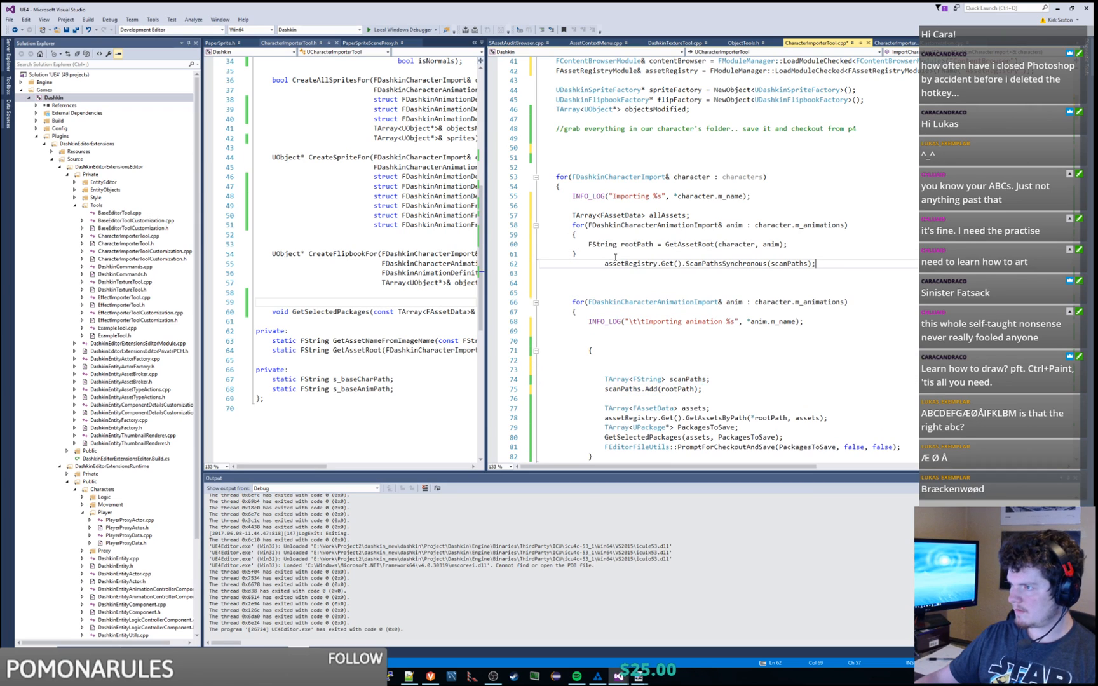
pyautogui.moveTo(710, 380); pyautogui.dragTo(540, 370)
pyautogui.hotkey('ctrl', 'x')
pyautogui.click(699, 216)
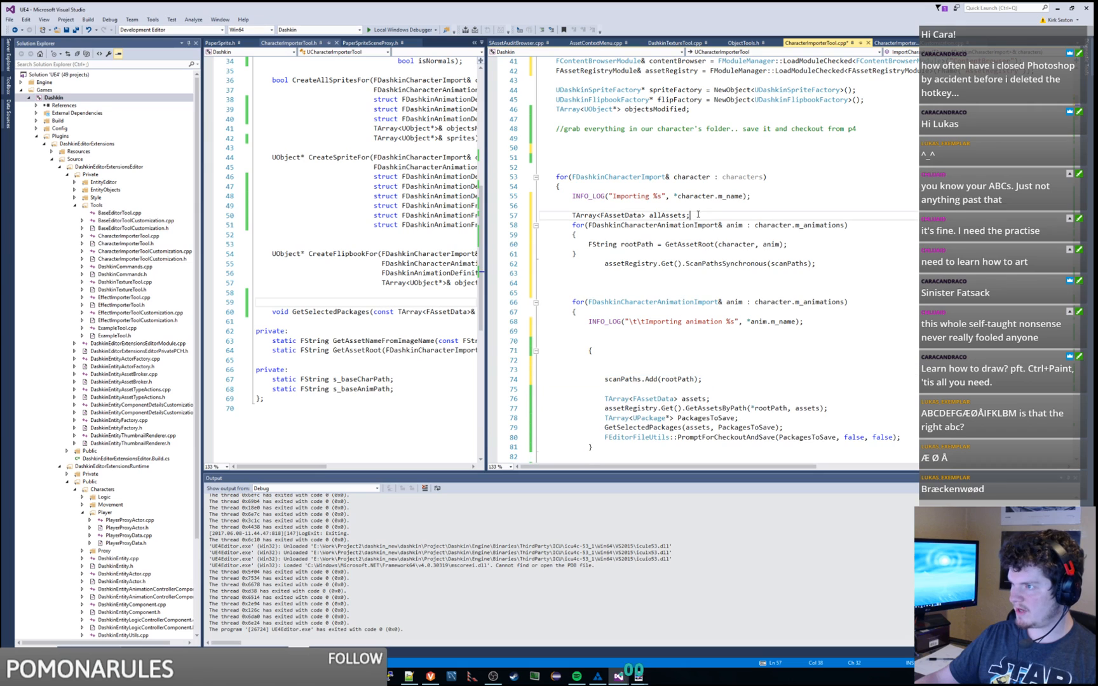
pyautogui.hotkey('ctrl', 'v')
pyautogui.click(604, 226)
pyautogui.press('BackSpace')
pyautogui.press('BackSpace')
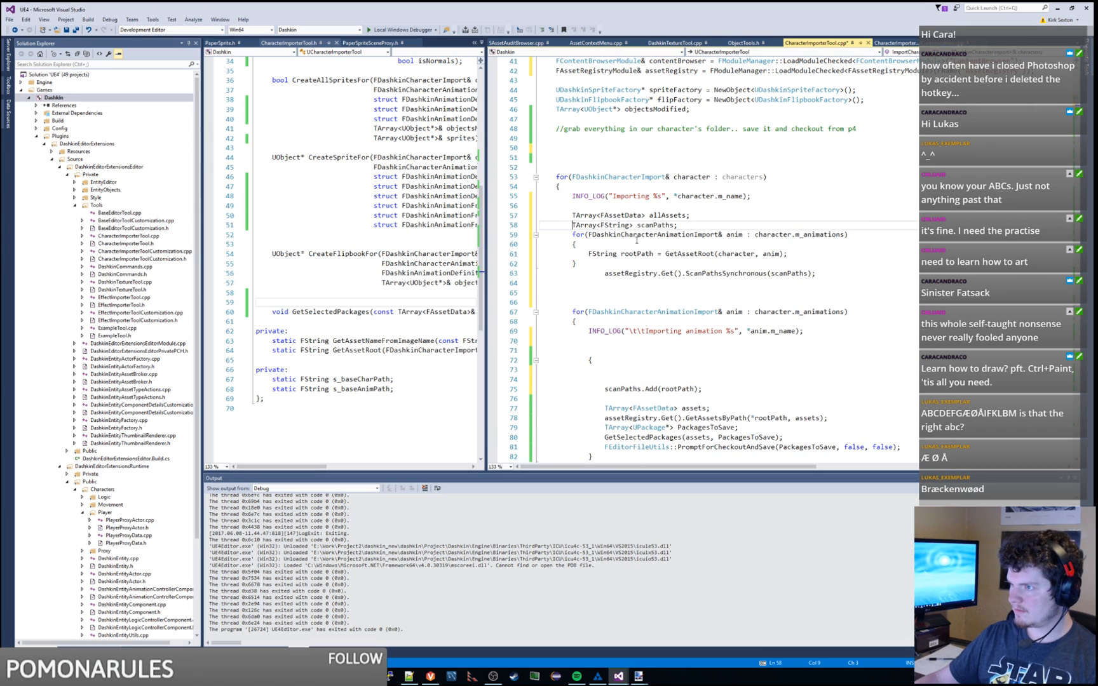
pyautogui.click(604, 273)
pyautogui.press('BackSpace')
pyautogui.press('BackSpace')
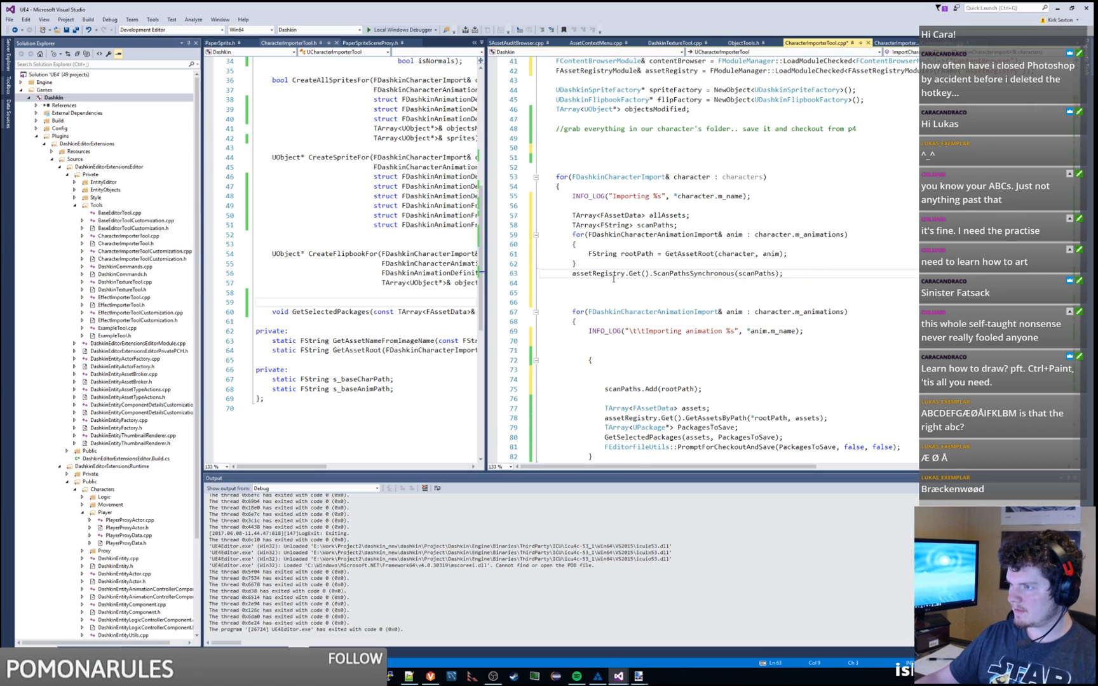
# Step: Move the PackagesToSave, GetSelectedPackages and checkout lines after the scan call and unindent them
pyautogui.scroll(-1, 710, 276)
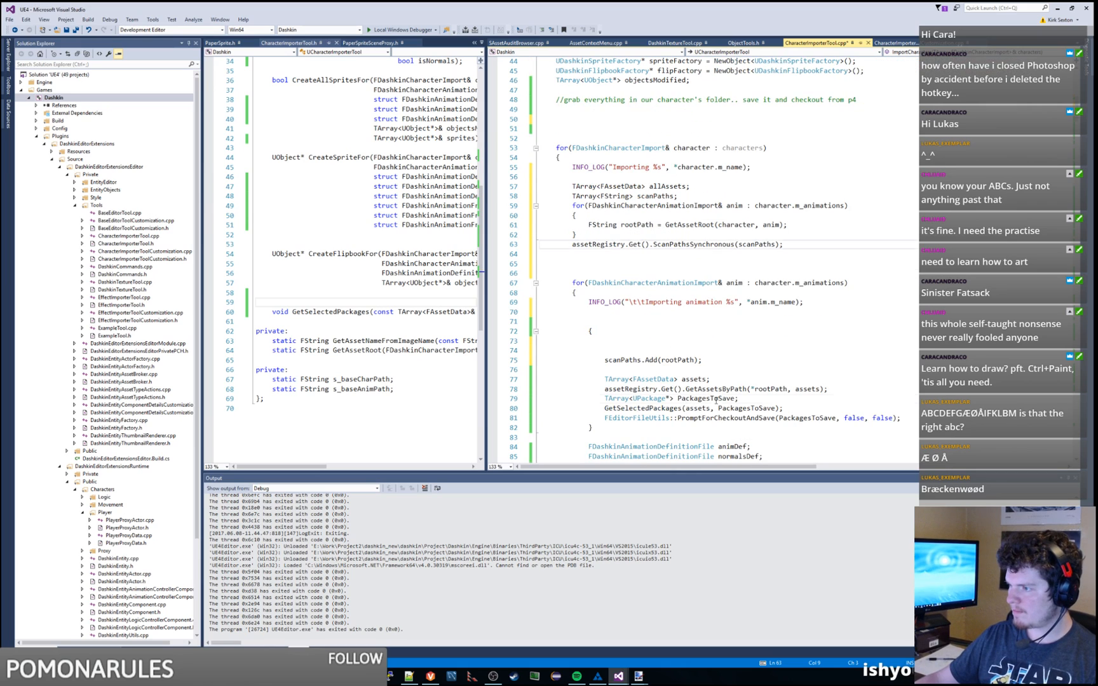
pyautogui.doubleClick(712, 399)
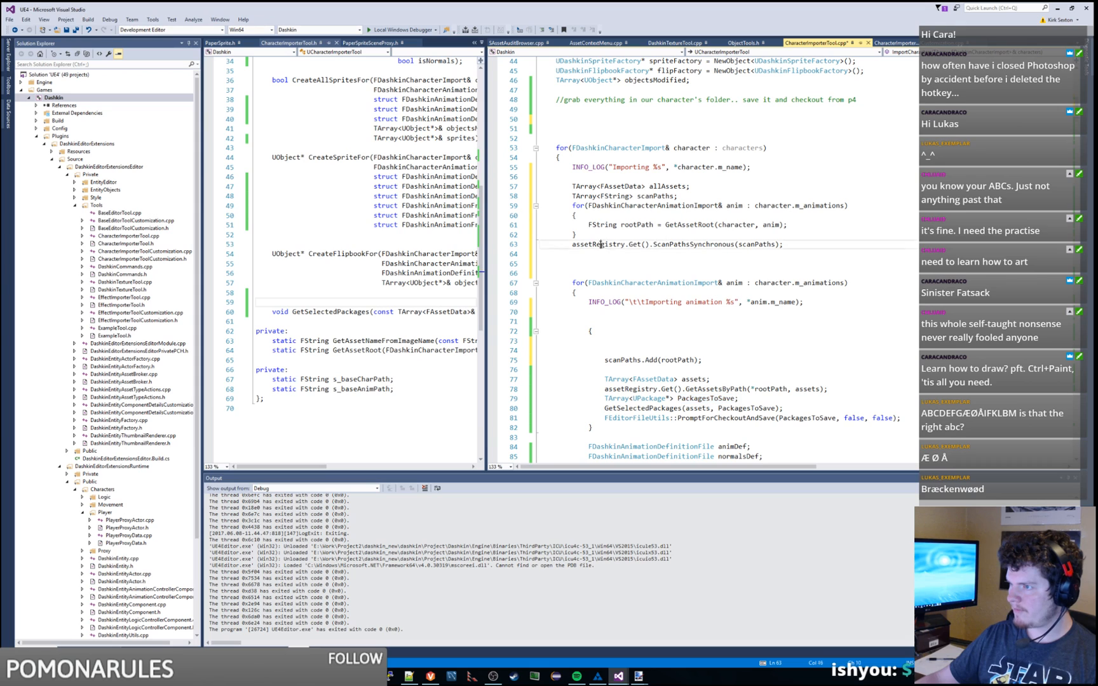
pyautogui.doubleClick(597, 244)
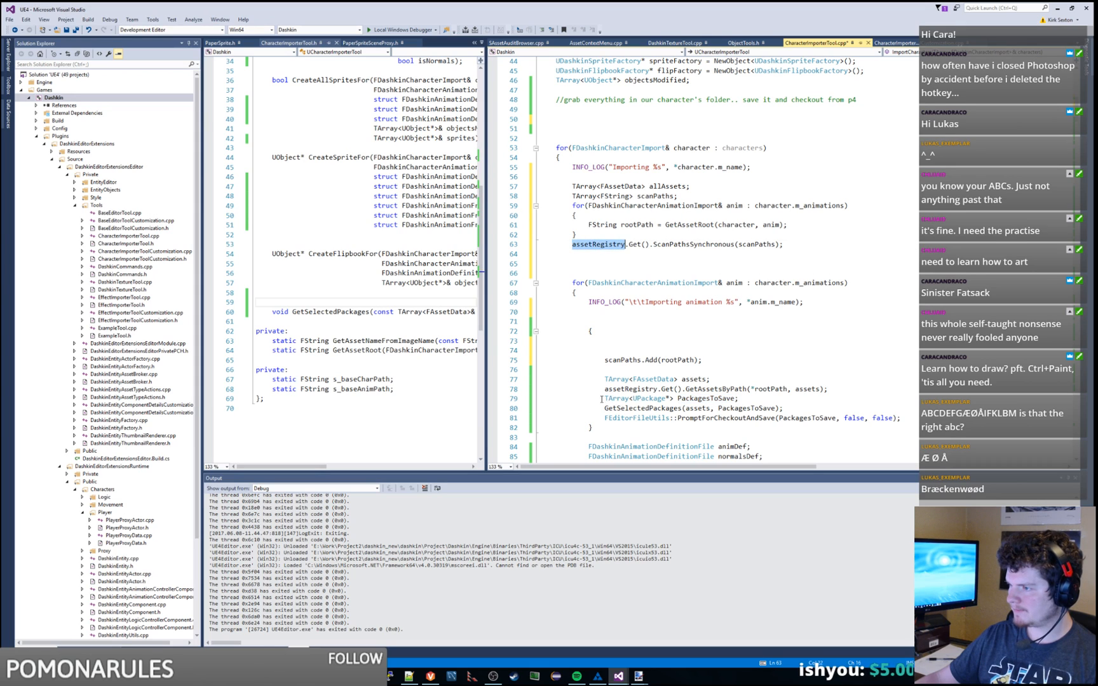
pyautogui.moveTo(601, 399); pyautogui.dragTo(901, 420)
pyautogui.press('Delete')
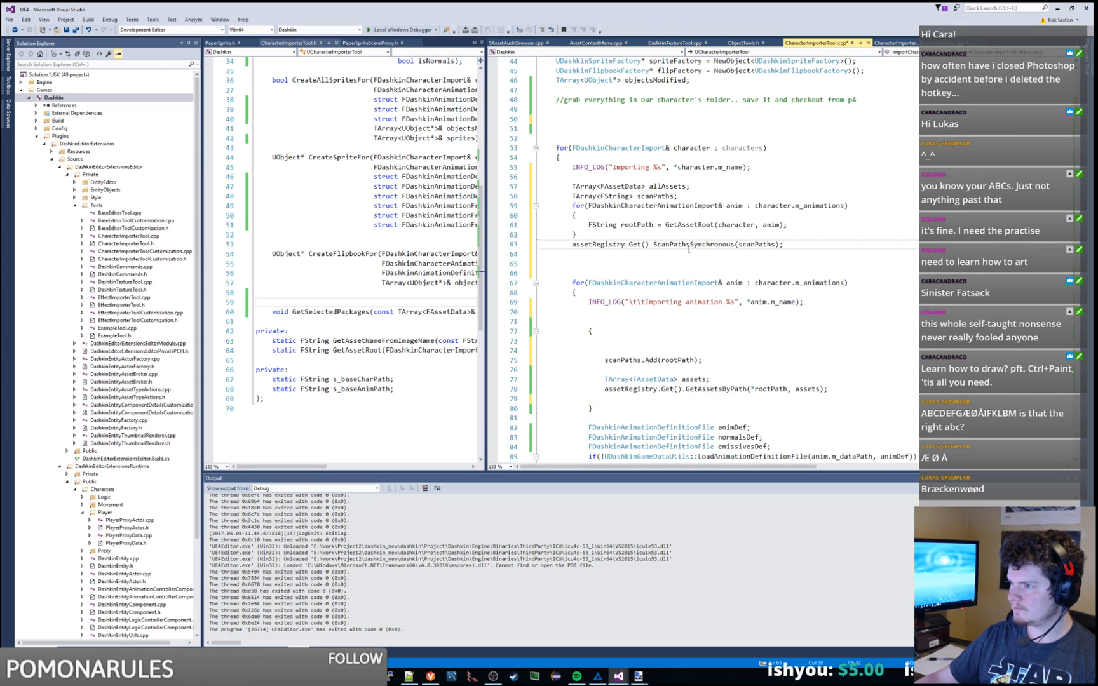
pyautogui.click(815, 242)
pyautogui.hotkey('ctrl', 'v')
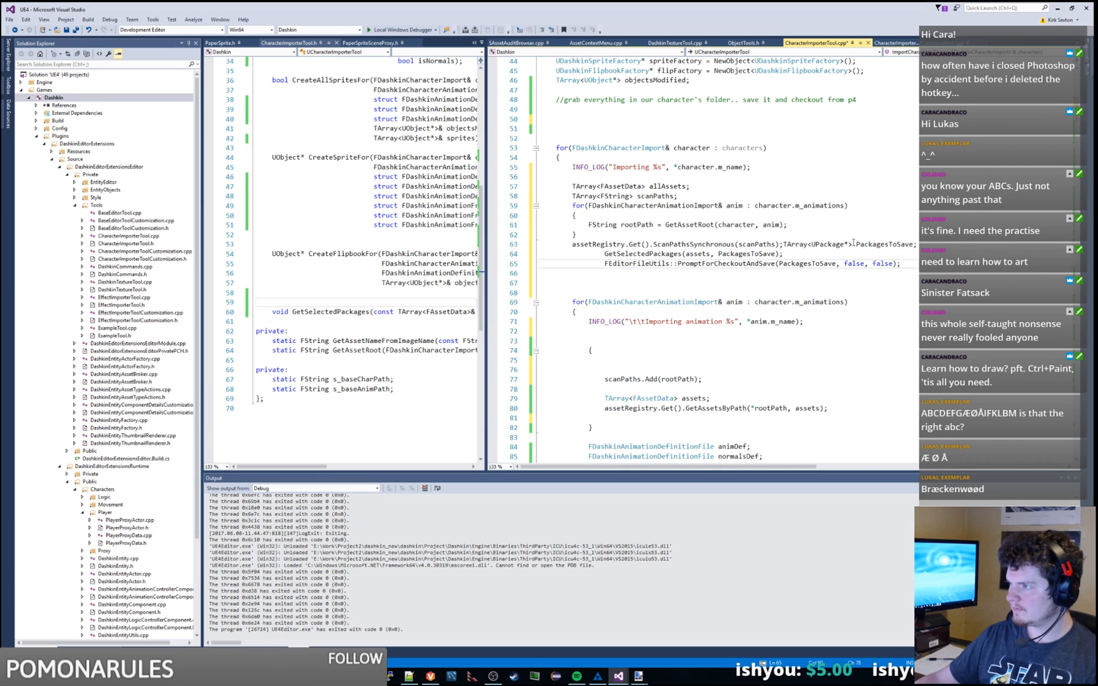
pyautogui.click(784, 244)
pyautogui.press('Return')
pyautogui.moveTo(605, 263); pyautogui.dragTo(624, 275)
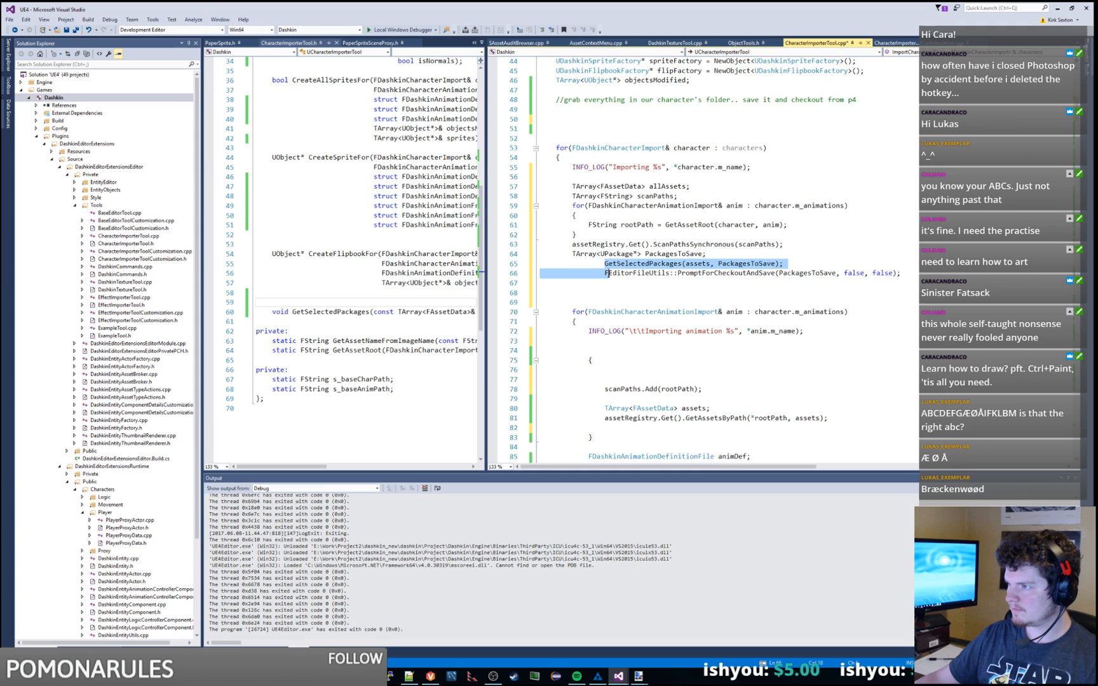
pyautogui.hotkey('shift', 'Tab')
pyautogui.hotkey('shift', 'Tab')
pyautogui.click(624, 283)
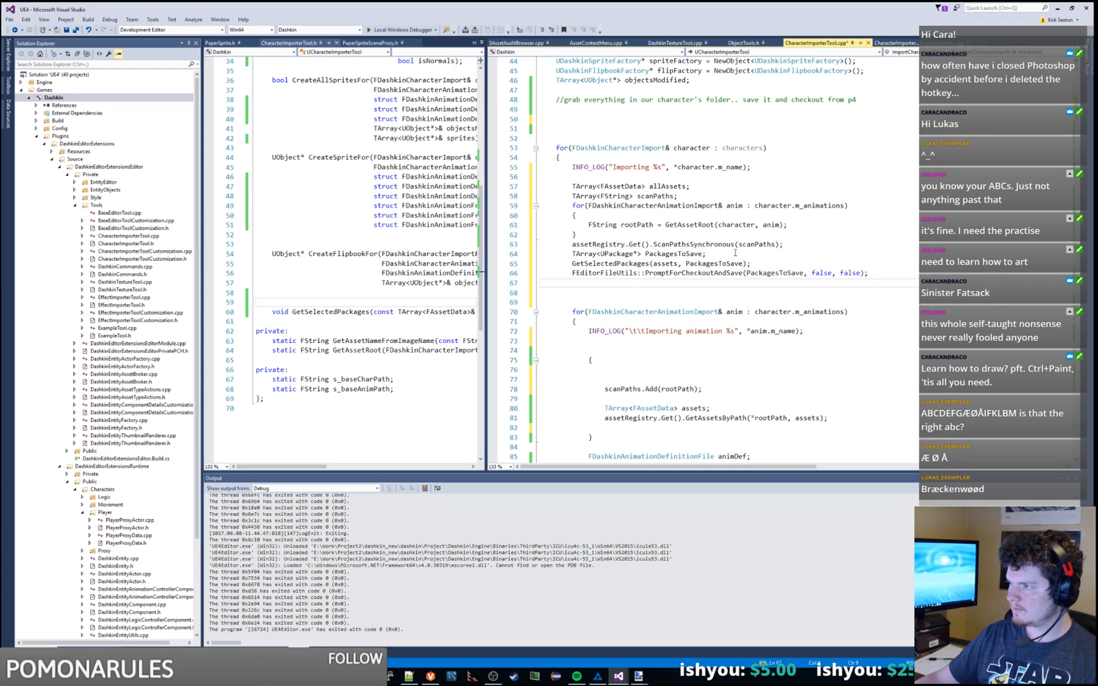
# Step: Move the scanPaths.Add line into the new loop under the rootPath assignment
pyautogui.doubleClick(601, 244)
pyautogui.scroll(-2, 649, 382)
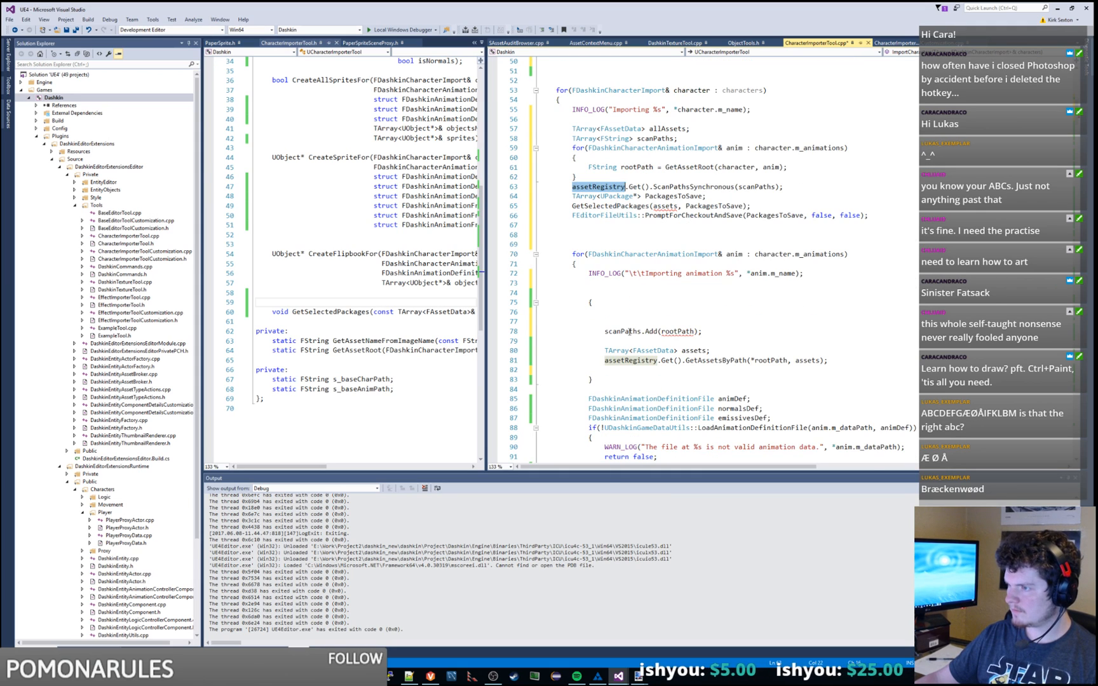
pyautogui.doubleClick(629, 332)
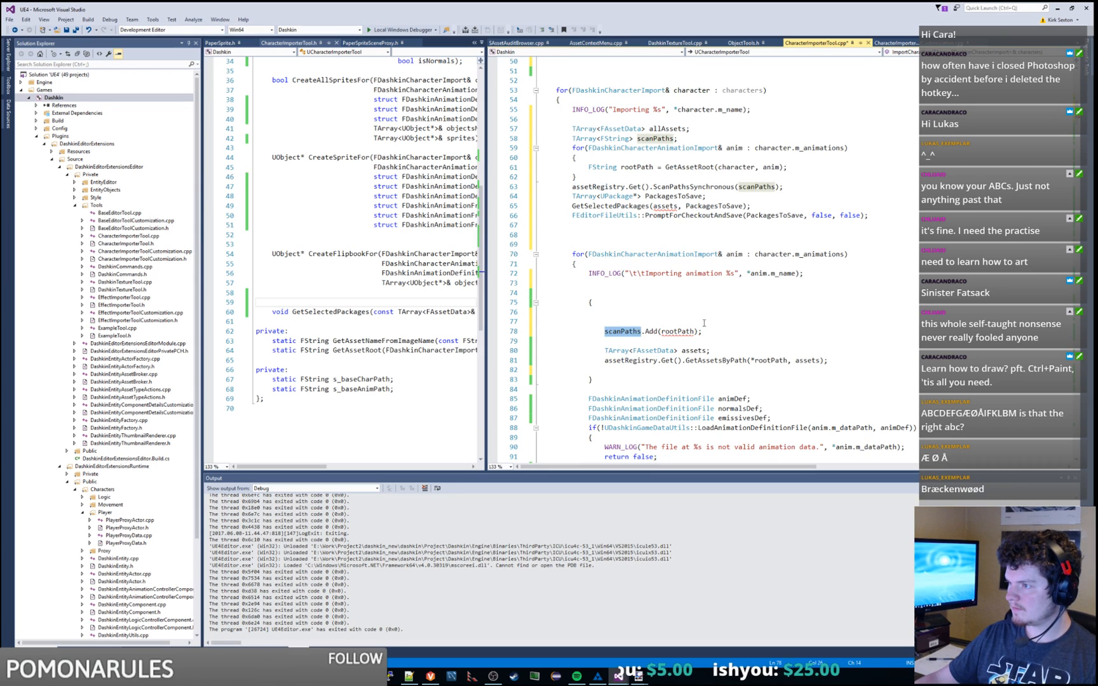
pyautogui.moveTo(704, 323); pyautogui.dragTo(704, 332)
pyautogui.hotkey('ctrl', 'x')
pyautogui.click(795, 168)
pyautogui.hotkey('ctrl', 'v')
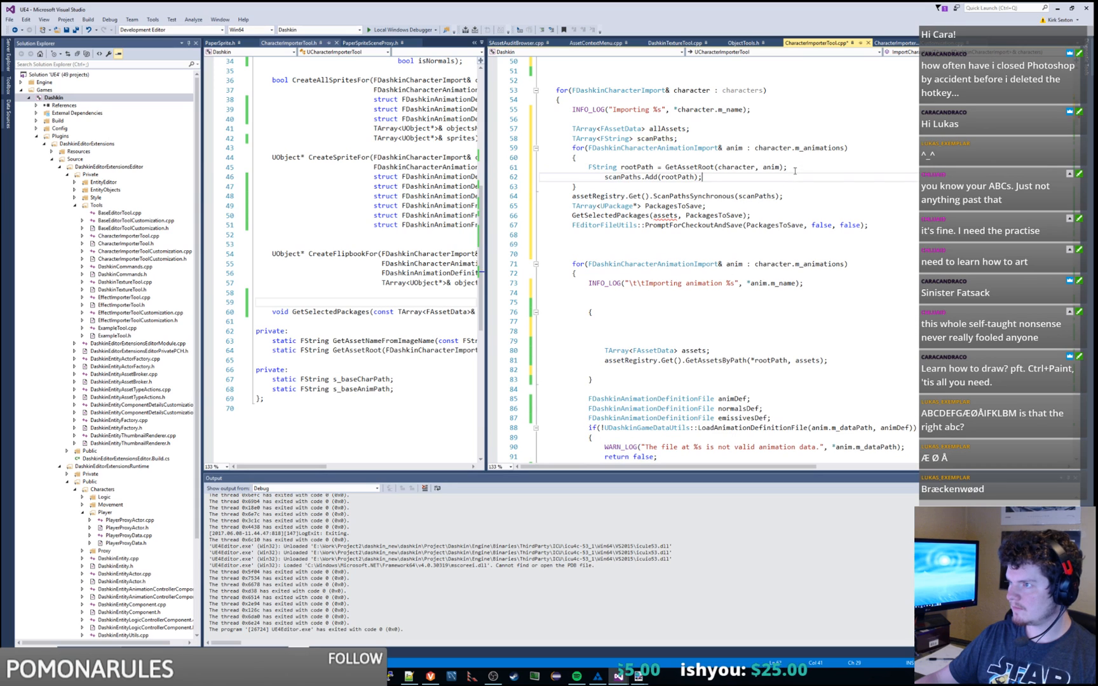
pyautogui.press('BackSpace')
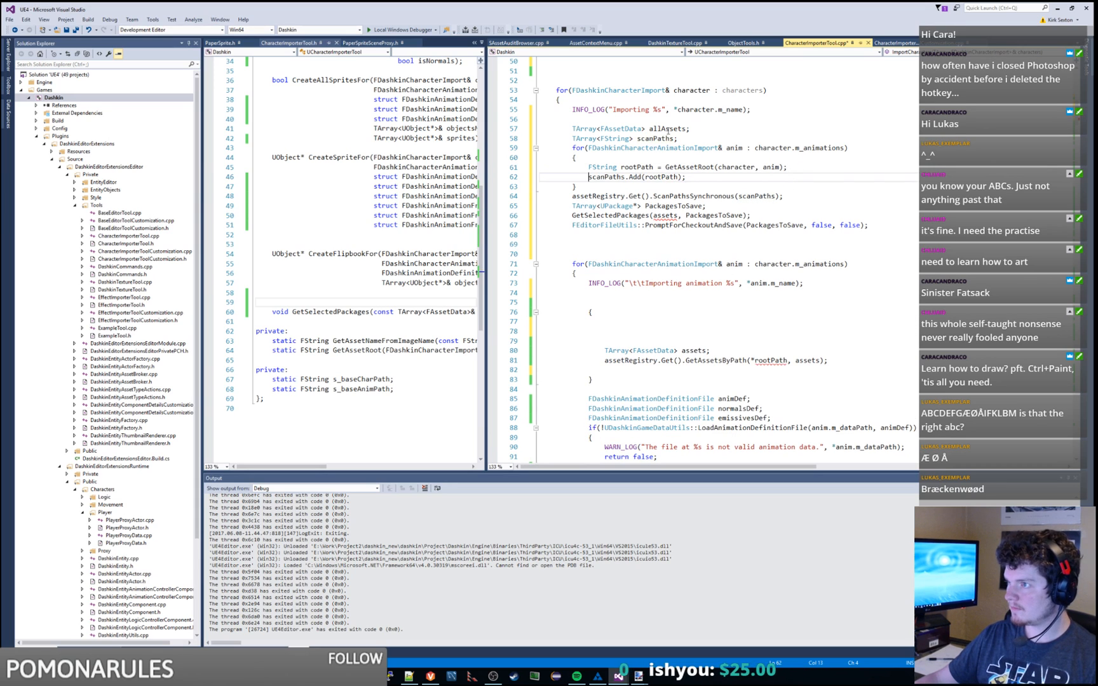
# Step: Pass allAssets instead of assets to GetSelectedPackages
pyautogui.doubleClick(669, 130)
pyautogui.hotkey('ctrl', 'c')
pyautogui.doubleClick(665, 216)
pyautogui.hotkey('ctrl', 'v')
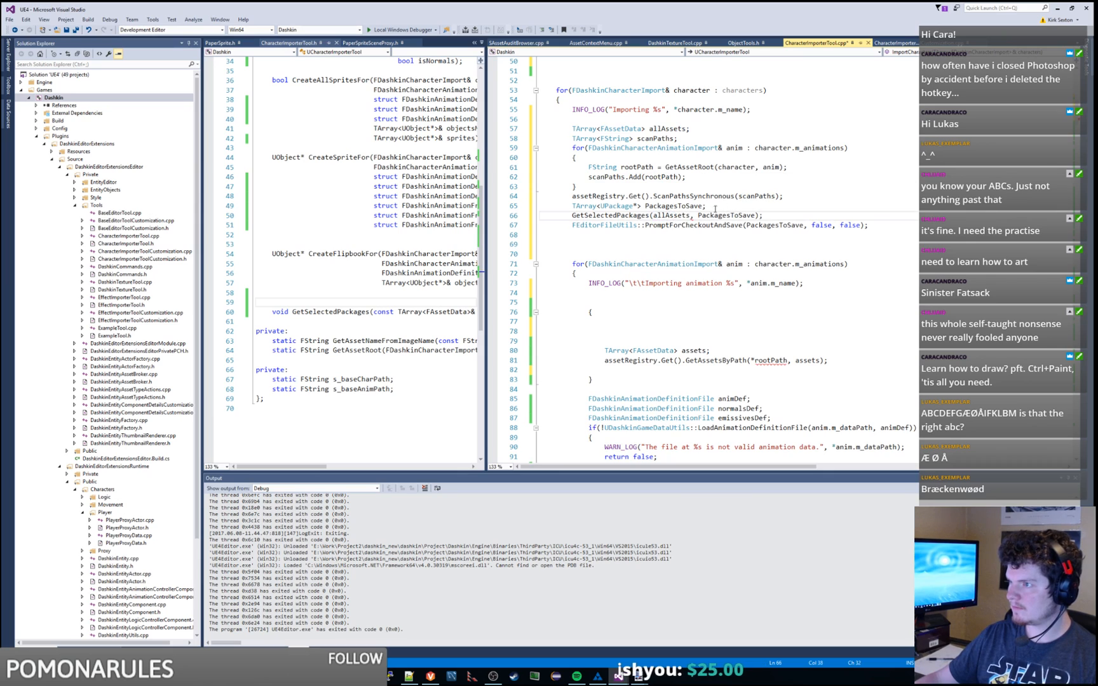
pyautogui.click(726, 220)
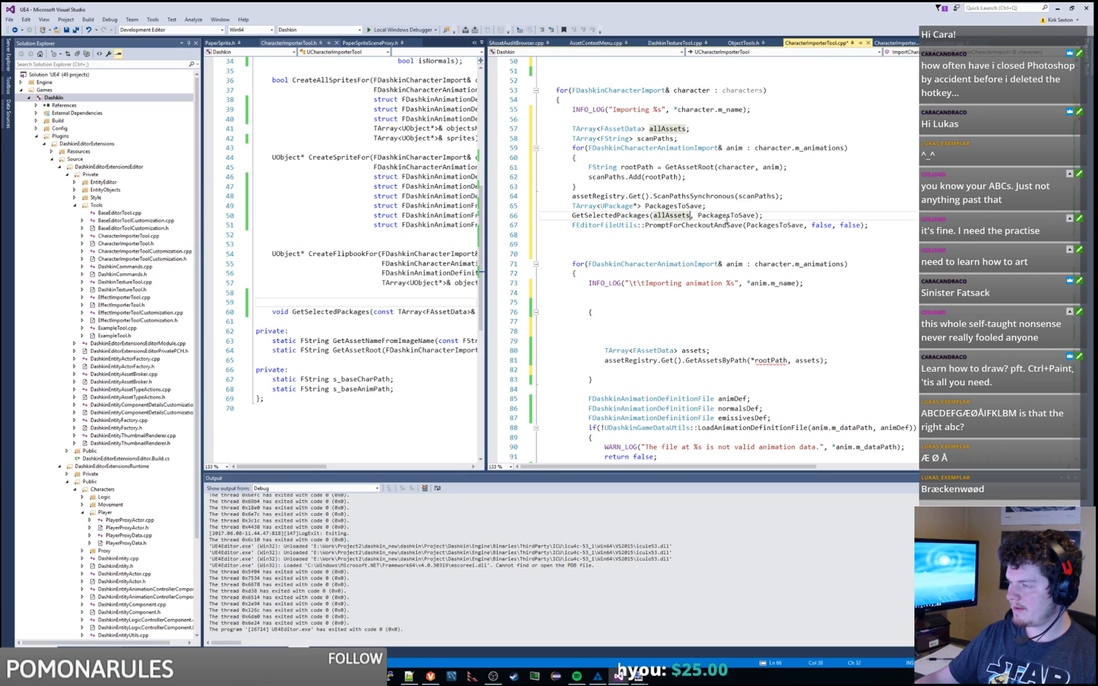
# Step: Move the GetAssetsByPath call into the new loop under scanPaths.Add
pyautogui.doubleClick(647, 361)
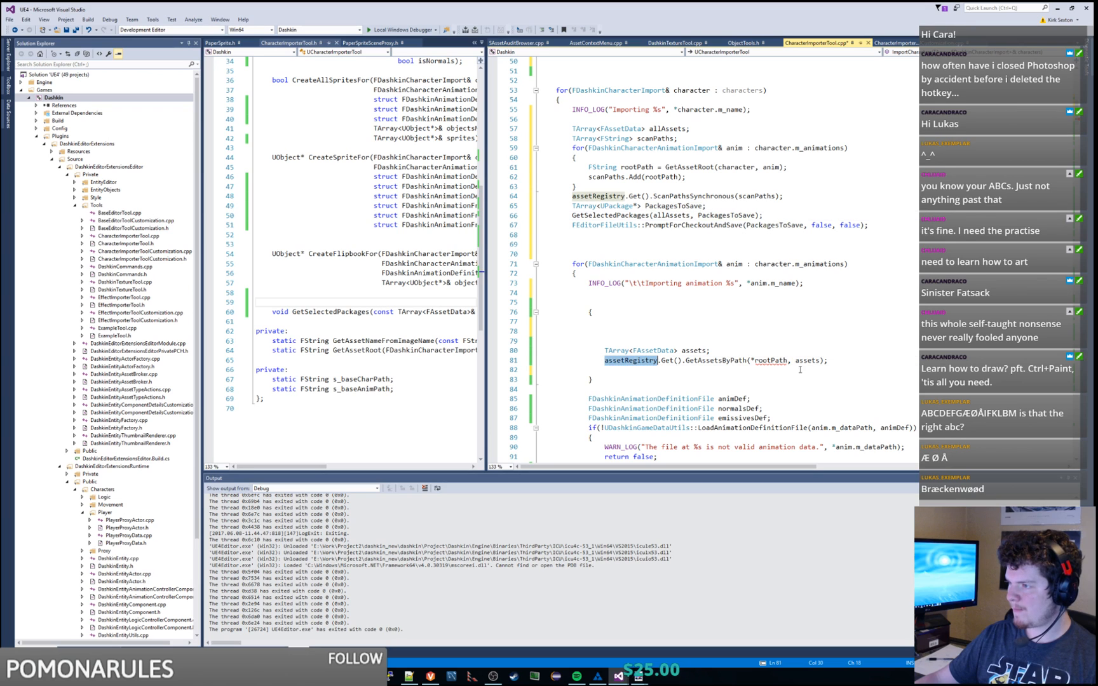
pyautogui.moveTo(853, 361); pyautogui.dragTo(853, 355)
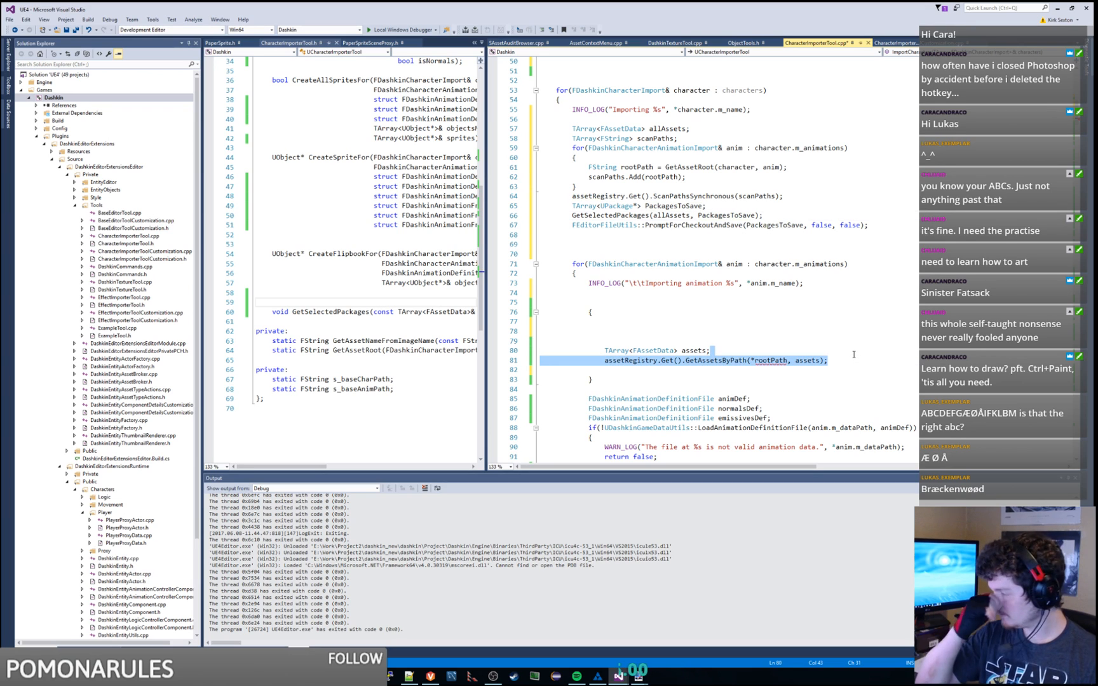
pyautogui.hotkey('ctrl', 'x')
pyautogui.click(699, 177)
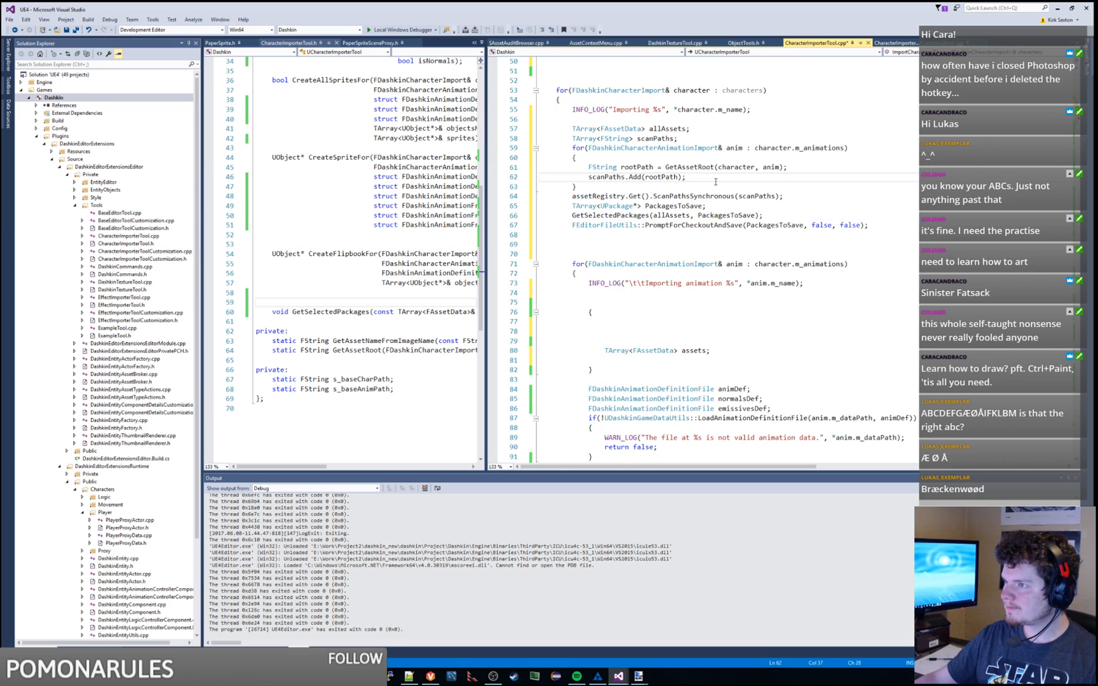
pyautogui.hotkey('ctrl', 'v')
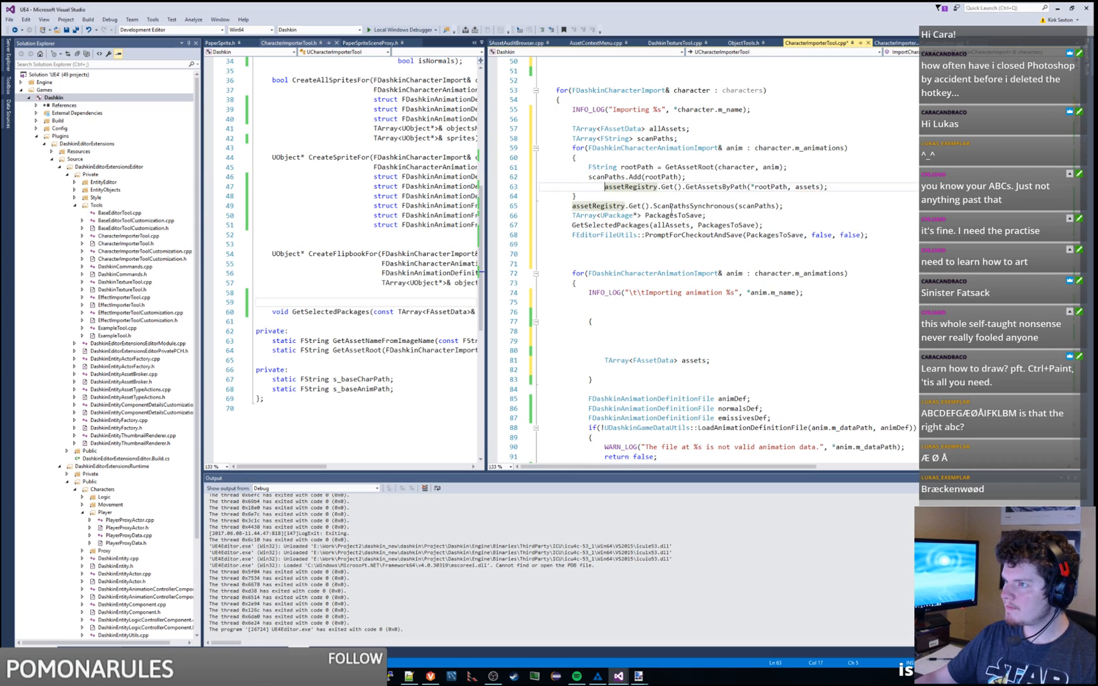
# Step: Delete the empty leftover assets block and save, triggering the read-only file warning
pyautogui.moveTo(593, 380); pyautogui.dragTo(623, 310)
pyautogui.press('Delete')
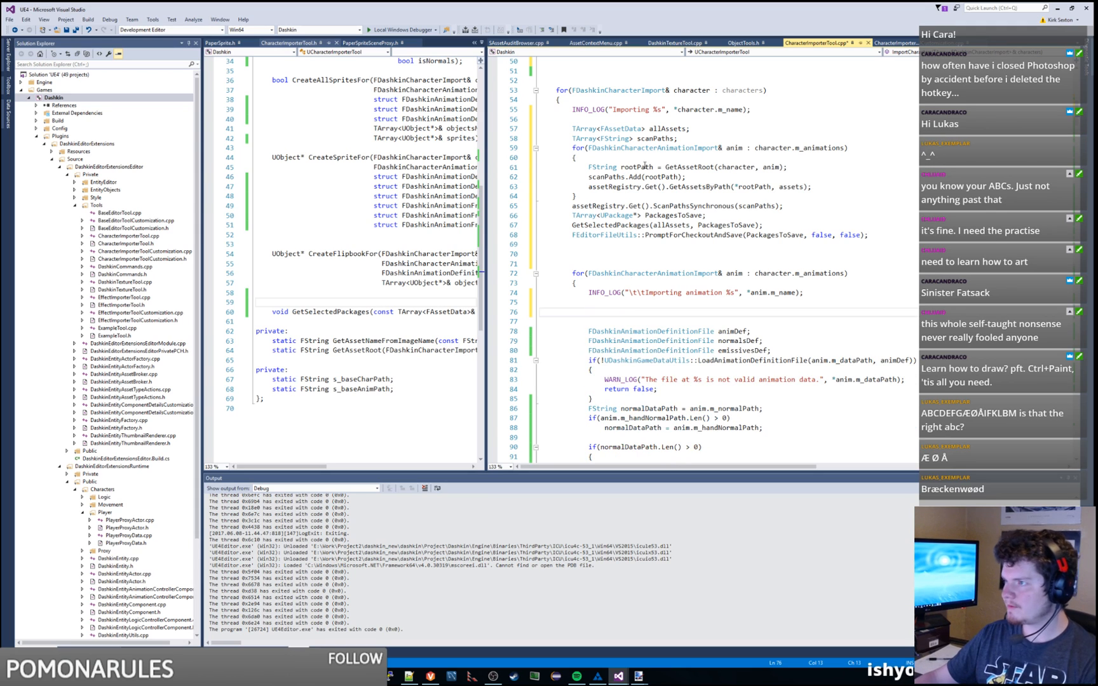
pyautogui.click(802, 187)
pyautogui.hotkey('ctrl', 's')
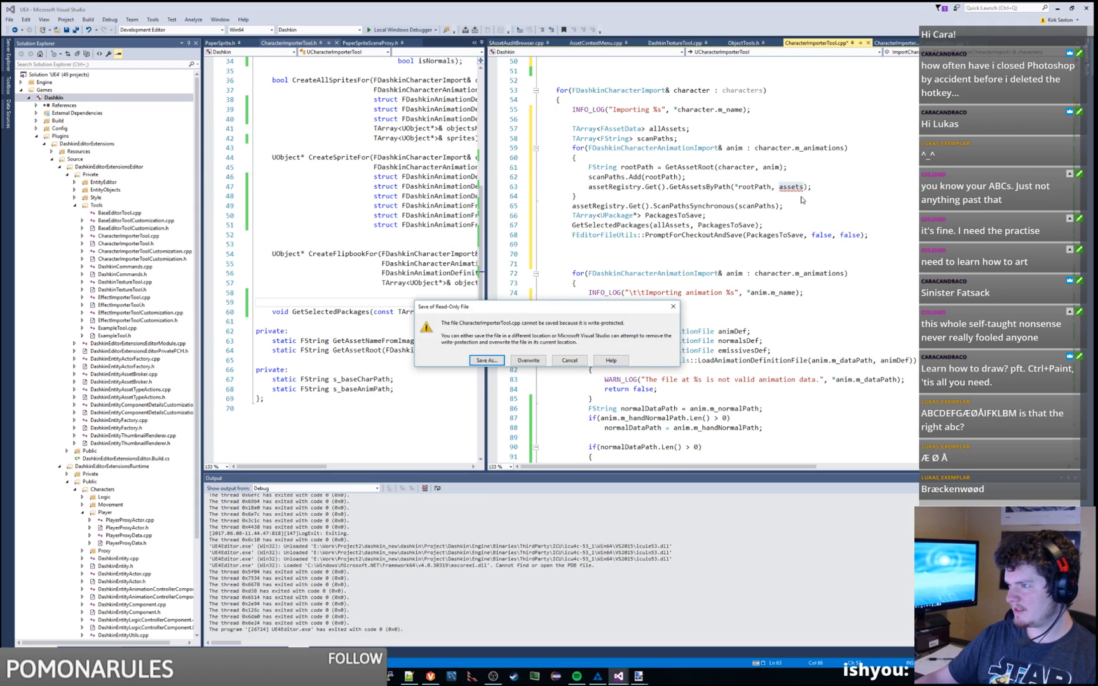
# Step: Cancel the read-only warning, open CharacterImporterTool.cpp's containing Tools folder and select its 17 files
pyautogui.click(588, 360)
pyautogui.rightClick(819, 44)
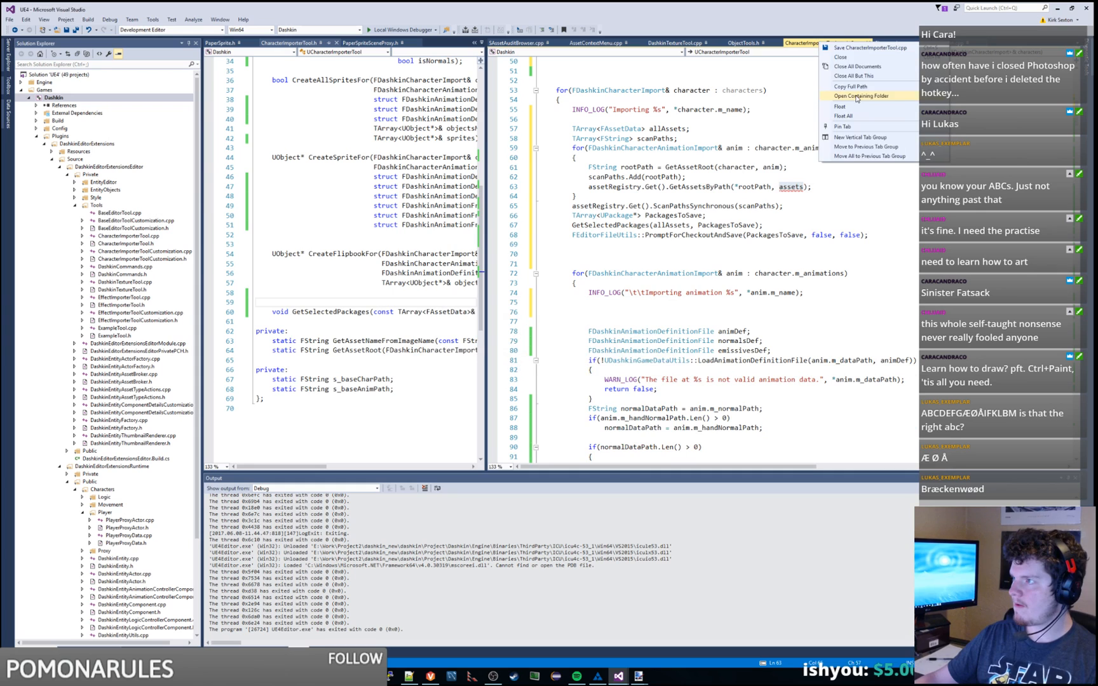
pyautogui.click(854, 101)
pyautogui.hotkey('ctrl', 'a')
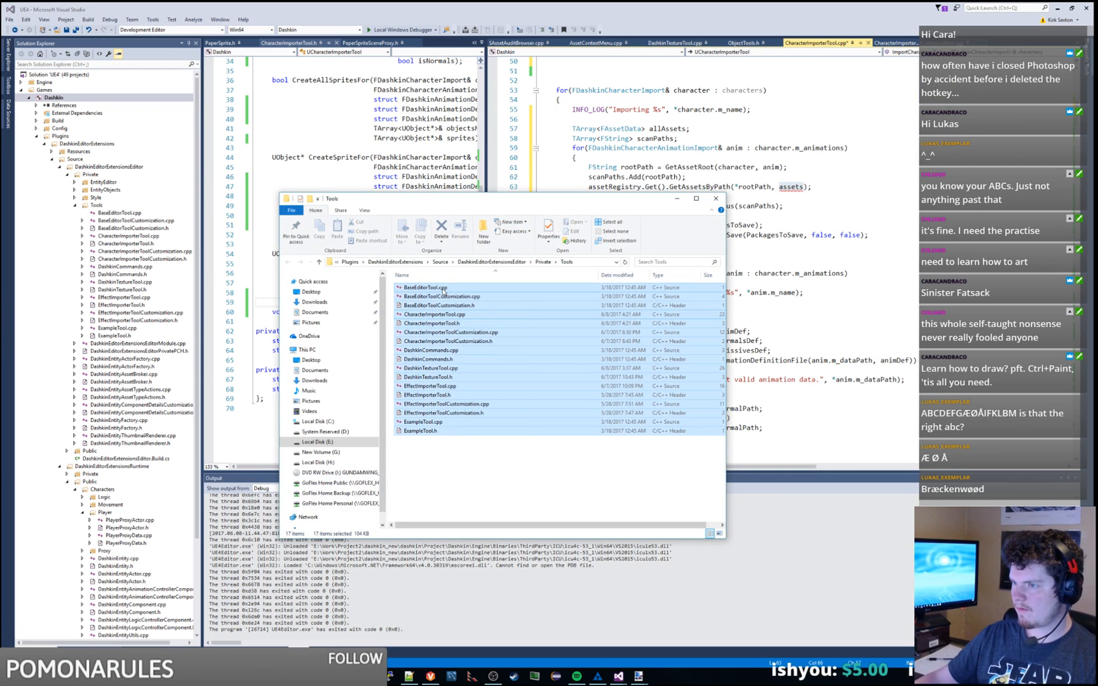
pyautogui.click(833, 237)
pyautogui.click(792, 186)
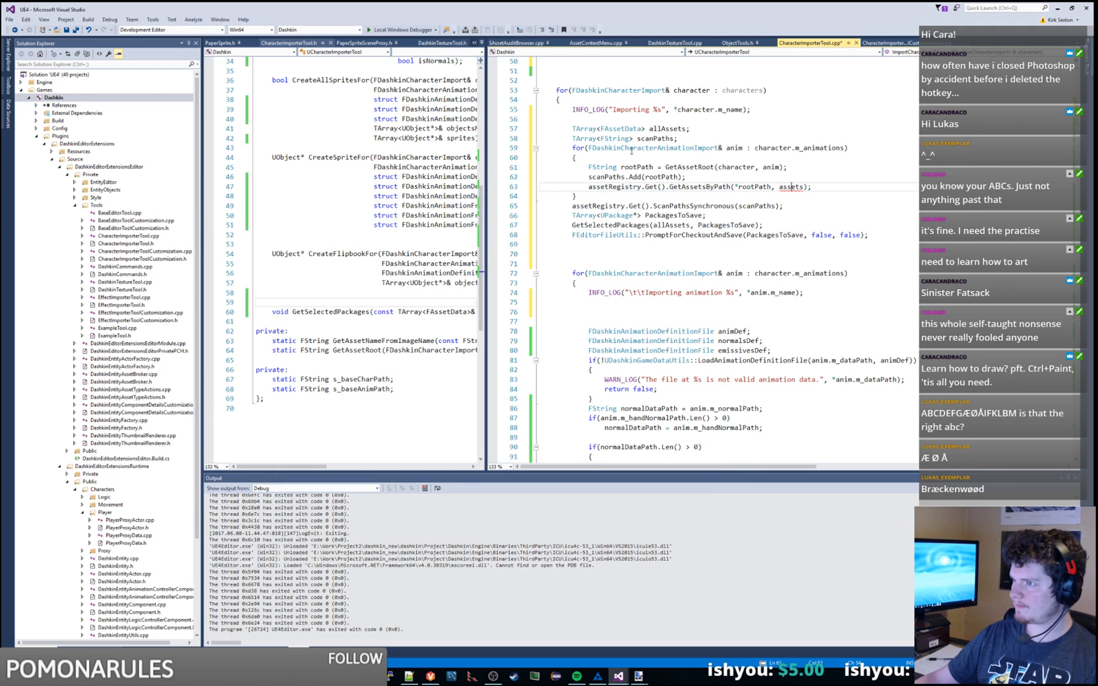
# Step: Rename the outer list to allAssets and declare TArray<FAssetData> assets inside the loop
pyautogui.doubleClick(791, 187)
pyautogui.write('allAssets')
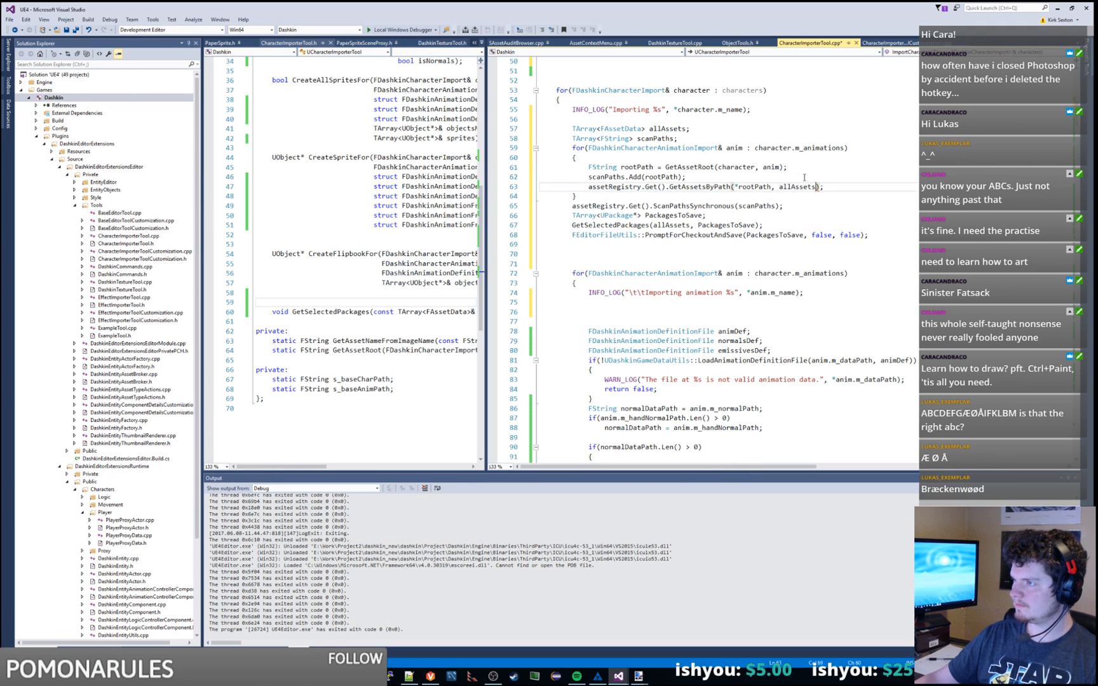
pyautogui.click(710, 177)
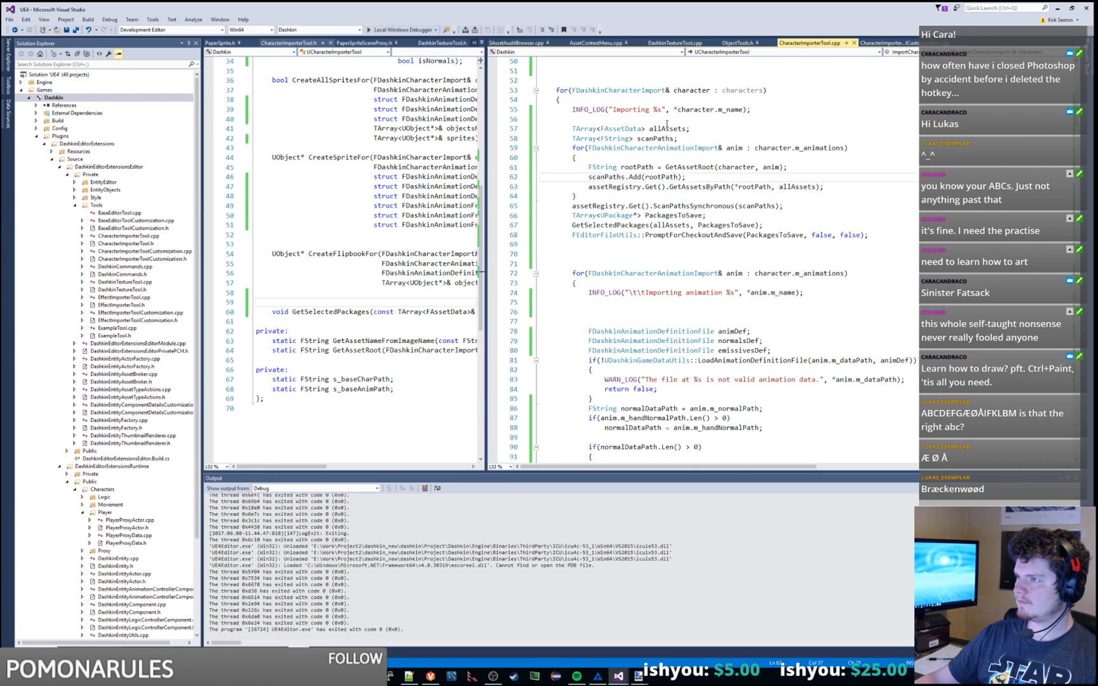
pyautogui.click(815, 166)
pyautogui.press('Return')
pyautogui.write('T')
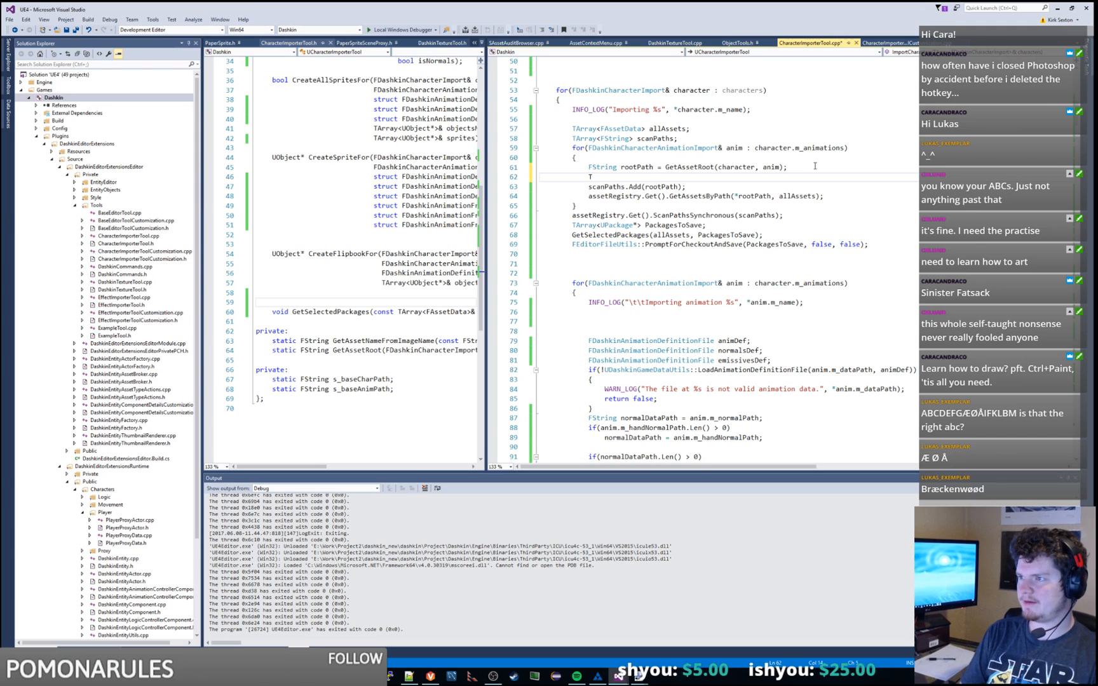
pyautogui.write('Array<')
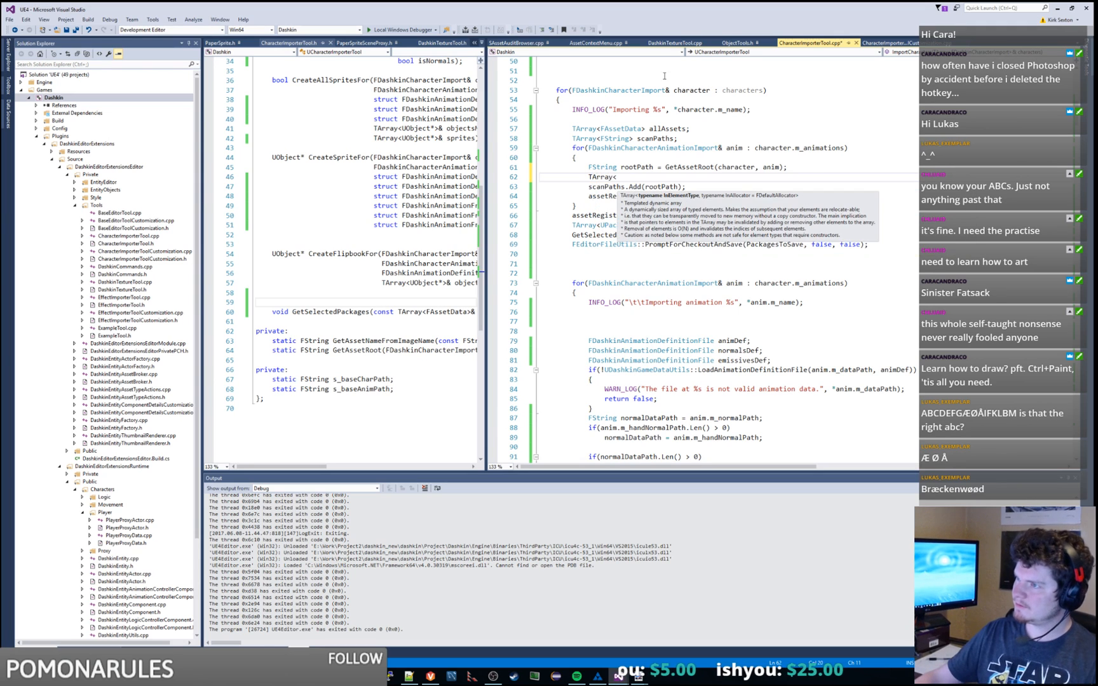
pyautogui.doubleClick(622, 128)
pyautogui.hotkey('ctrl', 'c')
pyautogui.click(634, 178)
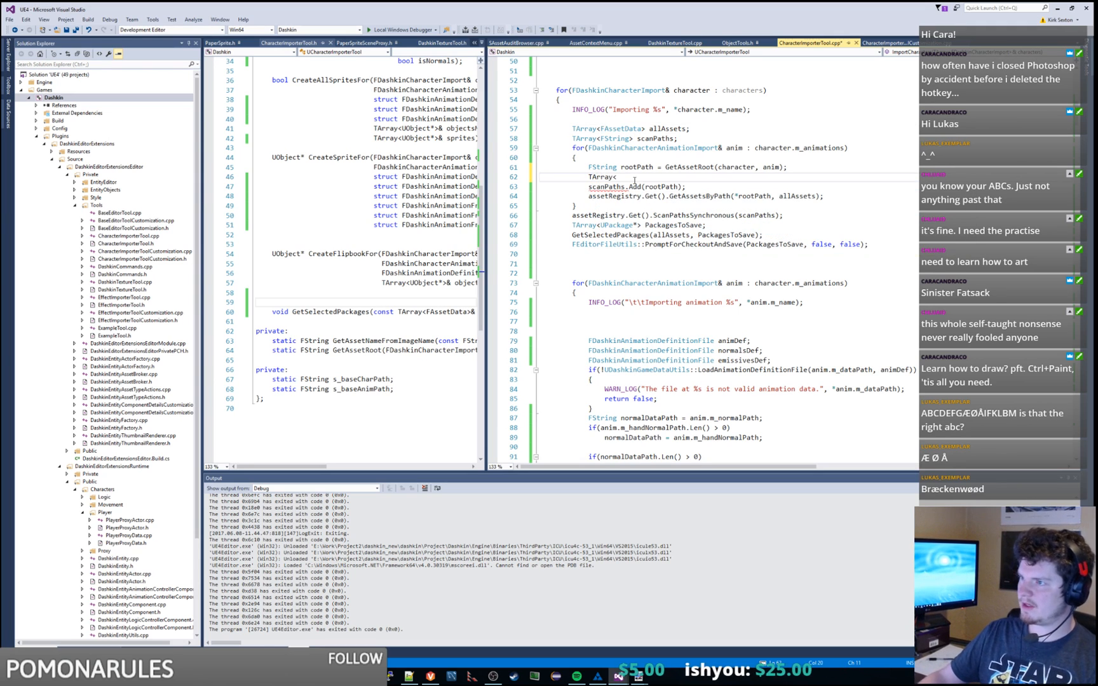
pyautogui.hotkey('ctrl', 'v')
pyautogui.write('> asset')
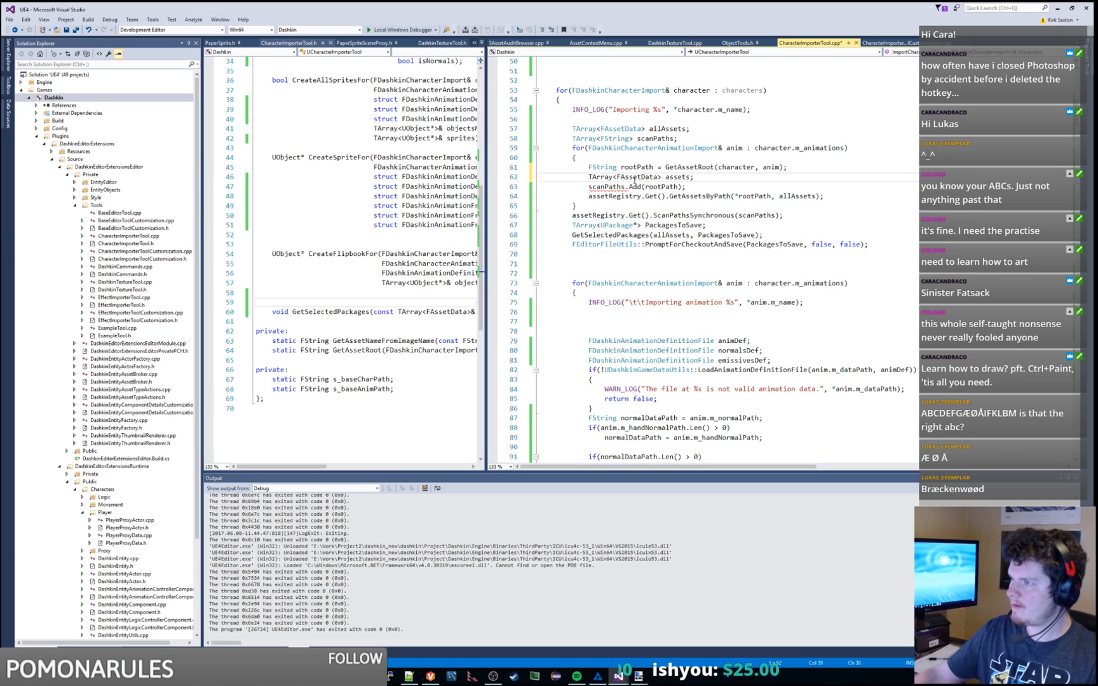
pyautogui.write('s;')
# Step: Pass assets to GetAssetsByPath and add allAssets.Append(assets); after it
pyautogui.click(787, 197)
pyautogui.doubleClick(787, 197)
pyautogui.write('assets')
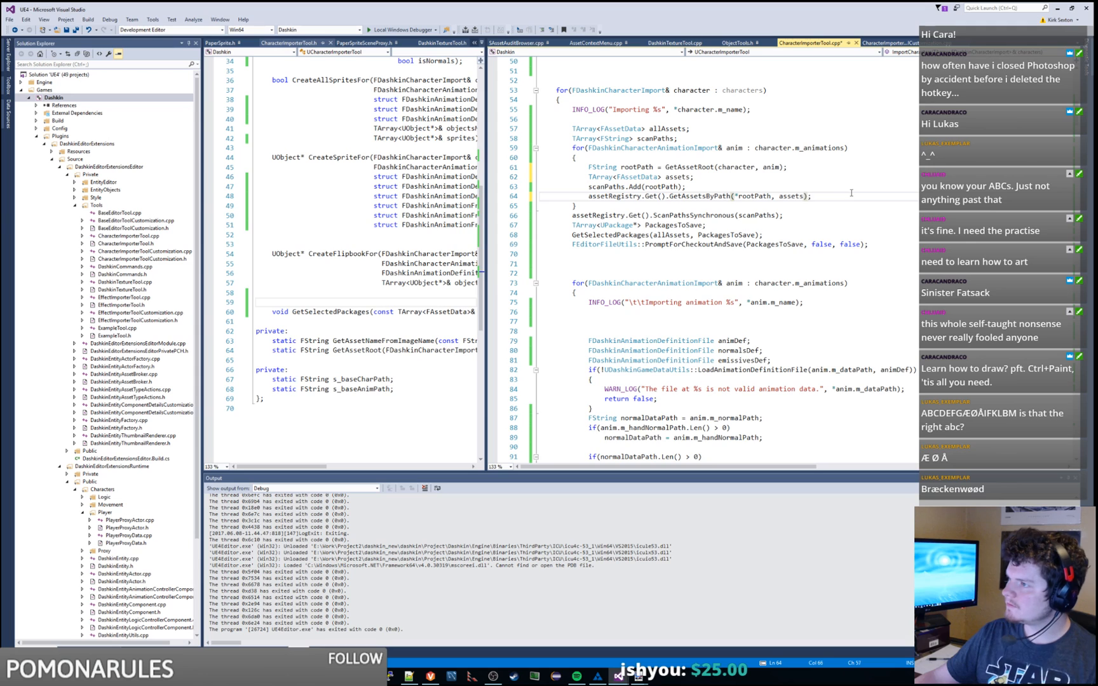
pyautogui.click(852, 194)
pyautogui.press('Return')
pyautogui.write('allSe')
pyautogui.press('BackSpace')
pyautogui.press('BackSpace')
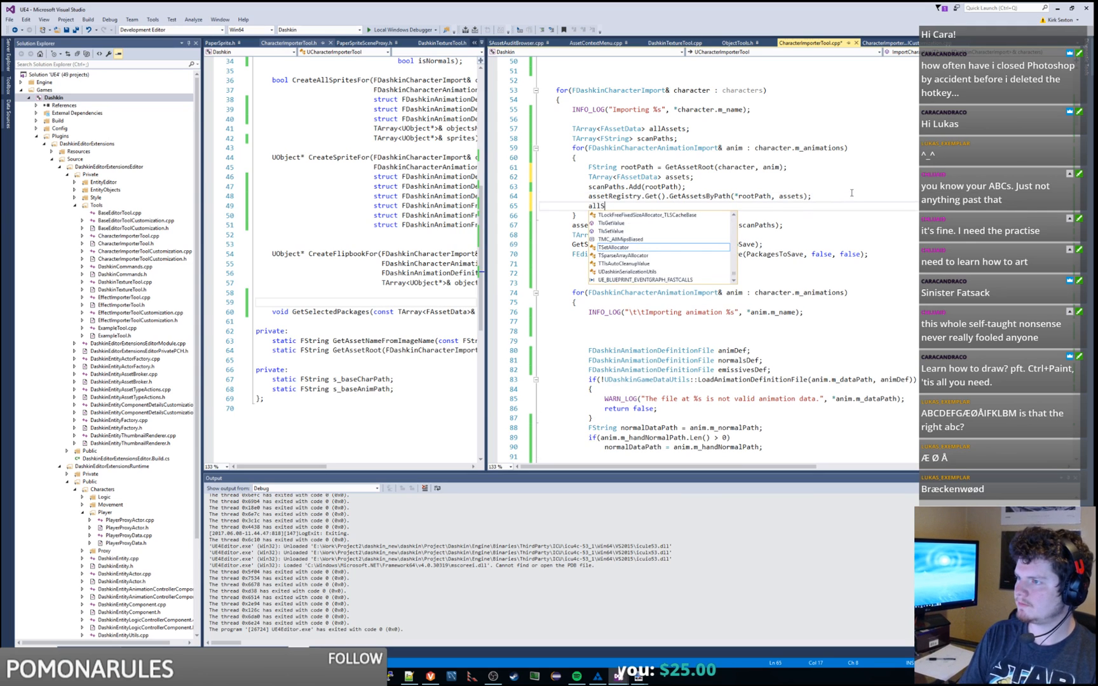
pyautogui.write('Assets.app')
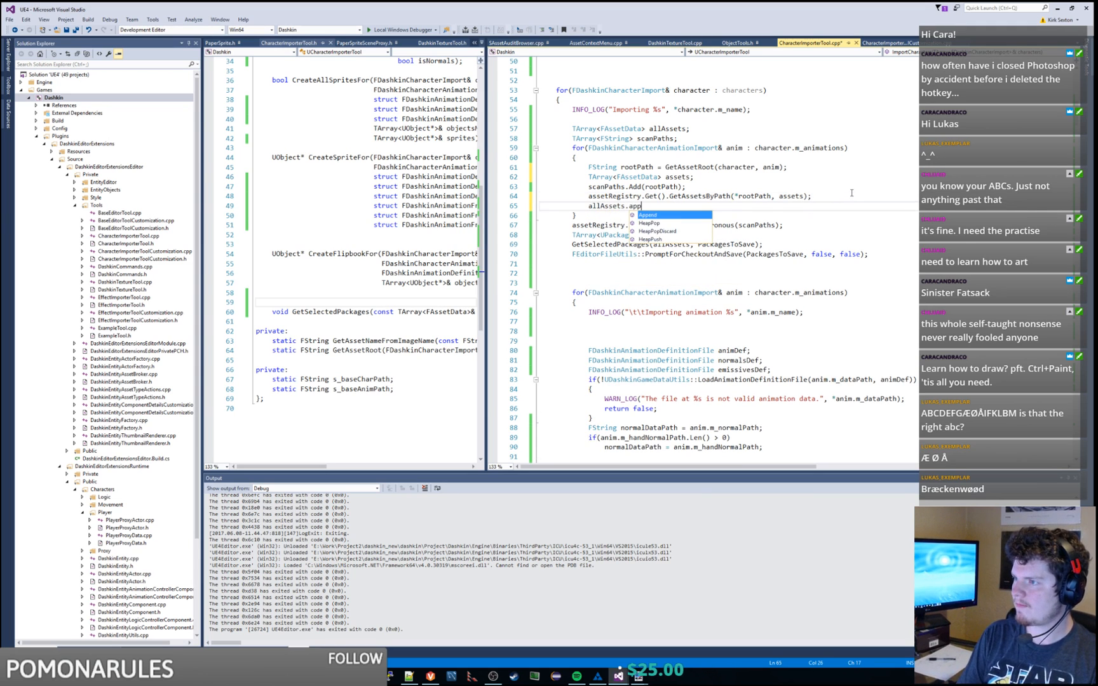
pyautogui.press('Tab')
pyautogui.write('(assets);')
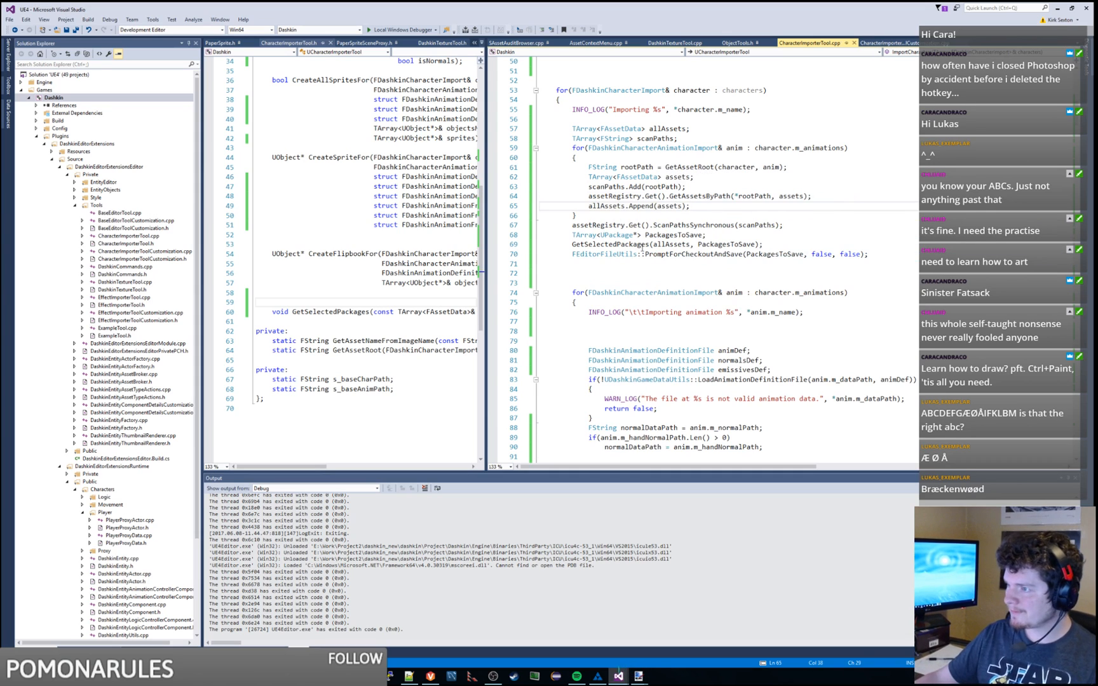
# Step: Enclose the asset-saving code in an indented brace block
pyautogui.doubleClick(694, 226)
pyautogui.click(591, 119)
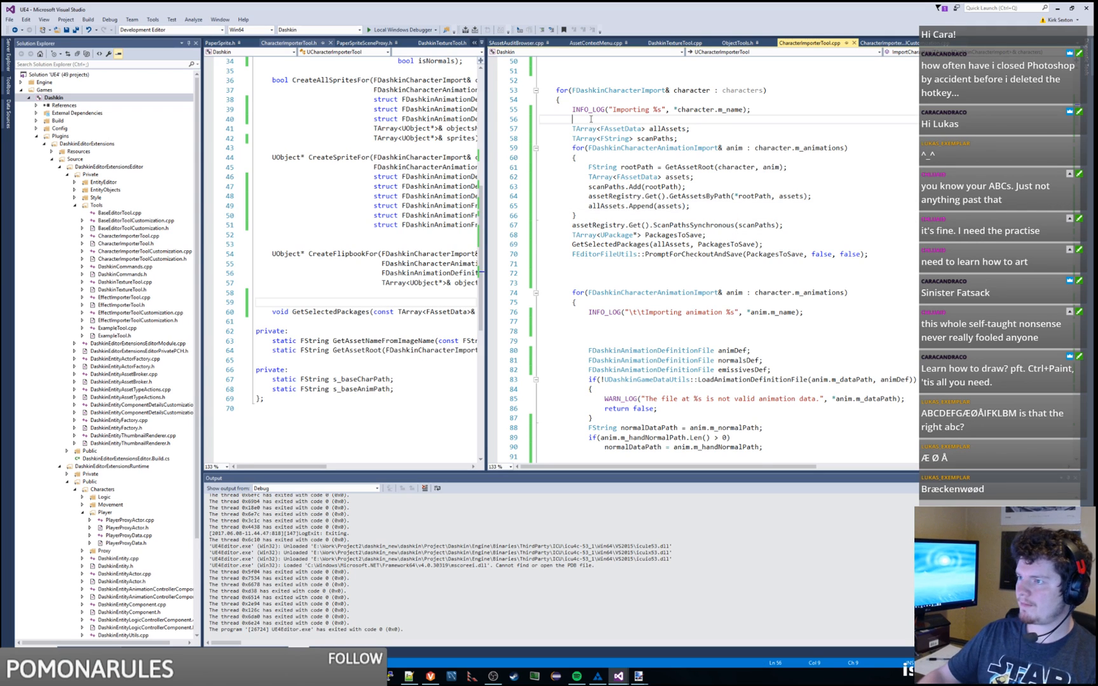
pyautogui.press('Return')
pyautogui.write('{')
pyautogui.moveTo(541, 138); pyautogui.dragTo(868, 276)
pyautogui.press('Tab')
pyautogui.click(890, 264)
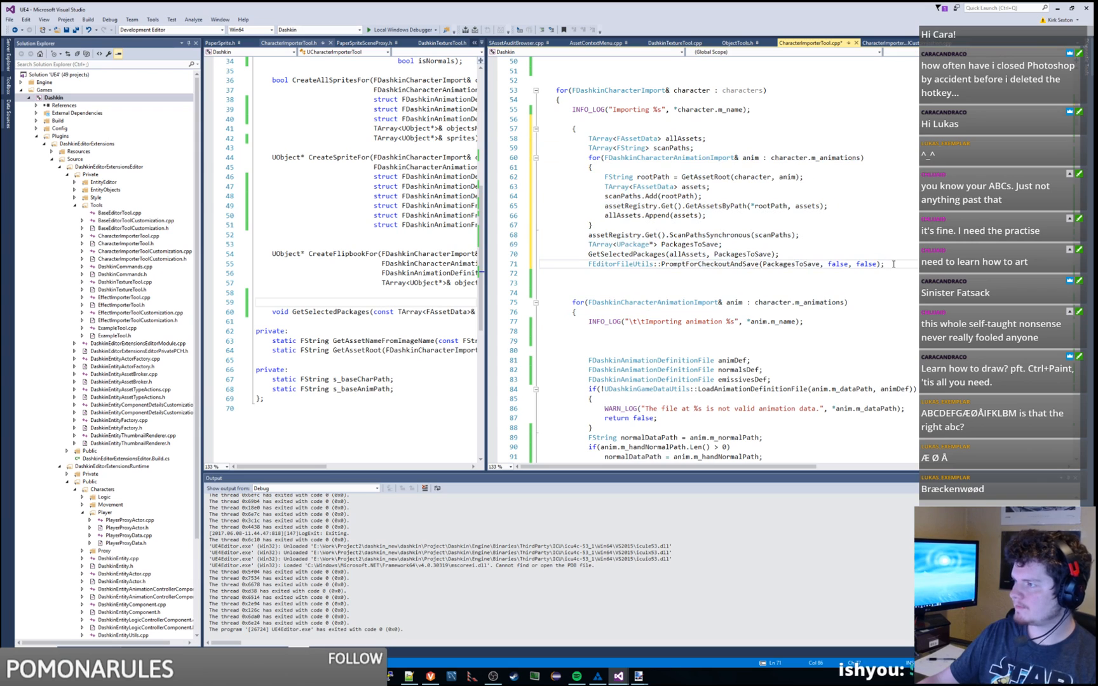
pyautogui.press('Return')
pyautogui.write('}')
# Step: Add the comment 'save everything on a per-character basis' above the block and save
pyautogui.click(641, 119)
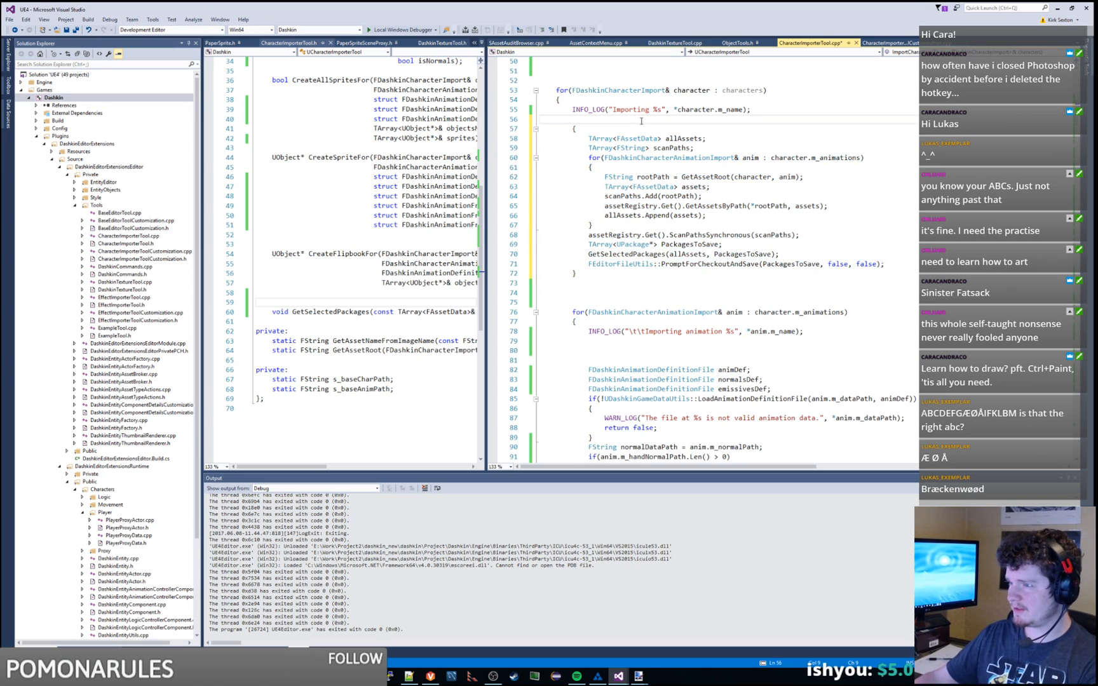
pyautogui.press('Return')
pyautogui.write('/')
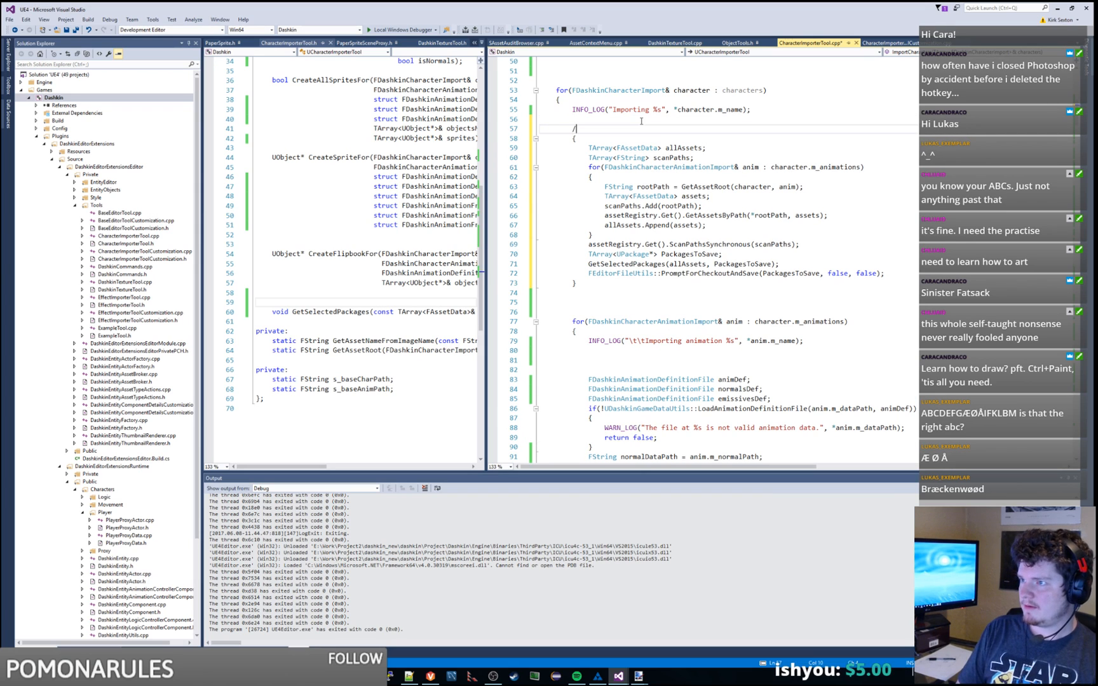
pyautogui.write('/save everything ')
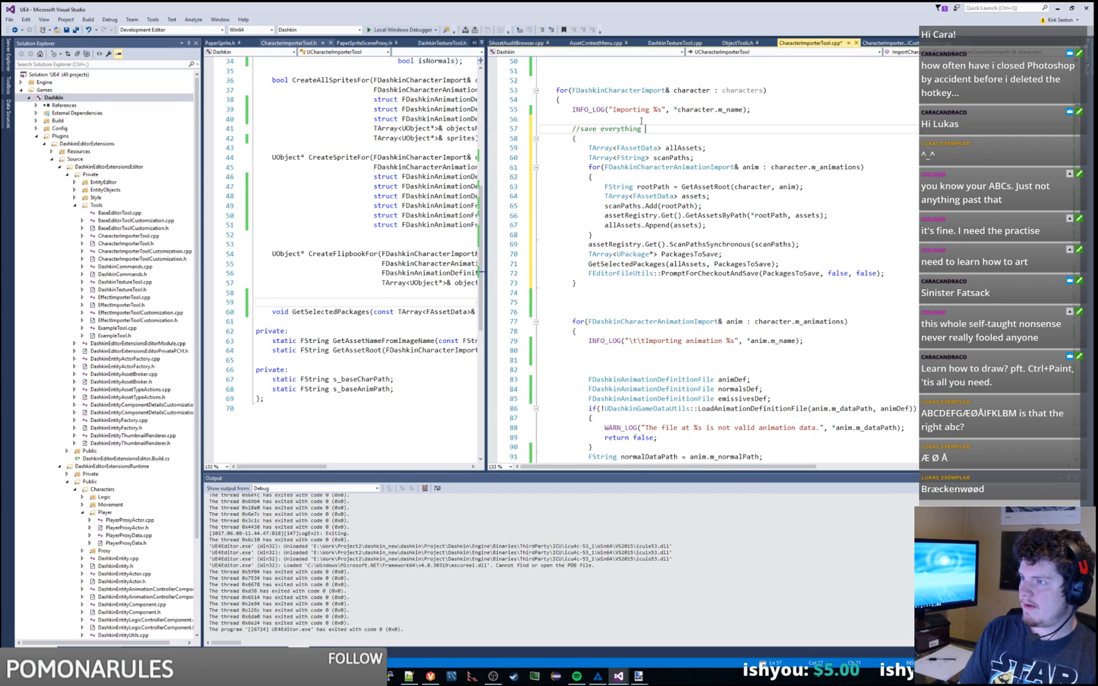
pyautogui.write('on sta')
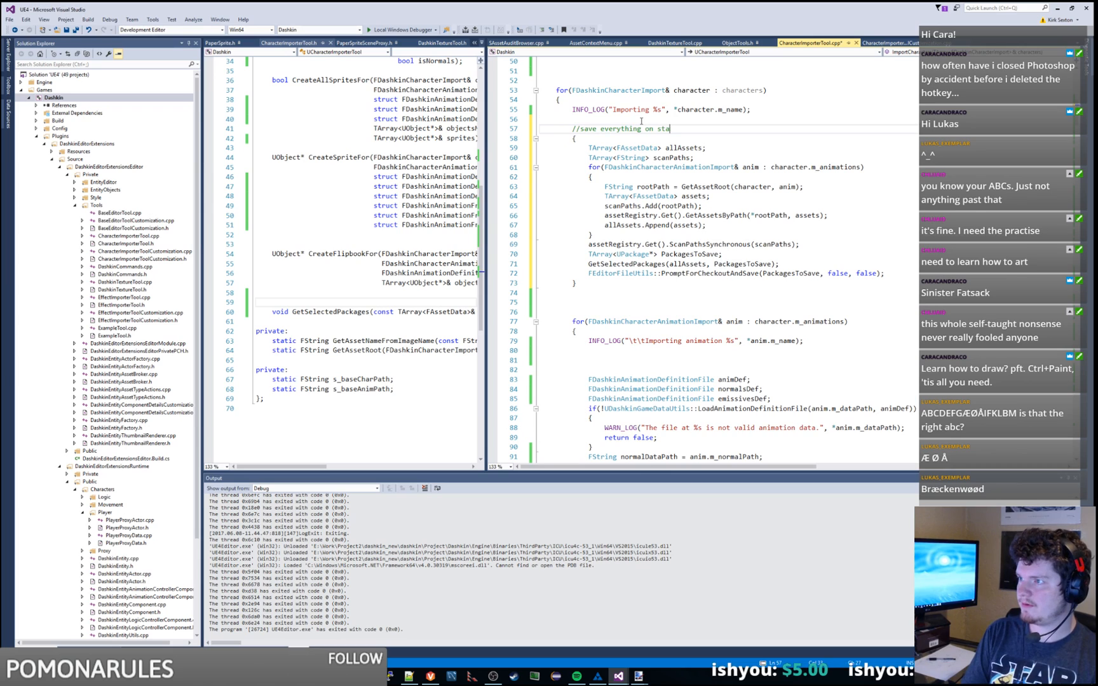
pyautogui.write('rr-characte')
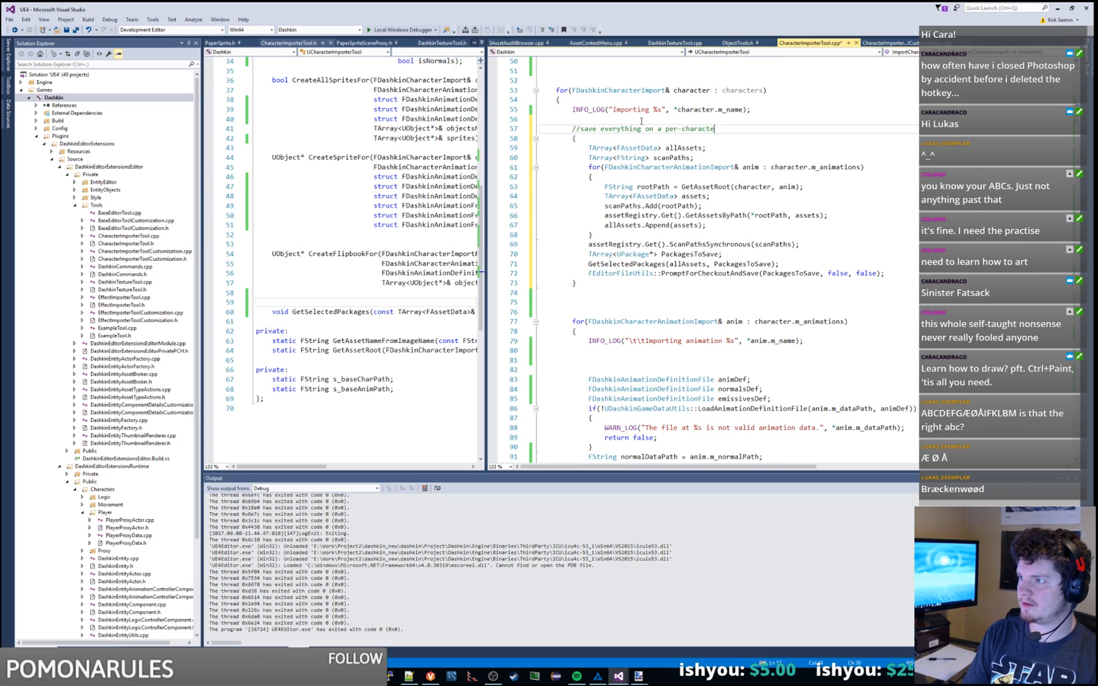
pyautogui.write('r basis')
pyautogui.hotkey('ctrl', 's')
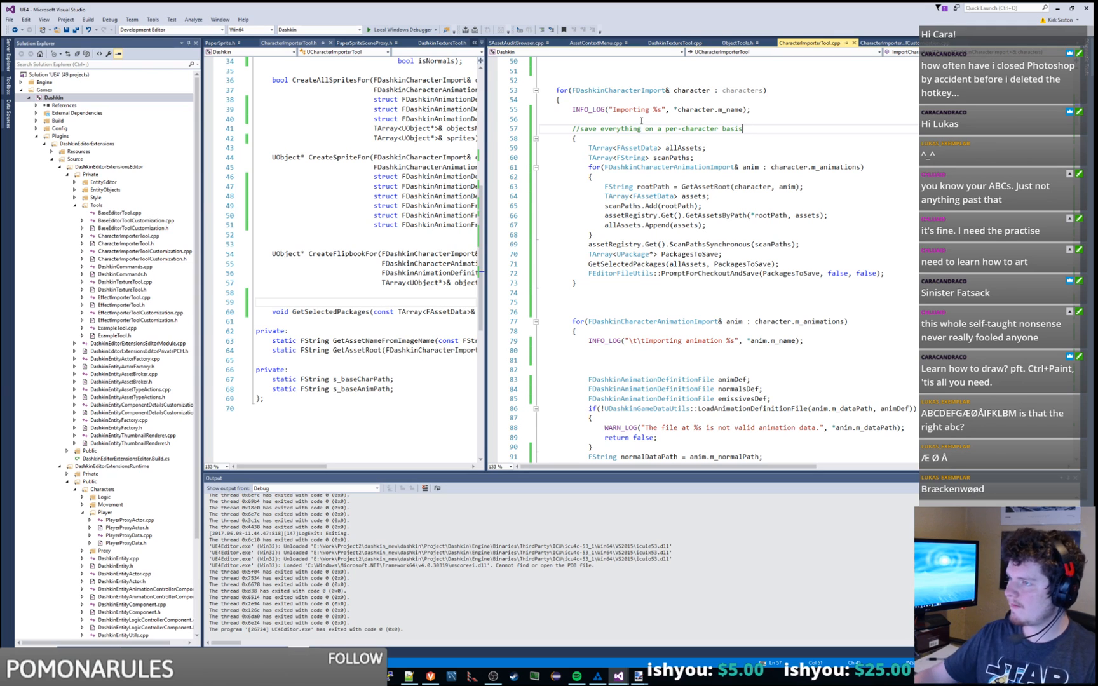
pyautogui.click(598, 283)
pyautogui.hotkey('shift', 'Down')
pyautogui.hotkey('shift', 'Down')
pyautogui.hotkey('shift', 'Down')
pyautogui.hotkey('shift', 'Up')
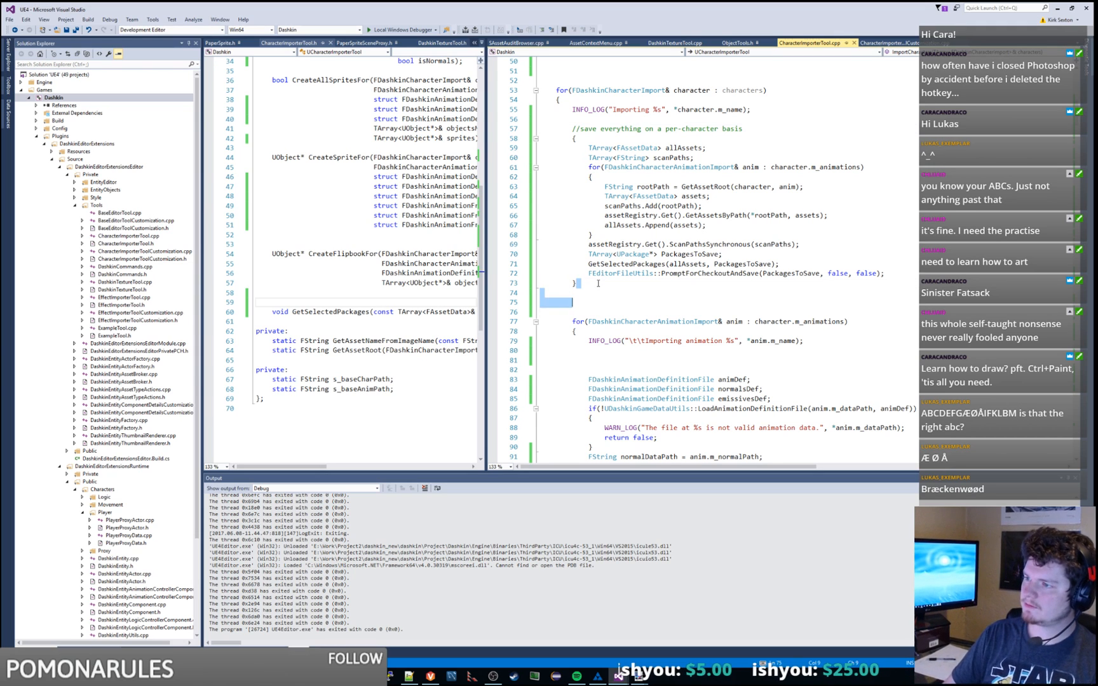
# Step: Remove the extra blank lines around the per-character save block and save
pyautogui.press('BackSpace')
pyautogui.hotkey('ctrl', 's')
pyautogui.moveTo(598, 284); pyautogui.dragTo(814, 139)
pyautogui.scroll(-7, 760, 187)
pyautogui.click(814, 120)
pyautogui.press('Tab')
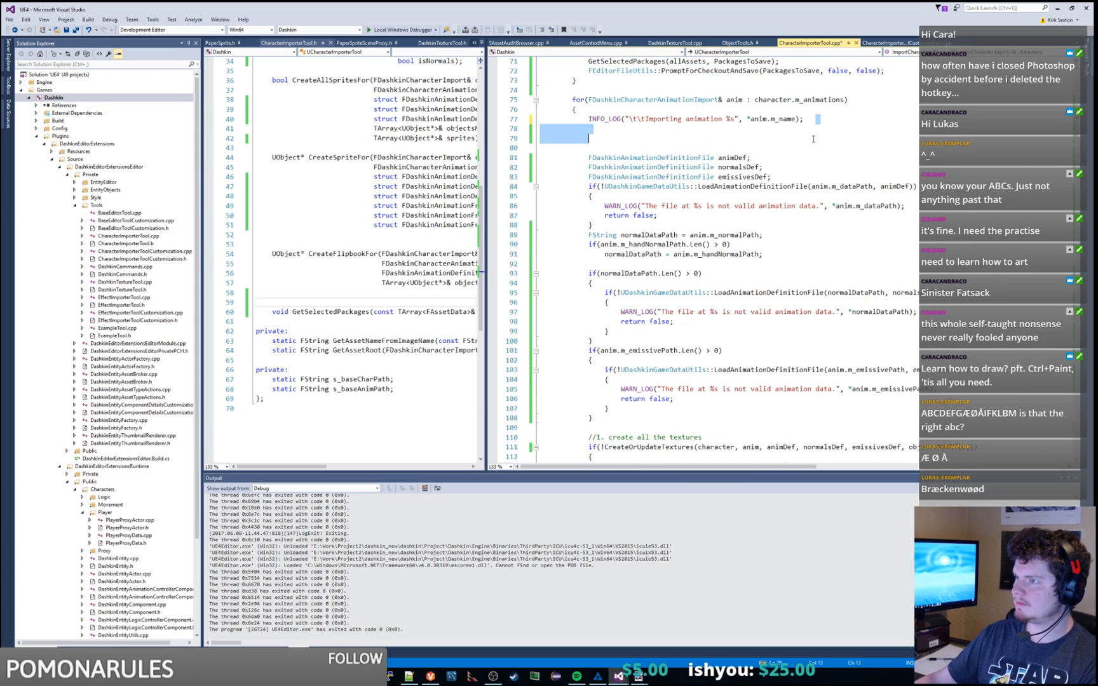
pyautogui.press('BackSpace')
# Step: Replace the old asset-registry save block after the loop with the per-character save block
pyautogui.scroll(-8, 811, 153)
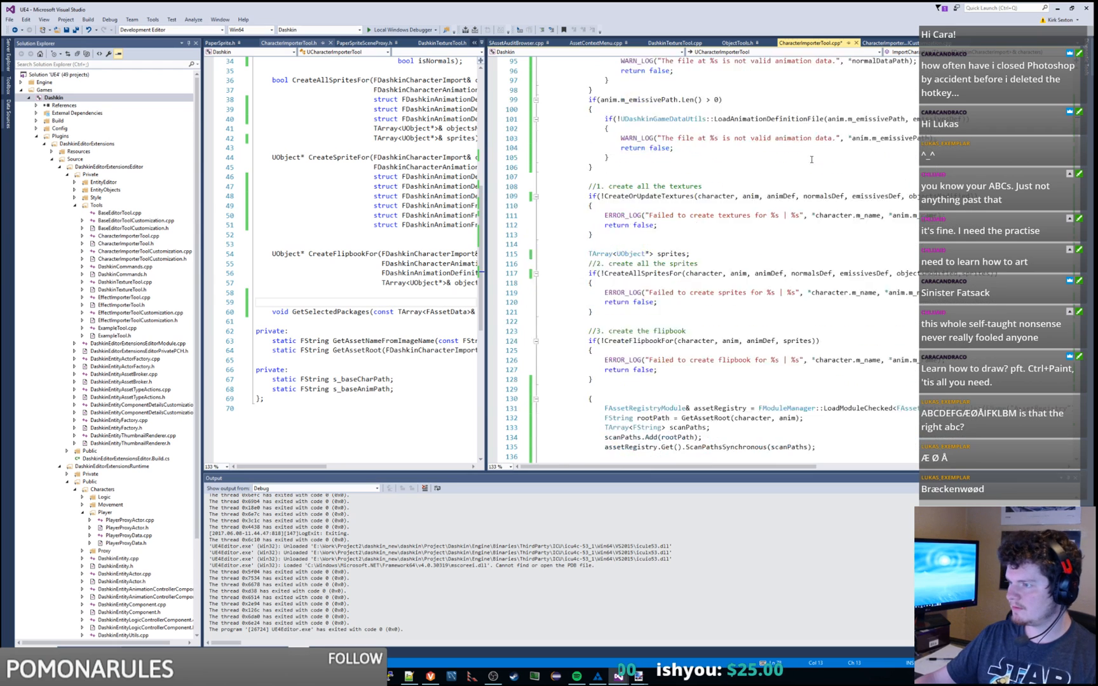
pyautogui.scroll(-9, 811, 159)
pyautogui.moveTo(612, 258); pyautogui.dragTo(597, 126)
pyautogui.press('BackSpace')
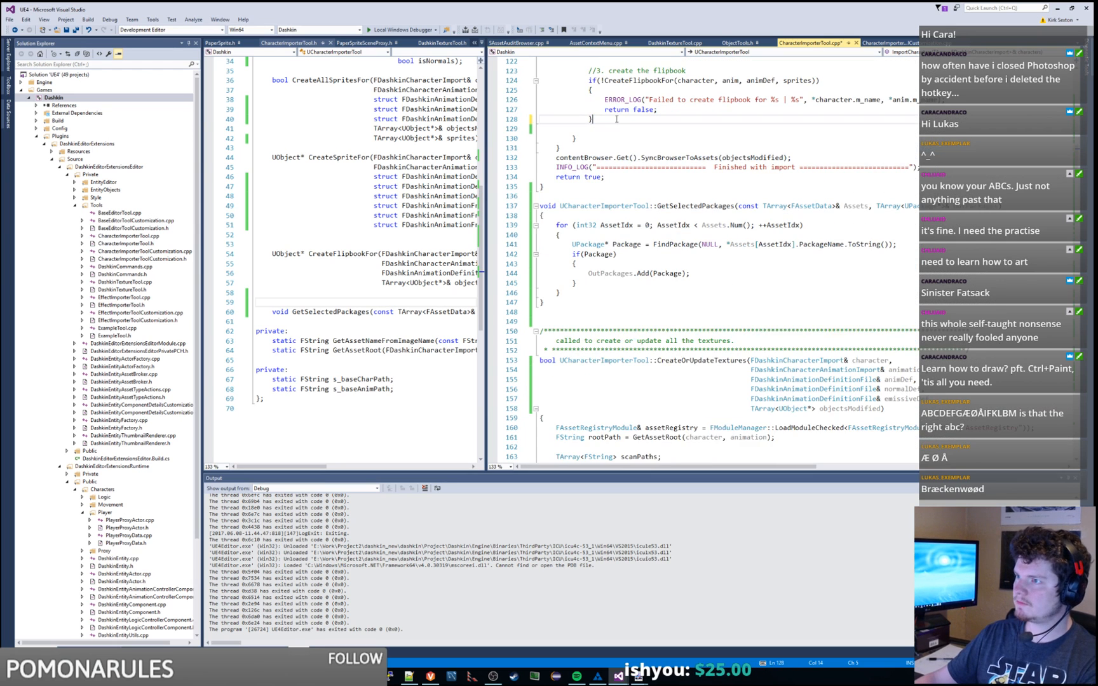
pyautogui.press('BackSpace')
pyautogui.press('Return')
pyautogui.write('//save everything on a per-character basis { TArray<FAssetData> allAssets; TArray<FString> scanPaths; for(FDashkinCharacterAnimationImport& anim : character.m_animations) { FString rootPath = GetAssetRoot(character, anim); TArray<FAssetData> assets; scanPaths.Add(rootPath); assetRegistry.Get().GetAssetsByPath(*rootPath, assets); allAssets.Append(assets); } assetRegistry.Get().ScanPathsSynchronous(scanPaths); TArray<UPackage*> PackagesToSave; GetSelectedPackages(allAssets, PackagesToSave); FEditorFileUtils::PromptForCheckoutAndSave(PackagesToSave, false, false); }')
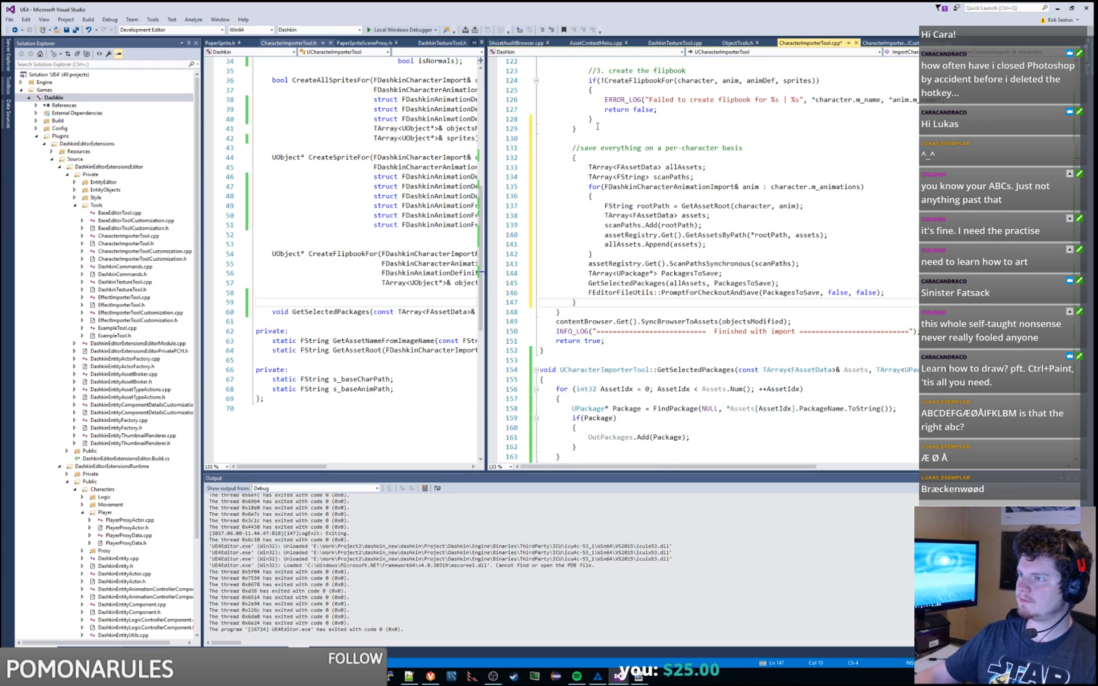
# Step: Label the two save comments 'post-import' and 'pre-import', saving after each
pyautogui.click(628, 139)
pyautogui.click(752, 151)
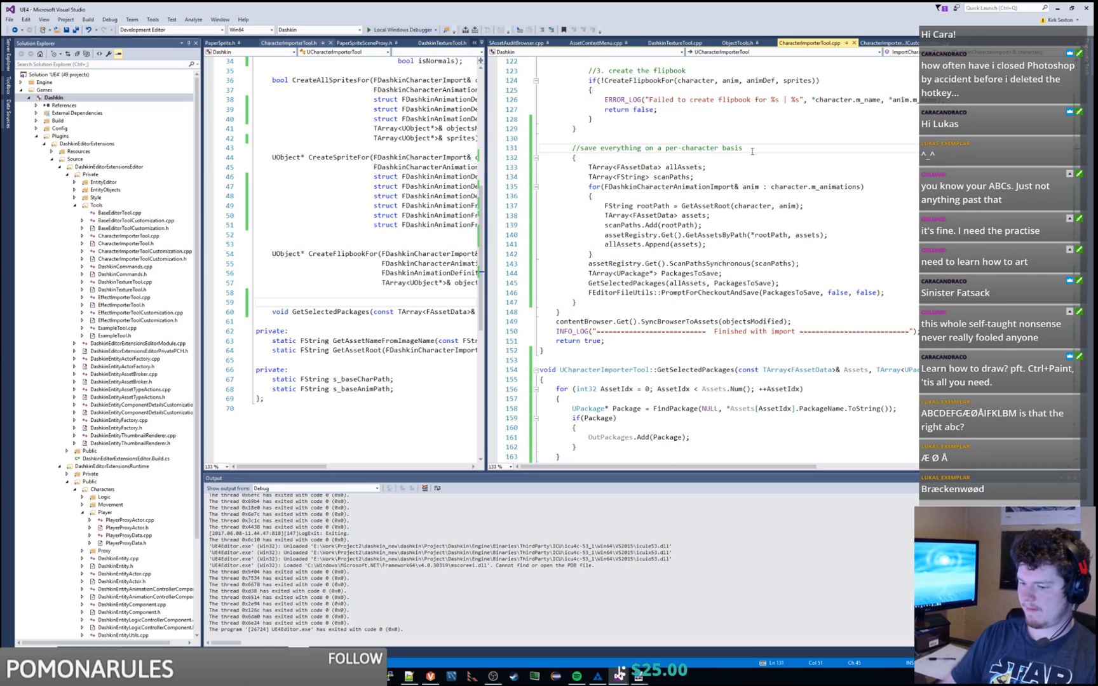
pyautogui.write('pest-import')
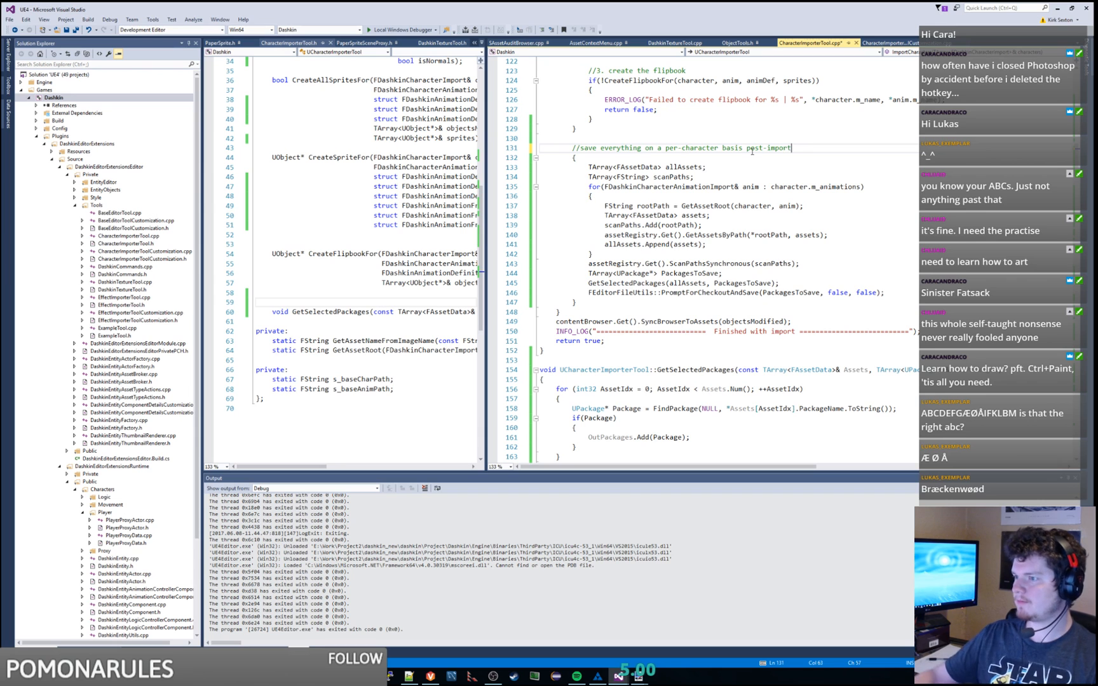
pyautogui.hotkey('ctrl', 's')
pyautogui.scroll(20, 756, 162)
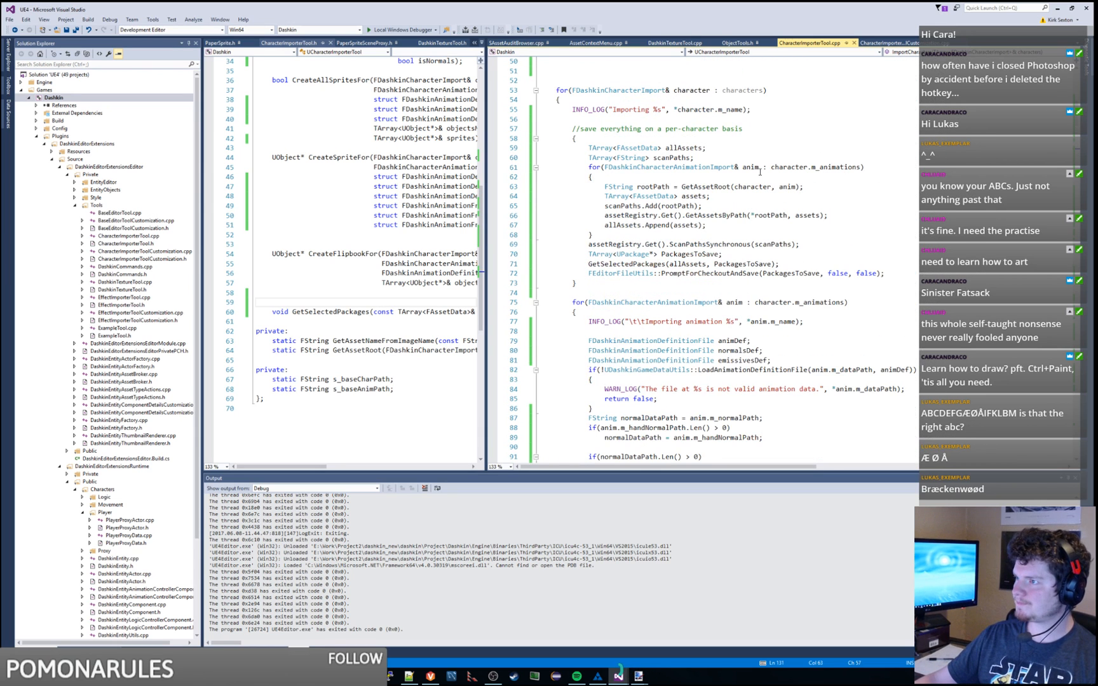
pyautogui.click(741, 129)
pyautogui.write('pre-import')
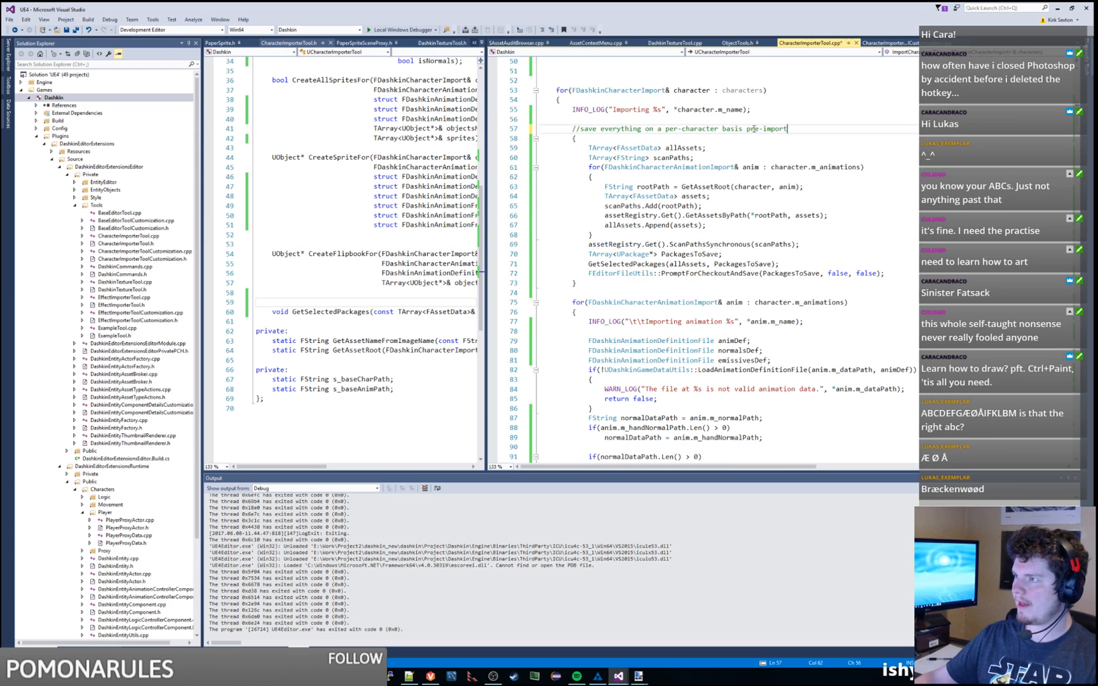
pyautogui.hotkey('ctrl', 's')
# Step: Trim the empty lines above the character loop to a single blank line and save
pyautogui.scroll(4, 610, 234)
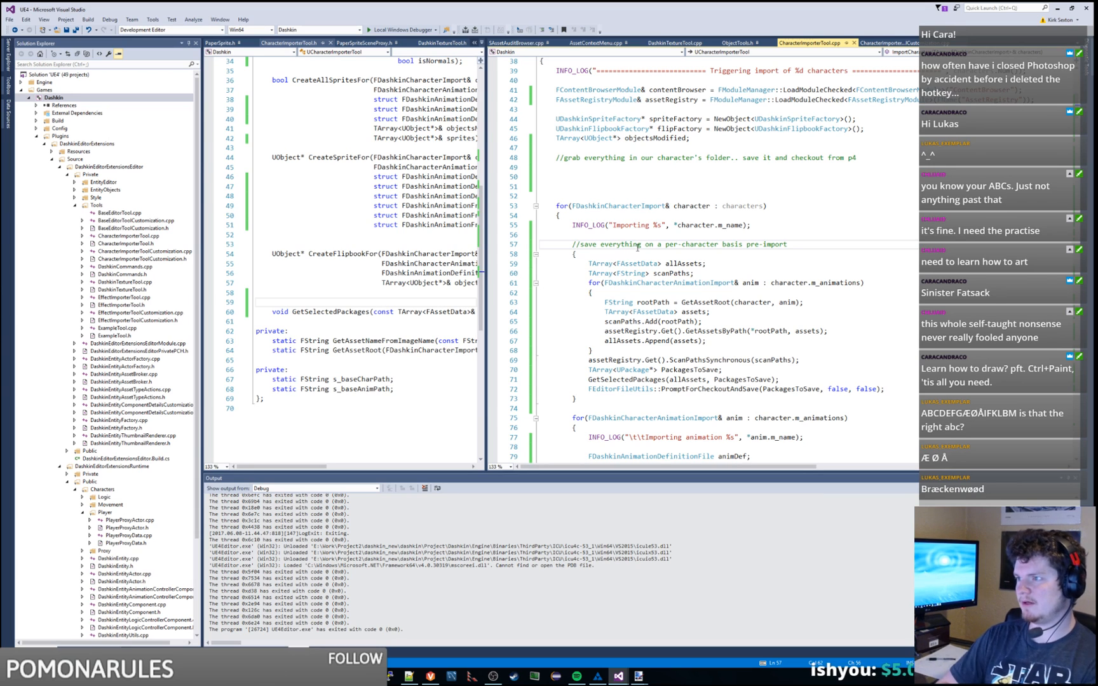
pyautogui.moveTo(860, 156)
pyautogui.mouseDown()
pyautogui.moveTo(869, 203)
pyautogui.moveTo(878, 151)
pyautogui.mouseUp()
pyautogui.press('Delete')
pyautogui.press('Return')
pyautogui.click(875, 159)
pyautogui.hotkey('ctrl', 's')
pyautogui.scroll(-15, 879, 153)
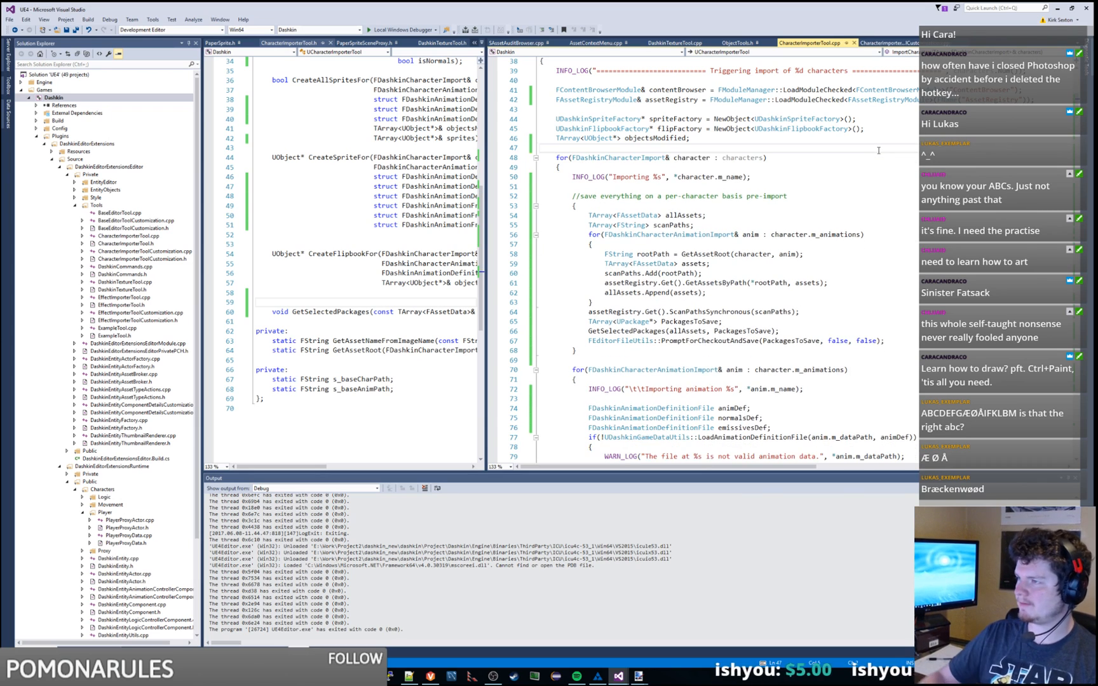
pyautogui.scroll(-18, 879, 153)
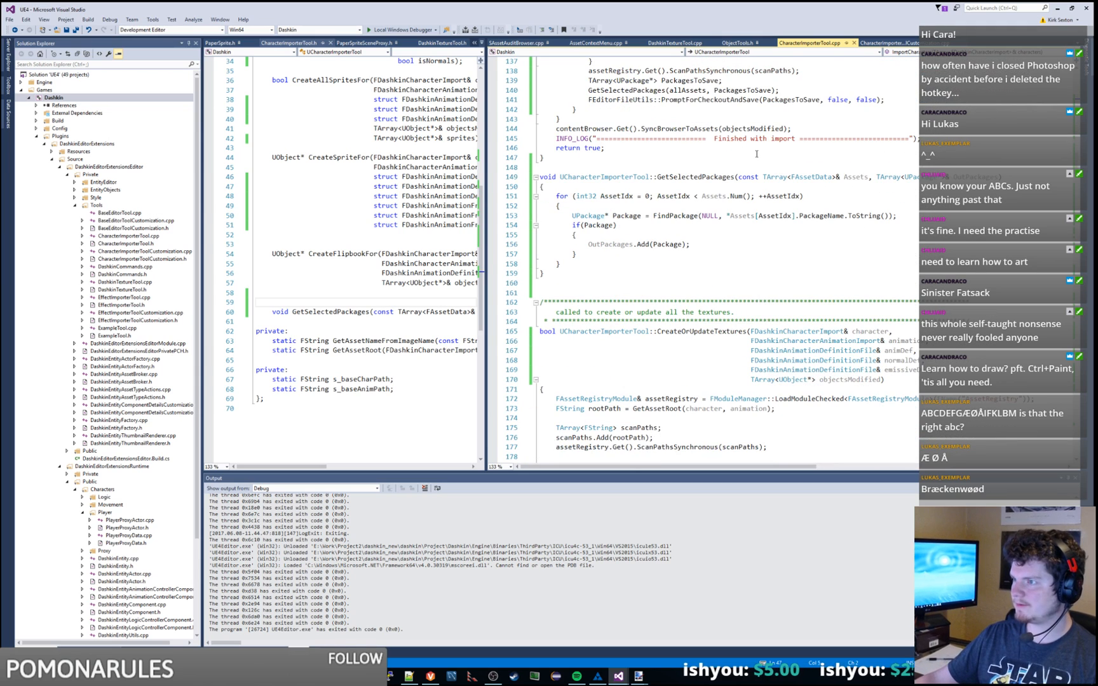
pyautogui.moveTo(541, 322); pyautogui.dragTo(541, 293)
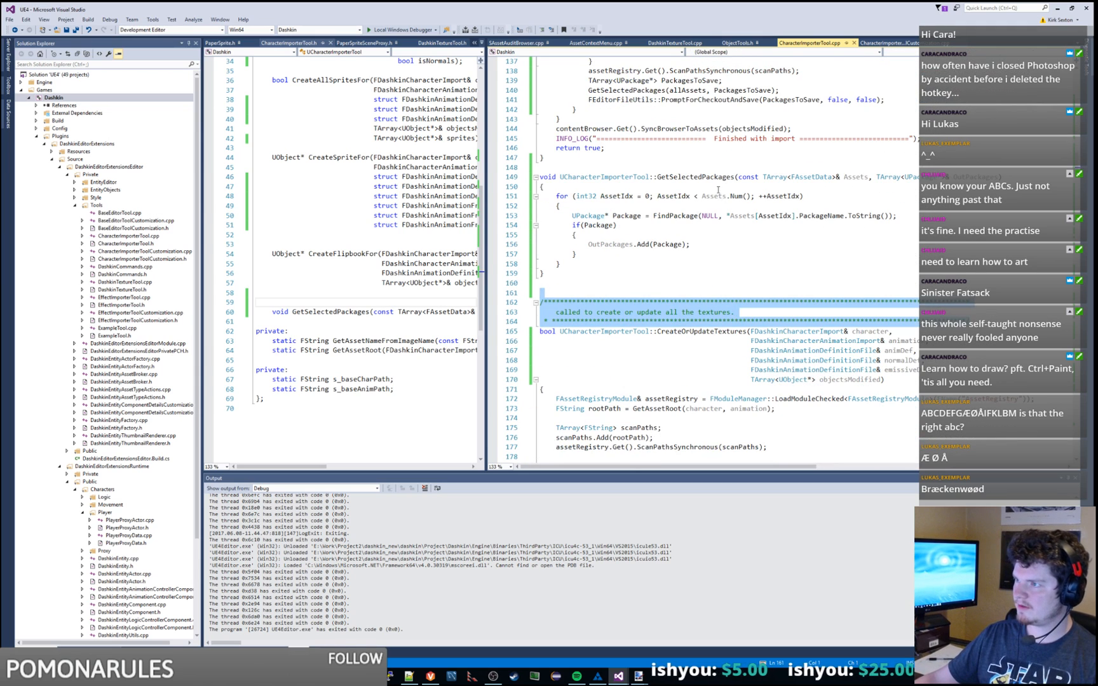
# Step: Paste the comment header above GetSelectedPackages with text 'called to grab all the packages for a list of assets'
pyautogui.hotkey('ctrl', 'c')
pyautogui.click(724, 169)
pyautogui.hotkey('ctrl', 'v')
pyautogui.click(782, 189)
pyautogui.hotkey('shift', 'Home')
pyautogui.write('cal')
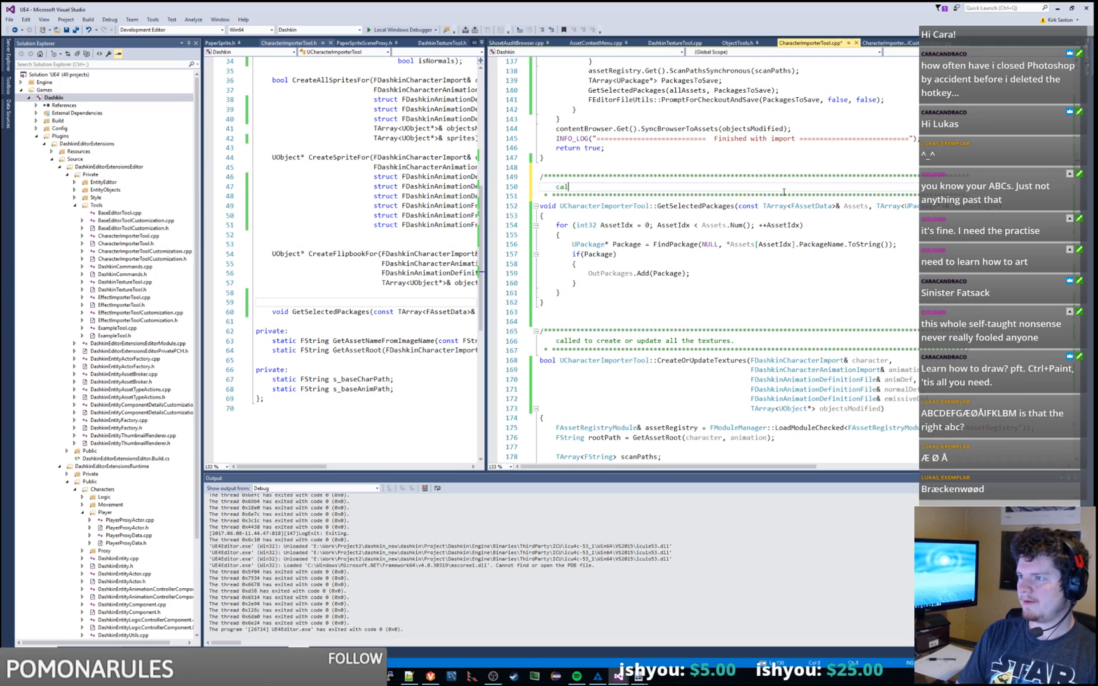
pyautogui.write('led to grab all the packages fo')
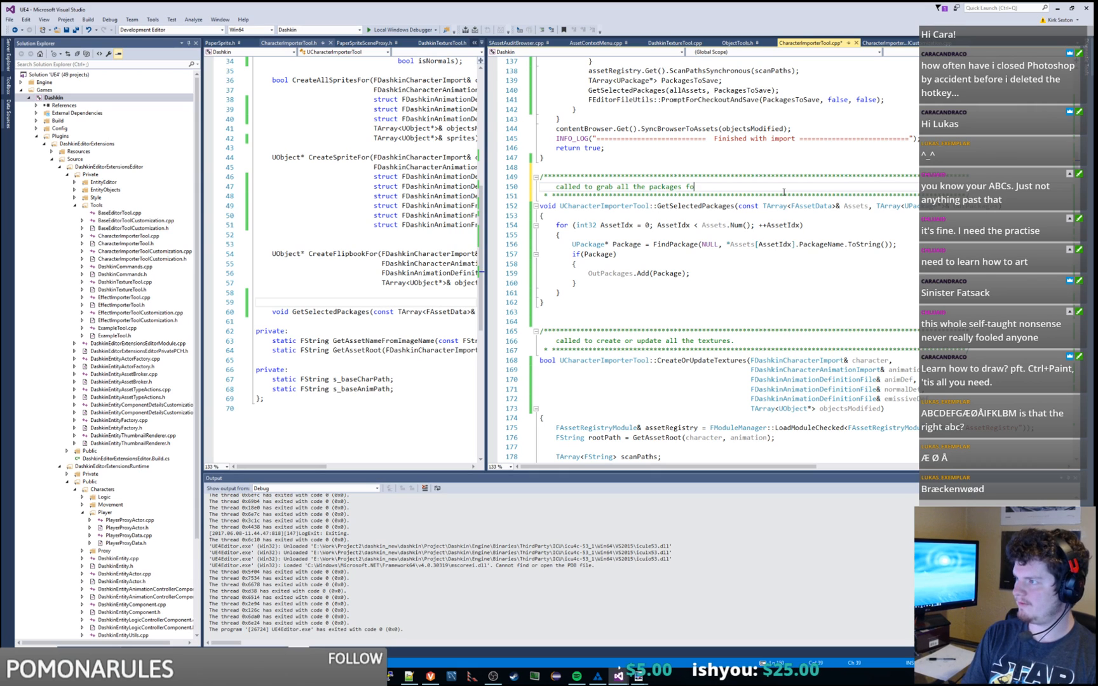
pyautogui.write('r a l')
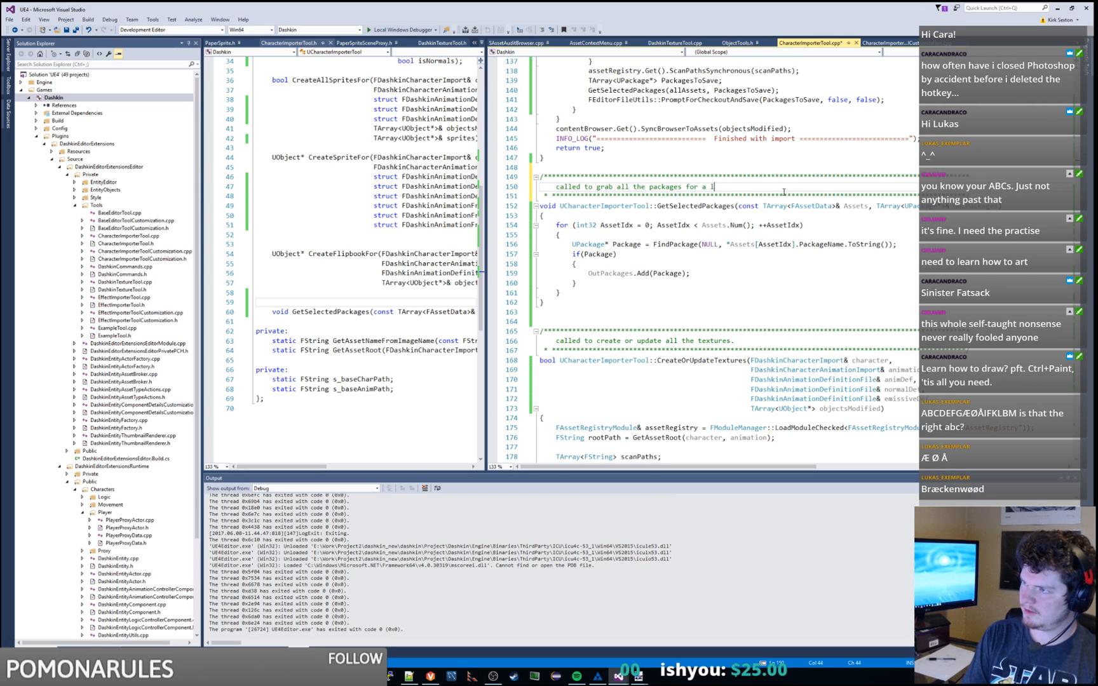
pyautogui.write('ist of assets')
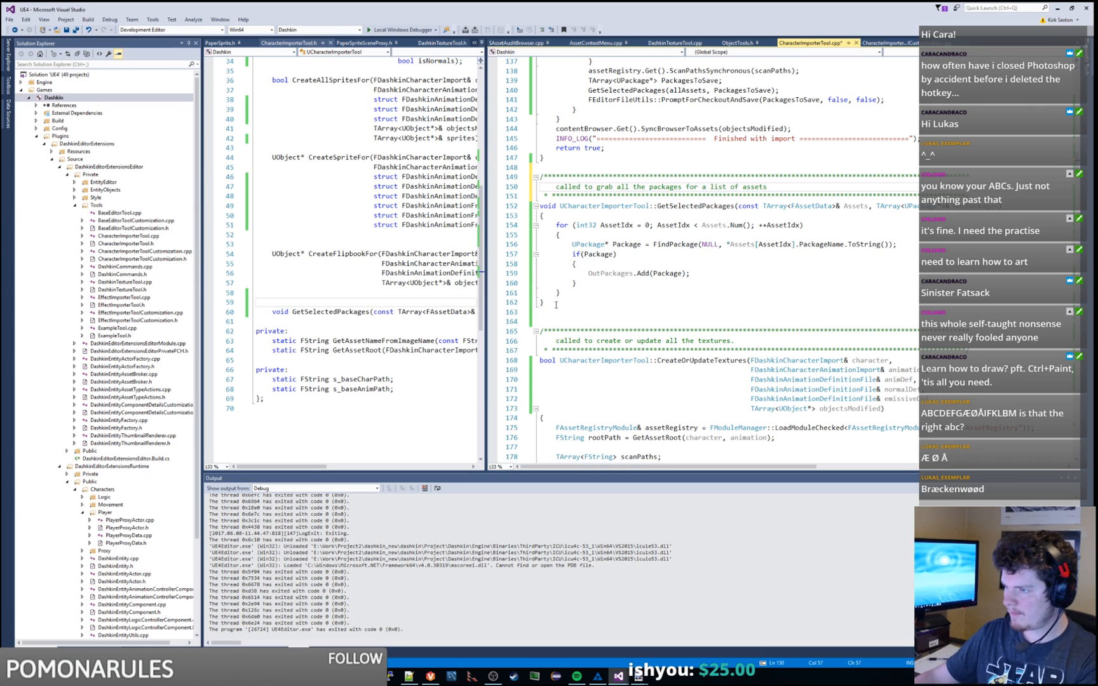
# Step: Delete the extra blank lines after the function, save, and close the customization file
pyautogui.click(556, 305)
pyautogui.press('Delete')
pyautogui.press('Delete')
pyautogui.click(651, 273)
pyautogui.hotkey('ctrl', 's')
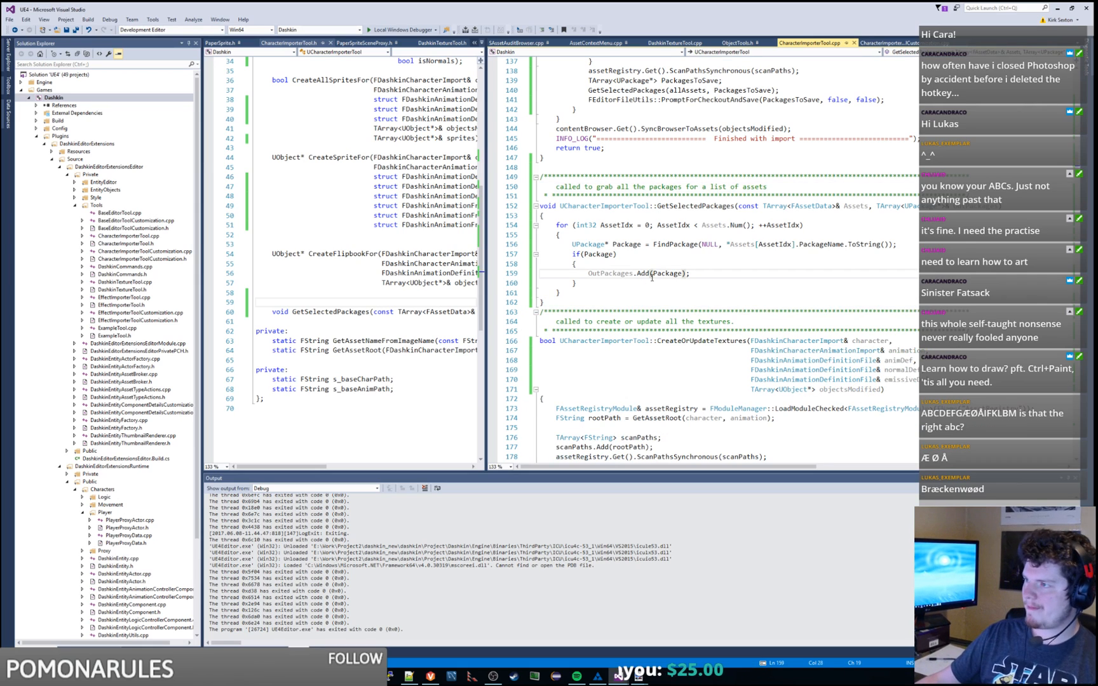
pyautogui.scroll(15, 652, 278)
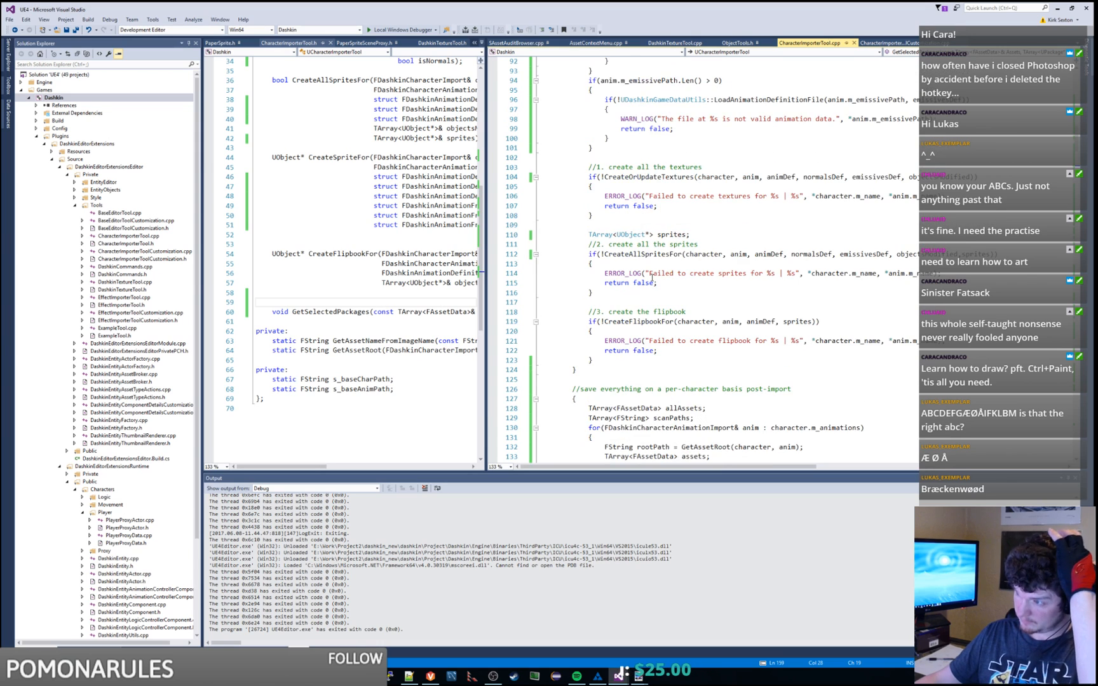
pyautogui.scroll(10, 652, 277)
pyautogui.scroll(11, 652, 277)
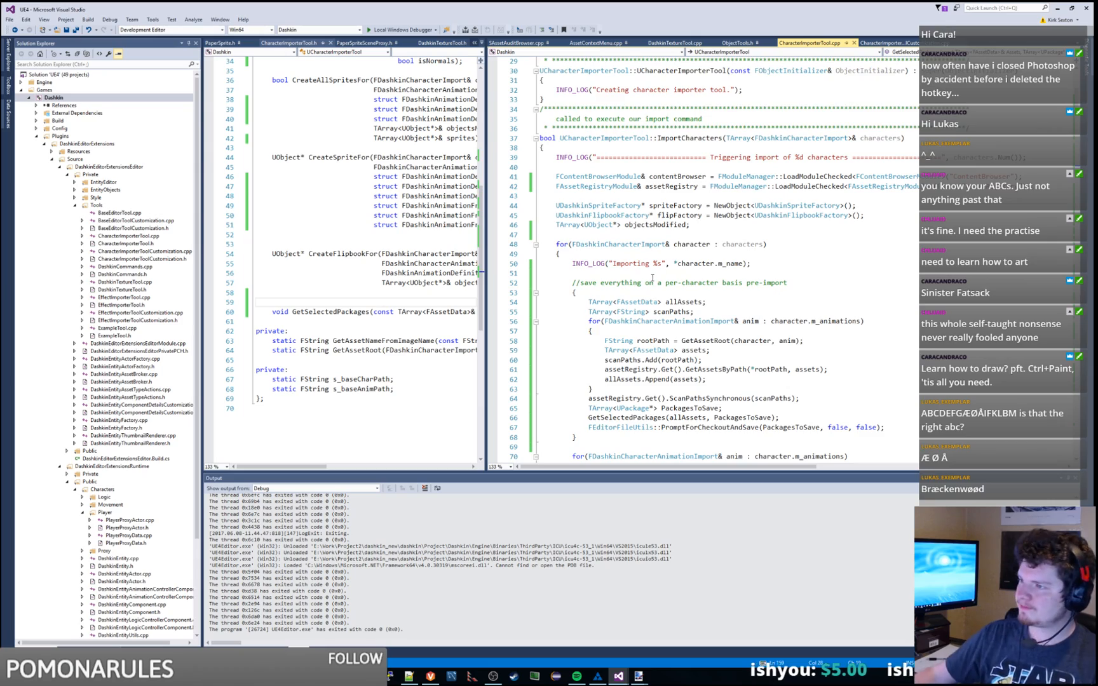
pyautogui.scroll(-20, 652, 277)
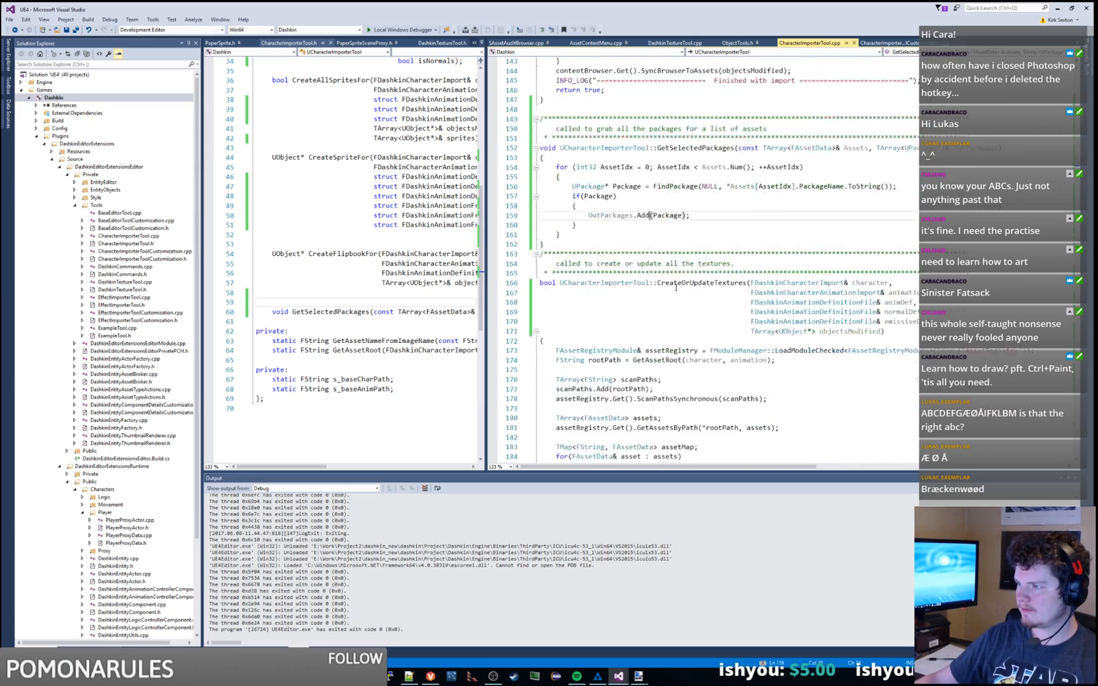
pyautogui.scroll(-20, 675, 287)
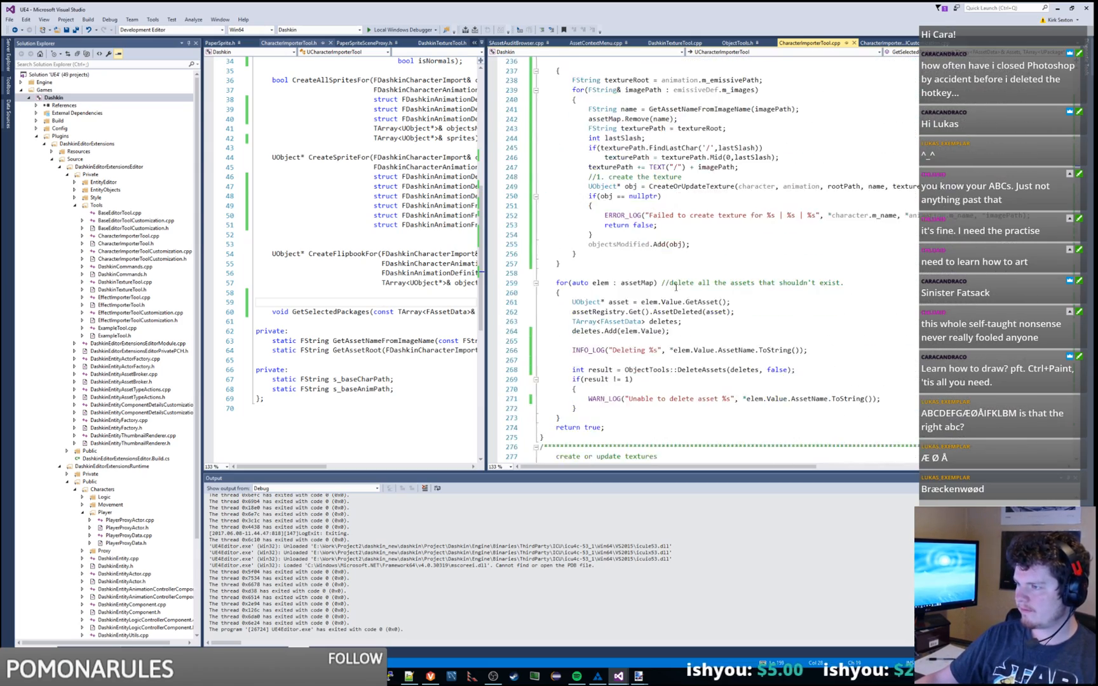
pyautogui.scroll(-20, 676, 287)
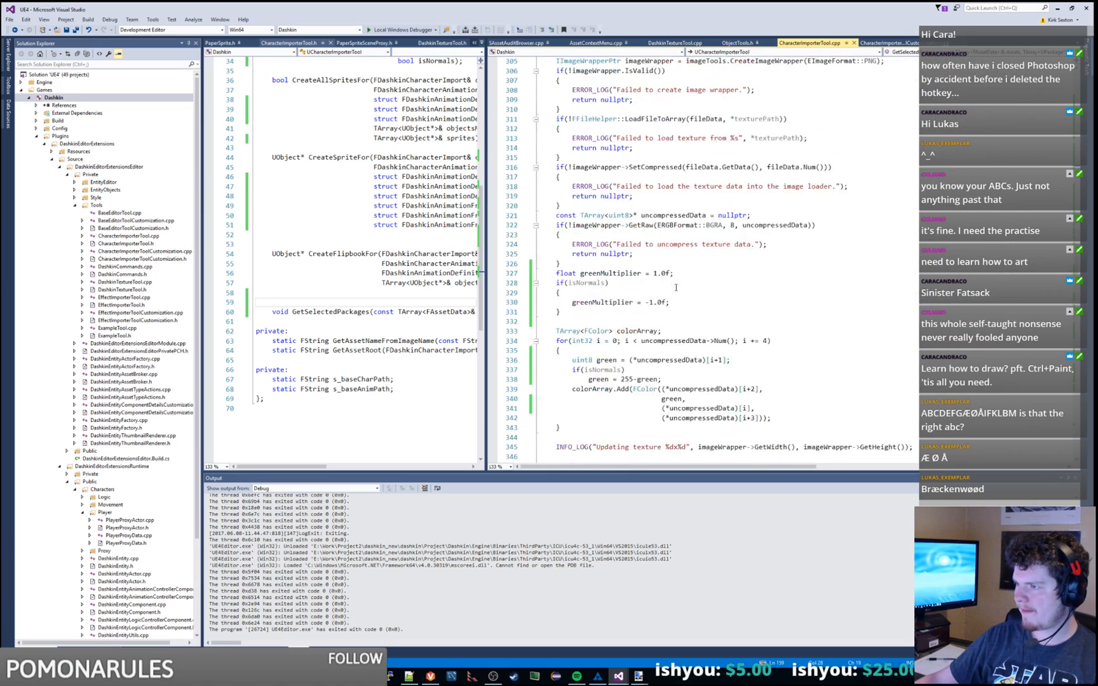
pyautogui.scroll(-4, 675, 287)
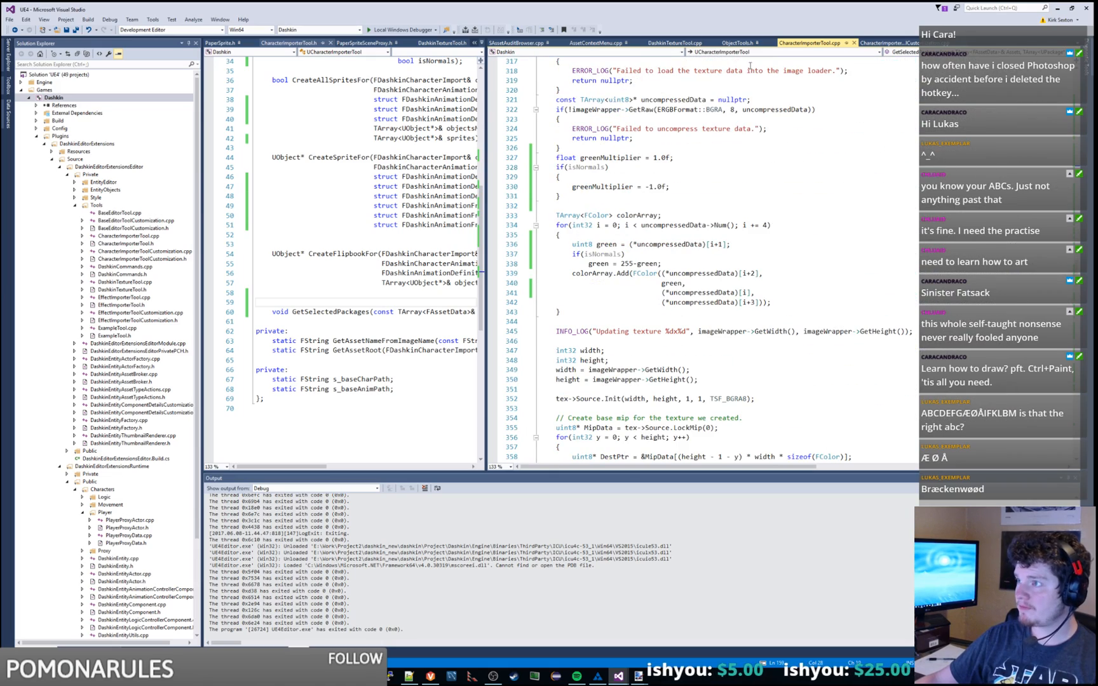
pyautogui.middleClick(882, 45)
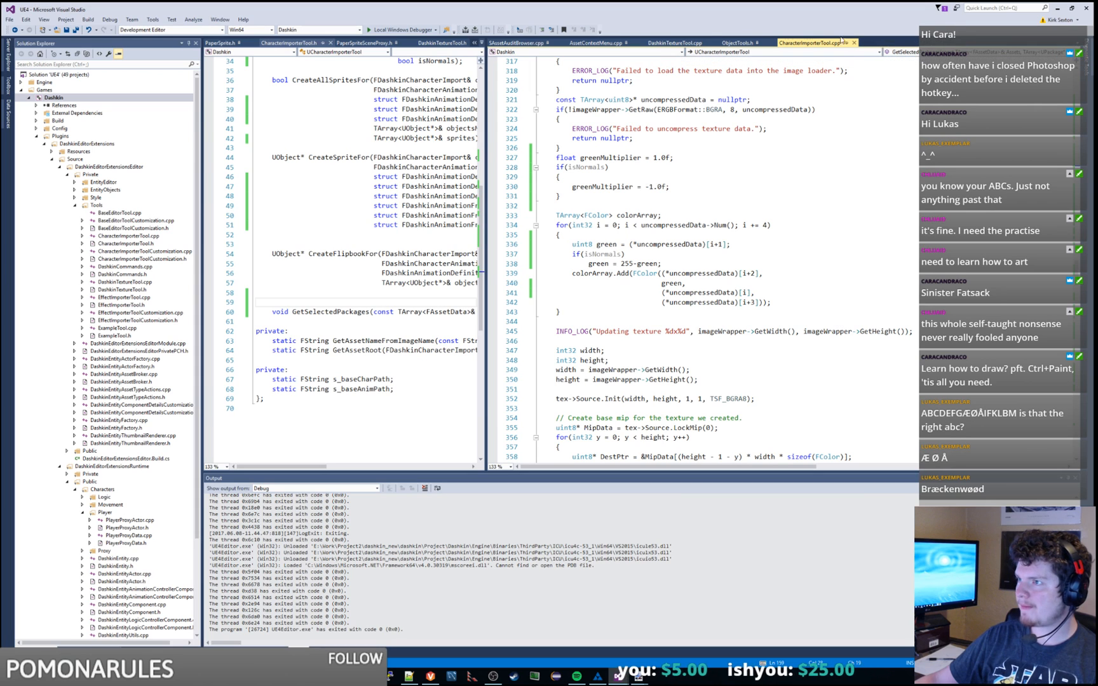
# Step: In DashkinTextureTool.cpp, find the emissive texture usage on line 159 and discard an unfinished condition
pyautogui.click(693, 44)
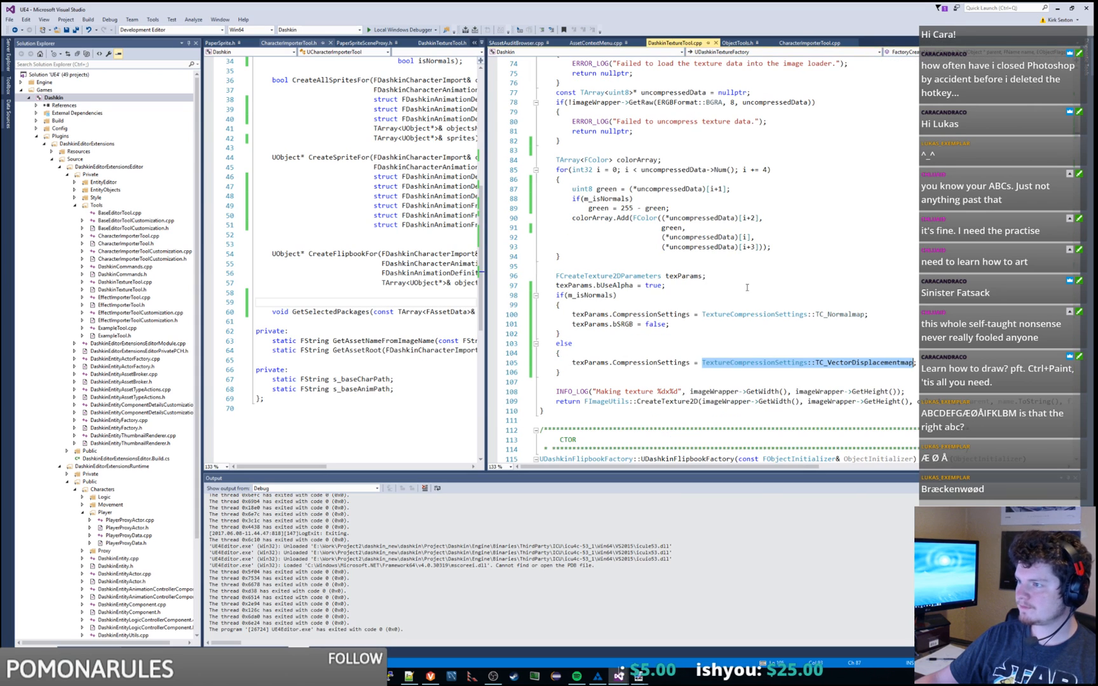
pyautogui.press('F3')
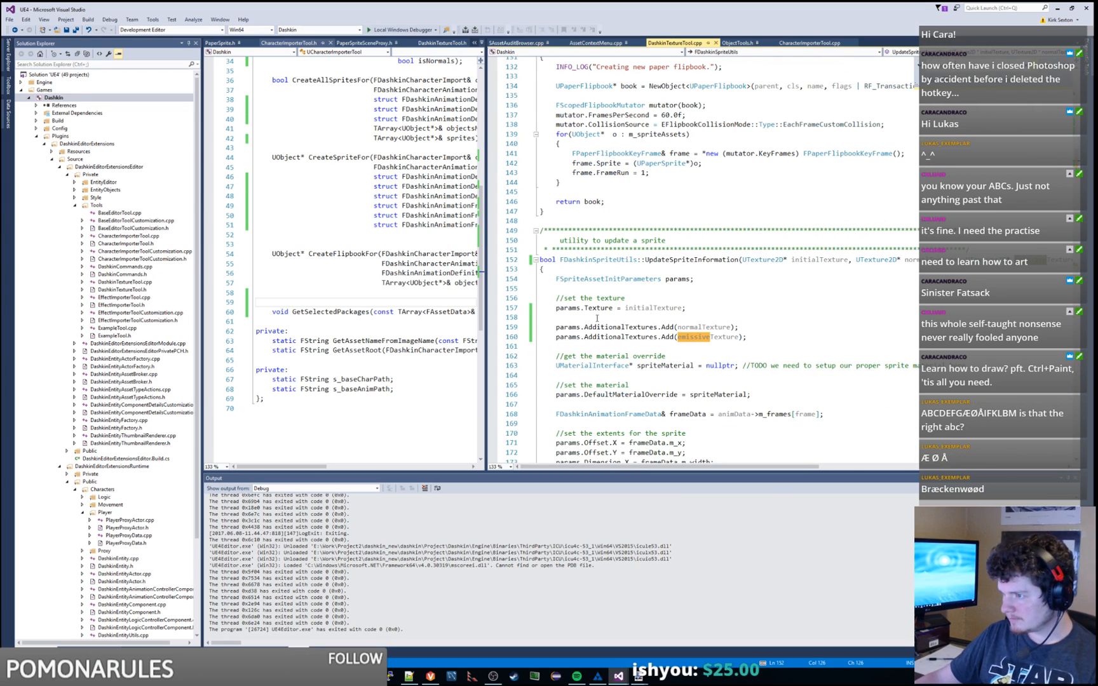
pyautogui.doubleClick(563, 326)
pyautogui.scroll(-2, 791, 304)
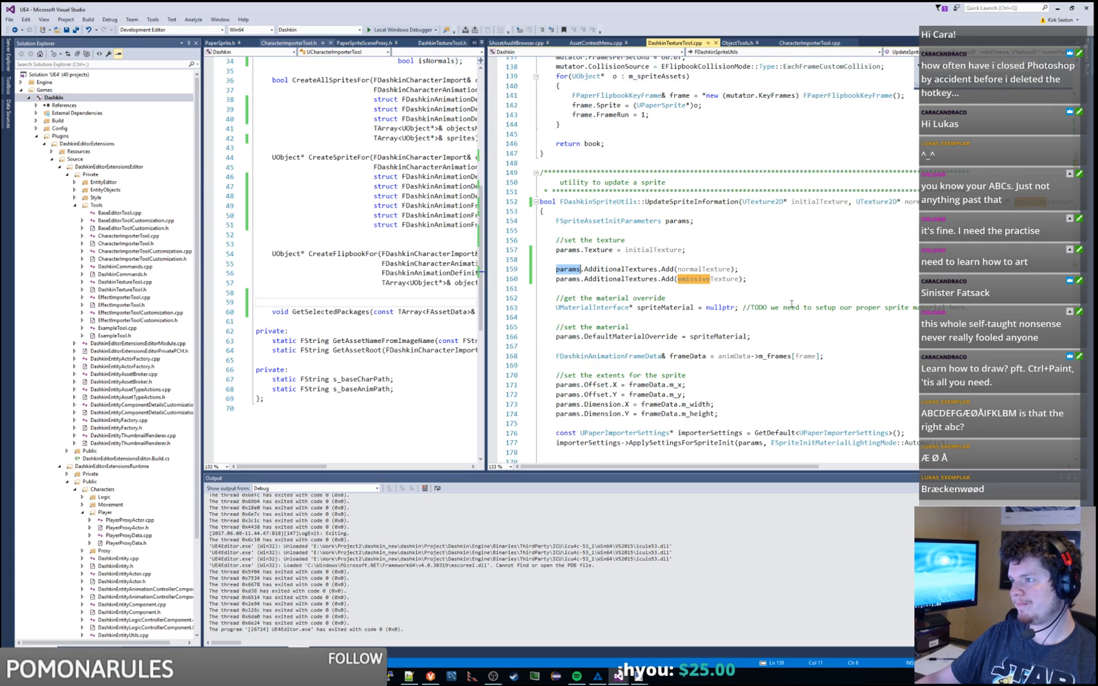
pyautogui.click(770, 270)
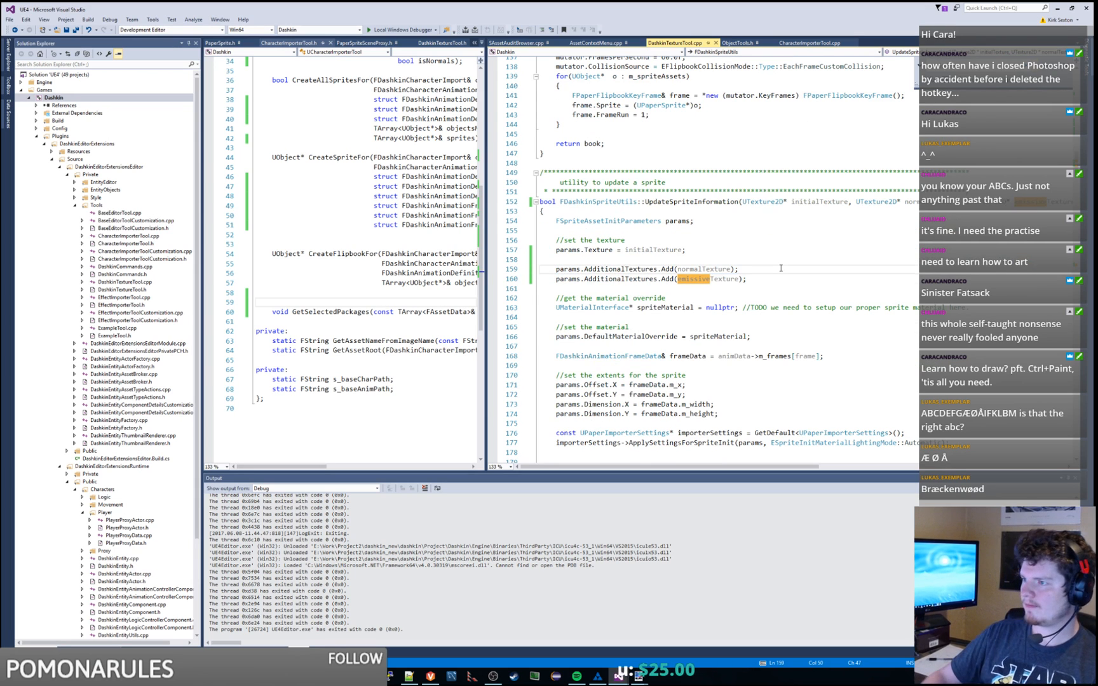
pyautogui.press('Return')
pyautogui.write('if(em')
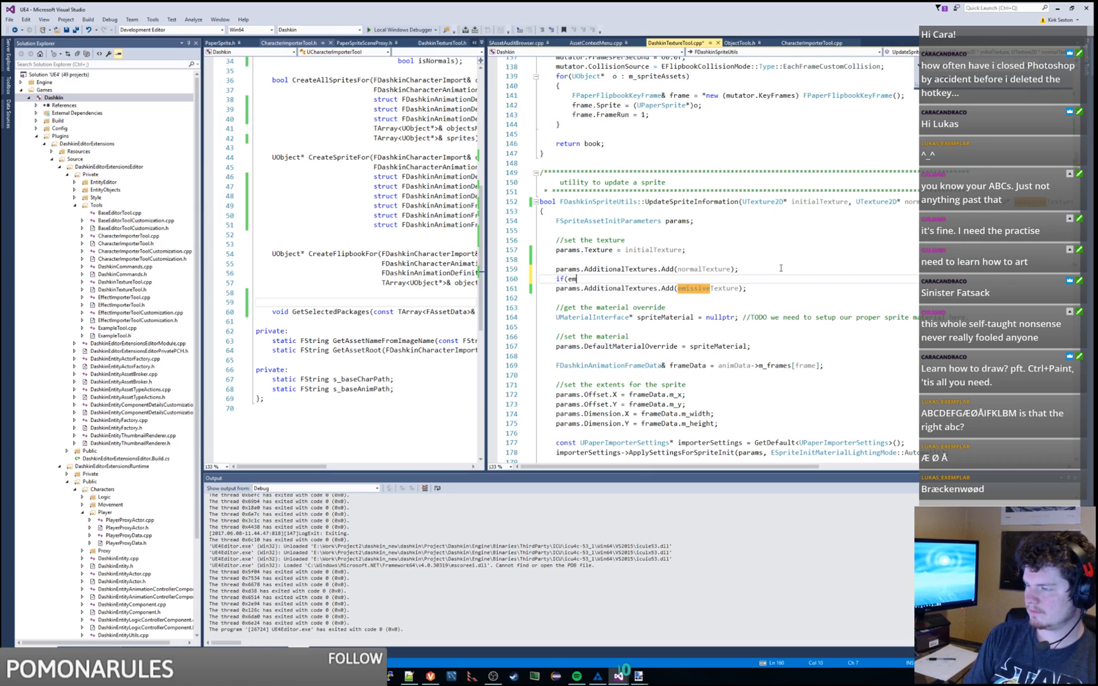
pyautogui.hotkey('shift', 'Home')
pyautogui.press('Delete')
pyautogui.press('Up')
pyautogui.press('End')
pyautogui.hotkey('shift', 'Down')
pyautogui.press('Delete')
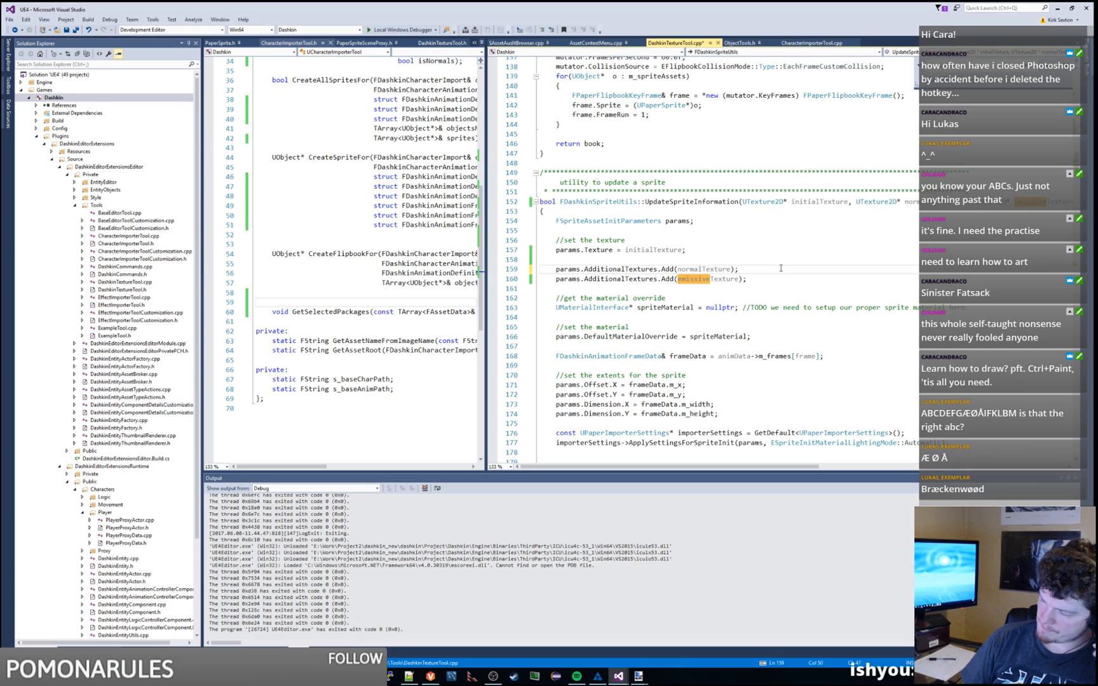
# Step: Add an if(emissiveTextures) null check and indent the emissive add beneath it
pyautogui.press('Return')
pyautogui.write('if(emis')
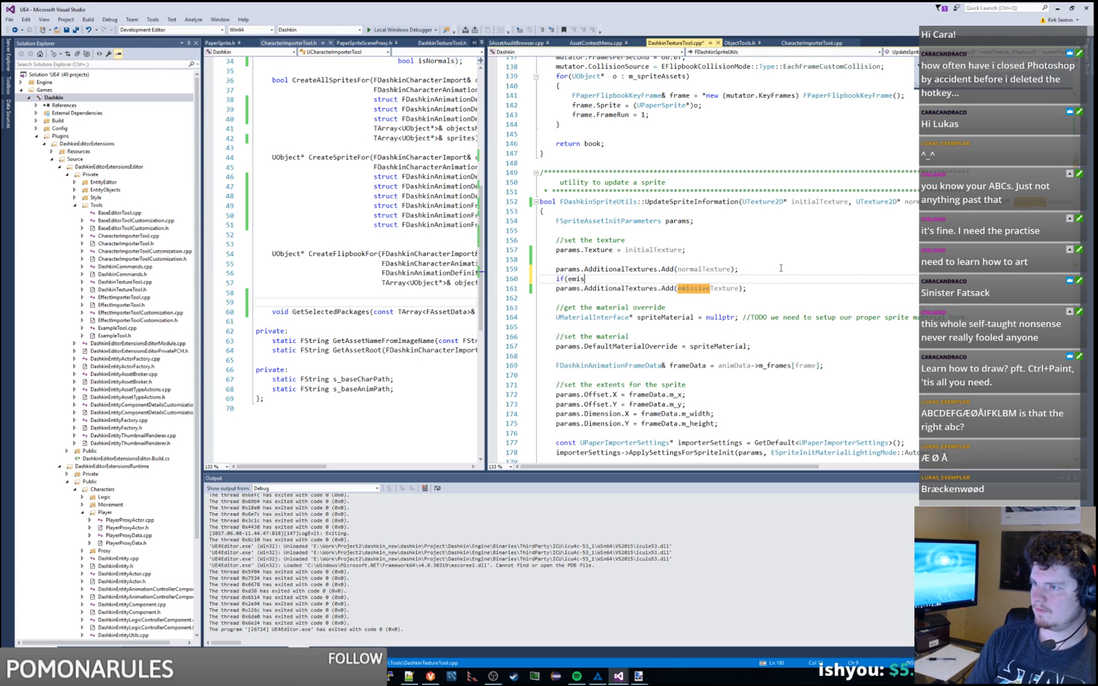
pyautogui.write('siveTextures')
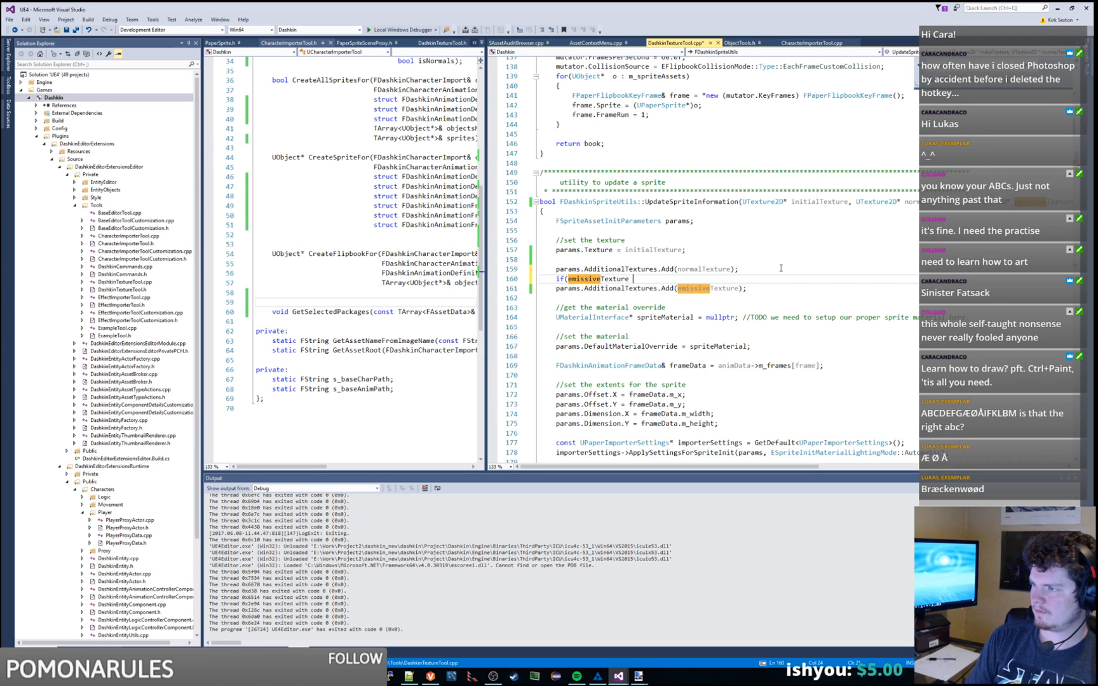
pyautogui.press('Down')
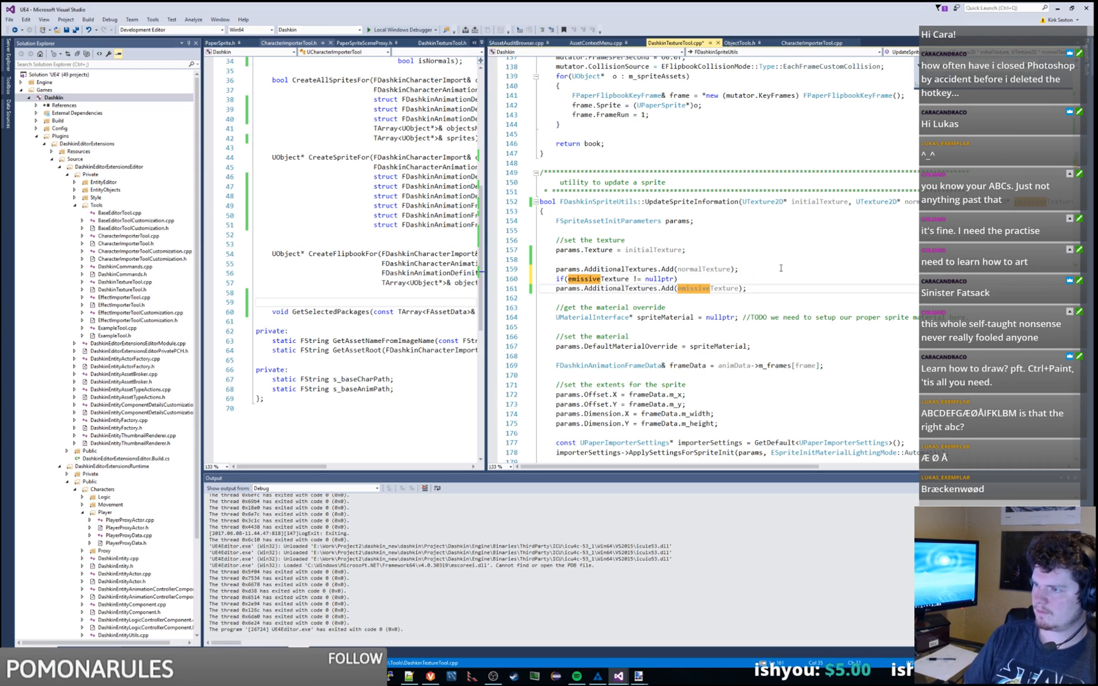
pyautogui.press('Home')
pyautogui.press('Tab')
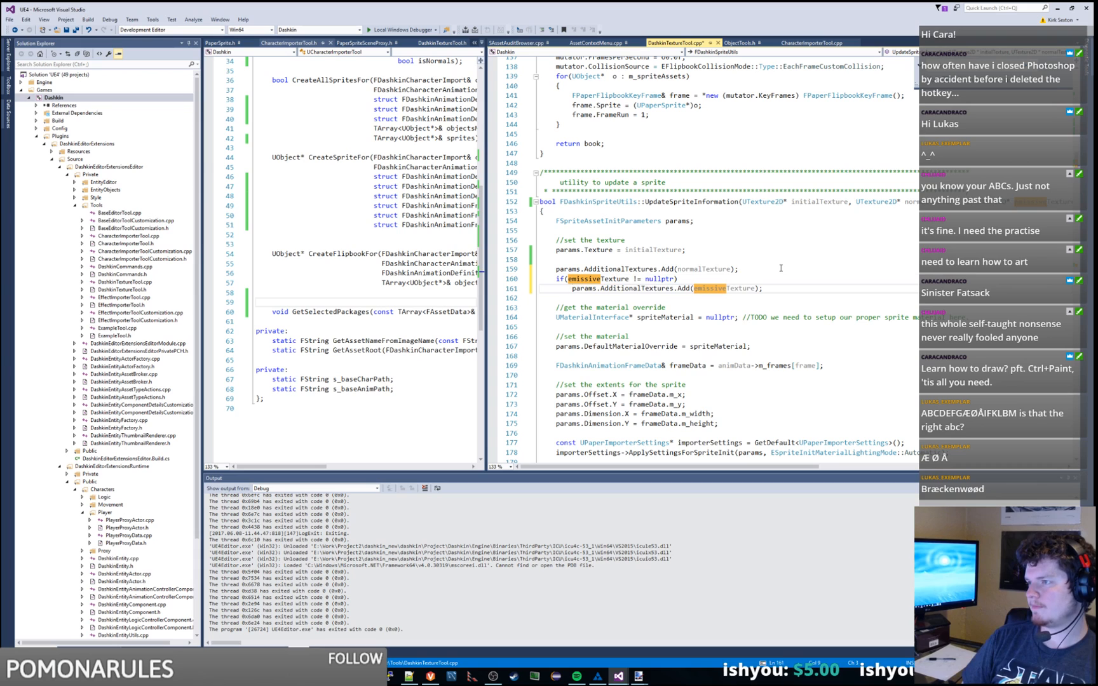
pyautogui.press('Up')
pyautogui.press('Up')
pyautogui.press('Up')
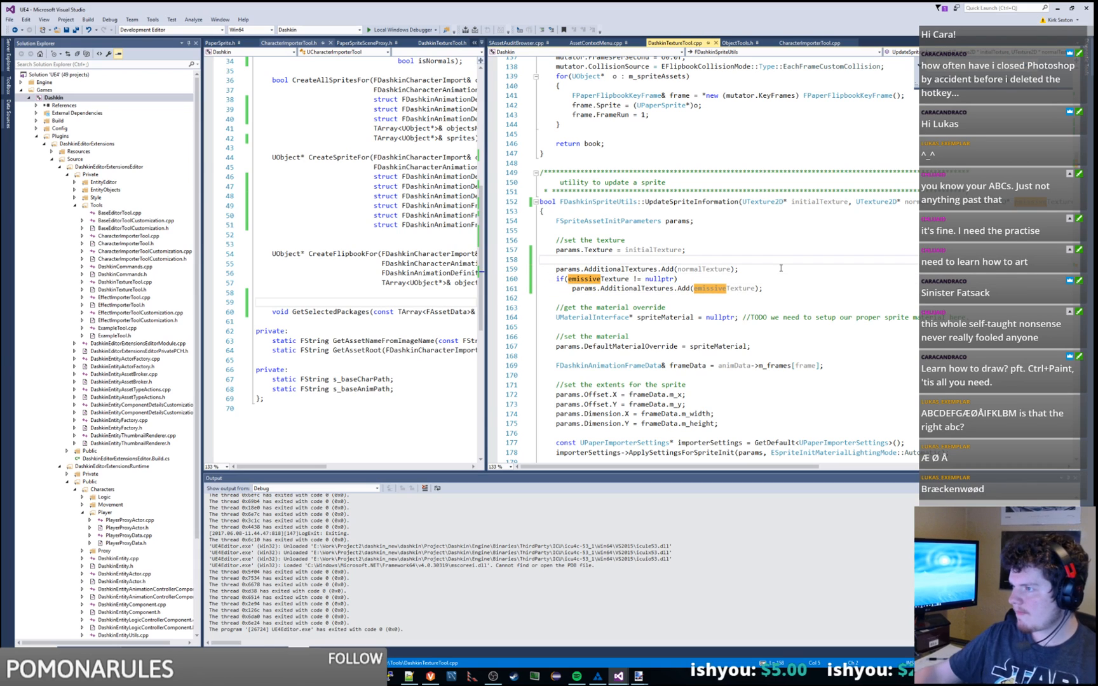
# Step: Build the Dashkin project from Solution Explorer
pyautogui.doubleClick(701, 203)
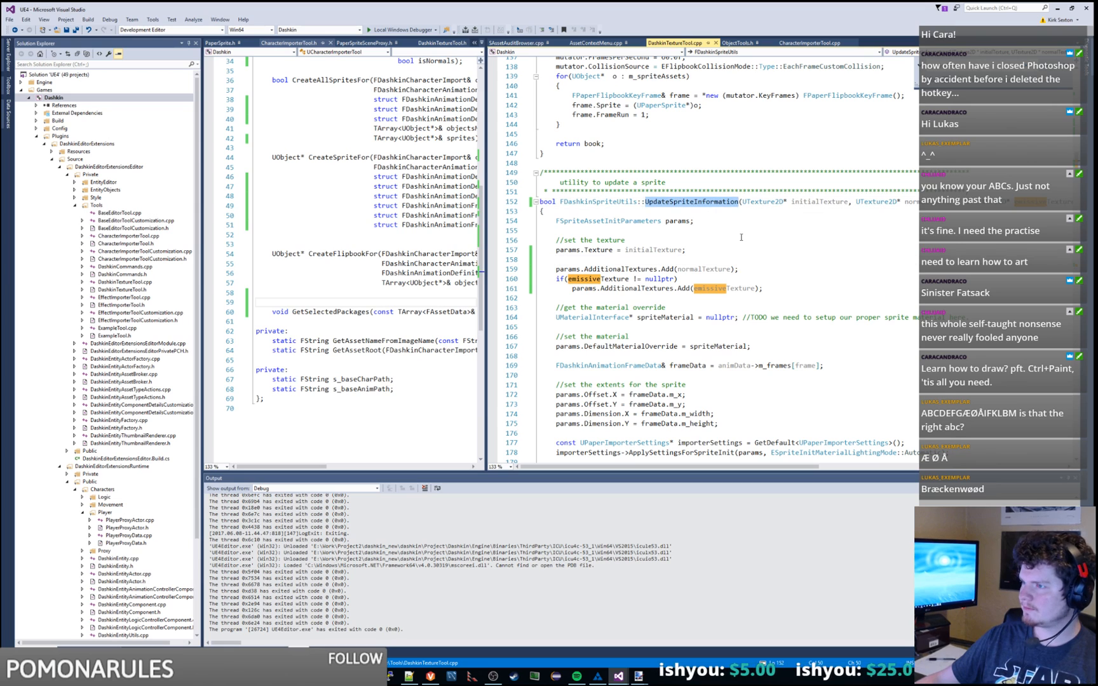
pyautogui.scroll(4, 741, 237)
pyautogui.scroll(-1, 741, 237)
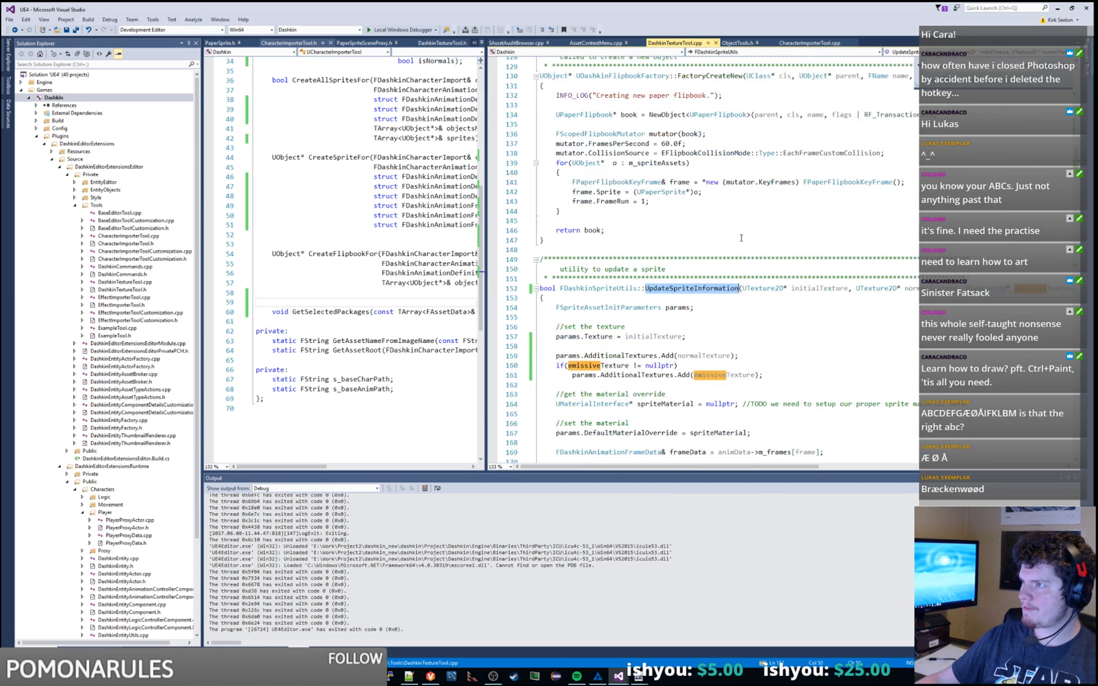
pyautogui.scroll(-20, 741, 238)
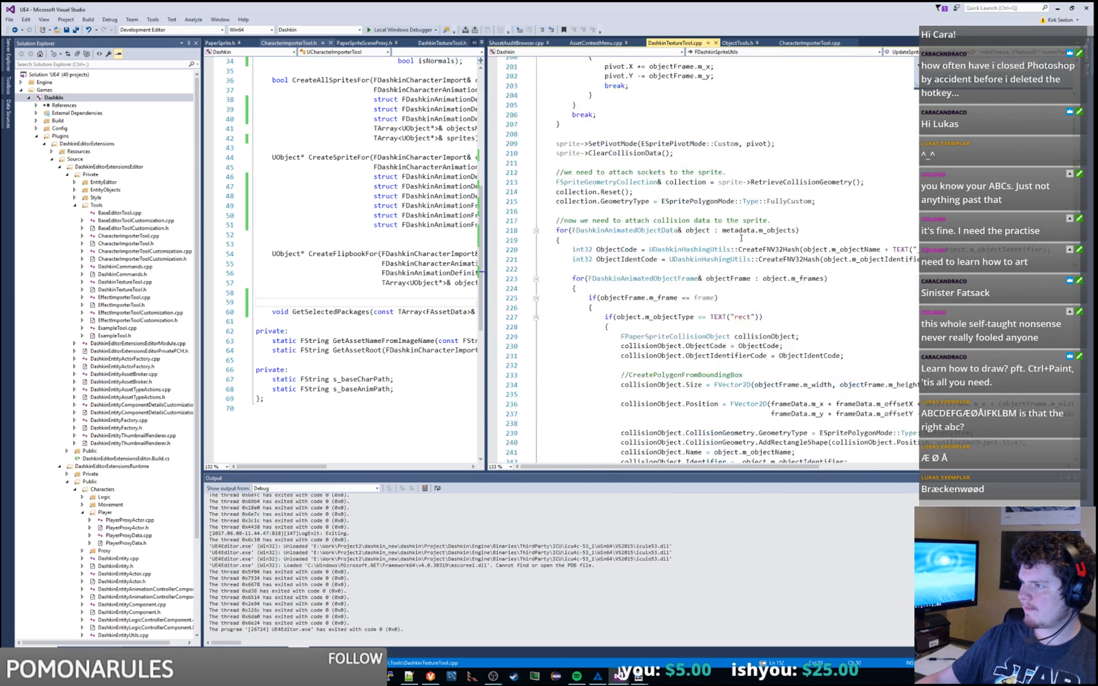
pyautogui.scroll(20, 741, 238)
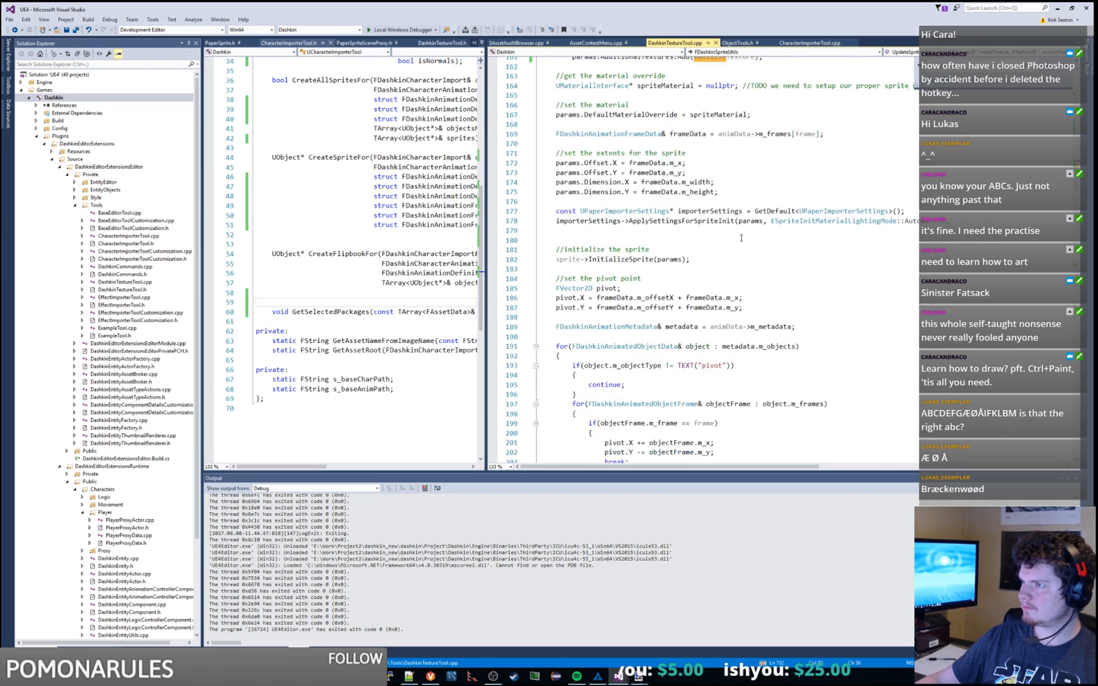
pyautogui.rightClick(119, 99)
pyautogui.click(139, 103)
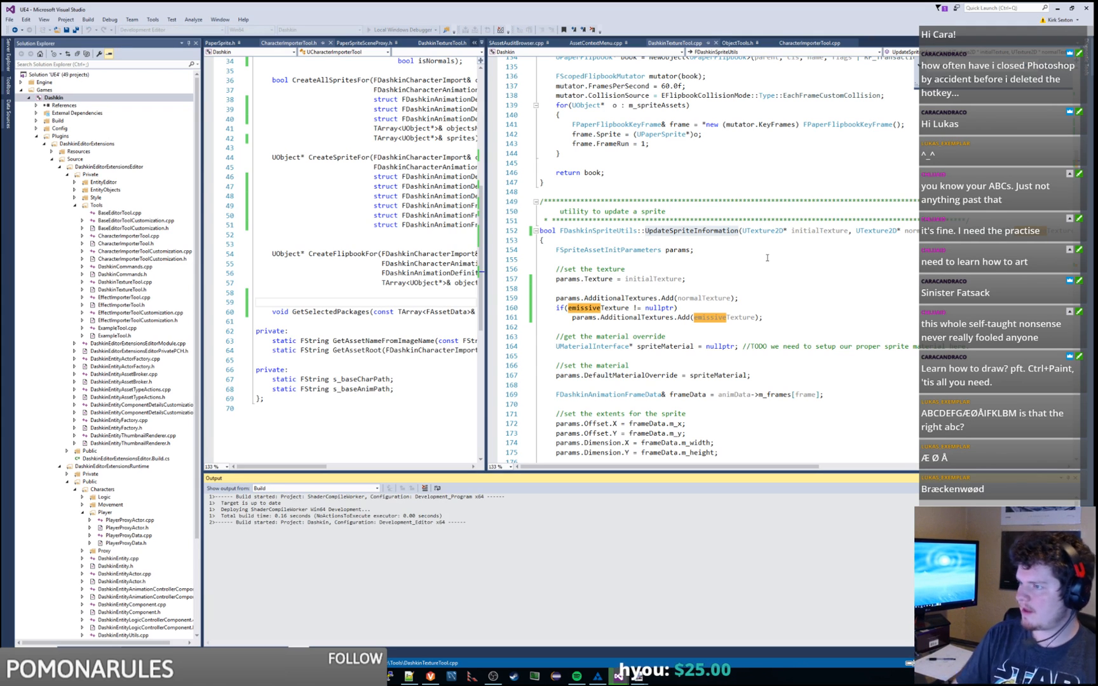
# Step: Enlarge the build Output pane, then launch Unreal Editor via Local Windows Debugger
pyautogui.doubleClick(636, 298)
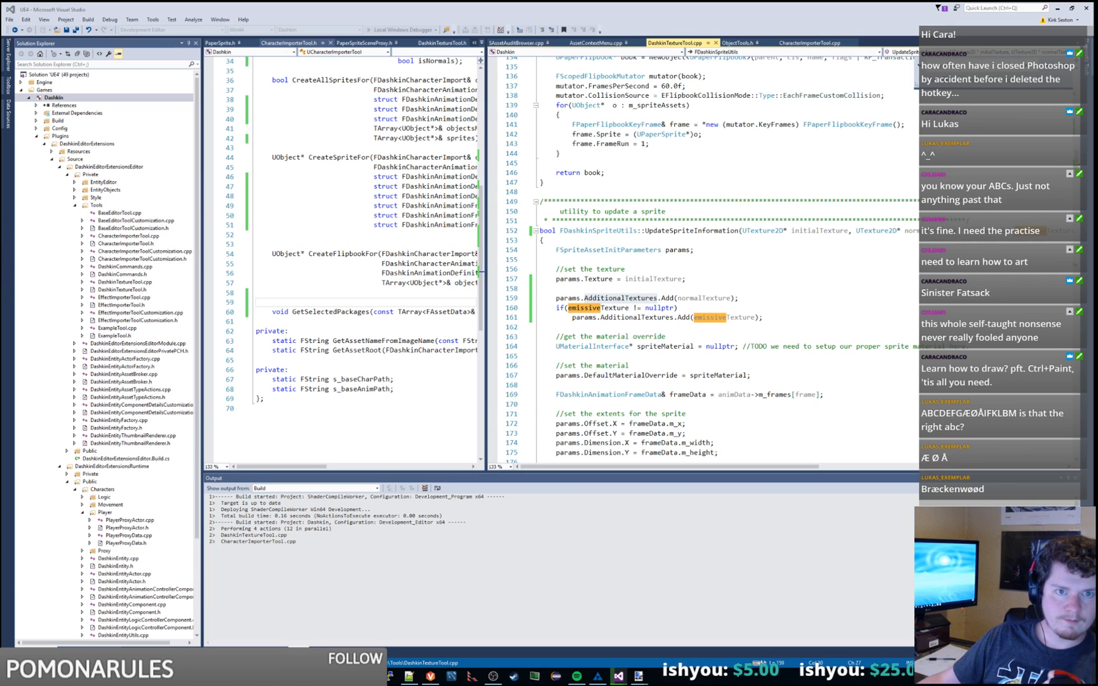
pyautogui.click(367, 552)
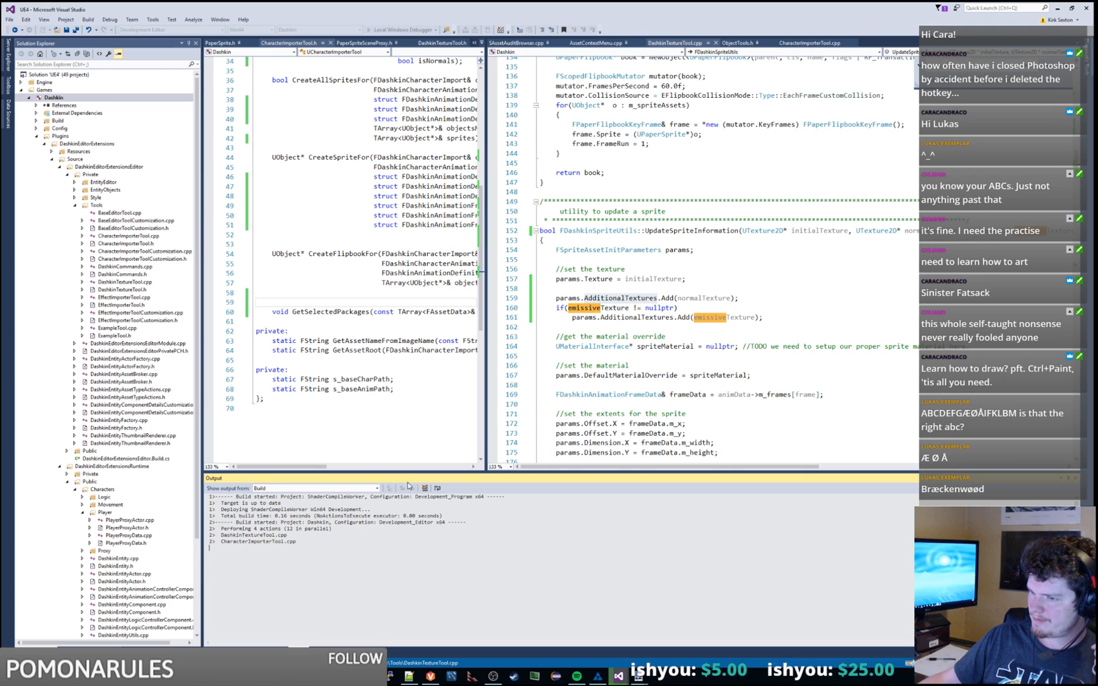
pyautogui.moveTo(411, 473); pyautogui.dragTo(410, 407)
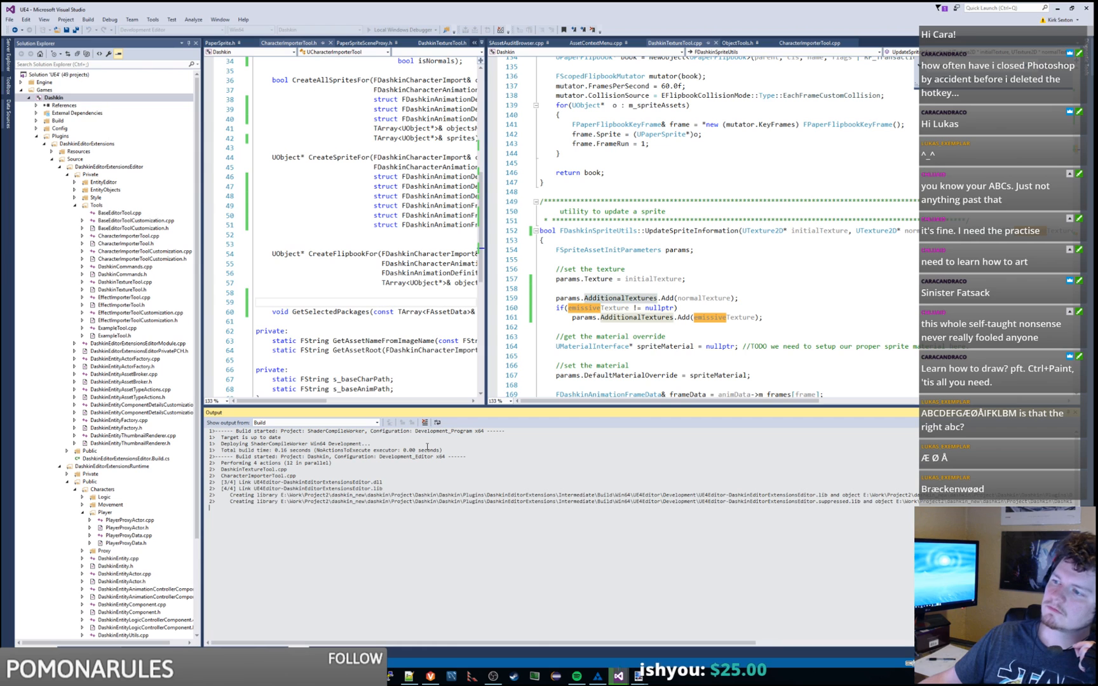
pyautogui.click(415, 30)
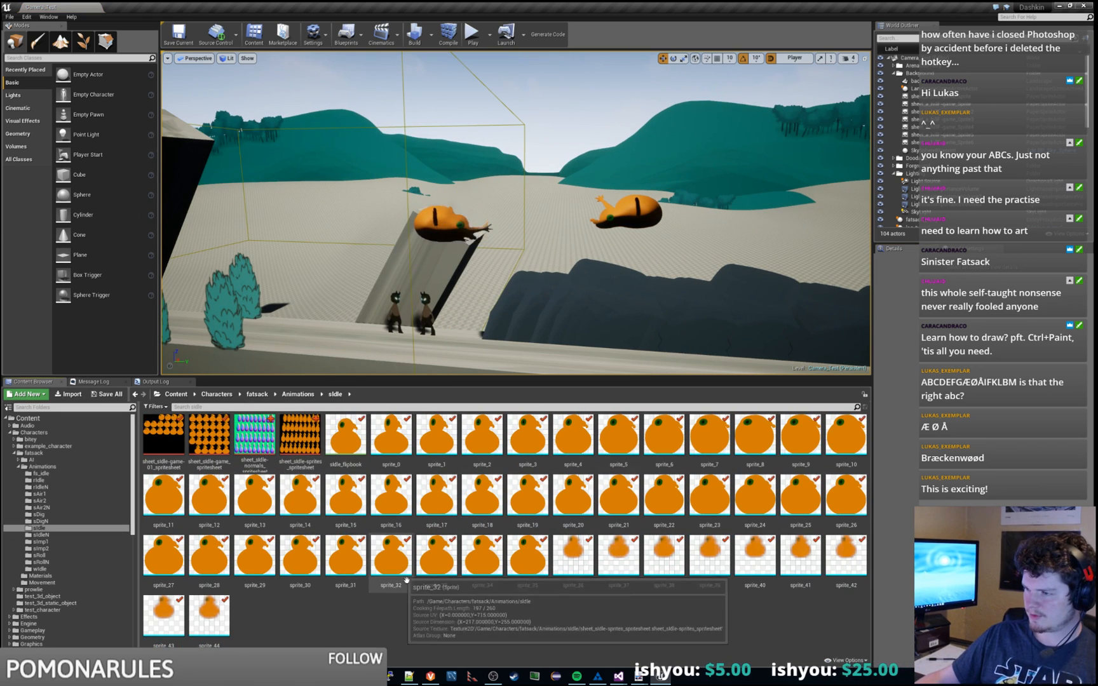
# Step: Execute the fatsack Character Import from Edit > Dashkin Tool, then return to Visual Studio
pyautogui.click(26, 16)
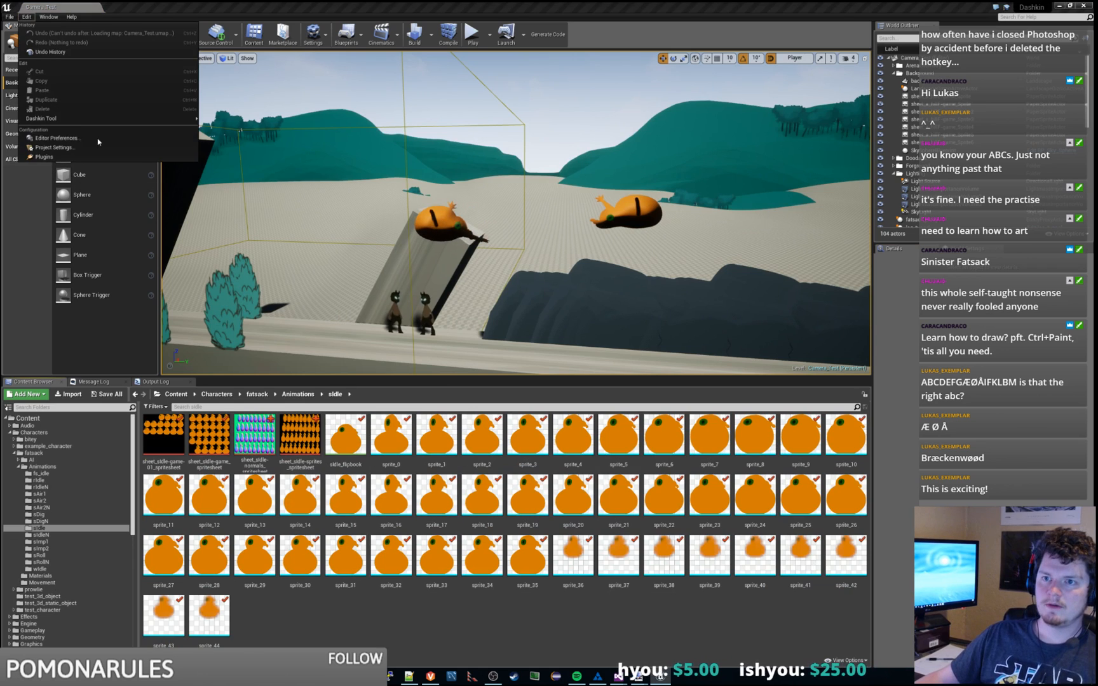
pyautogui.moveTo(127, 118)
pyautogui.click(229, 120)
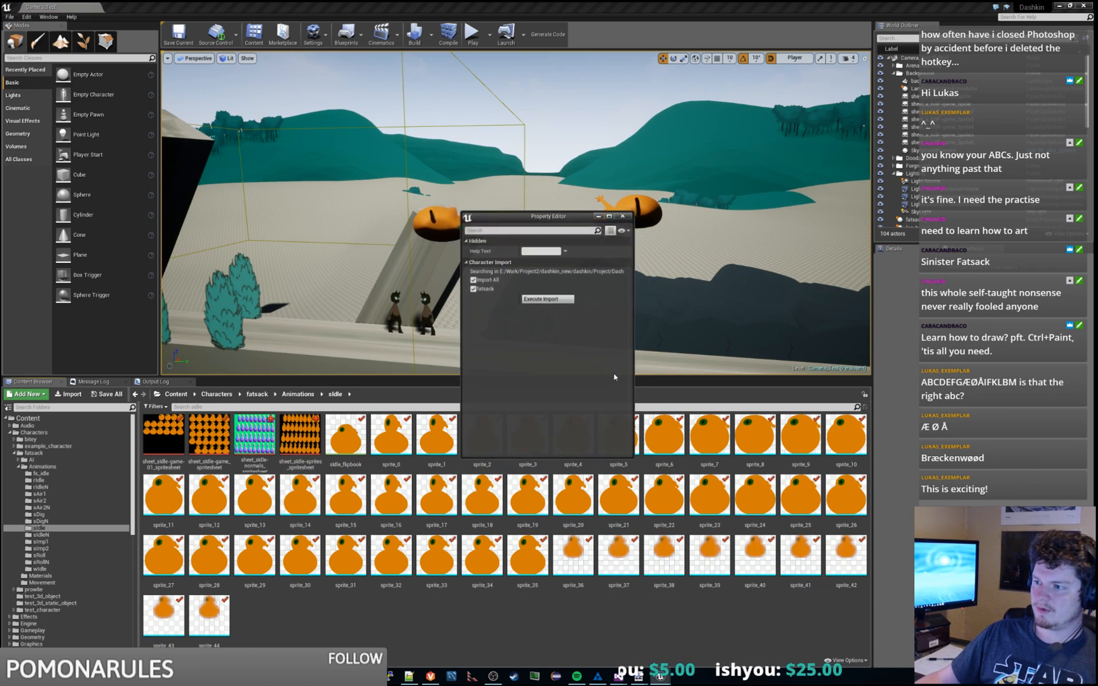
pyautogui.click(544, 299)
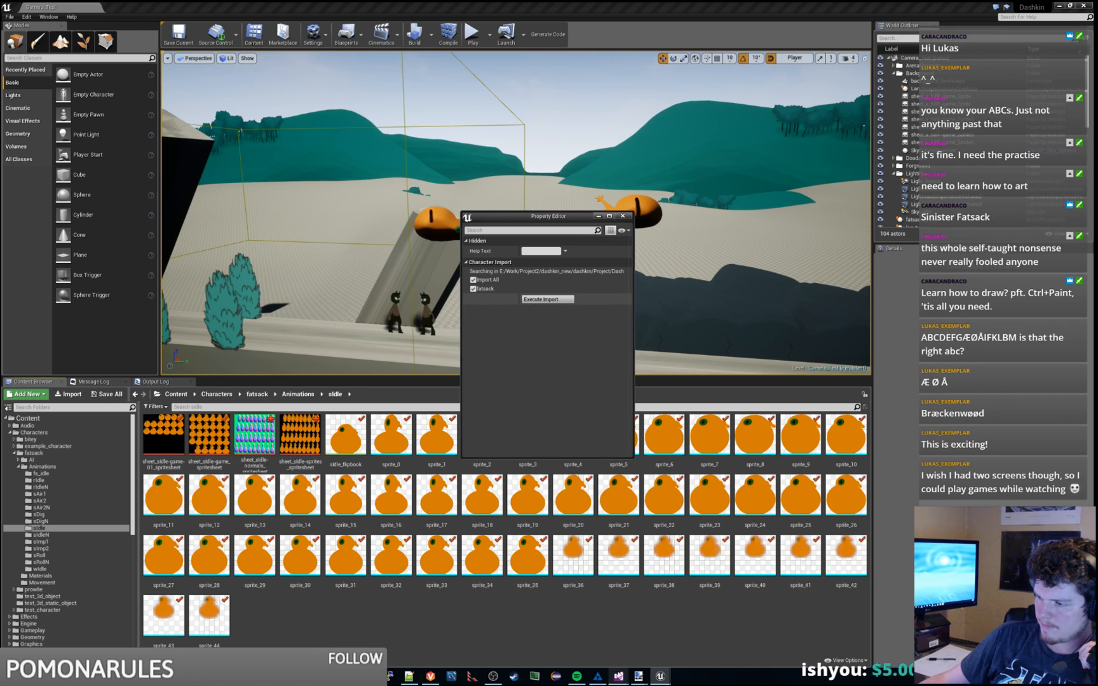
pyautogui.click(618, 676)
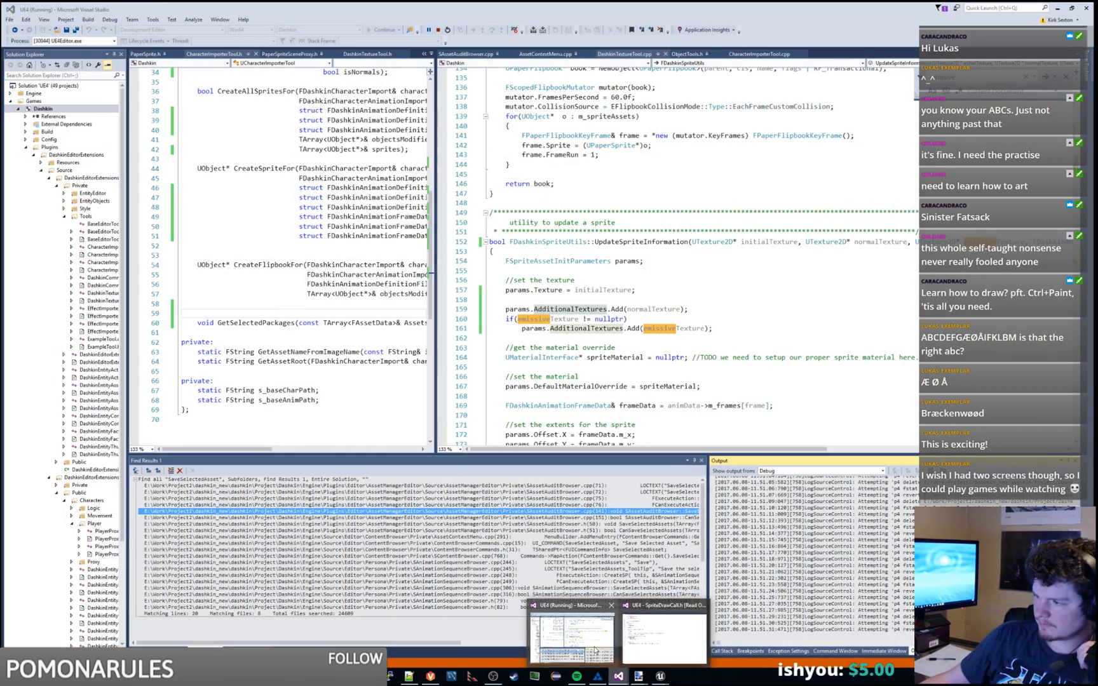
# Step: Widen and heighten the Output log pane to follow the sprite import
pyautogui.click(595, 649)
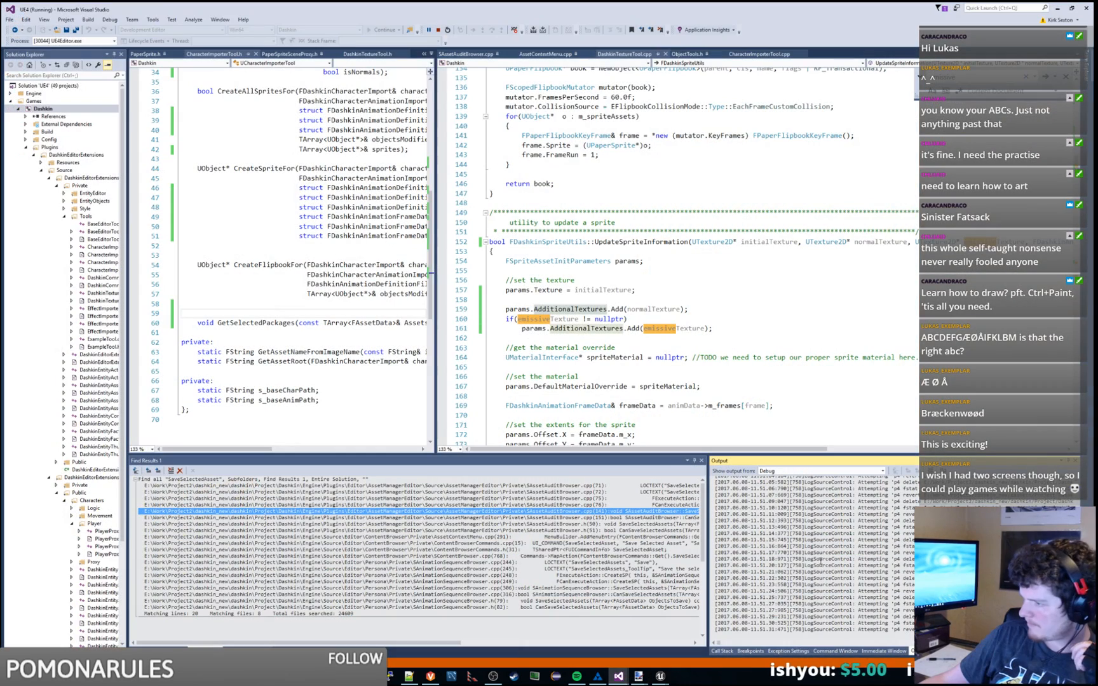
pyautogui.moveTo(707, 558); pyautogui.dragTo(319, 559)
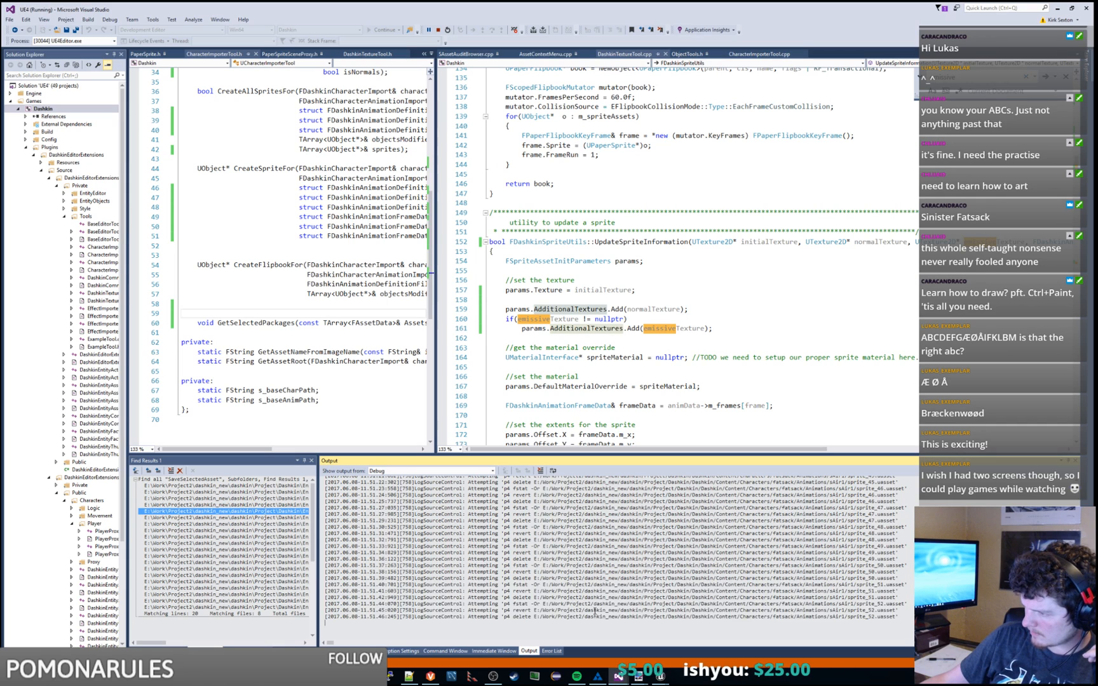
pyautogui.moveTo(664, 455); pyautogui.dragTo(663, 267)
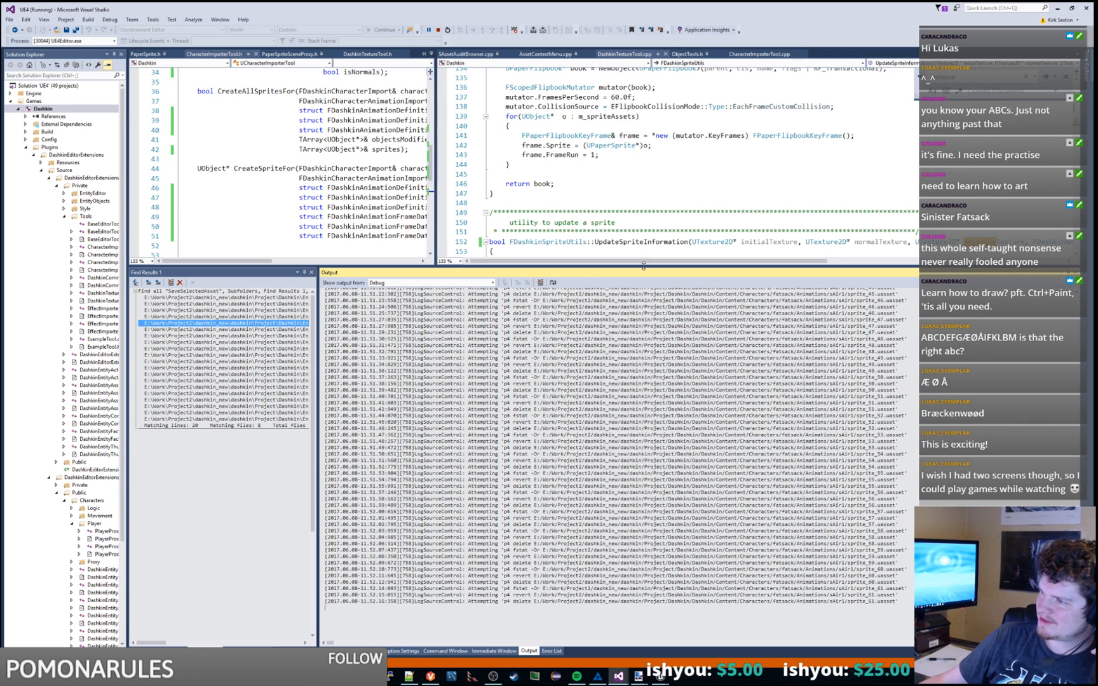
pyautogui.moveTo(643, 266); pyautogui.dragTo(637, 184)
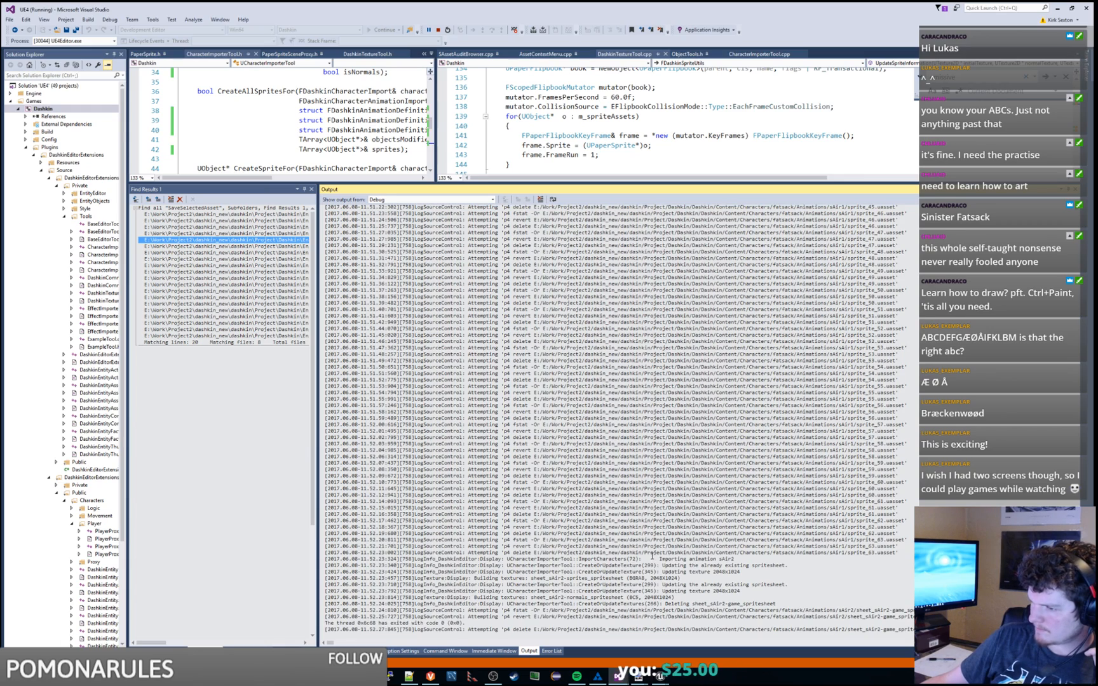
pyautogui.scroll(-15, 651, 556)
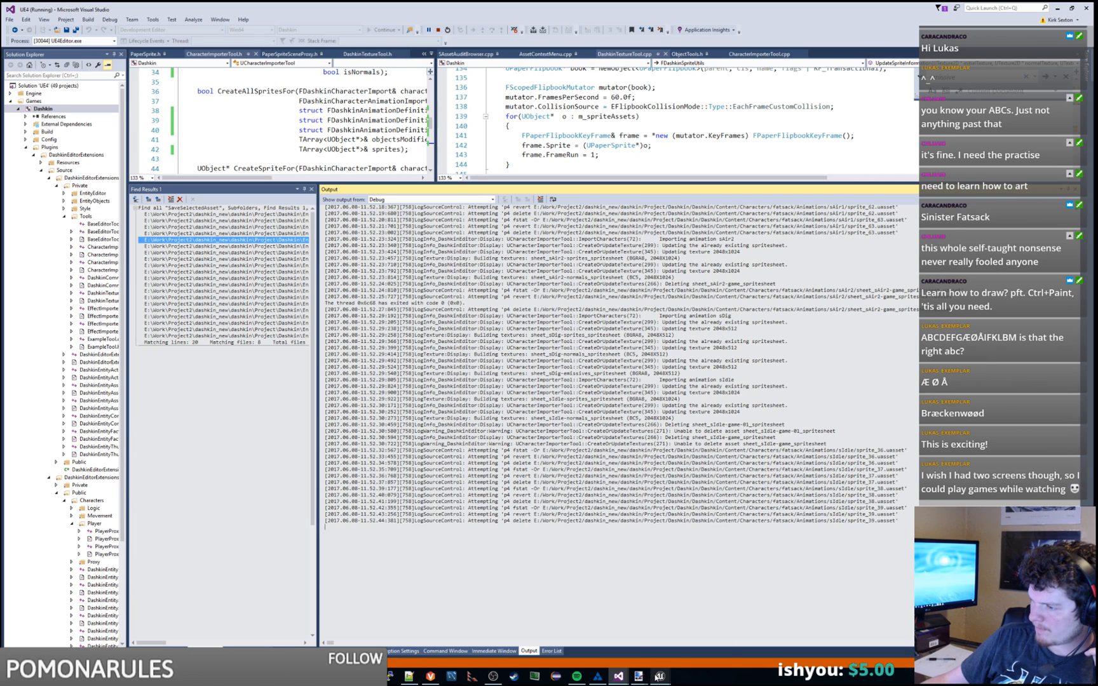
# Step: Check Unreal Editor, then switch to the Toon Boom Harmony fatsack scene
pyautogui.moveTo(660, 677)
pyautogui.click(660, 648)
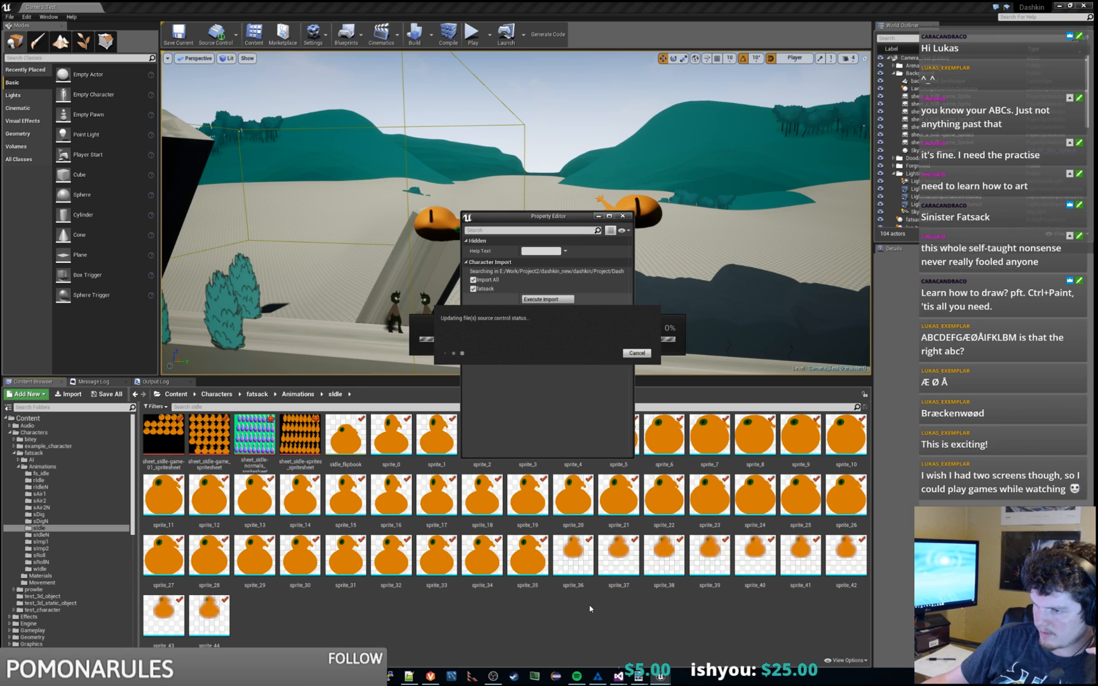
pyautogui.click(598, 677)
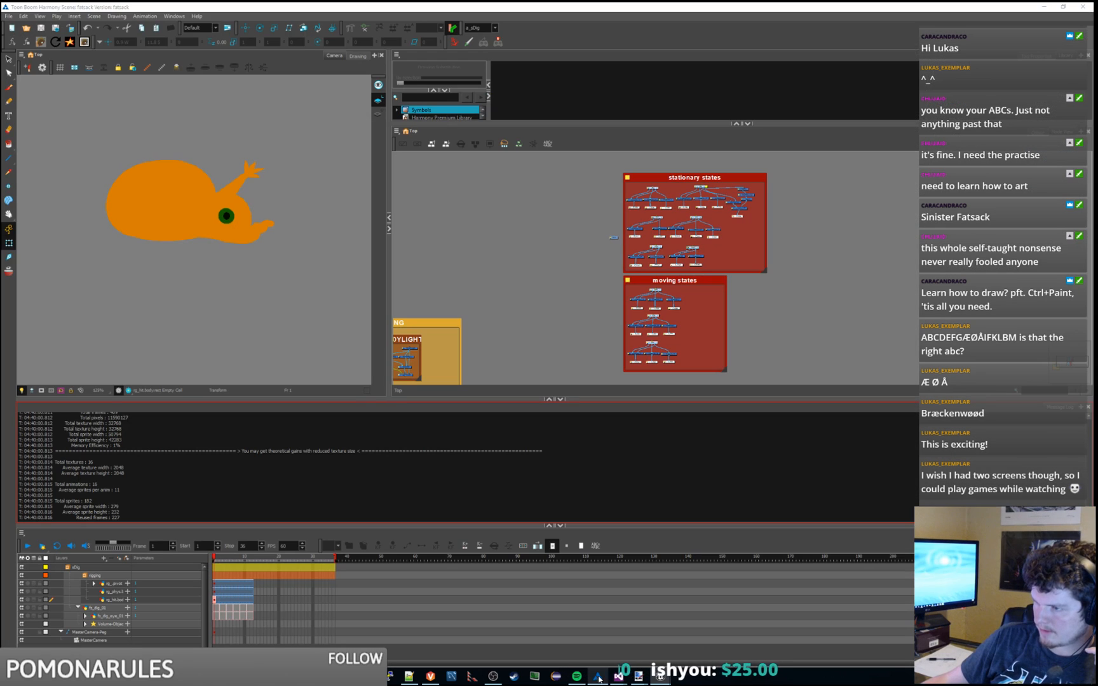
# Step: Show the d_sIdle display in the camera view
pyautogui.click(495, 28)
pyautogui.moveTo(499, 56); pyautogui.dragTo(498, 60)
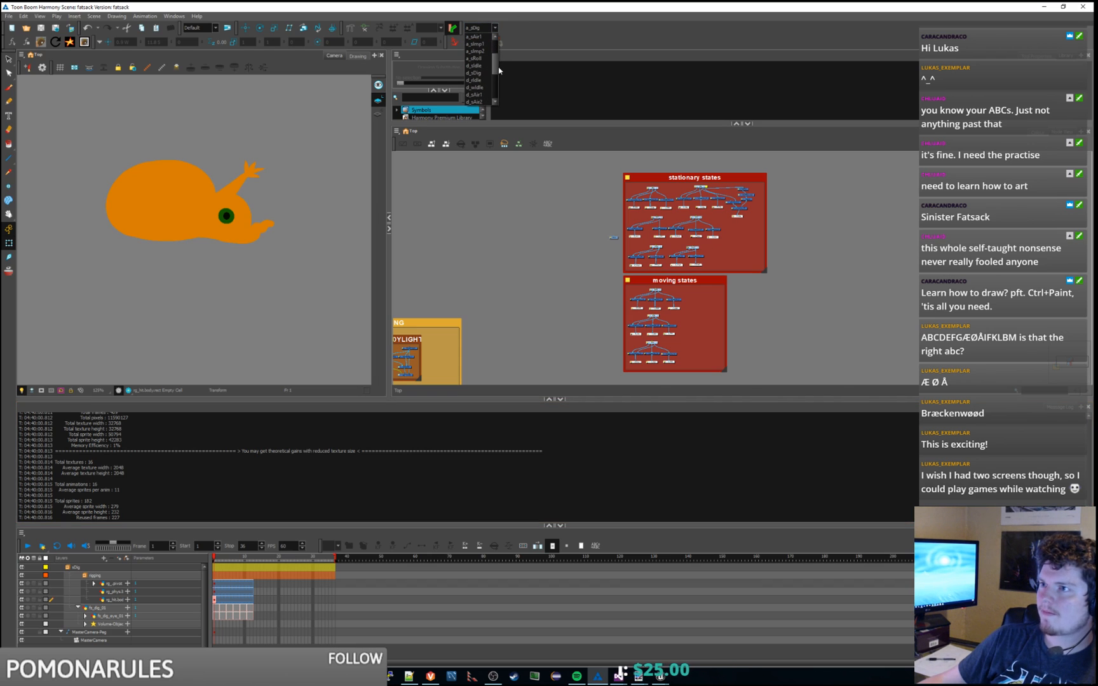
pyautogui.click(482, 66)
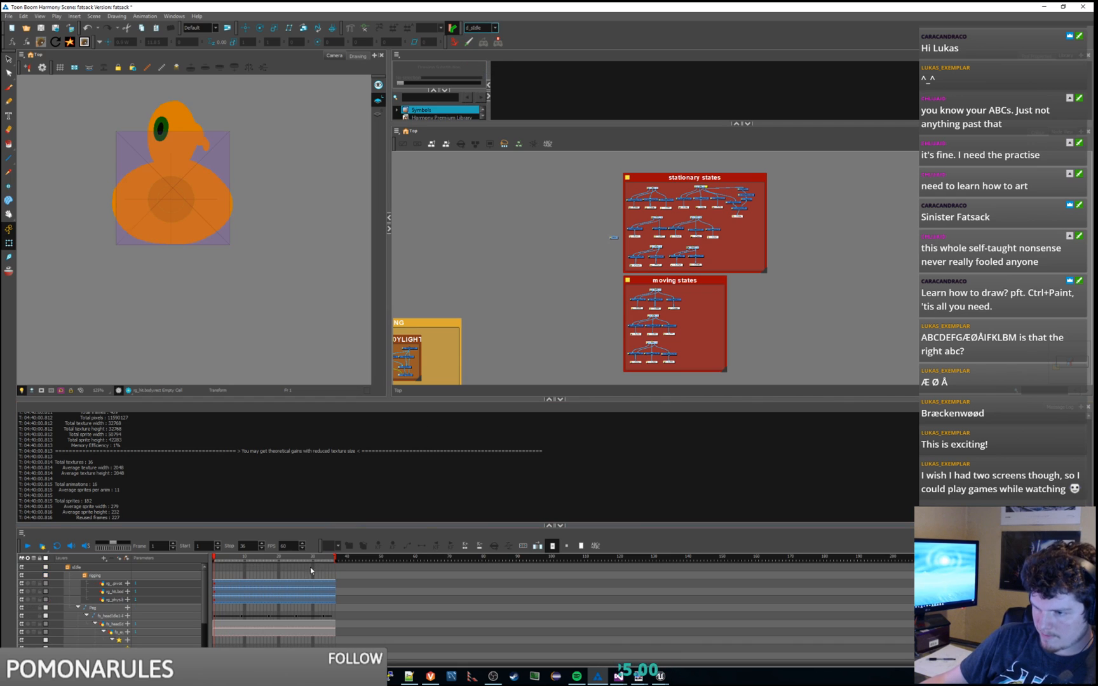
# Step: Drag the scene end out to frame 80, then undo it back to frame 36
pyautogui.moveTo(336, 560)
pyautogui.mouseDown()
pyautogui.moveTo(647, 562)
pyautogui.moveTo(416, 563)
pyautogui.mouseUp()
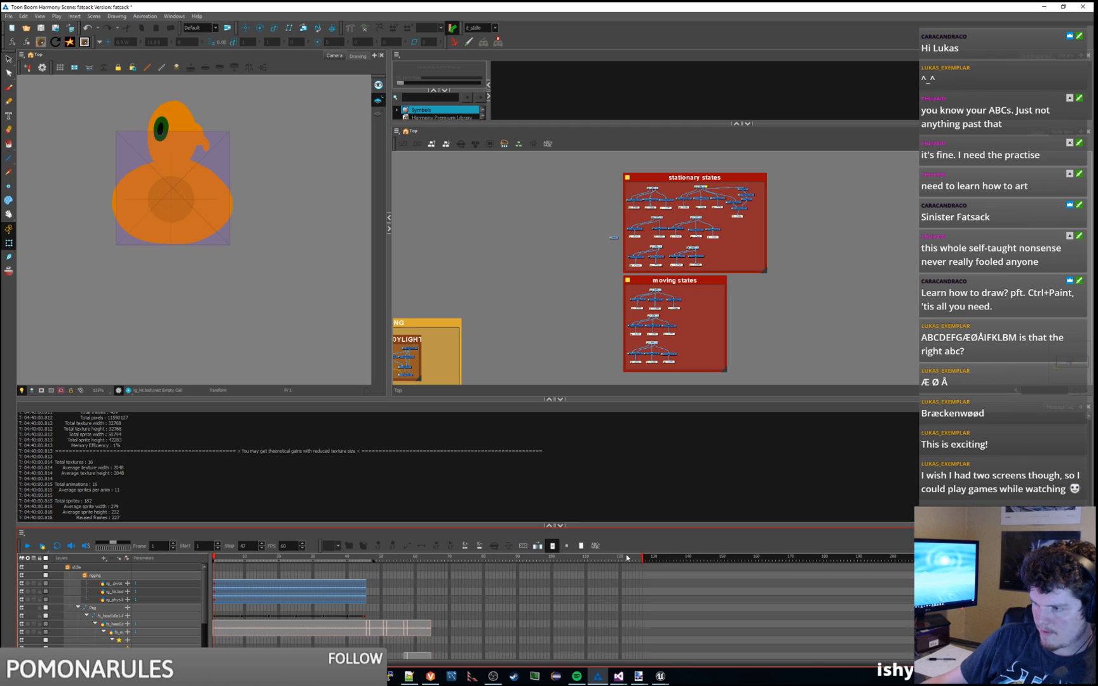
pyautogui.hotkey('ctrl', 'z')
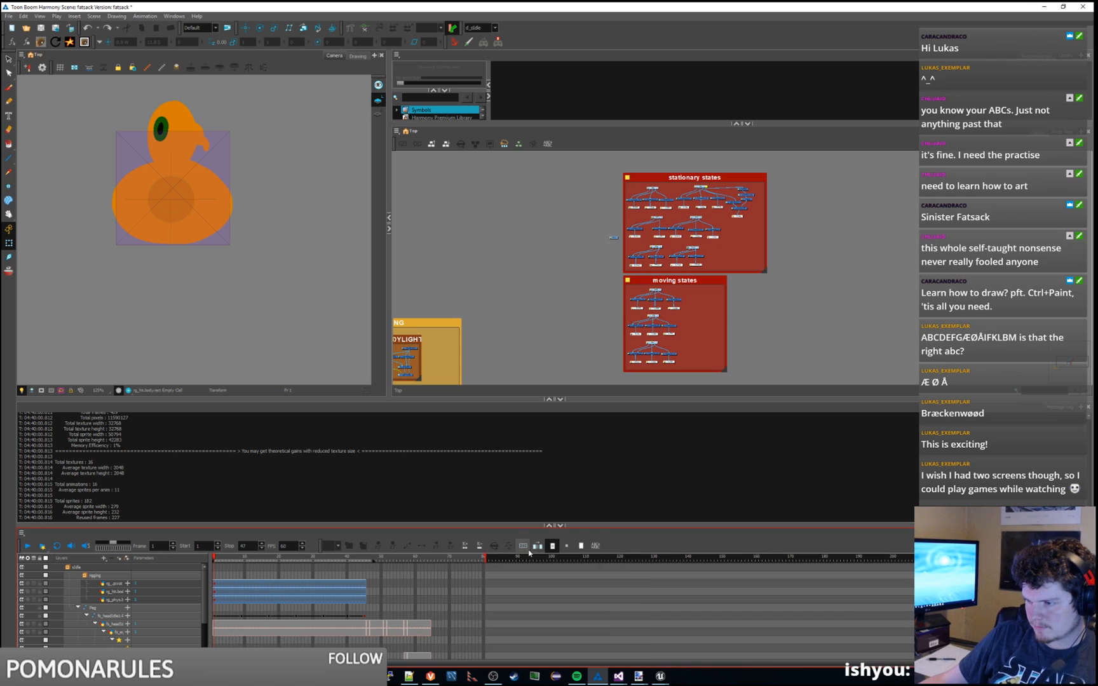
pyautogui.hotkey('ctrl', 'z')
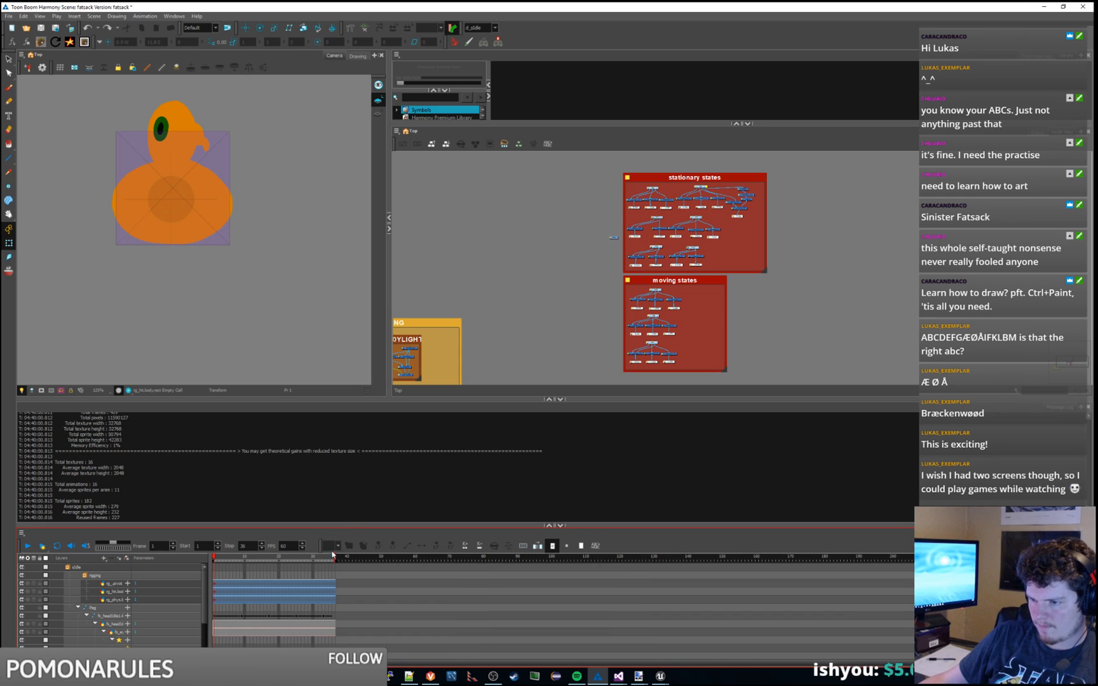
pyautogui.click(357, 495)
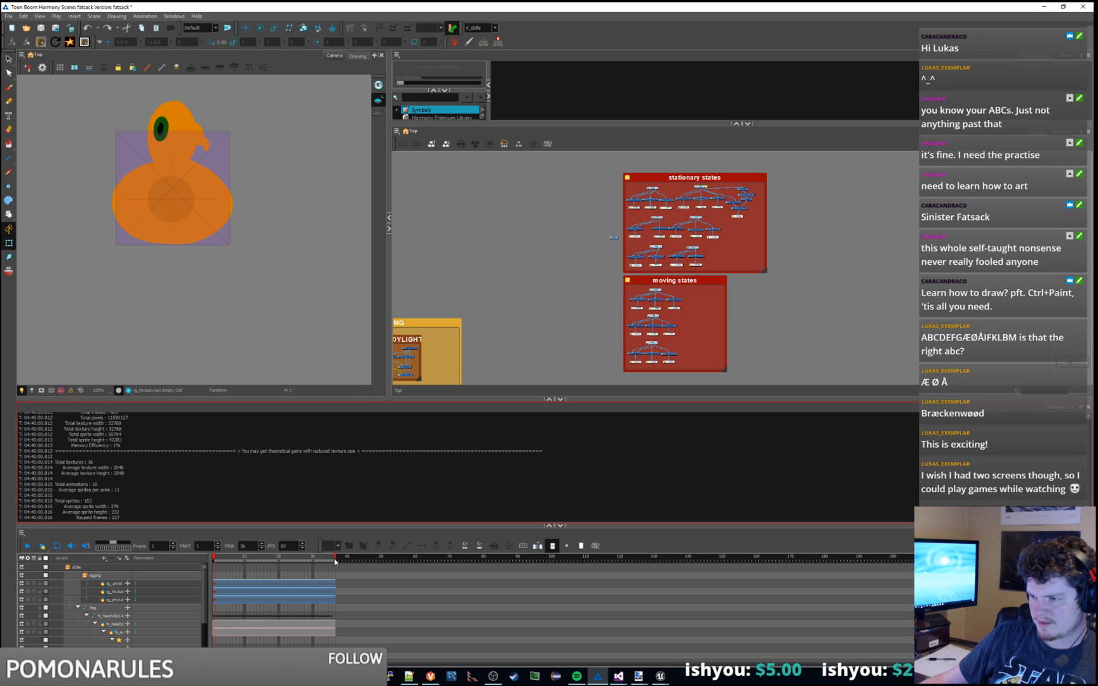
# Step: Minimize Harmony and open the Characters > fatsack folder in Unreal's Content Browser
pyautogui.click(1042, 6)
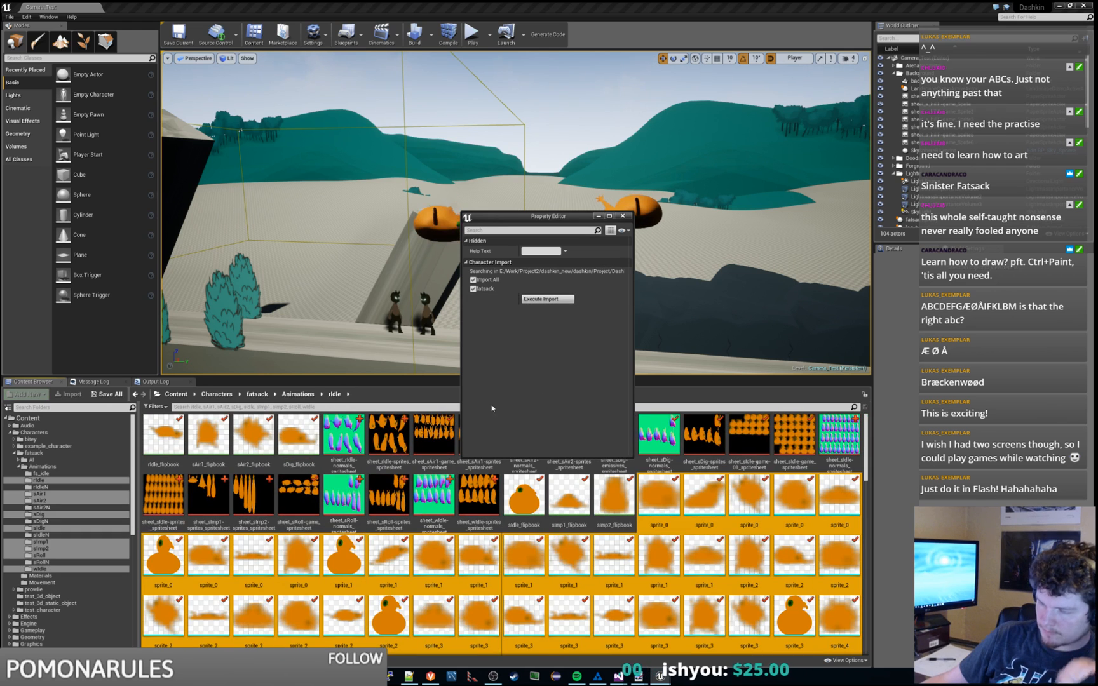
pyautogui.click(304, 451)
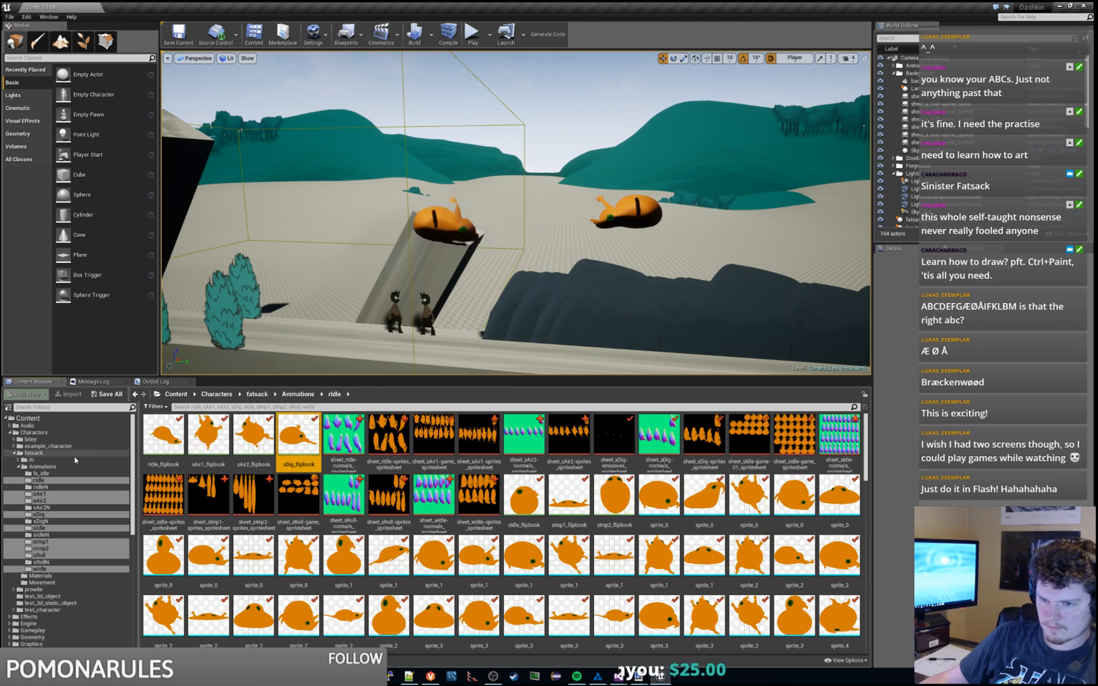
pyautogui.click(35, 453)
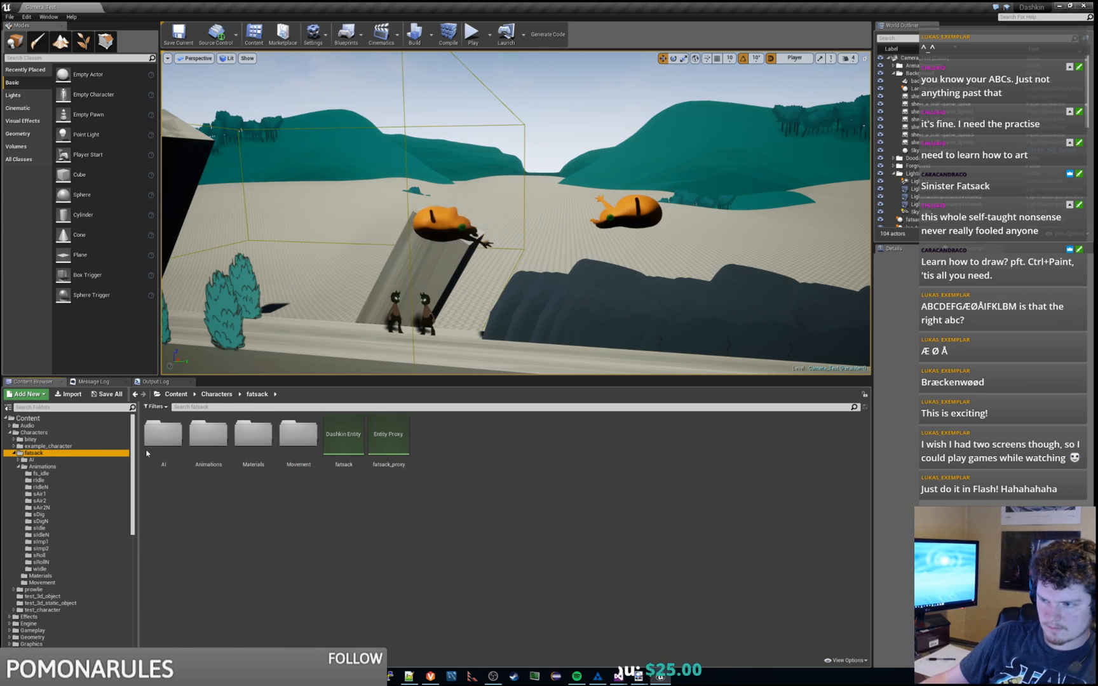
pyautogui.doubleClick(355, 437)
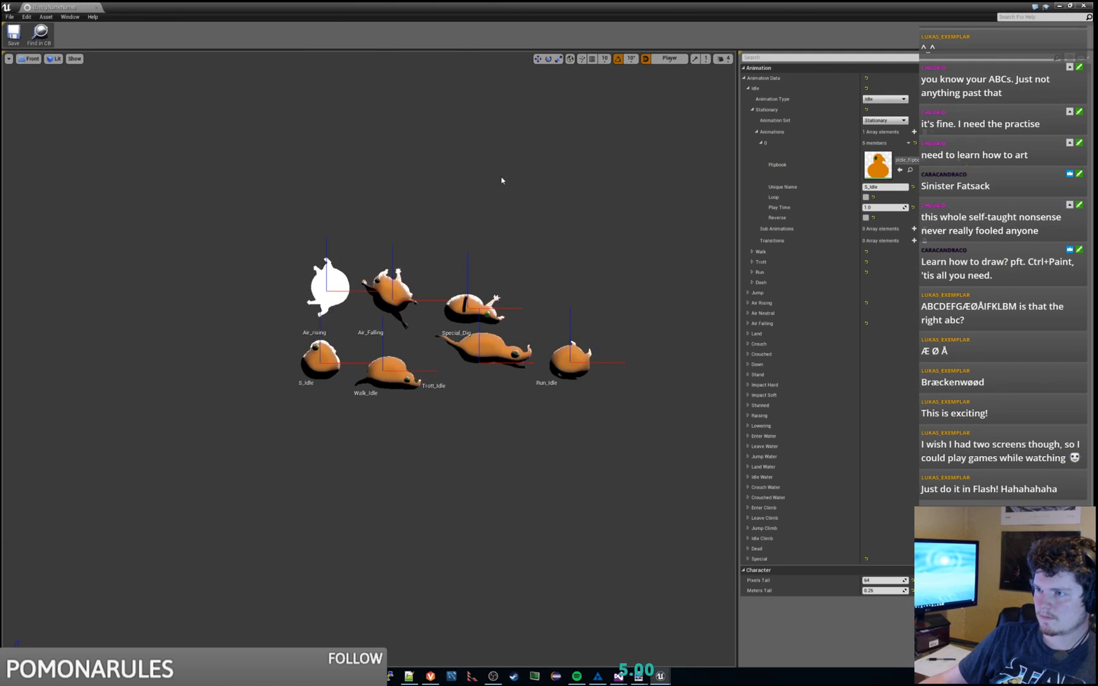
pyautogui.moveTo(440, 194); pyautogui.dragTo(441, 161, button='right')
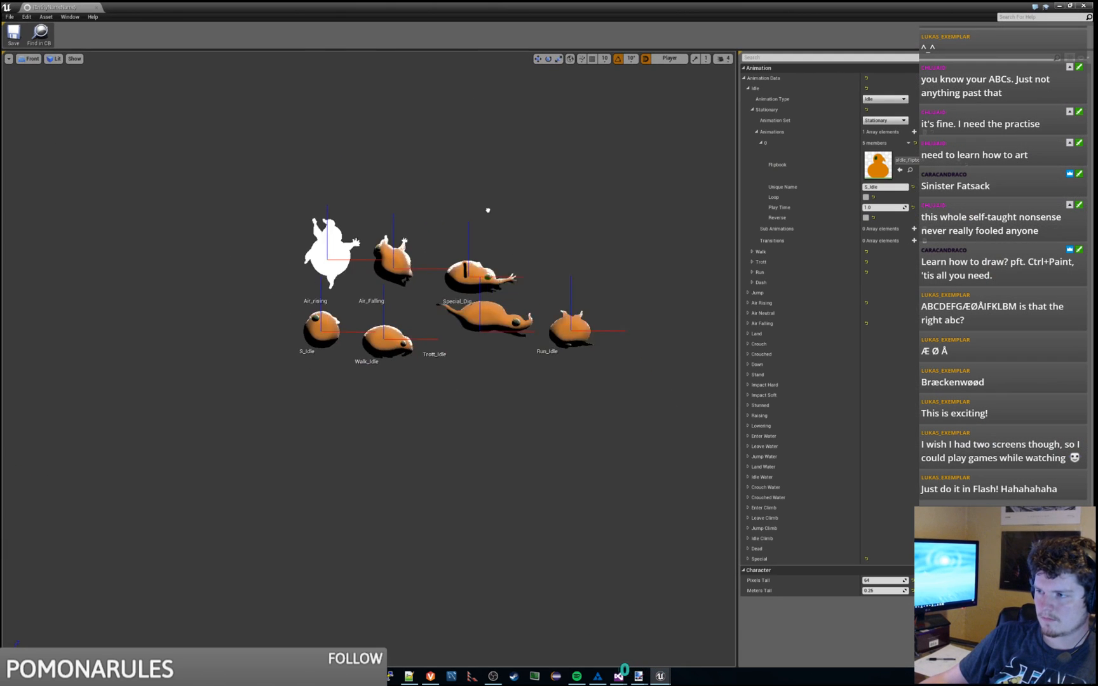
pyautogui.scroll(2, 436, 300)
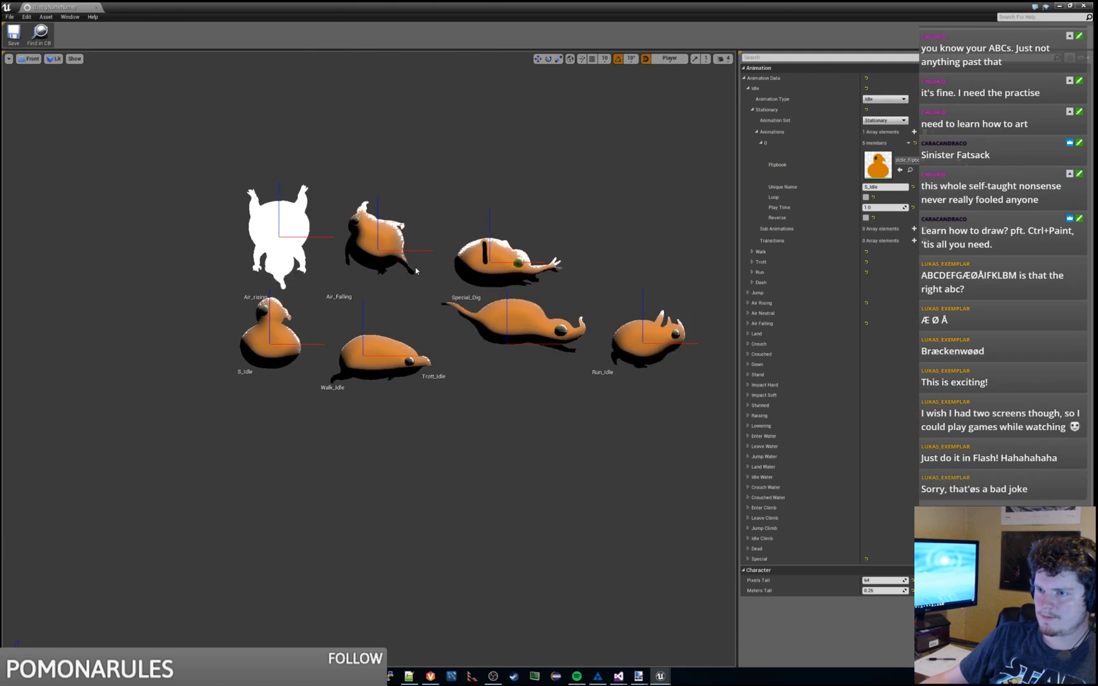
pyautogui.click(29, 58)
pyautogui.click(38, 72)
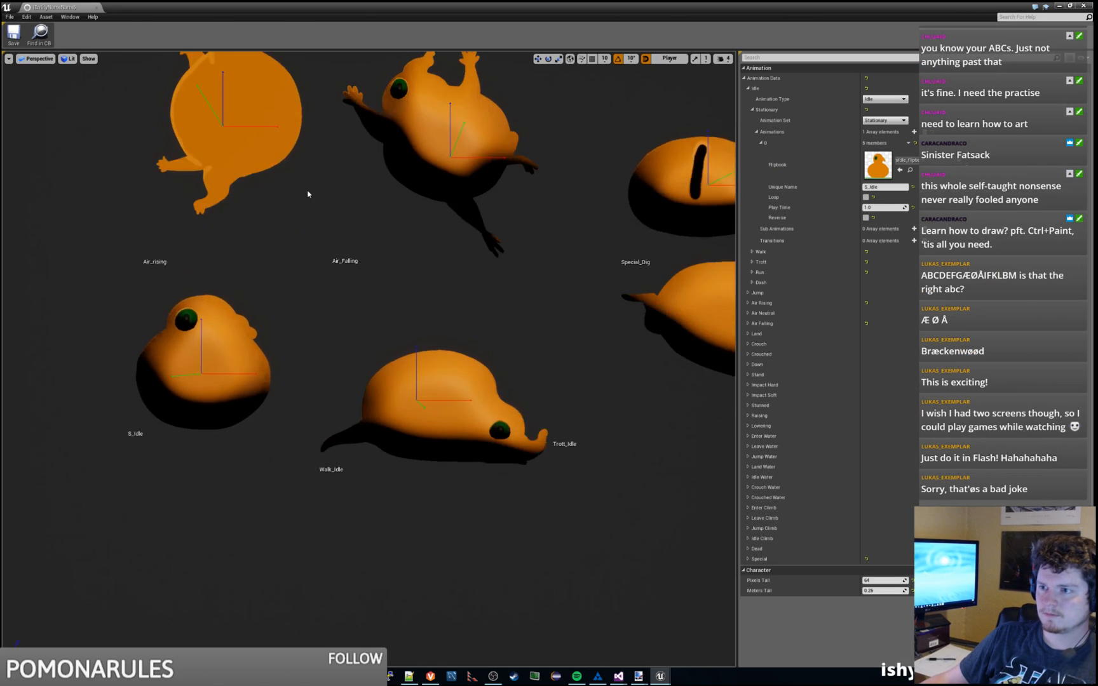
pyautogui.press('s')
pyautogui.moveTo(394, 305); pyautogui.dragTo(416, 312, button='right')
pyautogui.press('w')
pyautogui.press('s')
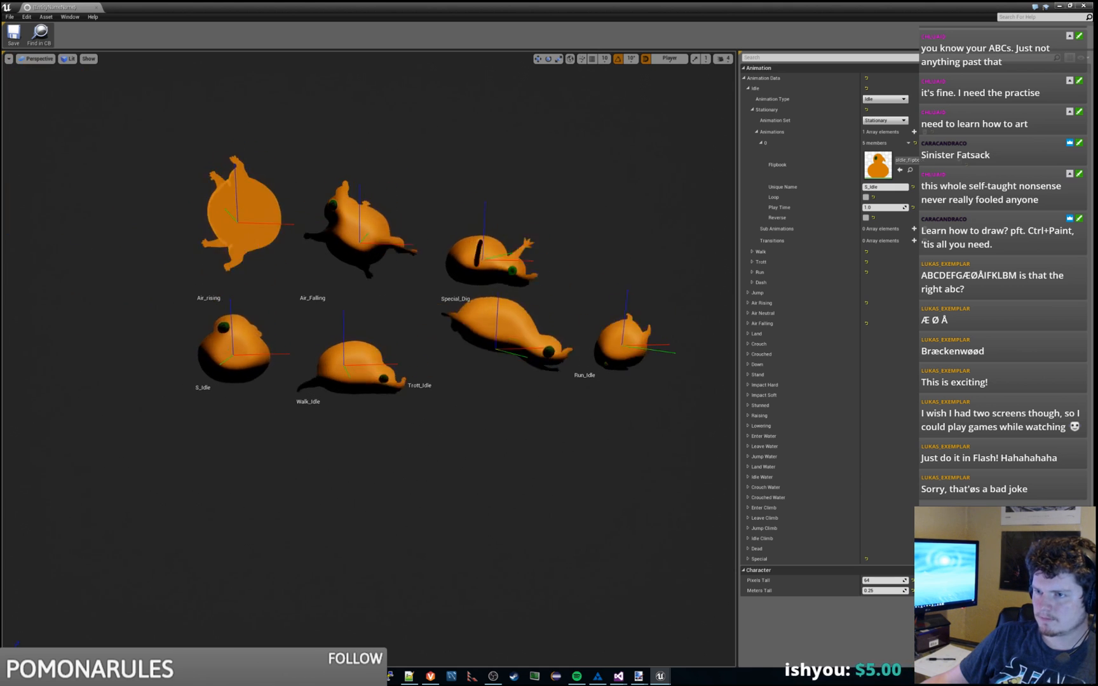
pyautogui.press('d')
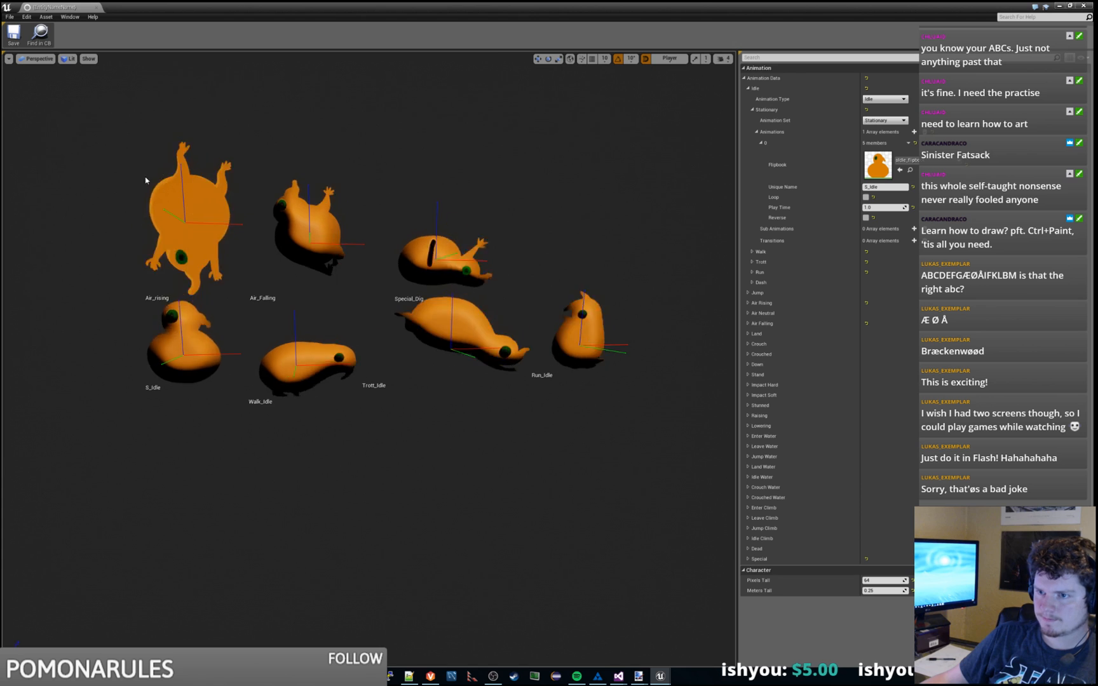
pyautogui.press('a')
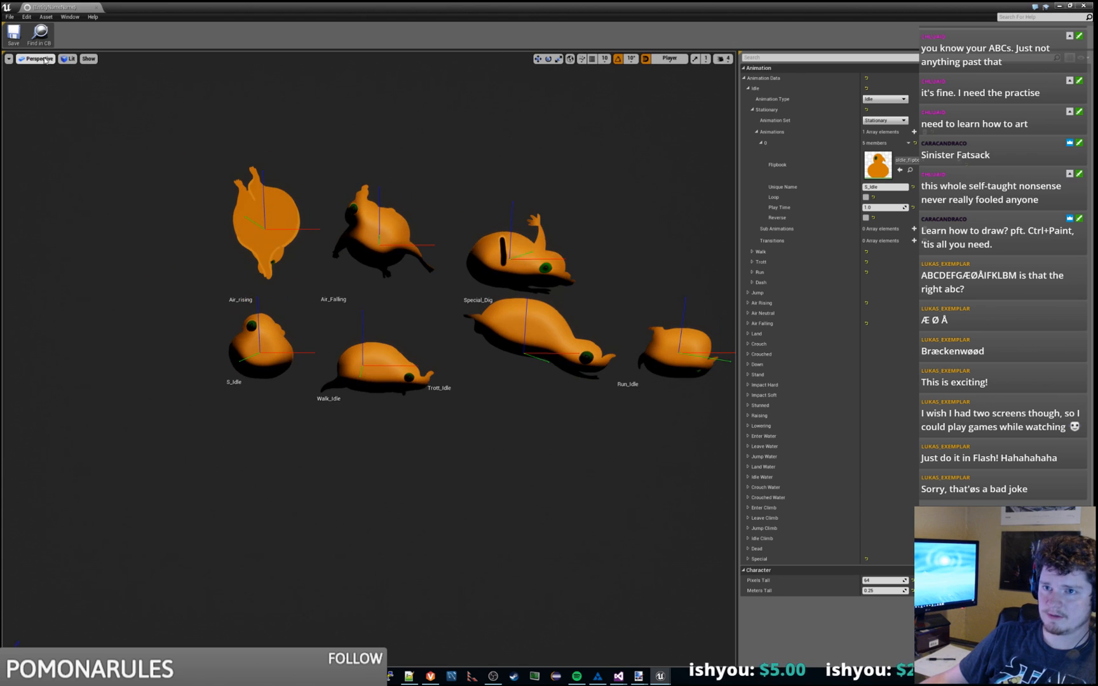
pyautogui.click(36, 59)
pyautogui.click(360, 386)
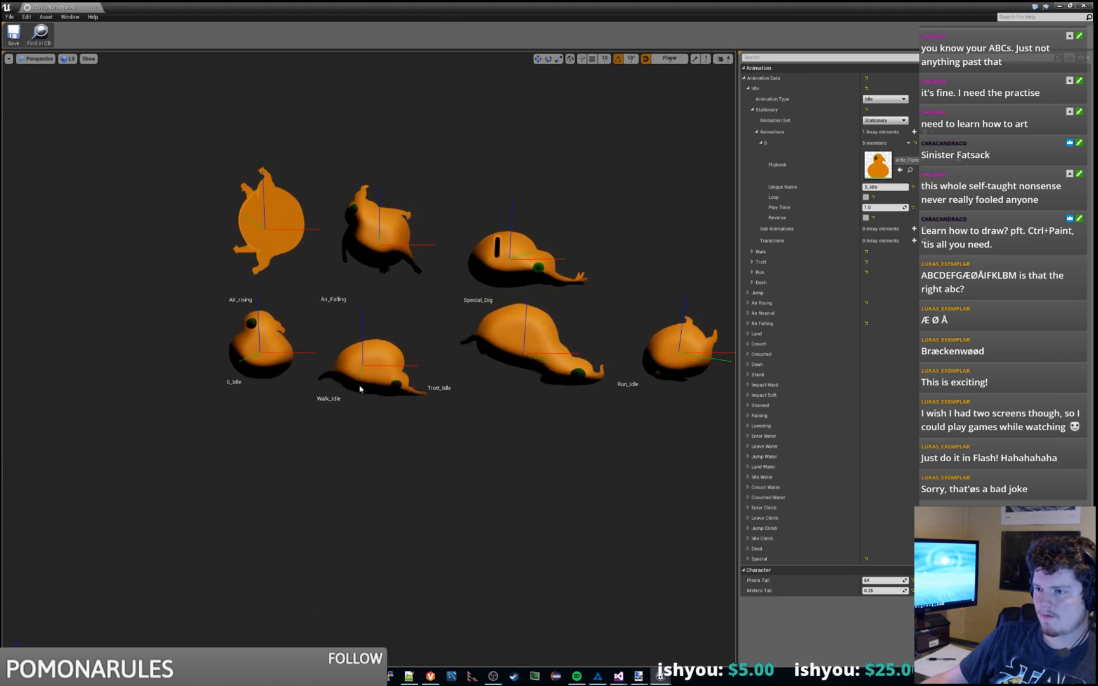
pyautogui.press('w')
pyautogui.press('d')
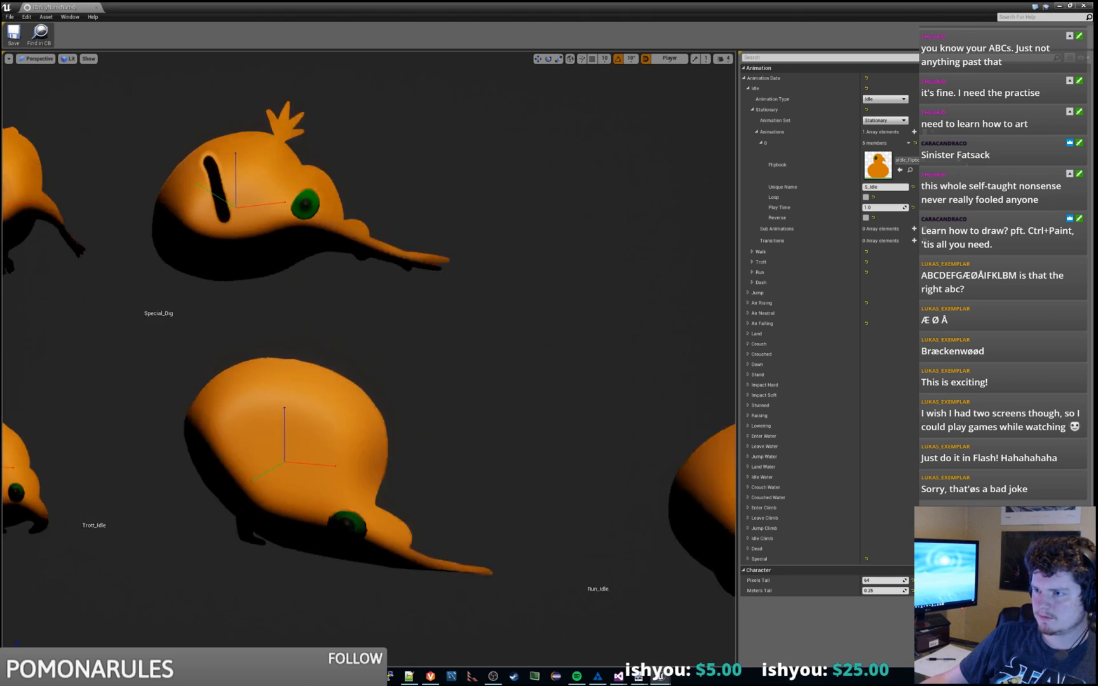
pyautogui.press('s')
pyautogui.press('a')
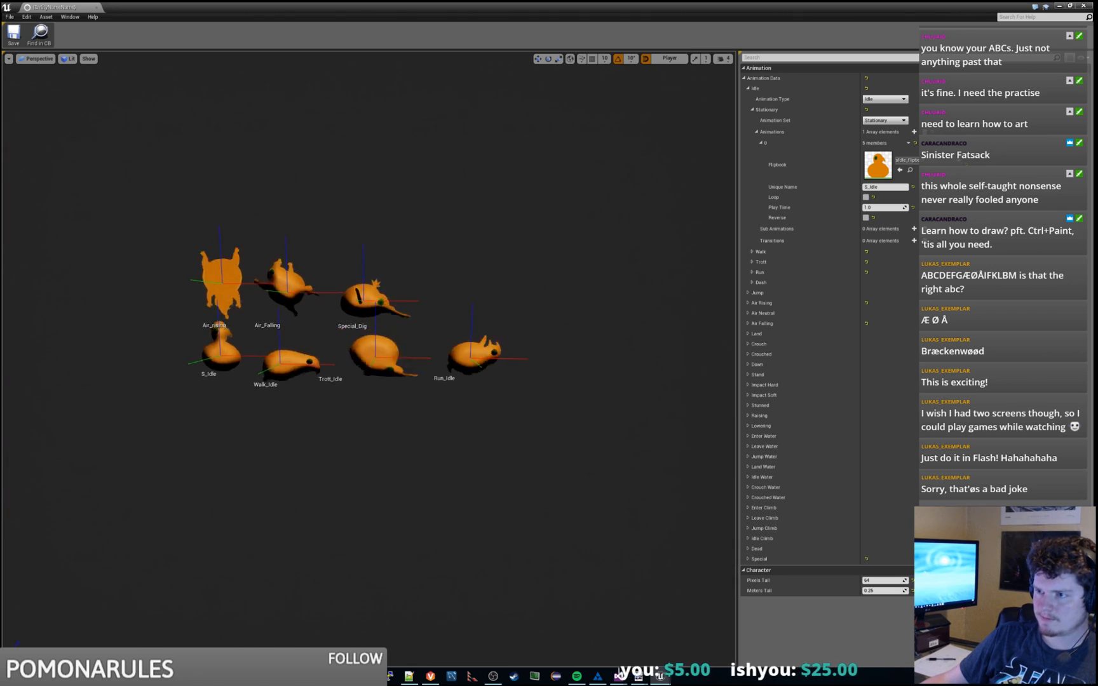
pyautogui.press('a')
pyautogui.press('w')
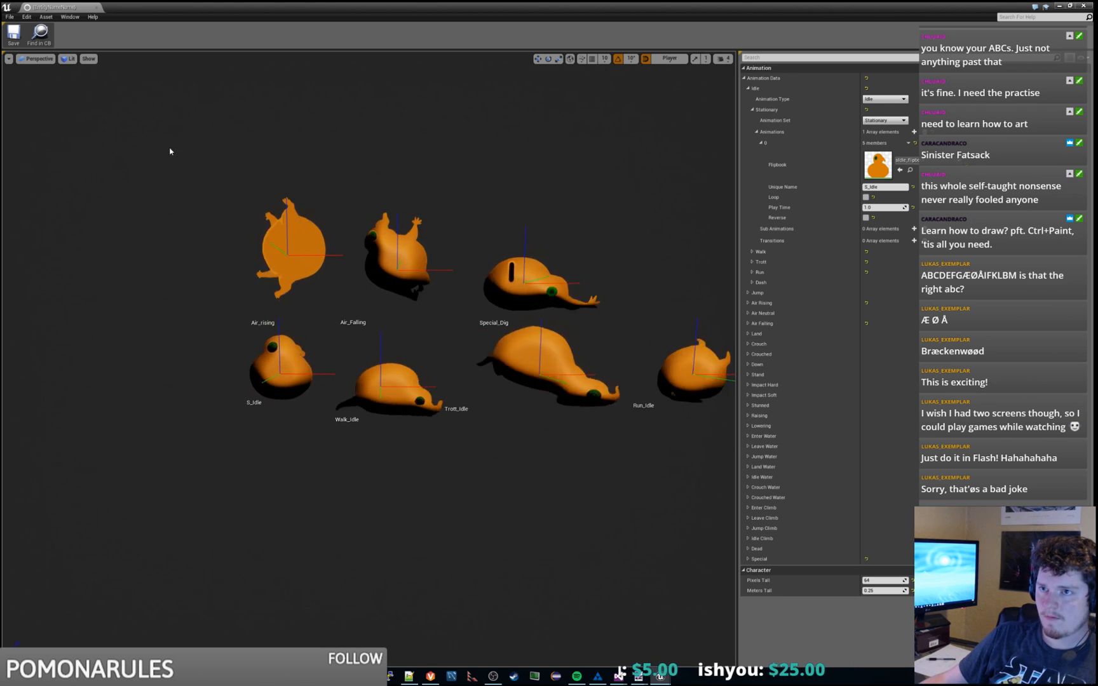
pyautogui.click(757, 131)
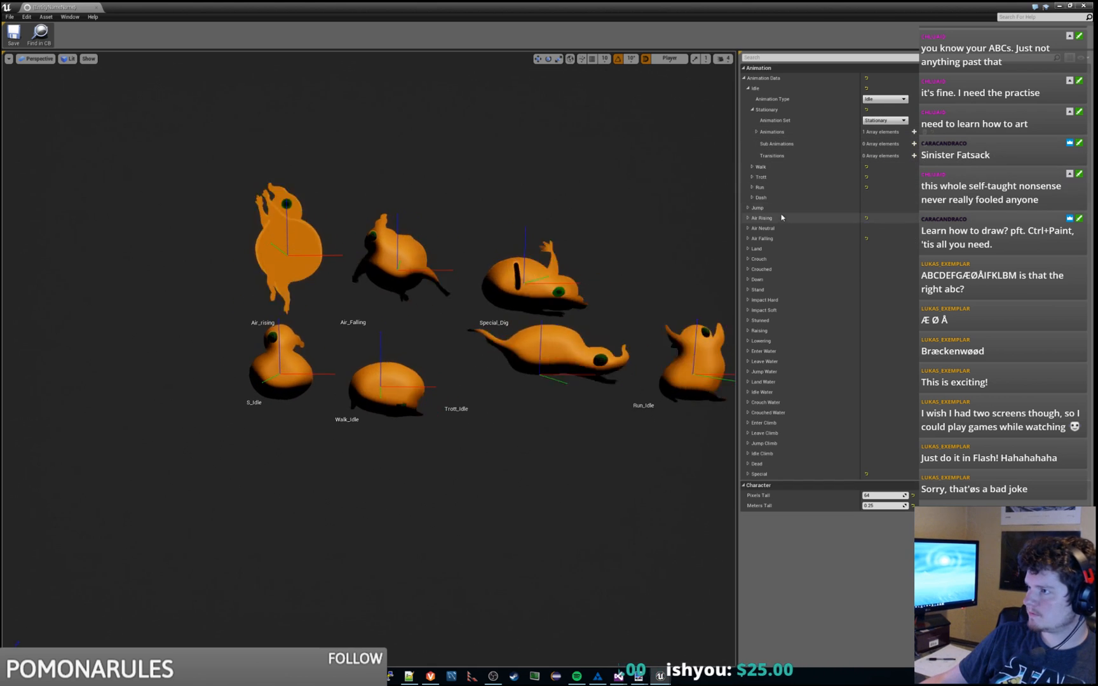
pyautogui.click(97, 7)
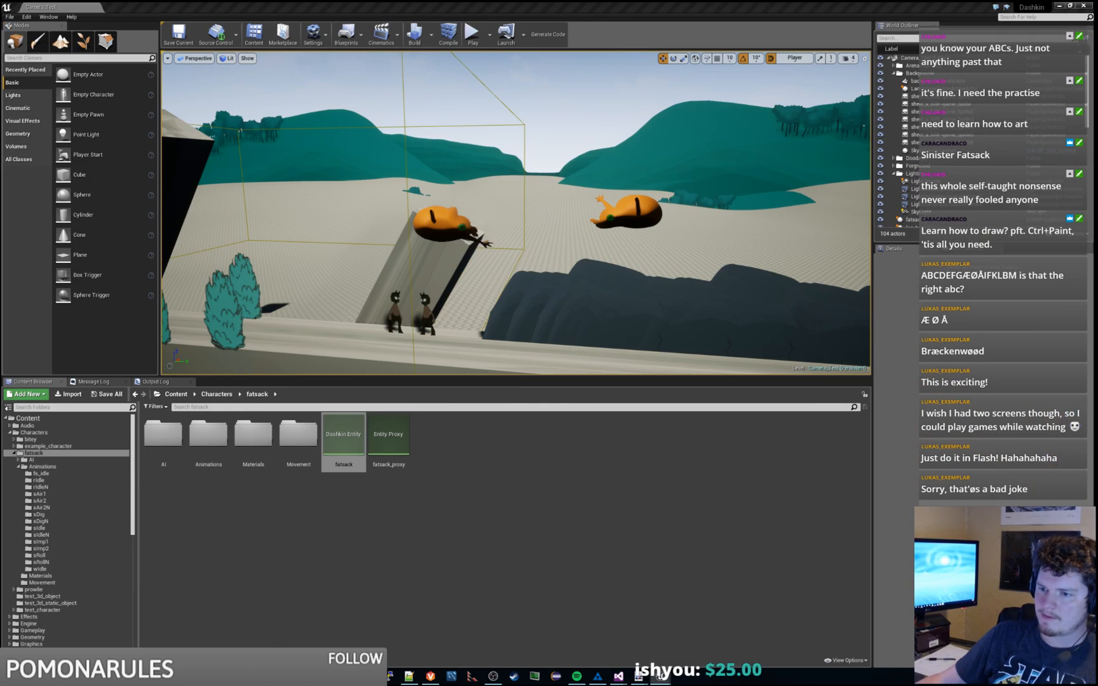
# Step: Open the sAir1 folder and its sAir1_flipbook in a maximized flipbook editor
pyautogui.click(76, 494)
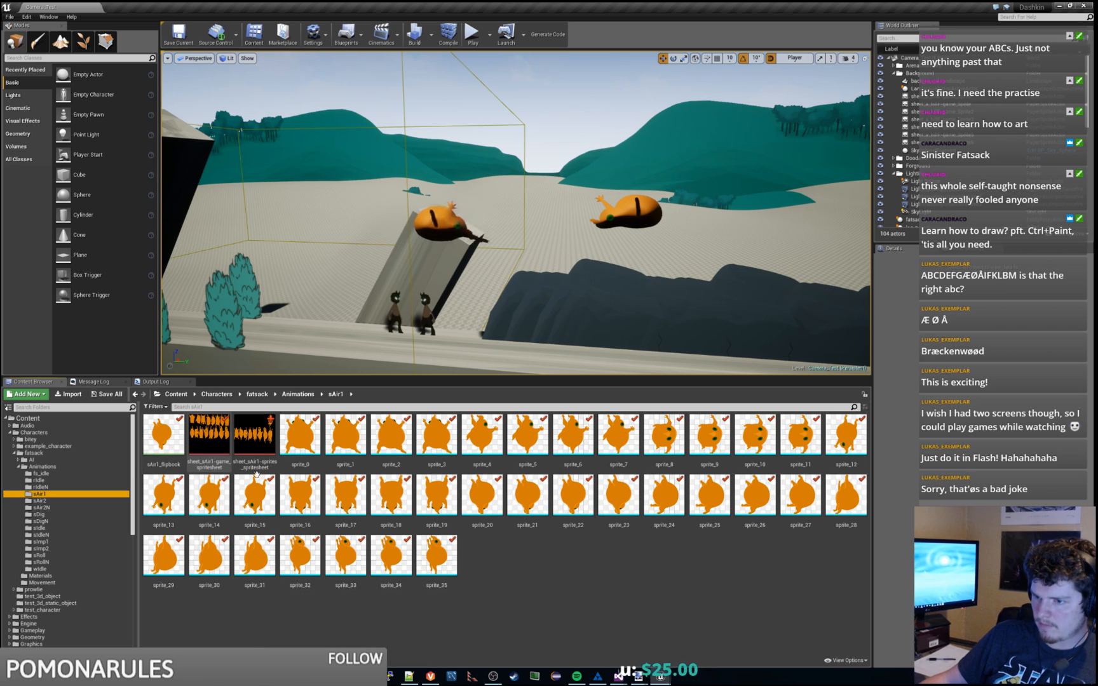
pyautogui.click(509, 569)
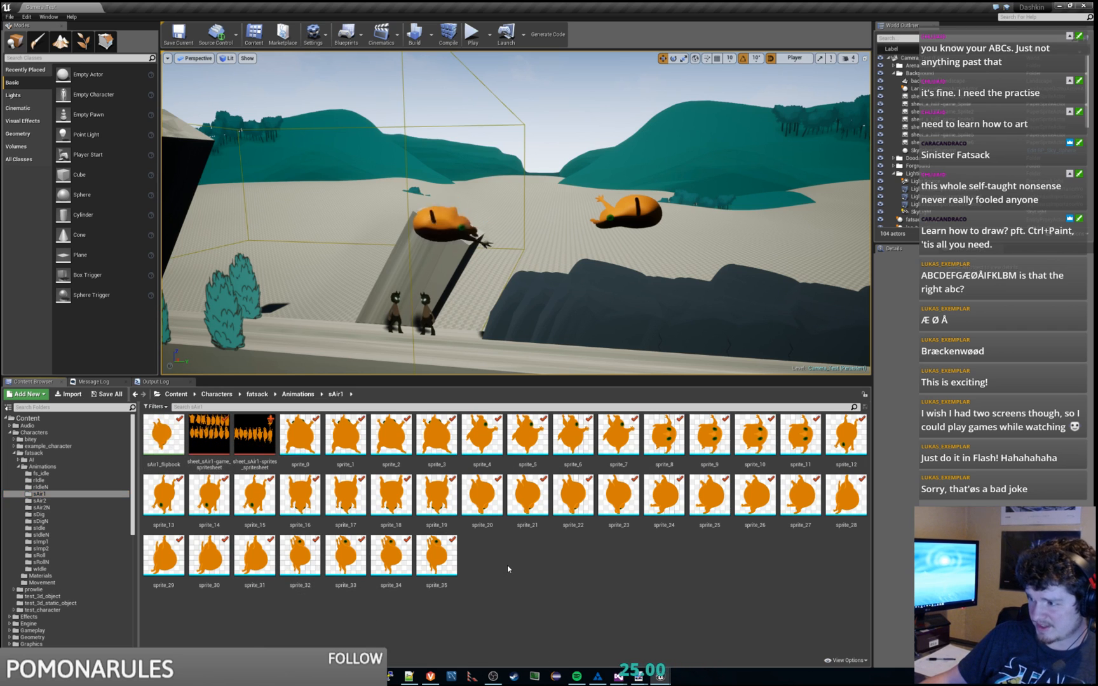
pyautogui.click(173, 444)
pyautogui.doubleClick(173, 444)
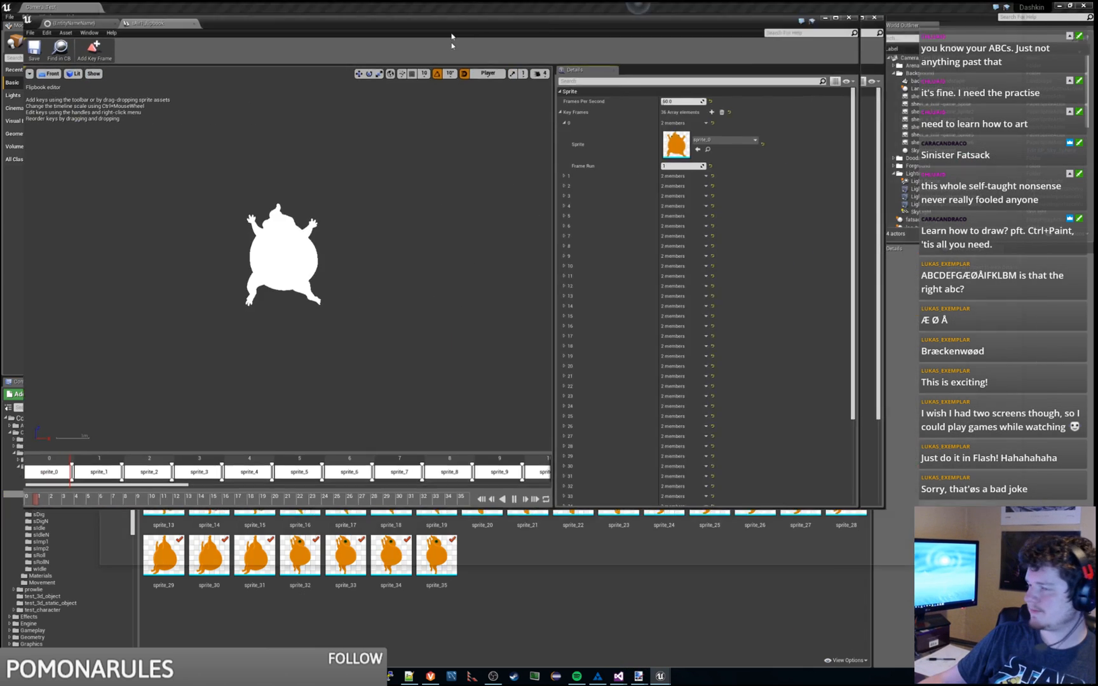
pyautogui.doubleClick(452, 38)
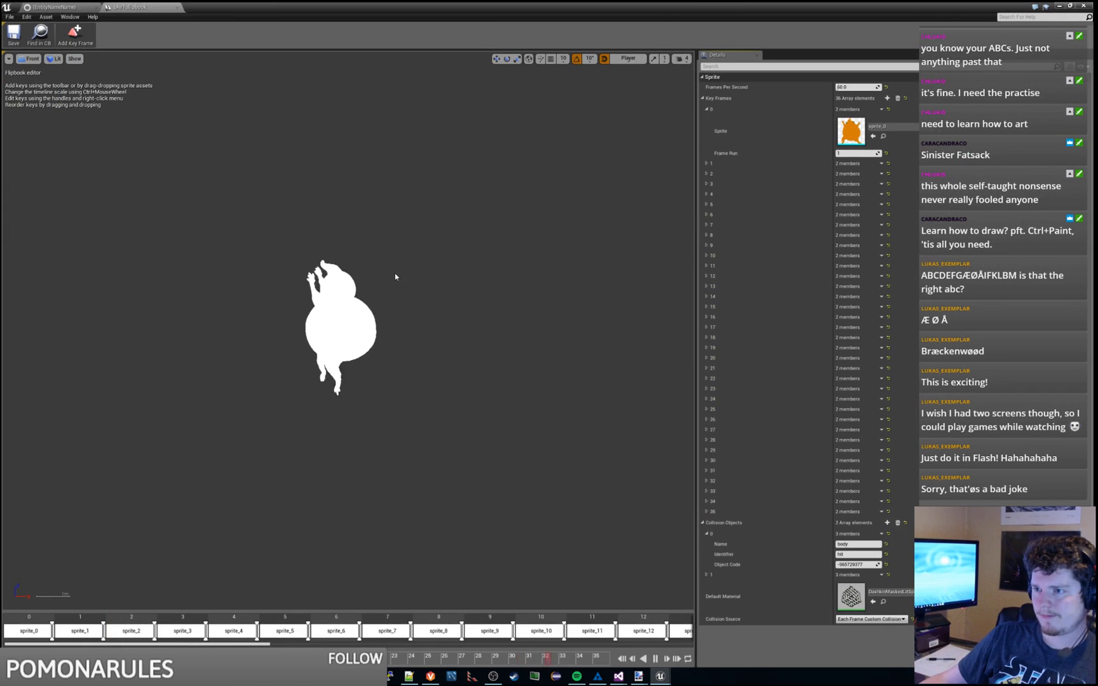
# Step: Keep the front preview view, then browse to the first key frame's sprite_0 and open it
pyautogui.click(34, 60)
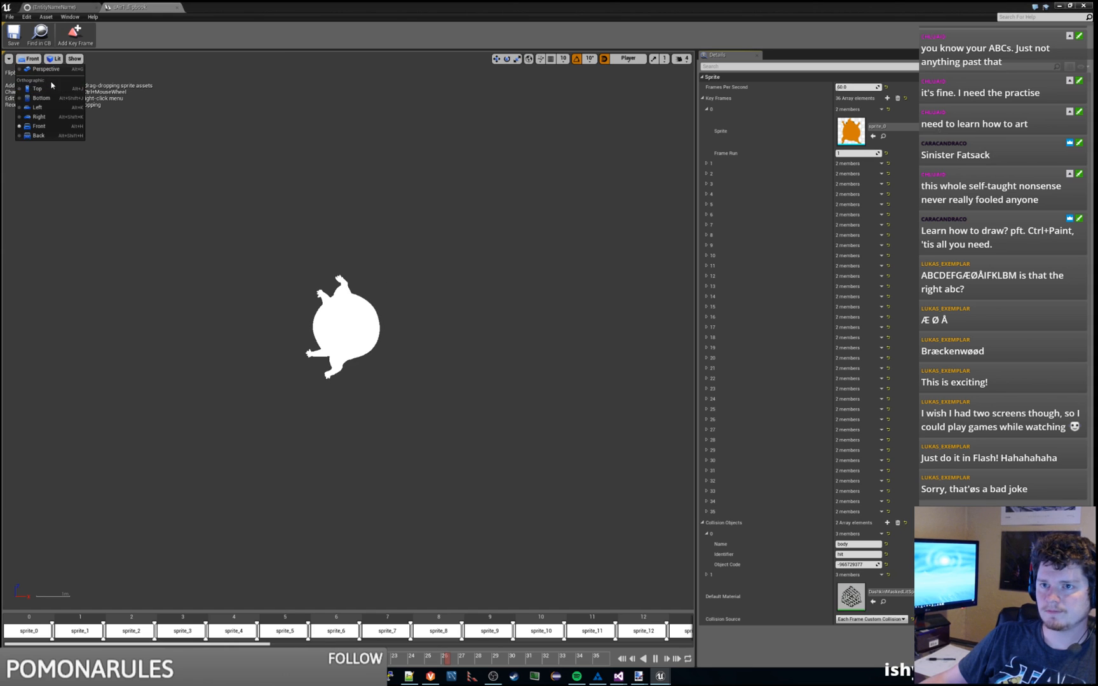
pyautogui.click(39, 125)
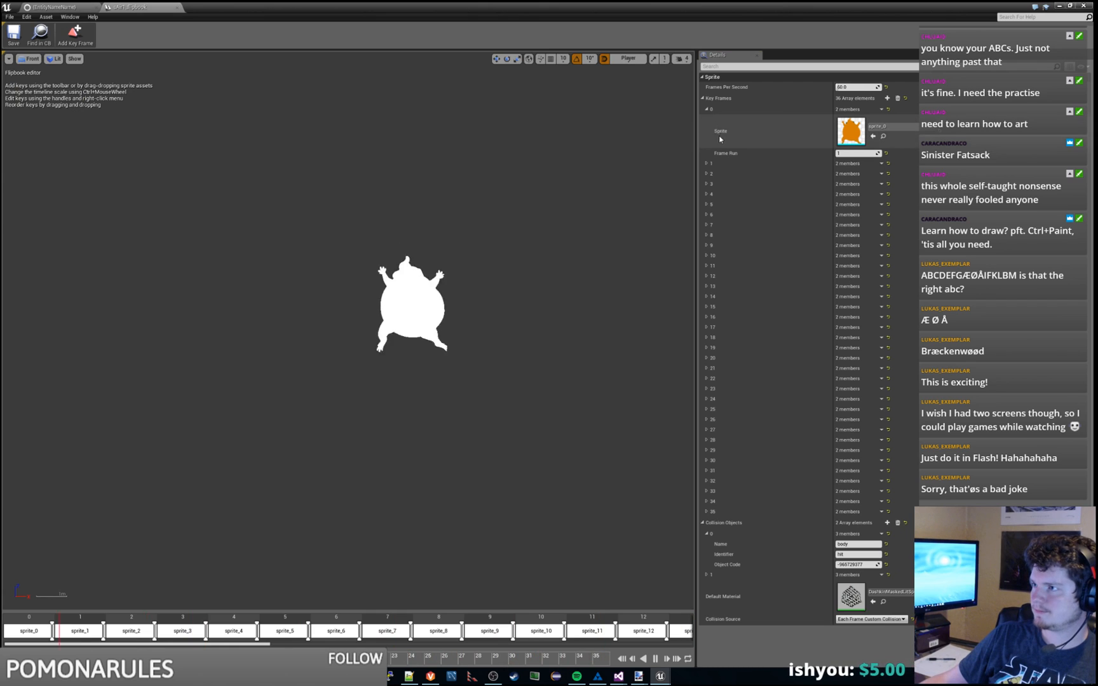
pyautogui.click(883, 138)
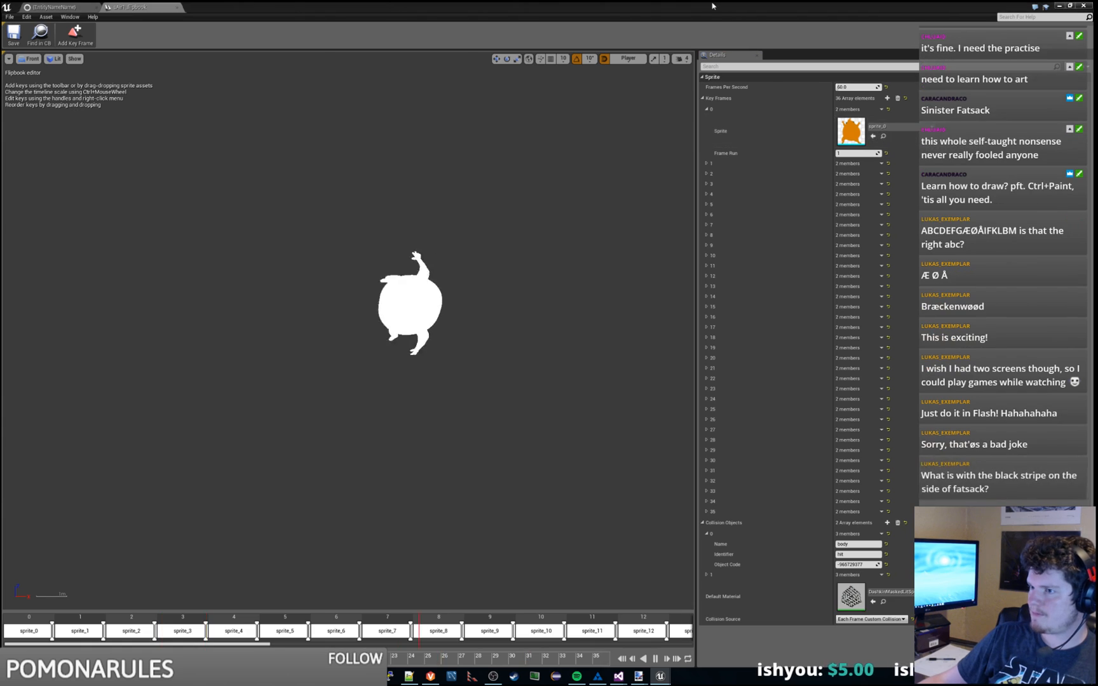
pyautogui.doubleClick(299, 434)
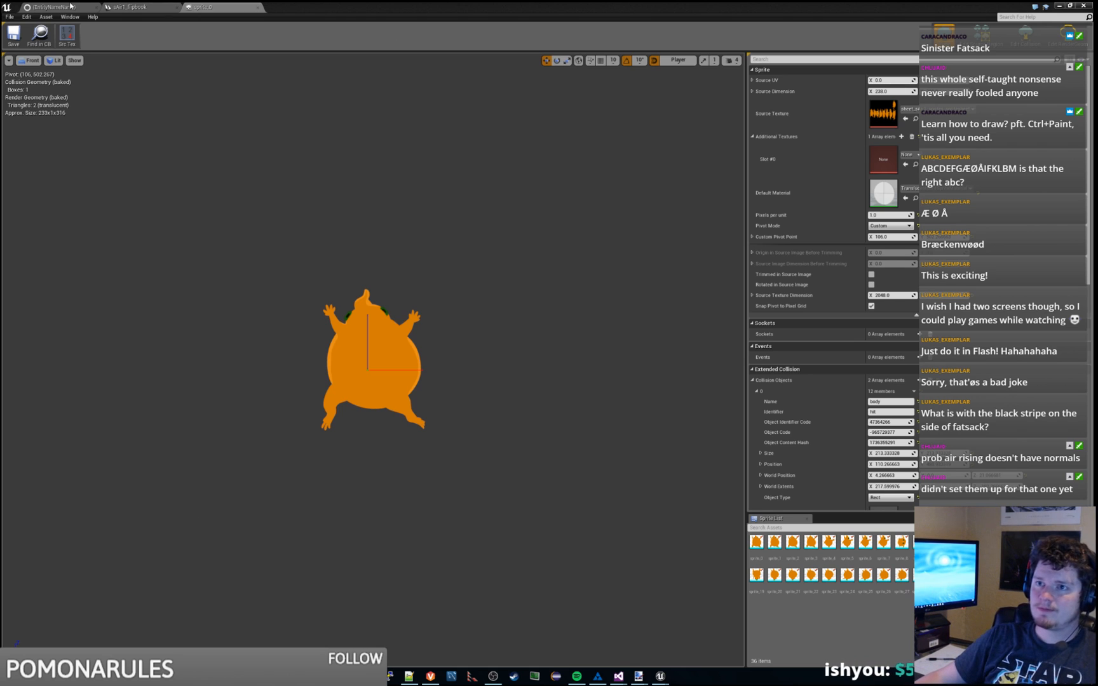
pyautogui.moveTo(445, 6); pyautogui.dragTo(1097, 91)
pyautogui.scroll(-5, 90, 532)
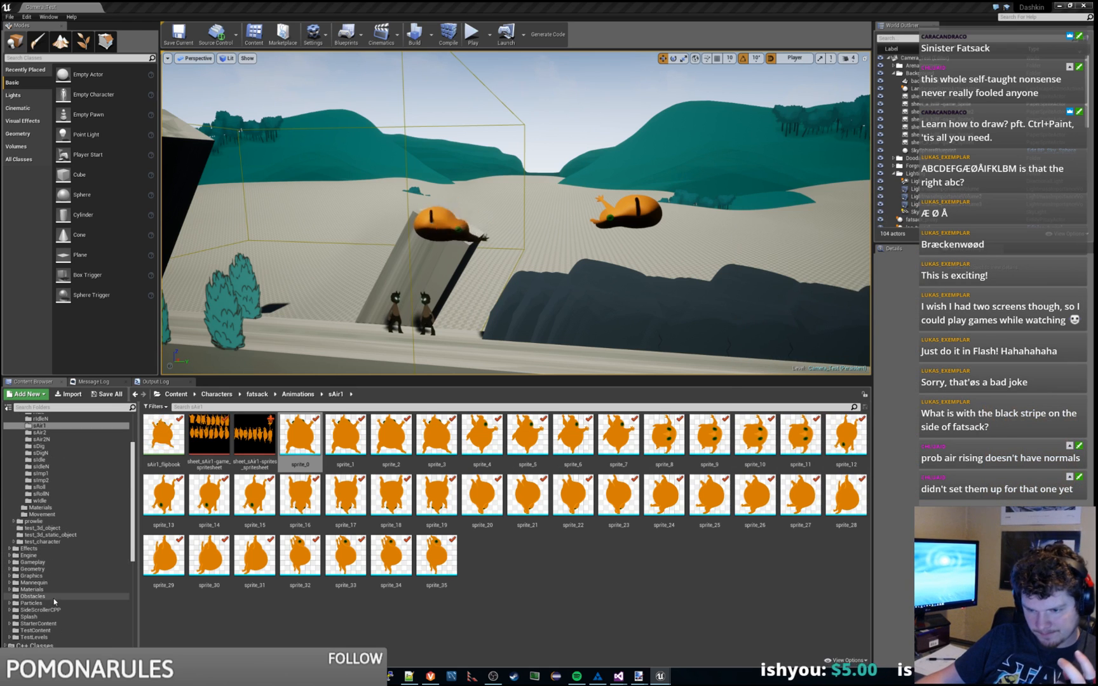
# Step: Open DashkinMaskedLitSprite from Graphics/SpriteMaterials and inspect its Additional Texture #1 emissive sample
pyautogui.click(35, 589)
pyautogui.click(44, 576)
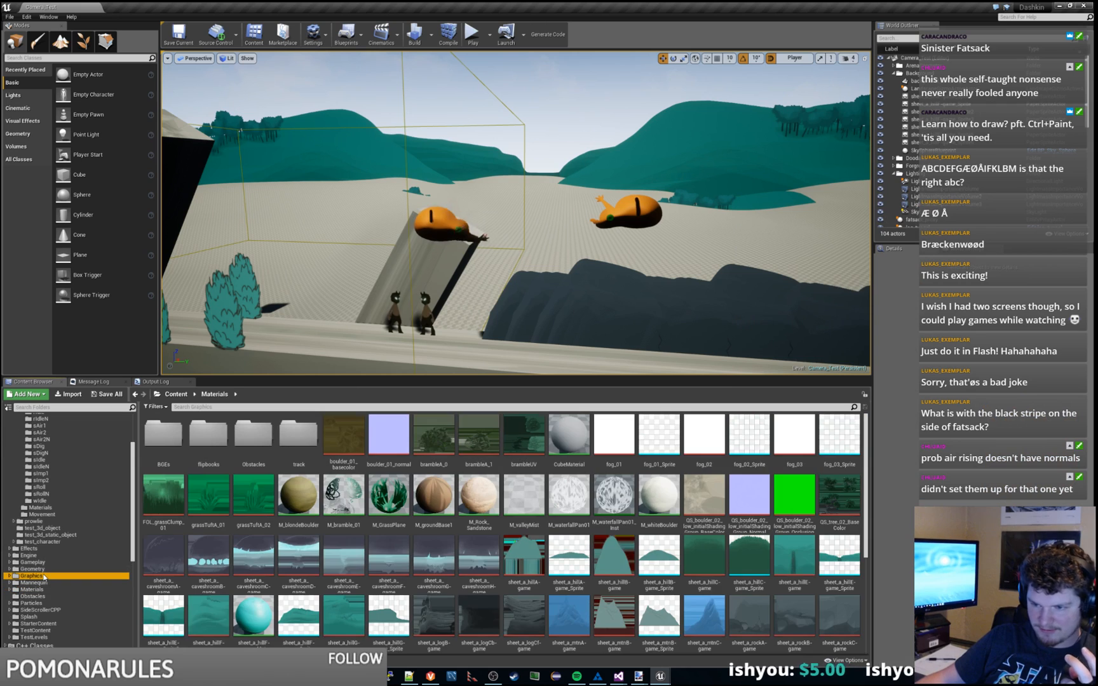
pyautogui.doubleClick(253, 435)
pyautogui.doubleClick(163, 438)
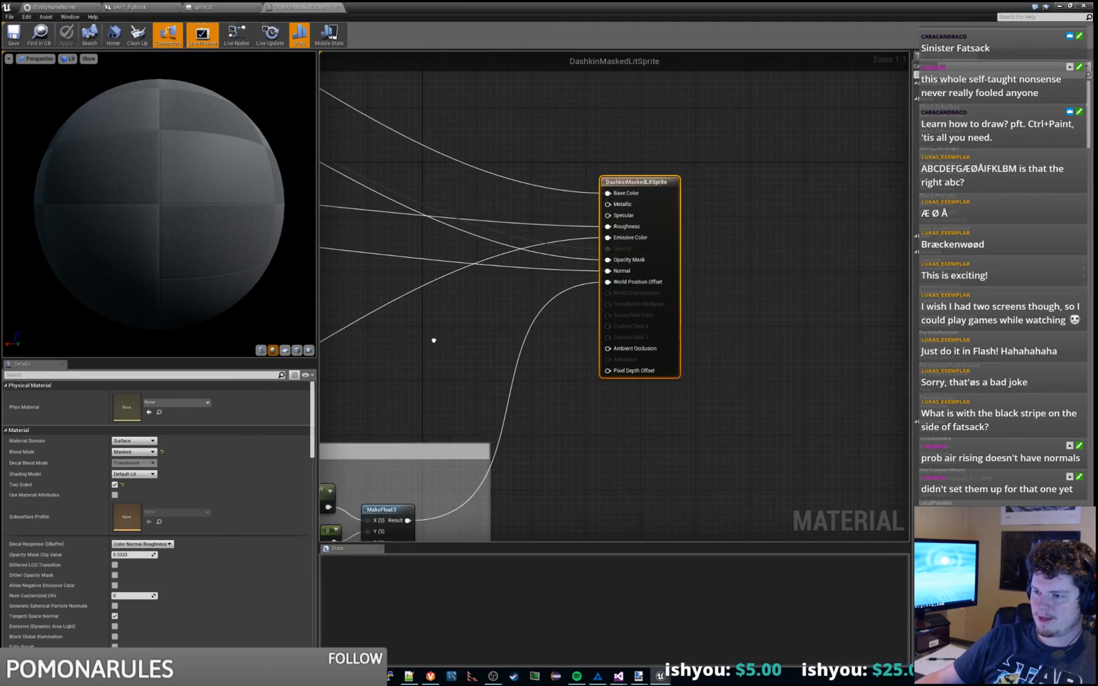
pyautogui.moveTo(433, 340); pyautogui.dragTo(907, 191, button='right')
pyautogui.moveTo(339, 507); pyautogui.dragTo(492, 437, button='right')
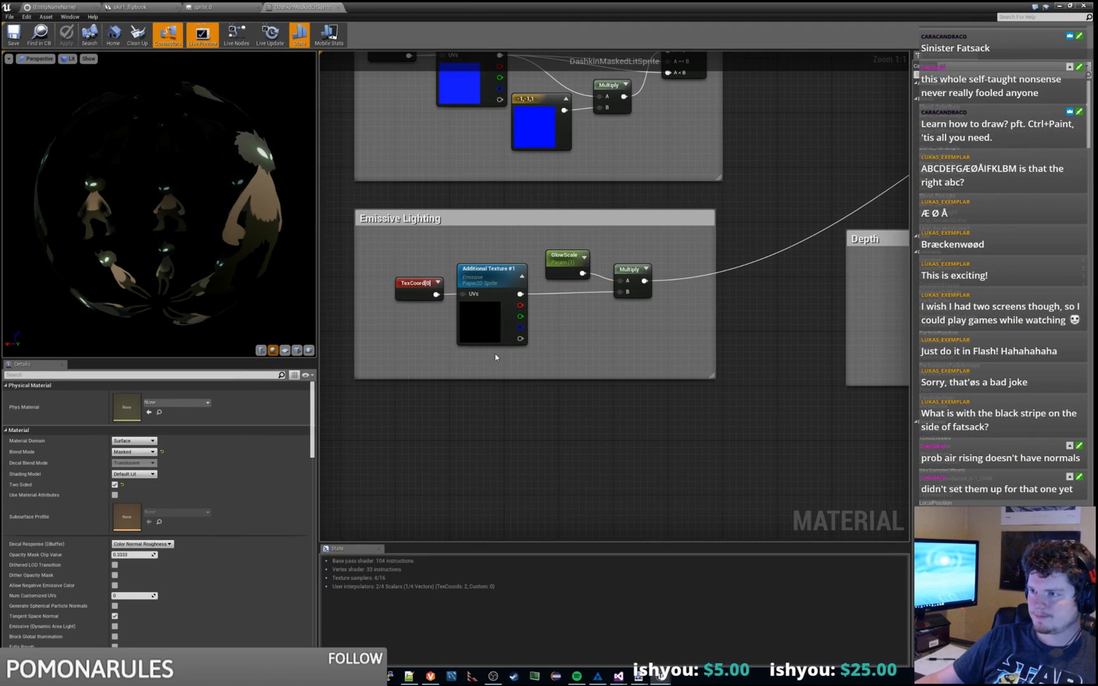
pyautogui.click(478, 328)
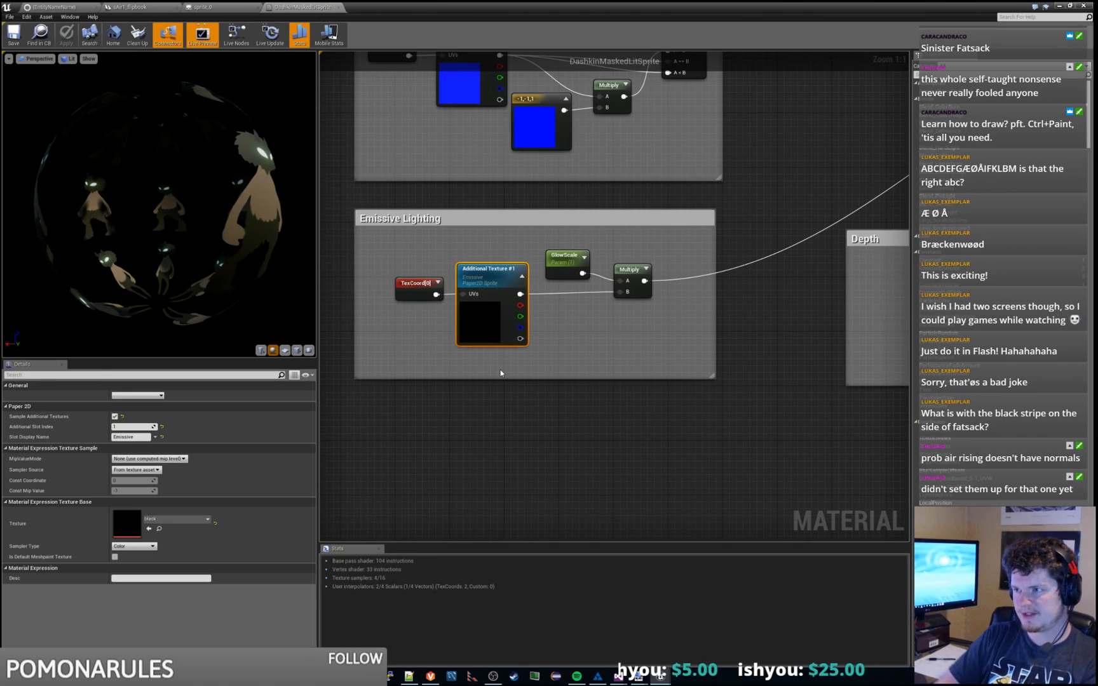
# Step: Inspect the Additional Texture #0 normals sample and look over the rest of the graph
pyautogui.moveTo(532, 208); pyautogui.dragTo(481, 256, button='right')
pyautogui.click(481, 256)
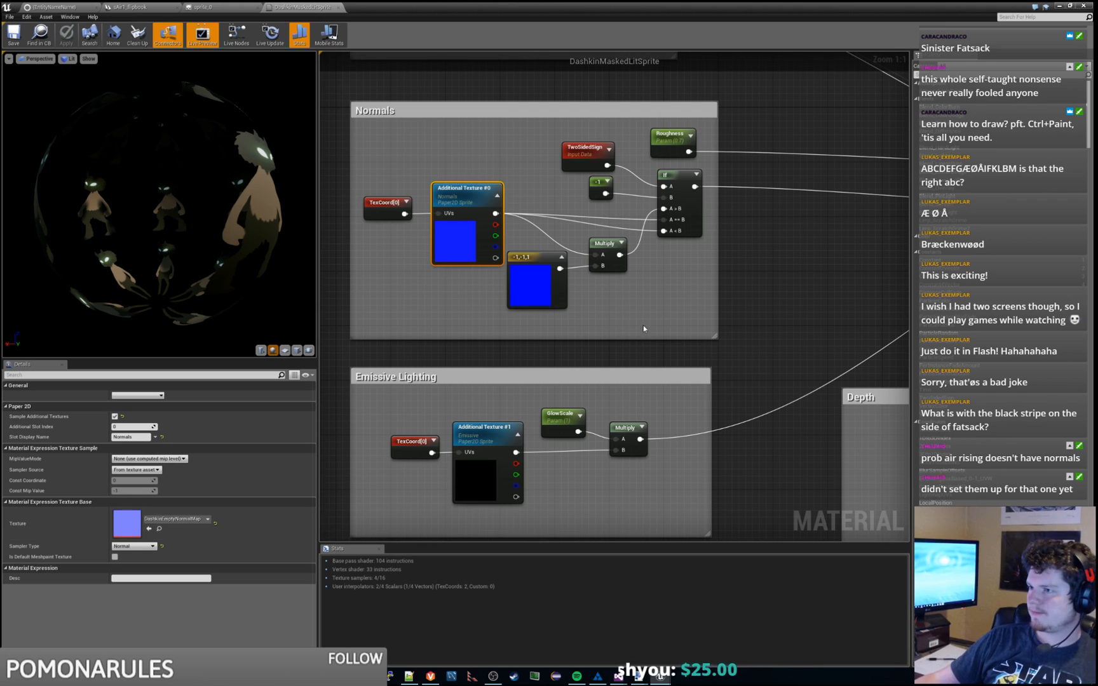
pyautogui.scroll(-2, 742, 296)
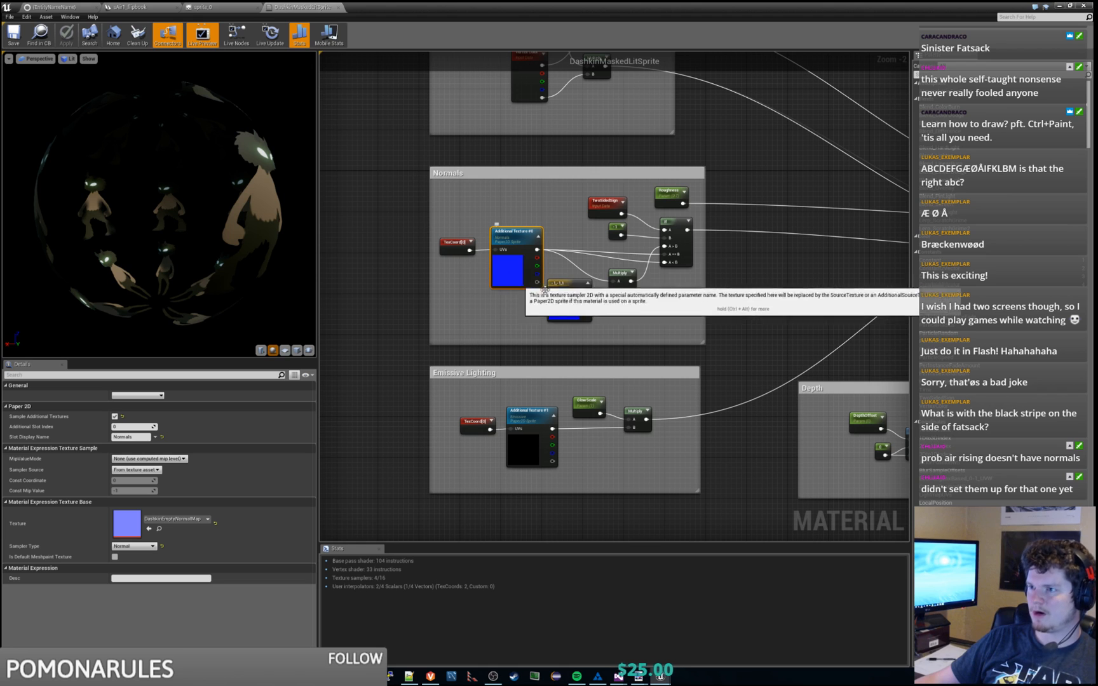
pyautogui.moveTo(736, 309); pyautogui.dragTo(679, 310, button='right')
pyautogui.scroll(-5, 677, 314)
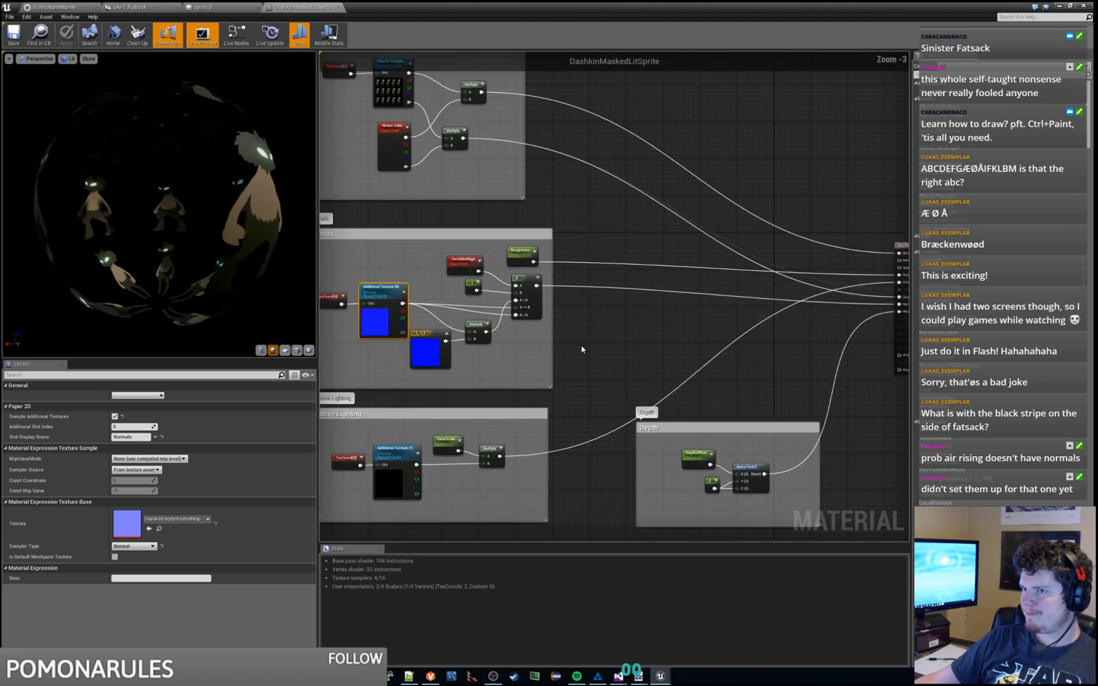
pyautogui.scroll(3, 622, 343)
pyautogui.scroll(-1, 570, 343)
pyautogui.moveTo(571, 343); pyautogui.dragTo(669, 289, button='right')
pyautogui.scroll(3, 642, 309)
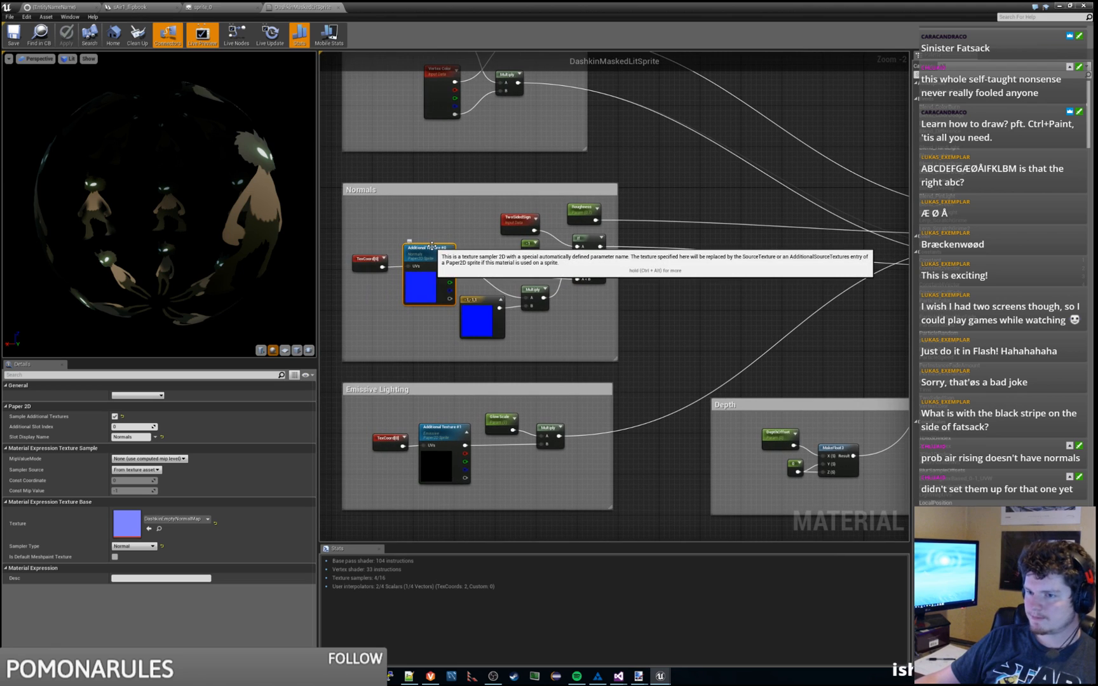
pyautogui.moveTo(342, 360); pyautogui.dragTo(379, 353, button='right')
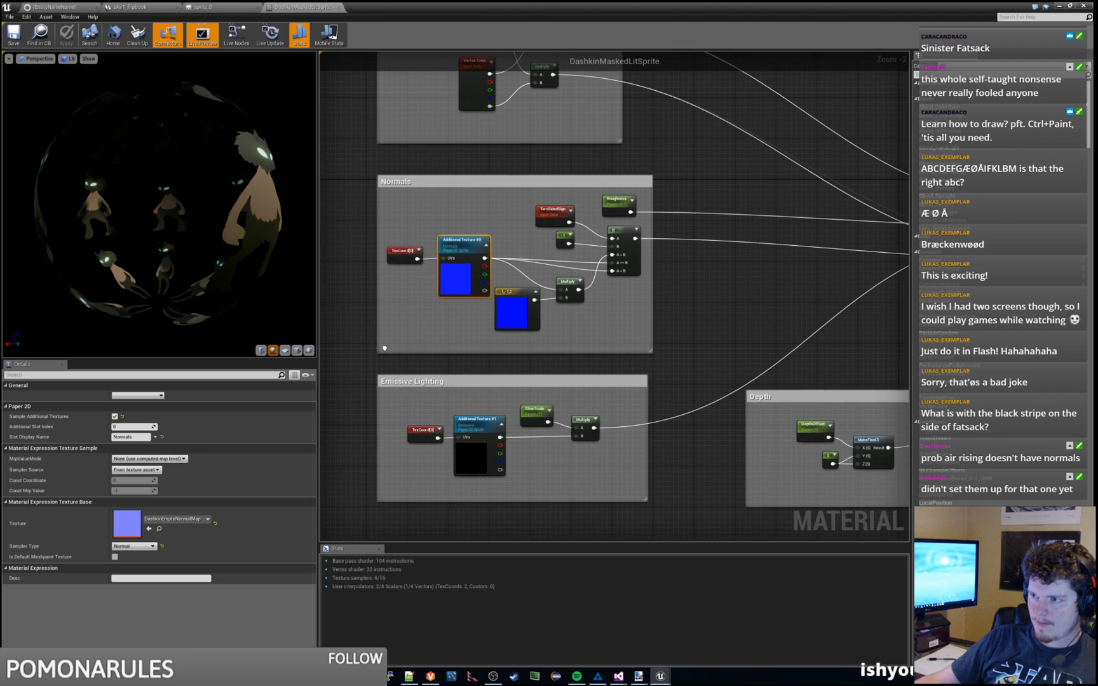
pyautogui.click(379, 353)
# Step: Return from the material editor to the main level editor window
pyautogui.hotkey('alt', 'Tab')
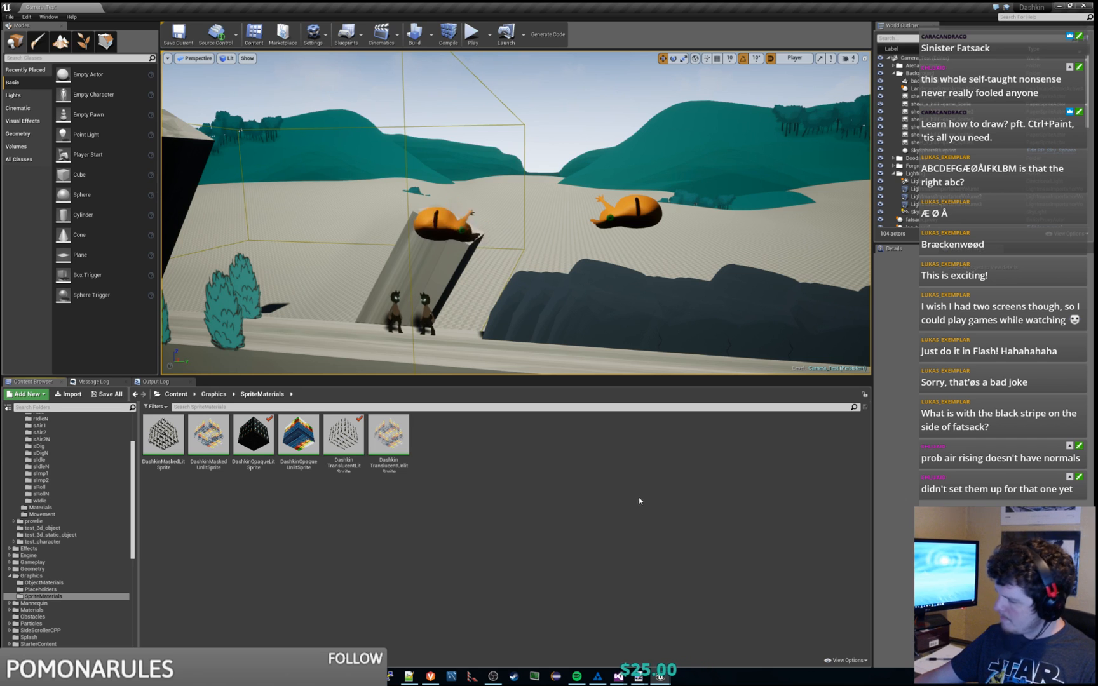
pyautogui.moveTo(618, 676)
pyautogui.moveTo(655, 649)
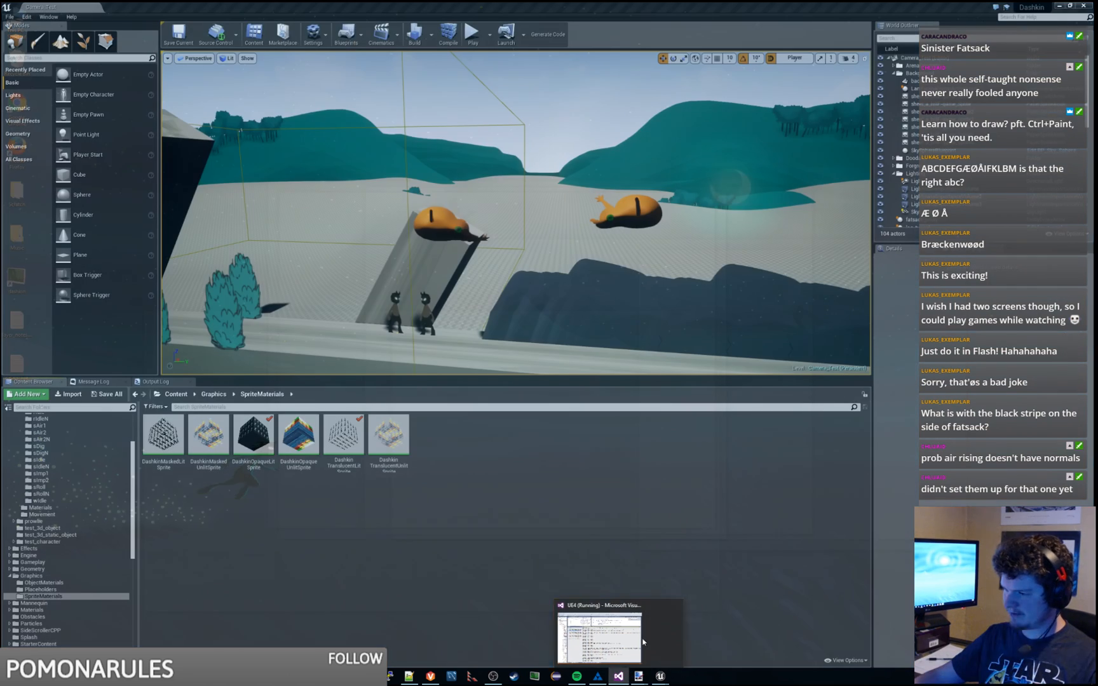
# Step: Bring Visual Studio forward and enlarge the code editor pane
pyautogui.click(654, 641)
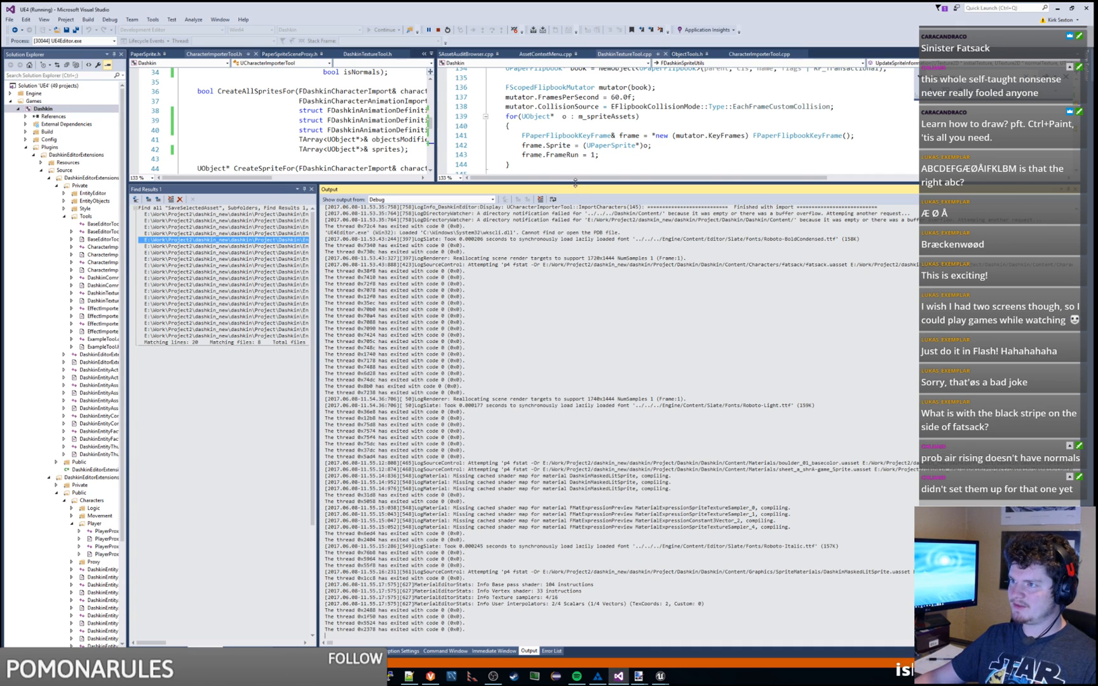
pyautogui.moveTo(575, 183); pyautogui.dragTo(575, 383)
pyautogui.moveTo(436, 260); pyautogui.dragTo(310, 261)
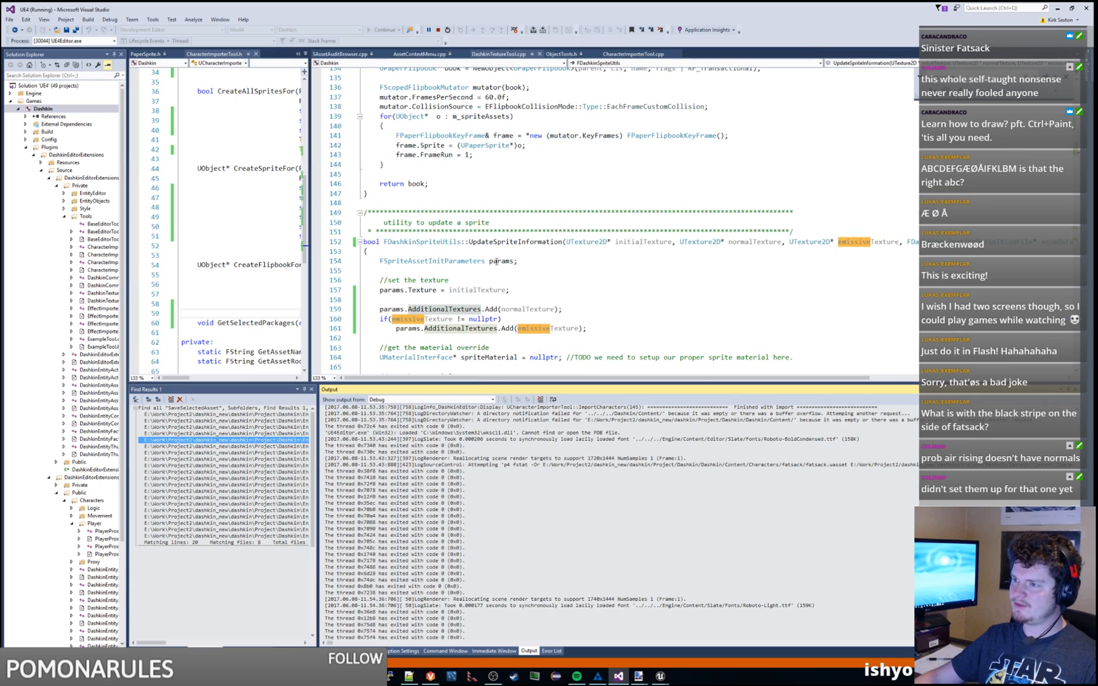
pyautogui.doubleClick(528, 242)
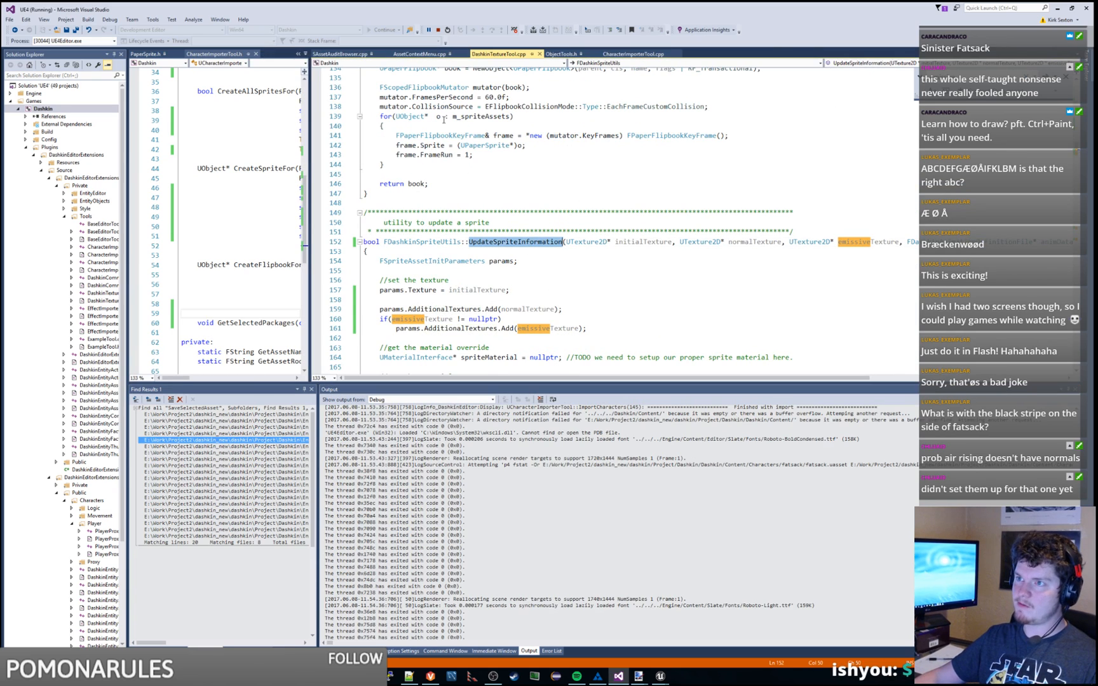
pyautogui.click(409, 676)
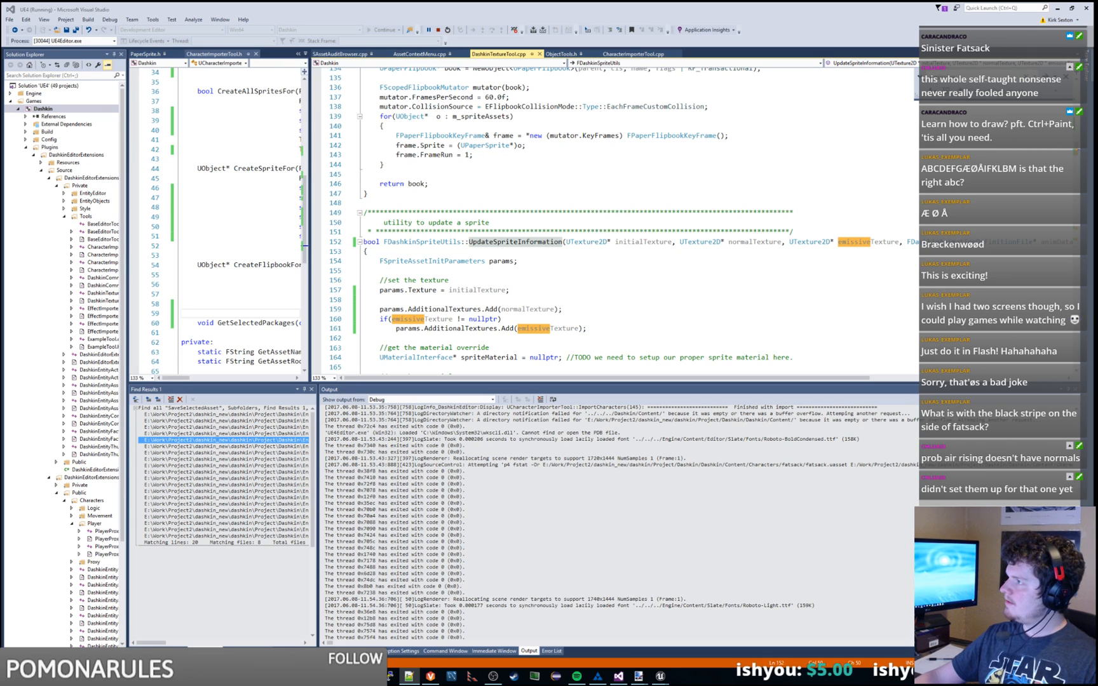
pyautogui.click(834, 147)
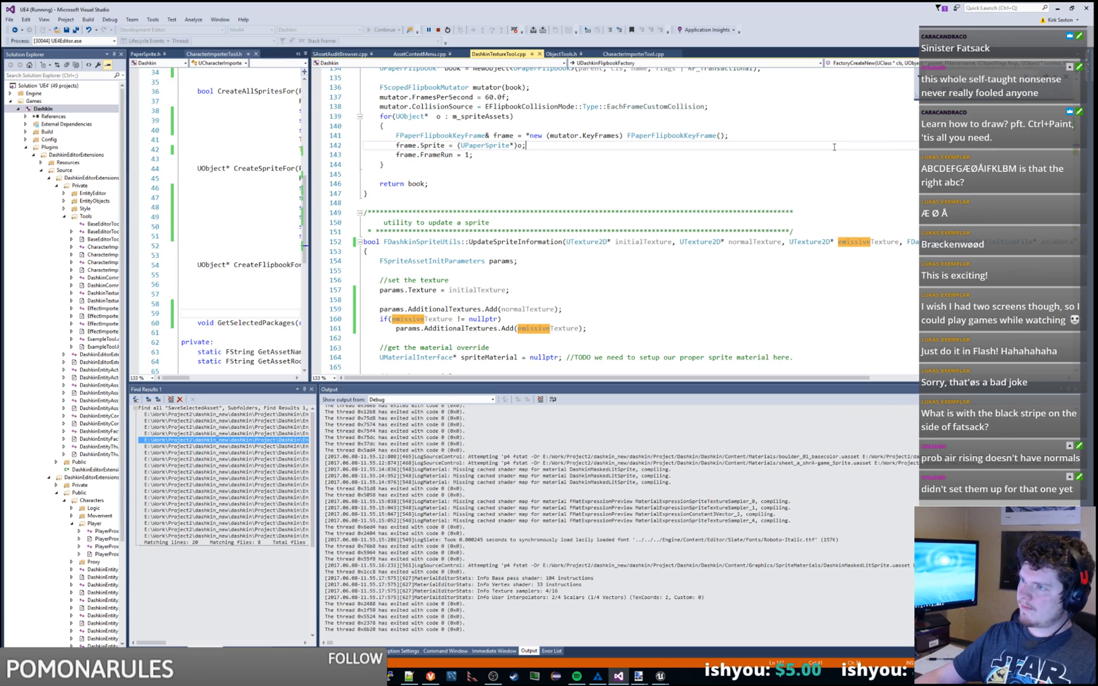
# Step: Open PaperRenderSceneProxy.cpp via Navigate To and find the AdditionalTextures uses
pyautogui.press('XF86AudioNext')
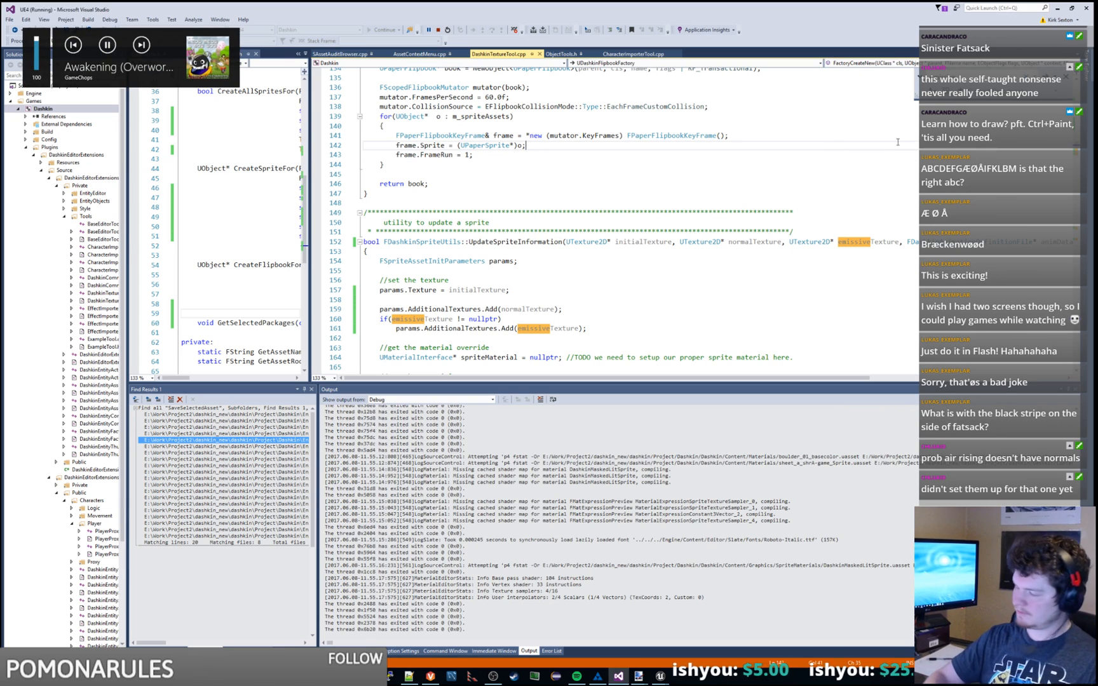
pyautogui.write('materialrender')
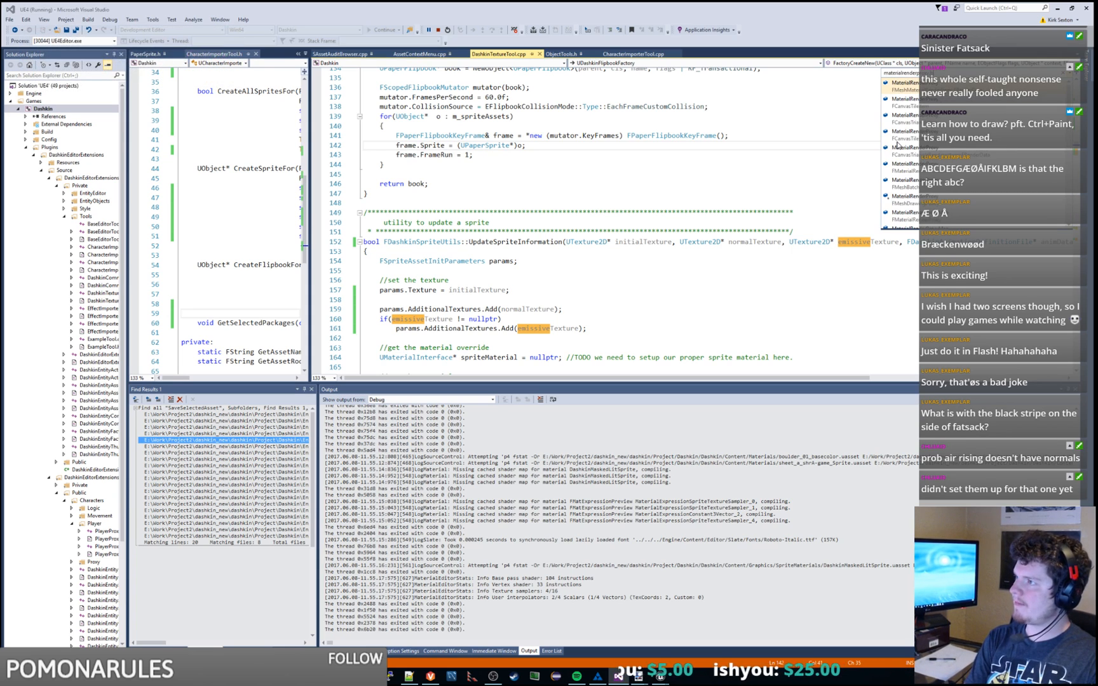
pyautogui.write('paper')
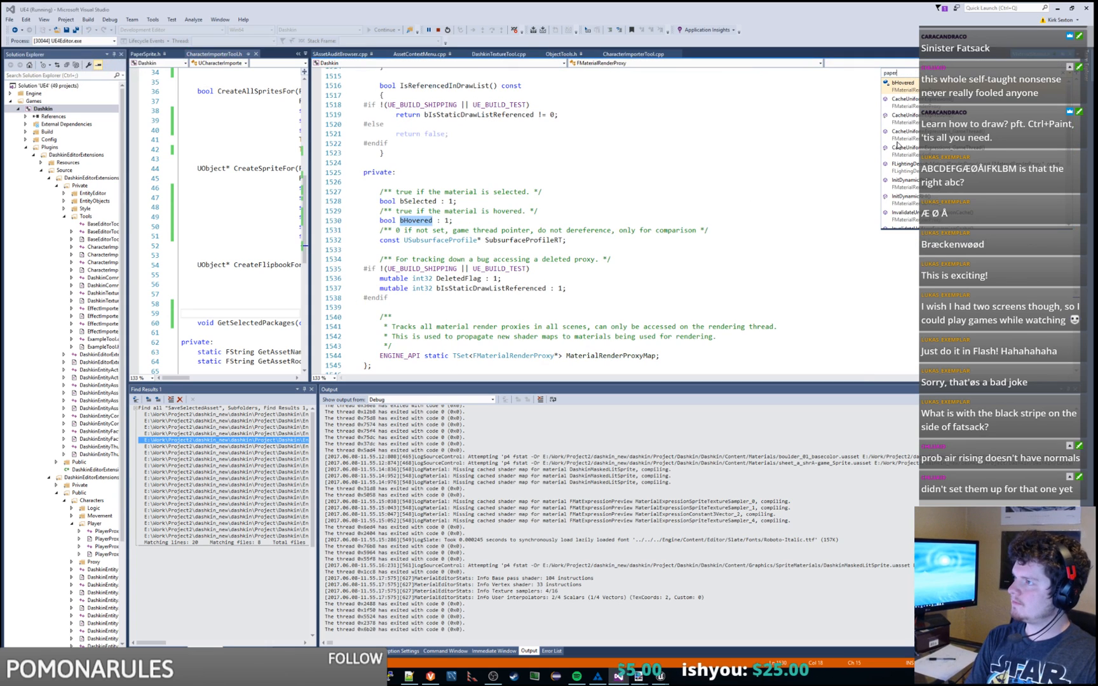
pyautogui.write('rendersceneproxy')
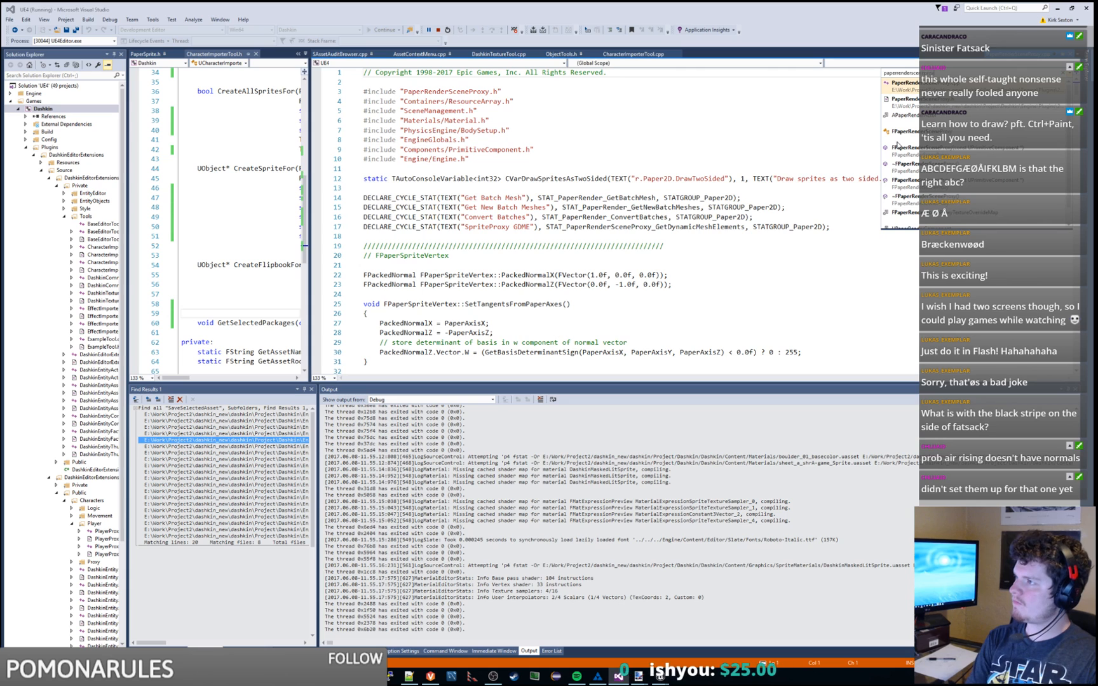
pyautogui.write('.cpp')
pyautogui.press('Return')
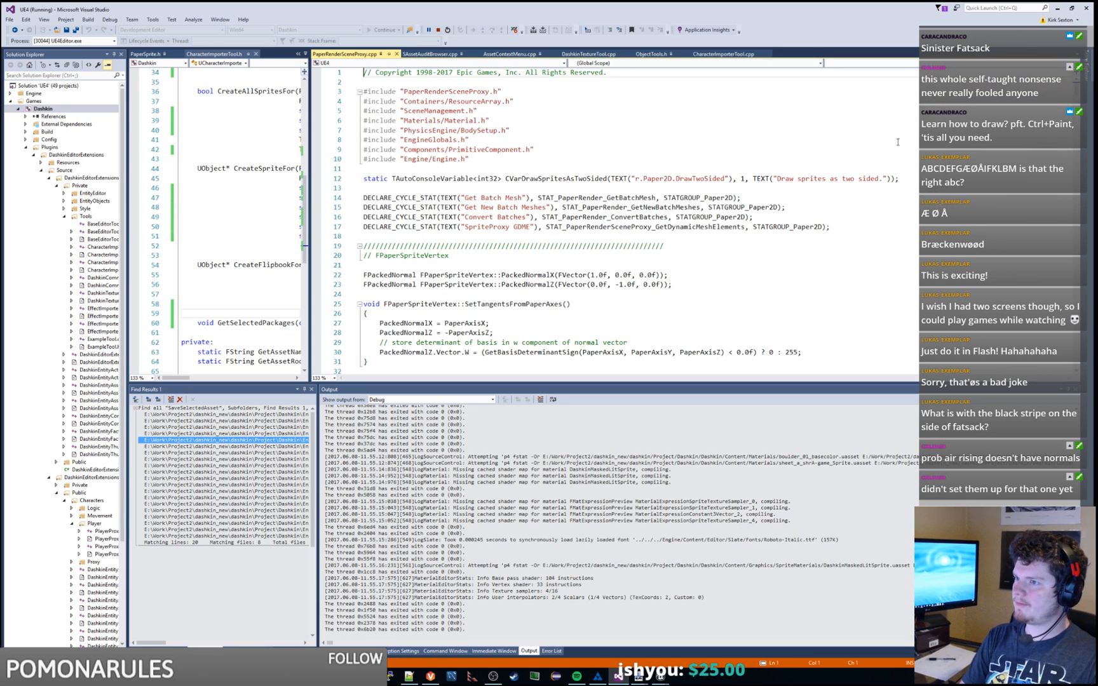
pyautogui.press('Right')
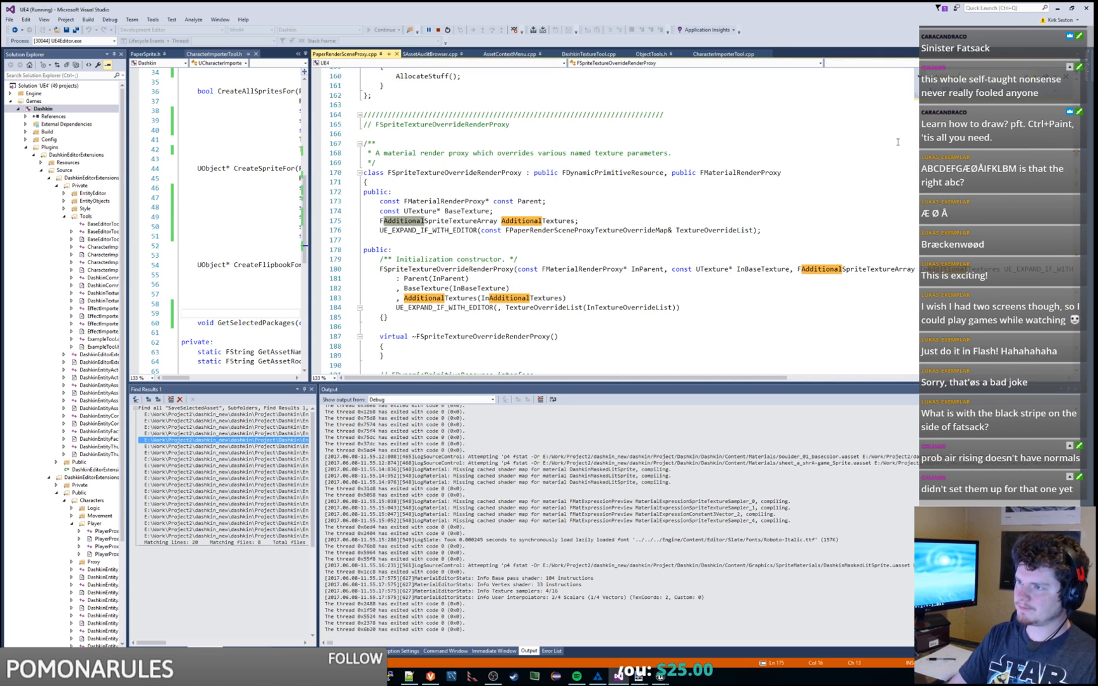
pyautogui.doubleClick(472, 301)
pyautogui.hotkey('ctrl', 'f')
pyautogui.press('Return')
pyautogui.press('Return')
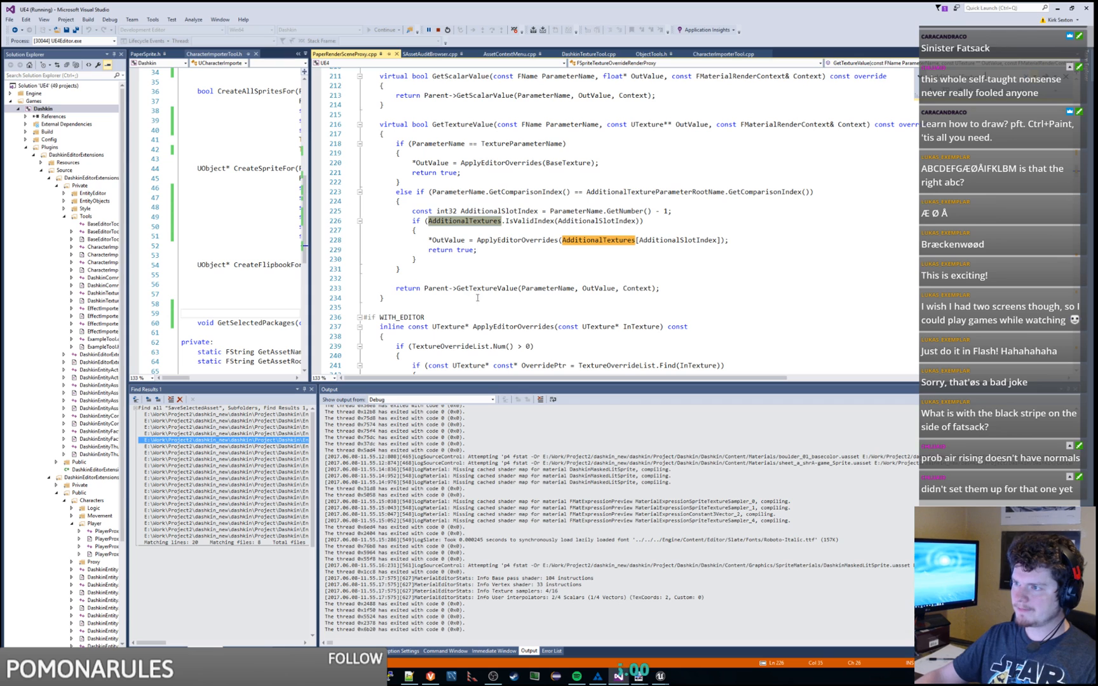
# Step: Examine the AdditionalSlotIndex, IsValidIndex and OutValue code around the GetTextureValue call
pyautogui.doubleClick(564, 222)
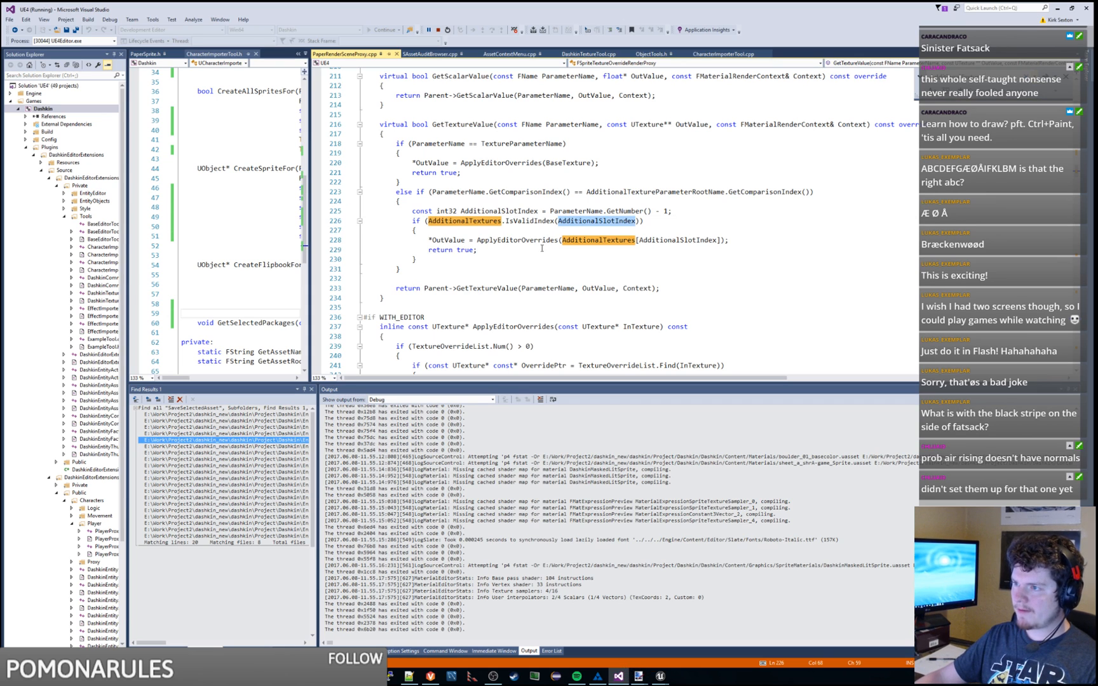
pyautogui.doubleClick(525, 240)
pyautogui.scroll(4, 546, 259)
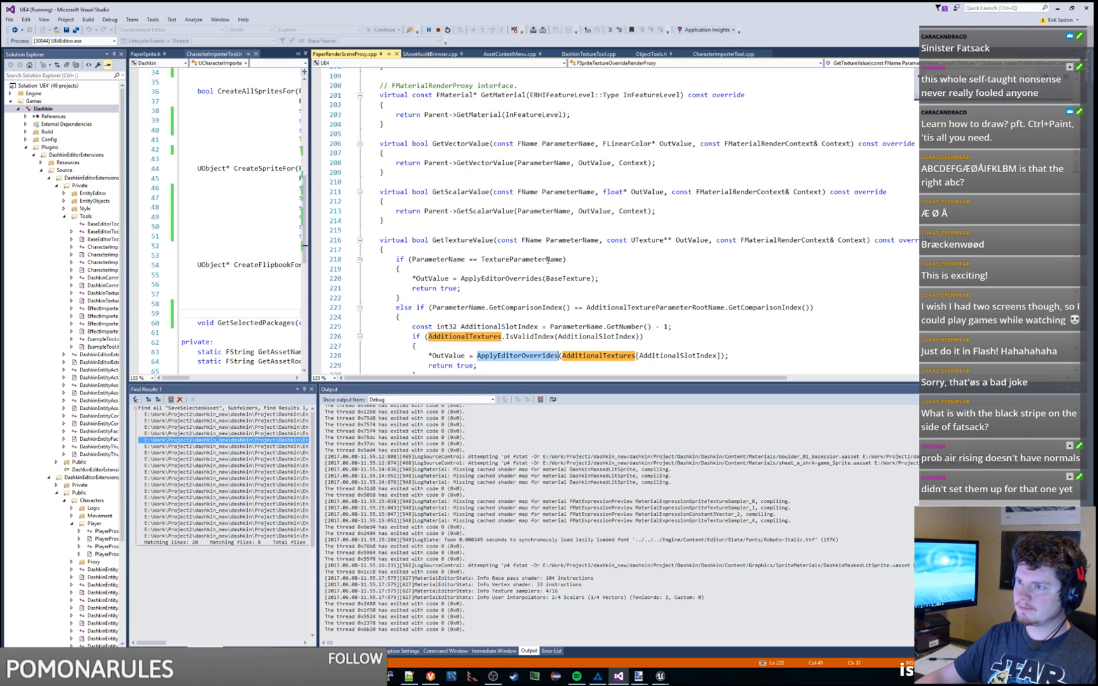
pyautogui.scroll(-2, 536, 228)
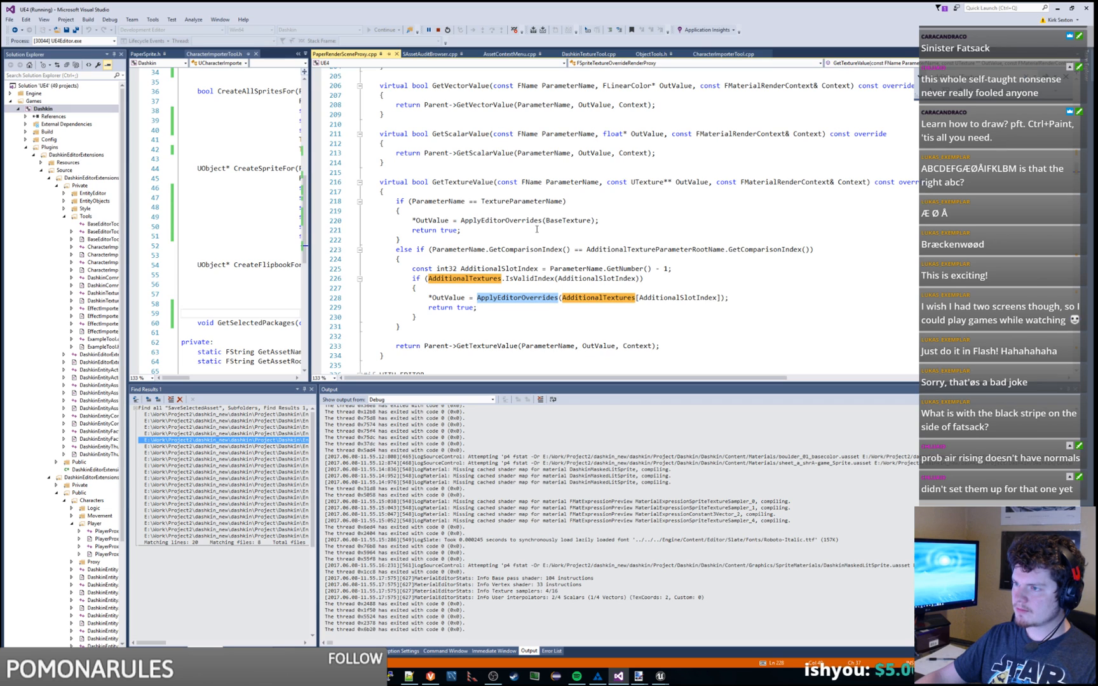
pyautogui.doubleClick(528, 278)
pyautogui.doubleClick(599, 298)
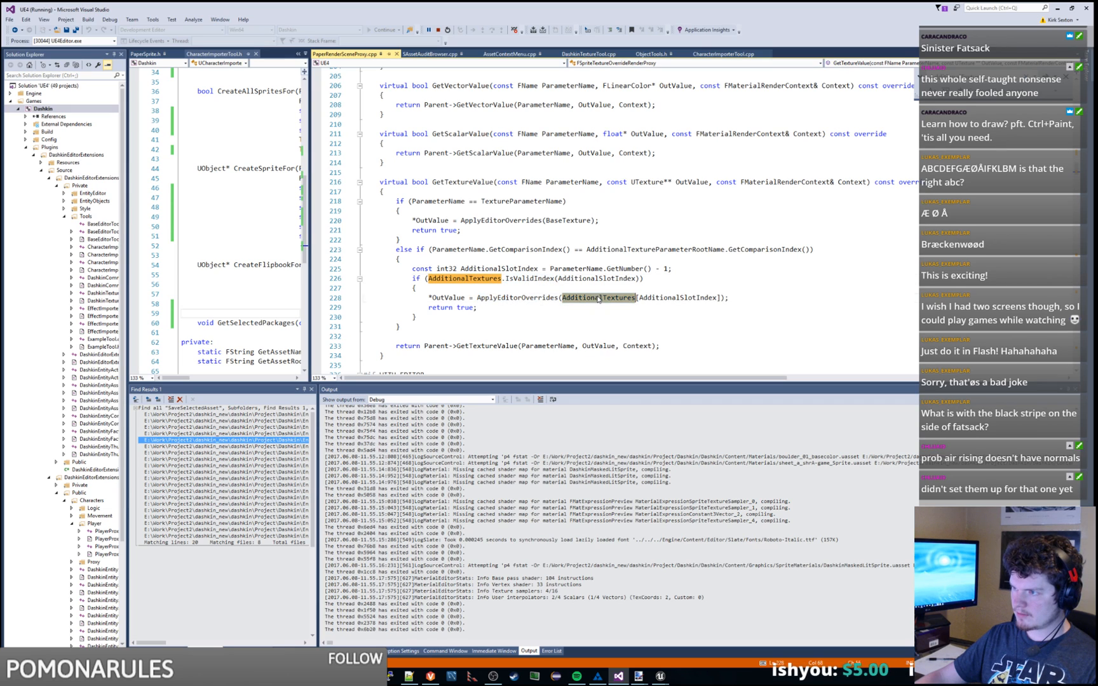
pyautogui.doubleClick(451, 298)
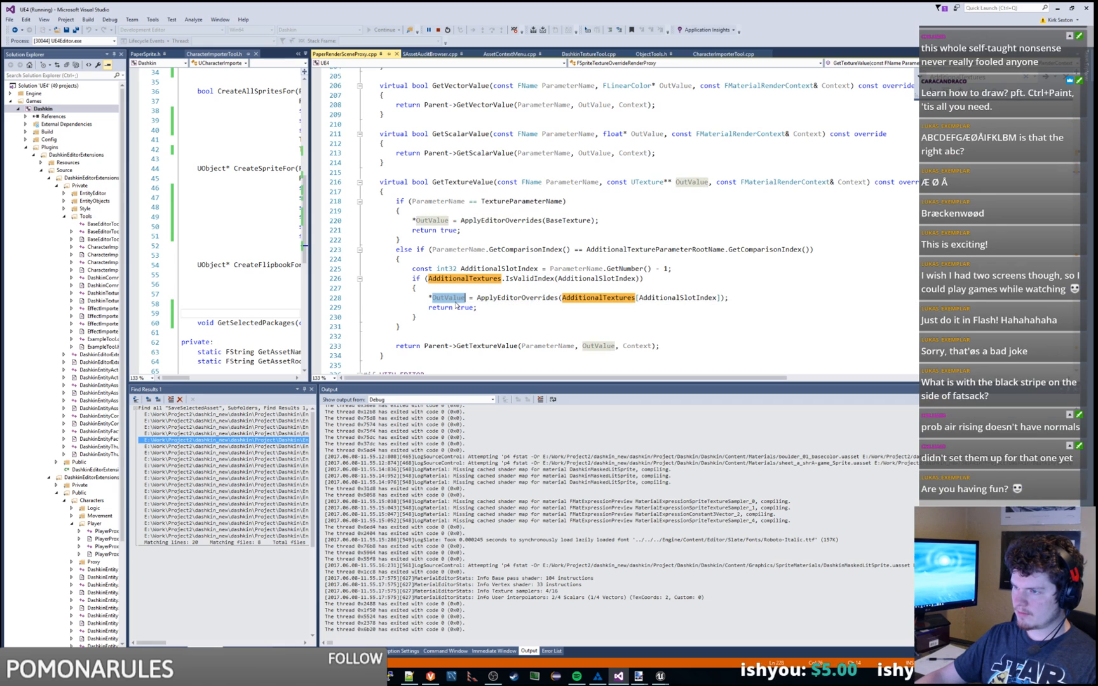
pyautogui.doubleClick(483, 346)
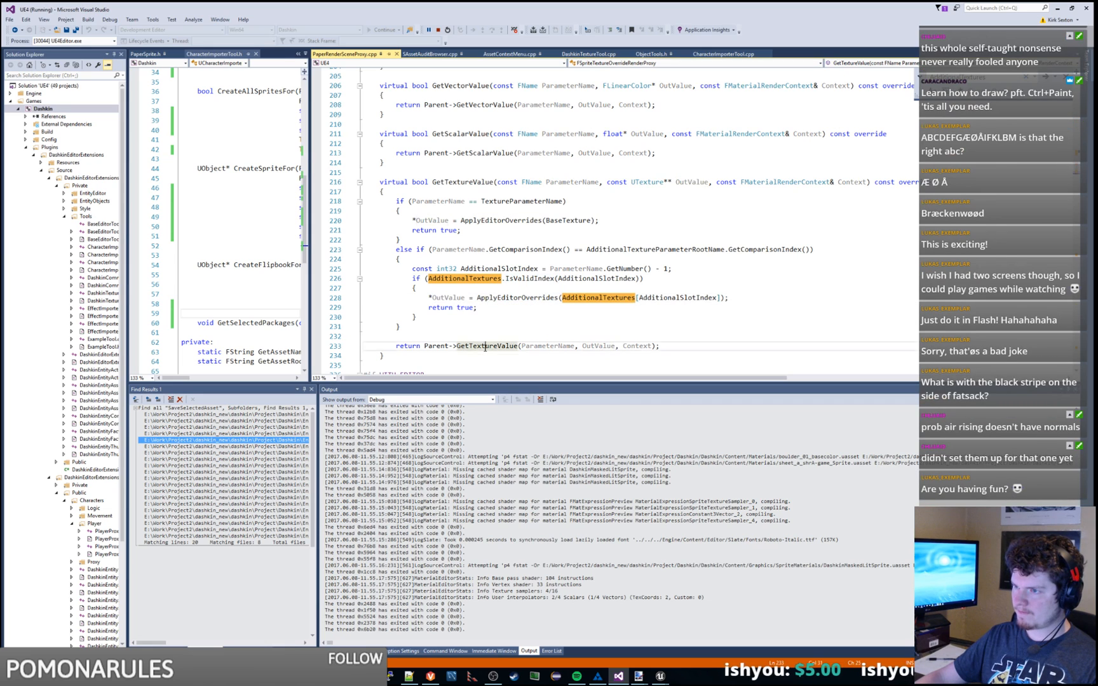
pyautogui.moveTo(545, 381); pyautogui.dragTo(545, 440)
pyautogui.click(546, 375)
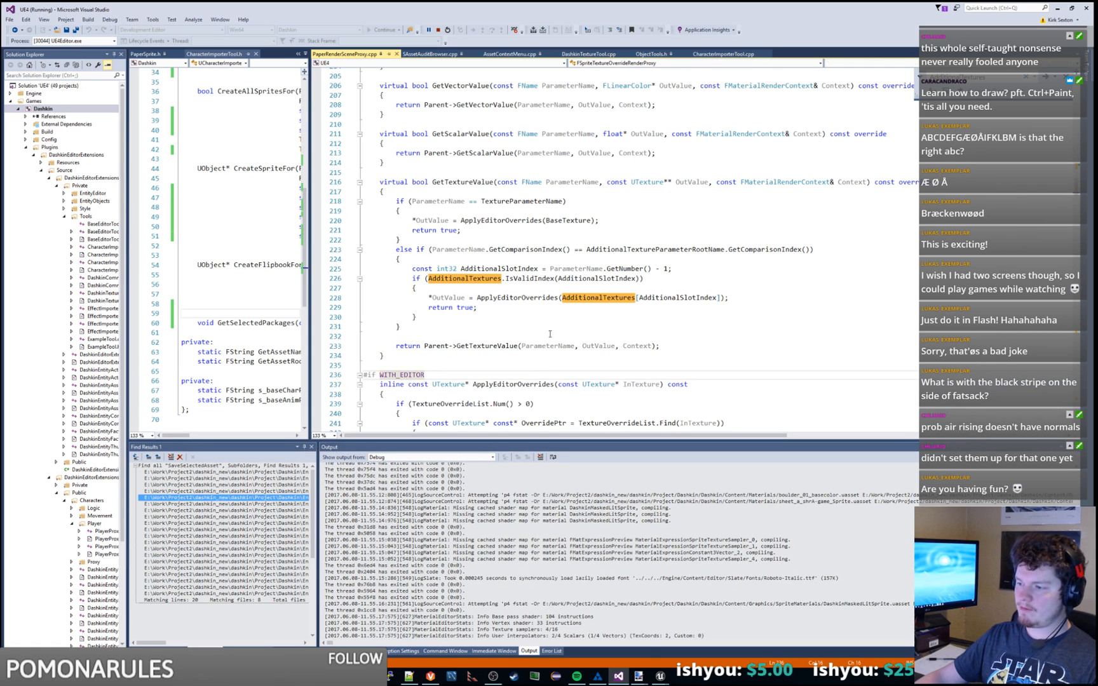
# Step: Exit Unreal Editor from its File menu
pyautogui.moveTo(662, 677)
pyautogui.click(619, 635)
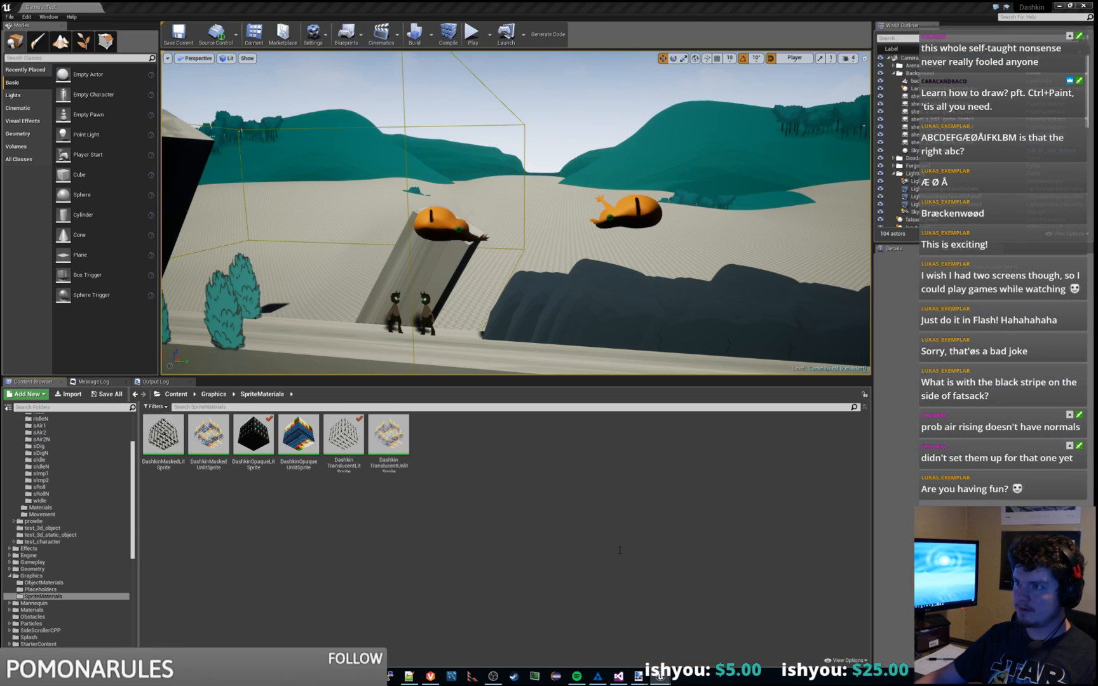
pyautogui.click(10, 17)
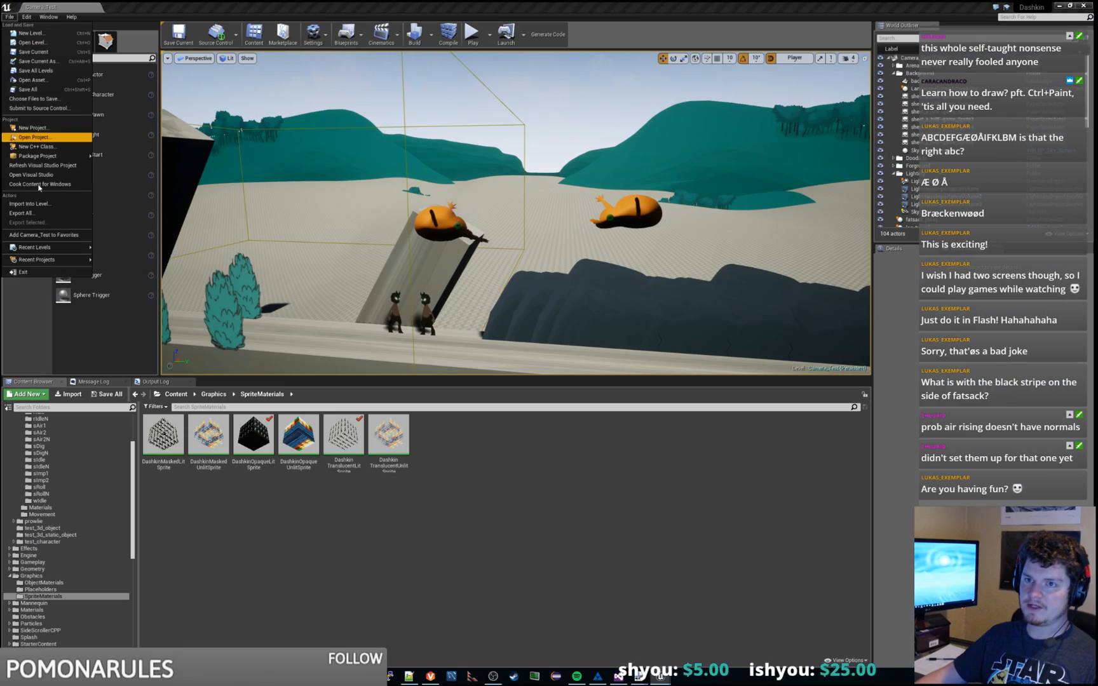
pyautogui.click(42, 272)
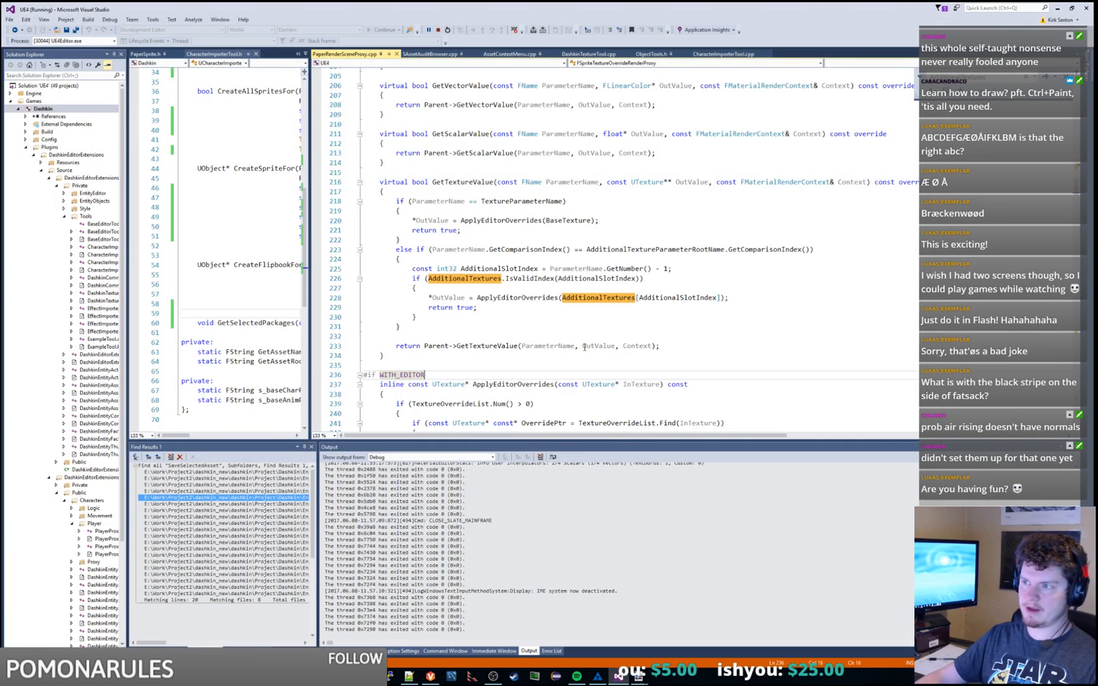
# Step: Reveal PaperRenderSceneProxy.cpp in its folder, then return to the code
pyautogui.rightClick(340, 54)
pyautogui.click(375, 116)
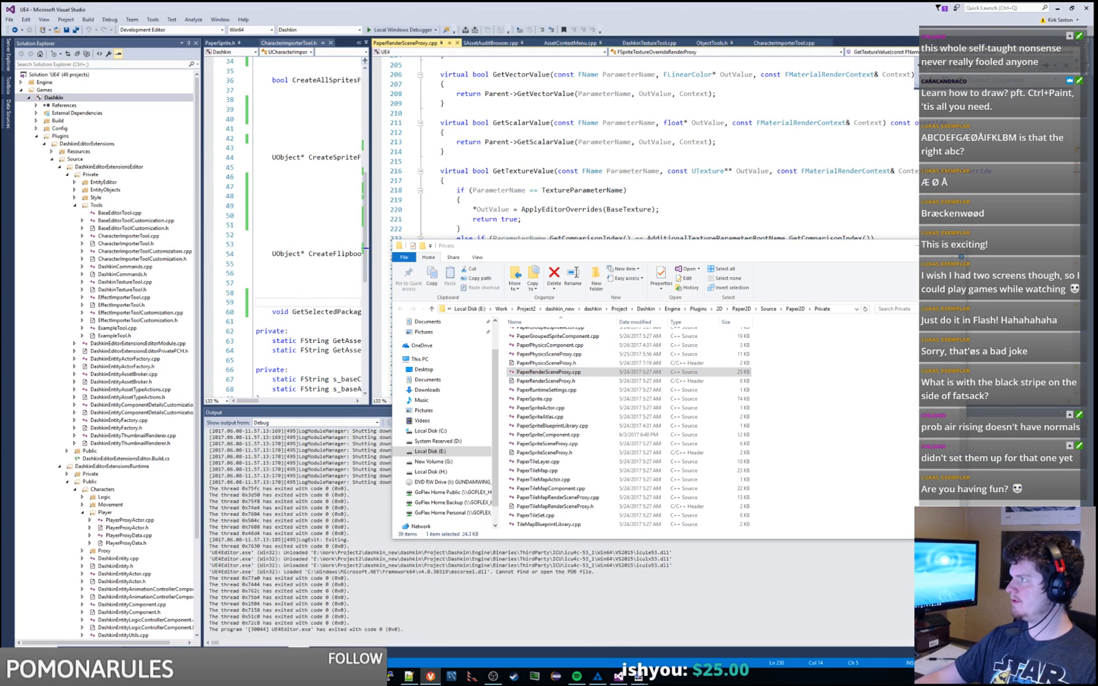
pyautogui.click(623, 153)
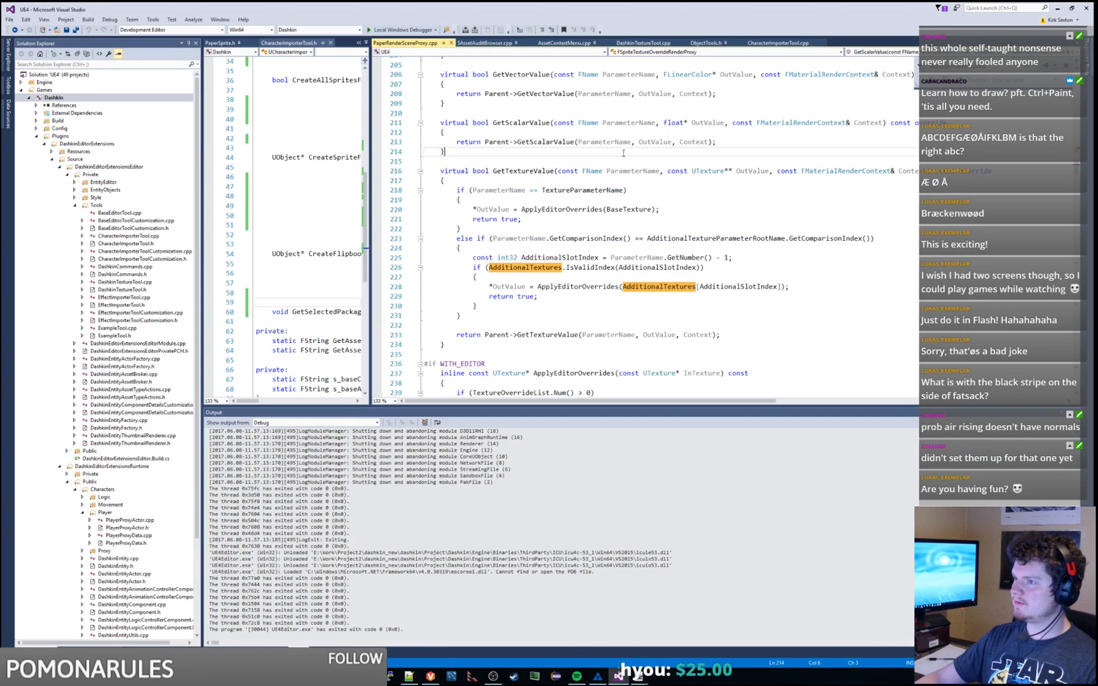
# Step: Add an if (AdditionalTextures[AdditionalSlotIndex] == nullptr) condition inside the valid-slot block
pyautogui.doubleClick(635, 268)
pyautogui.click(767, 258)
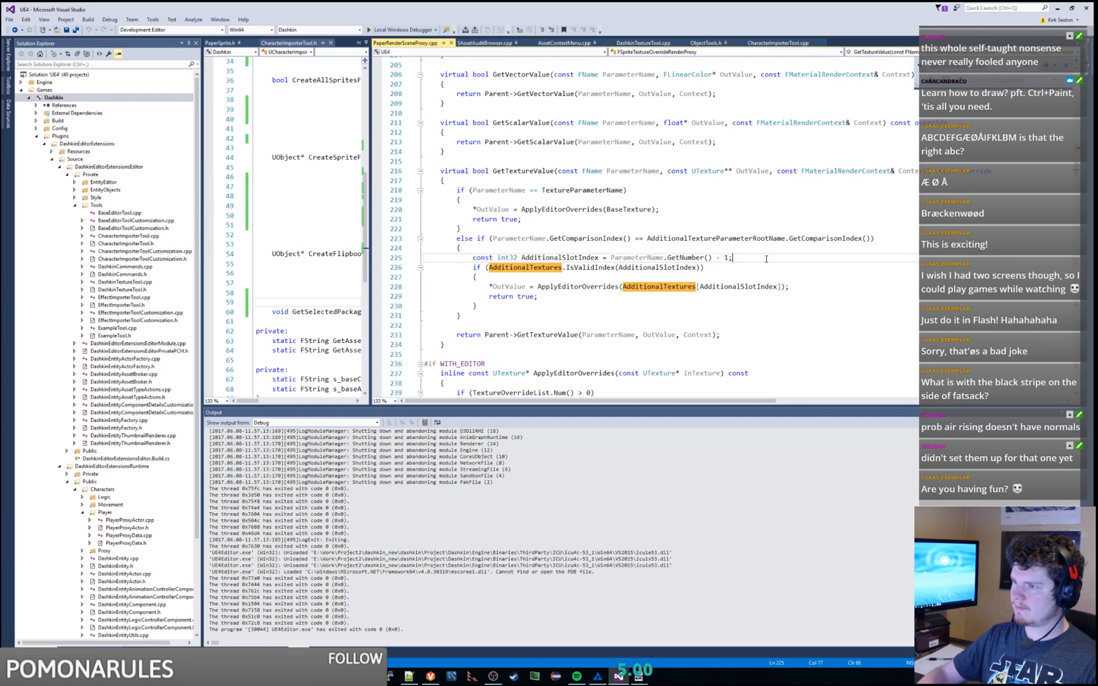
pyautogui.press('Down')
pyautogui.press('Down')
pyautogui.press('Return')
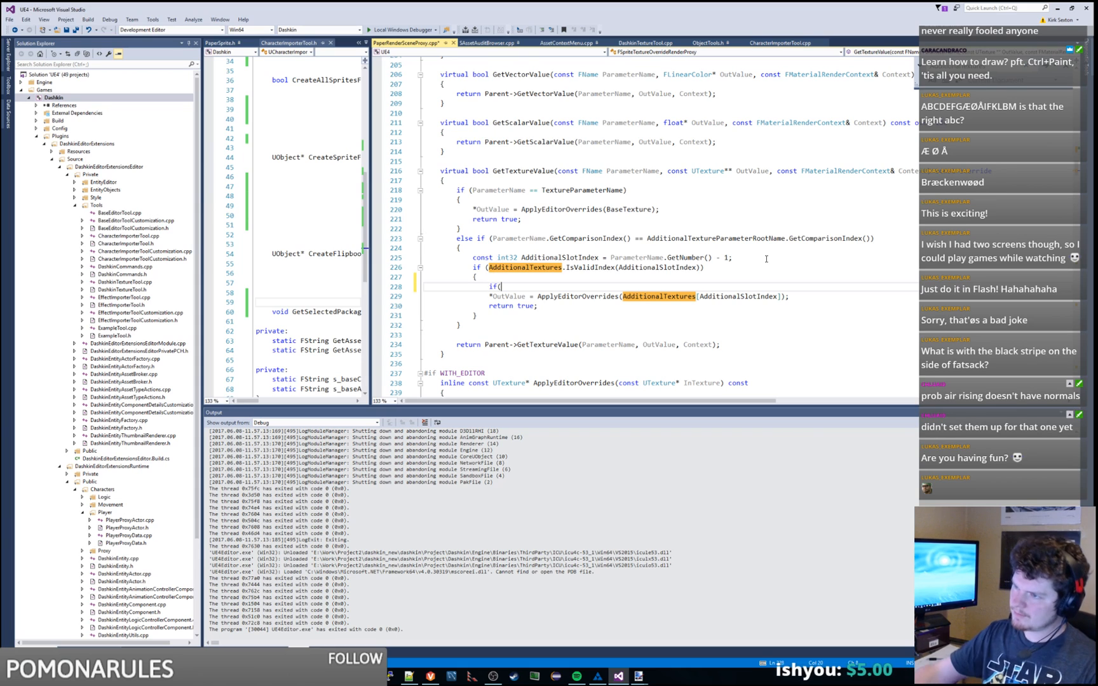
pyautogui.doubleClick(536, 270)
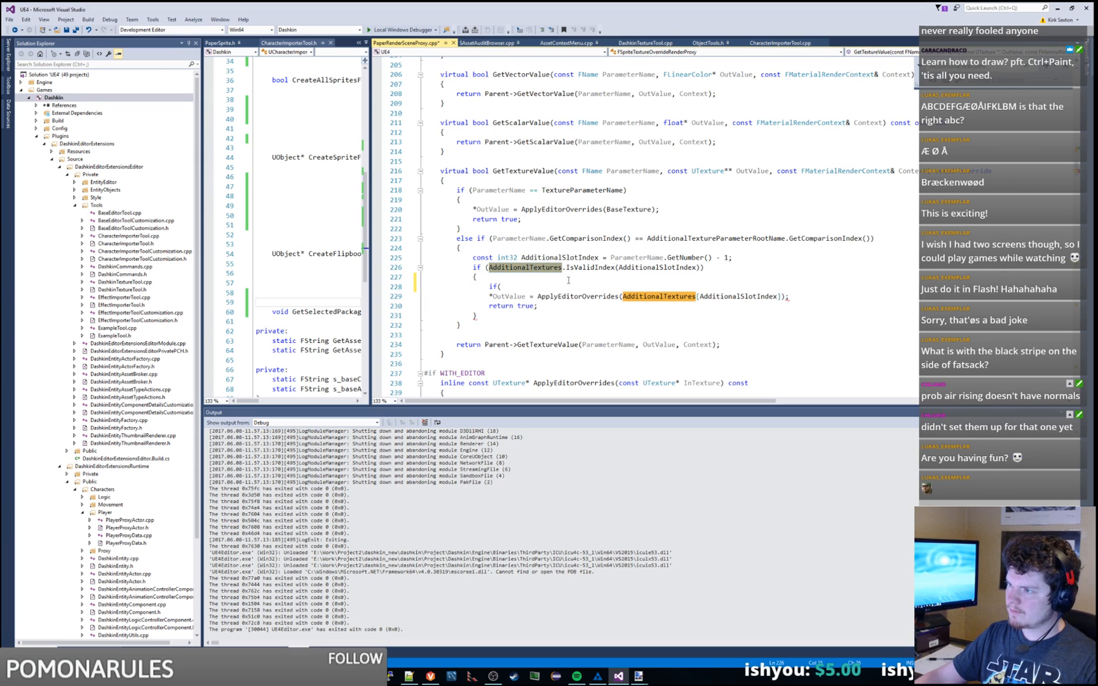
pyautogui.hotkey('ctrl', 'c')
pyautogui.click(560, 286)
pyautogui.hotkey('ctrl', 'v')
pyautogui.write('[Addit')
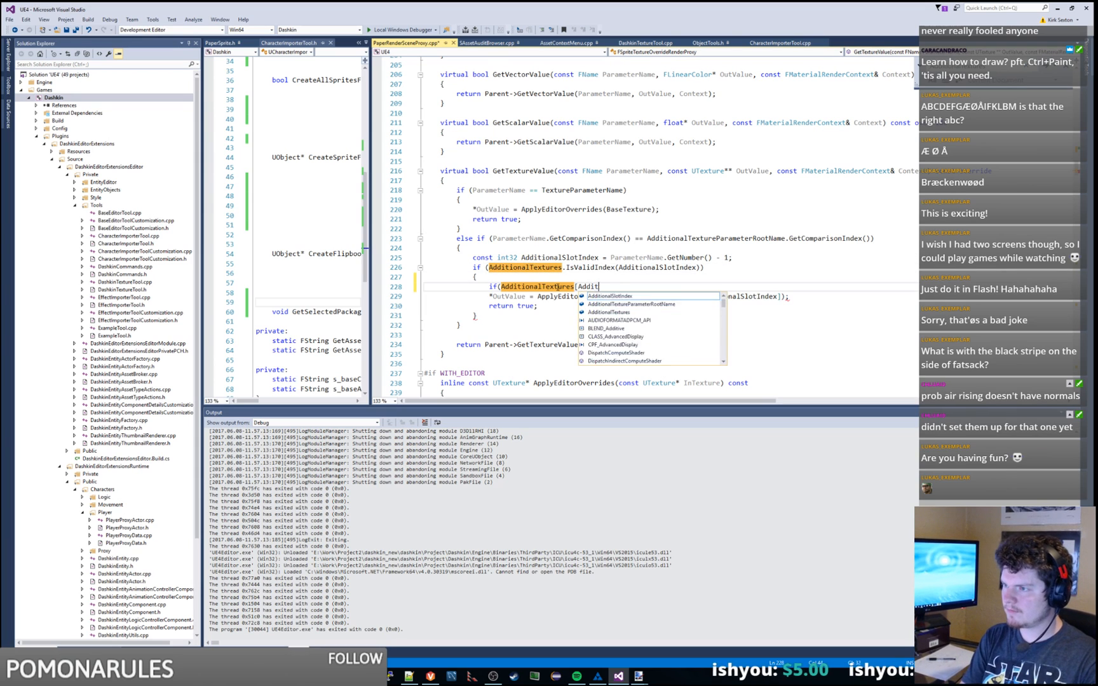
pyautogui.write('ionalSlotIndex] ')
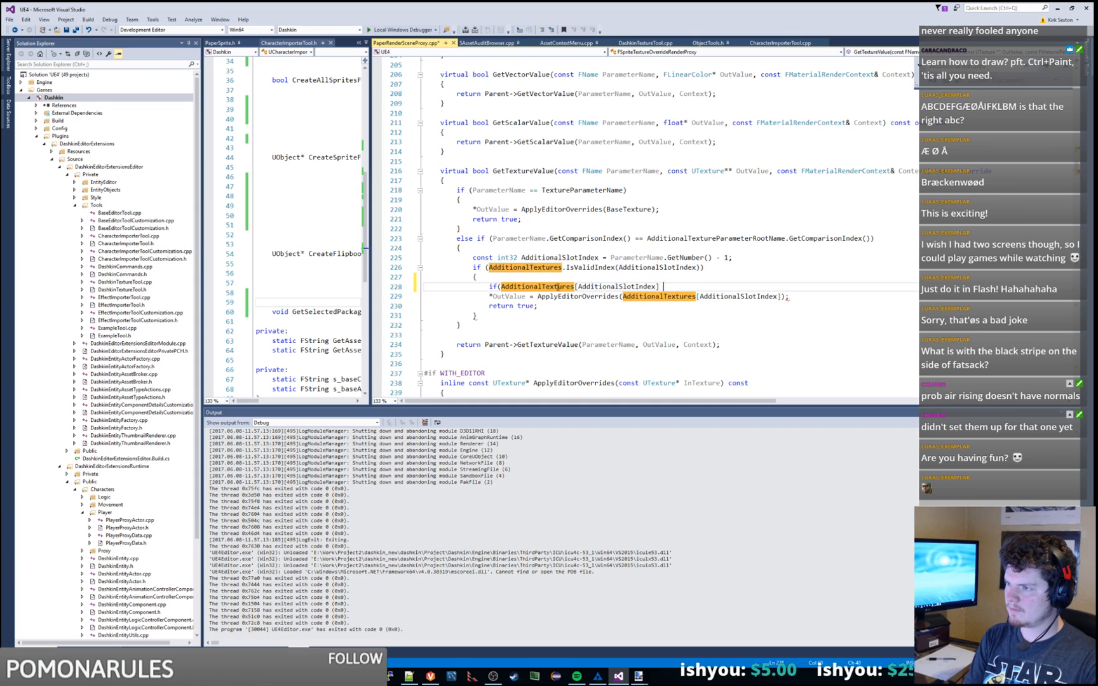
pyautogui.write('== nullptr)')
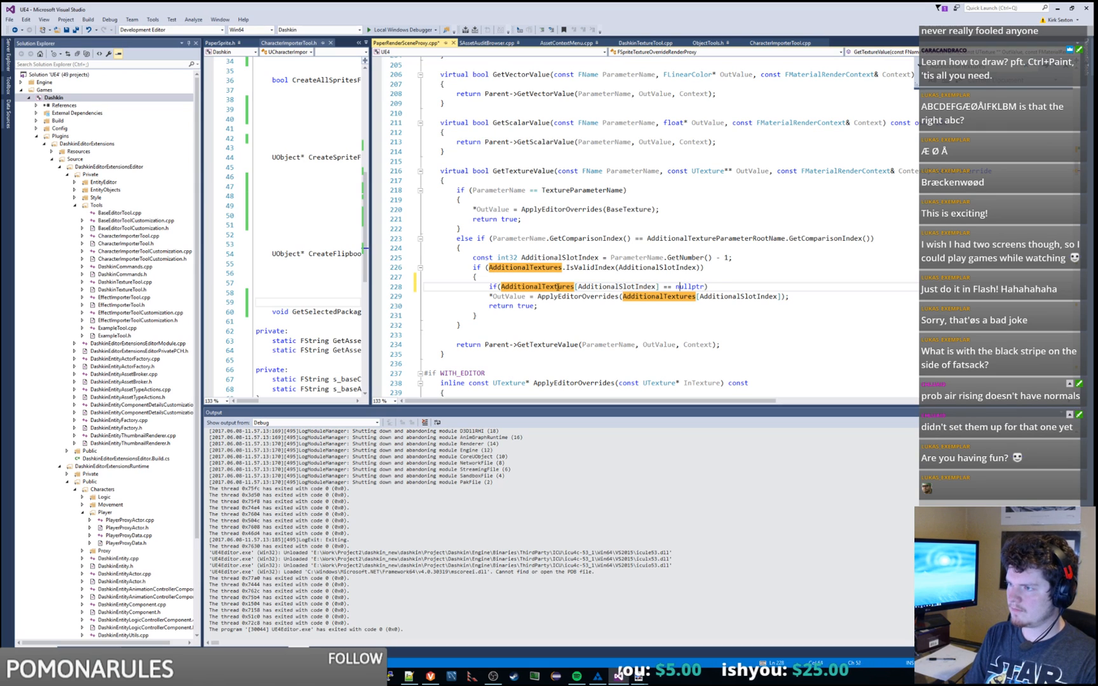
# Step: Change the check to != nullptr, brace the OutValue assignment and return true under it, and save
pyautogui.press('BackSpace')
pyautogui.write('!')
pyautogui.press('End')
pyautogui.press('Return')
pyautogui.write('{')
pyautogui.press('Down')
pyautogui.press('Left')
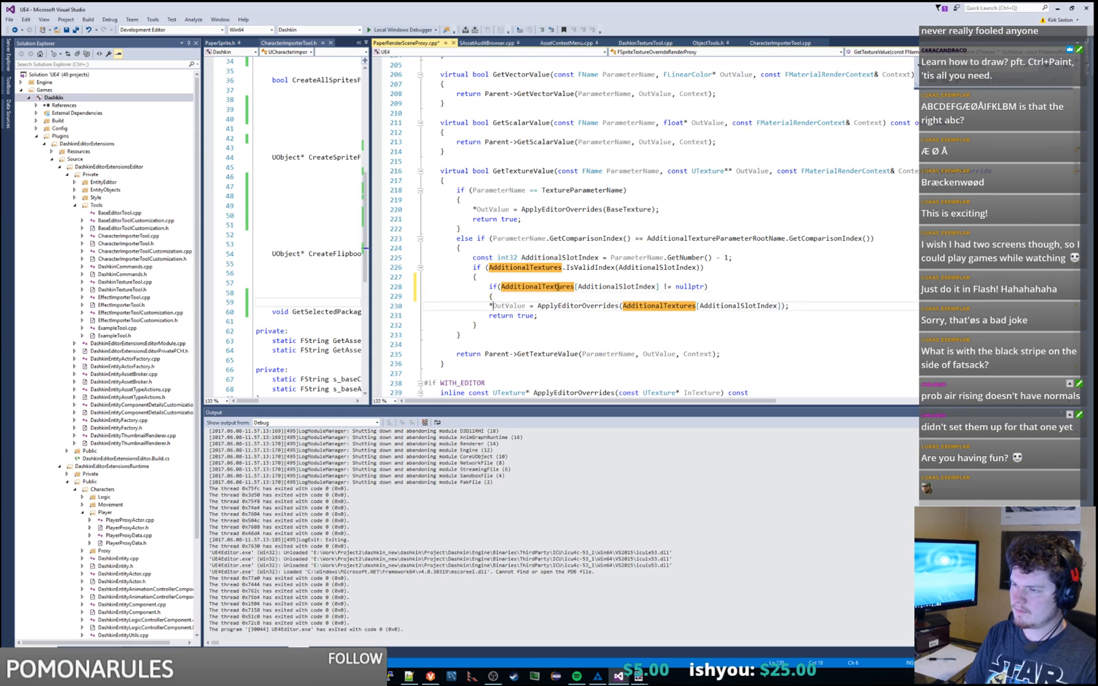
pyautogui.press('Tab')
pyautogui.press('Down')
pyautogui.press('Home')
pyautogui.press('Tab')
pyautogui.press('End')
pyautogui.press('Return')
pyautogui.write('}')
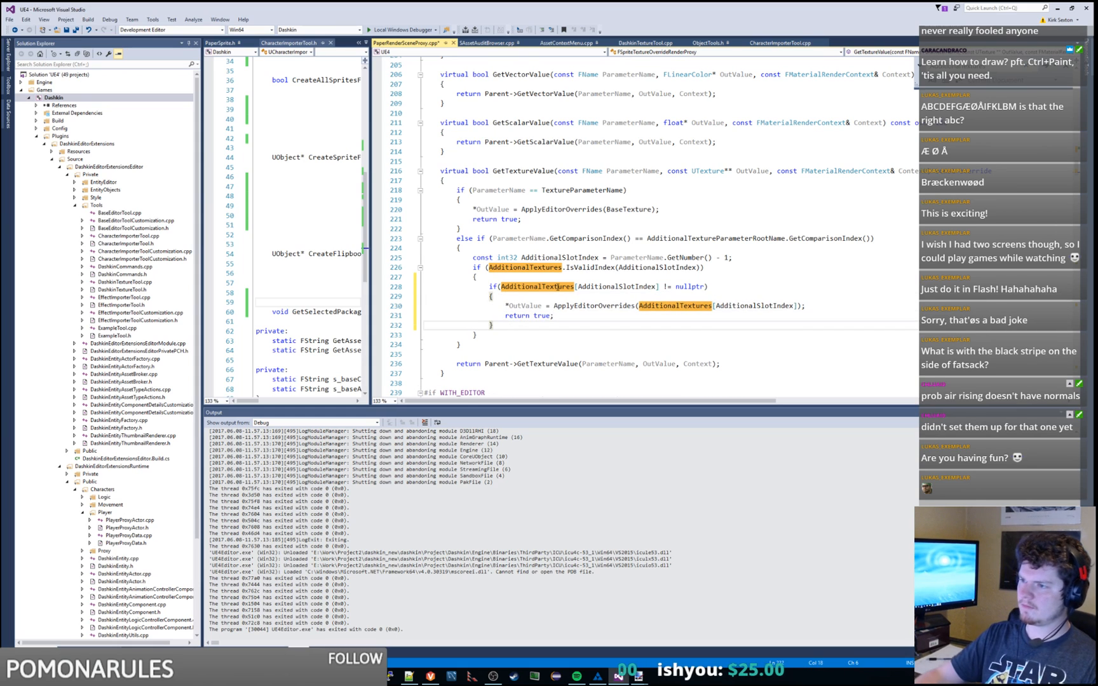
pyautogui.hotkey('ctrl', 's')
# Step: Look up the other GetTextureValue occurrences in the file
pyautogui.scroll(-3, 554, 257)
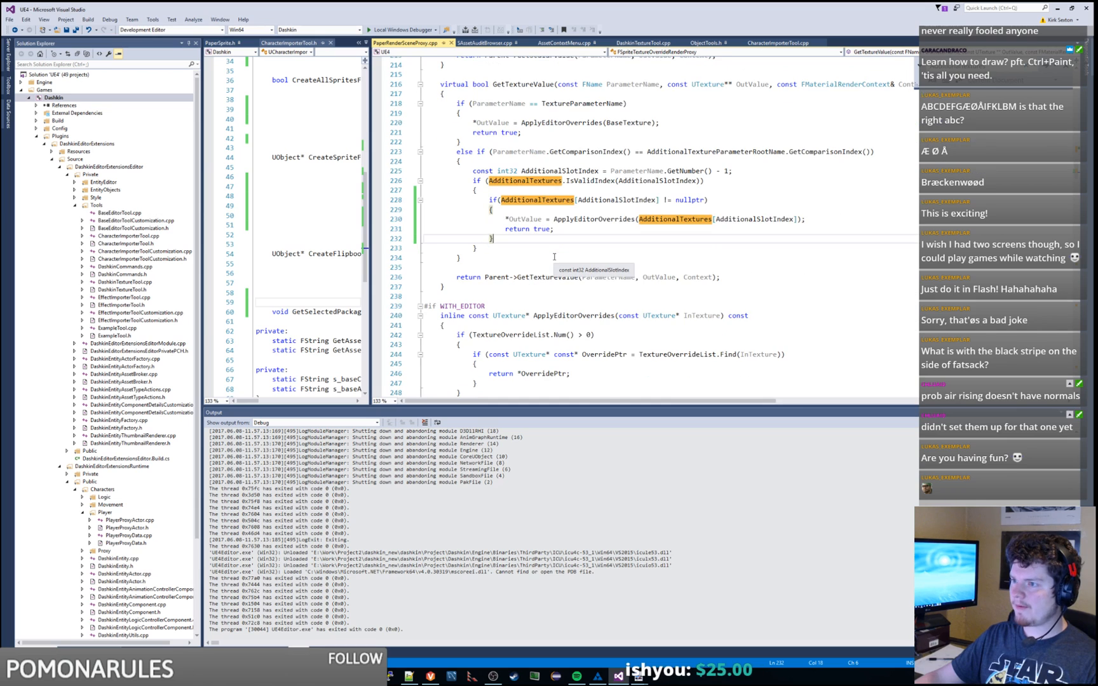
pyautogui.scroll(2, 602, 220)
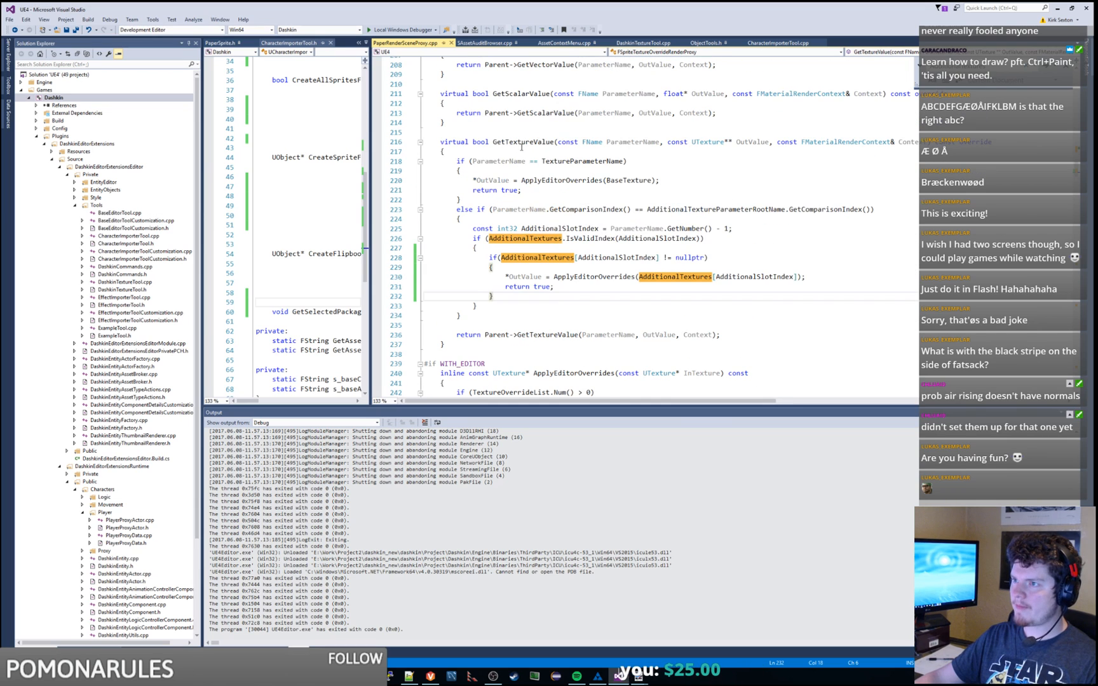
pyautogui.doubleClick(521, 145)
pyautogui.hotkey('ctrl', 'f')
pyautogui.press('Return')
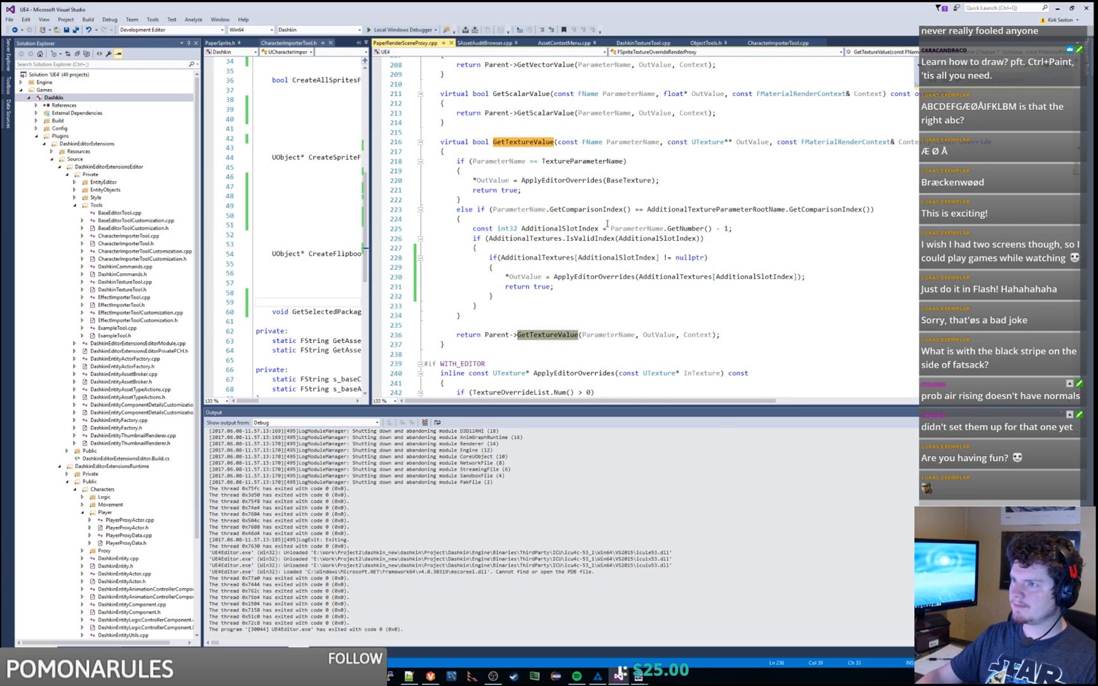
pyautogui.press('Return')
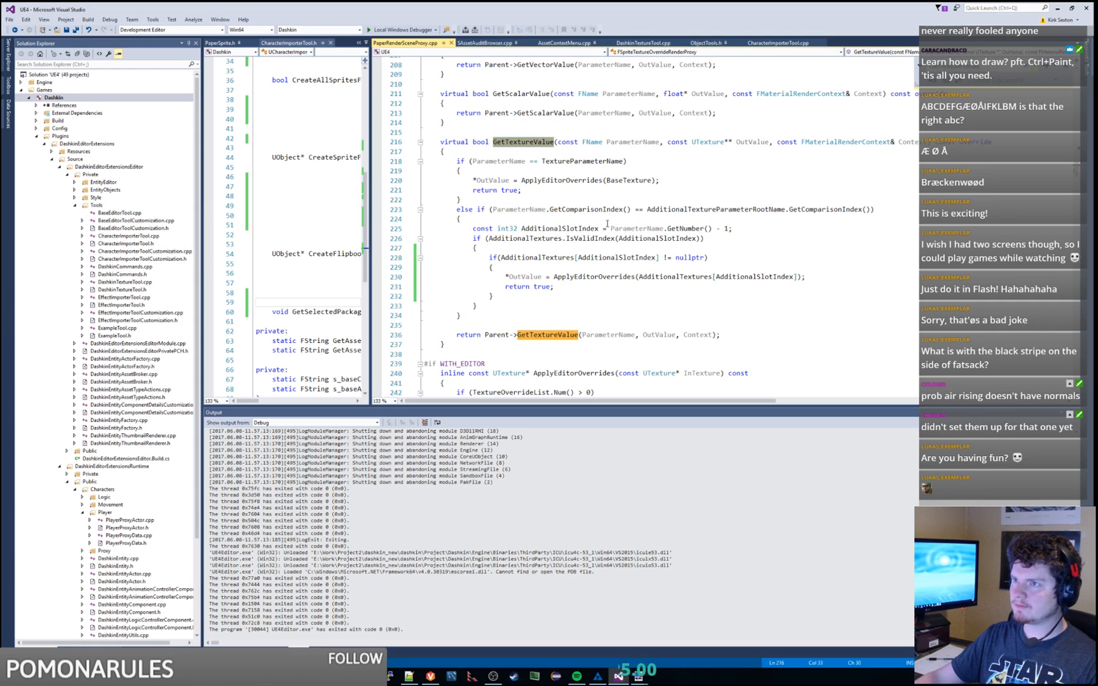
pyautogui.rightClick(65, 96)
# Step: Build the Dashkin project and relaunch Unreal Editor under the Local Windows Debugger
pyautogui.click(97, 103)
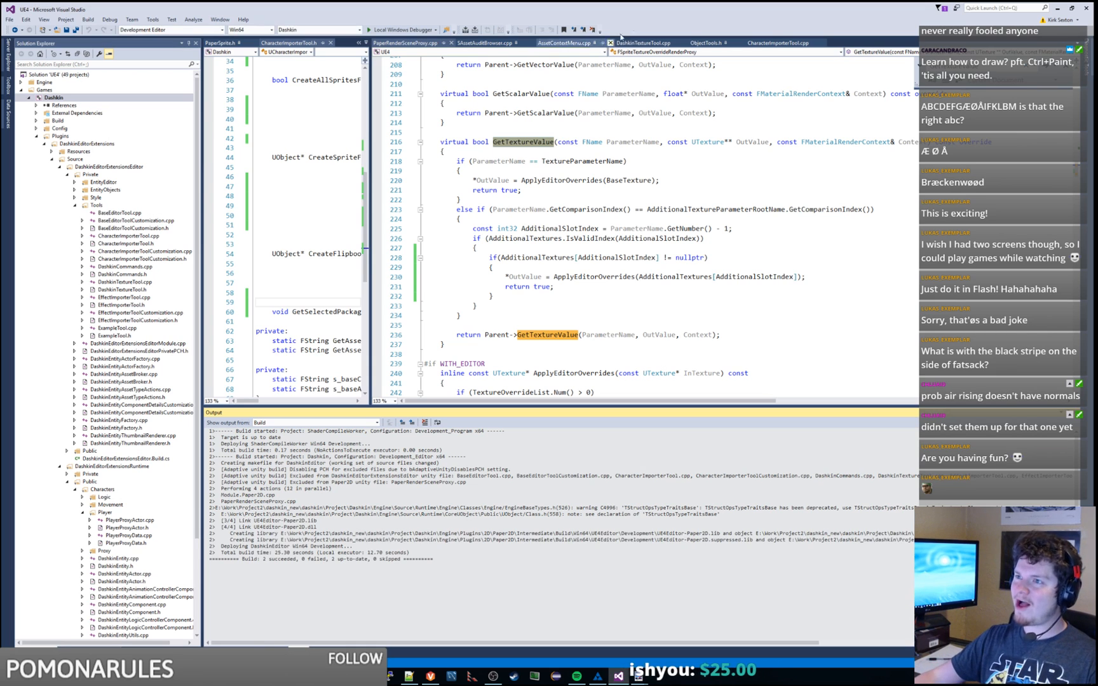
pyautogui.click(417, 27)
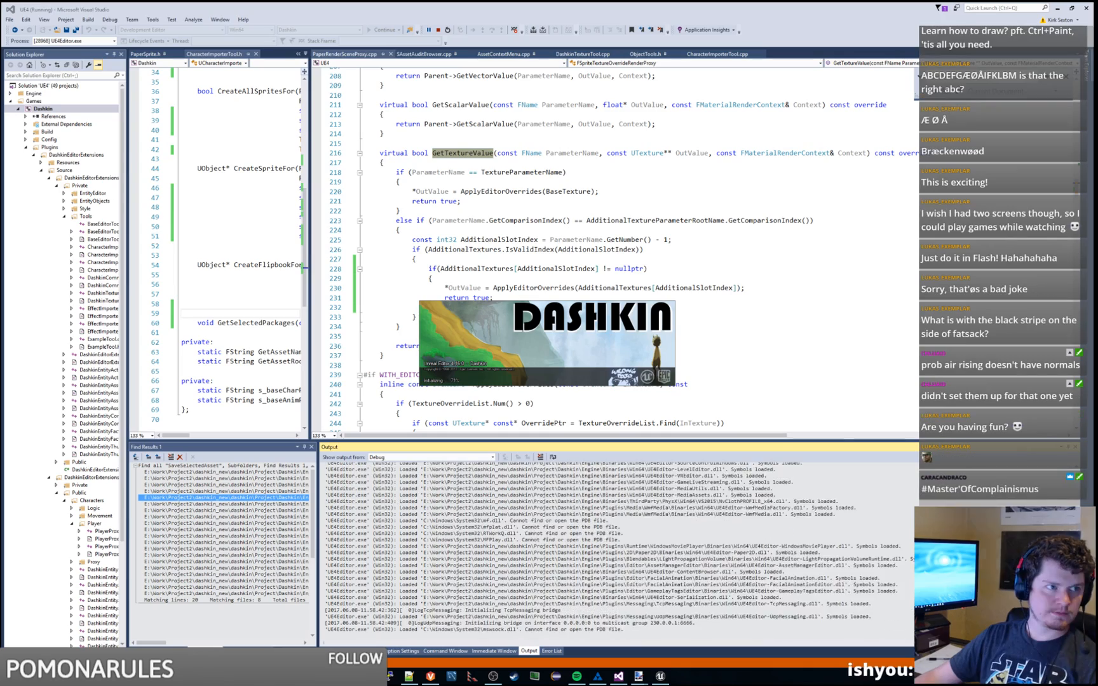
pyautogui.moveTo(0, 191); pyautogui.dragTo(334, 93)
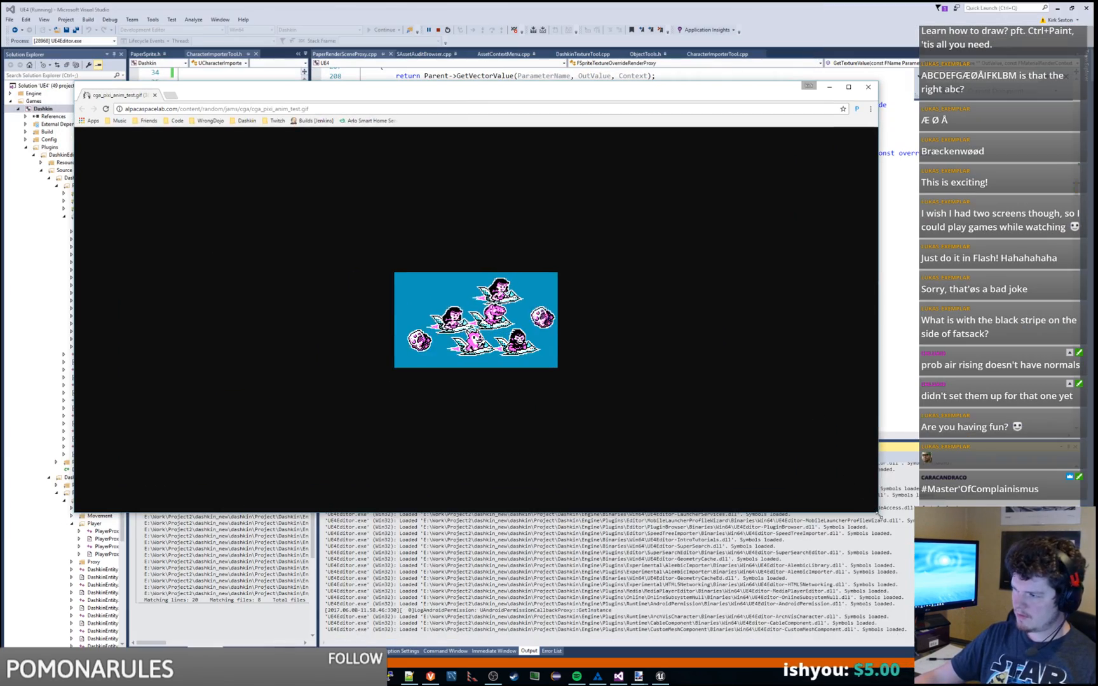
pyautogui.moveTo(878, 512); pyautogui.dragTo(385, 422)
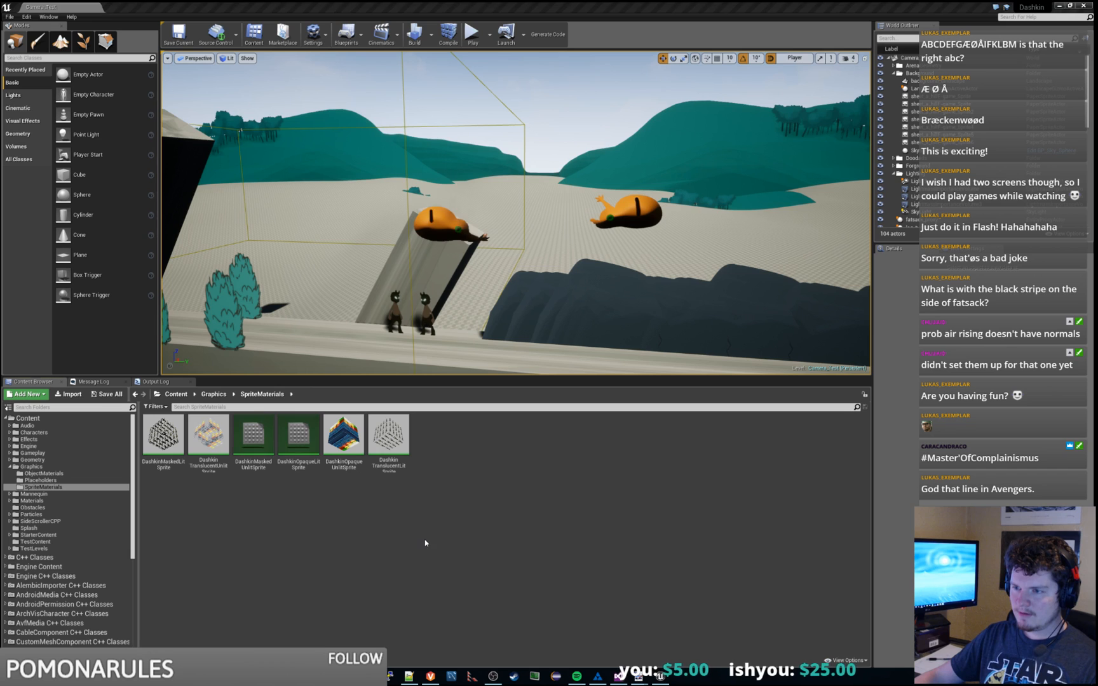
# Step: Open the fatsack entity from the Characters > fatsack folder
pyautogui.moveTo(494, 223); pyautogui.dragTo(497, 250, button='right')
pyautogui.press('s')
pyautogui.press('a')
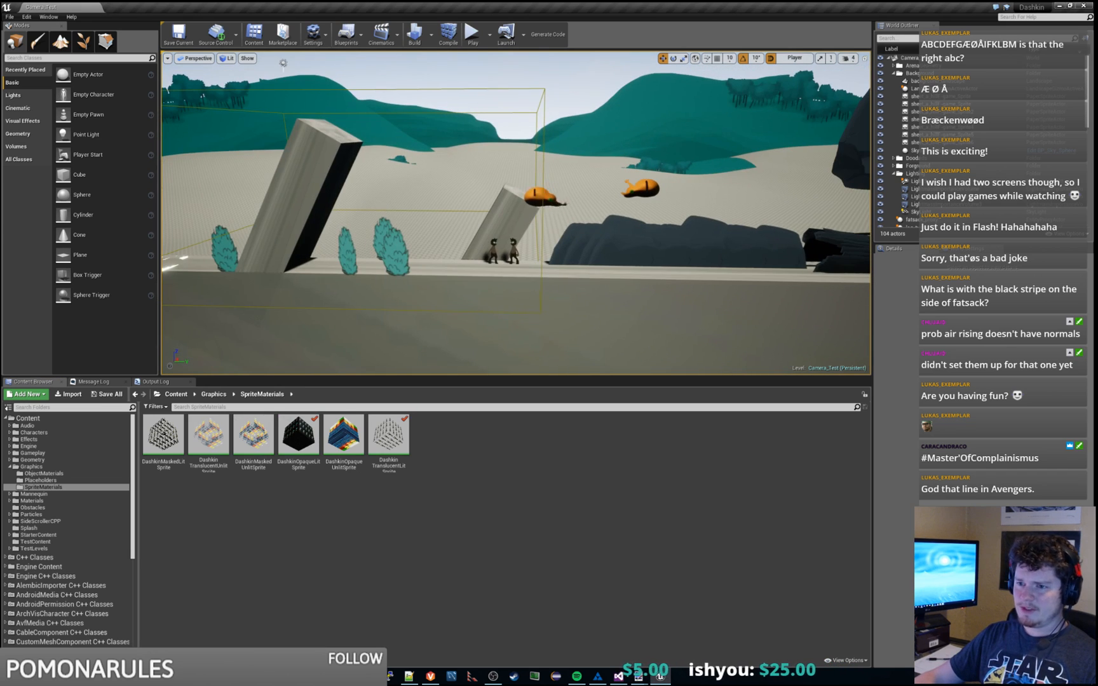
pyautogui.click(10, 467)
pyautogui.click(9, 433)
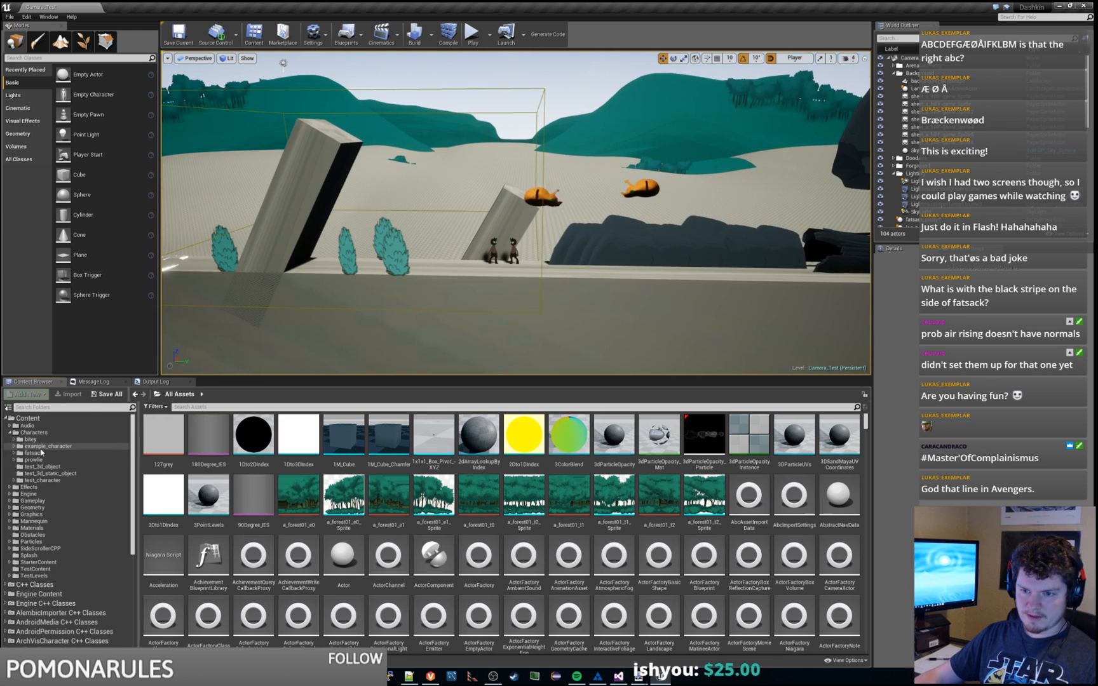
pyautogui.click(33, 452)
pyautogui.click(343, 438)
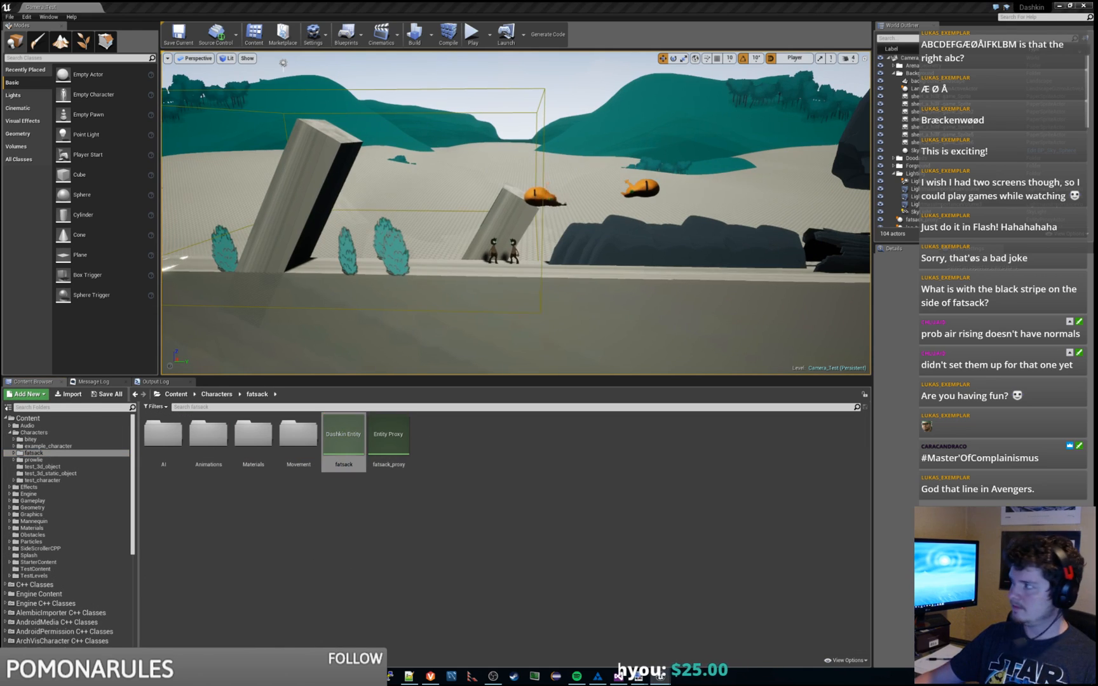
pyautogui.doubleClick(343, 438)
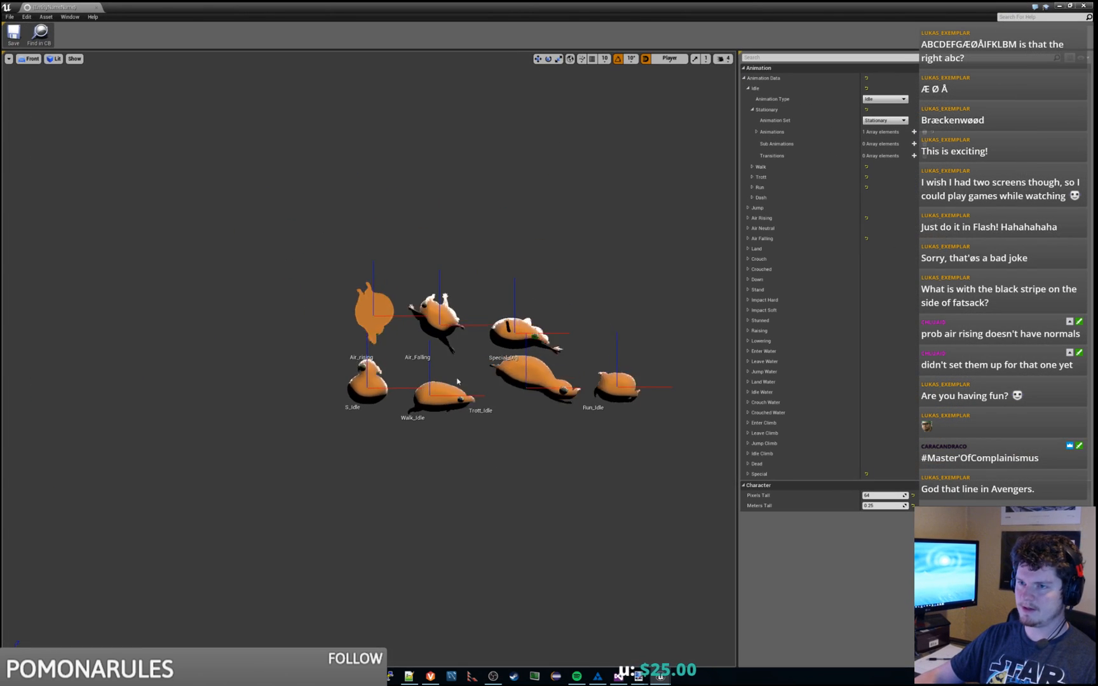
# Step: Switch the fatsack entity preview to Perspective view
pyautogui.click(74, 58)
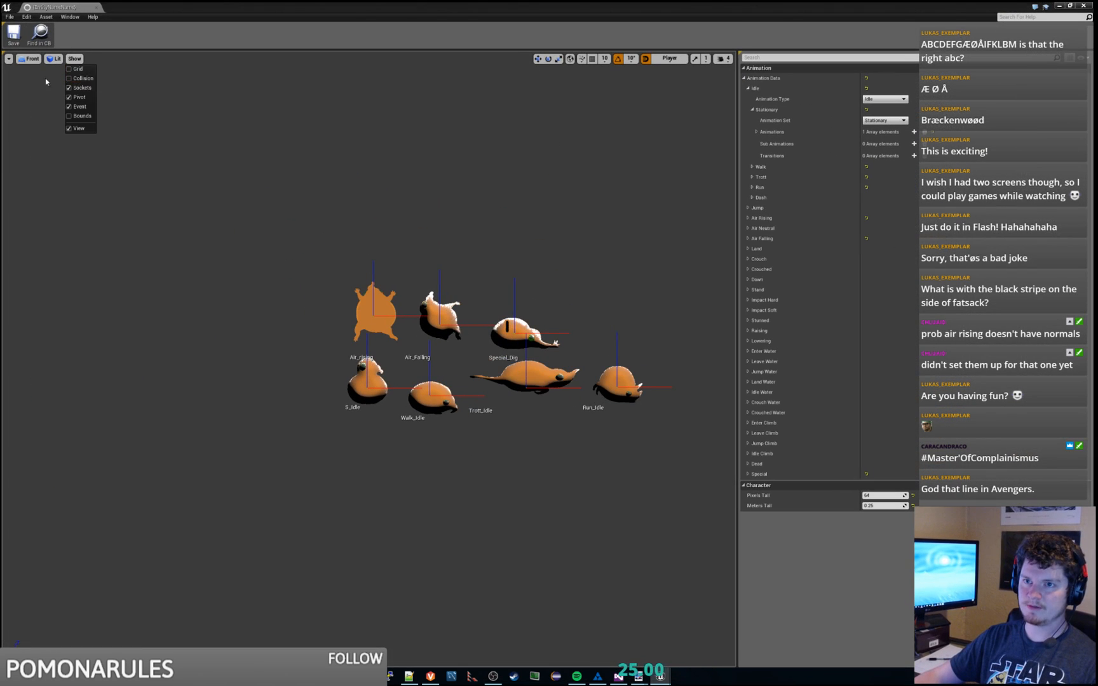
pyautogui.click(71, 69)
pyautogui.click(28, 58)
pyautogui.click(38, 73)
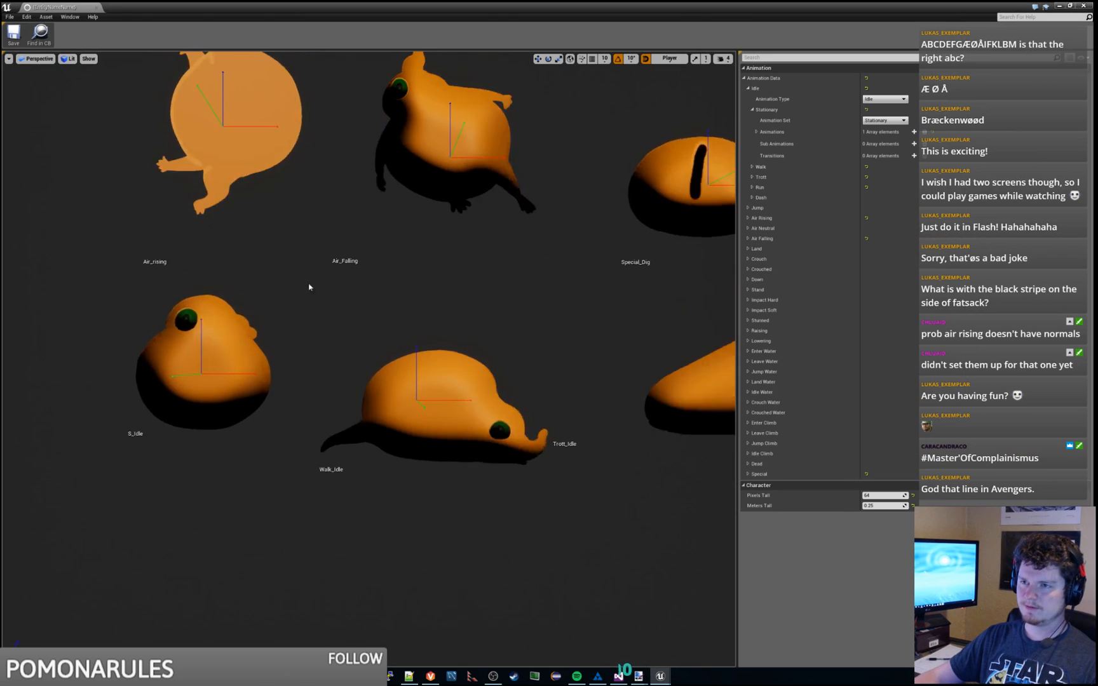
# Step: Fly the preview camera around the lit sprite poses, moving close to Special_Dig
pyautogui.press('s')
pyautogui.moveTo(309, 286)
pyautogui.mouseDown(button='right')
pyautogui.moveTo(381, 311)
pyautogui.moveTo(385, 299)
pyautogui.moveTo(293, 300)
pyautogui.mouseUp(button='right')
pyautogui.press('w')
pyautogui.press('w')
pyautogui.press('d')
pyautogui.press('d')
pyautogui.press('a')
pyautogui.press('d')
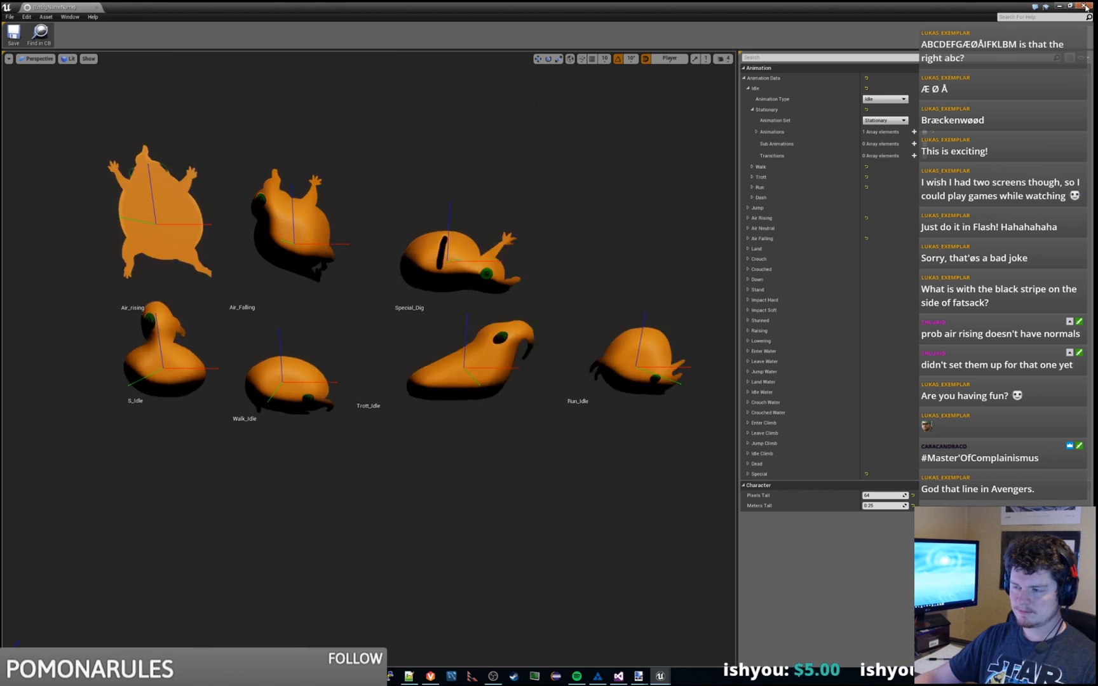
pyautogui.press('a')
pyautogui.moveTo(204, 190); pyautogui.dragTo(236, 153, button='right')
pyautogui.press('d')
pyautogui.press('w')
pyautogui.press('s')
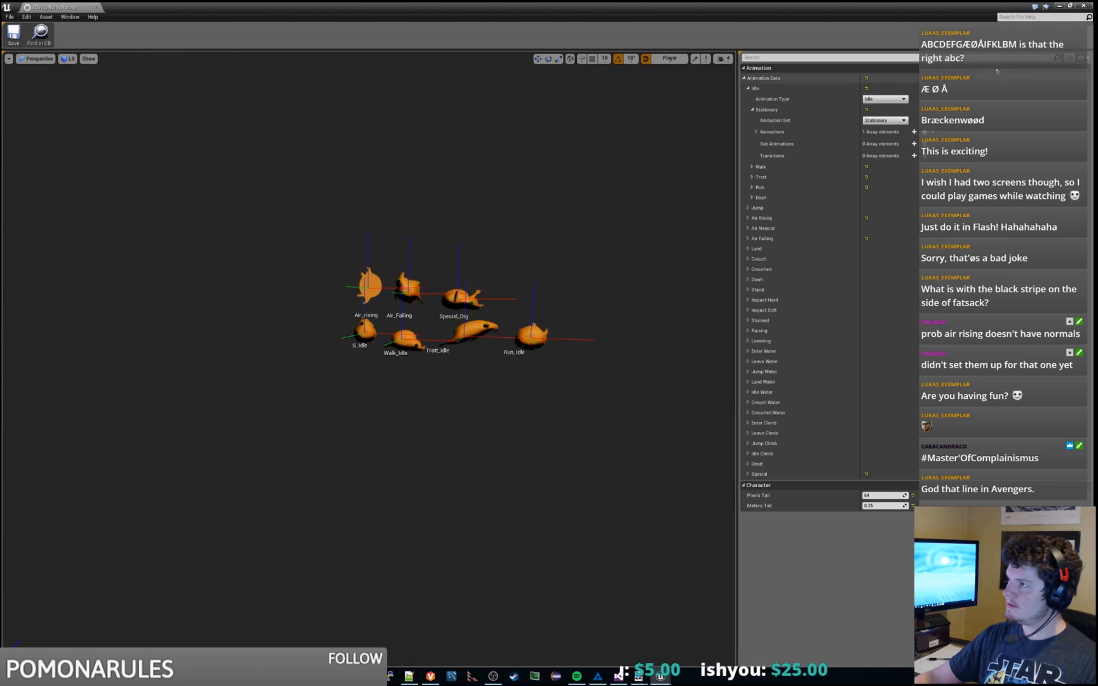
# Step: Close the fatsack entity editor and move the level camera around the lit fatsack sprites
pyautogui.click(1084, 5)
pyautogui.click(607, 448)
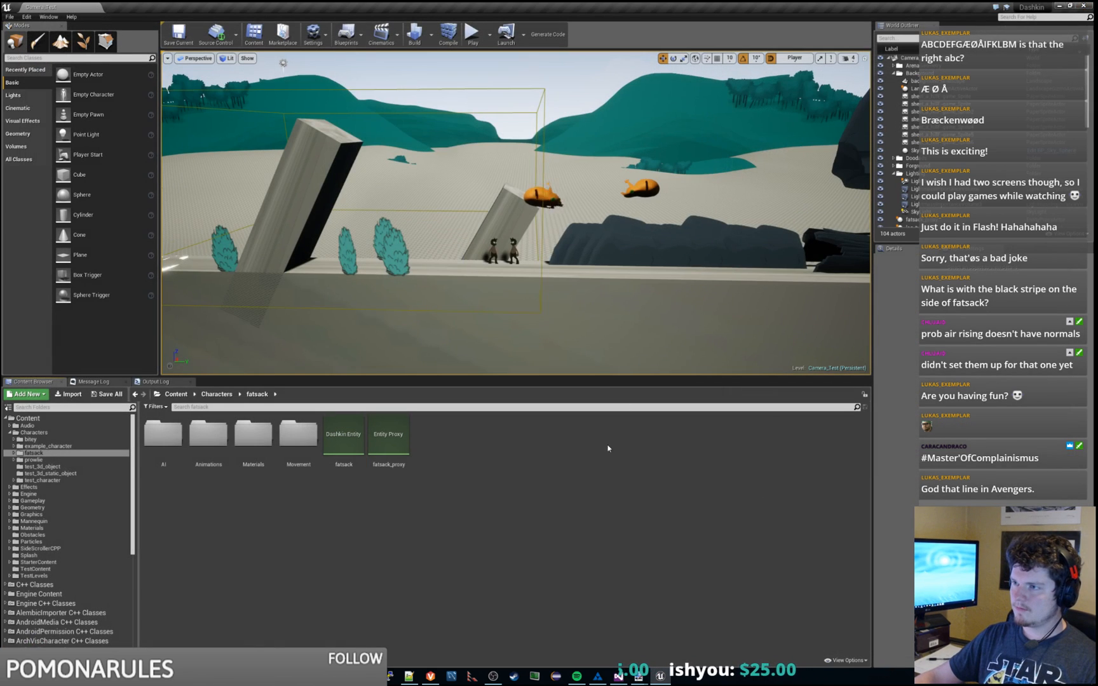
pyautogui.moveTo(565, 241); pyautogui.dragTo(585, 219, button='right')
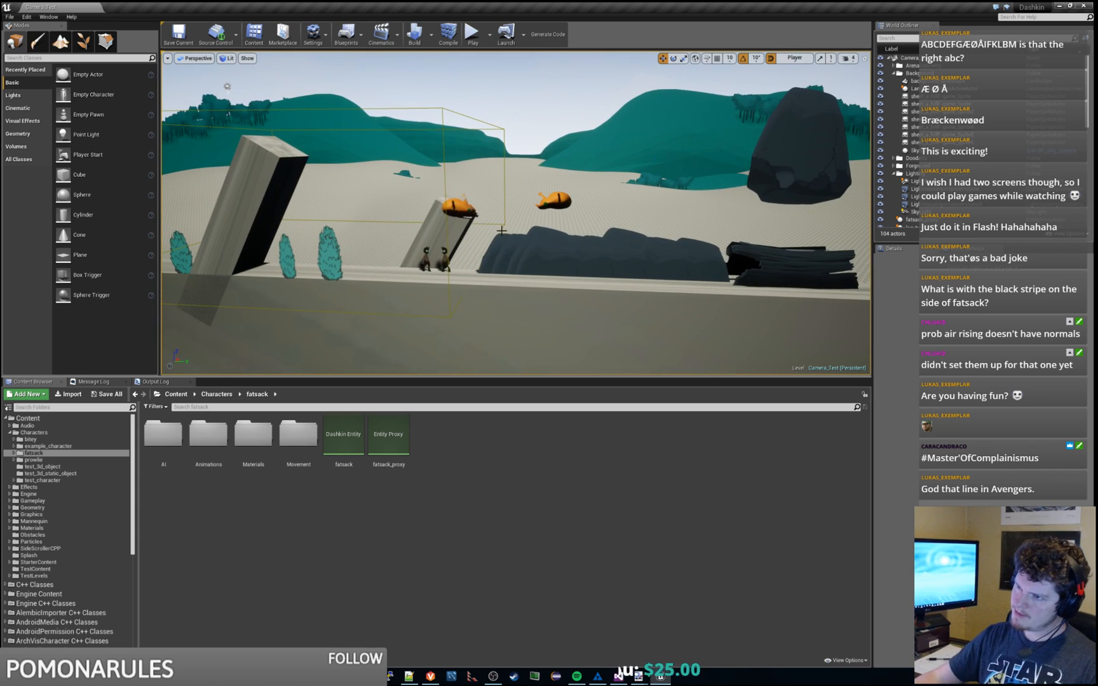
pyautogui.moveTo(517, 220); pyautogui.dragTo(487, 227, button='right')
pyautogui.press('d')
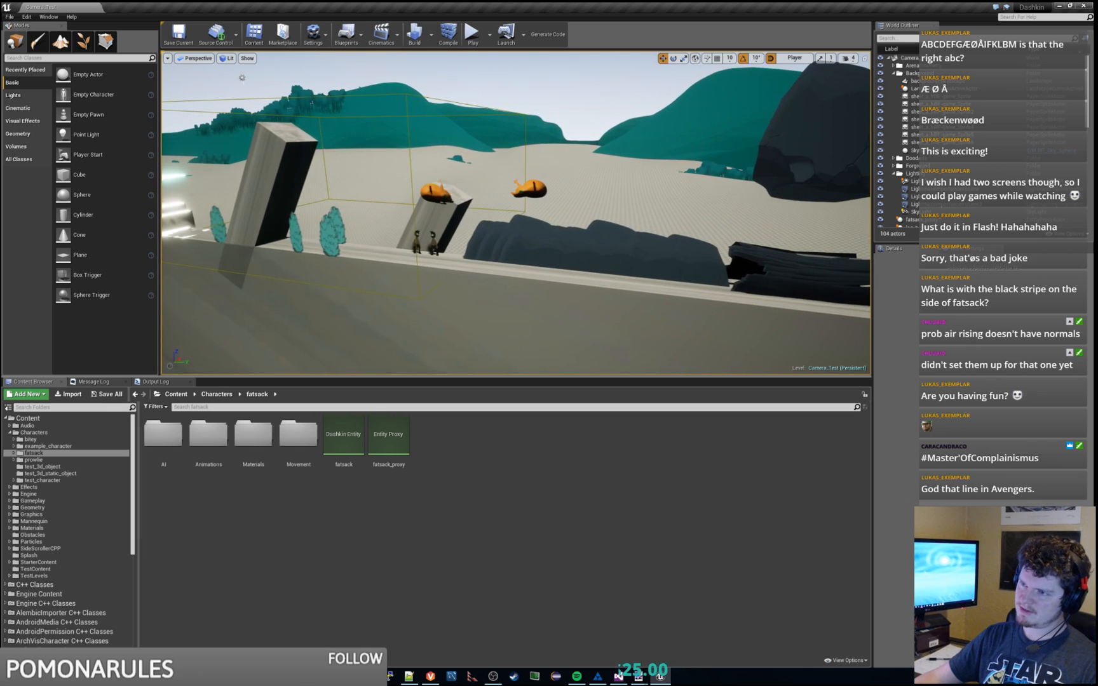
pyautogui.press('a')
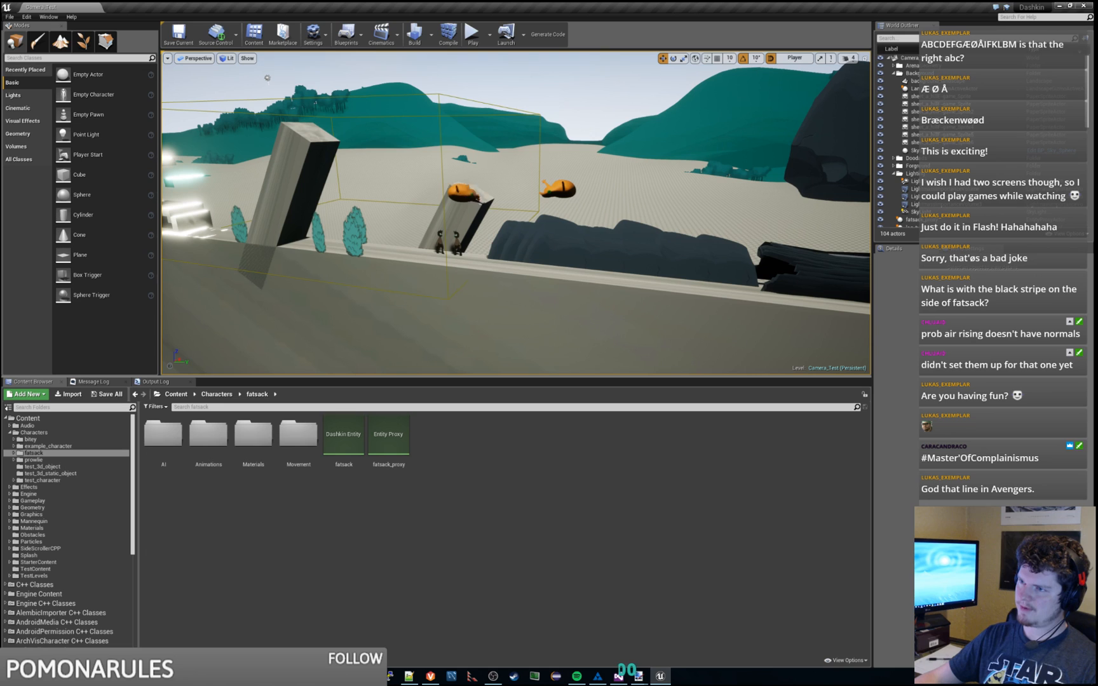
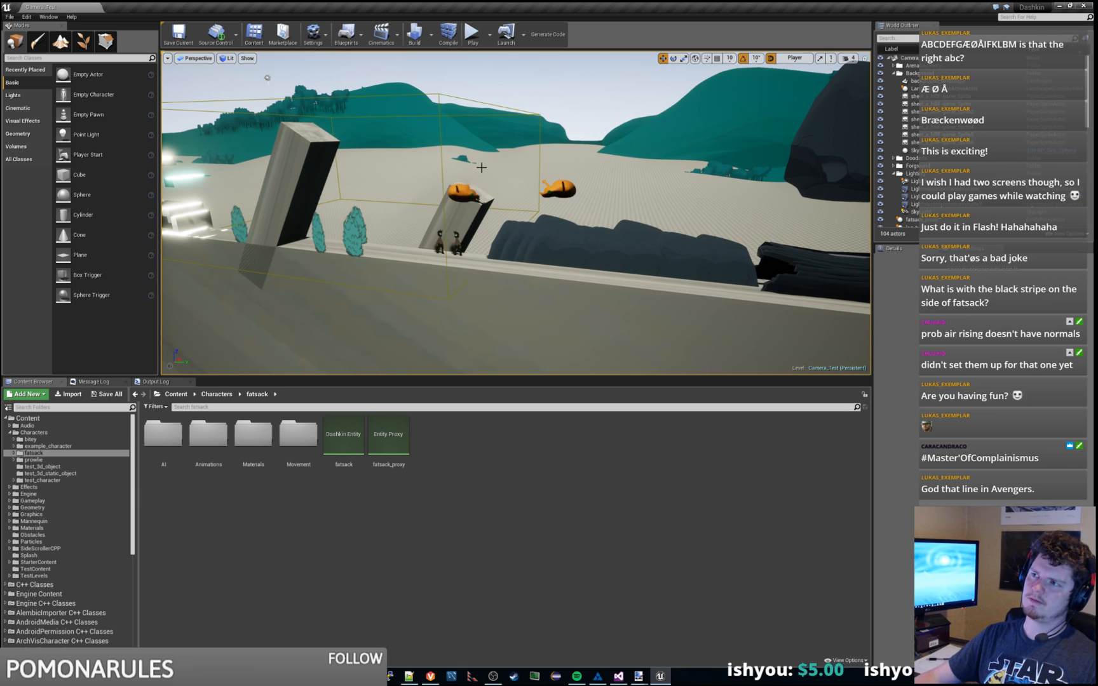
# Step: Open Unreal Editor's File menu, close it, then reopen it to reach Exit
pyautogui.click(9, 18)
pyautogui.click(9, 17)
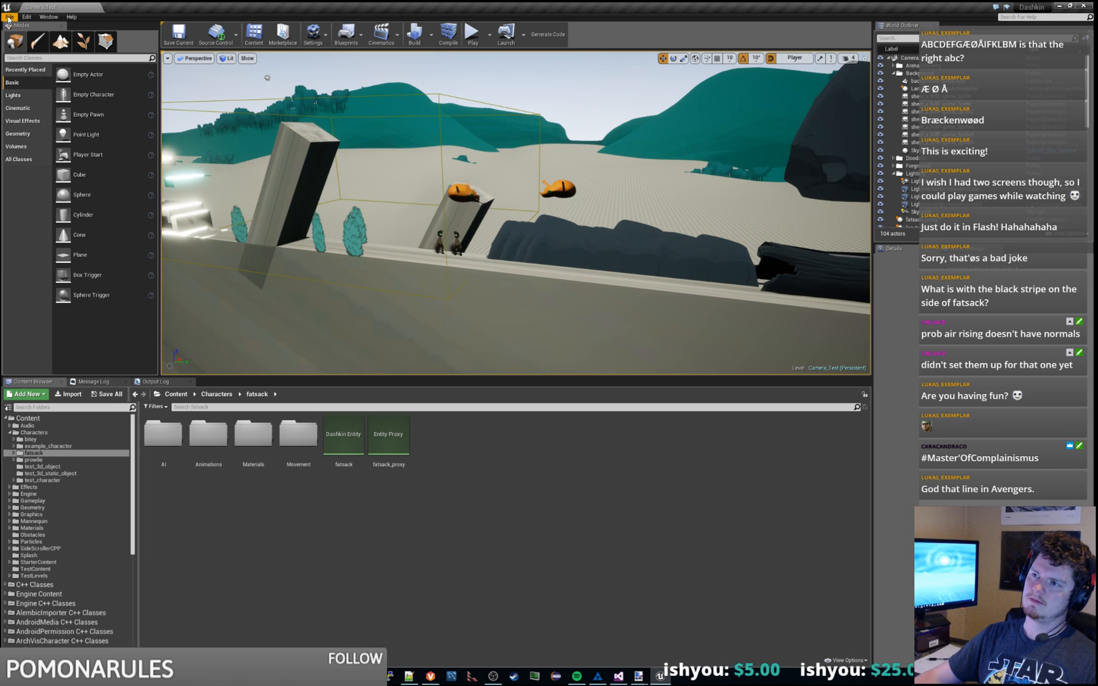
pyautogui.click(9, 18)
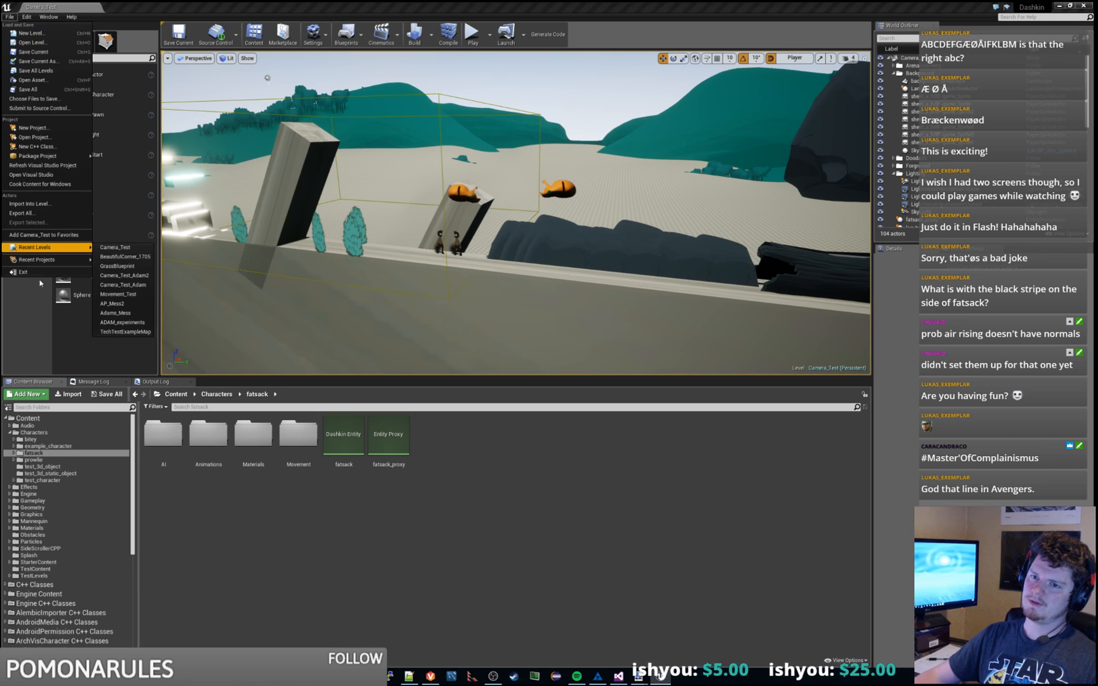
# Step: Exit Unreal Editor and undo the last two edits in CharacterImporterTool.cpp
pyautogui.click(38, 273)
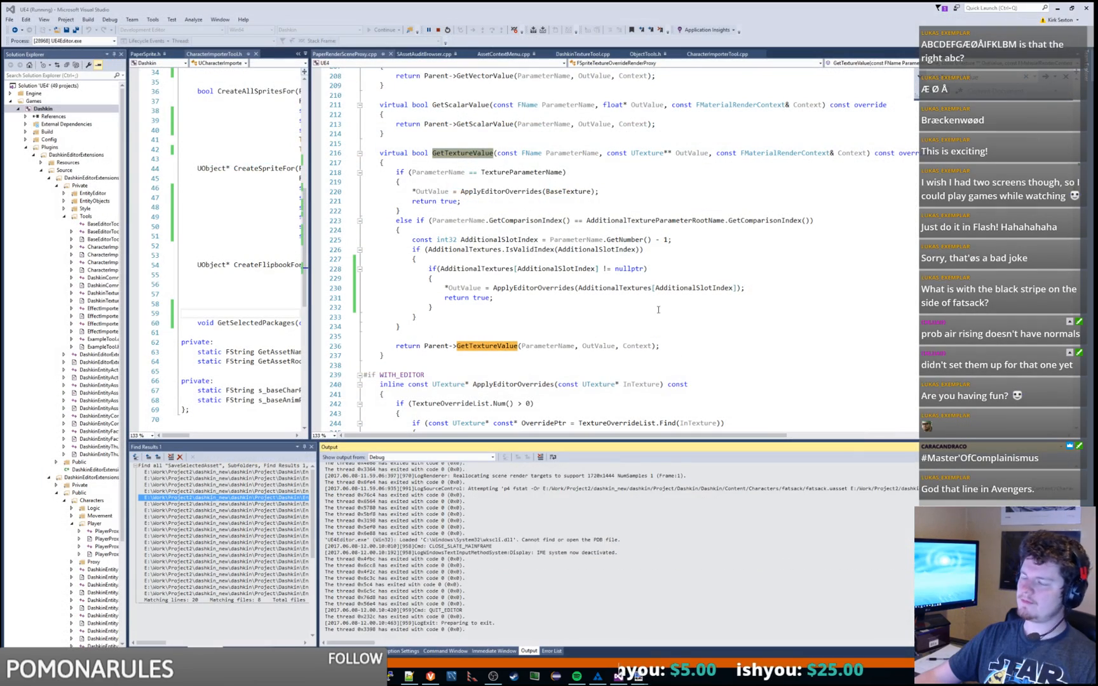
pyautogui.click(708, 54)
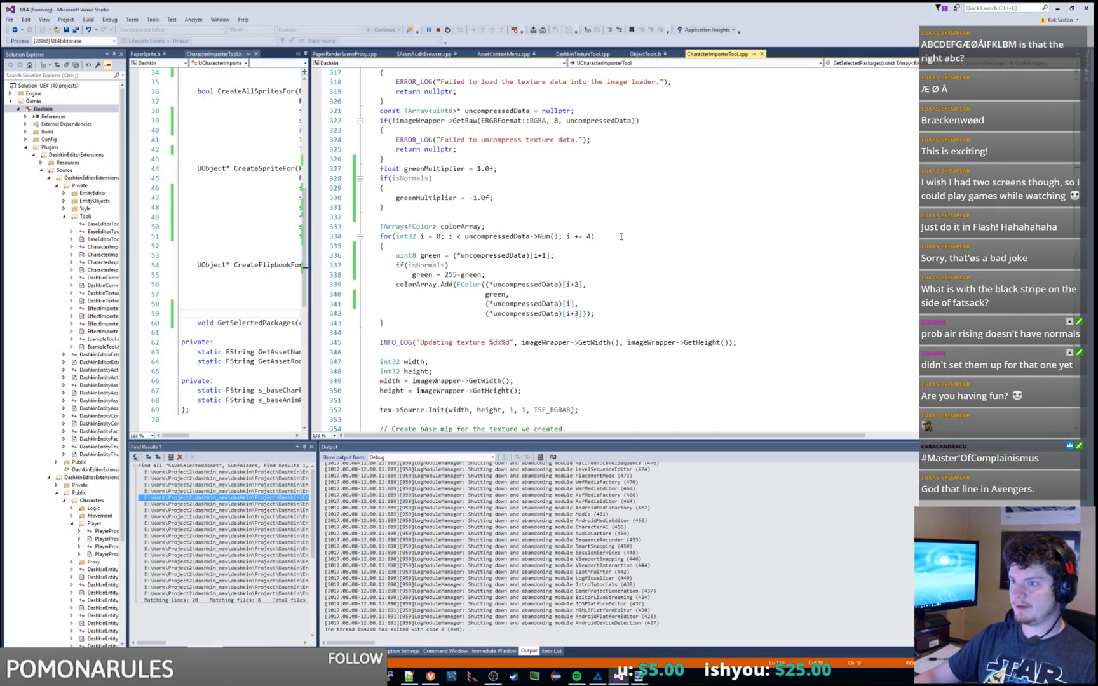
pyautogui.hotkey('ctrl', 'z')
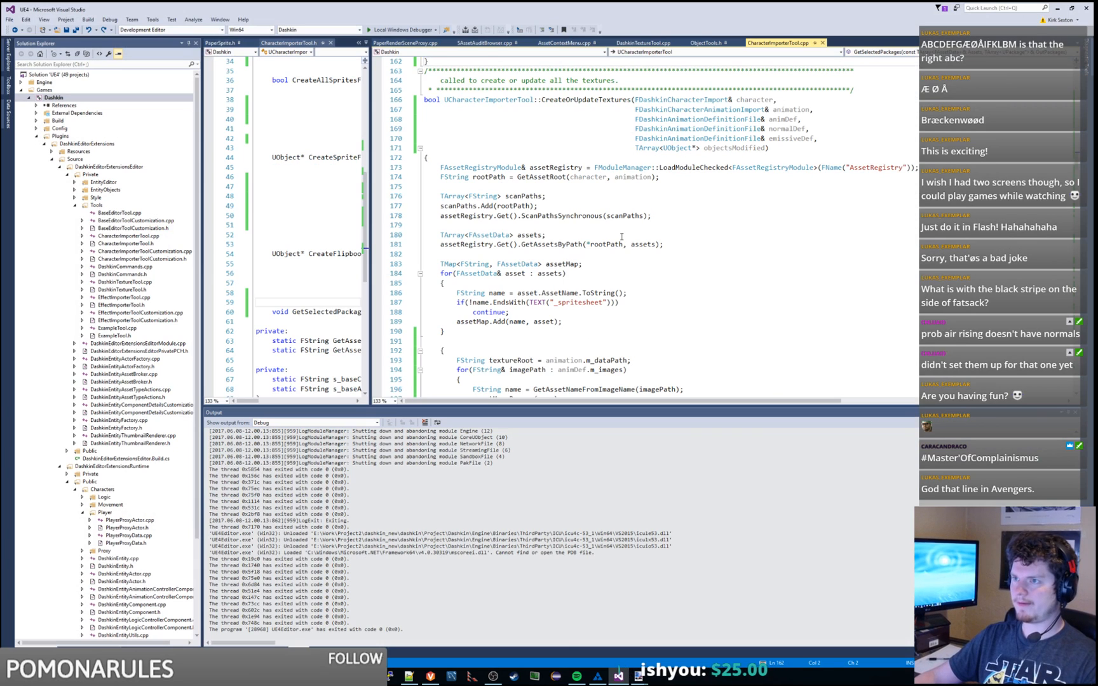
pyautogui.hotkey('ctrl', 'z')
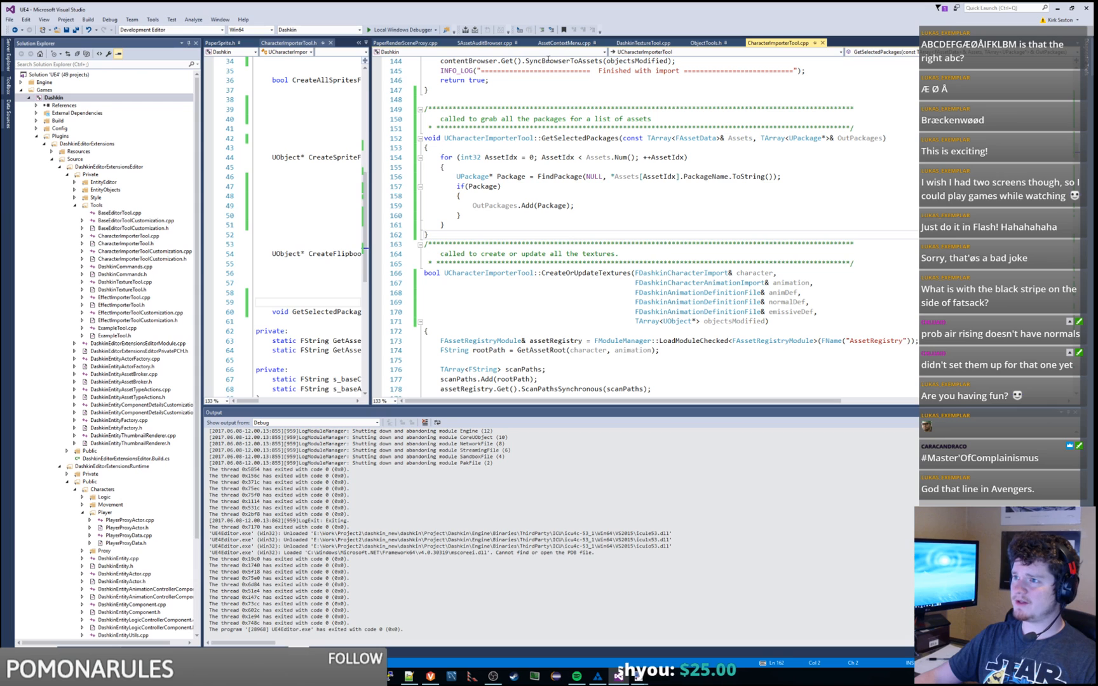
# Step: In DashkinTextureTool.cpp, delete the emissiveTexture nullptr check and unindent its AdditionalTextures.Add line
pyautogui.click(642, 43)
pyautogui.hotkey('ctrl', 'z')
pyautogui.hotkey('ctrl', 'y')
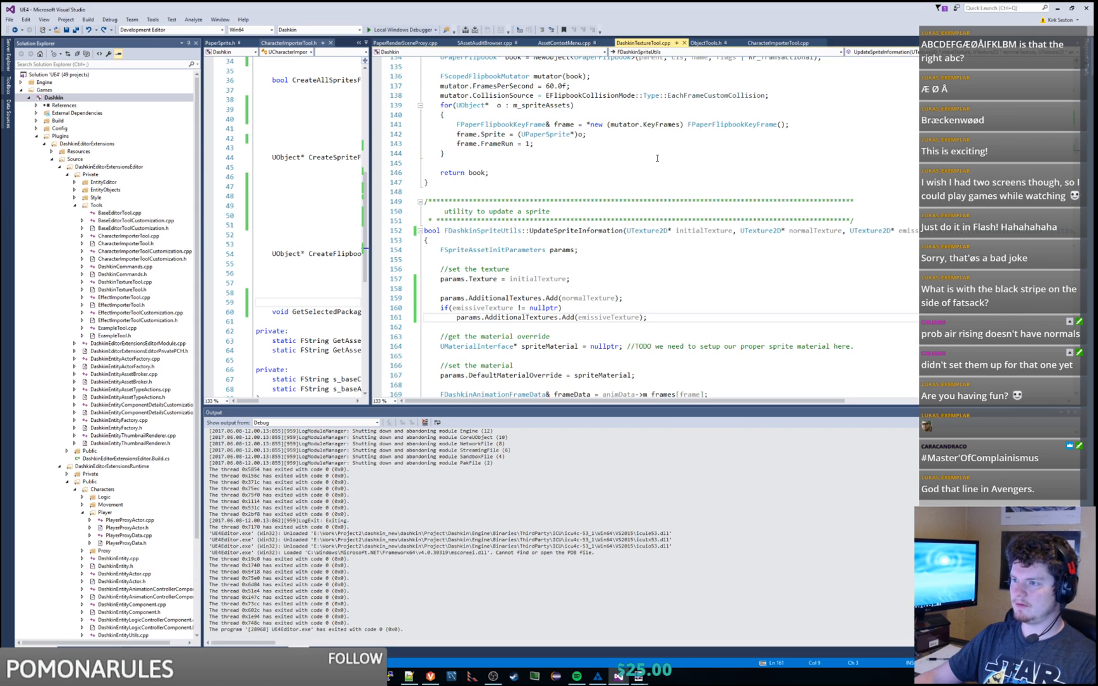
pyautogui.moveTo(637, 307); pyautogui.dragTo(635, 298)
pyautogui.press('BackSpace')
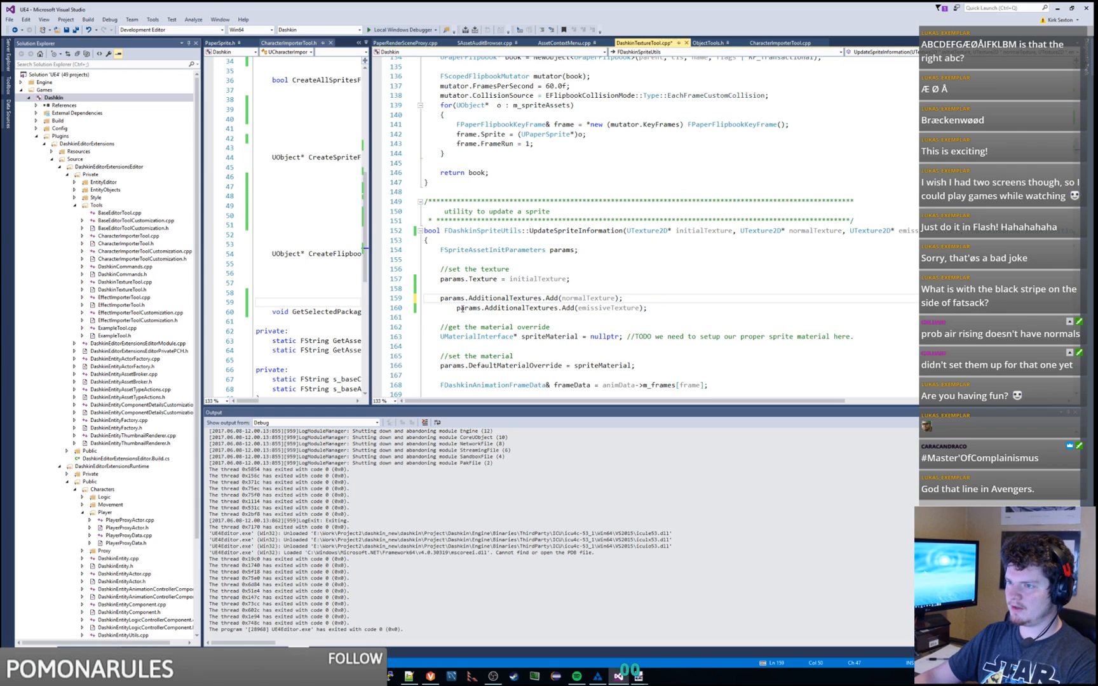
pyautogui.click(458, 308)
pyautogui.press('BackSpace')
# Step: Review the params.Texture, normalTexture and emissiveTexture lines around line 158–160
pyautogui.click(581, 282)
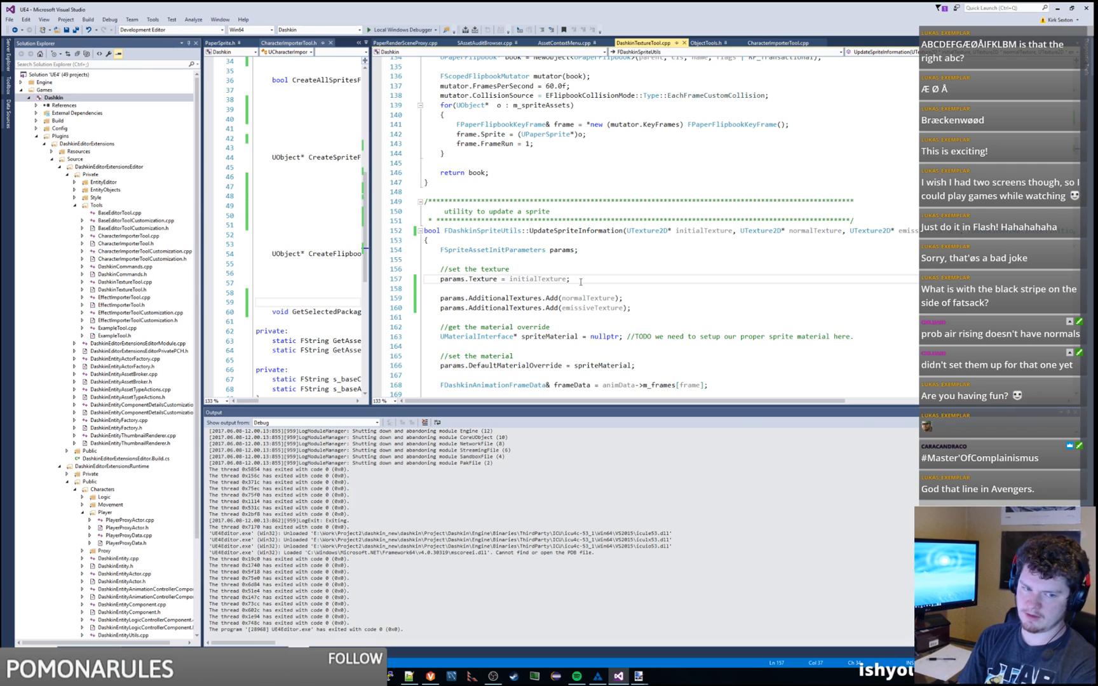
pyautogui.doubleClick(588, 298)
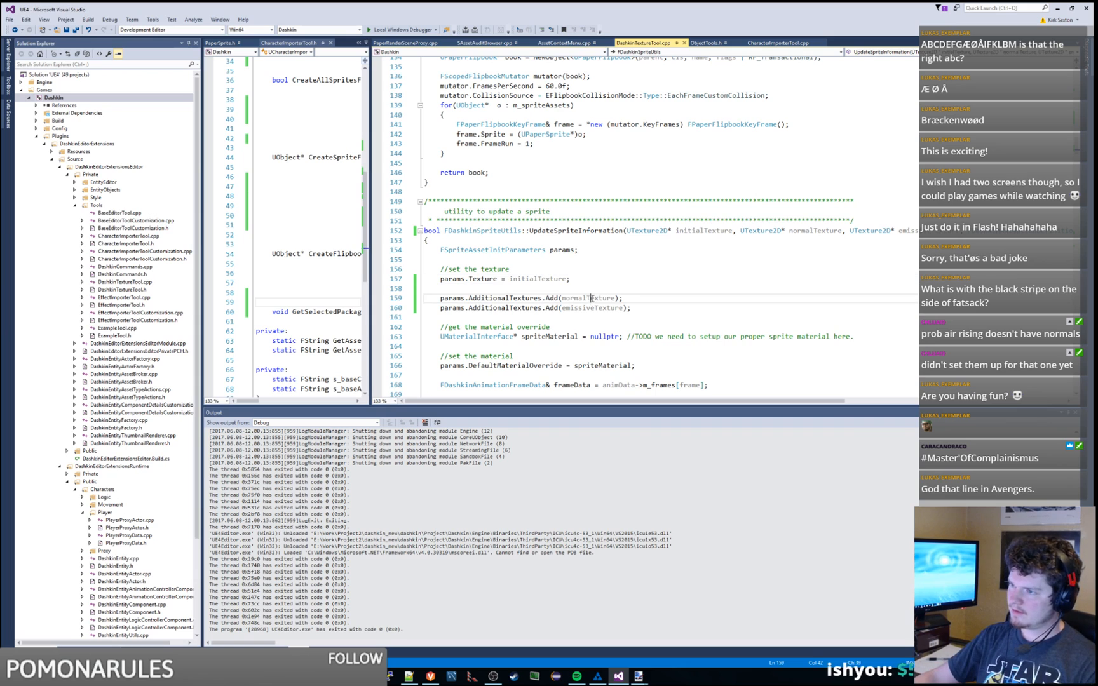
pyautogui.doubleClick(592, 308)
pyautogui.click(638, 306)
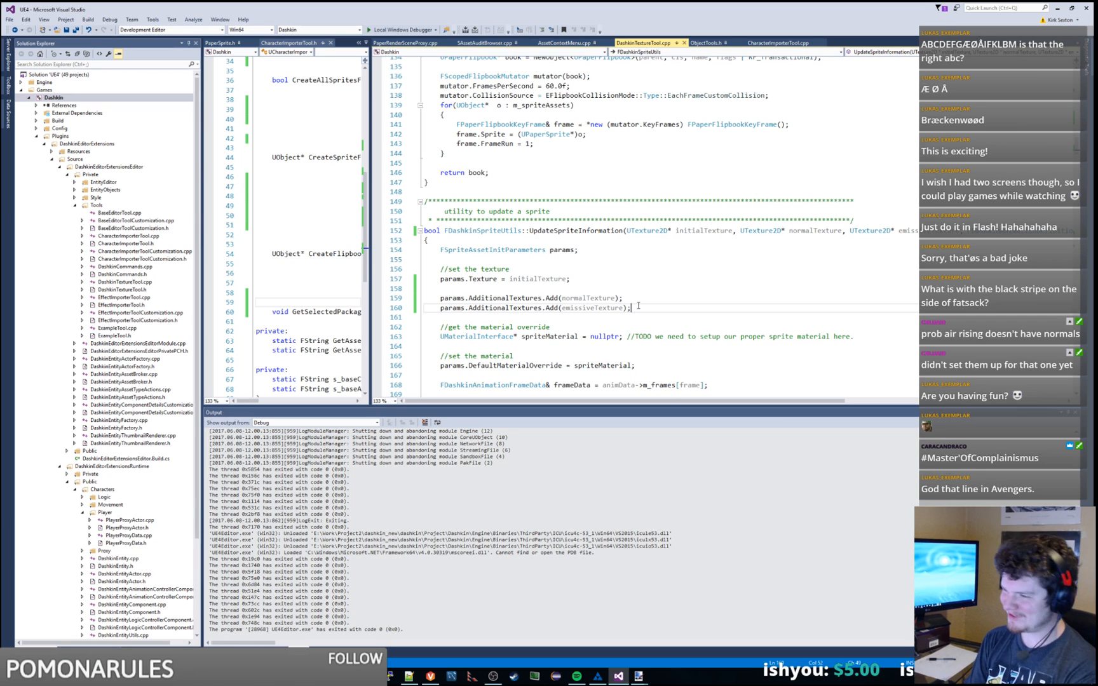
pyautogui.click(630, 293)
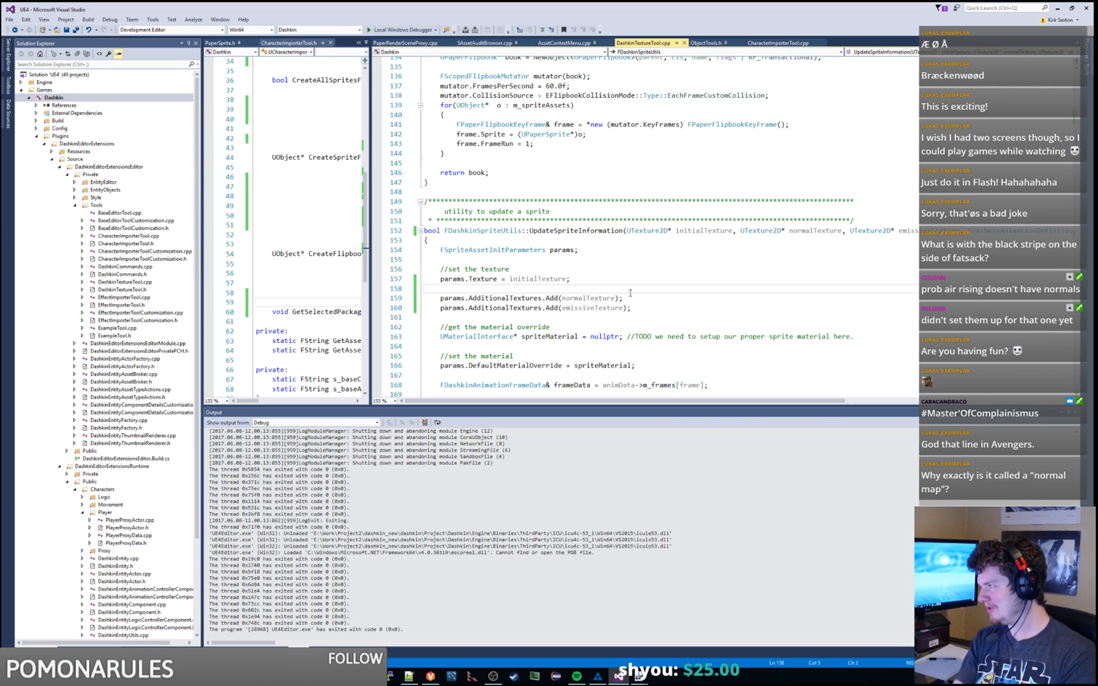
# Step: Delete the blank lines after 'return book' and below the function's closing brace
pyautogui.click(614, 275)
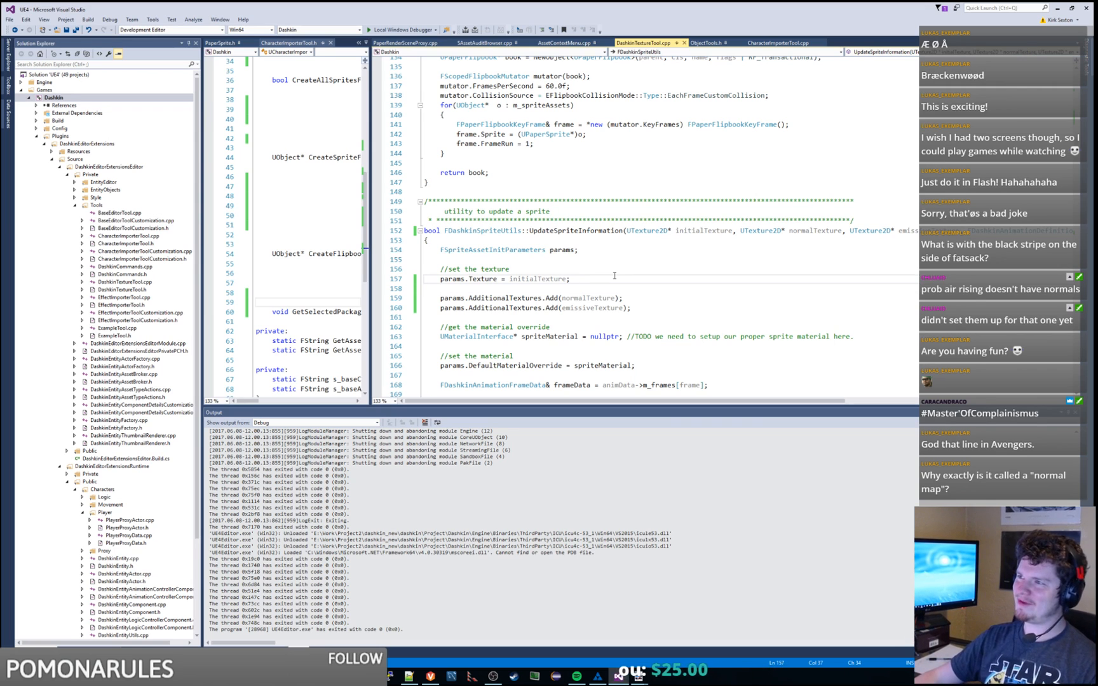
pyautogui.scroll(4, 614, 275)
pyautogui.scroll(-4, 725, 146)
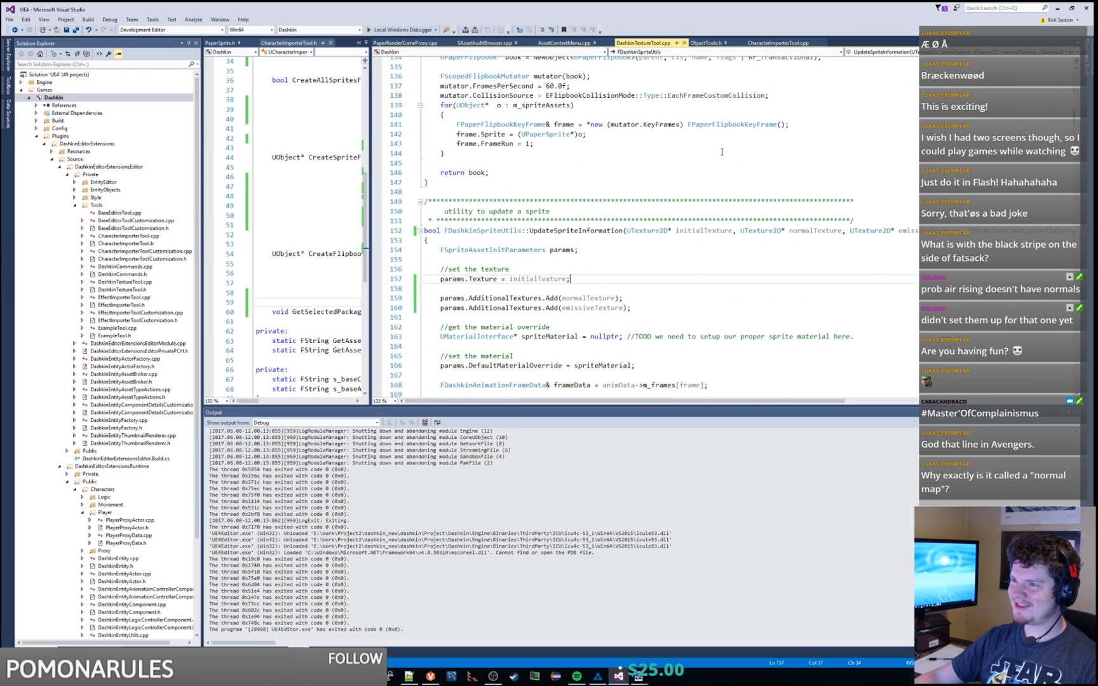
pyautogui.click(486, 155)
pyautogui.press('Delete')
pyautogui.click(472, 174)
pyautogui.press('Delete')
pyautogui.scroll(7, 579, 188)
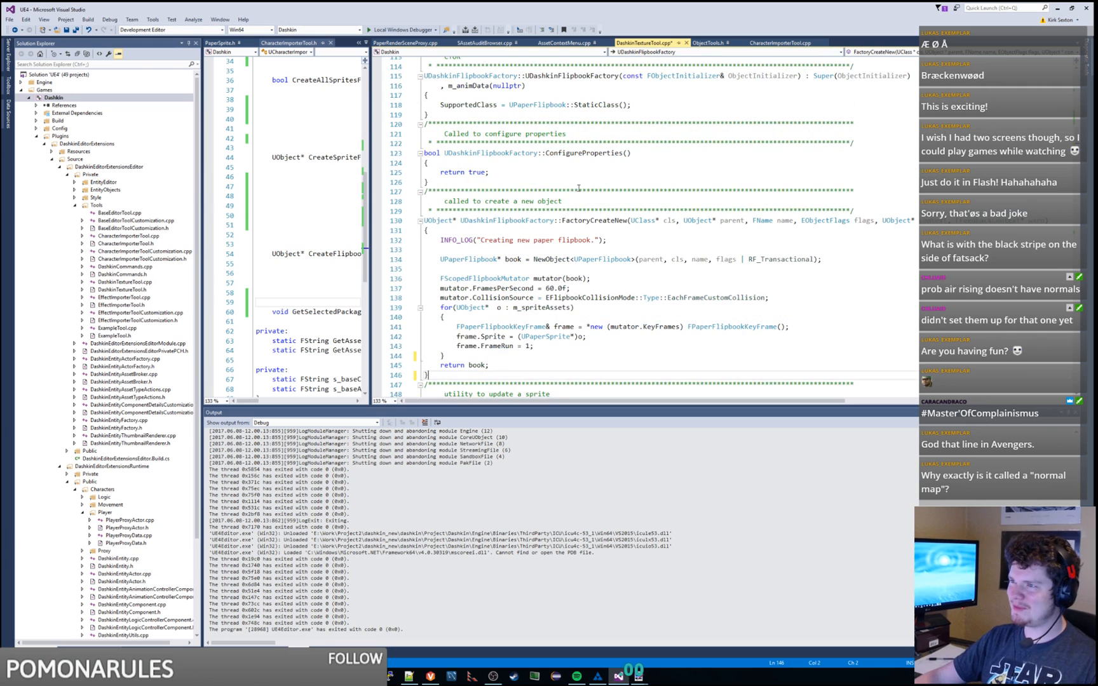
pyautogui.scroll(7, 720, 189)
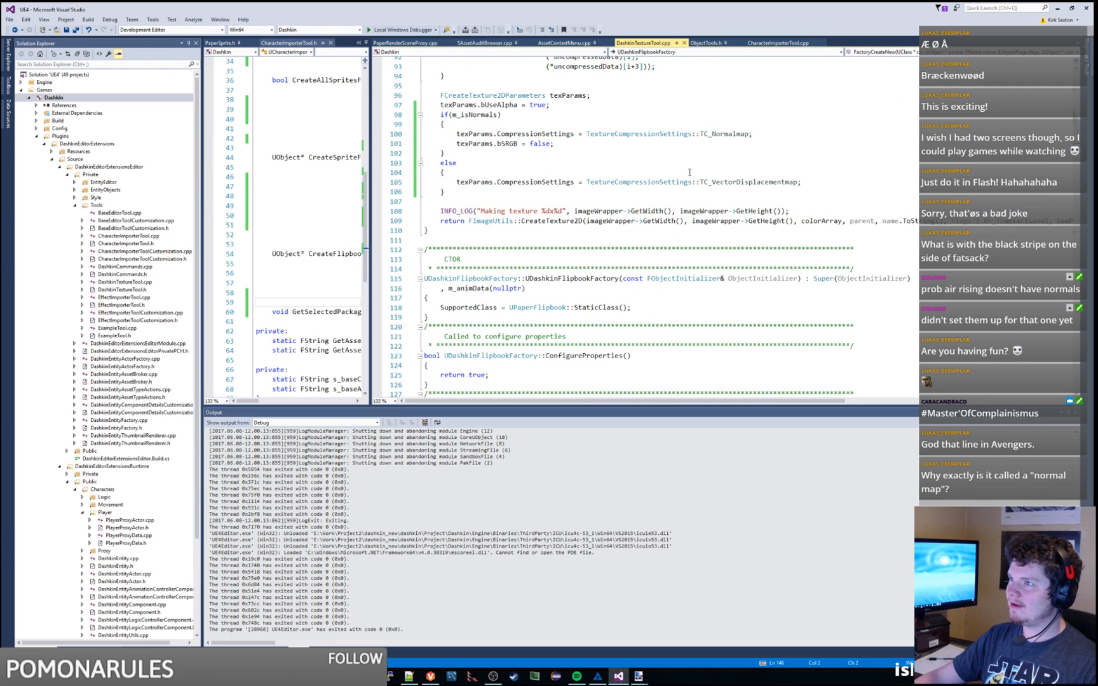
pyautogui.scroll(-7, 689, 173)
pyautogui.scroll(-12, 672, 263)
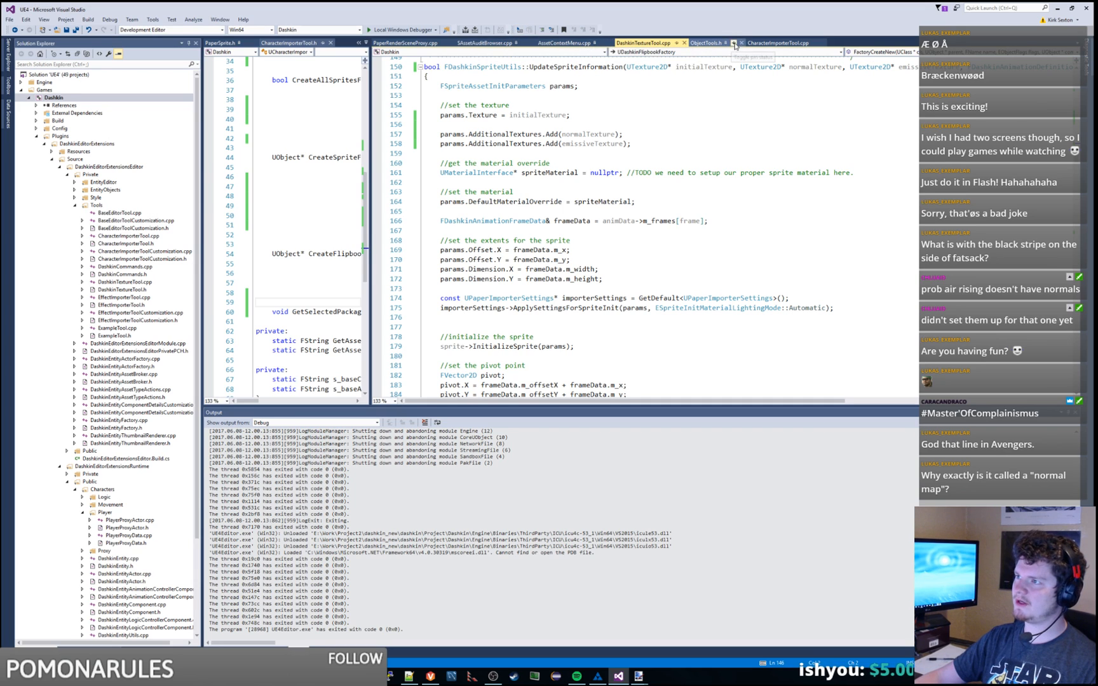
# Step: In CharacterImporterTool.cpp, shrink the output log and inspect the DeleteAssets call and deletes array
pyautogui.click(774, 42)
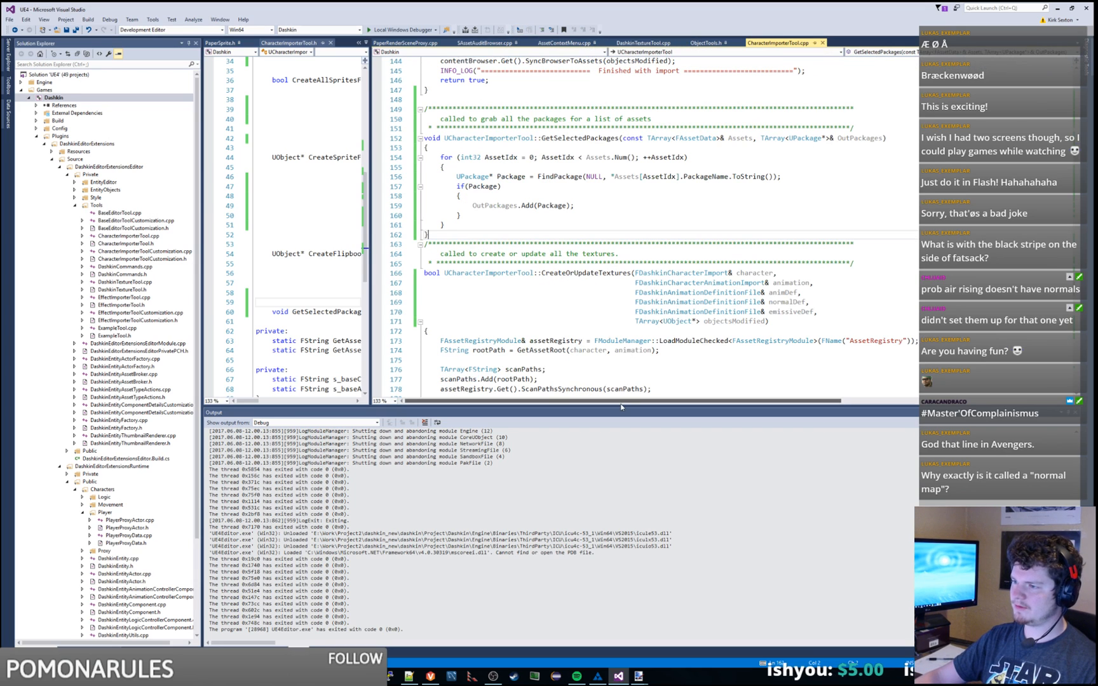
pyautogui.moveTo(623, 405); pyautogui.dragTo(623, 520)
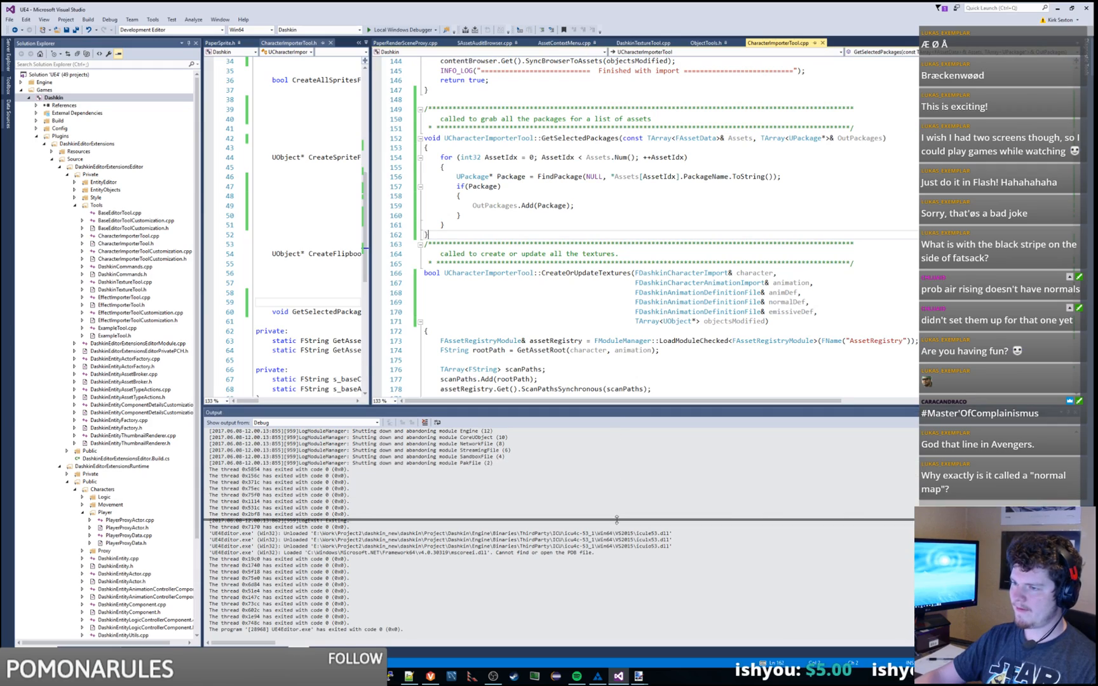
pyautogui.scroll(-20, 658, 343)
pyautogui.scroll(-8, 659, 343)
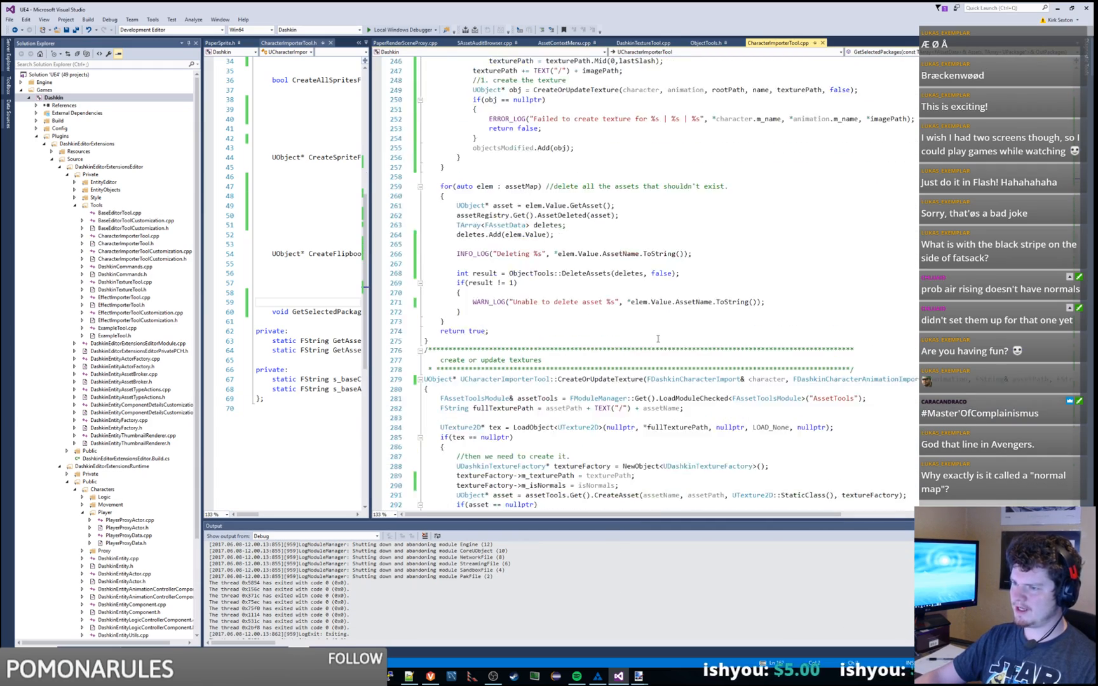
pyautogui.doubleClick(588, 280)
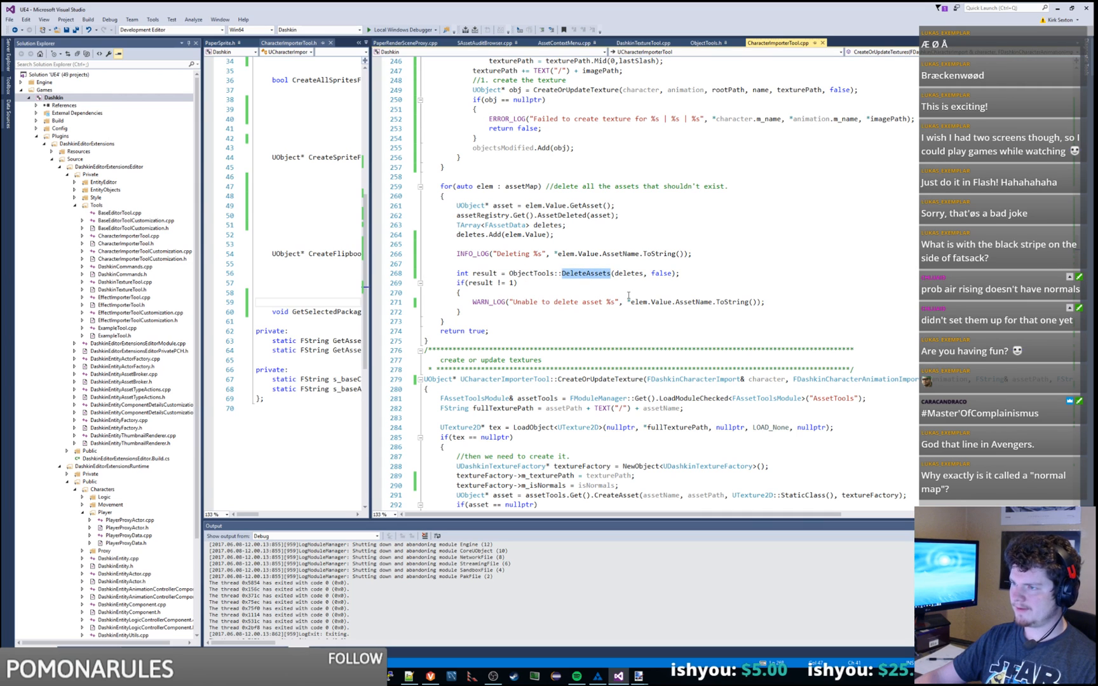
pyautogui.scroll(1, 628, 295)
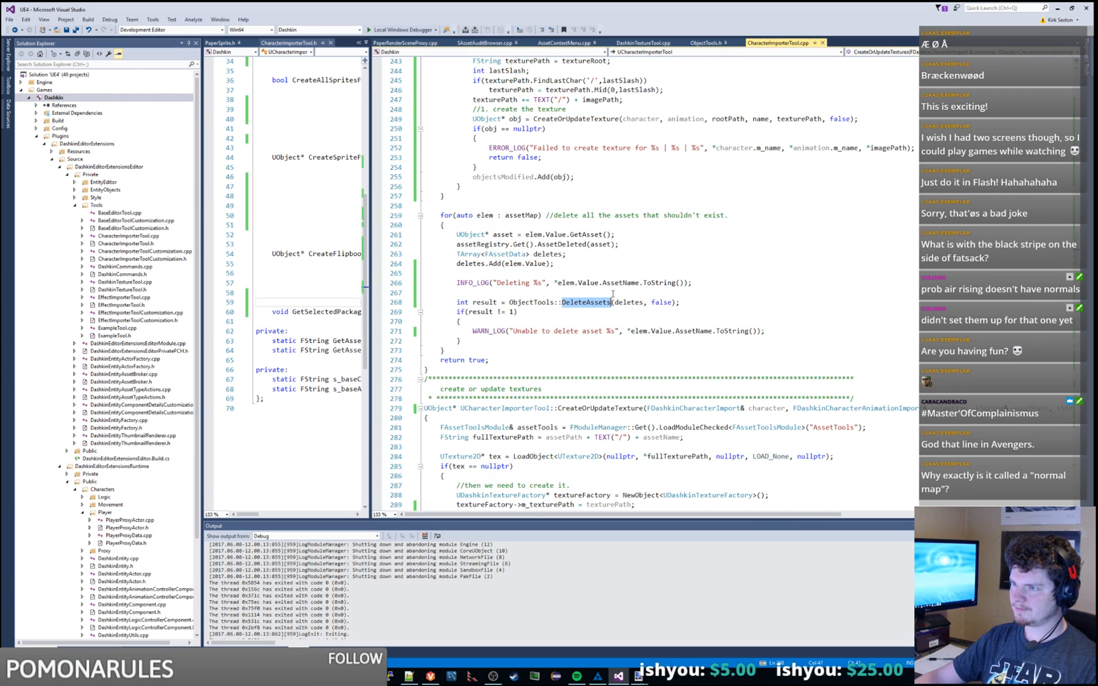
pyautogui.doubleClick(521, 216)
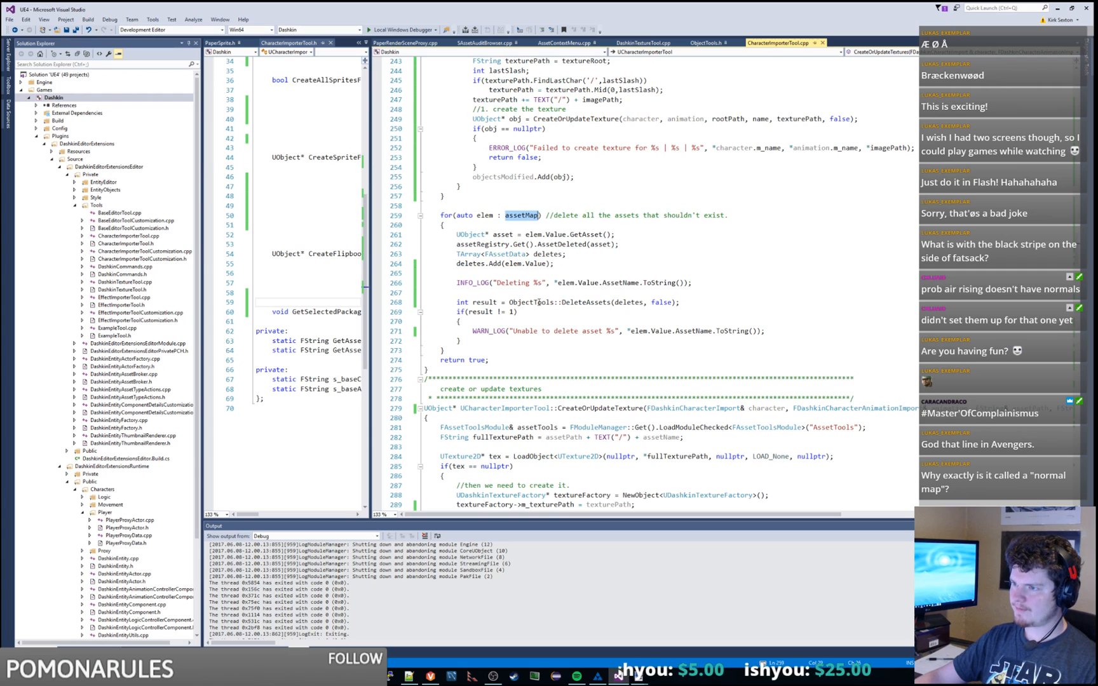
pyautogui.doubleClick(539, 302)
pyautogui.doubleClick(628, 302)
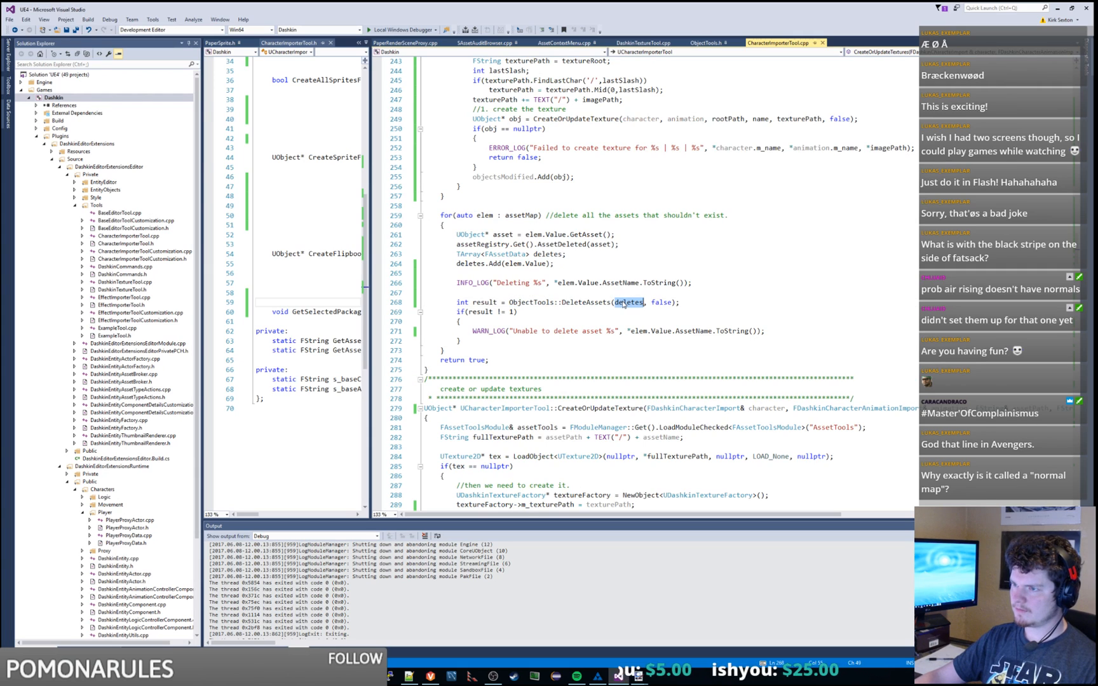
pyautogui.doubleClick(475, 263)
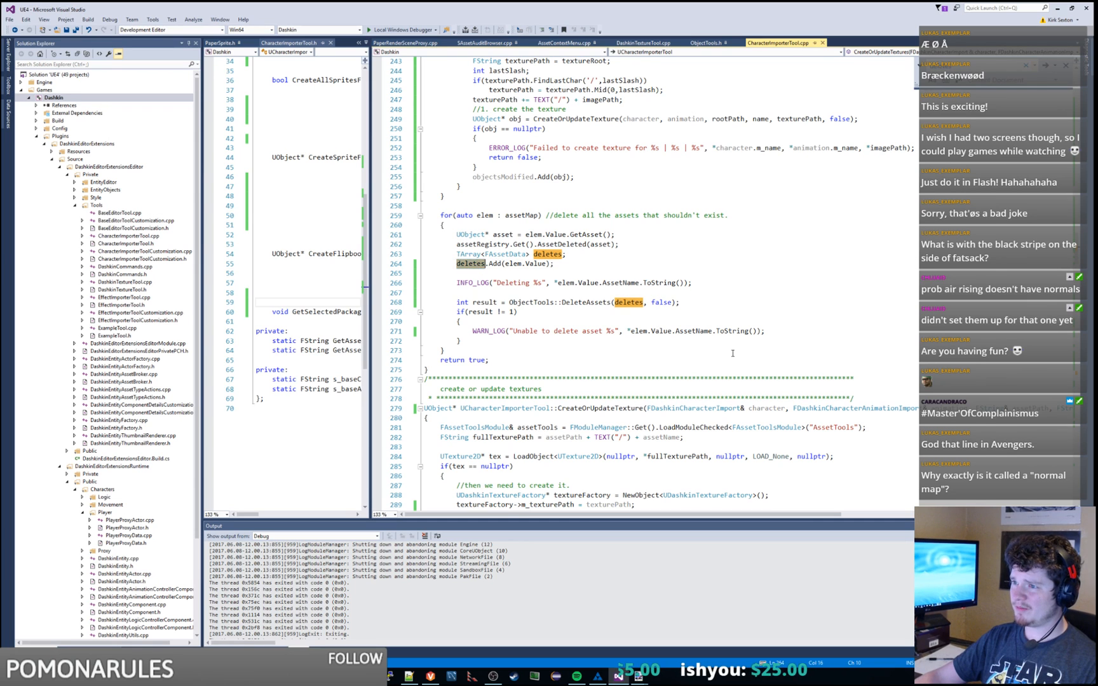
pyautogui.scroll(20, 716, 328)
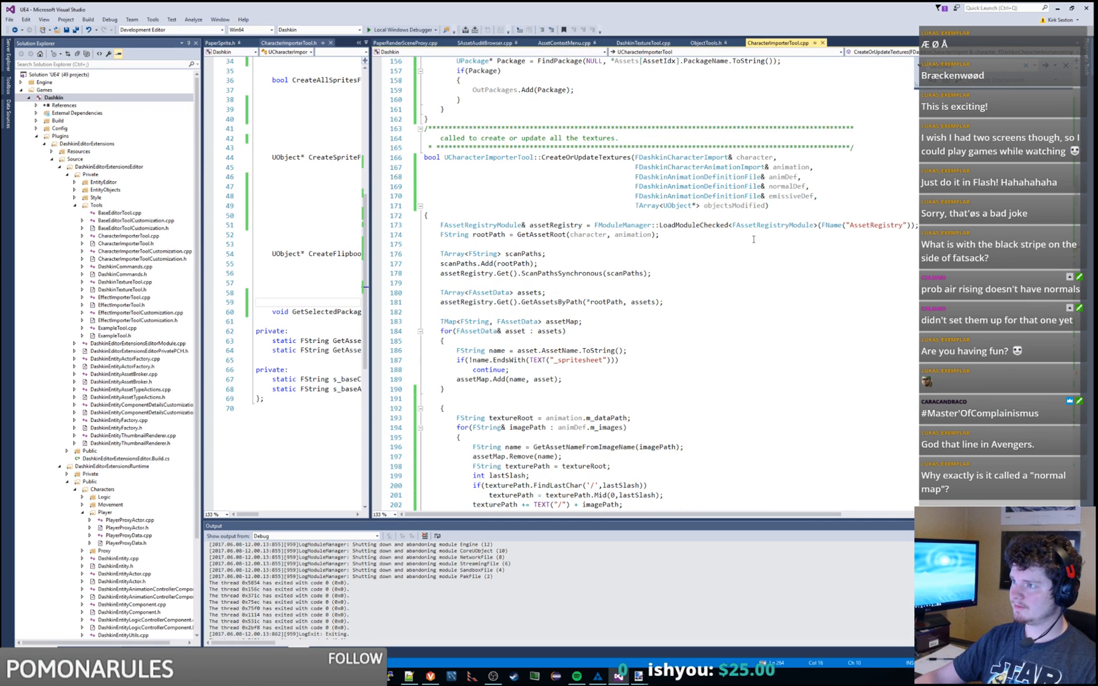
pyautogui.scroll(-20, 776, 214)
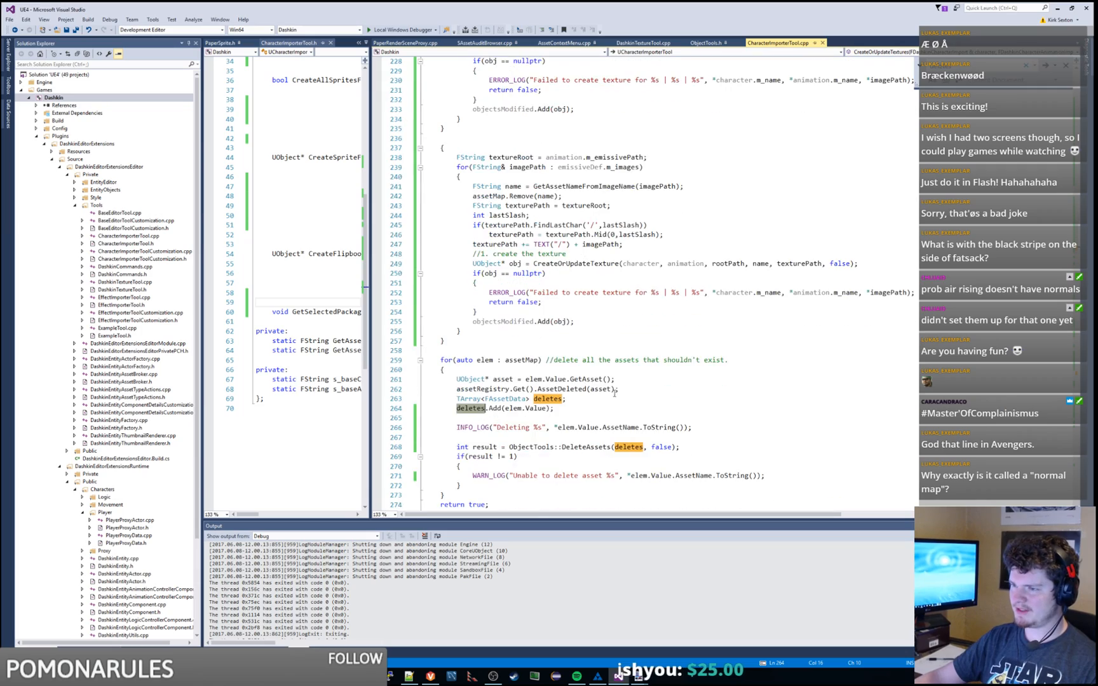
# Step: Select the deletes array declaration on line 263, then scroll up to the pre-import save block
pyautogui.moveTo(629, 284); pyautogui.dragTo(638, 276)
pyautogui.hotkey('ctrl', 'c')
pyautogui.scroll(20, 646, 296)
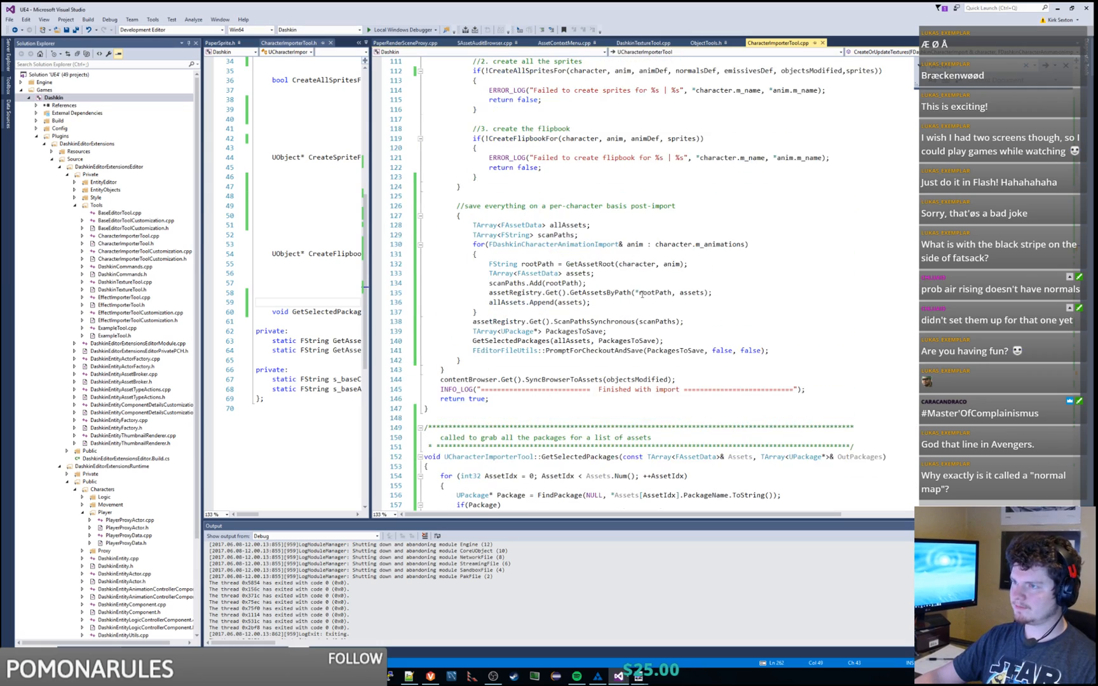
pyautogui.scroll(20, 641, 293)
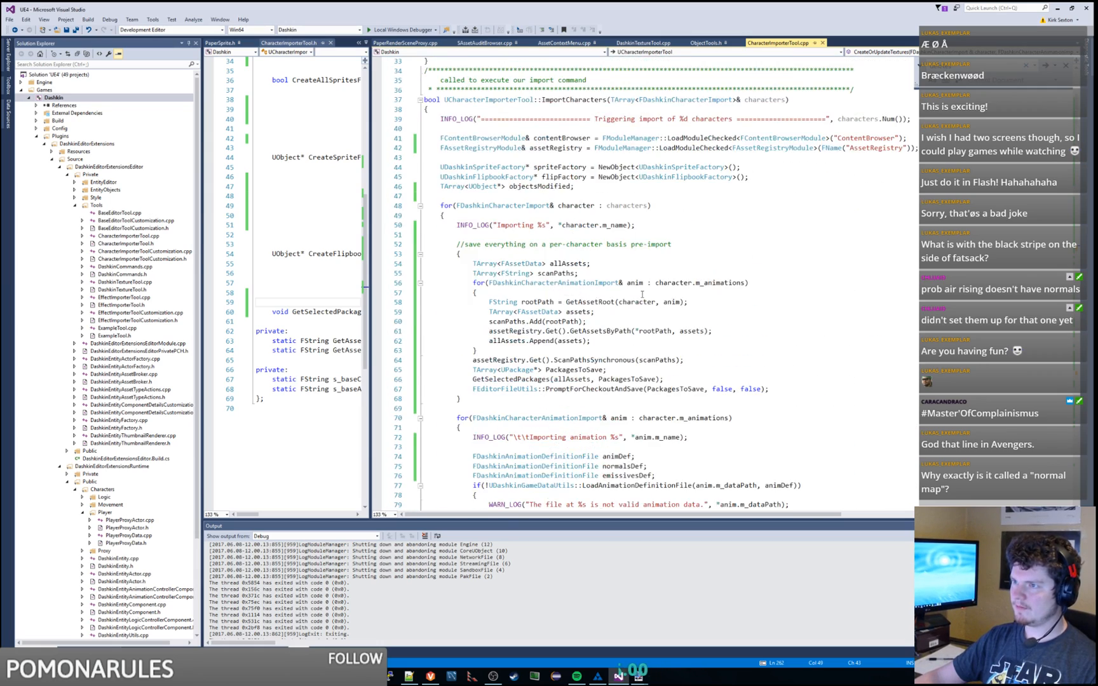
pyautogui.scroll(1, 642, 295)
pyautogui.scroll(-4, 642, 294)
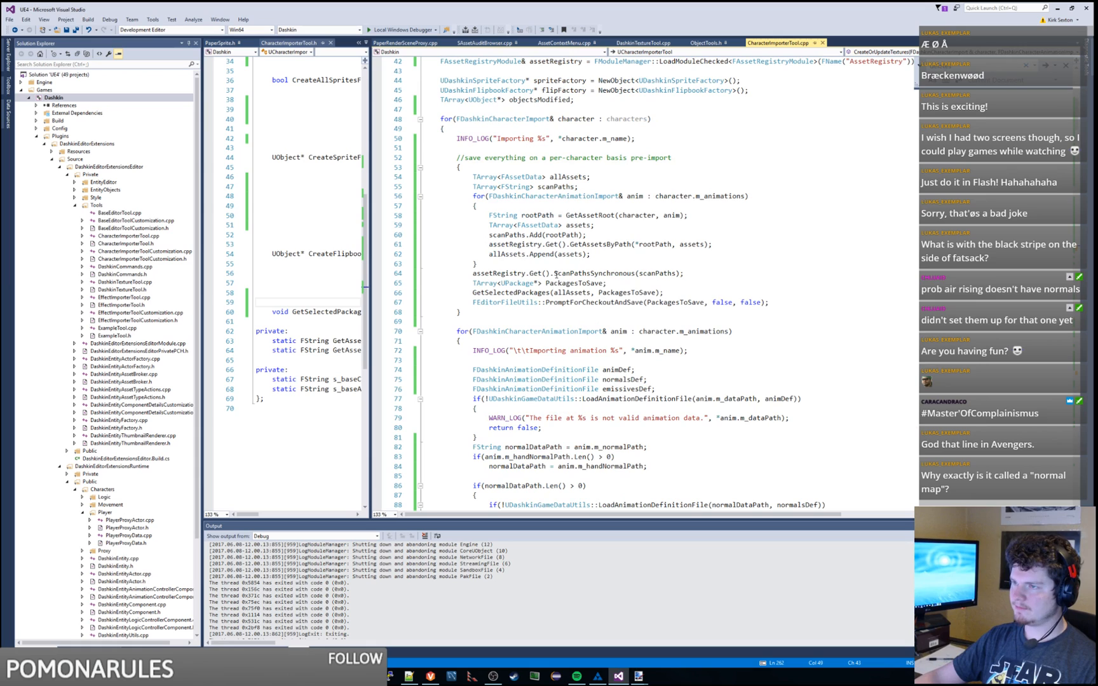
# Step: Declare a TArray<FAssetData> assetsToDelete after the pre-import block and copy its name
pyautogui.click(507, 312)
pyautogui.press('Return')
pyautogui.press('Return')
pyautogui.hotkey('ctrl', 'v')
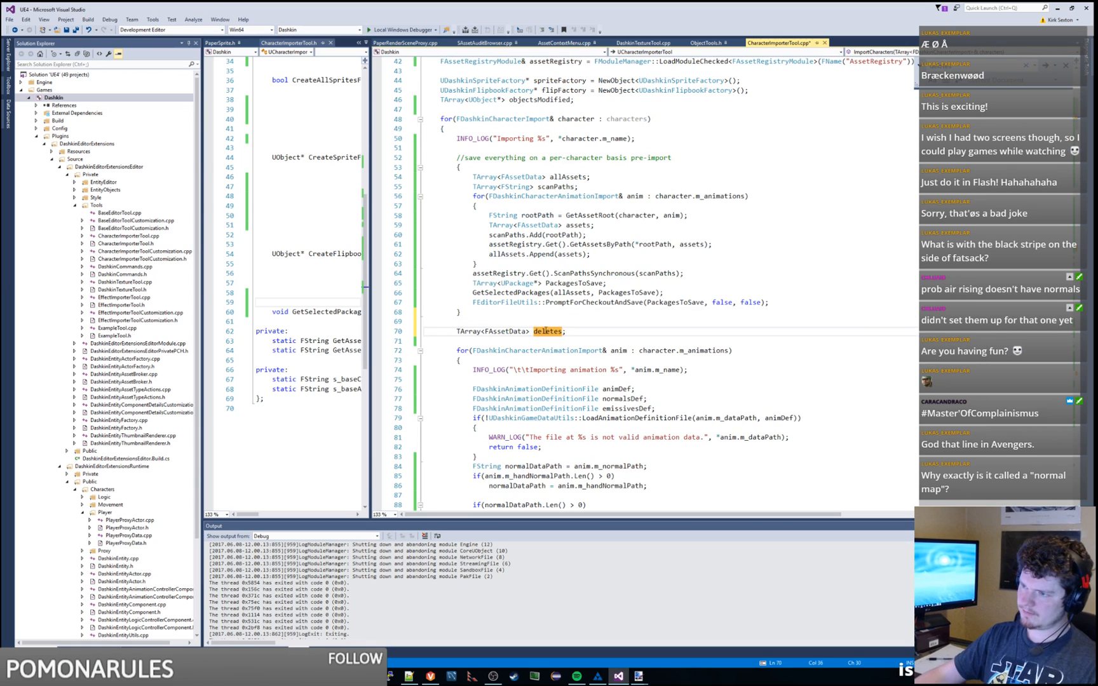
pyautogui.doubleClick(547, 332)
pyautogui.write('objectsT')
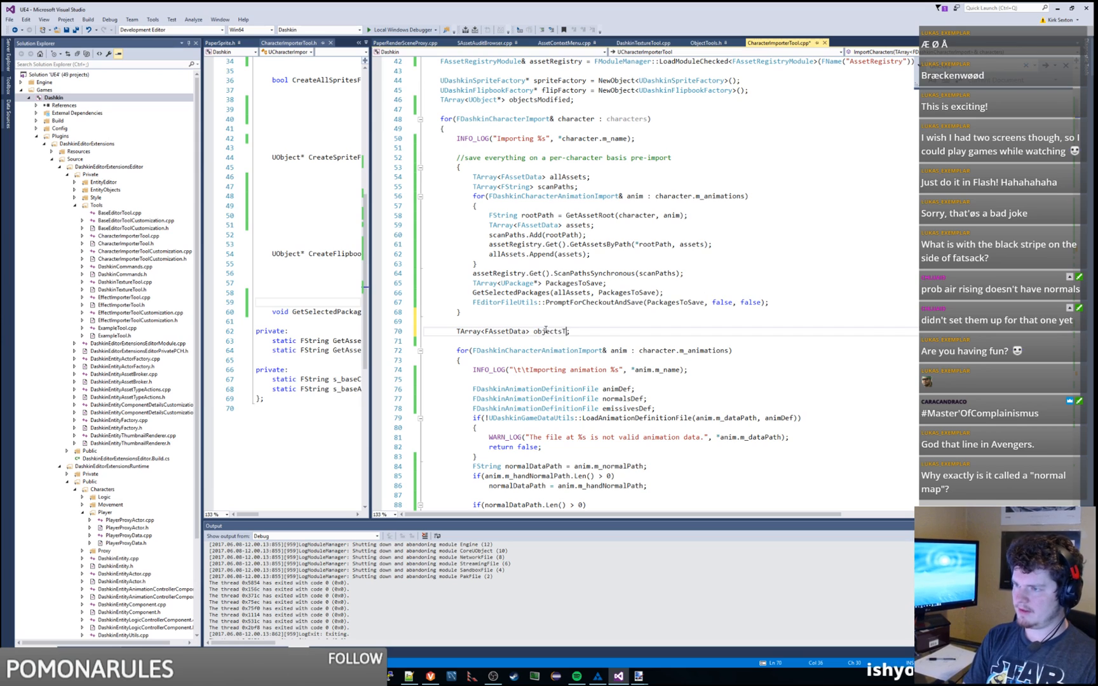
pyautogui.press('BackSpace')
pyautogui.press('BackSpace')
pyautogui.press('BackSpace')
pyautogui.write('setsToDelets')
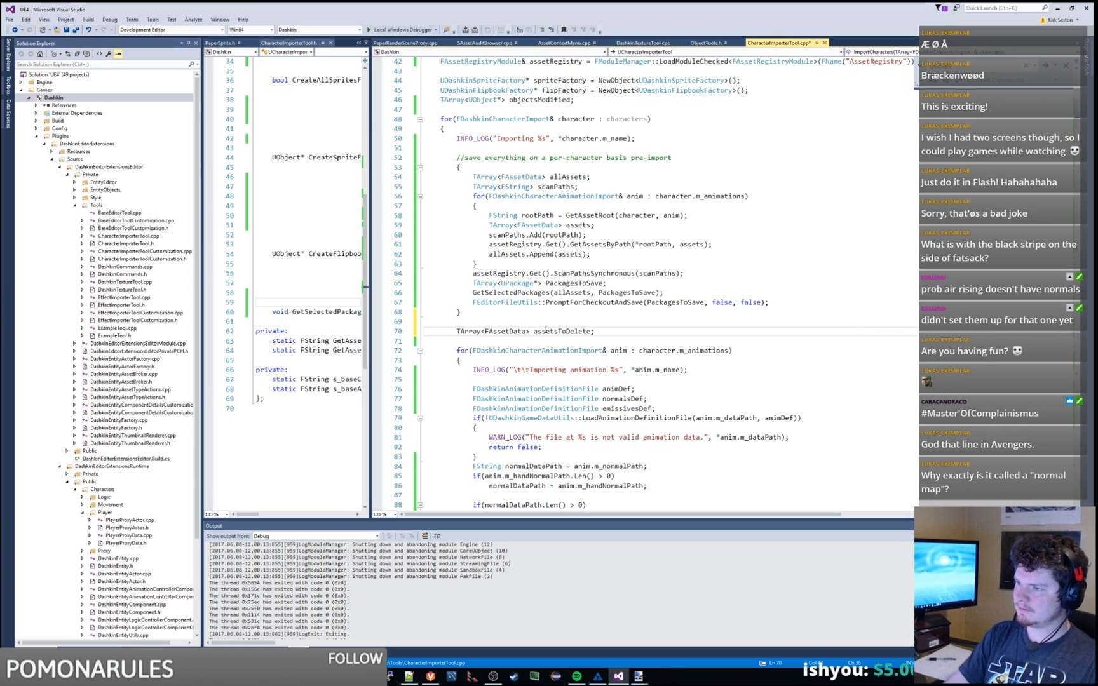
pyautogui.click(509, 312)
pyautogui.press('Delete')
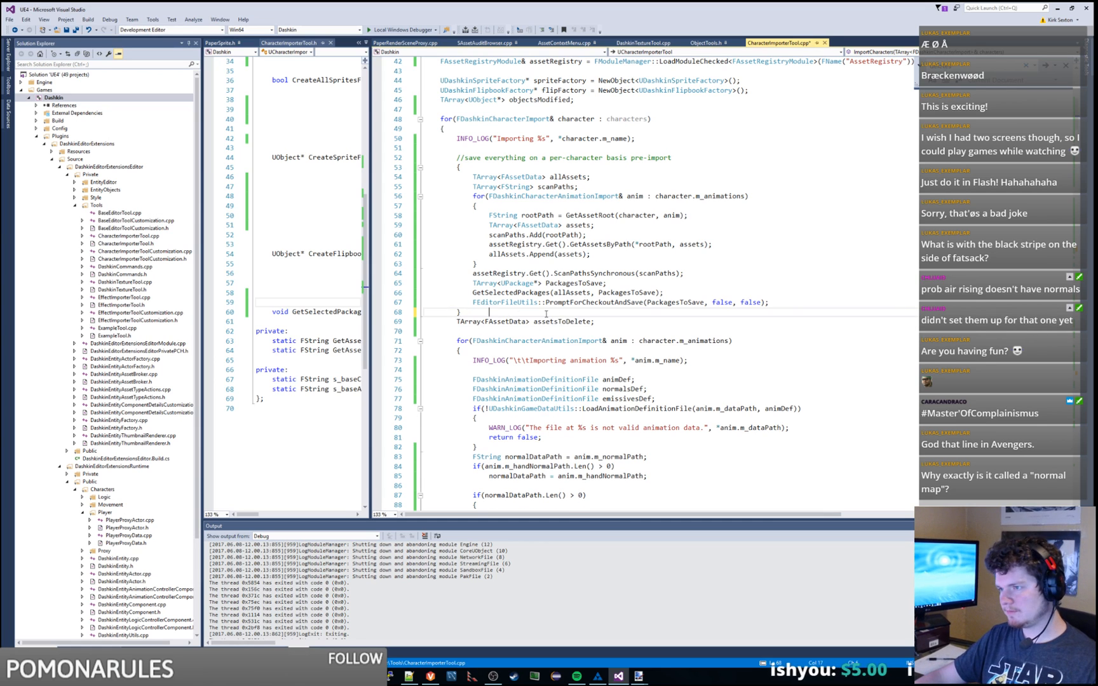
pyautogui.doubleClick(563, 321)
pyautogui.hotkey('ctrl', 'c')
# Step: Append assetsToDelete to the CreateOrUpdateTextures, CreateAllSpritesFor and CreateFlipbookFor calls
pyautogui.scroll(-7, 565, 321)
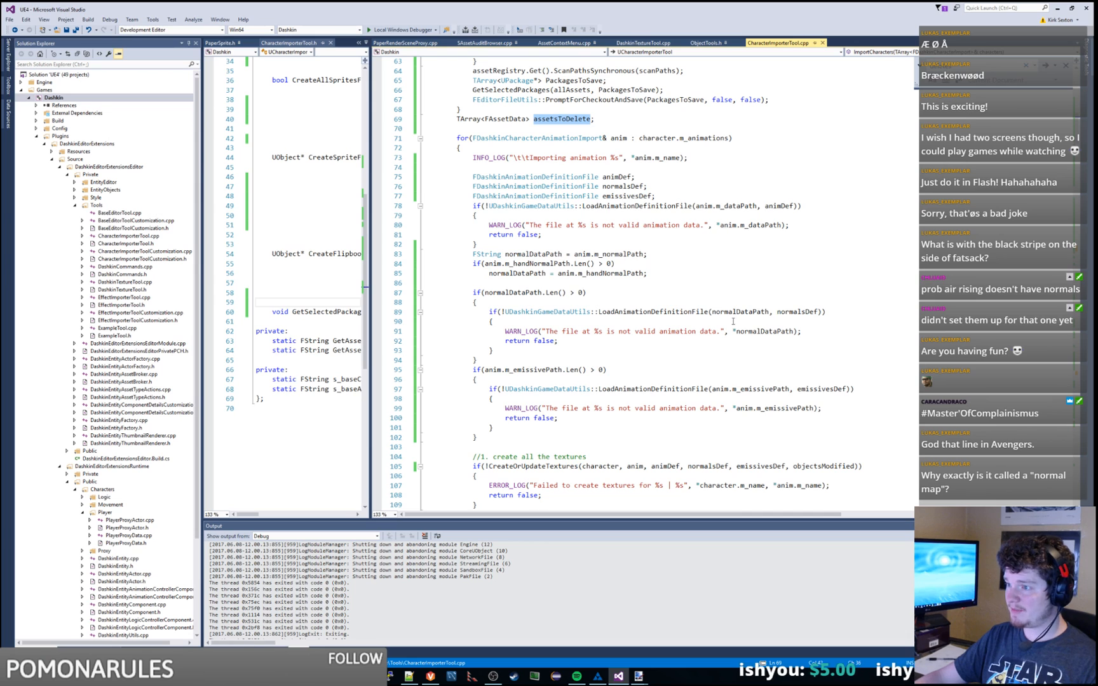
pyautogui.scroll(-1, 801, 321)
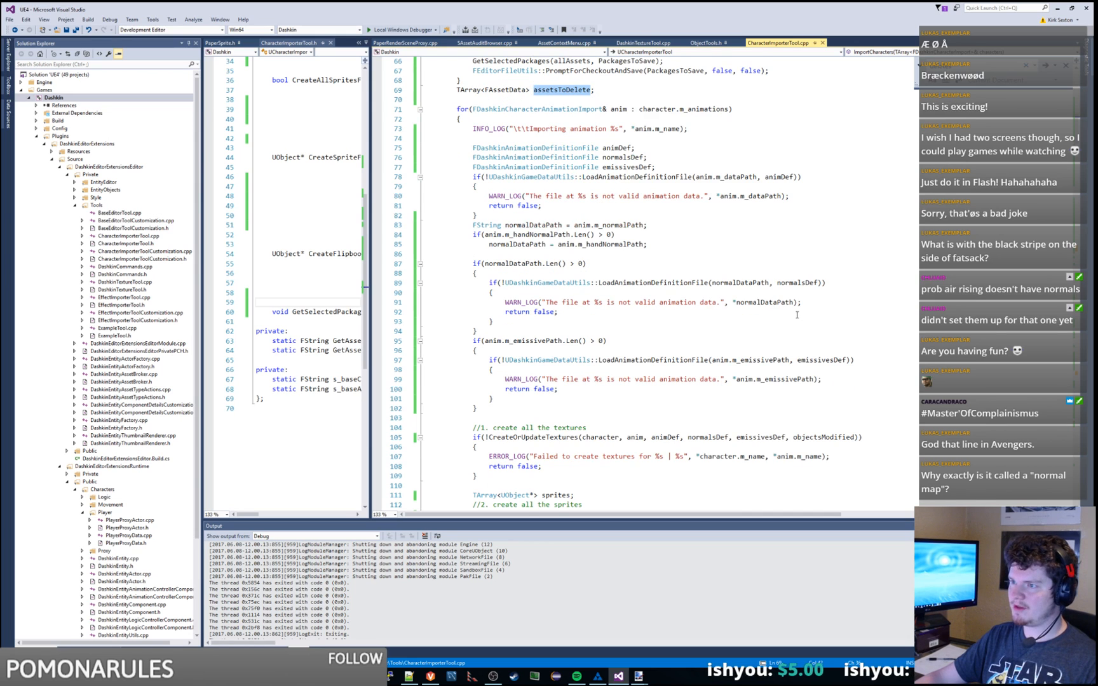
pyautogui.scroll(-4, 719, 233)
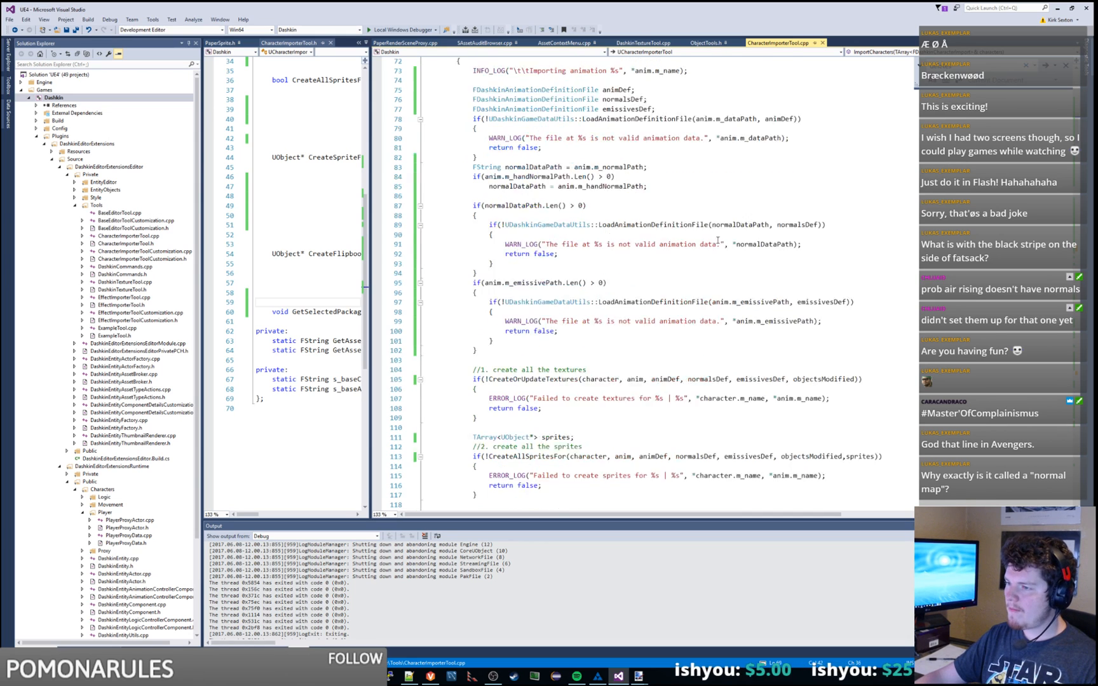
pyautogui.click(856, 321)
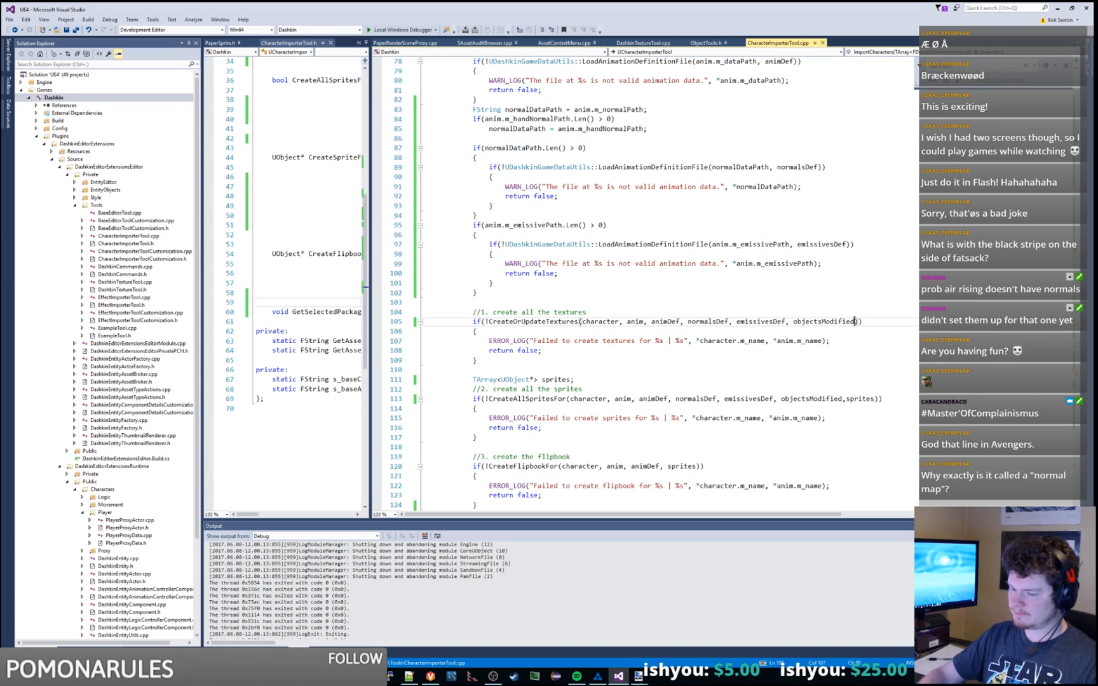
pyautogui.write(',')
pyautogui.hotkey('ctrl', 'v')
pyautogui.scroll(-4, 876, 326)
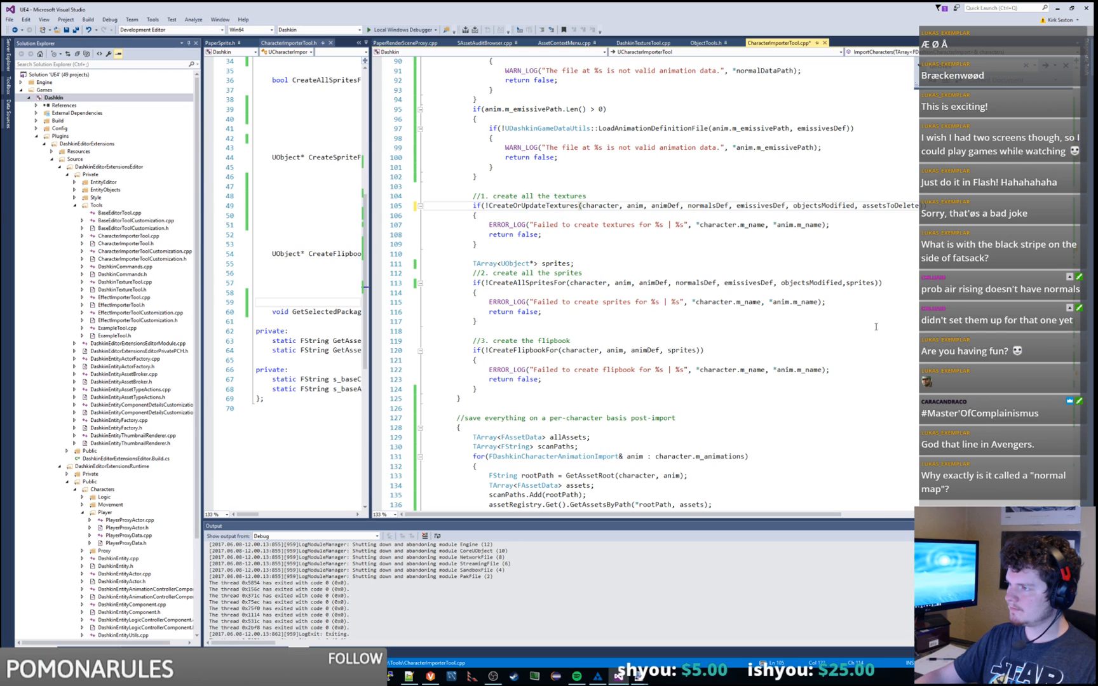
pyautogui.scroll(7, 875, 327)
pyautogui.scroll(-7, 872, 306)
pyautogui.click(875, 283)
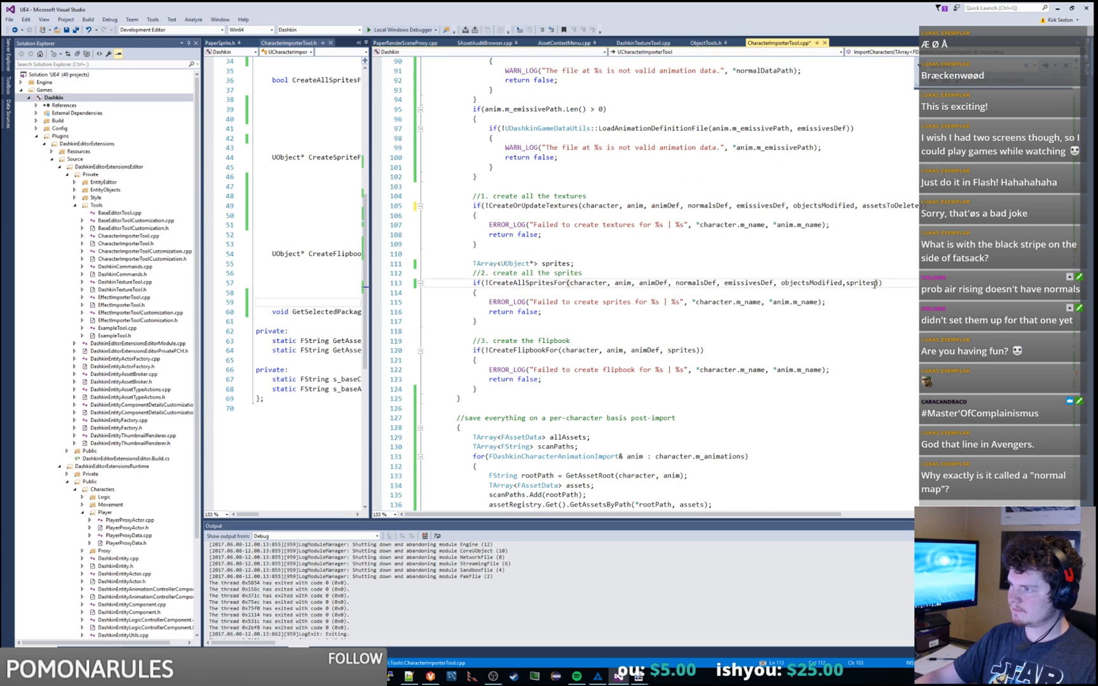
pyautogui.write(',')
pyautogui.hotkey('ctrl', 'v')
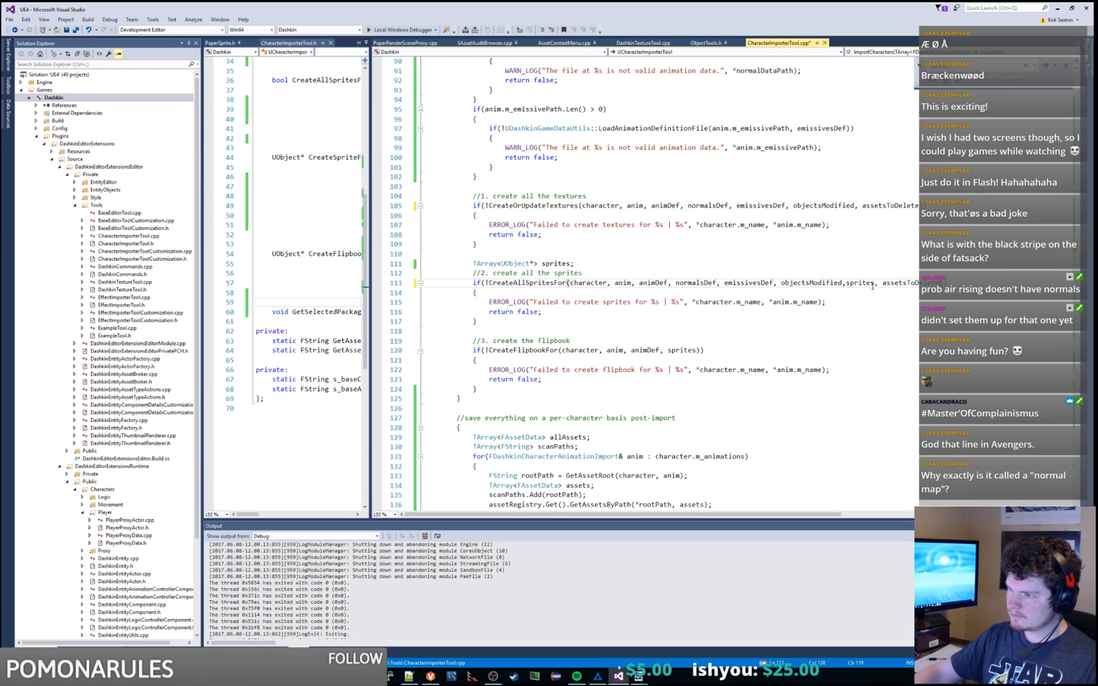
pyautogui.click(697, 350)
pyautogui.write(',')
pyautogui.hotkey('ctrl', 'v')
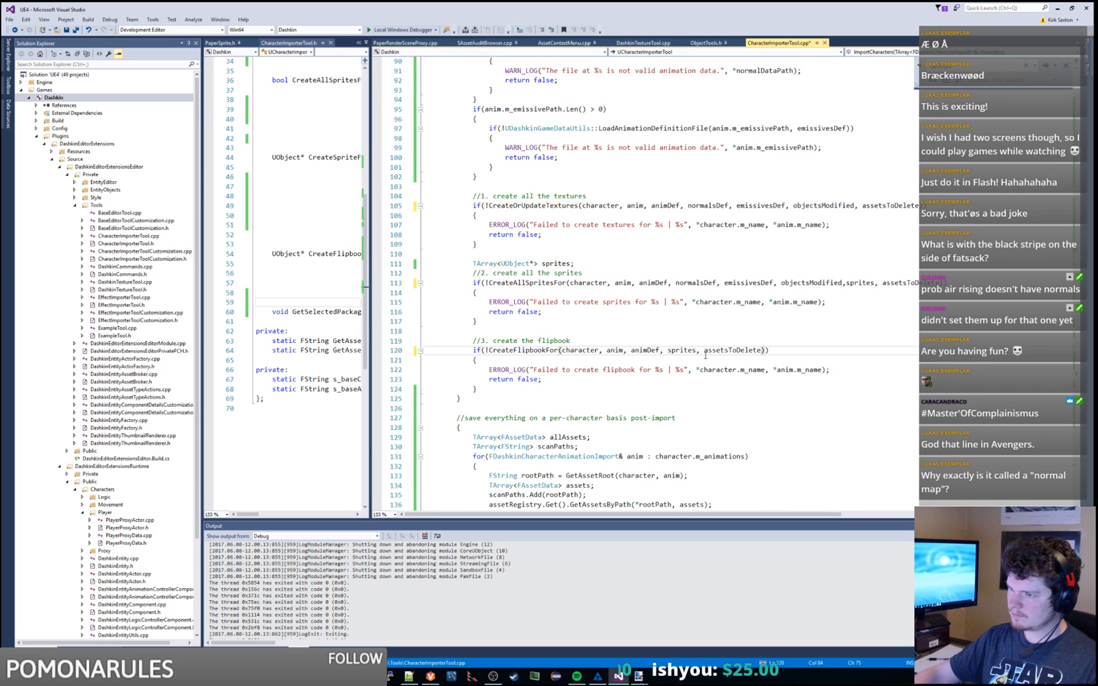
pyautogui.scroll(-7, 702, 353)
pyautogui.click(706, 370)
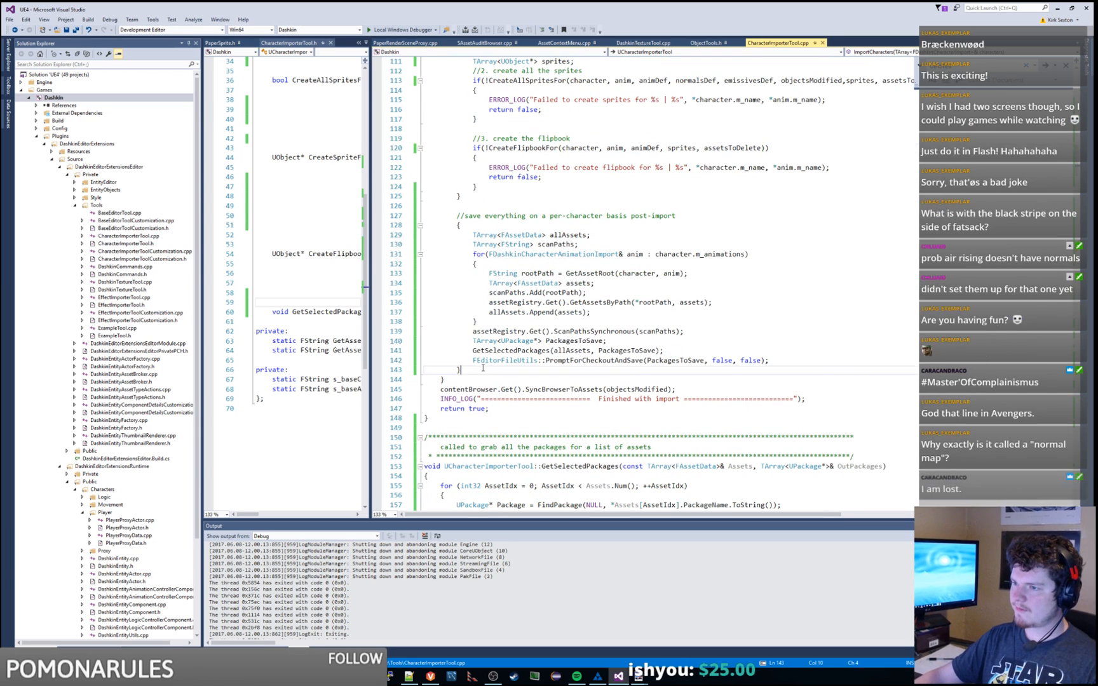
# Step: Add a '//delete all teh assets' comment after the creation loop and save the file
pyautogui.click(508, 200)
pyautogui.press('Return')
pyautogui.press('Return')
pyautogui.press('Return')
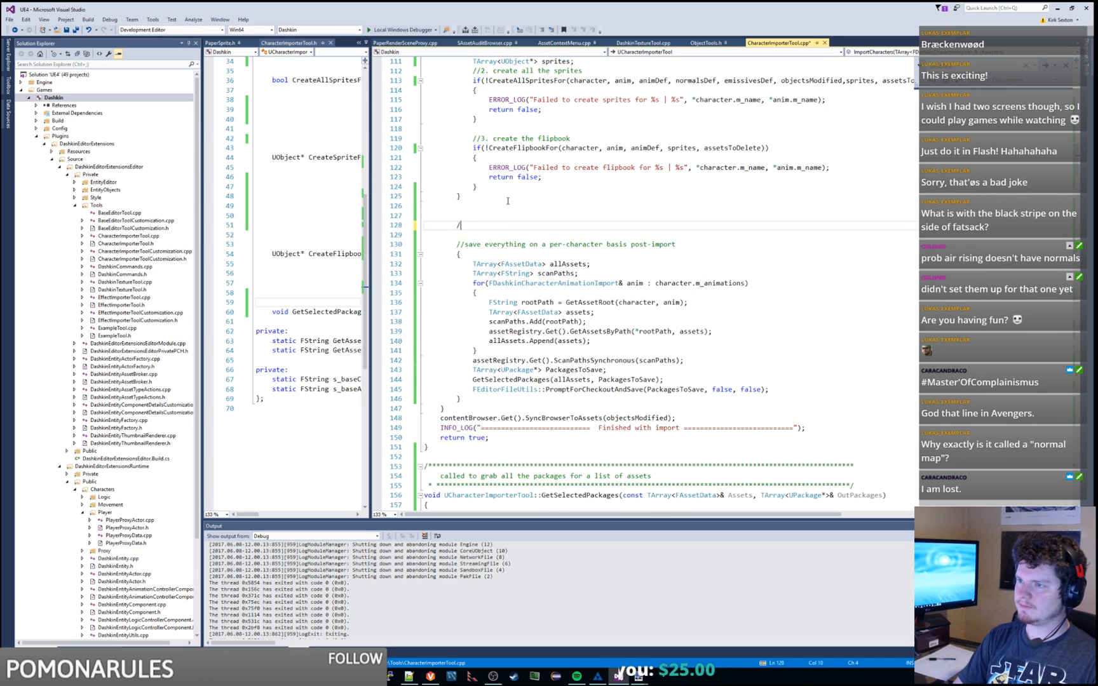
pyautogui.write('//delete all teh assets')
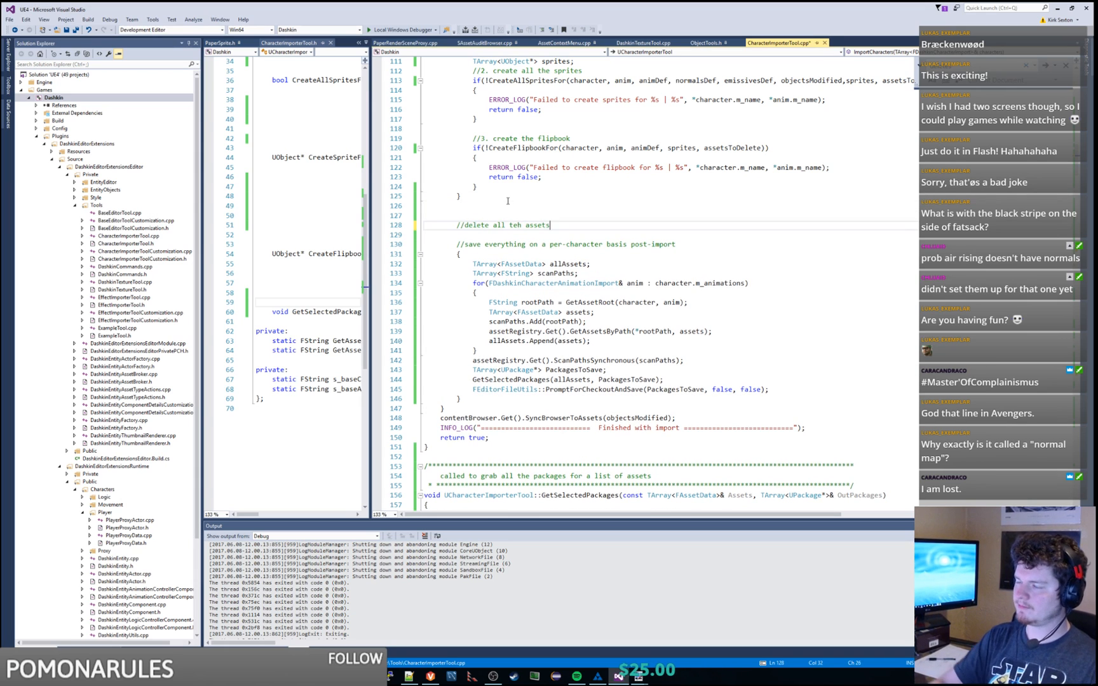
pyautogui.hotkey('ctrl', 's')
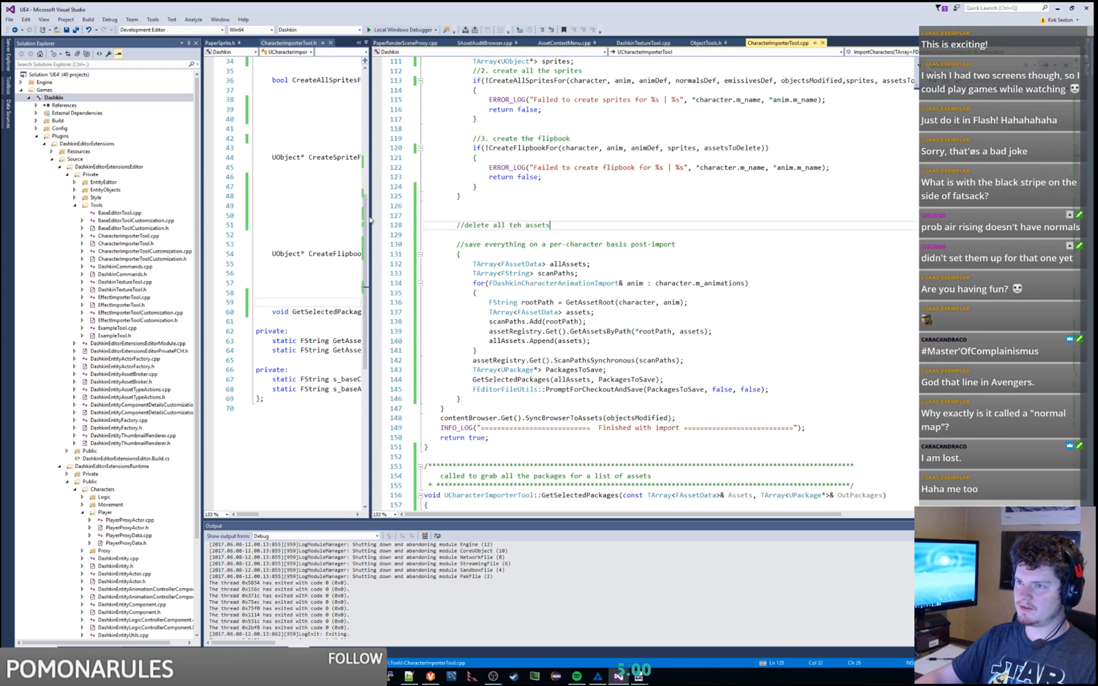
pyautogui.moveTo(371, 216); pyautogui.dragTo(723, 215)
# Step: Copy the TArray<FAssetData> assetsToDelete declaration text without its indentation
pyautogui.scroll(6, 857, 234)
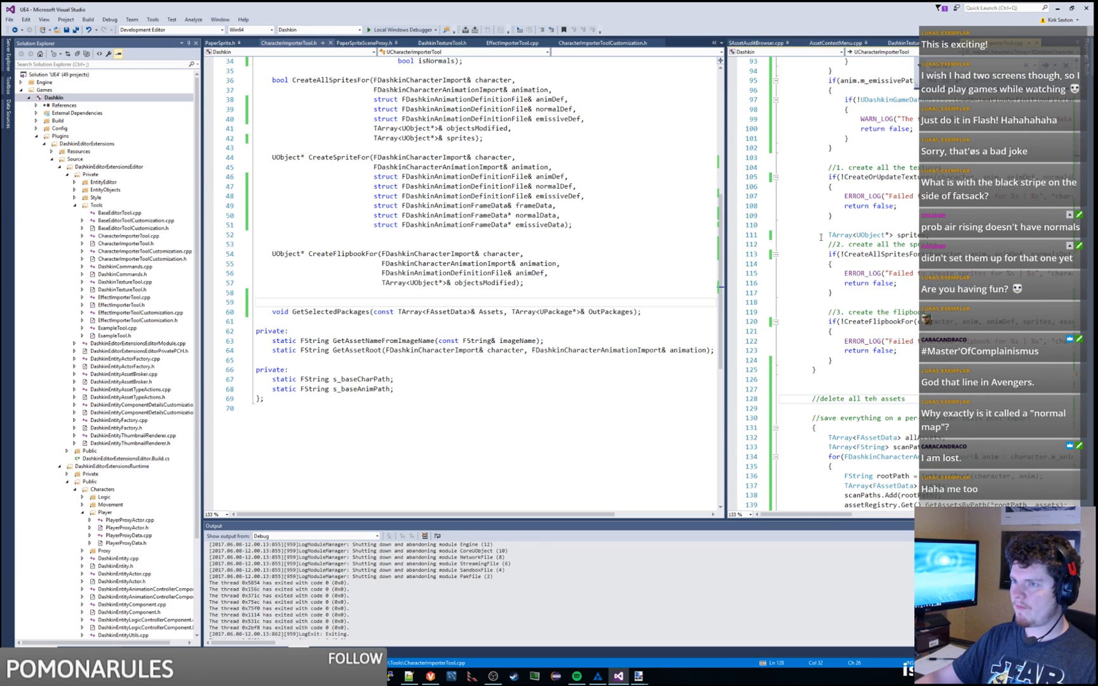
pyautogui.scroll(19, 905, 249)
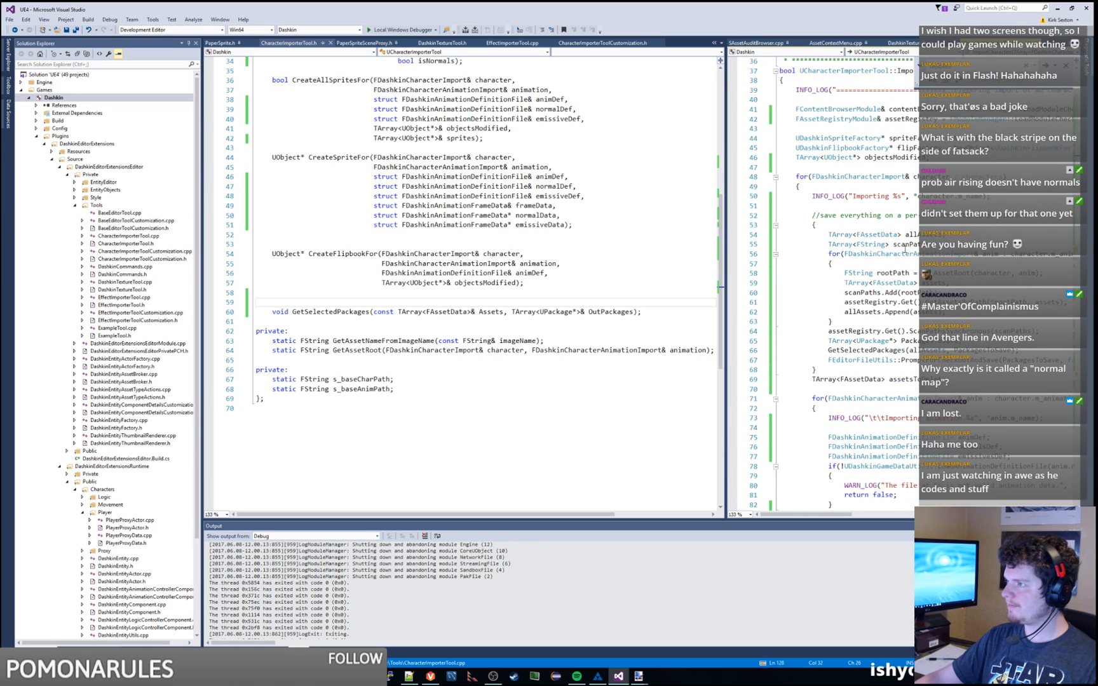
pyautogui.doubleClick(904, 245)
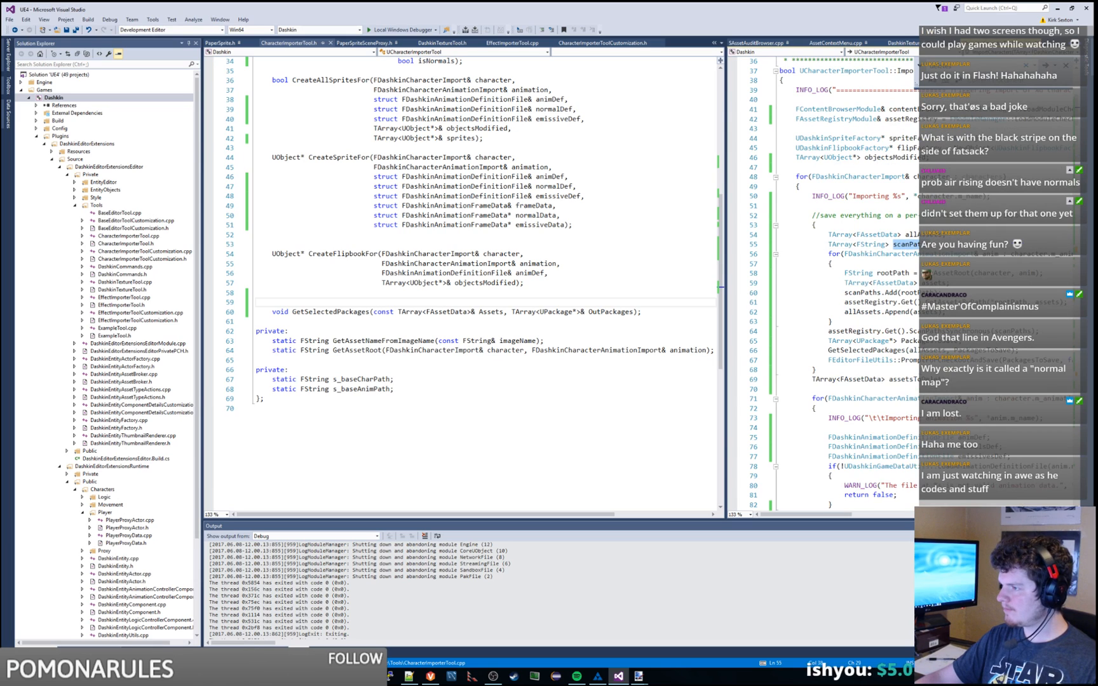
pyautogui.doubleClick(902, 379)
pyautogui.tripleClick(846, 379)
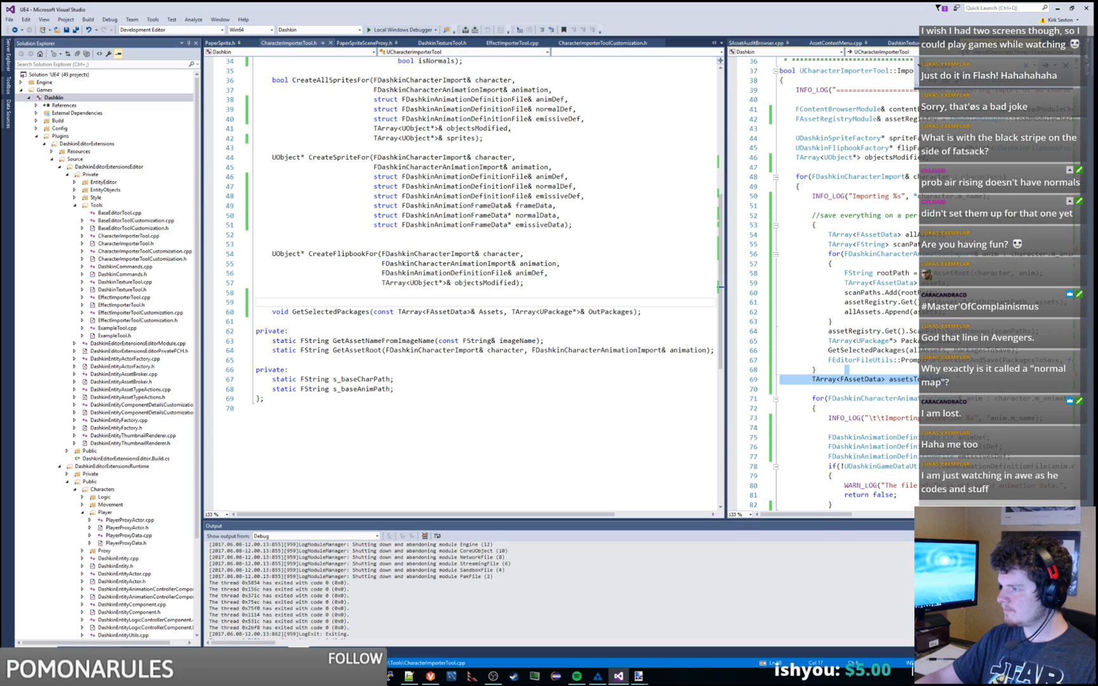
pyautogui.hotkey('ctrl', 'x')
pyautogui.click(933, 158)
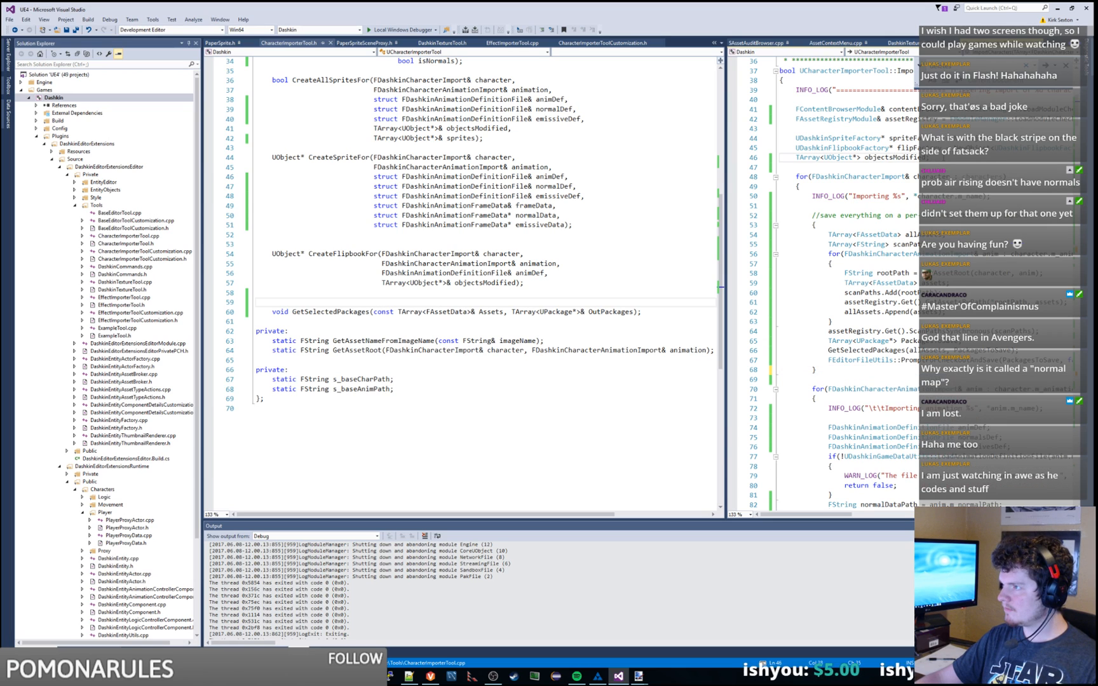
pyautogui.hotkey('ctrl', 'z')
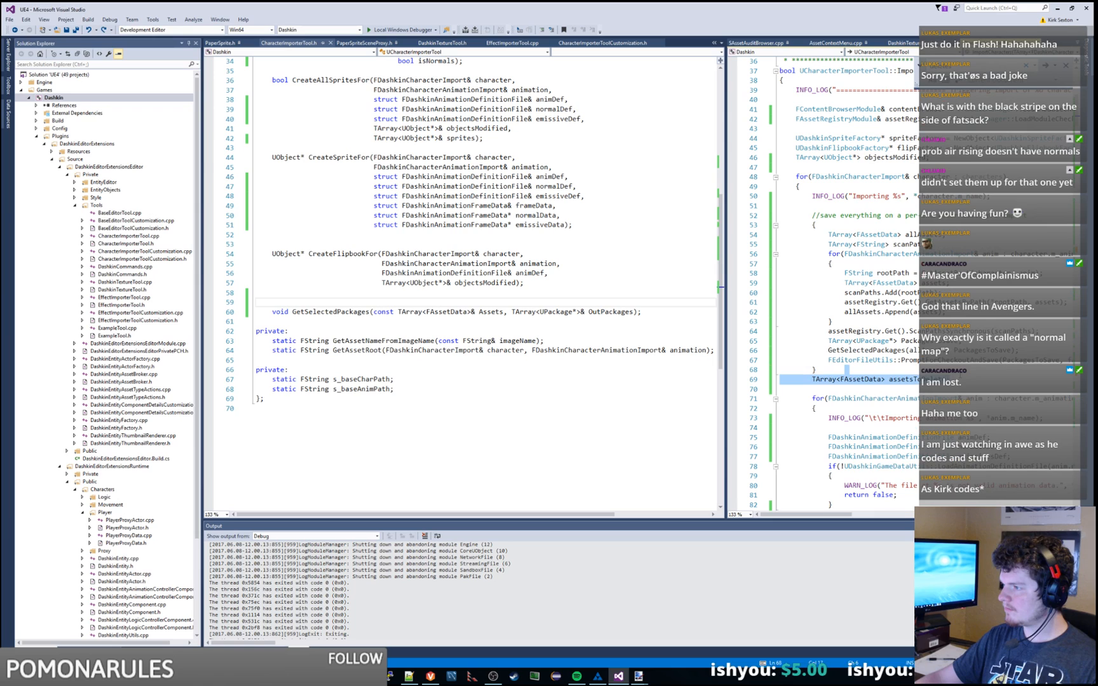
pyautogui.moveTo(959, 379); pyautogui.dragTo(802, 380)
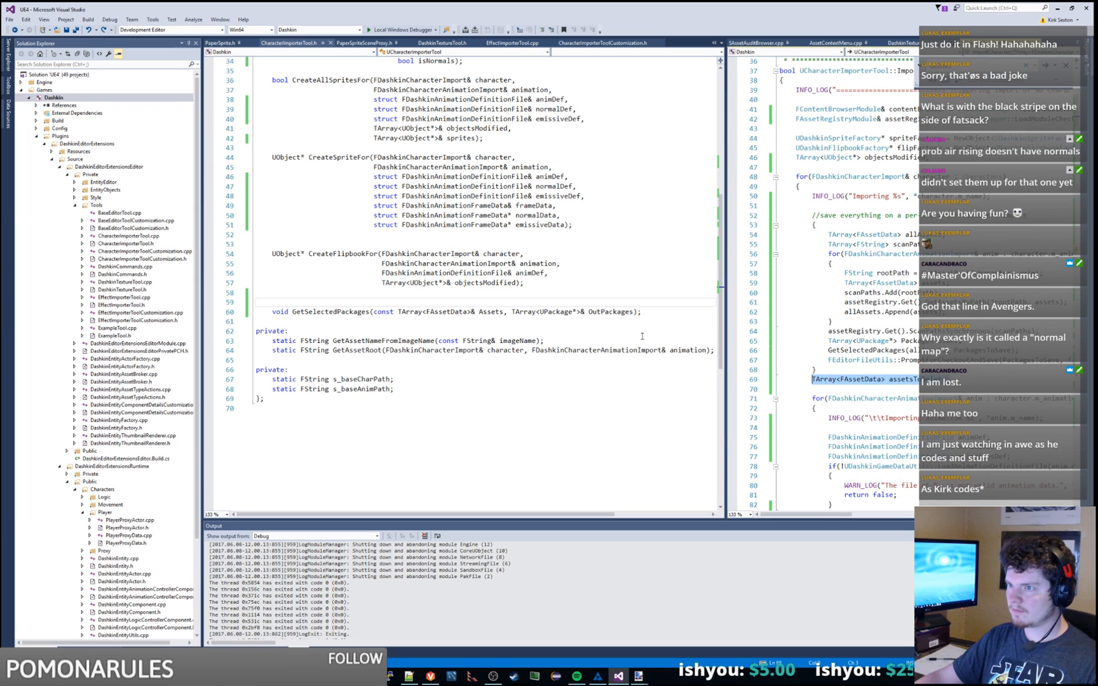
# Step: Add it to CreateFlipbookFor as an aligned TArray<FAssetData>& assetsToDelete parameter
pyautogui.click(520, 283)
pyautogui.hotkey('ctrl', 'v')
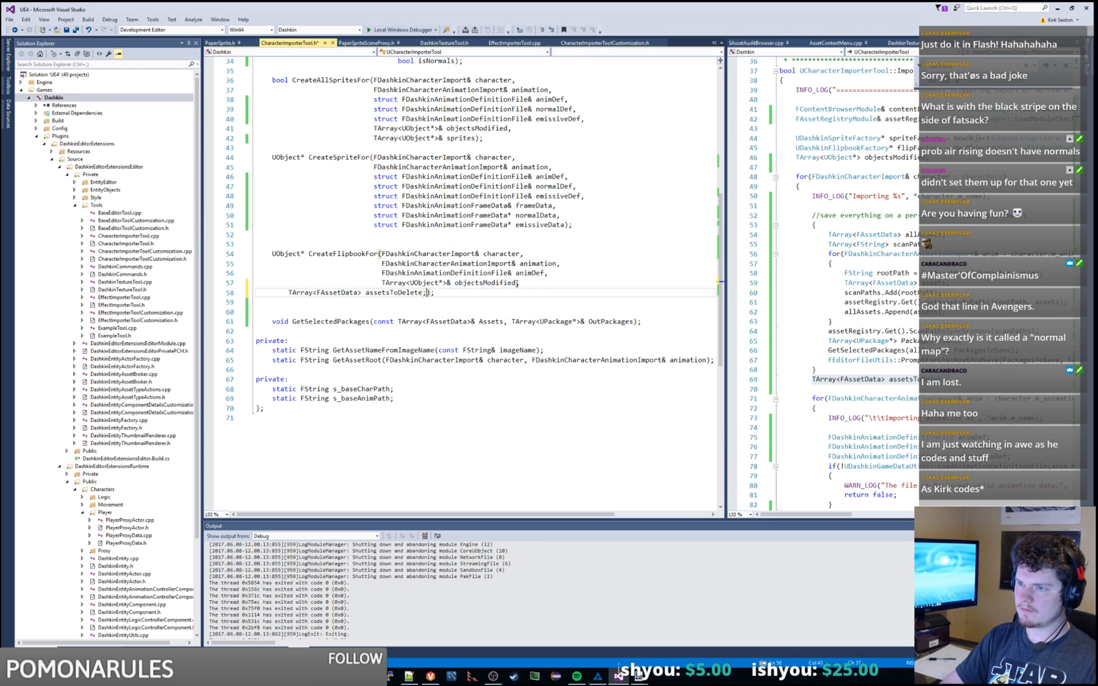
pyautogui.press('Home')
pyautogui.press('Tab')
pyautogui.press('Tab')
pyautogui.press('Tab')
pyautogui.press('Tab')
pyautogui.press('Tab')
pyautogui.press('Tab')
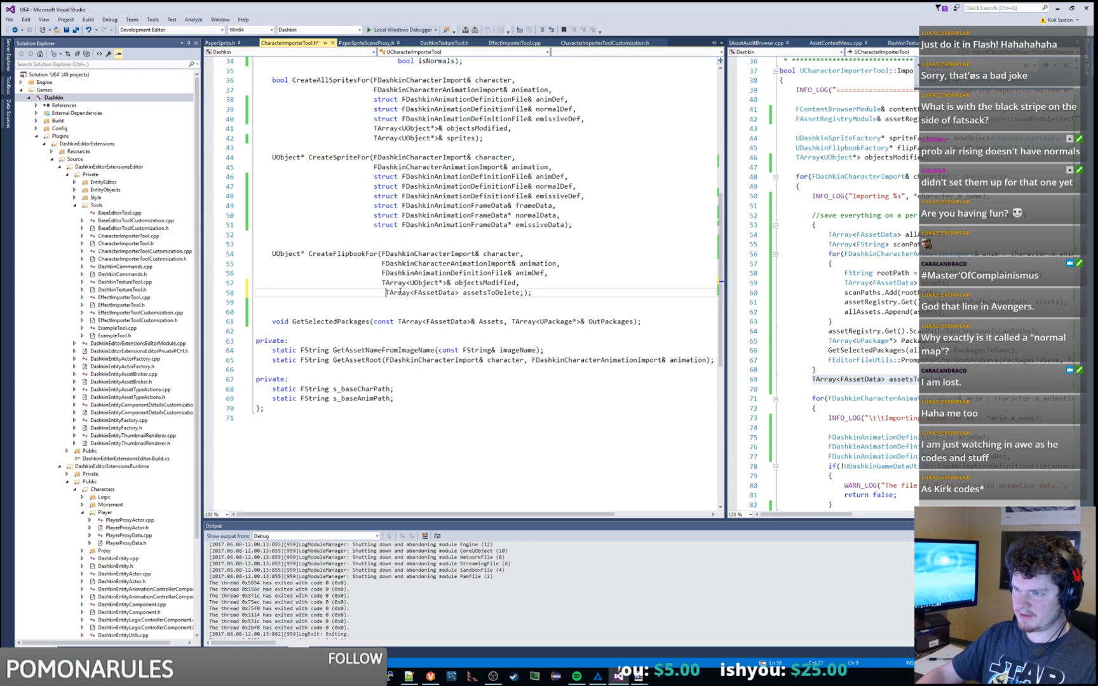
pyautogui.press('BackSpace')
pyautogui.click(455, 292)
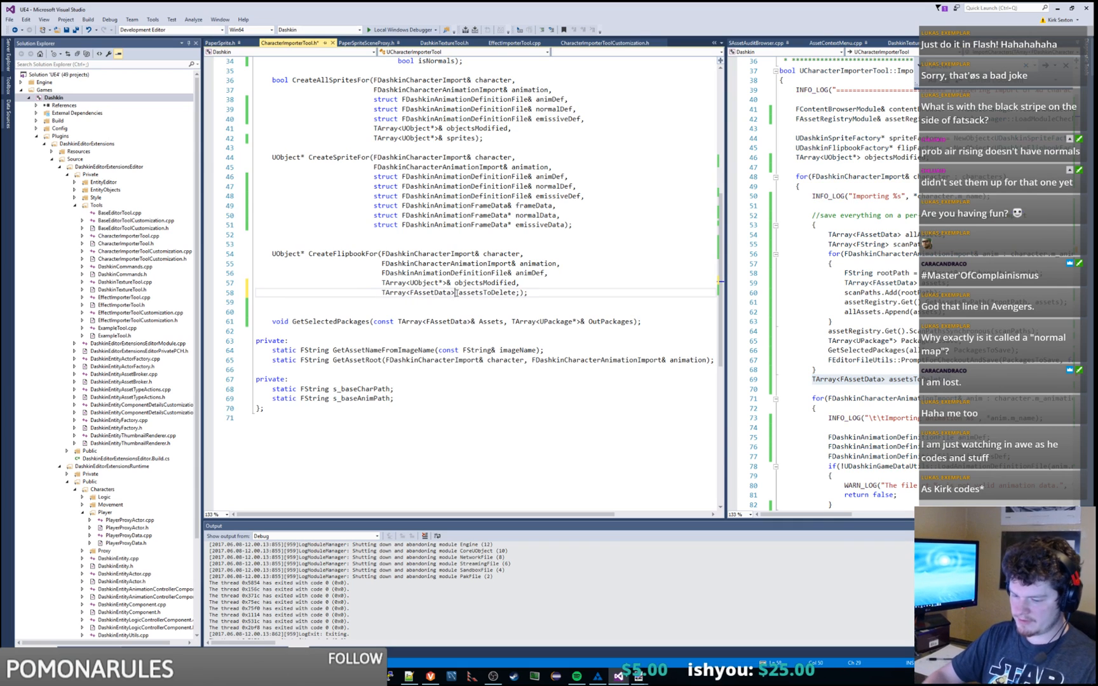
pyautogui.write('&')
pyautogui.click(522, 292)
pyautogui.press('BackSpace')
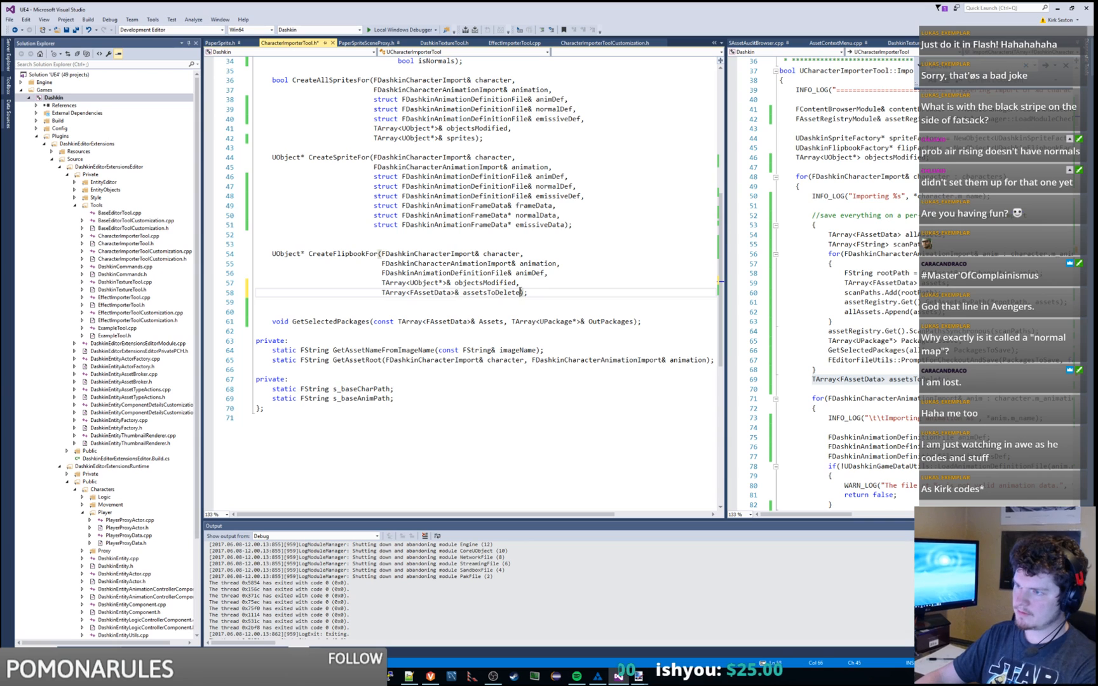
# Step: Copy the assetsToDelete parameter into the CreateSpriteFor and CreateAllSpritesFor declarations
pyautogui.moveTo(521, 292); pyautogui.dragTo(515, 282)
pyautogui.hotkey('ctrl', 'c')
pyautogui.click(569, 226)
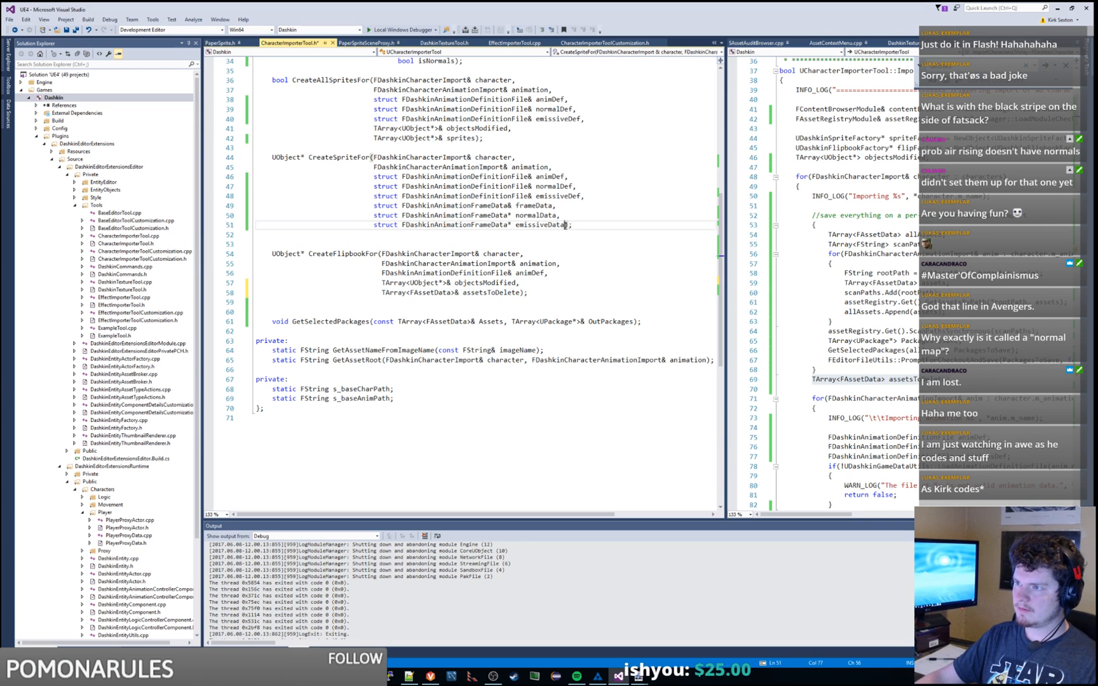
pyautogui.hotkey('ctrl', 'v')
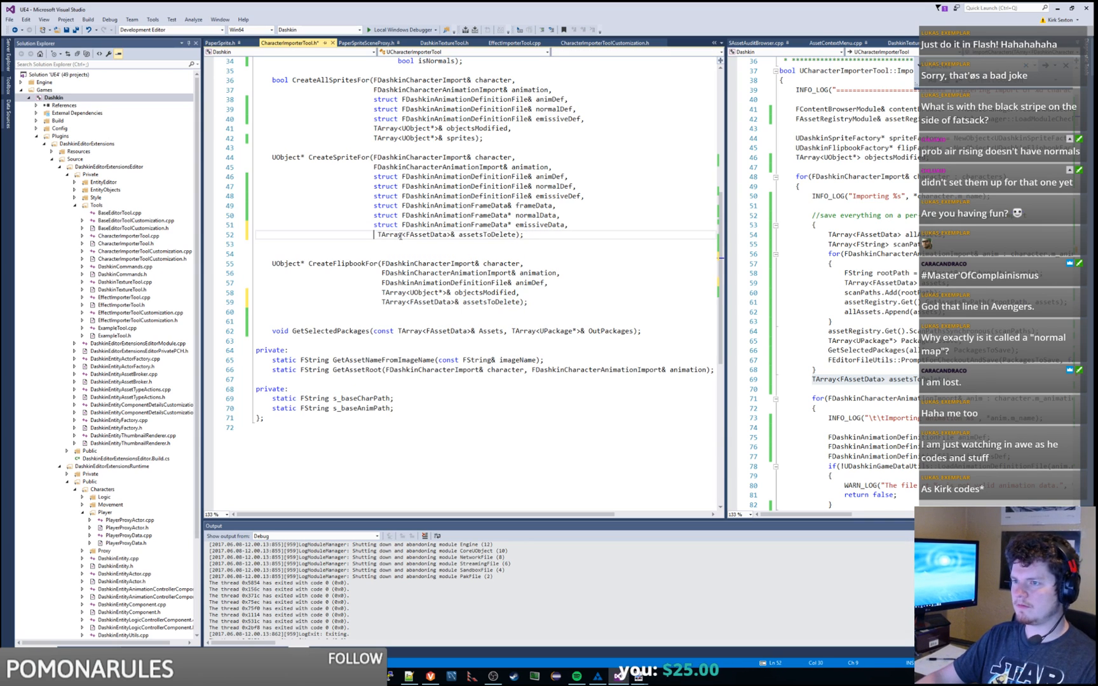
pyautogui.press('BackSpace')
pyautogui.scroll(4, 481, 217)
pyautogui.click(476, 254)
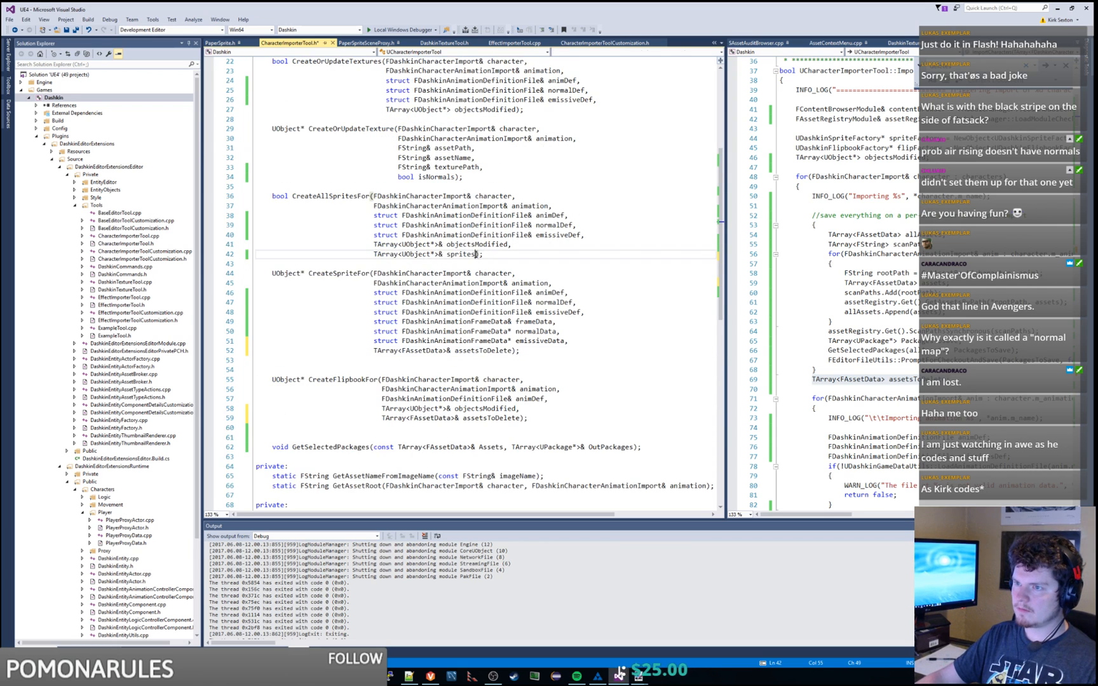
pyautogui.hotkey('ctrl', 'v')
pyautogui.press('Home')
pyautogui.press('BackSpace')
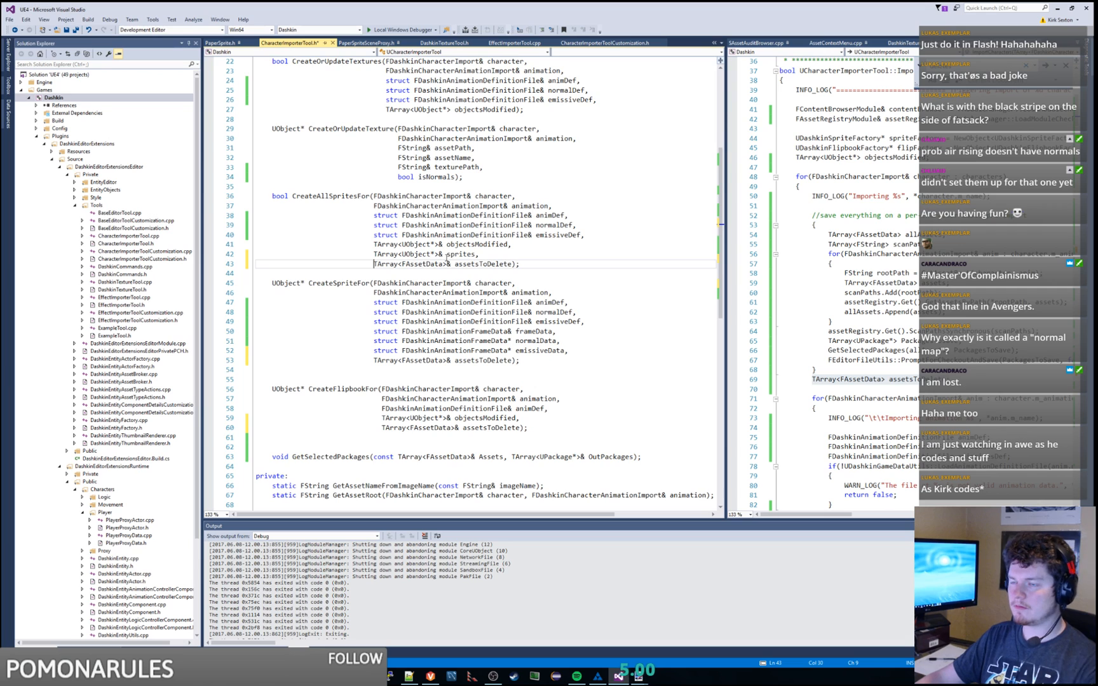
# Step: Paste the parameter into CreateOrUpdateTexture, then remove it again
pyautogui.scroll(2, 448, 258)
pyautogui.click(456, 234)
pyautogui.hotkey('ctrl', 'v')
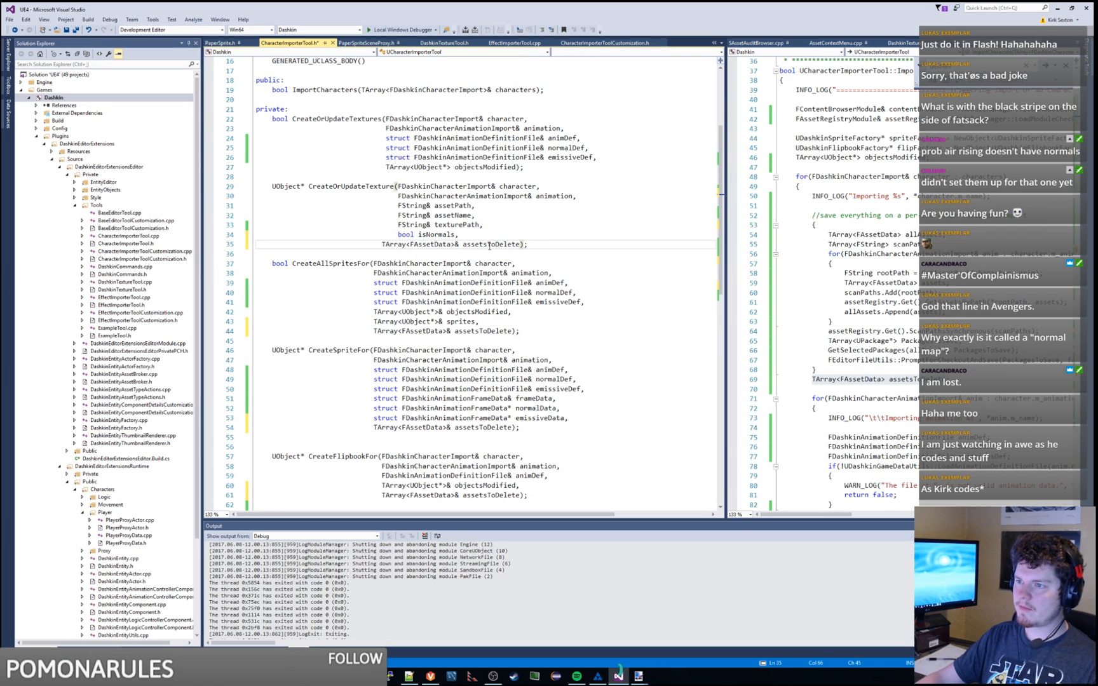
pyautogui.press('Home')
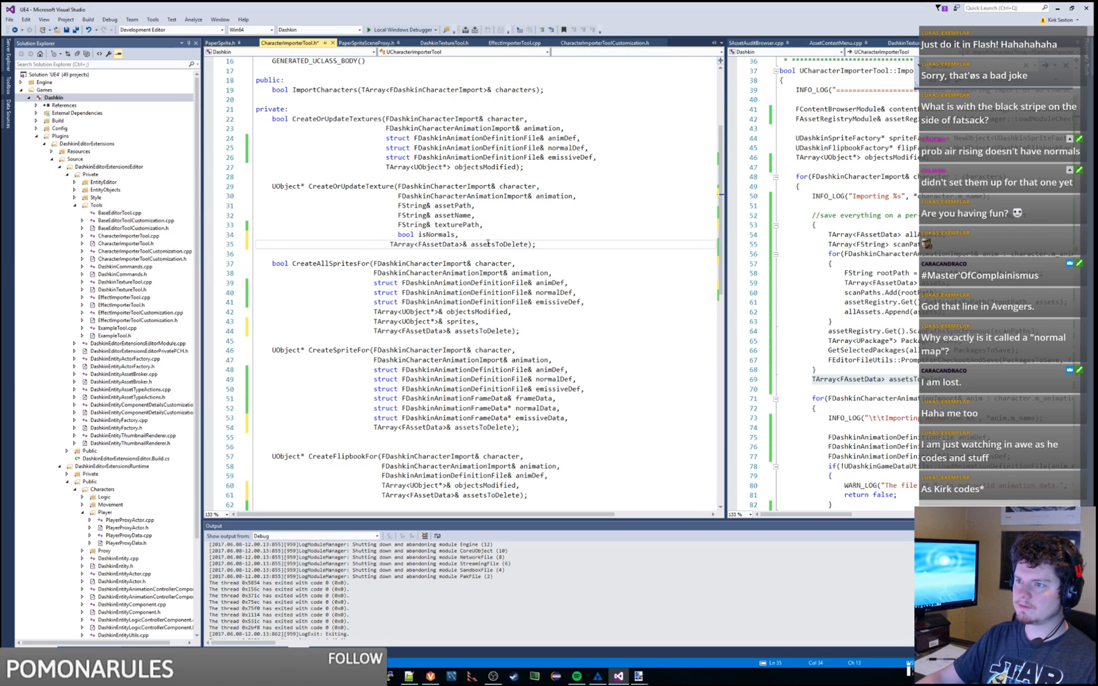
pyautogui.click(541, 244)
pyautogui.hotkey('shift', 'Up')
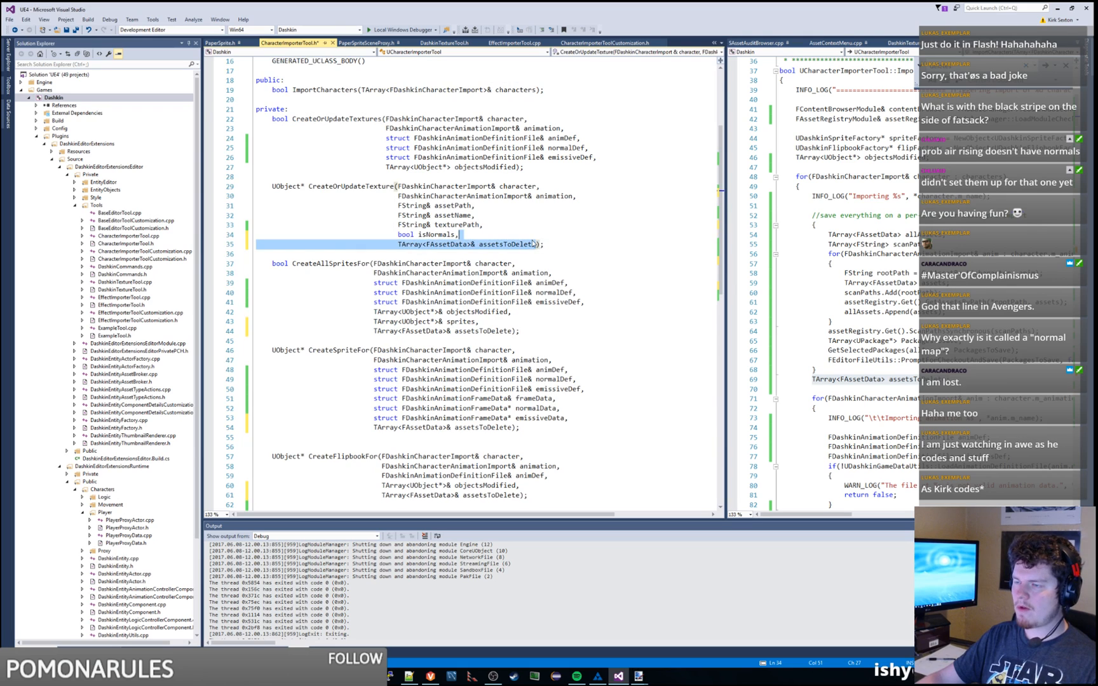
pyautogui.press('BackSpace')
pyautogui.press('BackSpace')
# Step: Add the assetsToDelete parameter to CreateOrUpdateTextures, aligned after objectsModified
pyautogui.click(516, 166)
pyautogui.hotkey('ctrl', 'v')
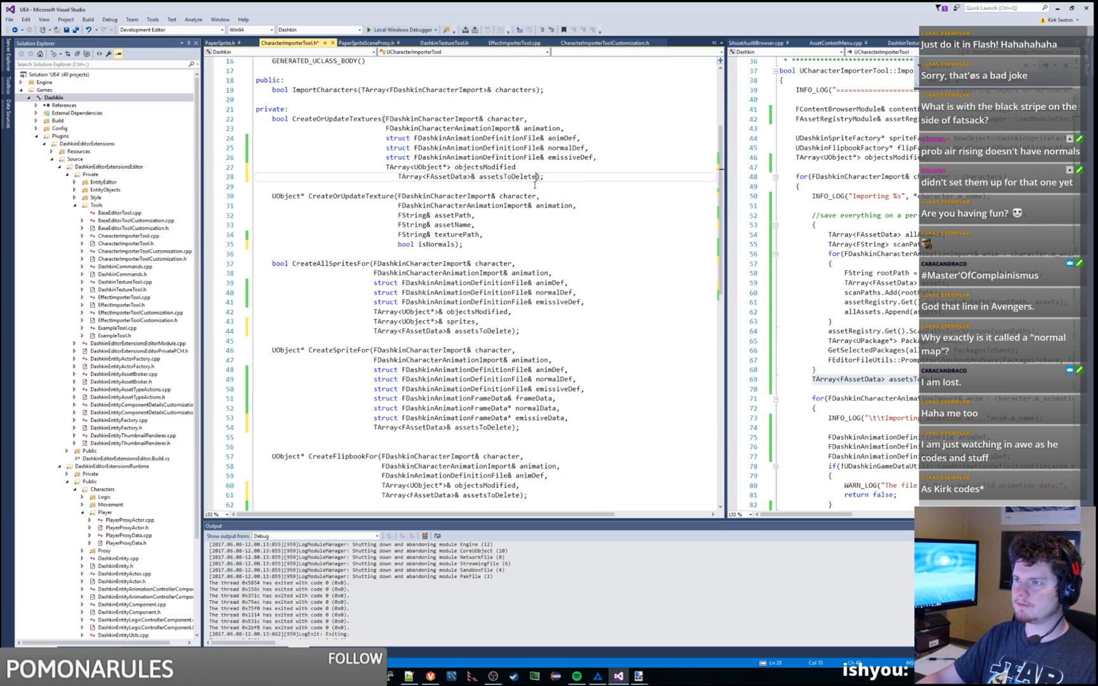
pyautogui.click(554, 167)
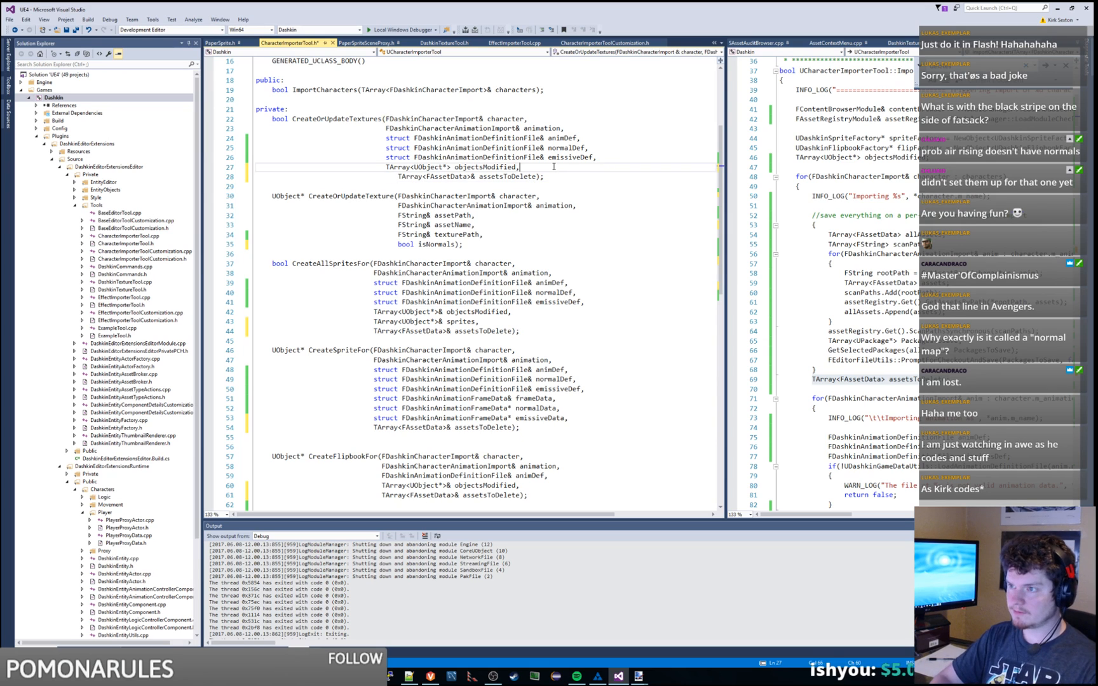
pyautogui.press('Down')
pyautogui.press('Home')
pyautogui.press('BackSpace')
pyautogui.press('BackSpace')
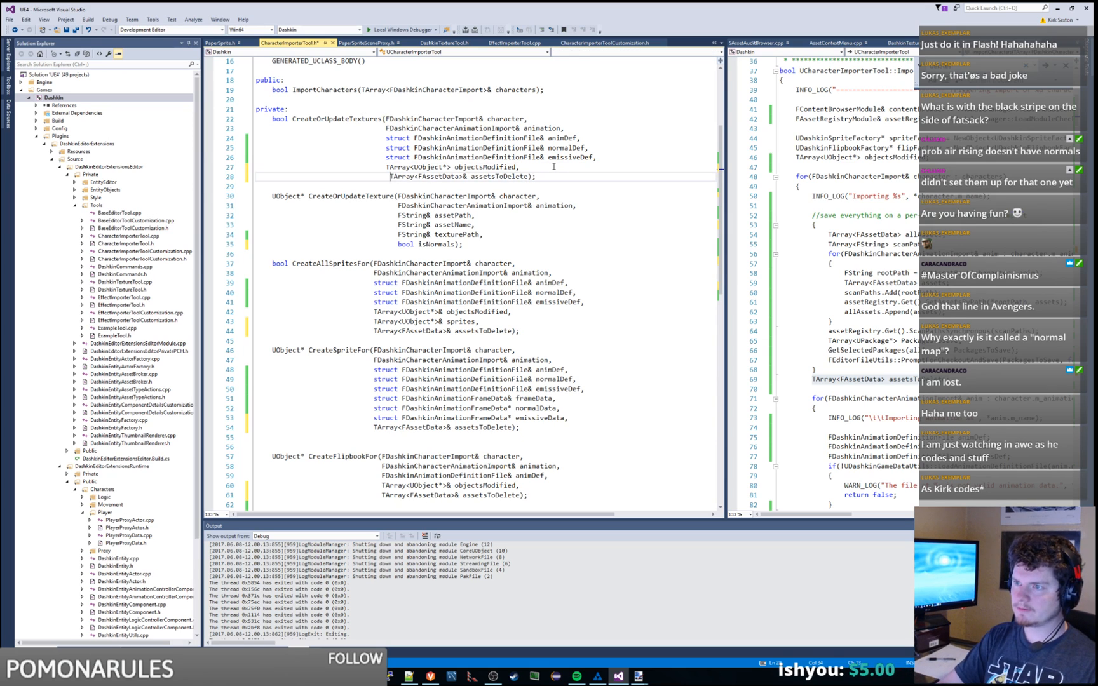
pyautogui.press('BackSpace')
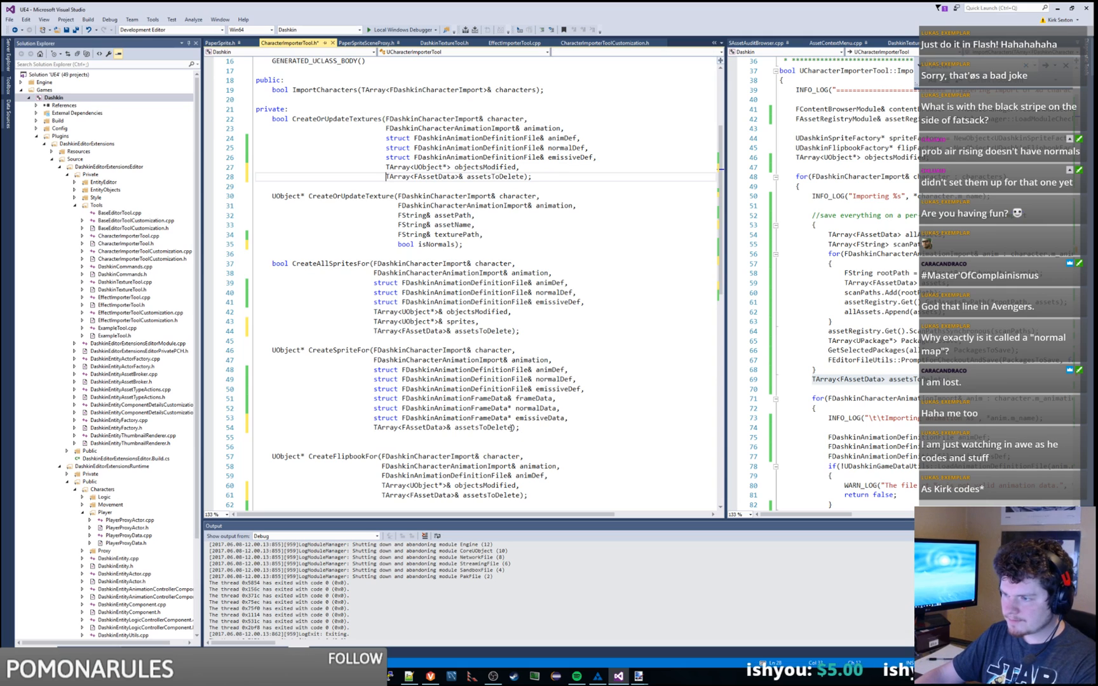
# Step: Remove assetsToDelete from the CreateSpriteFor declaration and widen the right code pane
pyautogui.moveTo(512, 428); pyautogui.dragTo(563, 420)
pyautogui.press('BackSpace')
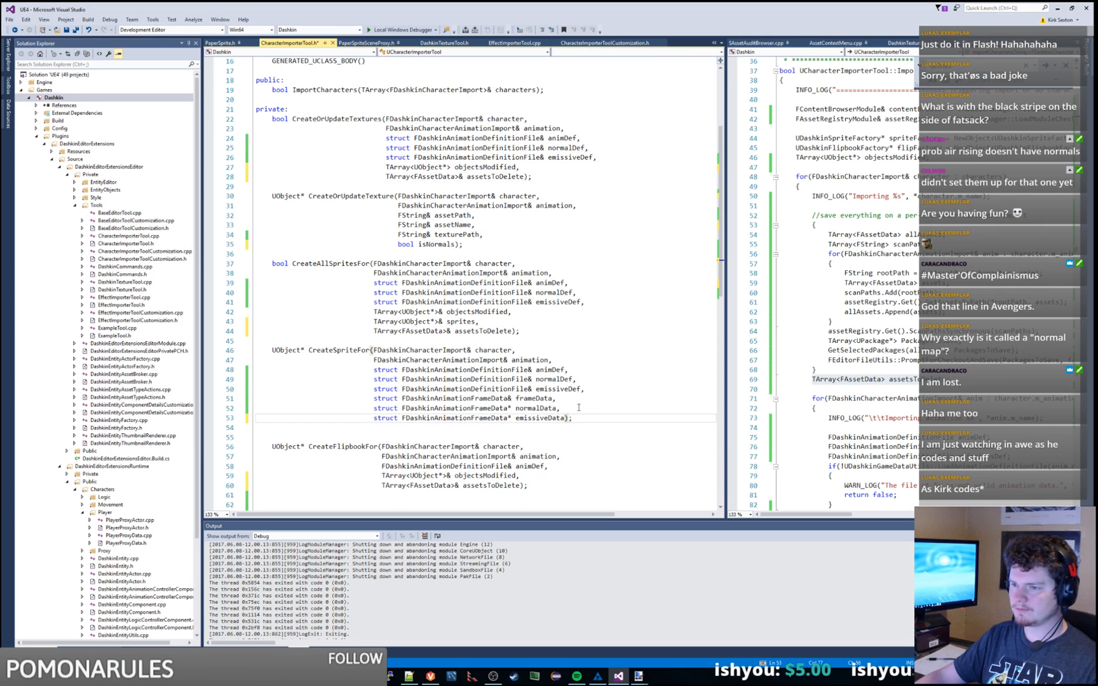
pyautogui.scroll(-5, 579, 407)
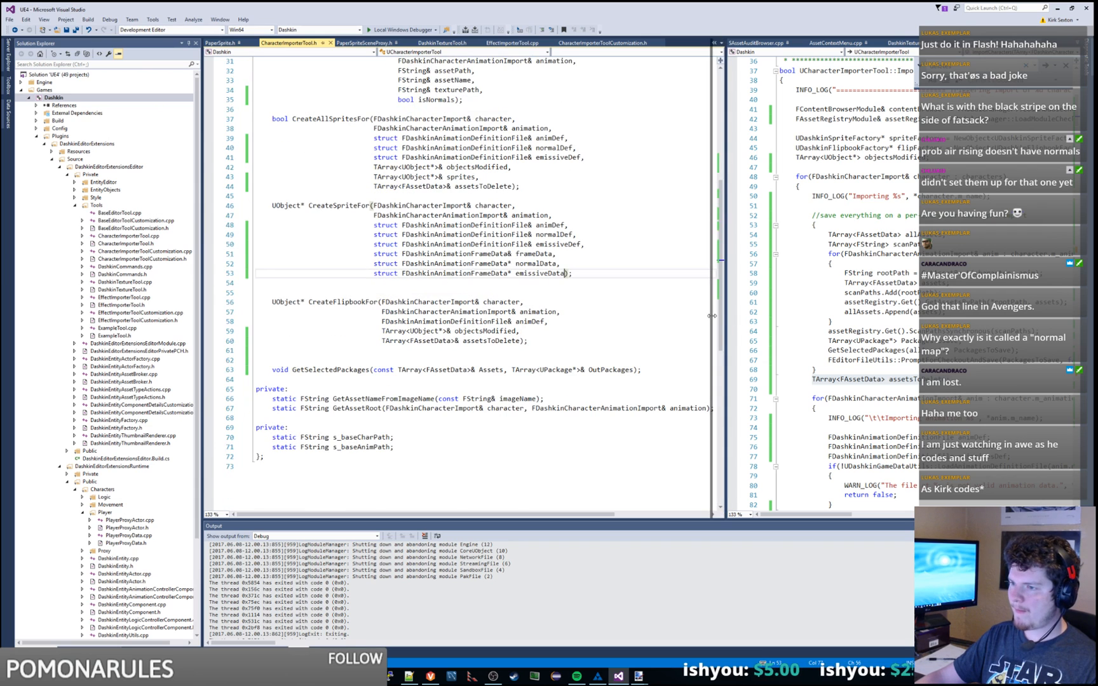
pyautogui.moveTo(711, 315); pyautogui.dragTo(641, 316)
pyautogui.moveTo(381, 341); pyautogui.dragTo(519, 340)
pyautogui.hotkey('ctrl', 'c')
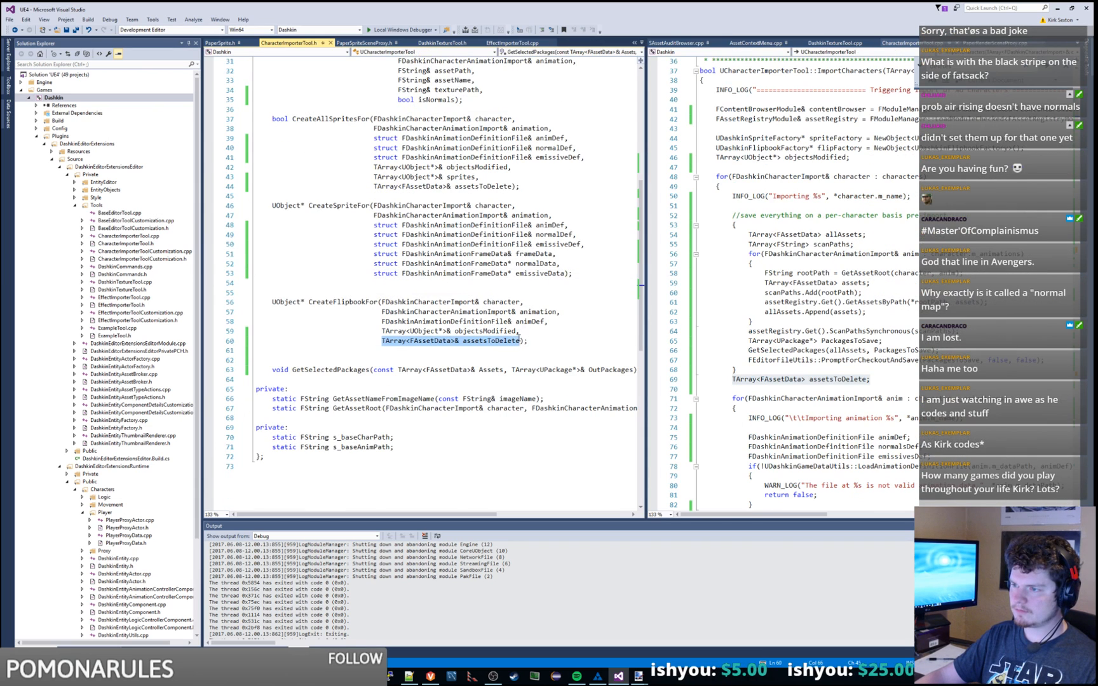
# Step: Widen the code pane and add ', TArray<FAssetData>& assetsToDelete' to the CreateOrUpdateTextures definition
pyautogui.moveTo(643, 294); pyautogui.dragTo(395, 294)
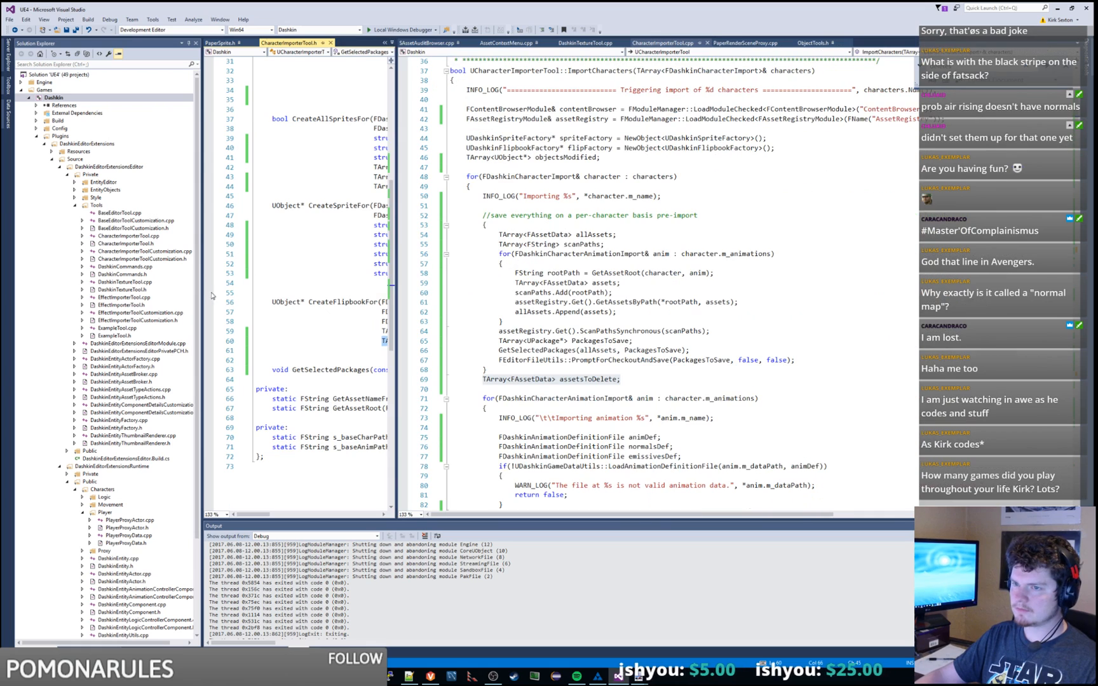
pyautogui.moveTo(202, 295); pyautogui.dragTo(184, 294)
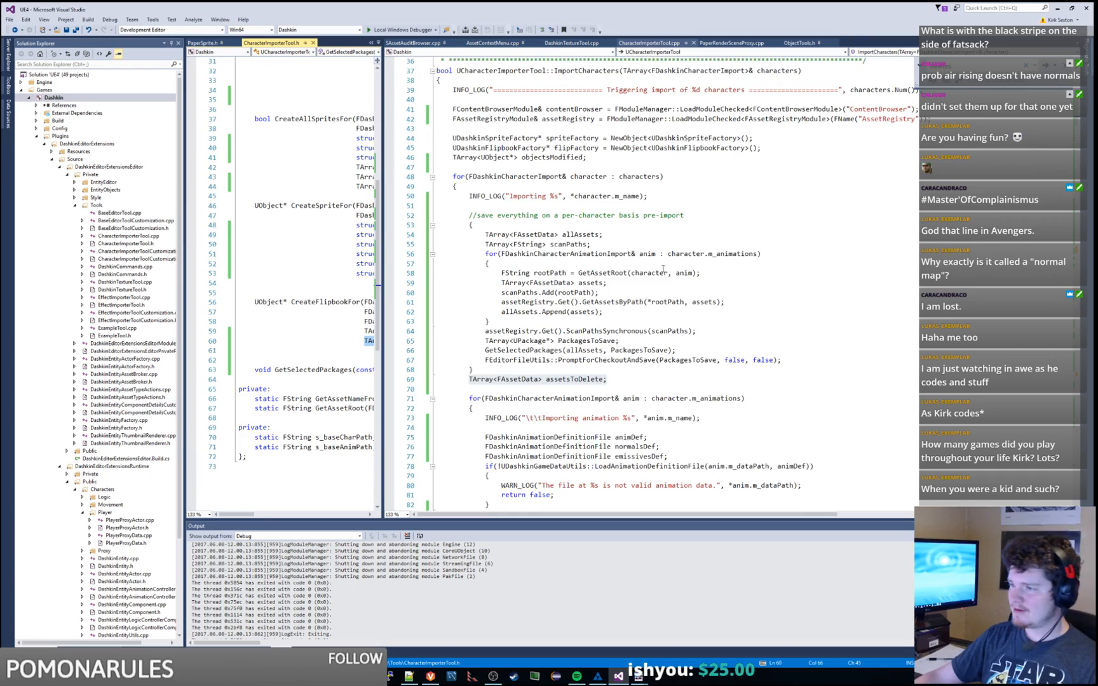
pyautogui.scroll(-20, 662, 269)
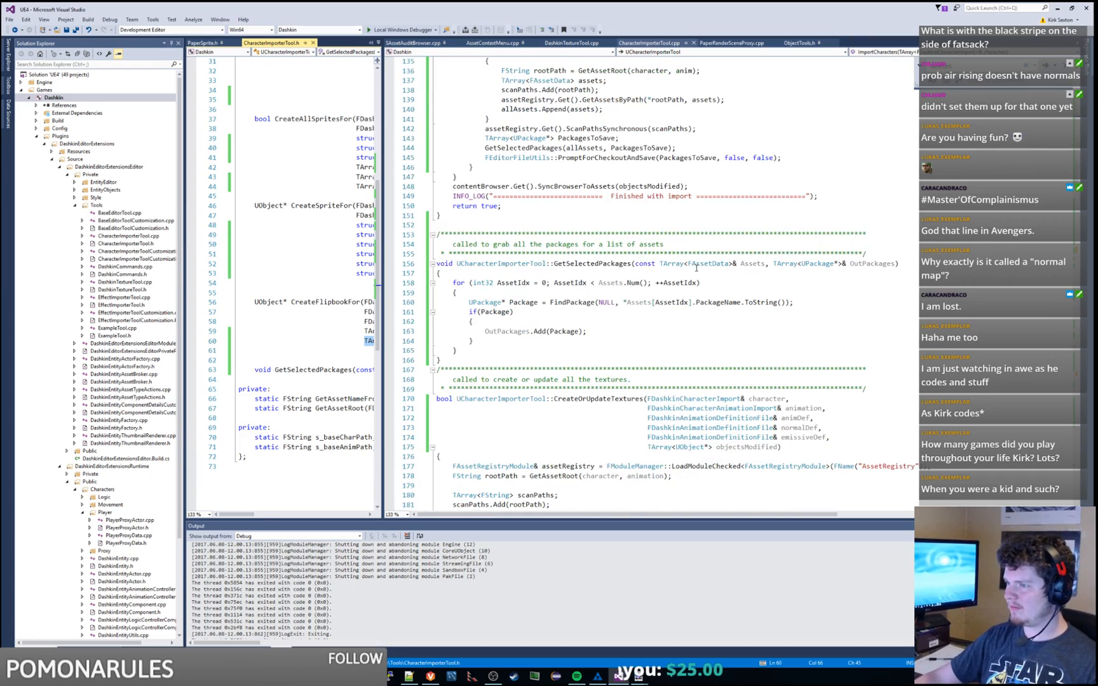
pyautogui.scroll(-7, 635, 253)
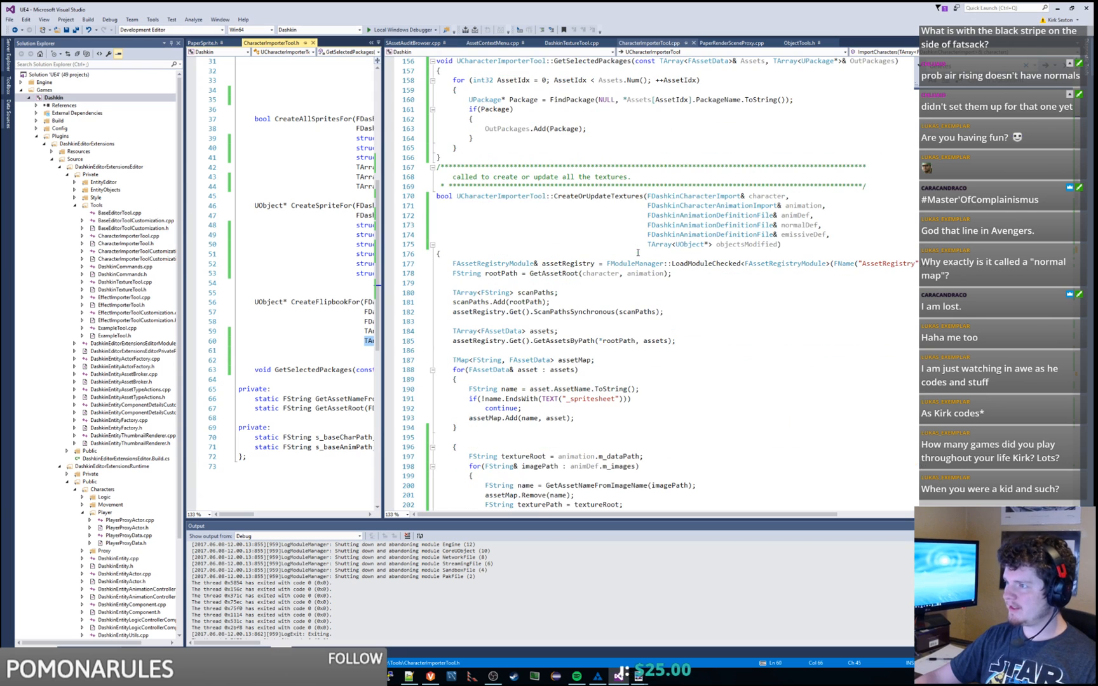
pyautogui.click(648, 43)
pyautogui.hotkey('ctrl', 'v')
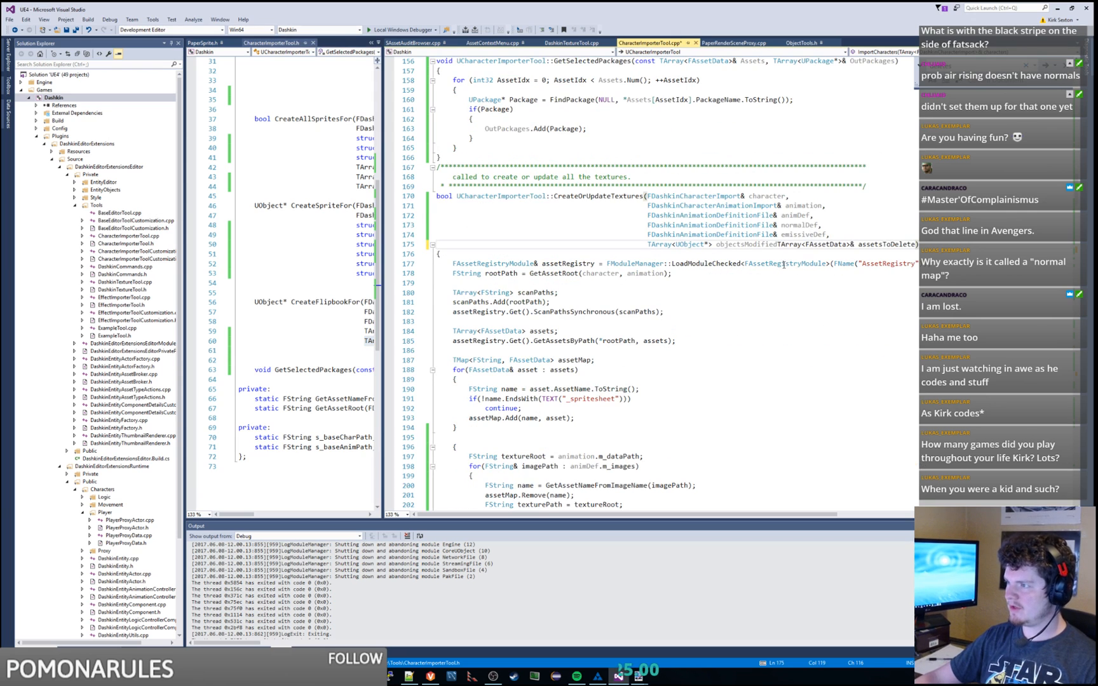
pyautogui.hotkey('ctrl', 'z')
pyautogui.write(',')
pyautogui.press('Return')
pyautogui.hotkey('ctrl', 'v')
pyautogui.press('Home')
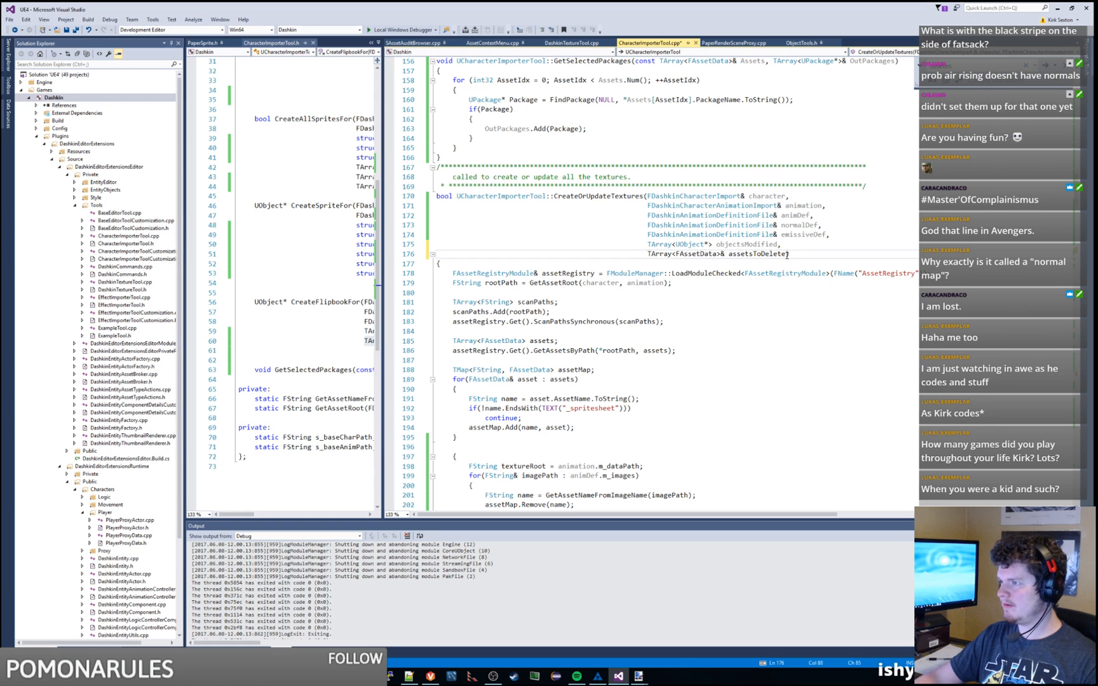
pyautogui.moveTo(788, 255); pyautogui.dragTo(779, 247)
pyautogui.hotkey('ctrl', 'c')
# Step: Add the aligned assetsToDelete parameter after sprites in CreateAllSpritesFor and save CharacterImporterTool.cpp
pyautogui.scroll(-20, 805, 307)
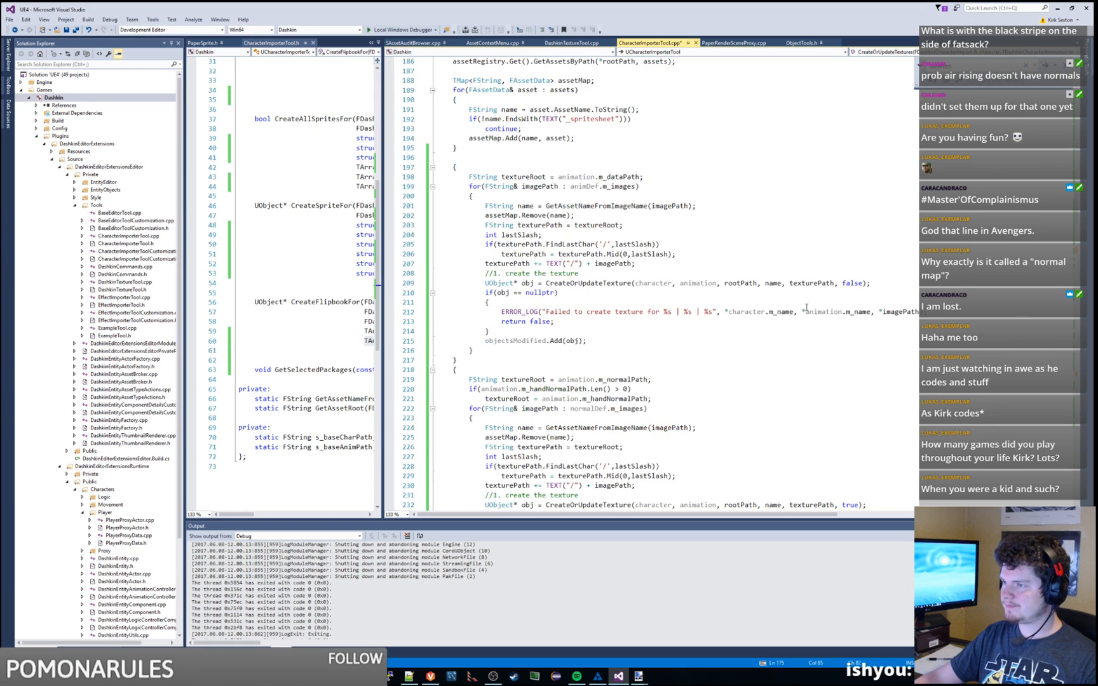
pyautogui.scroll(-20, 812, 302)
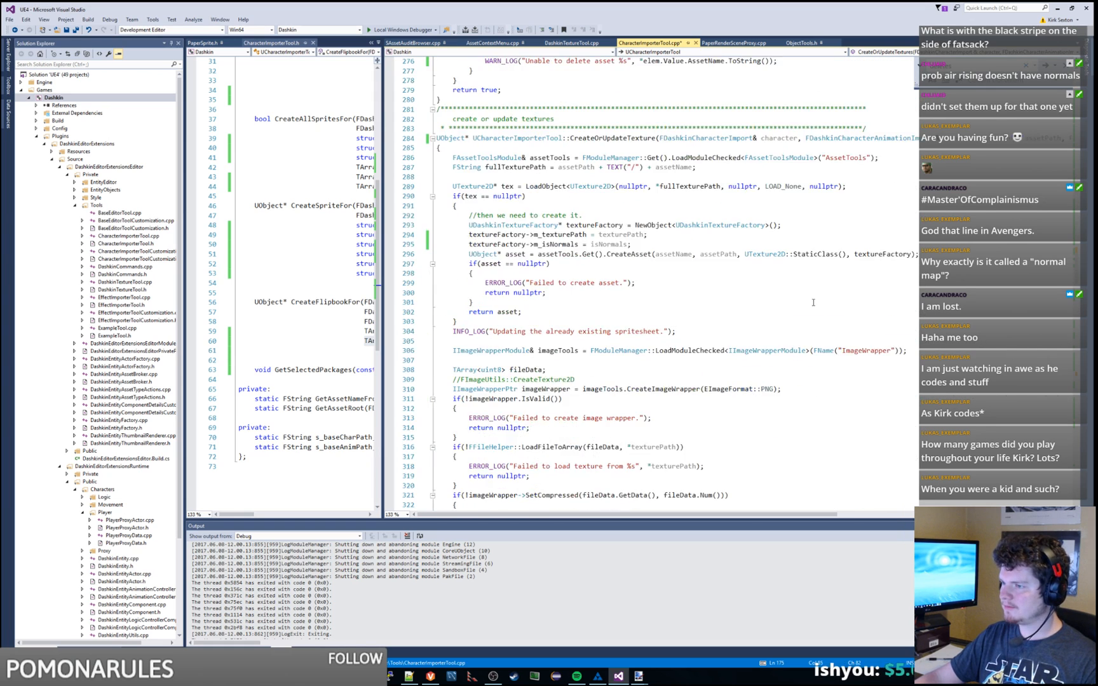
pyautogui.scroll(-5, 813, 301)
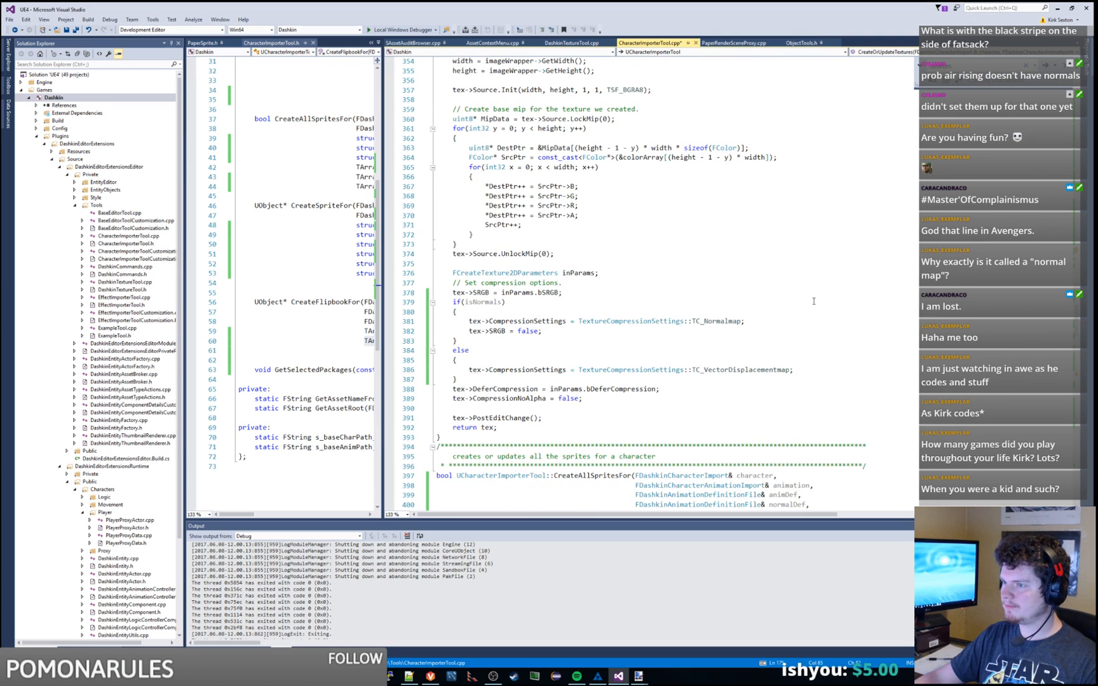
pyautogui.scroll(-8, 813, 301)
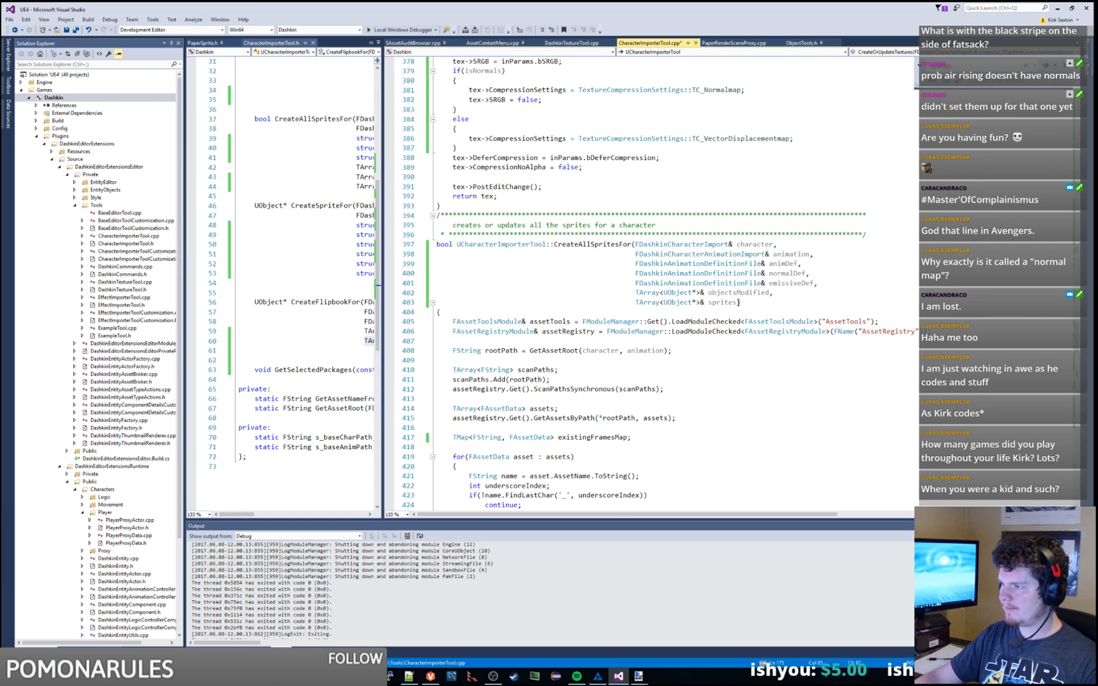
pyautogui.hotkey('ctrl', 'v')
pyautogui.press('Home')
pyautogui.press('BackSpace')
pyautogui.press('BackSpace')
pyautogui.press('BackSpace')
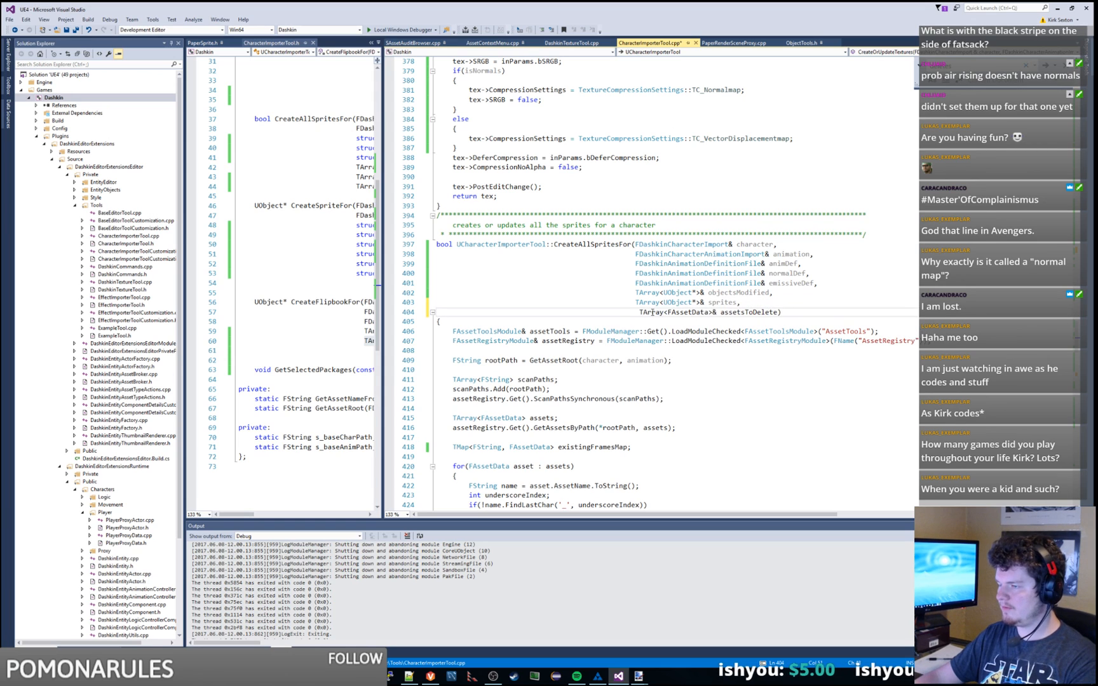
pyautogui.click(775, 312)
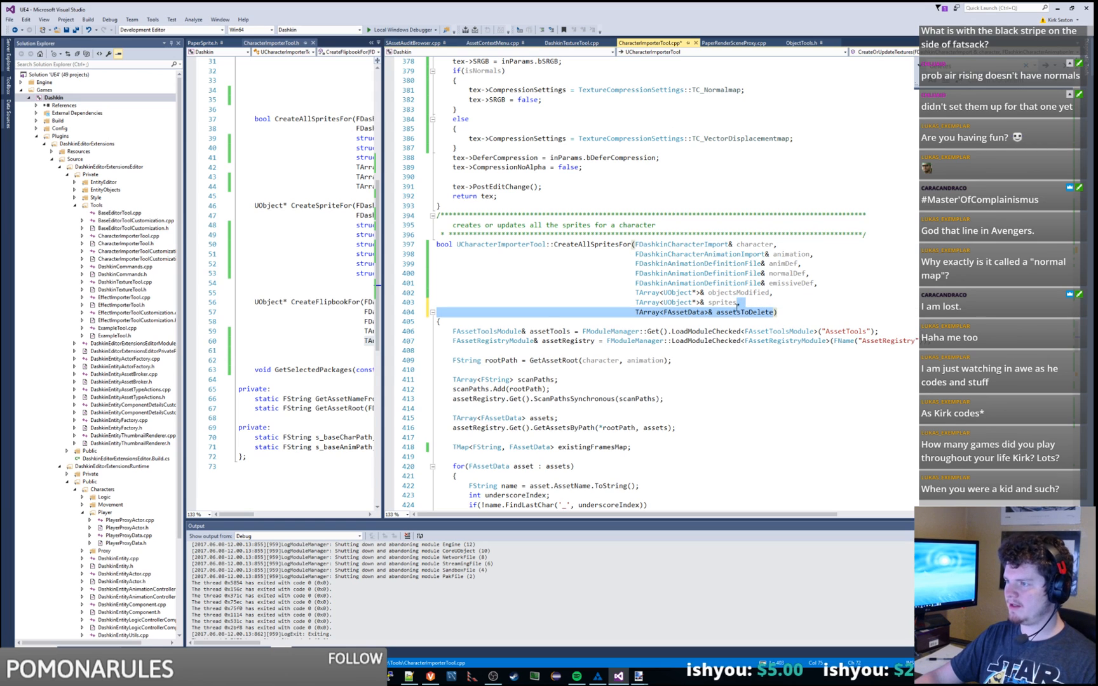
pyautogui.hotkey('ctrl', 's')
pyautogui.scroll(-9, 775, 308)
pyautogui.scroll(-17, 776, 308)
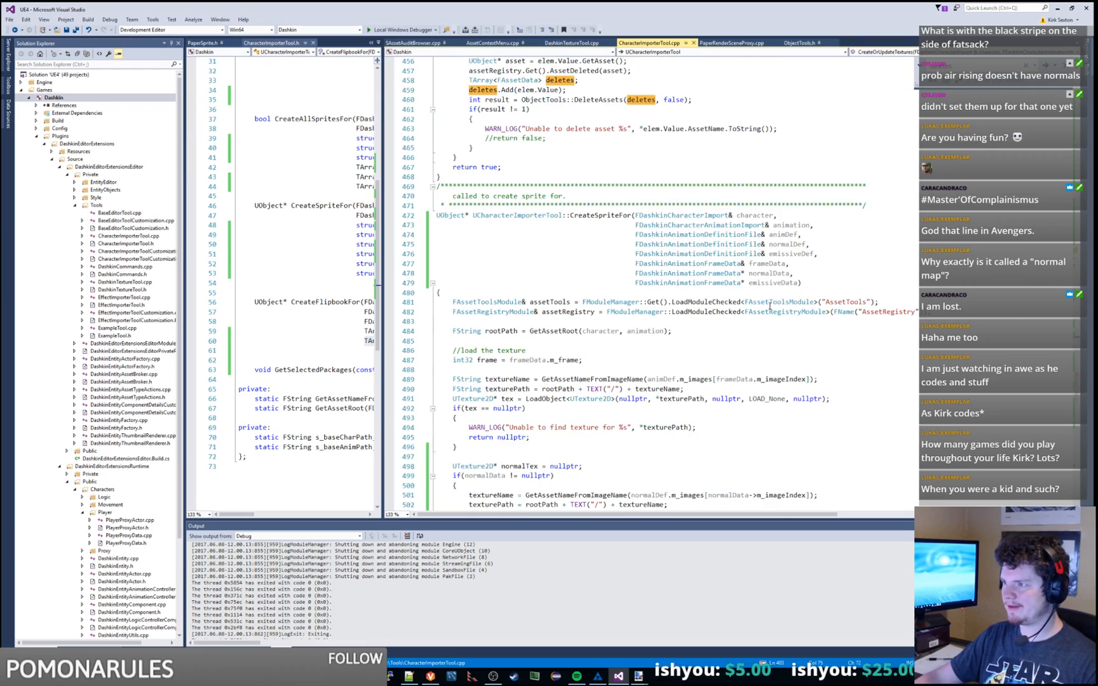
pyautogui.scroll(-20, 770, 306)
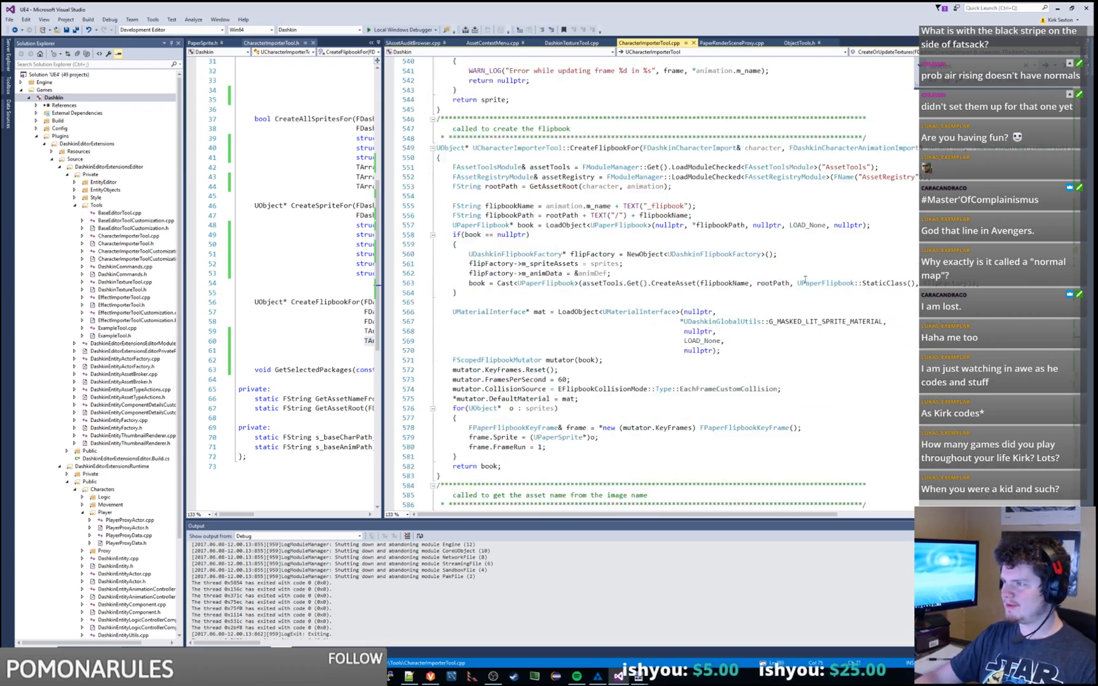
# Step: Split the CreateFlipbookFor signature so animation, animDef and sprites each sit on aligned lines
pyautogui.click(790, 148)
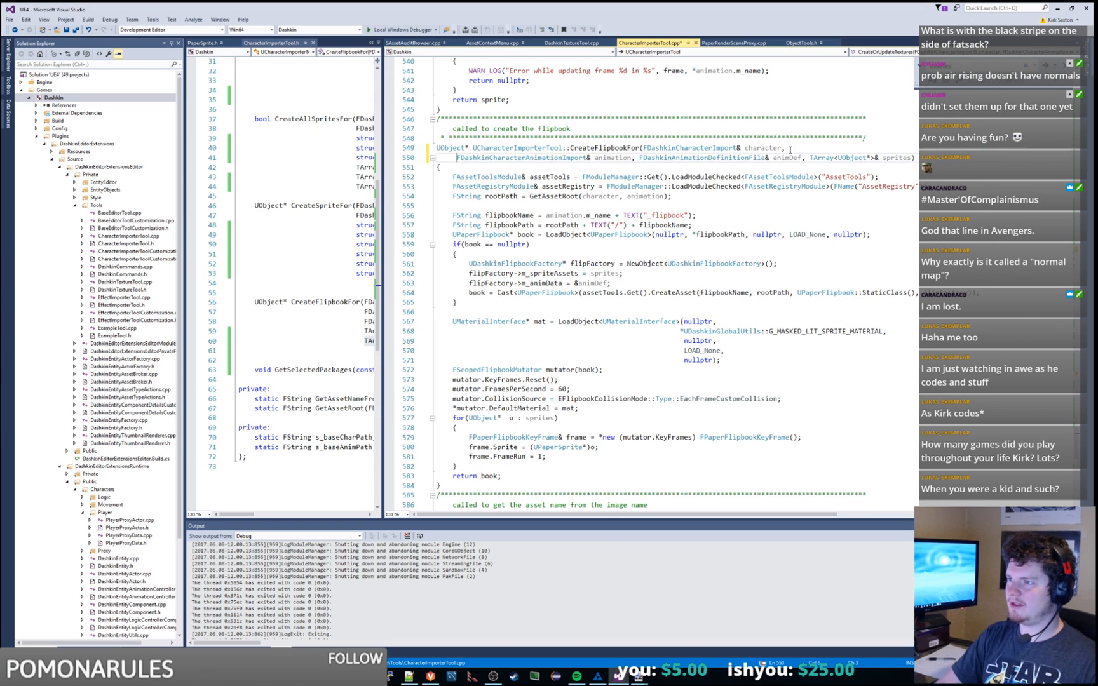
pyautogui.press('Return')
pyautogui.press('Tab')
pyautogui.press('Tab')
pyautogui.press('Tab')
pyautogui.press('Tab')
pyautogui.press('Tab')
pyautogui.press('Tab')
pyautogui.press('Tab')
pyautogui.press('Tab')
pyautogui.press('space')
pyautogui.press('space')
pyautogui.press('space')
pyautogui.press('space')
pyautogui.press('space')
pyautogui.press('space')
pyautogui.press('space')
pyautogui.press('space')
pyautogui.press('space')
pyautogui.press('space')
pyautogui.press('space')
pyautogui.press('space')
pyautogui.press('space')
pyautogui.press('space')
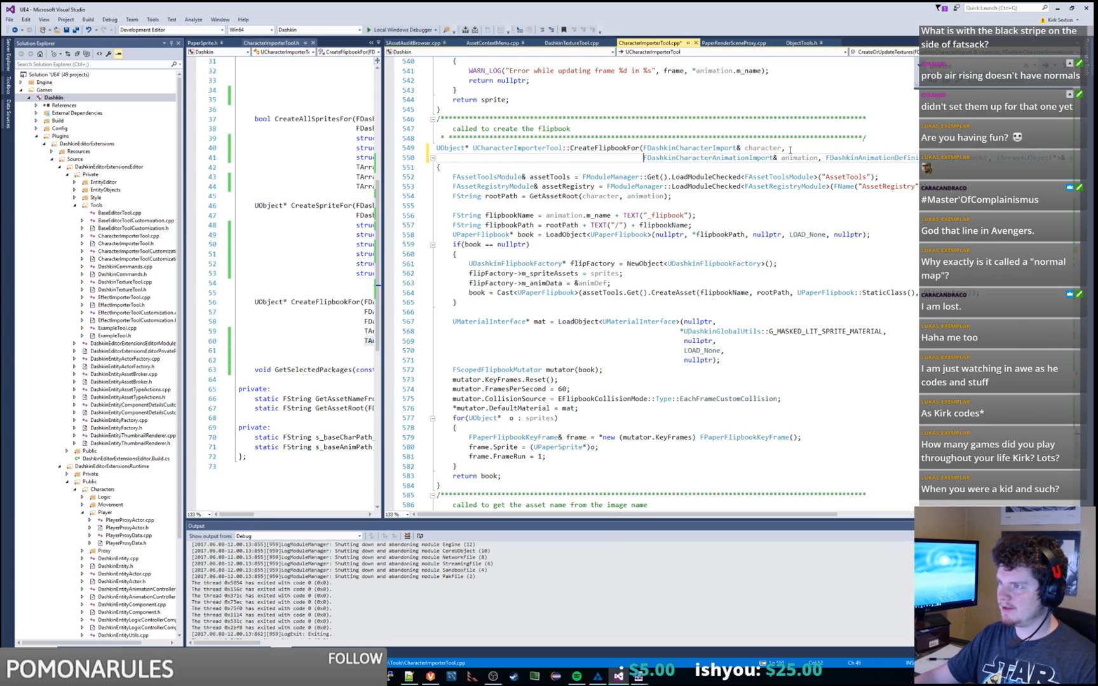
pyautogui.press('Return')
pyautogui.press('Tab')
pyautogui.press('Tab')
pyautogui.press('Tab')
pyautogui.press('Tab')
pyautogui.press('Tab')
pyautogui.press('Tab')
pyautogui.press('Tab')
pyautogui.press('Tab')
pyautogui.press('Tab')
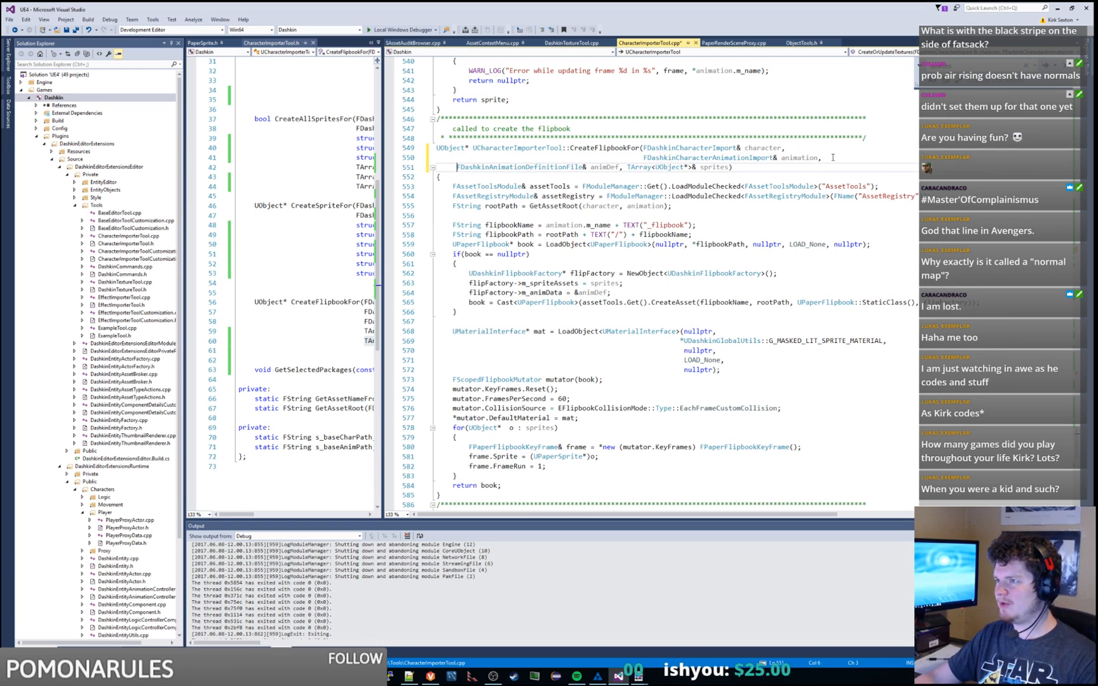
pyautogui.press('space')
pyautogui.press('space')
pyautogui.press('space')
pyautogui.press('space')
pyautogui.press('space')
pyautogui.press('space')
pyautogui.press('space')
pyautogui.press('space')
pyautogui.press('space')
pyautogui.press('space')
pyautogui.press('space')
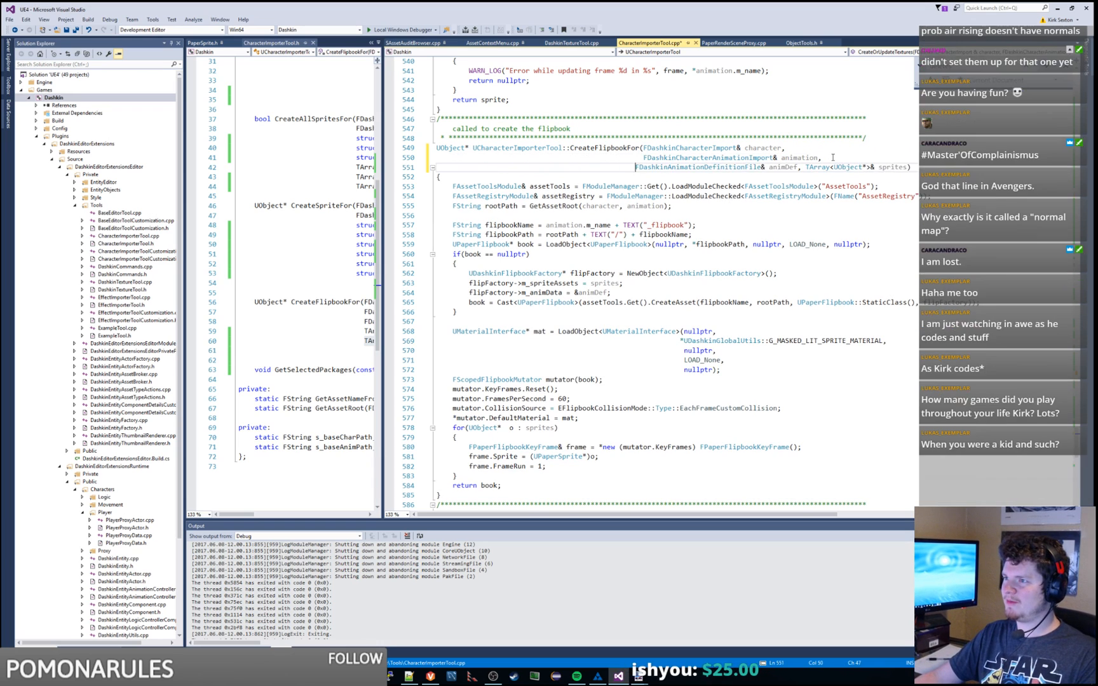
pyautogui.click(813, 167)
pyautogui.press('Return')
pyautogui.press('Tab')
pyautogui.press('Tab')
pyautogui.press('Tab')
pyautogui.press('Tab')
pyautogui.press('space')
pyautogui.press('space')
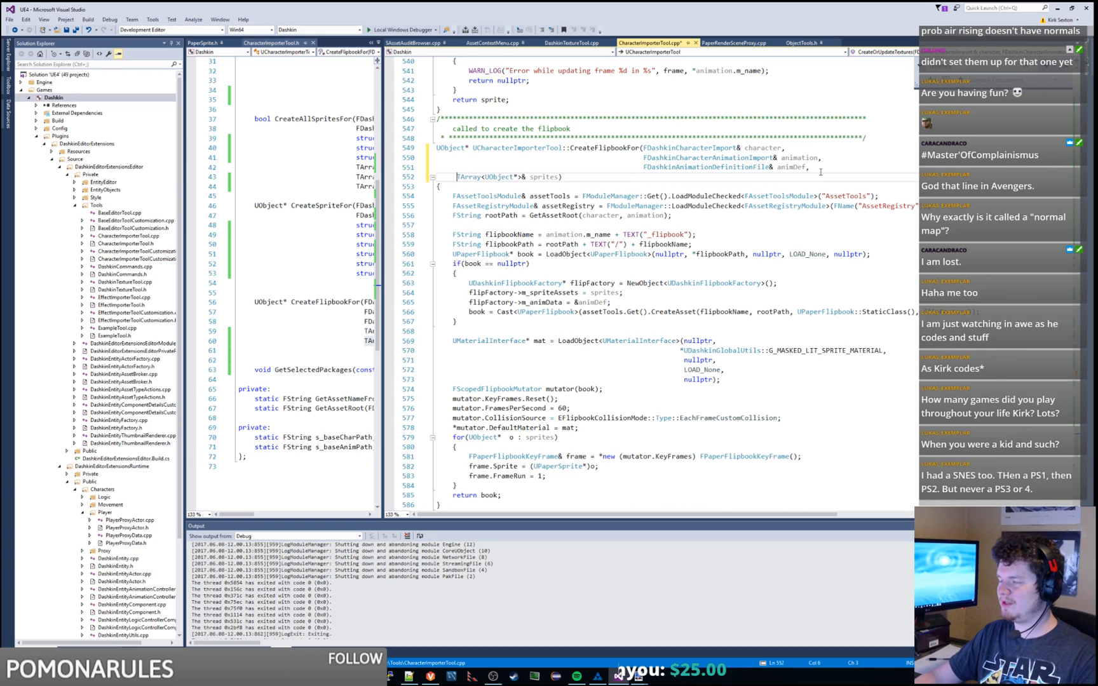
pyautogui.press('Tab')
pyautogui.press('Tab')
pyautogui.press('Tab')
pyautogui.press('Tab')
pyautogui.press('Tab')
pyautogui.press('space')
pyautogui.press('space')
pyautogui.press('space')
pyautogui.press('space')
pyautogui.press('space')
pyautogui.press('space')
pyautogui.press('space')
pyautogui.press('space')
pyautogui.press('space')
pyautogui.press('space')
pyautogui.press('space')
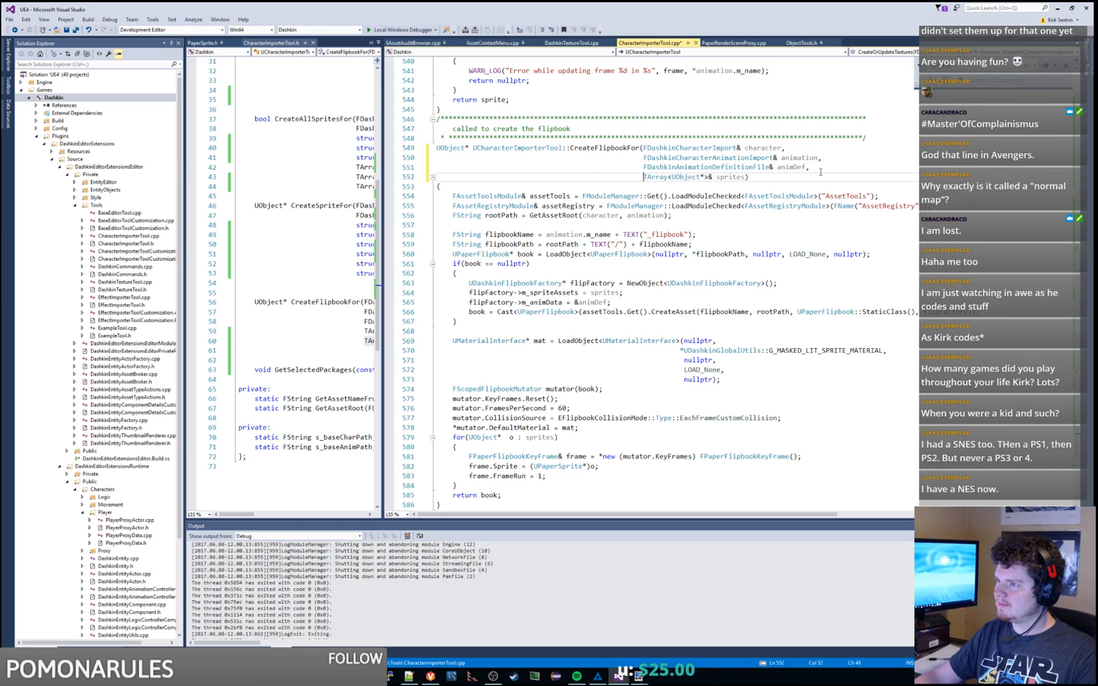
# Step: Temporarily paste assetsToDelete after sprites, save, then delete that parameter again
pyautogui.click(744, 177)
pyautogui.hotkey('ctrl', 'v')
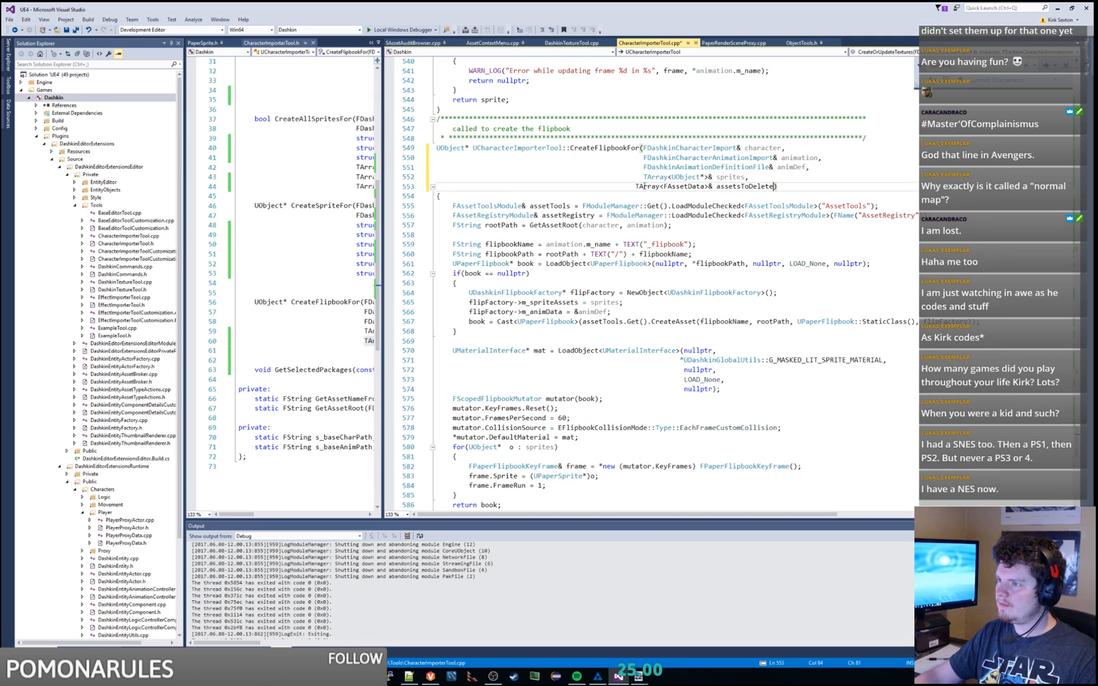
pyautogui.press('Home')
pyautogui.hotkey('ctrl', 's')
pyautogui.scroll(-8, 604, 260)
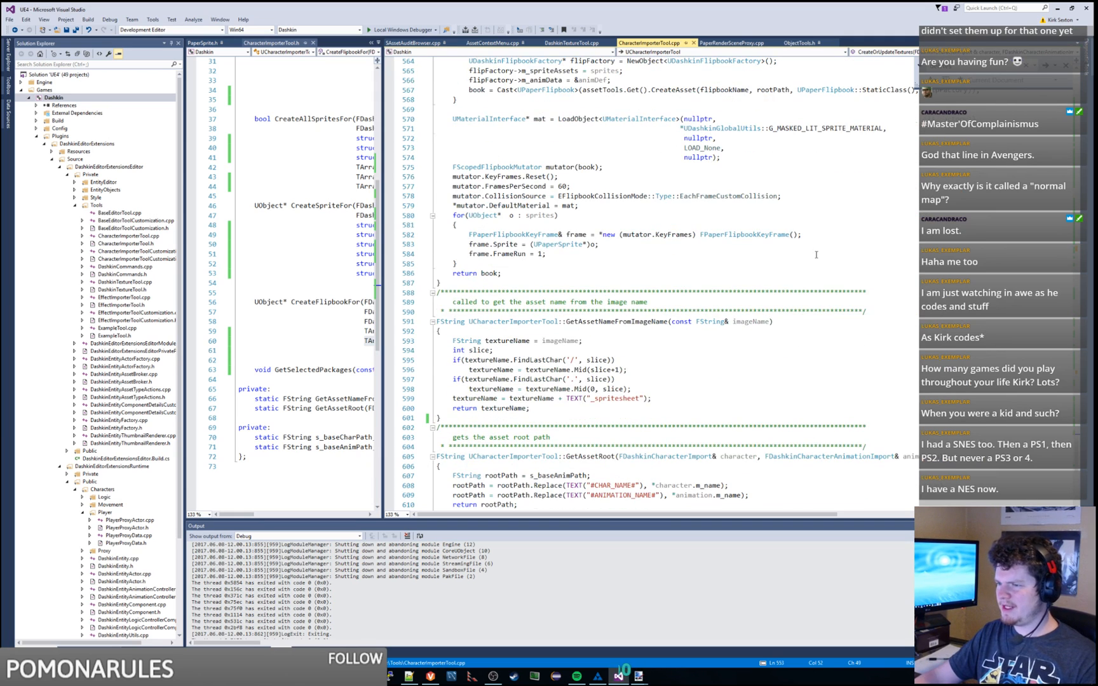
pyautogui.scroll(3, 655, 272)
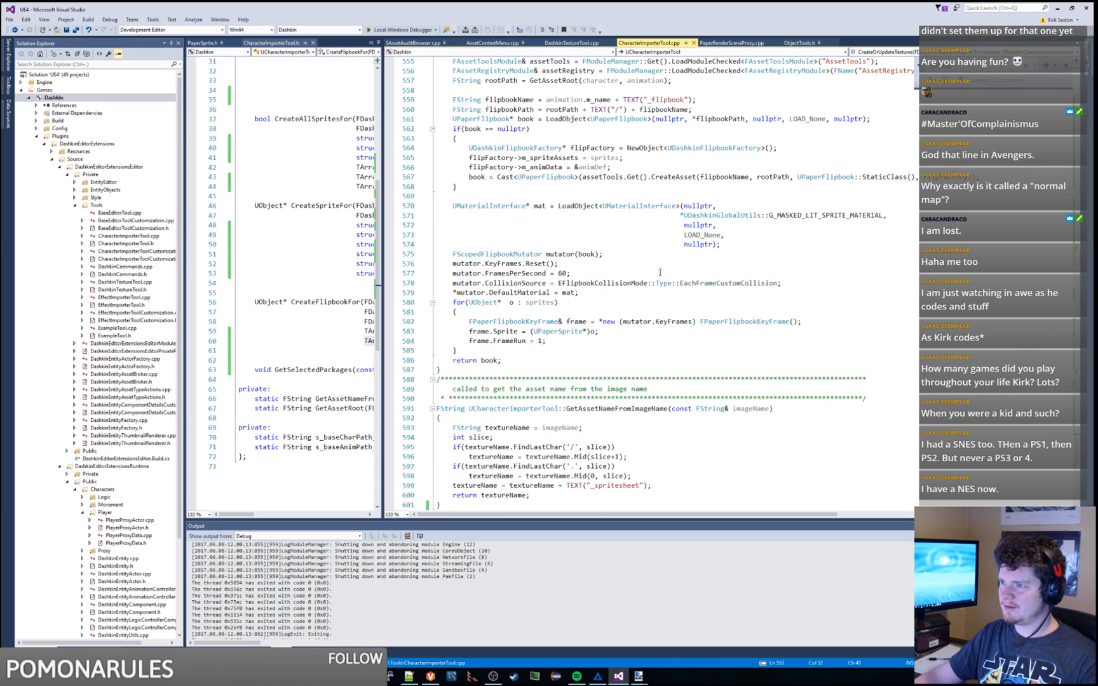
pyautogui.scroll(8, 631, 299)
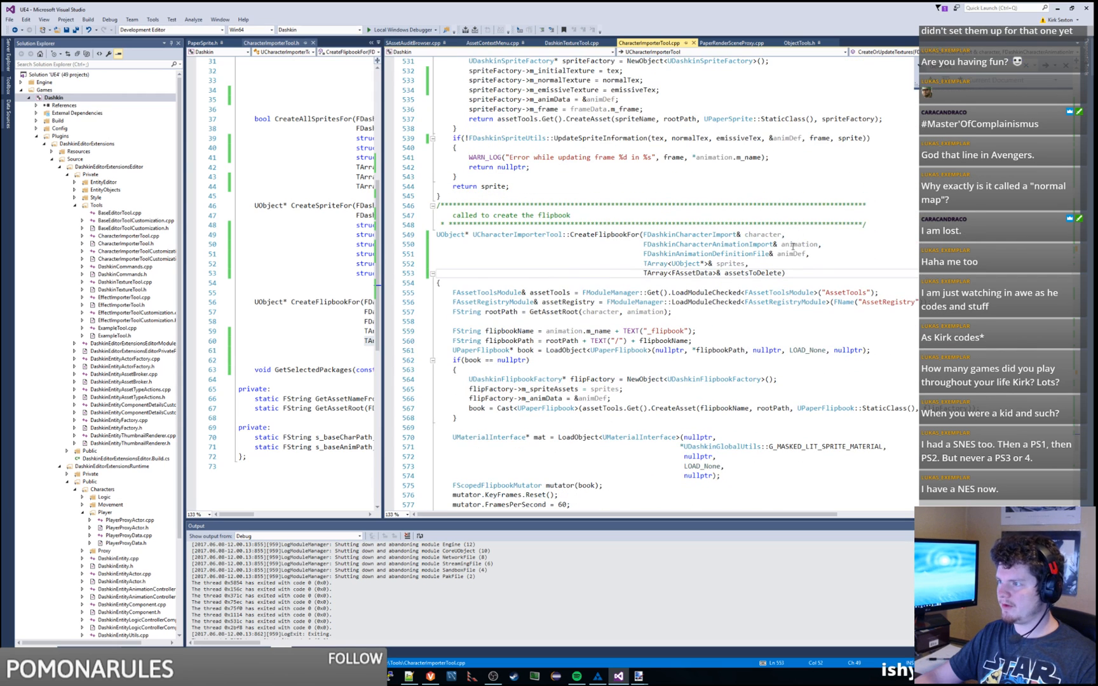
pyautogui.moveTo(786, 273); pyautogui.dragTo(746, 267)
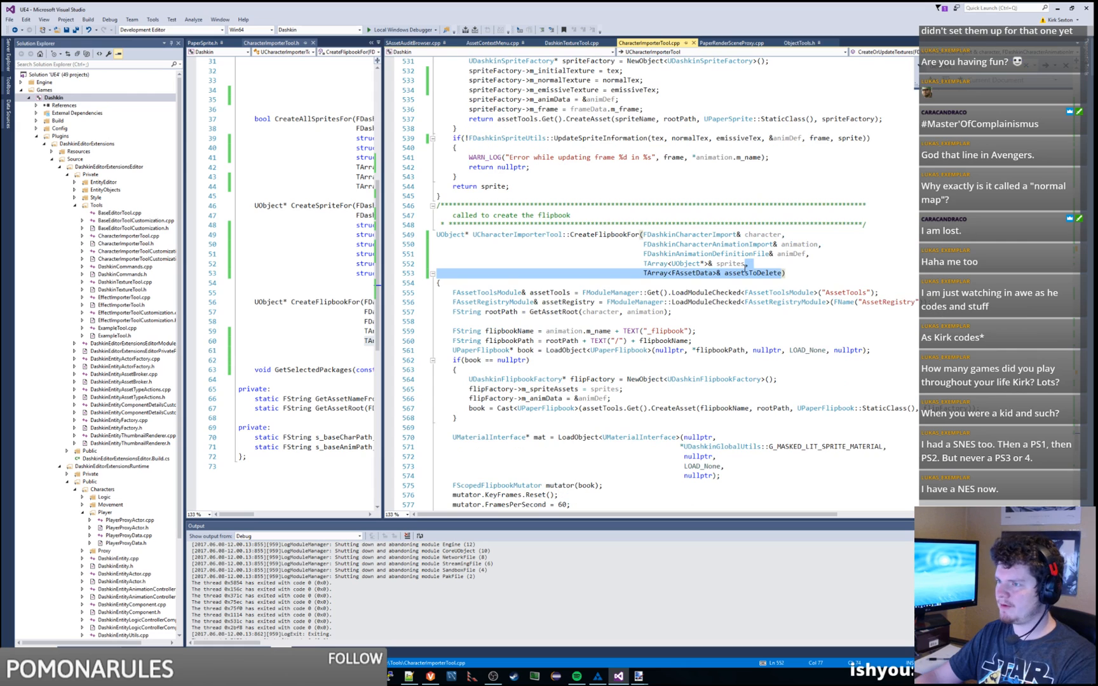
pyautogui.press('BackSpace')
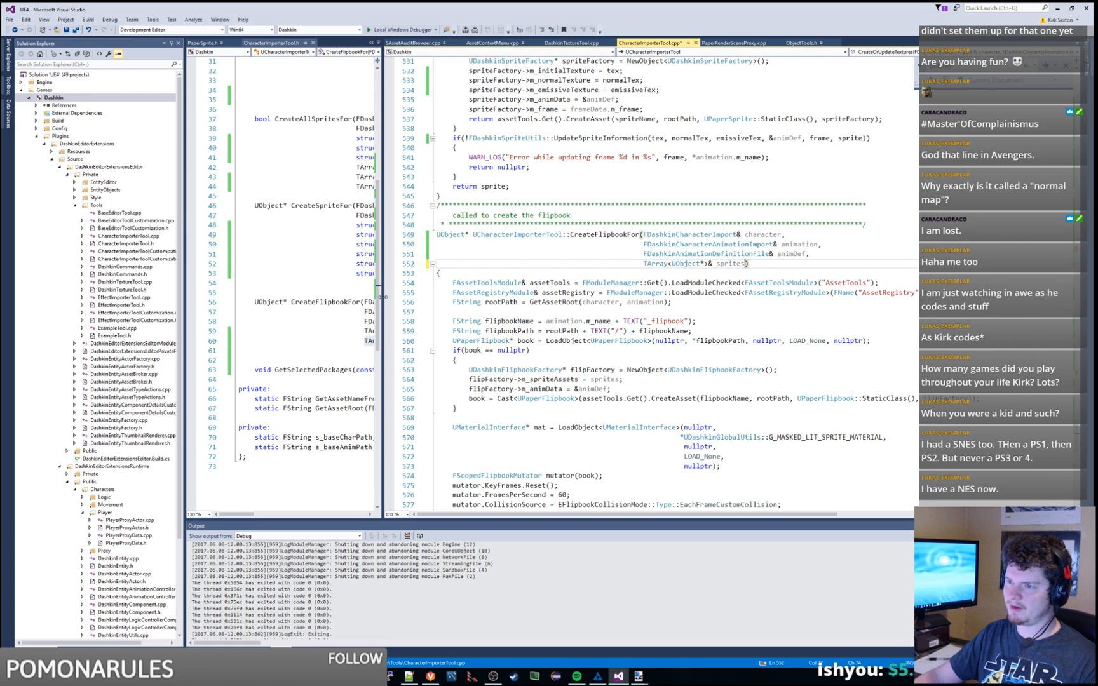
pyautogui.moveTo(386, 296); pyautogui.dragTo(631, 296)
# Step: Delete the assetsToDelete parameter from the CreateFlipbookFor declaration in the header
pyautogui.click(490, 341)
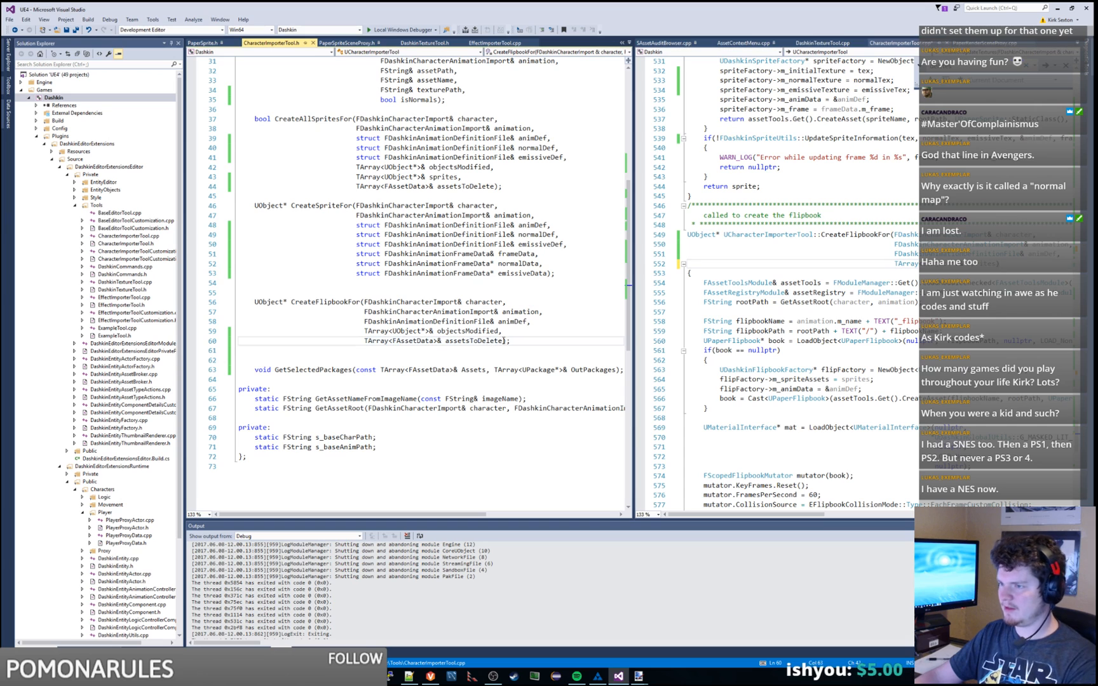
pyautogui.moveTo(502, 342); pyautogui.dragTo(500, 331)
pyautogui.press('BackSpace')
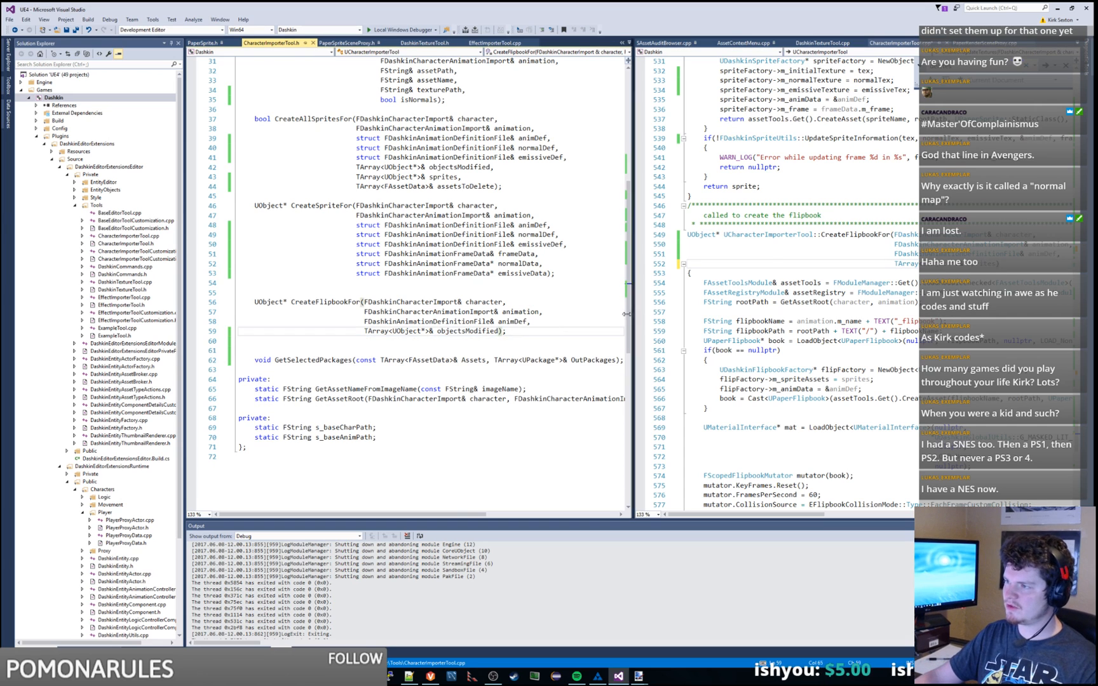
pyautogui.moveTo(626, 313); pyautogui.dragTo(405, 314)
# Step: Remove the assetsToDelete argument from the CreateFlipbookFor call at line 120 and save
pyautogui.scroll(20, 785, 283)
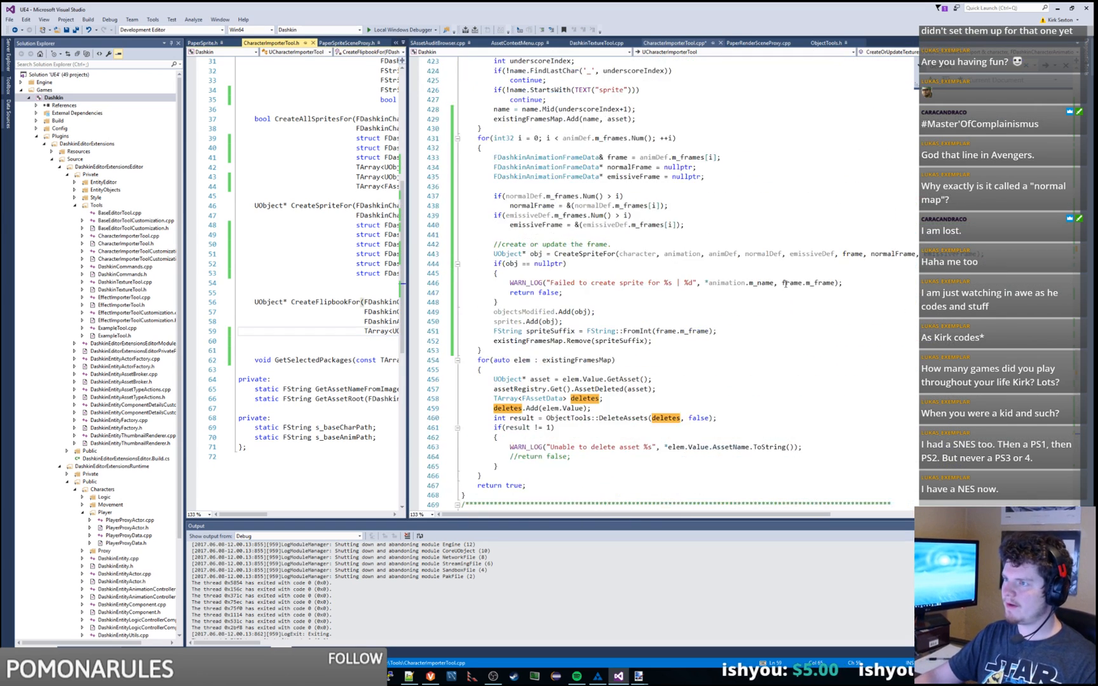
pyautogui.scroll(20, 786, 283)
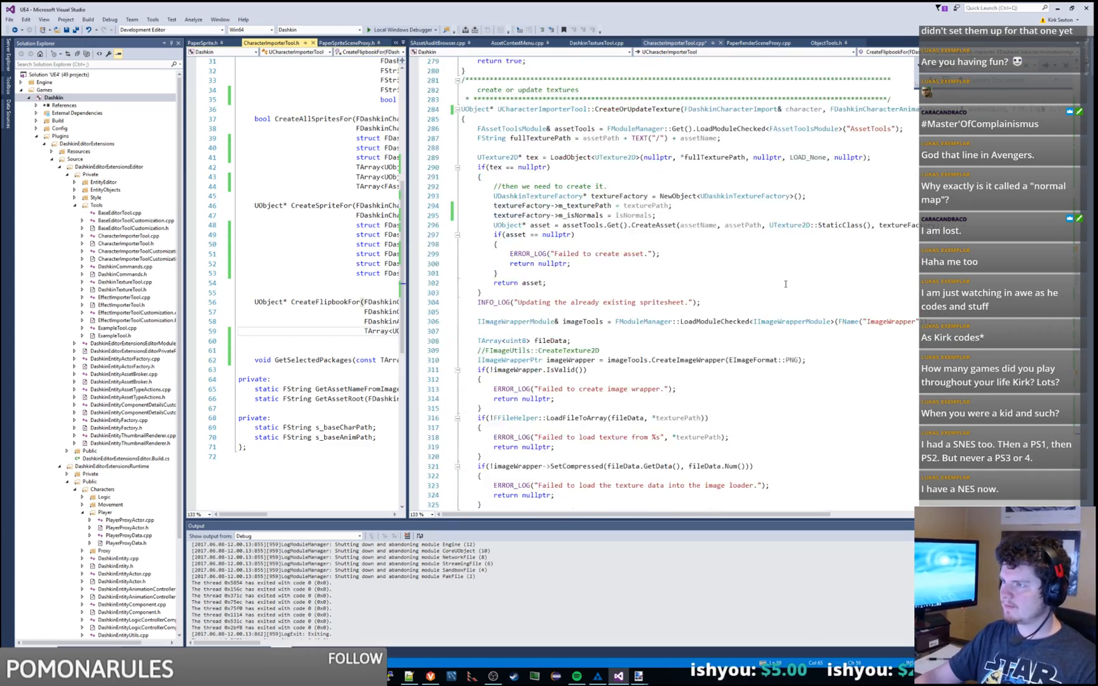
pyautogui.scroll(17, 785, 283)
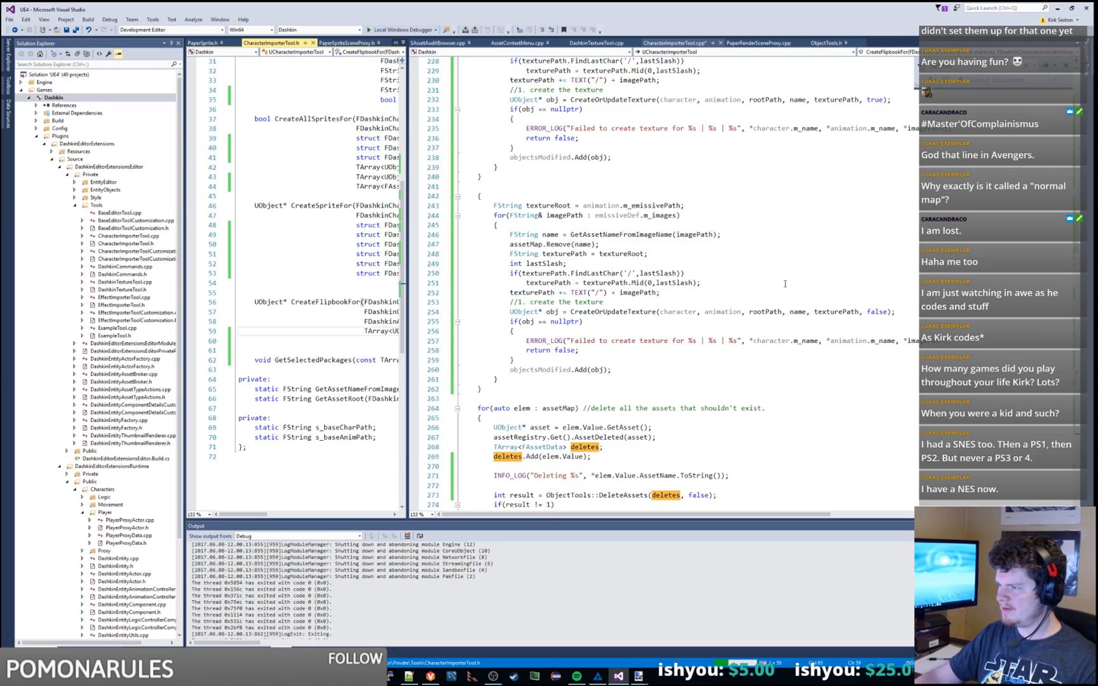
pyautogui.scroll(20, 788, 280)
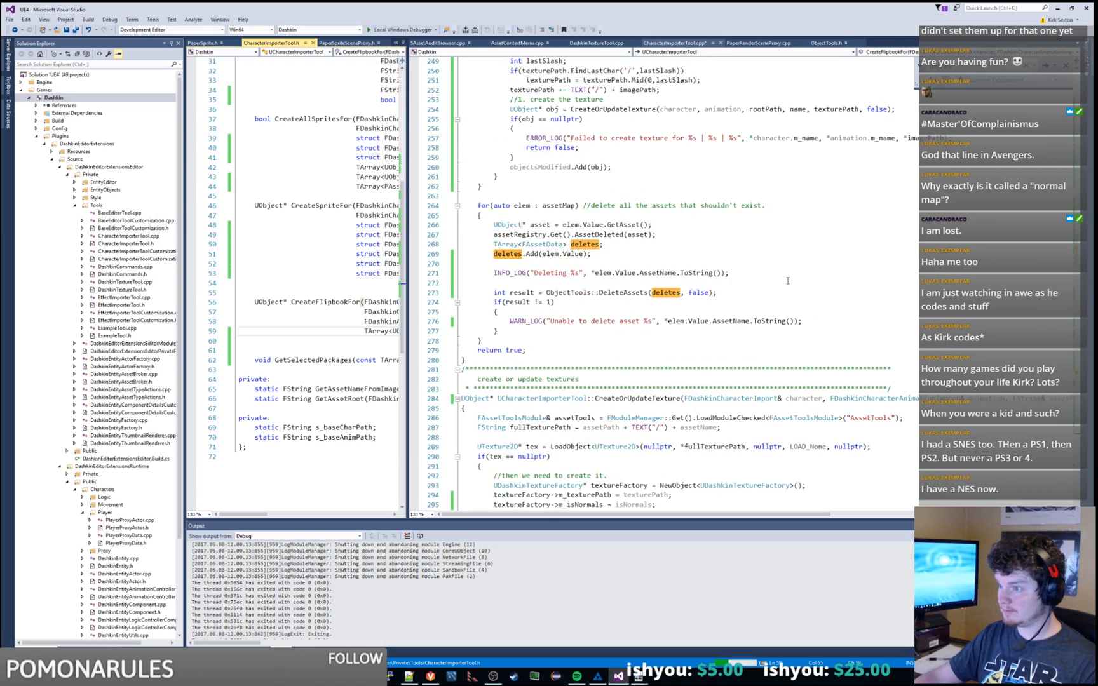
pyautogui.scroll(16, 788, 280)
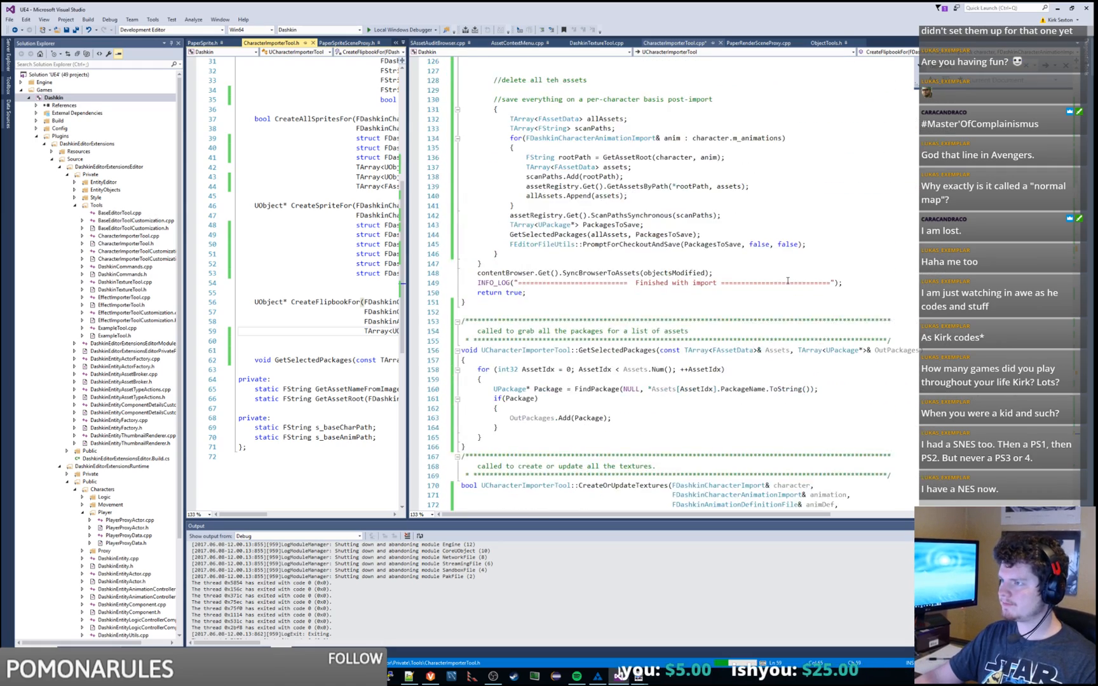
pyautogui.doubleClick(772, 265)
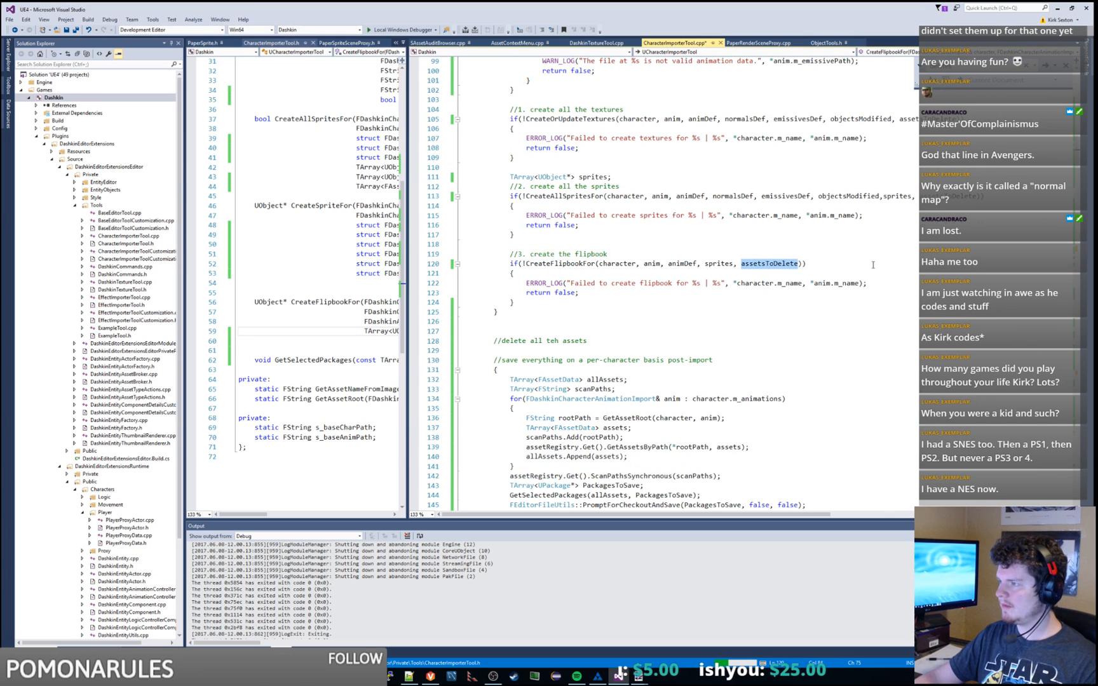
pyautogui.scroll(1, 872, 265)
pyautogui.press('BackSpace')
pyautogui.press('BackSpace')
pyautogui.press('BackSpace')
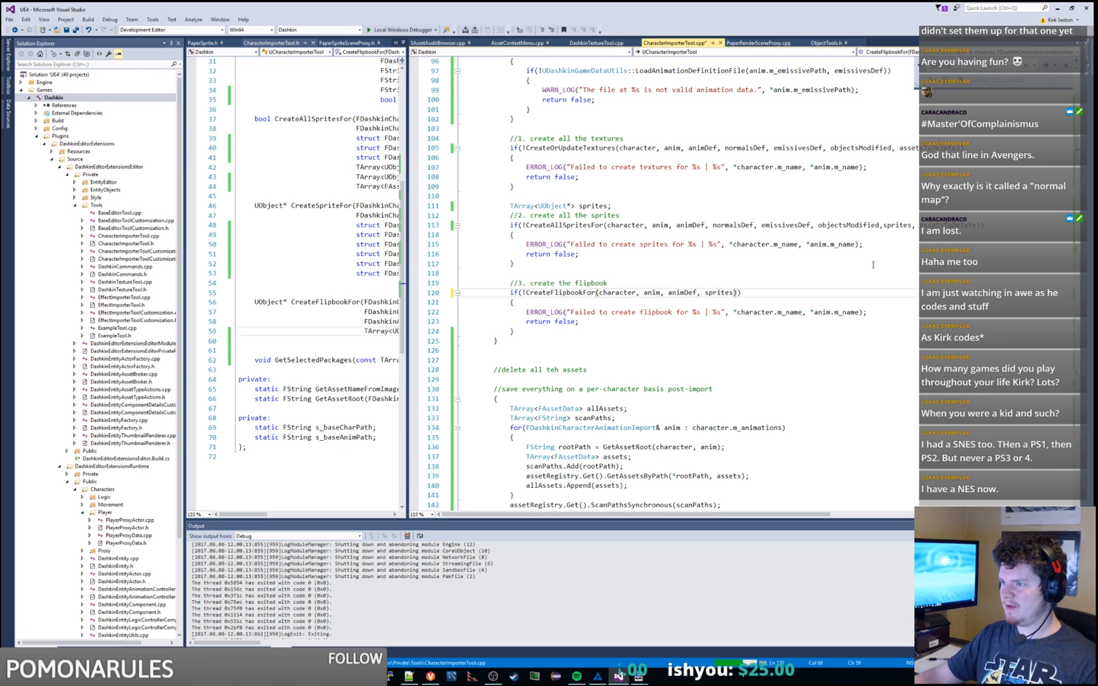
pyautogui.hotkey('ctrl', 's')
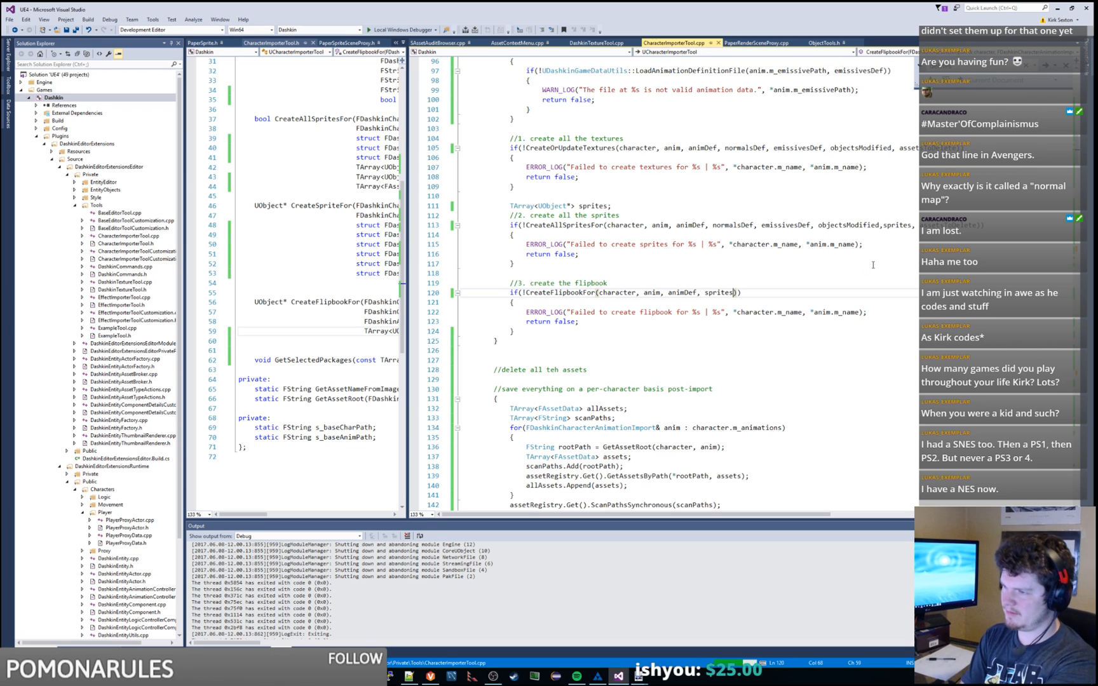
pyautogui.scroll(-3, 872, 265)
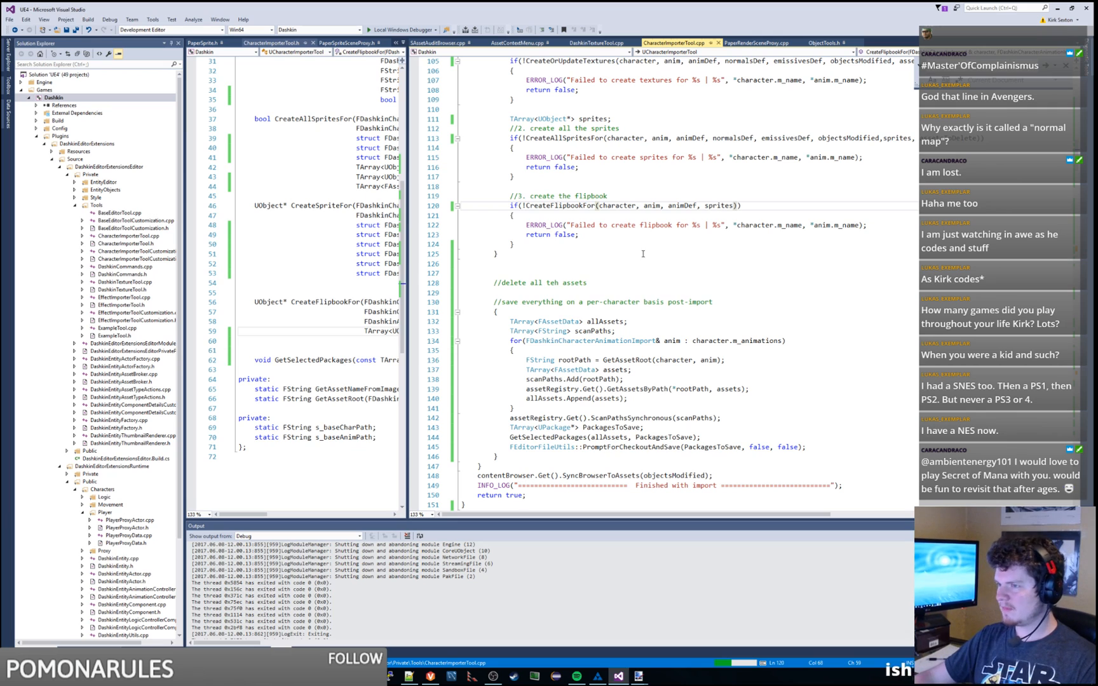
# Step: Correct 'teh' to 'the' in the comment and bring over the browser showing Earthsiege 2 box art
pyautogui.doubleClick(553, 283)
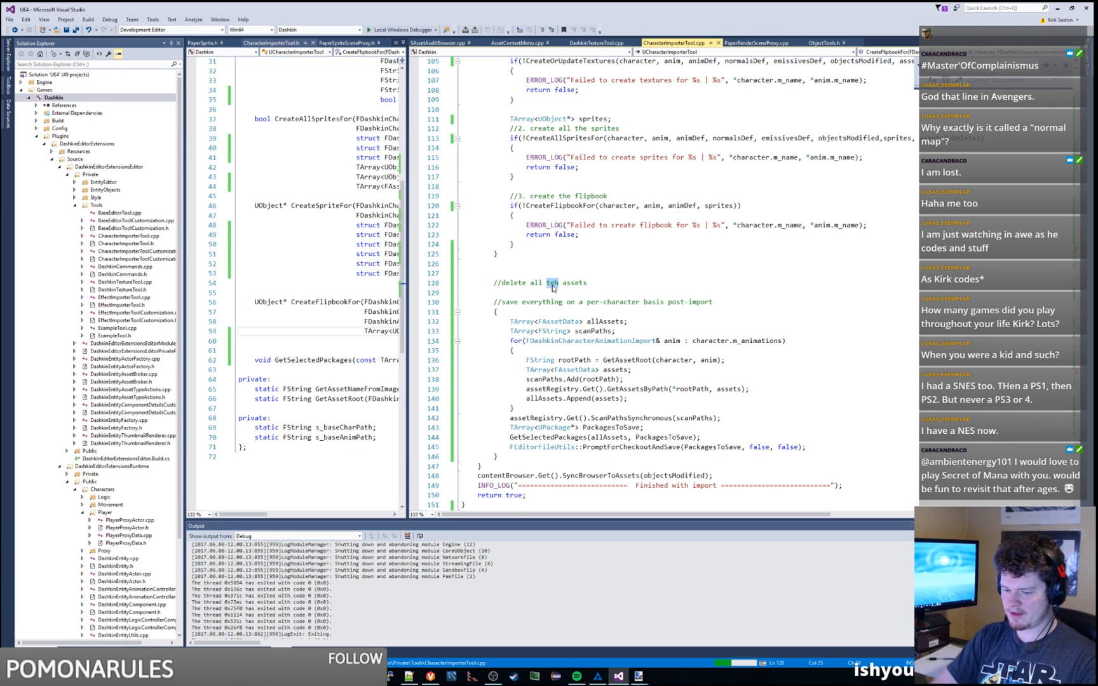
pyautogui.write('the')
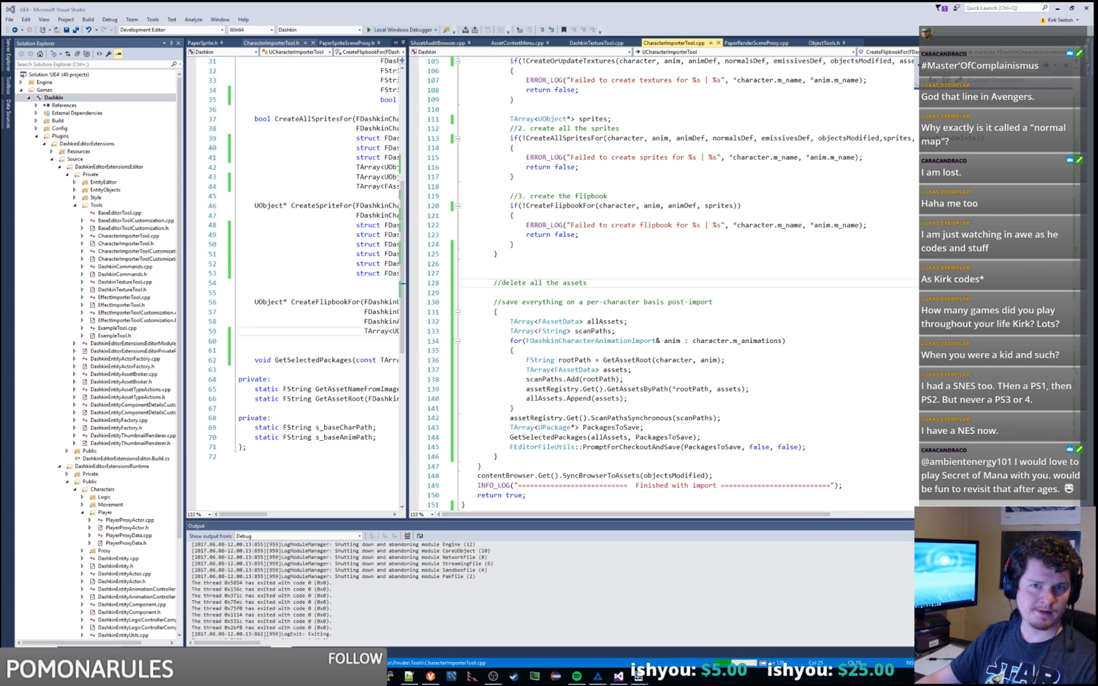
pyautogui.moveTo(0, 143); pyautogui.dragTo(612, 6)
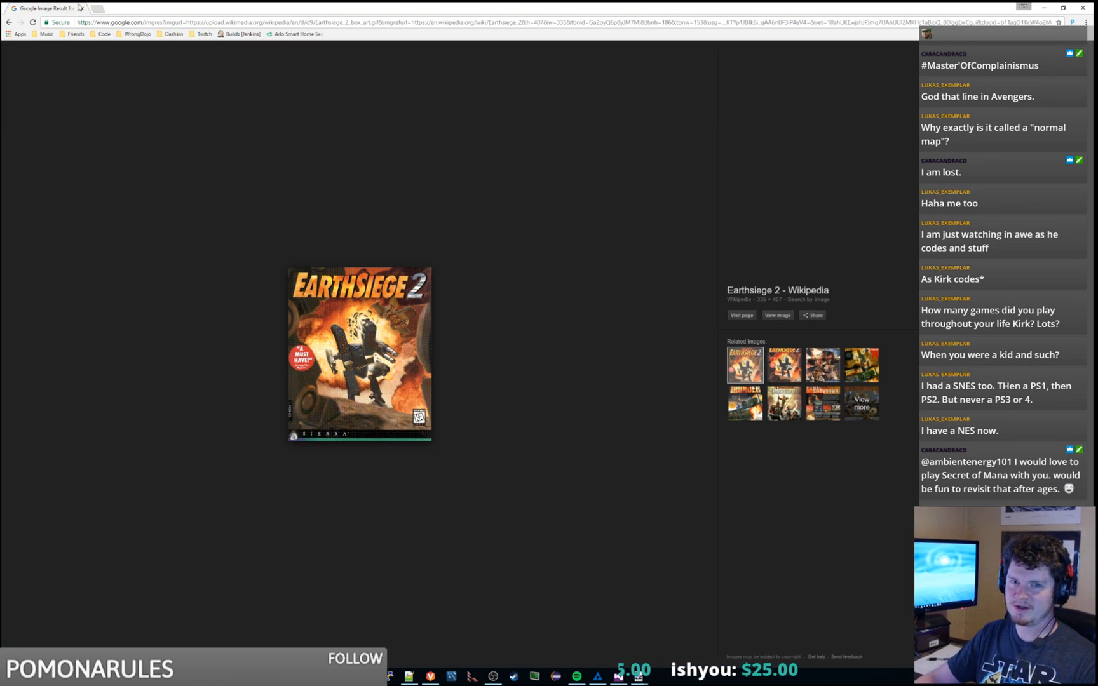
# Step: Alt+Tab back to Visual Studio at the '//delete all the assets' comment in ImportCharacters
pyautogui.hotkey('alt', 'Tab')
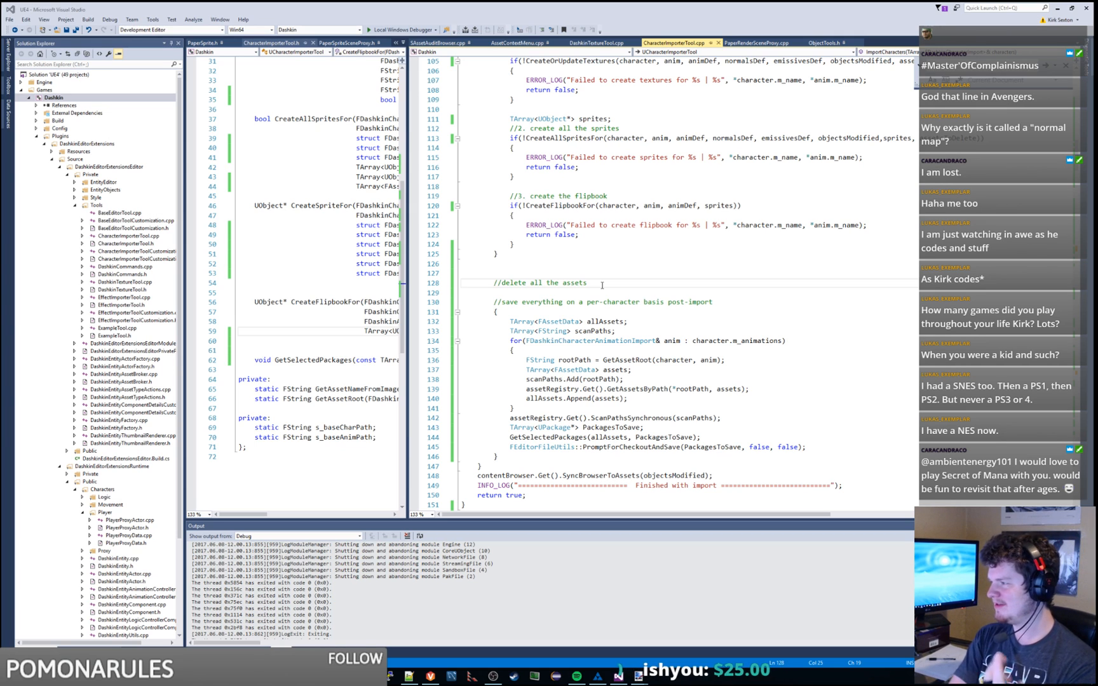
# Step: Review the old deletion code in the loop, highlighting AssetDeleted, assetRegistry and deletes
pyautogui.press('Return')
pyautogui.press('Return')
pyautogui.press('Return')
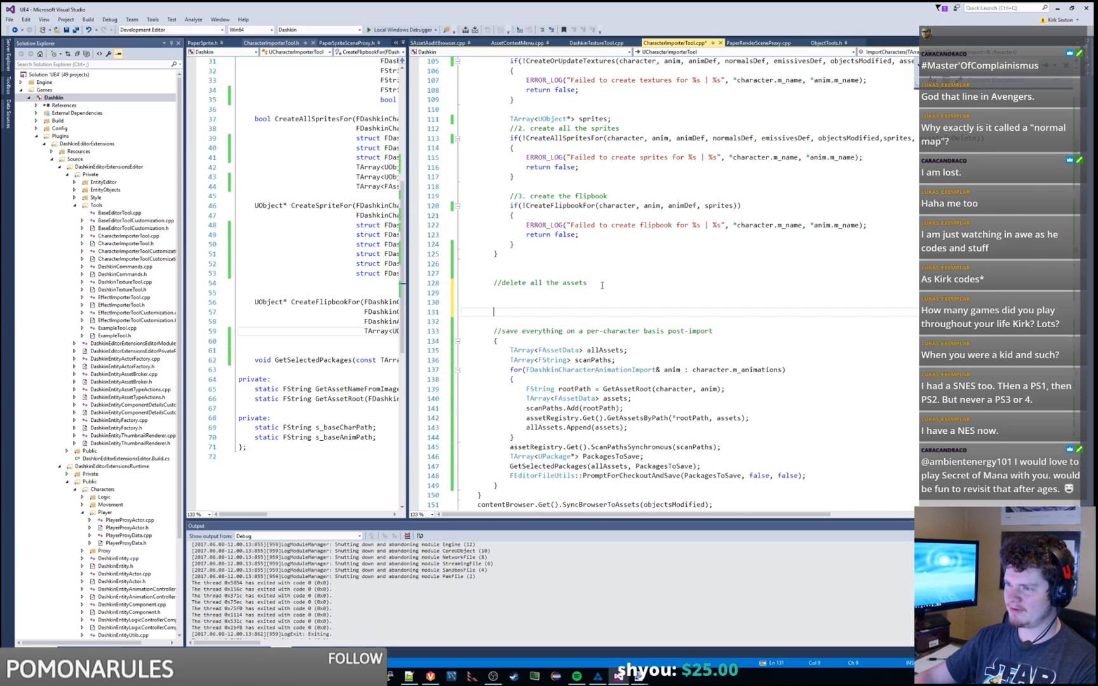
pyautogui.scroll(-4, 612, 282)
pyautogui.scroll(4, 612, 282)
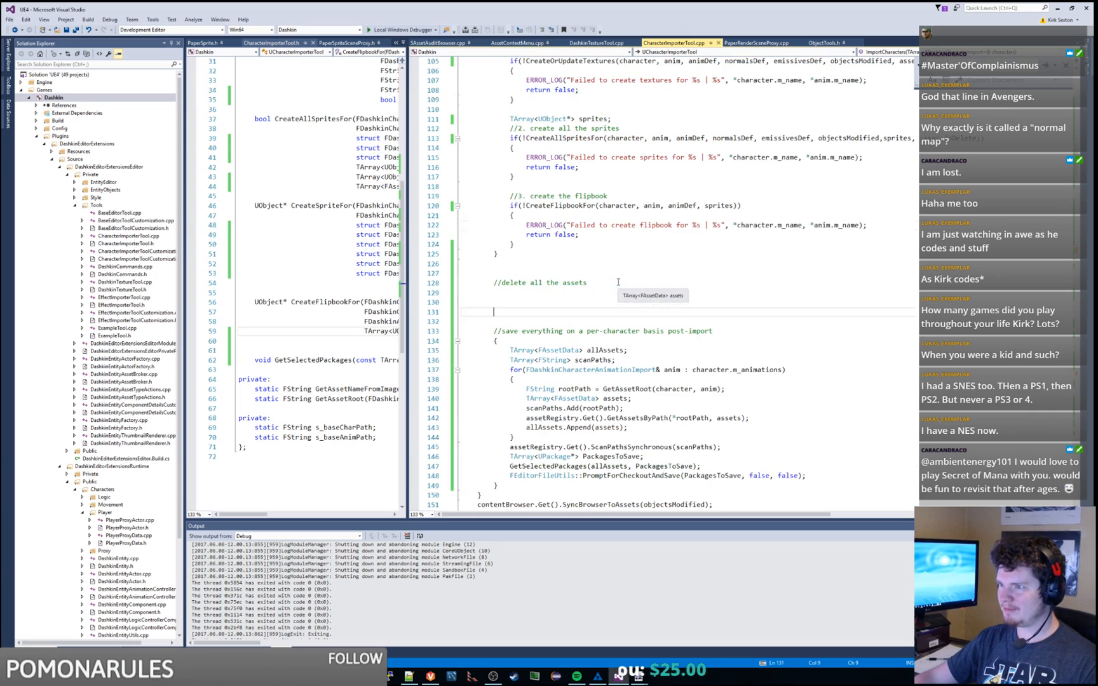
pyautogui.click(606, 284)
pyautogui.scroll(-20, 606, 283)
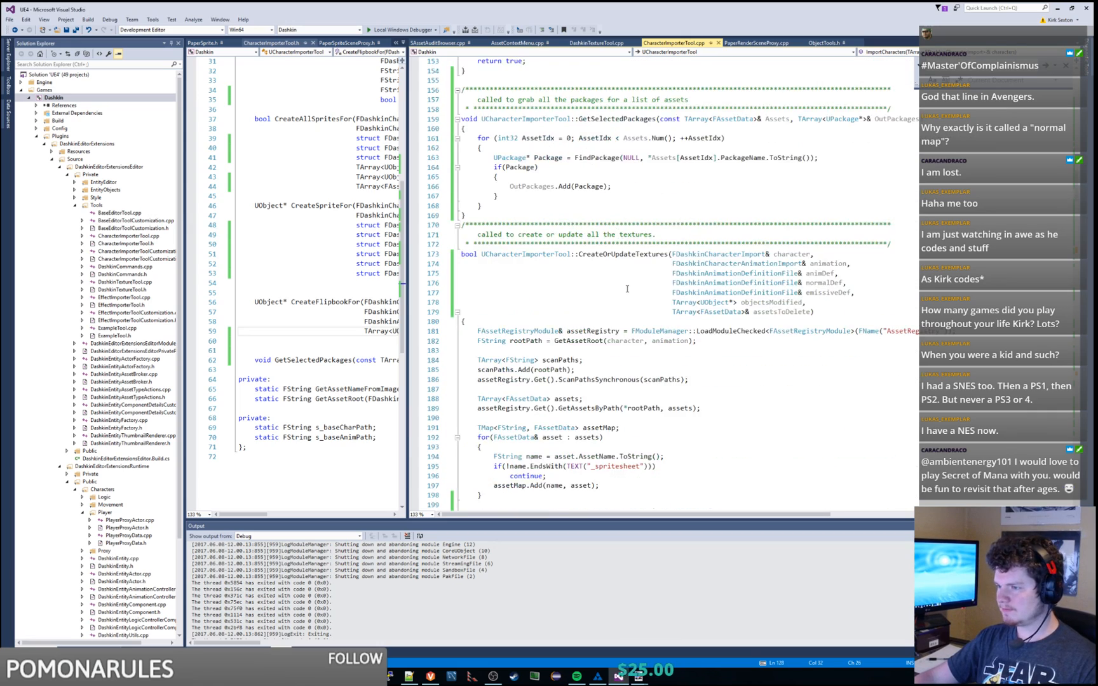
pyautogui.scroll(-13, 628, 289)
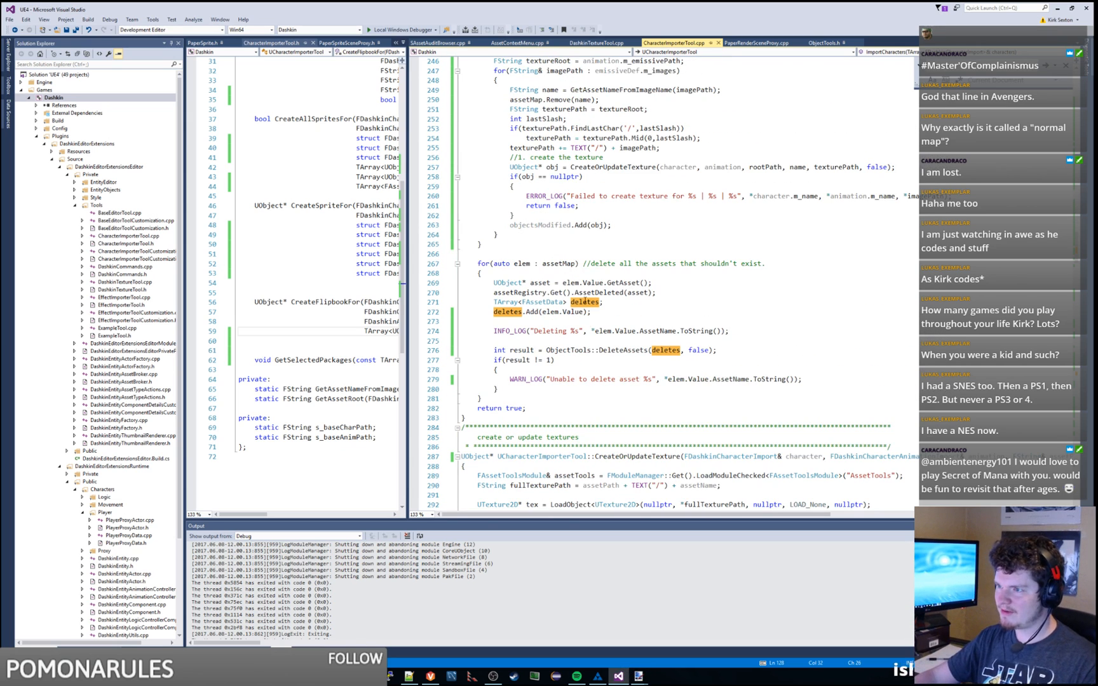
pyautogui.doubleClick(592, 292)
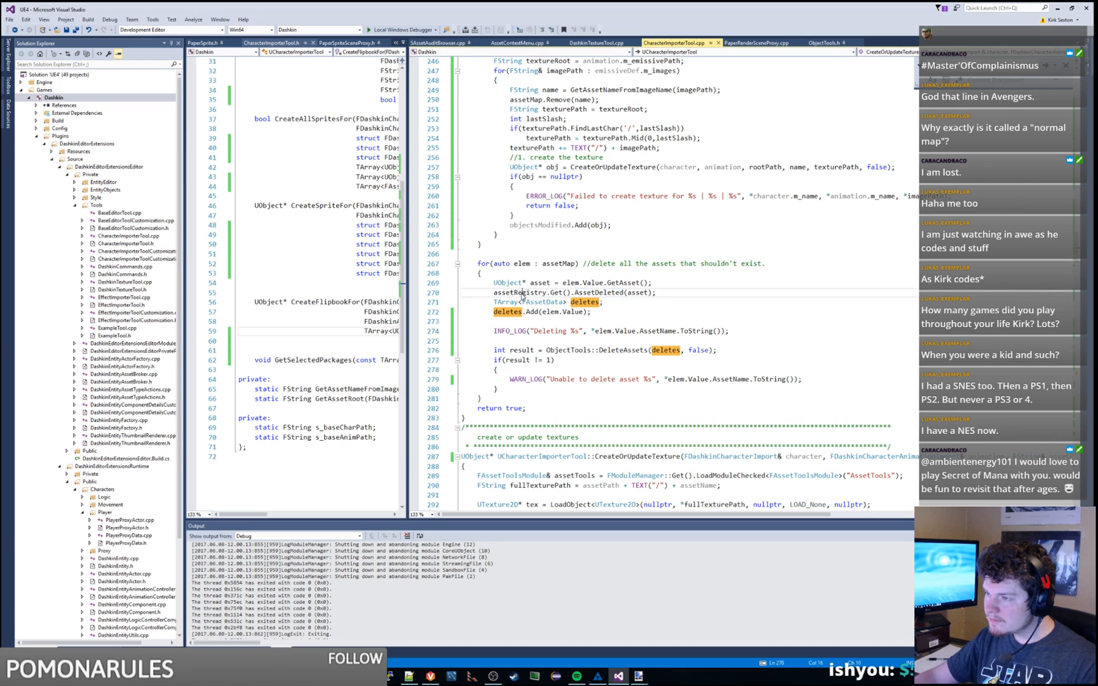
pyautogui.doubleClick(522, 295)
pyautogui.doubleClick(595, 294)
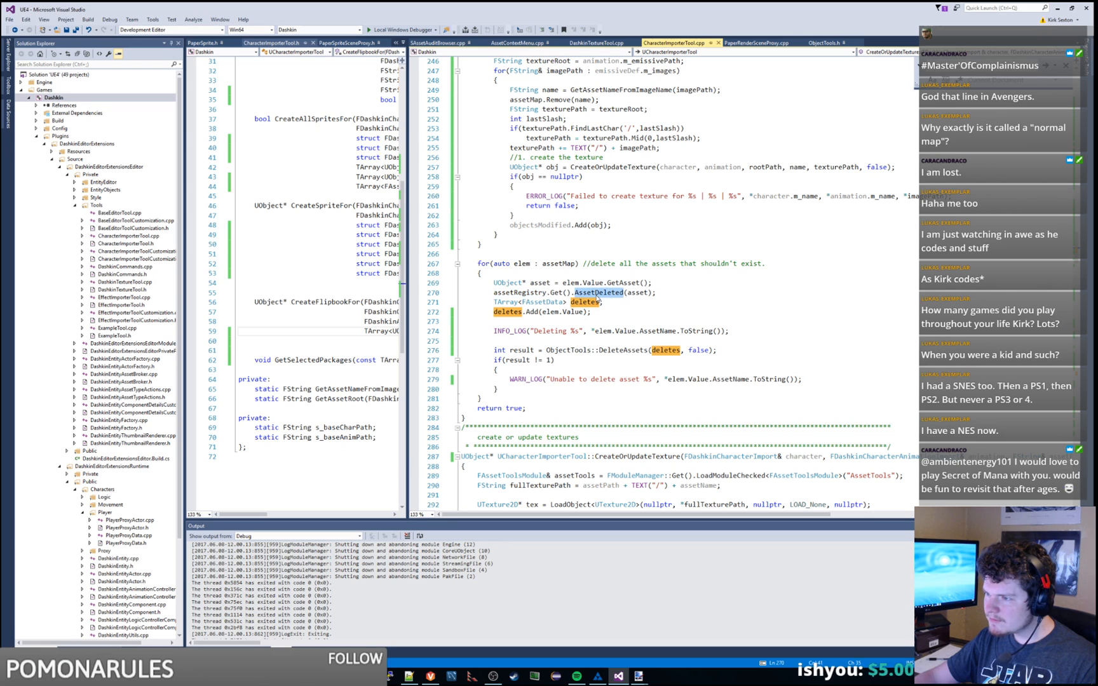
pyautogui.doubleClick(575, 348)
pyautogui.doubleClick(623, 350)
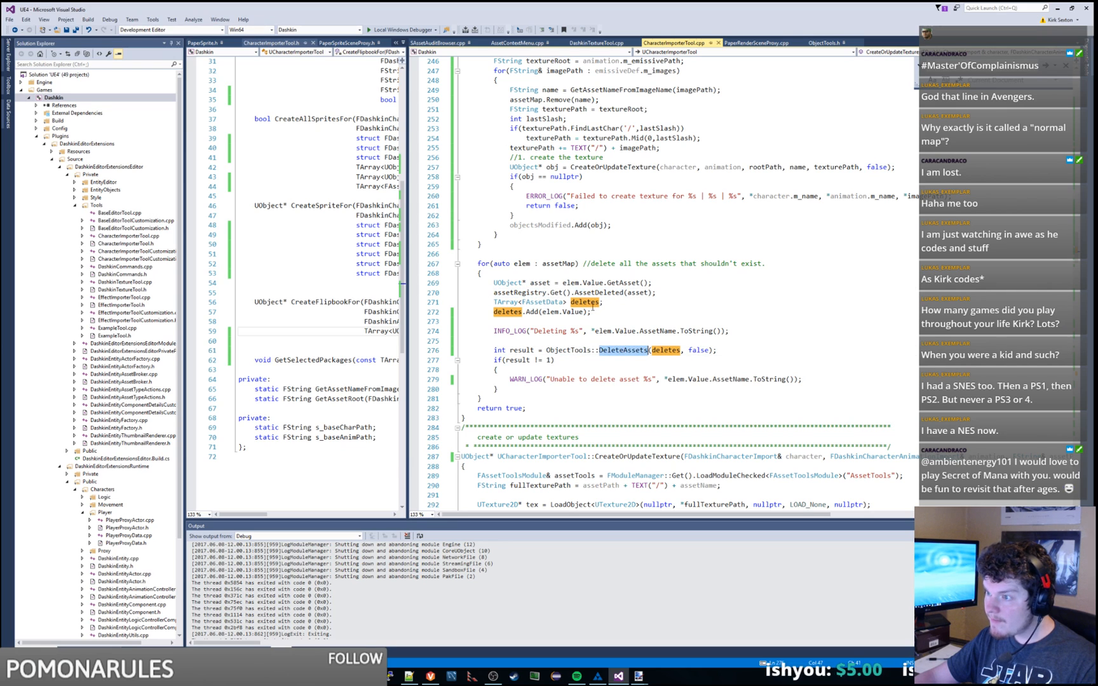
pyautogui.doubleClick(585, 302)
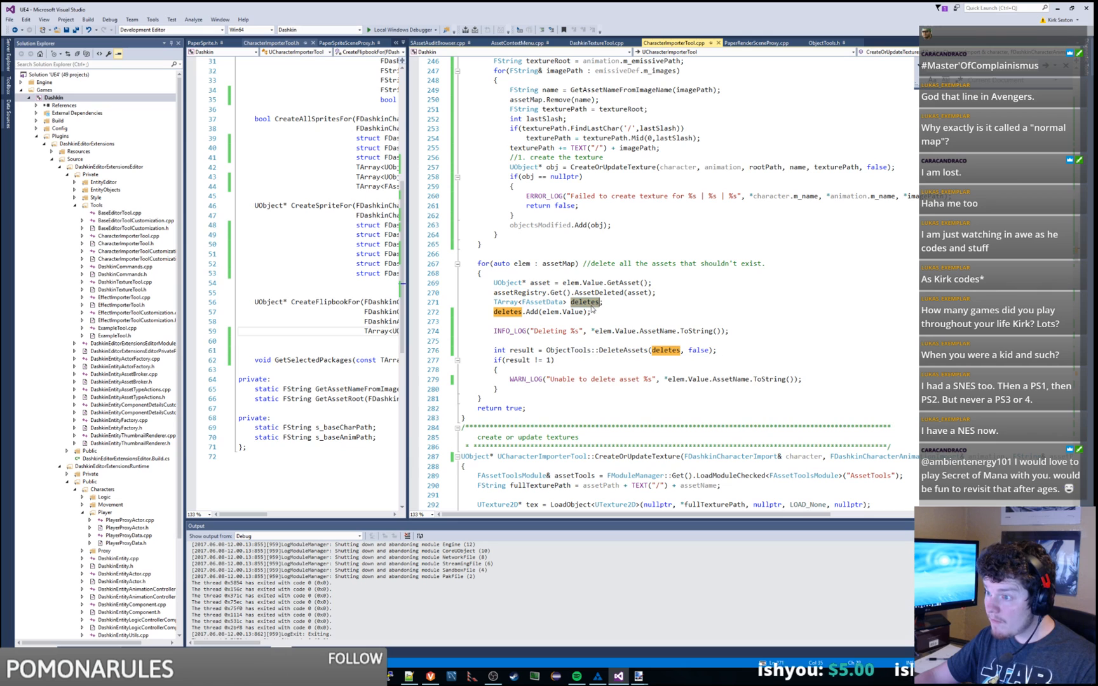
pyautogui.doubleClick(536, 292)
pyautogui.doubleClick(592, 294)
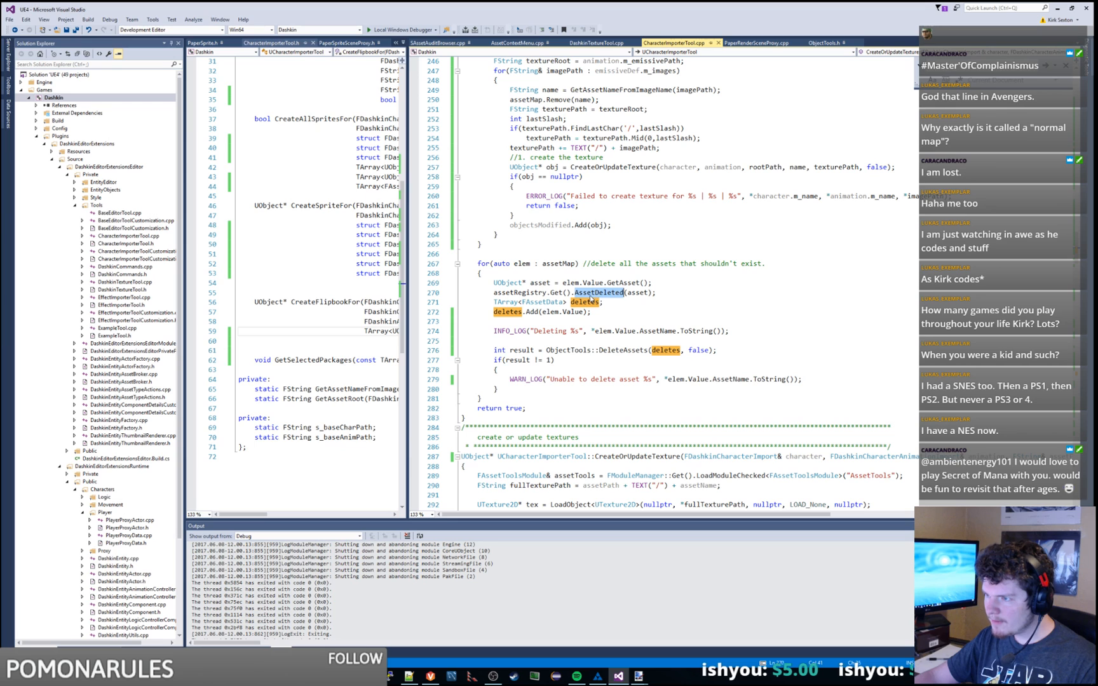
pyautogui.doubleClick(519, 292)
pyautogui.click(567, 293)
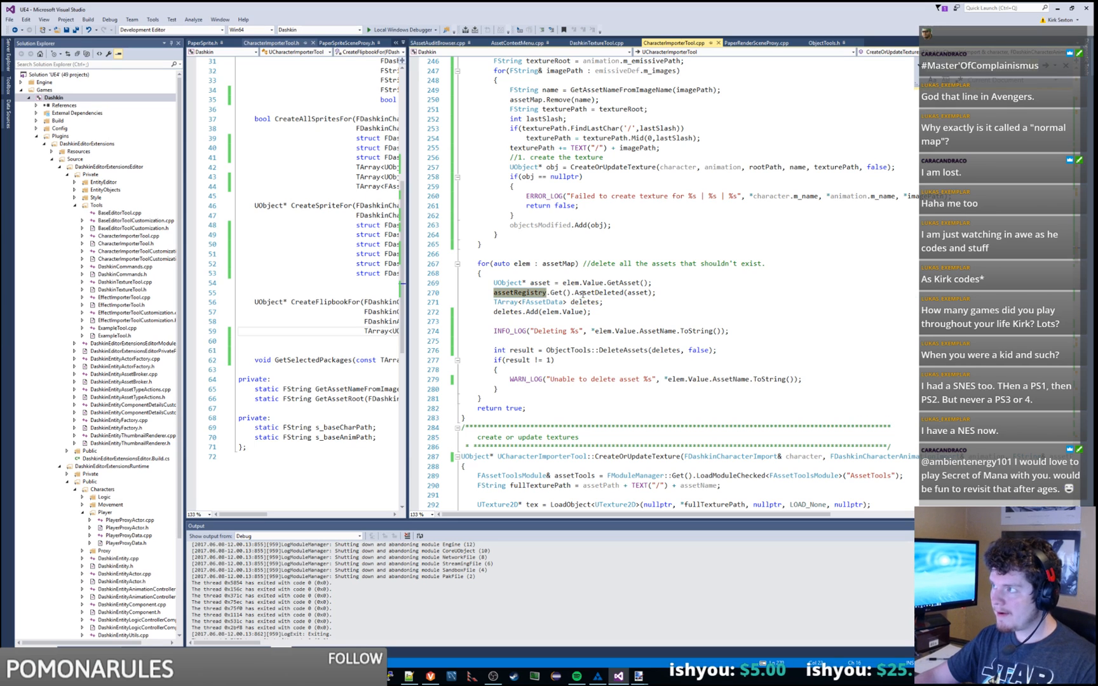
pyautogui.doubleClick(584, 293)
# Step: Open a new indented line at the top of the assetMap loop and check the assetMap and elem variables
pyautogui.click(676, 284)
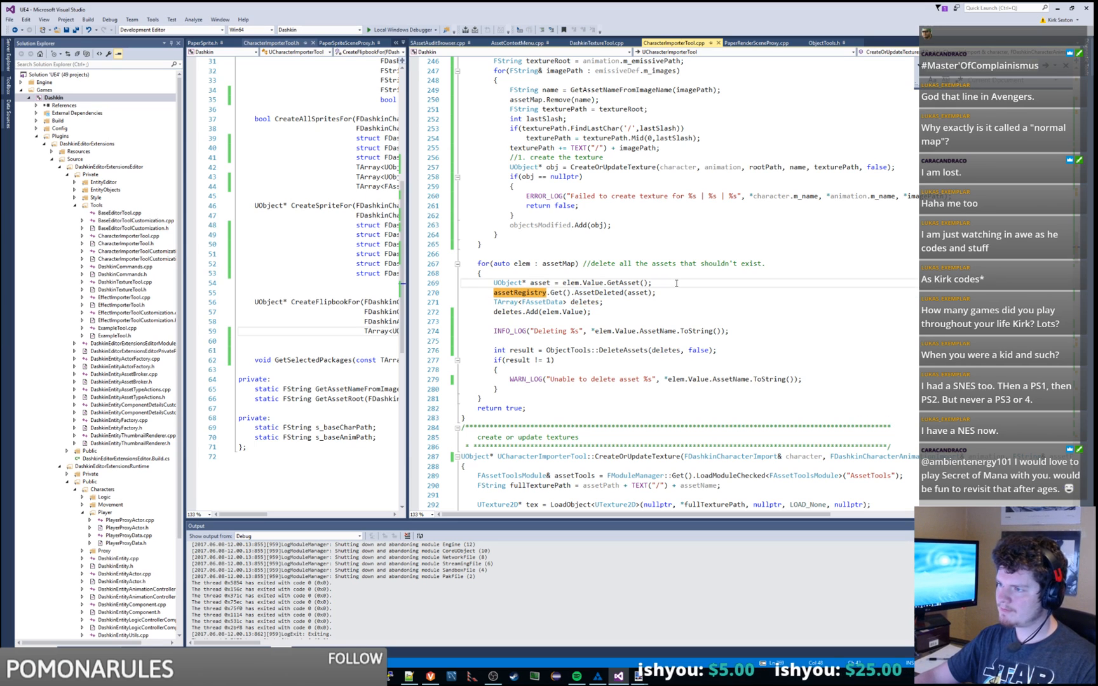
pyautogui.press('Return')
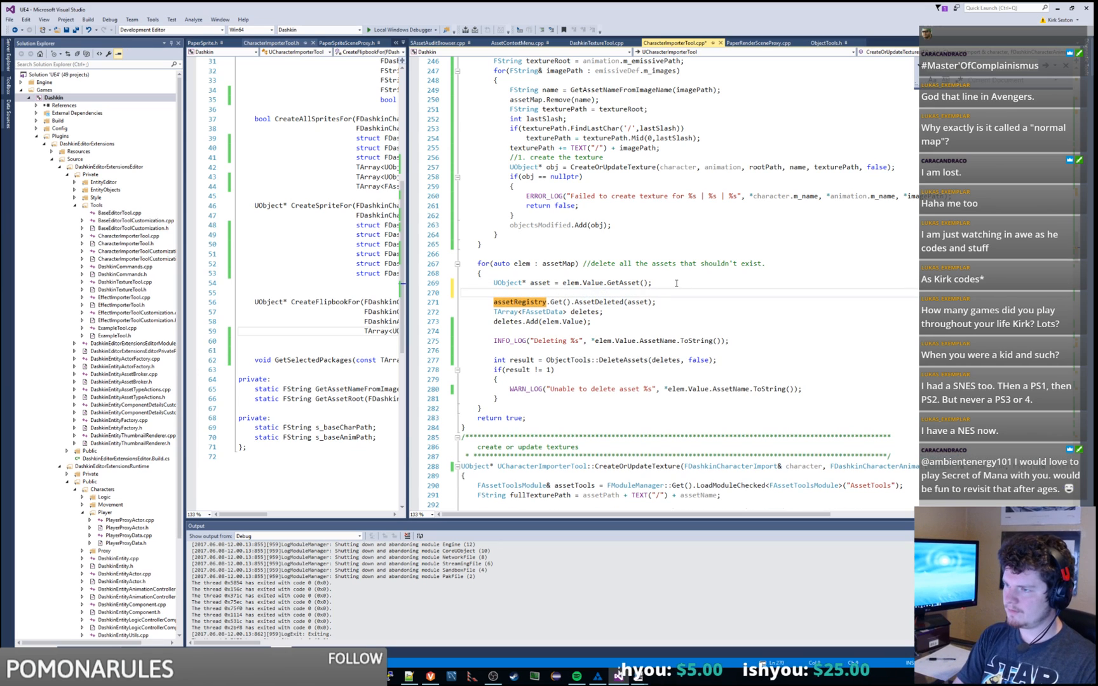
pyautogui.press('BackSpace')
pyautogui.press('Up')
pyautogui.press('Return')
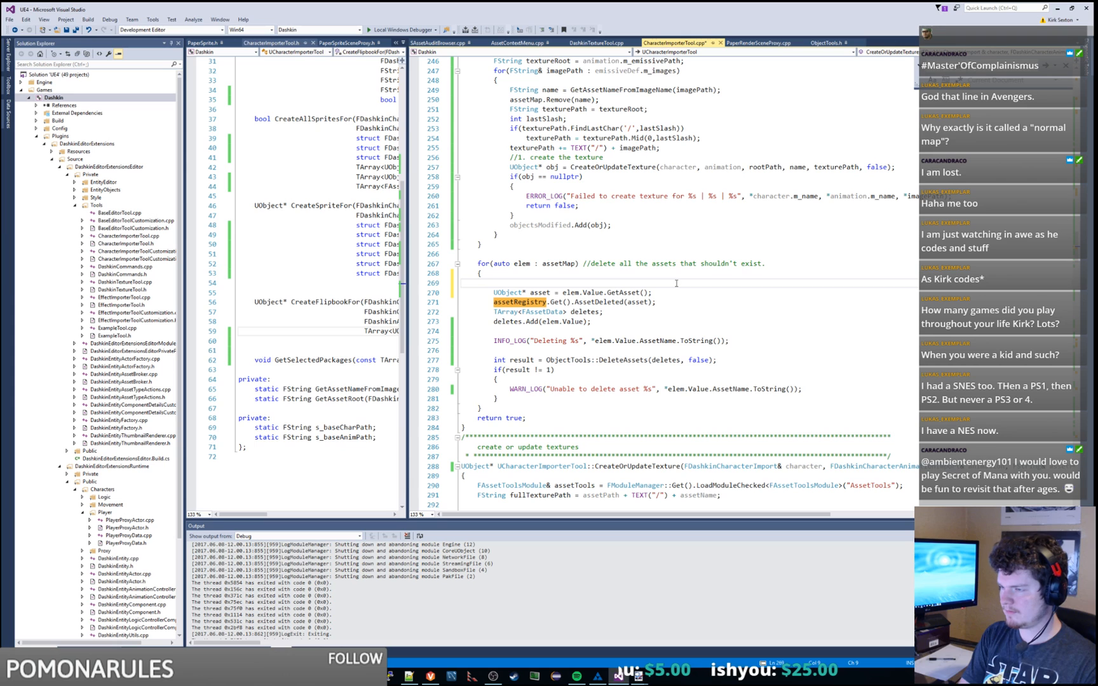
pyautogui.scroll(1, 669, 281)
pyautogui.scroll(20, 669, 281)
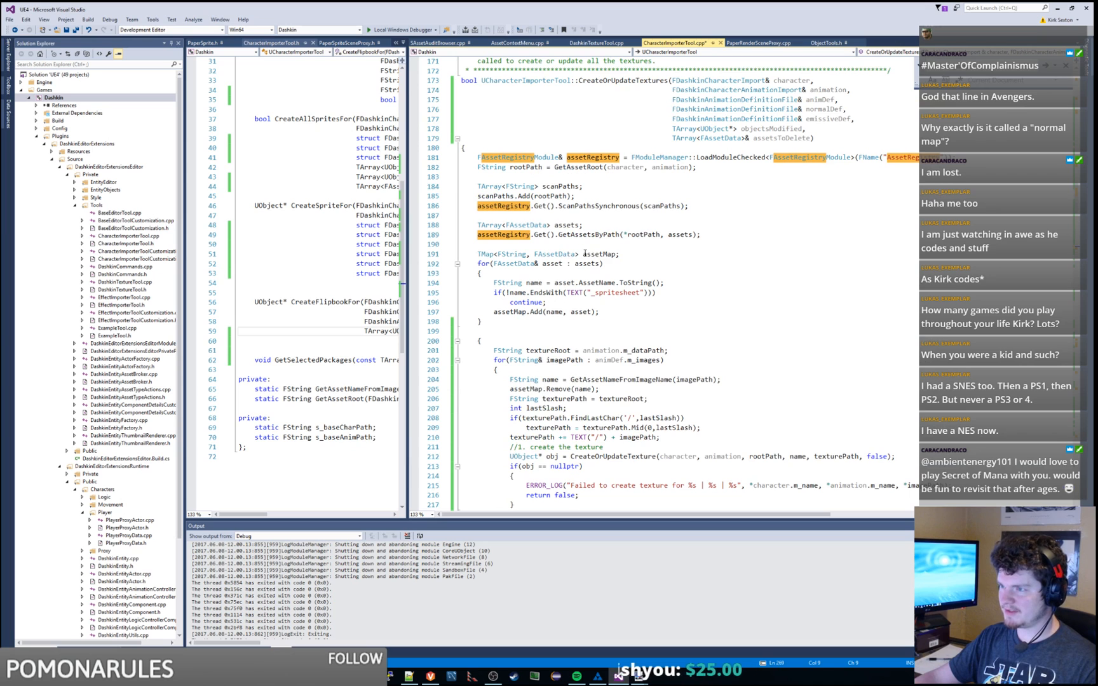
pyautogui.doubleClick(605, 256)
pyautogui.scroll(-17, 661, 286)
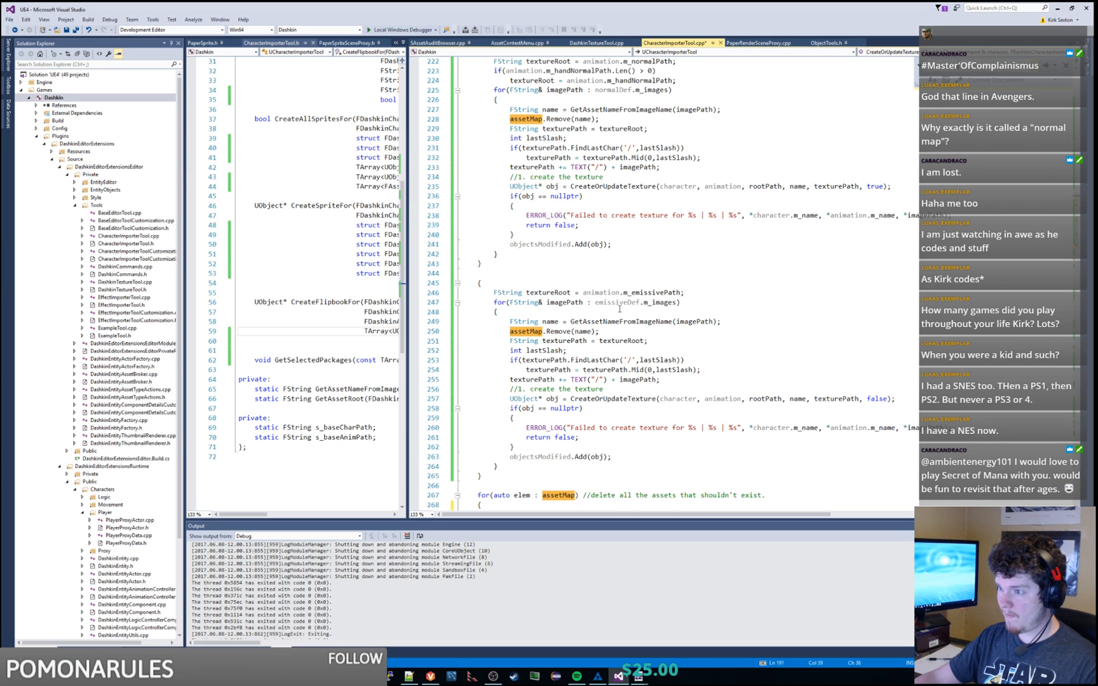
pyautogui.scroll(-8, 659, 310)
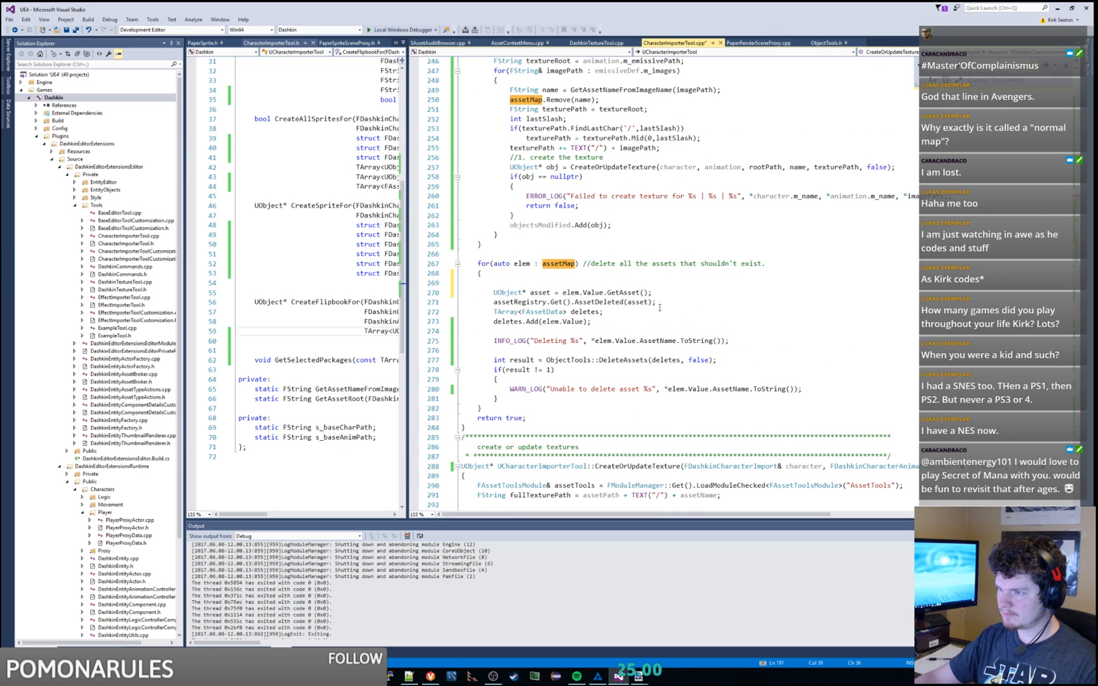
pyautogui.doubleClick(527, 264)
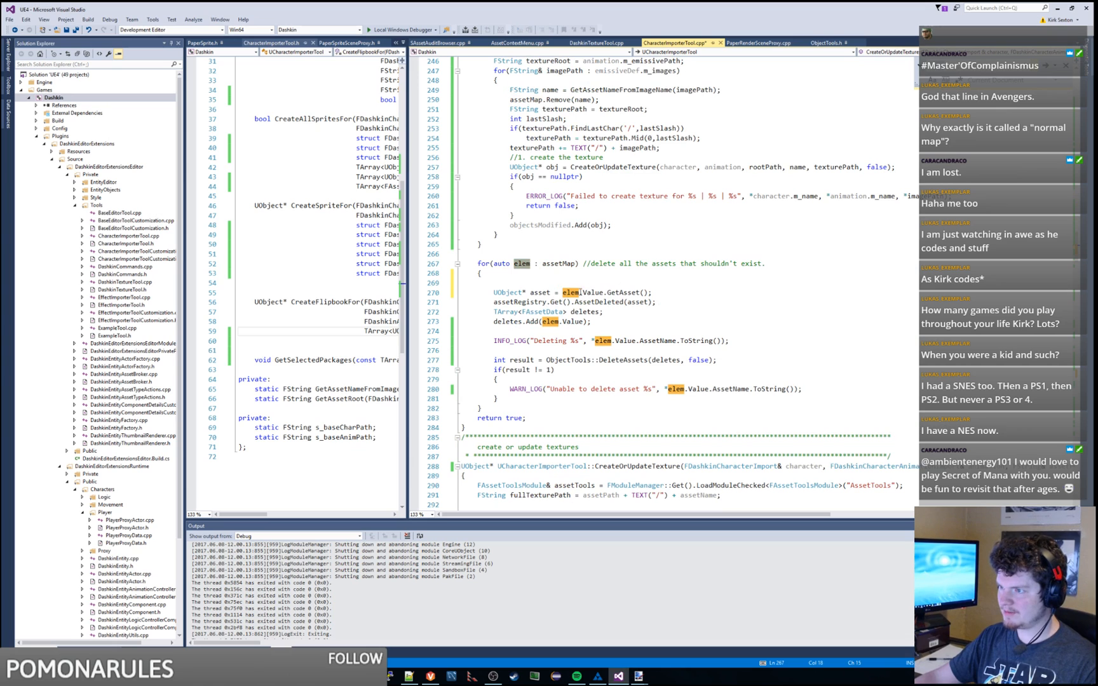
# Step: Write 'assetsToDelete.Add(elem.Value);' in the loop and delete the old deletion code below it
pyautogui.click(569, 283)
pyautogui.scroll(2, 569, 284)
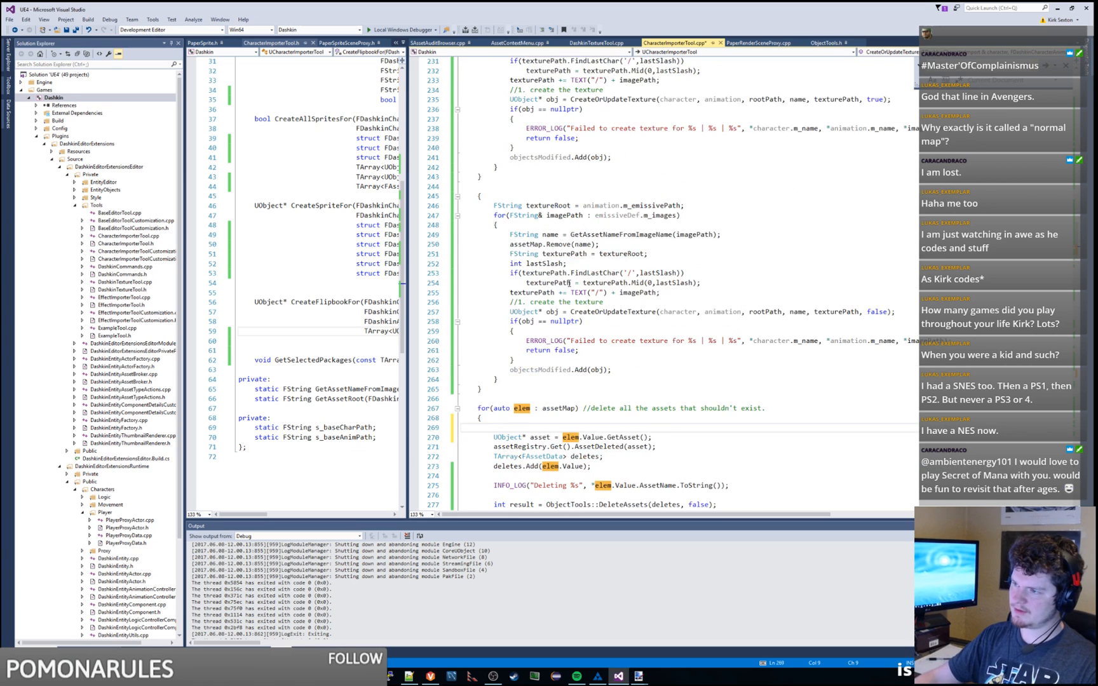
pyautogui.scroll(-1, 570, 283)
pyautogui.write('deleteAssets')
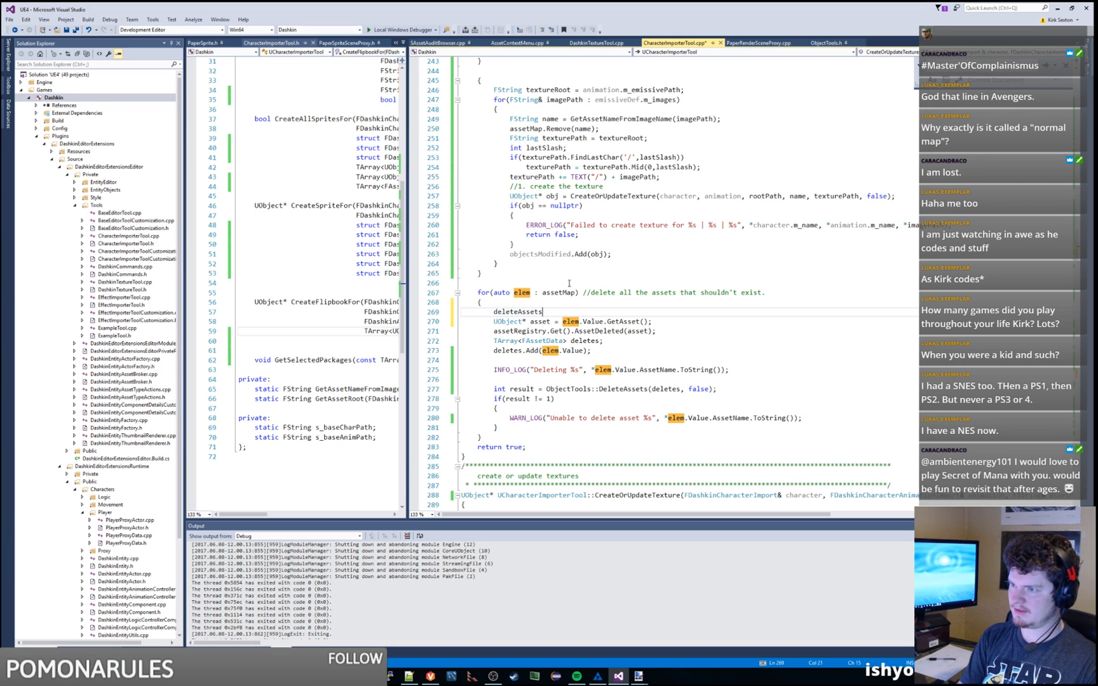
pyautogui.write('.Add(elem.Value);')
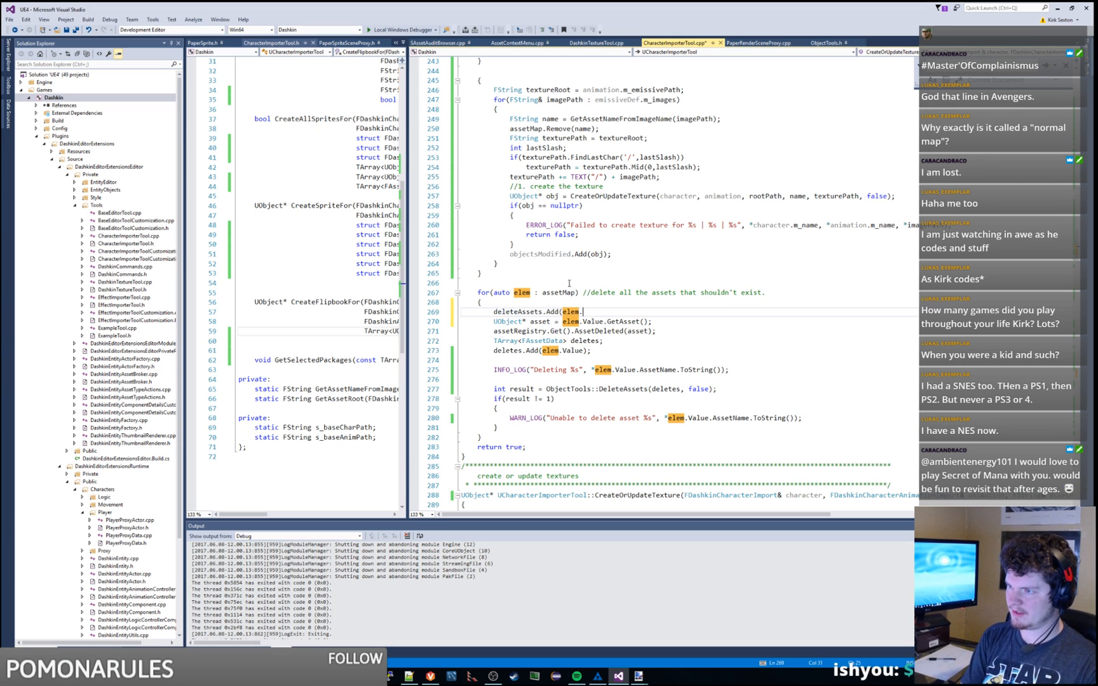
pyautogui.keyDown('shift'); pyautogui.click(547, 433); pyautogui.keyUp('shift')
pyautogui.hotkey('ctrl', 'c')
pyautogui.press('Delete')
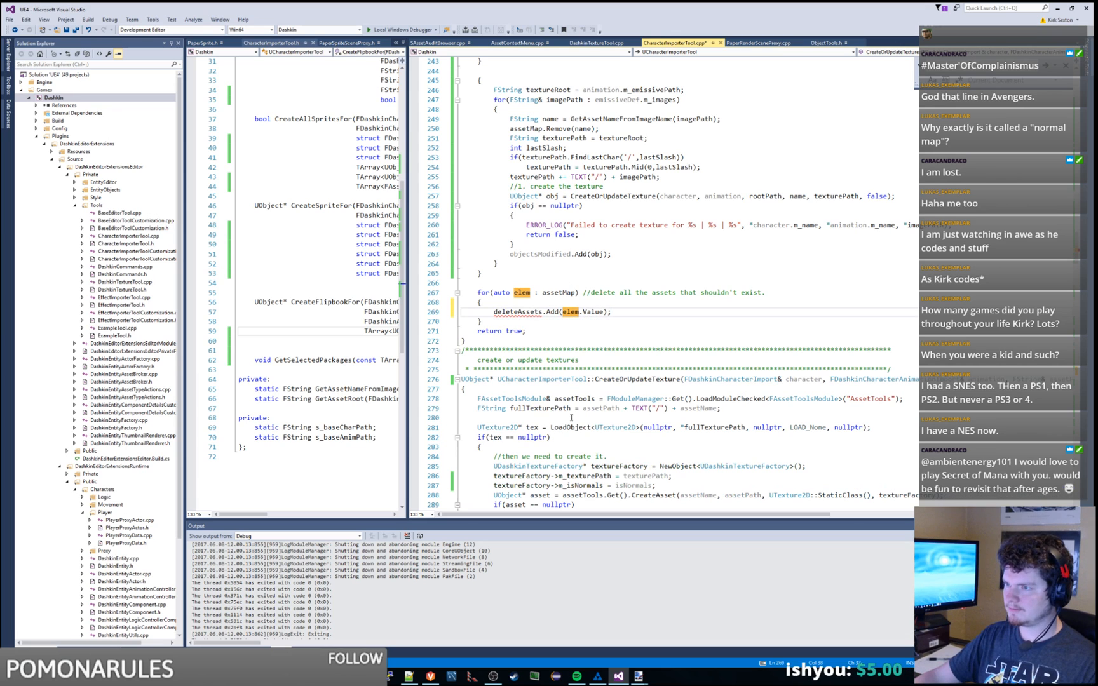
pyautogui.click(520, 312)
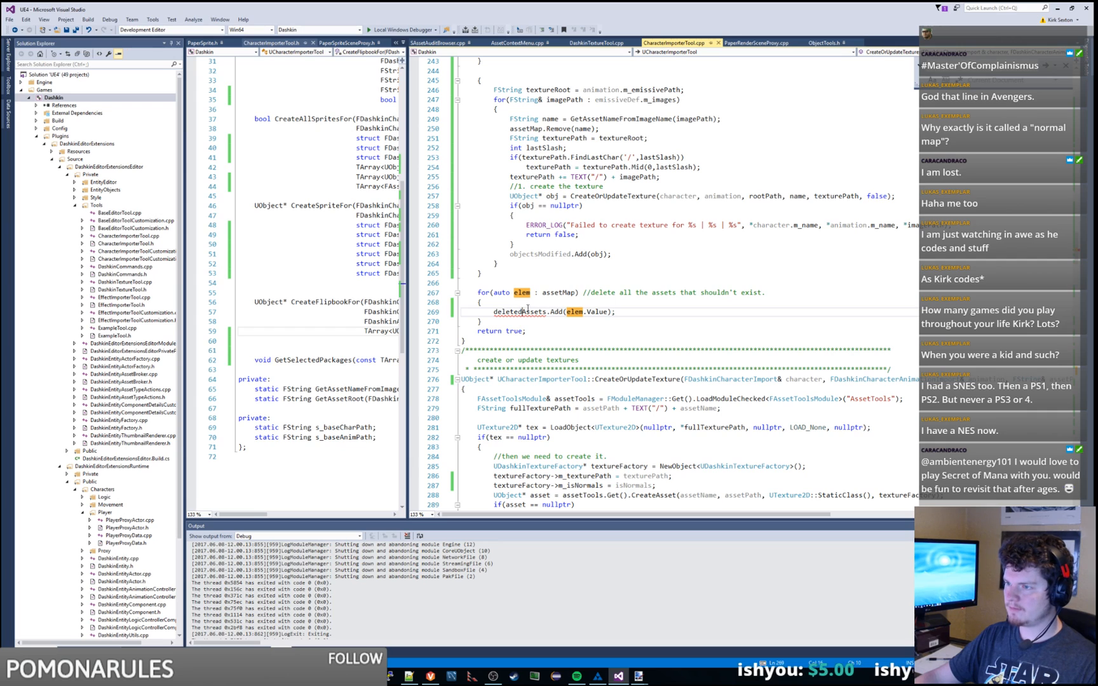
pyautogui.scroll(20, 664, 295)
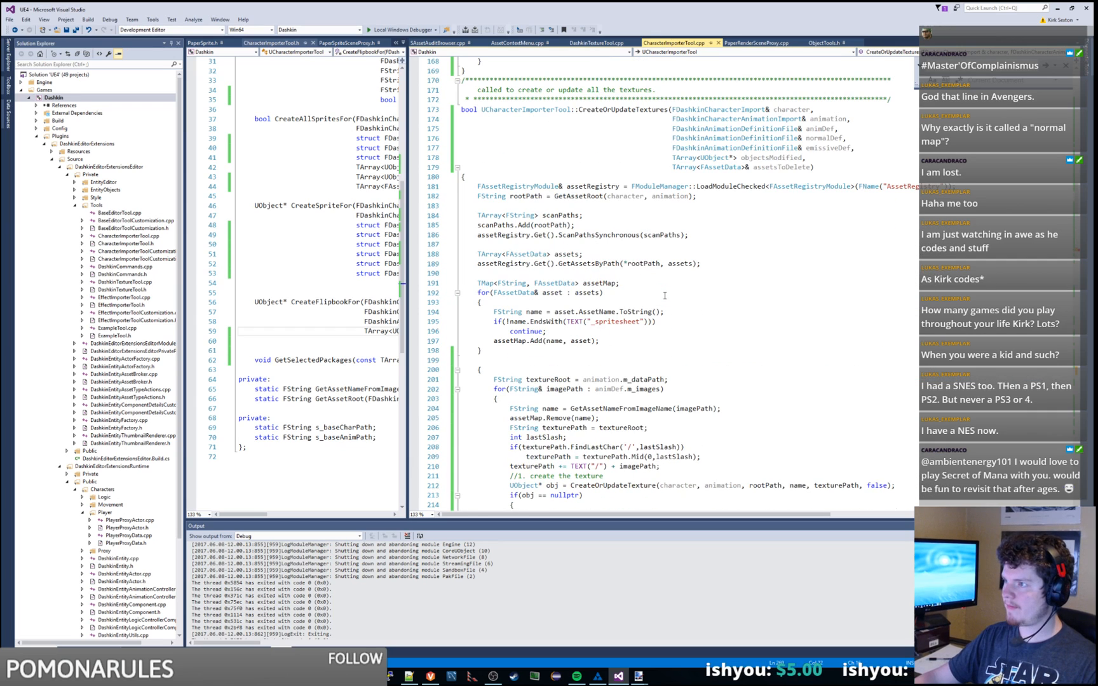
pyautogui.scroll(-20, 664, 295)
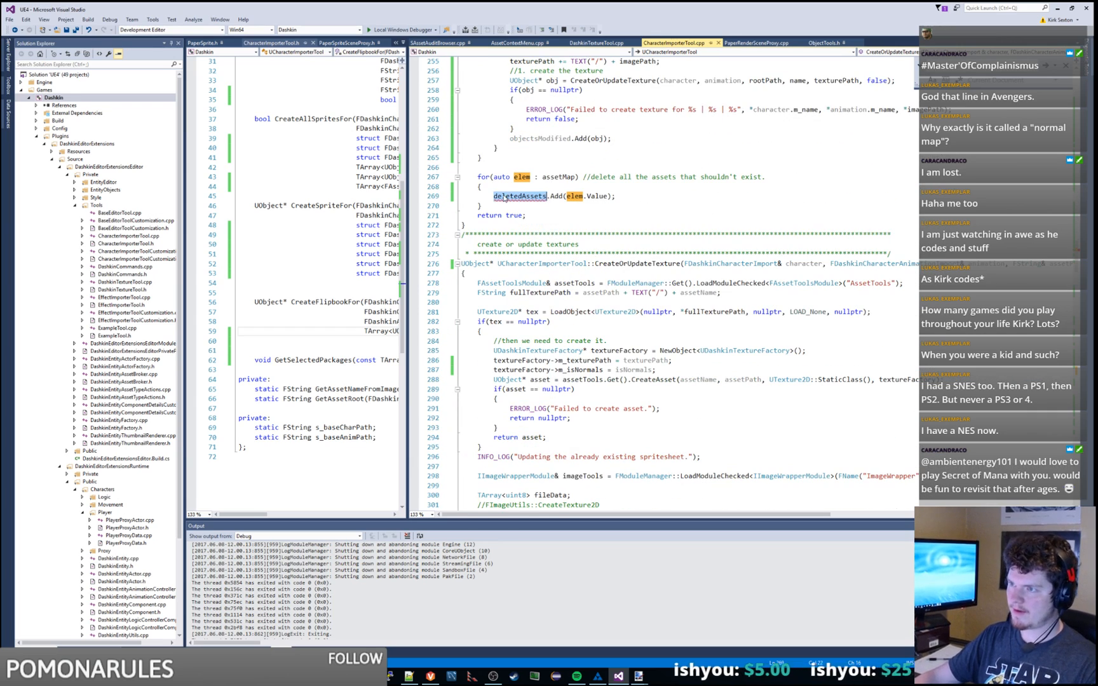
pyautogui.write('assetsToDelet')
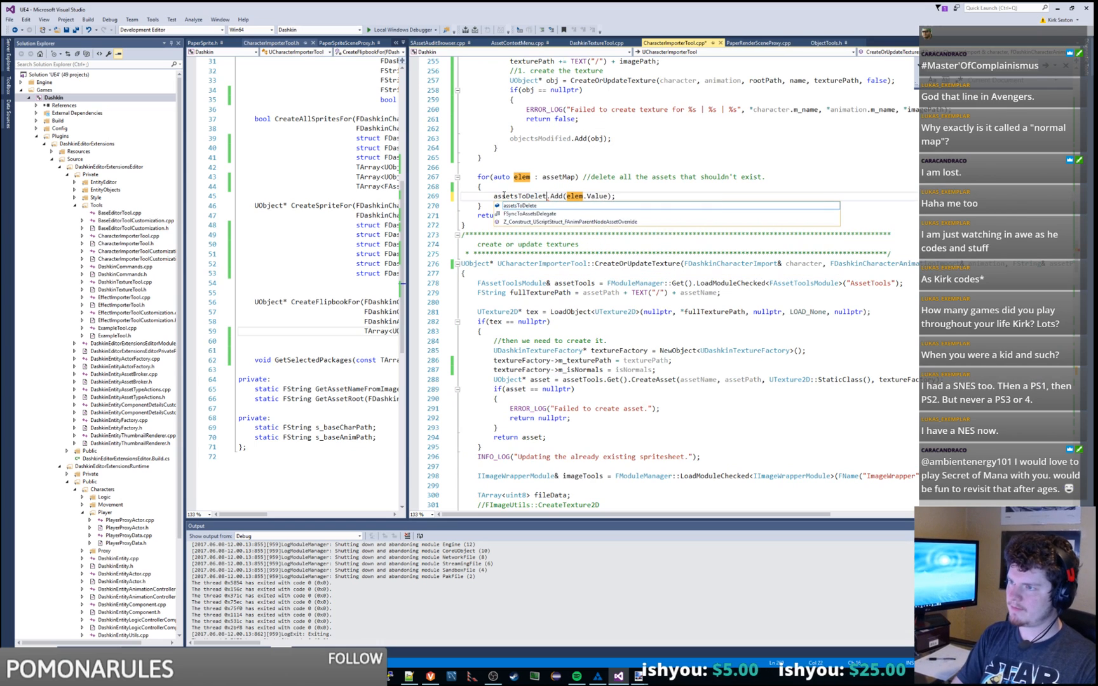
pyautogui.press('Tab')
pyautogui.press('Up')
pyautogui.scroll(7, 653, 216)
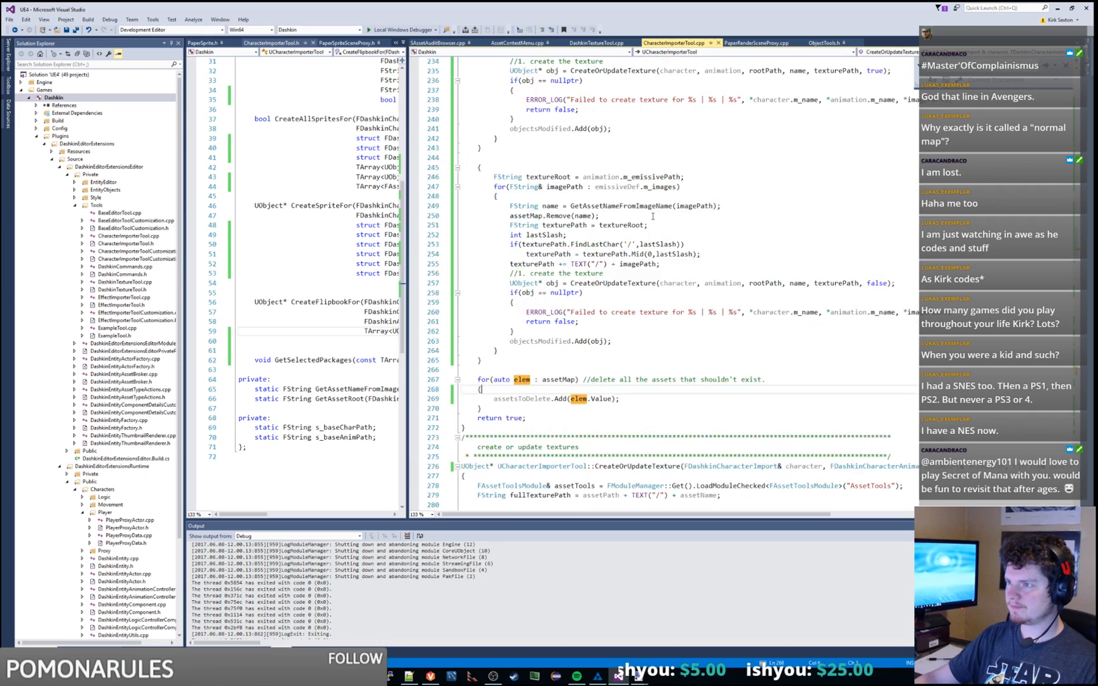
pyautogui.scroll(20, 653, 216)
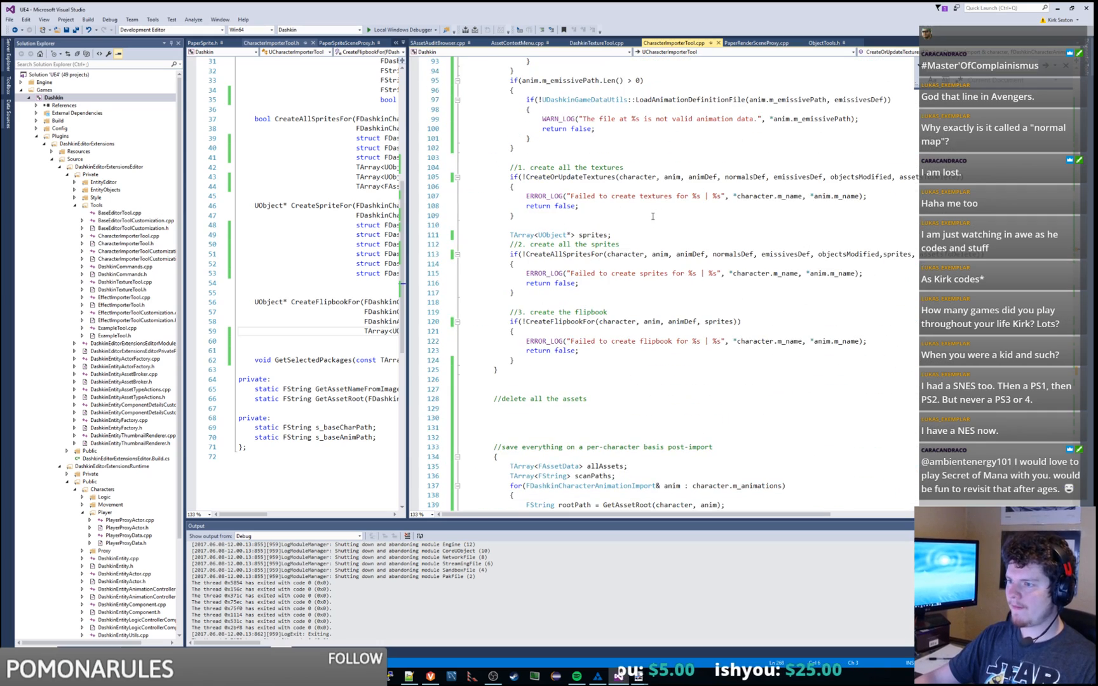
# Step: Paste the deletion code under the delete-all-assets comment, wrap it in braces and indent it
pyautogui.click(611, 408)
pyautogui.hotkey('ctrl', 'v')
pyautogui.click(610, 382)
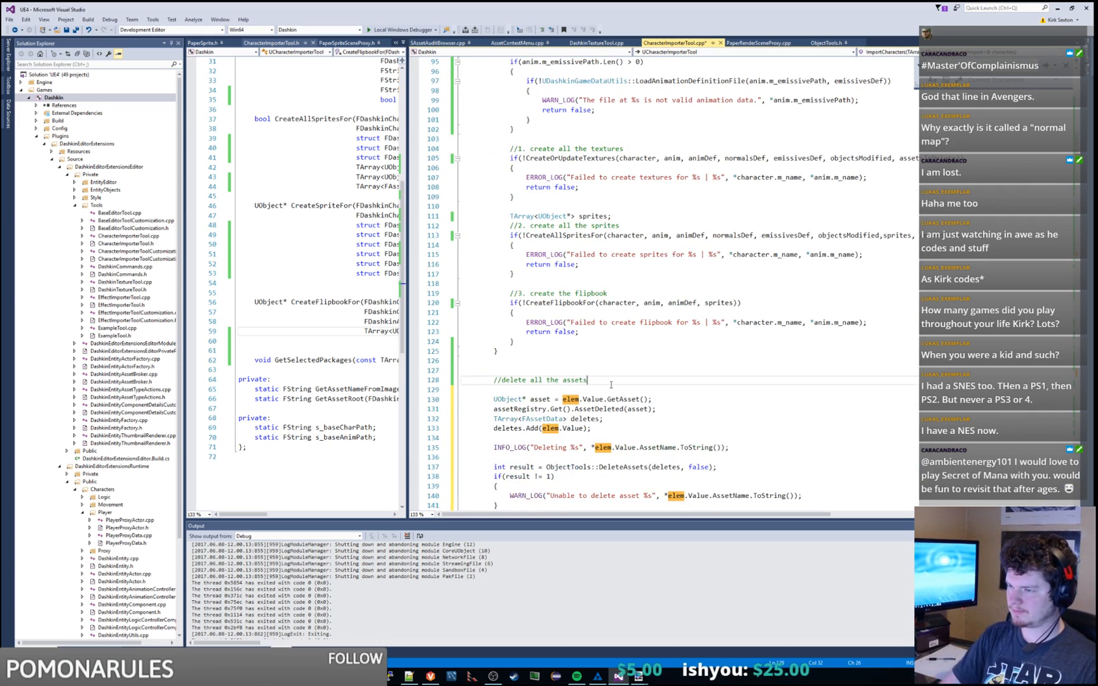
pyautogui.press('Return')
pyautogui.write('{')
pyautogui.scroll(-4, 611, 385)
pyautogui.moveTo(493, 293); pyautogui.dragTo(530, 401)
pyautogui.press('Tab')
pyautogui.click(541, 401)
pyautogui.press('Return')
pyautogui.write('}')
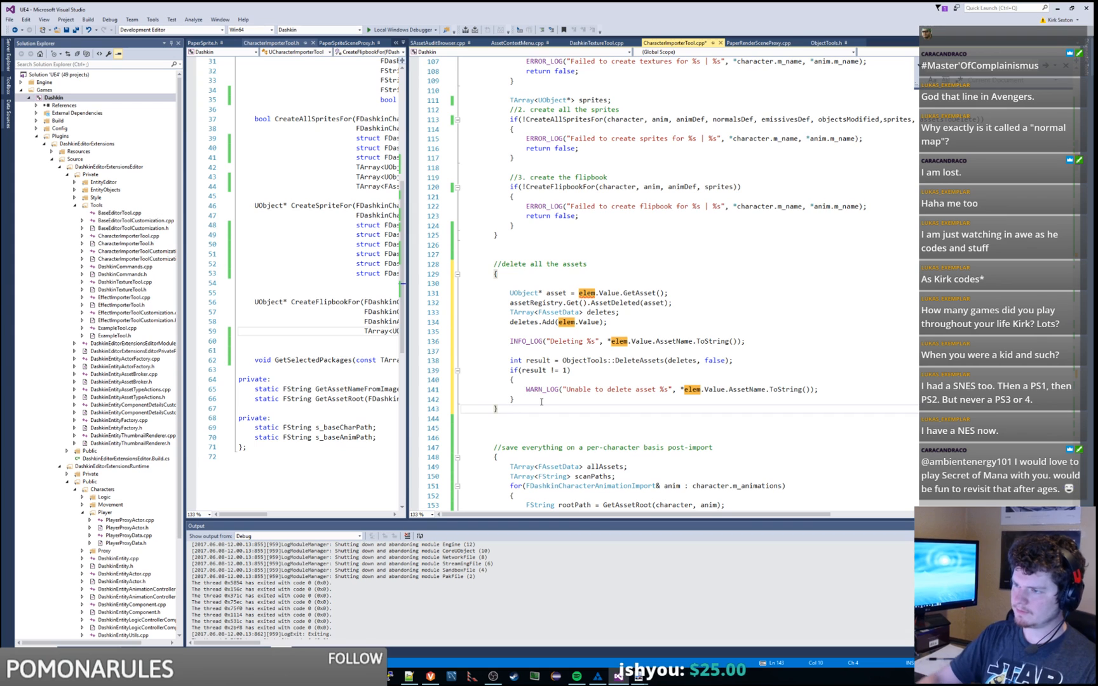
# Step: Review the pasted block, highlighting uses of deletes and FAssetData on line 133
pyautogui.scroll(3, 572, 375)
pyautogui.click(603, 351)
pyautogui.scroll(-2, 581, 351)
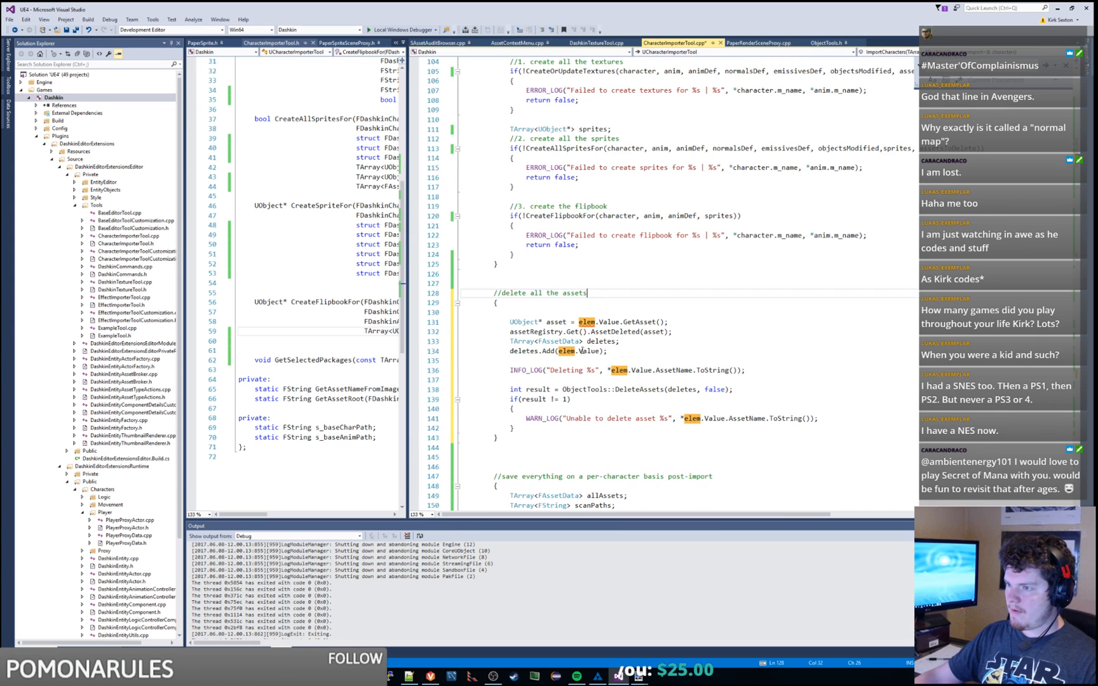
pyautogui.doubleClick(528, 351)
pyautogui.moveTo(688, 335); pyautogui.dragTo(689, 348)
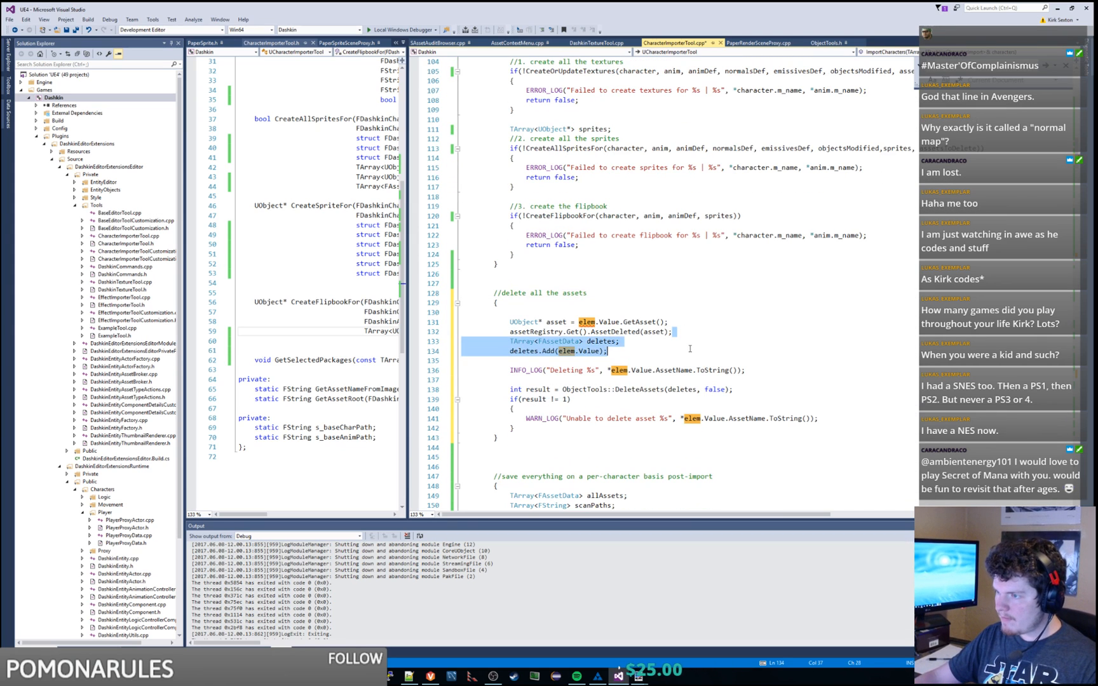
pyautogui.click(687, 350)
pyautogui.doubleClick(551, 343)
pyautogui.scroll(9, 641, 351)
pyautogui.scroll(16, 641, 351)
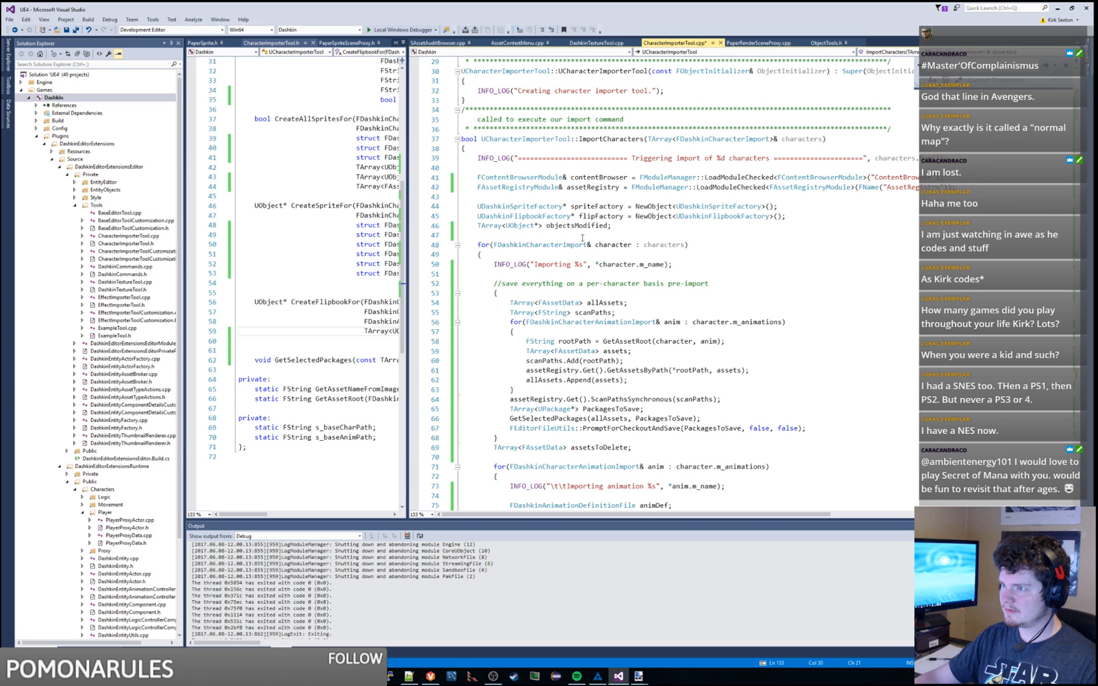
pyautogui.scroll(-5, 604, 285)
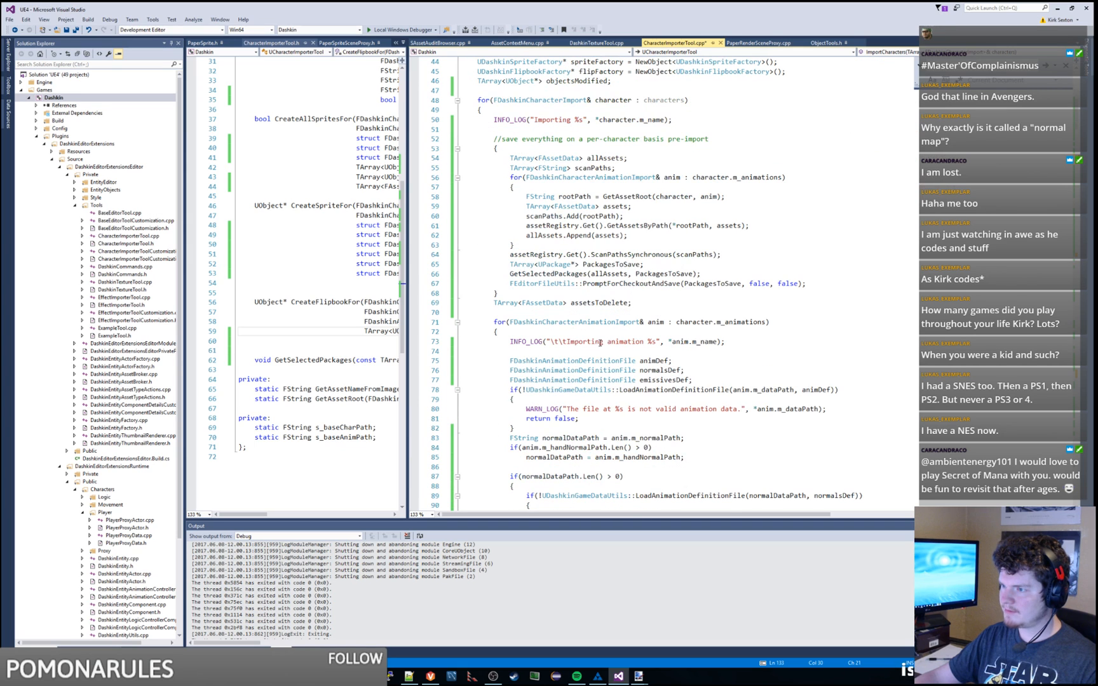
pyautogui.click(543, 304)
pyautogui.scroll(-20, 559, 315)
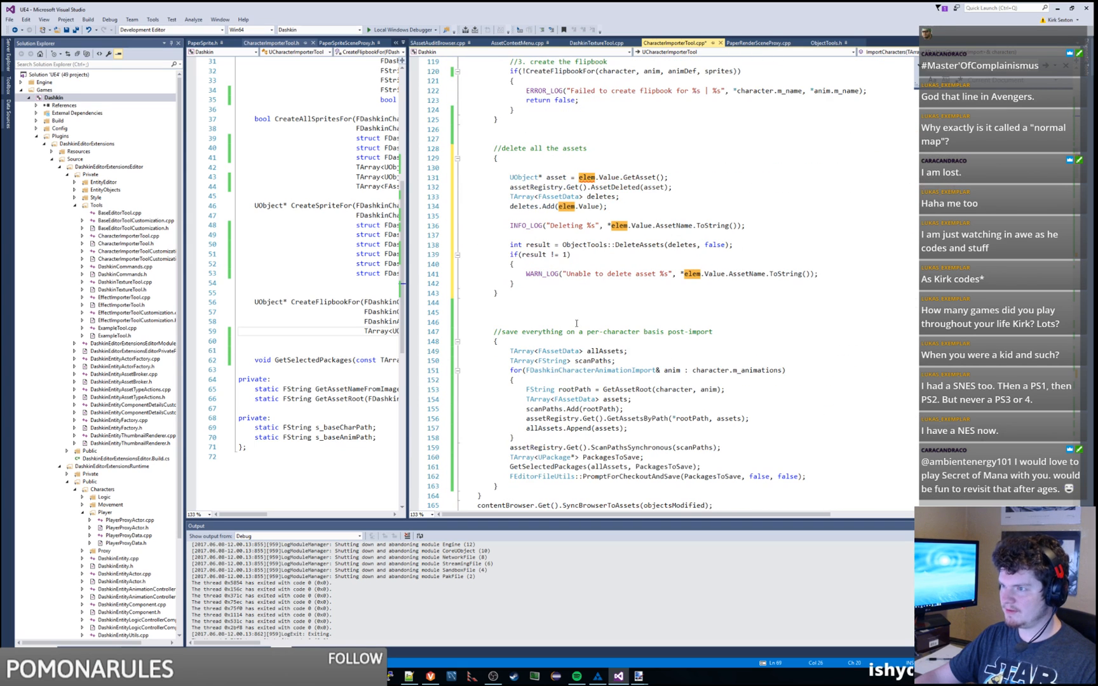
pyautogui.click(639, 225)
pyautogui.scroll(1, 610, 252)
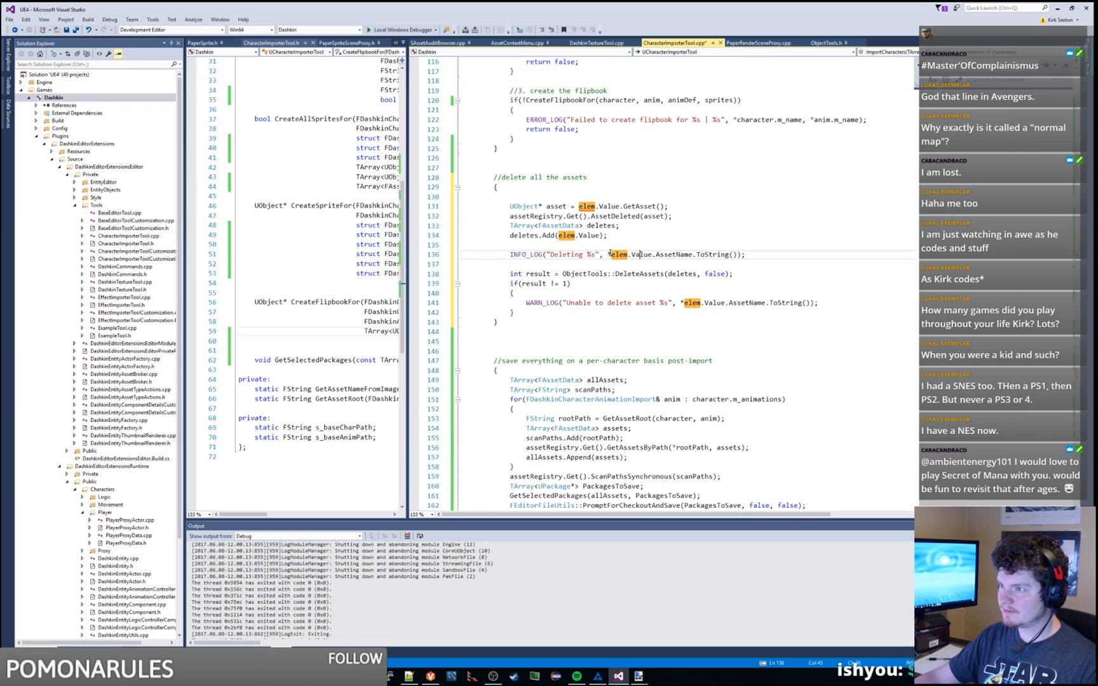
# Step: Cut the DeleteAssets call and its failure check and paste them after the loop, fixing indentation
pyautogui.moveTo(512, 275); pyautogui.dragTo(529, 311)
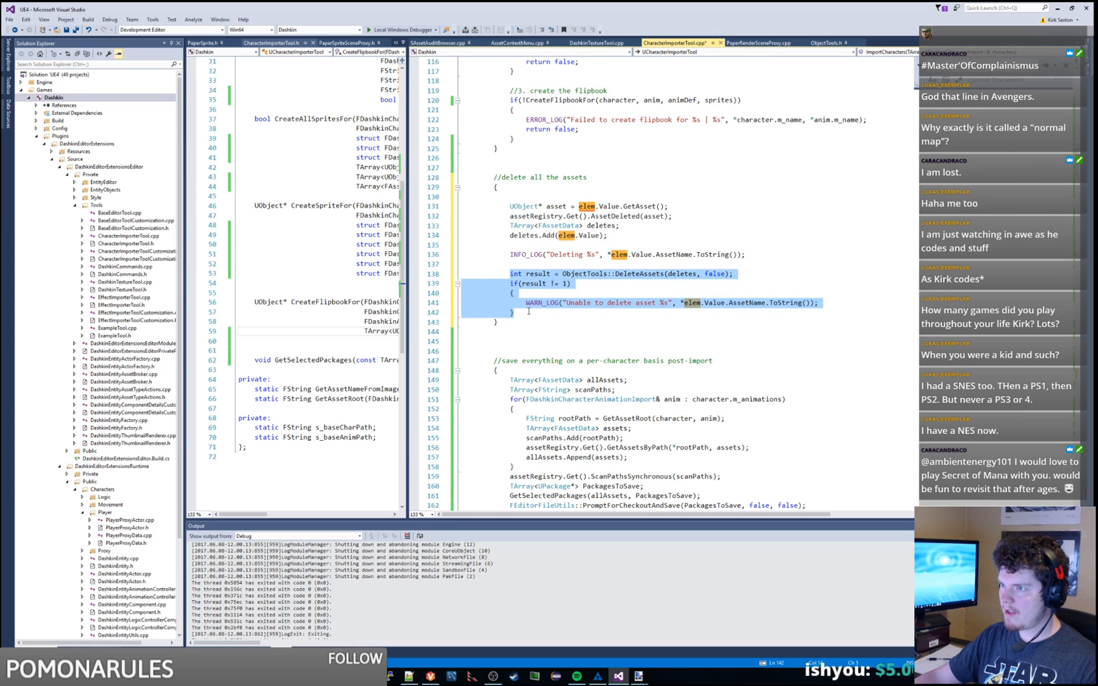
pyautogui.hotkey('ctrl', 'x')
pyautogui.click(517, 283)
pyautogui.hotkey('ctrl', 'v')
pyautogui.keyDown('shift'); pyautogui.click(509, 294); pyautogui.keyUp('shift')
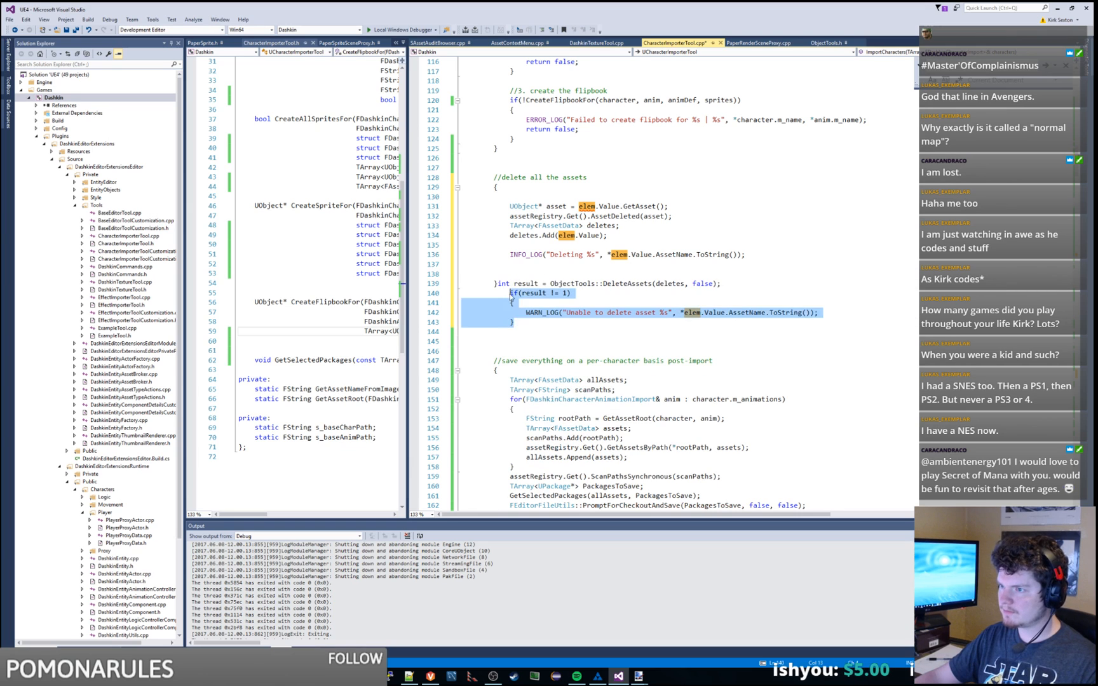
pyautogui.hotkey('shift', 'Tab')
pyautogui.click(498, 284)
pyautogui.press('Return')
# Step: Jump from AssetDeleted on line 132 to its next use
pyautogui.click(557, 274)
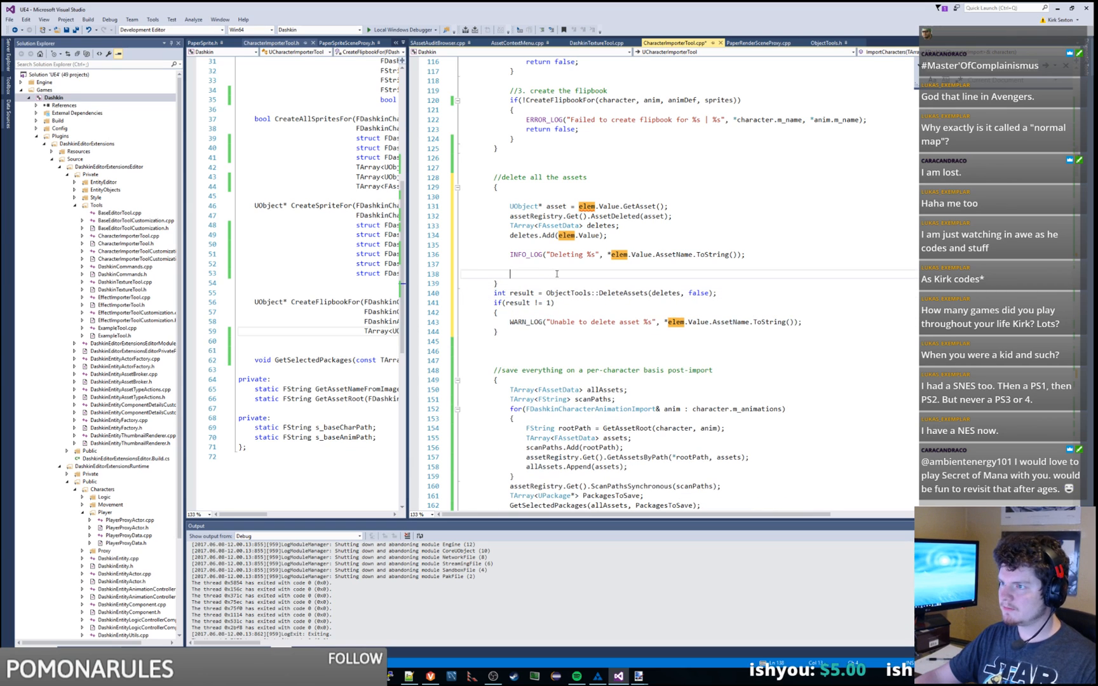
pyautogui.doubleClick(524, 216)
pyautogui.doubleClick(605, 217)
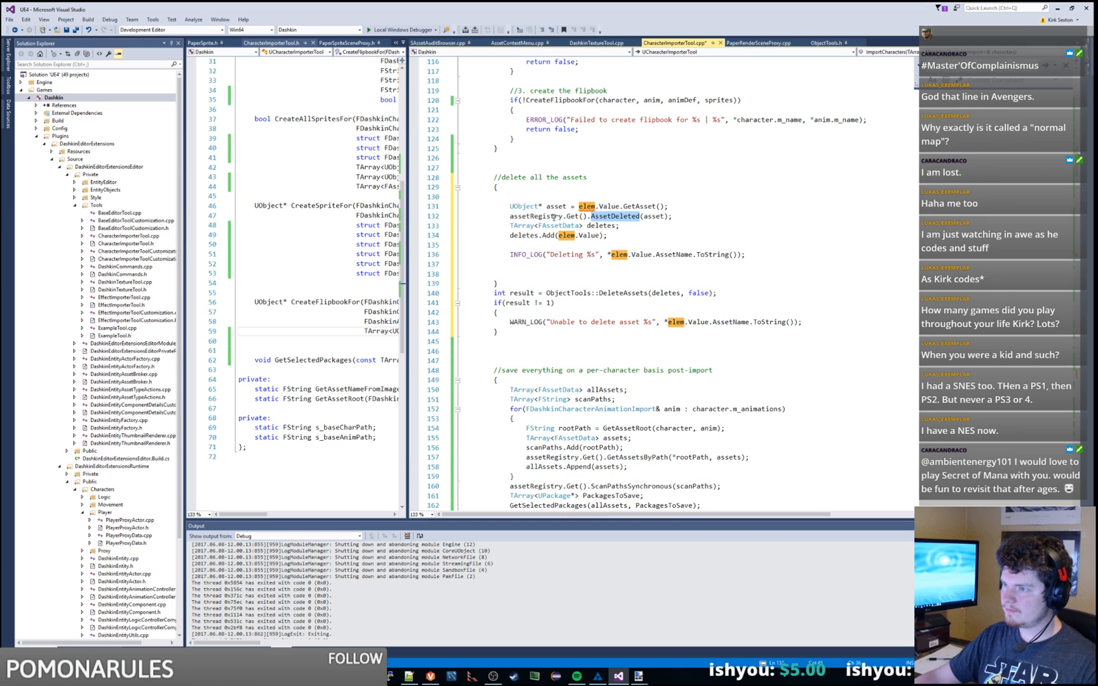
pyautogui.hotkey('ctrl', 'F3')
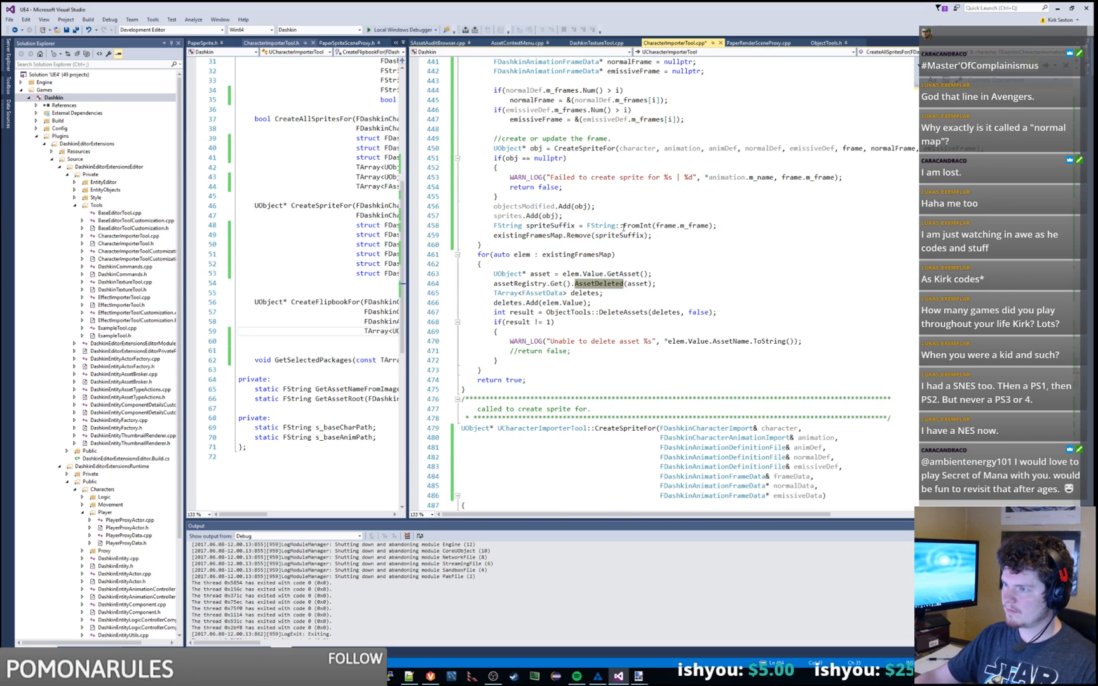
# Step: Inspect the AssetDeleted declaration and its comment in AssetRegistryModule.h, then close that file
pyautogui.rightClick(598, 286)
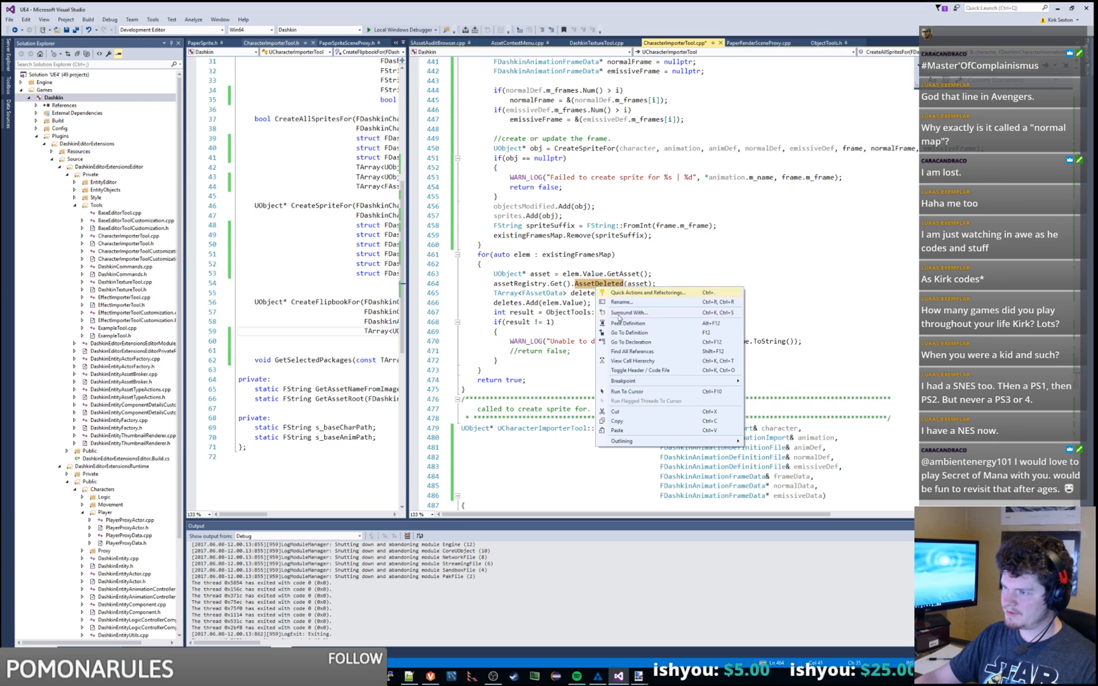
pyautogui.click(646, 346)
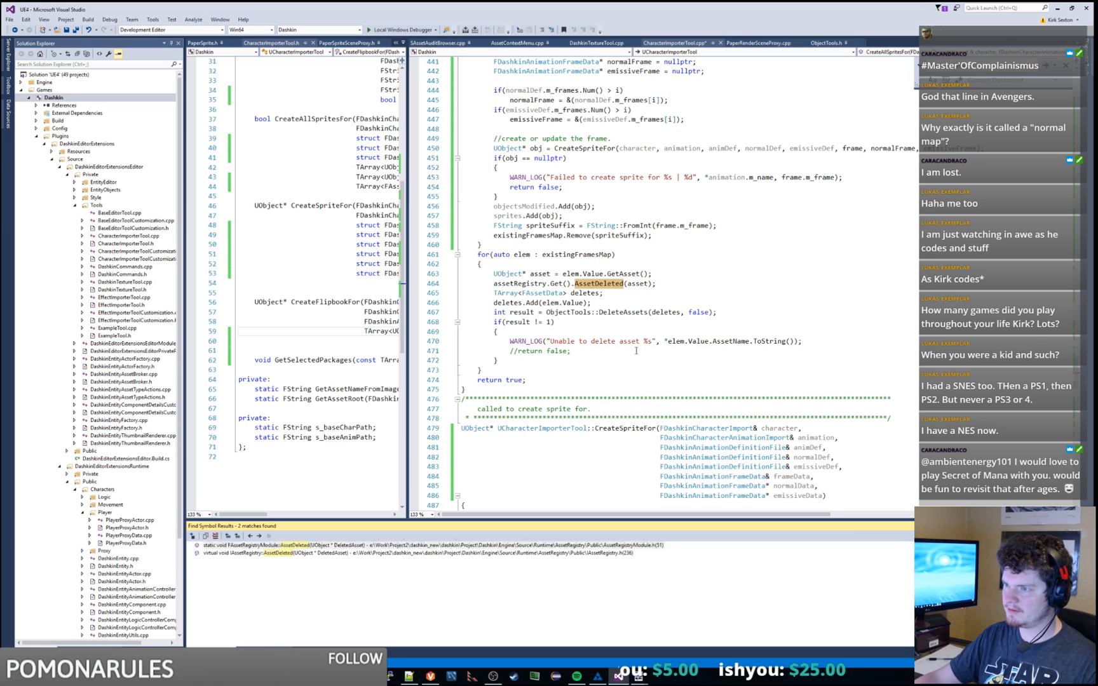
pyautogui.doubleClick(607, 547)
pyautogui.click(669, 334)
pyautogui.hotkey('ctrl', 'f')
pyautogui.write('asset')
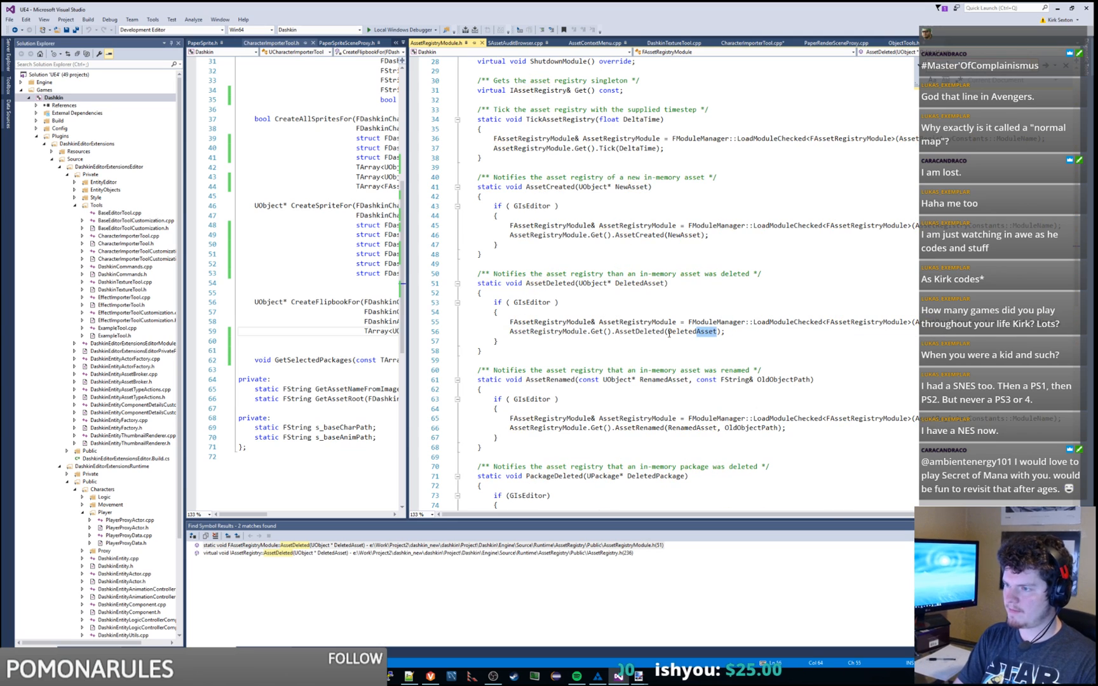
pyautogui.write('deleted')
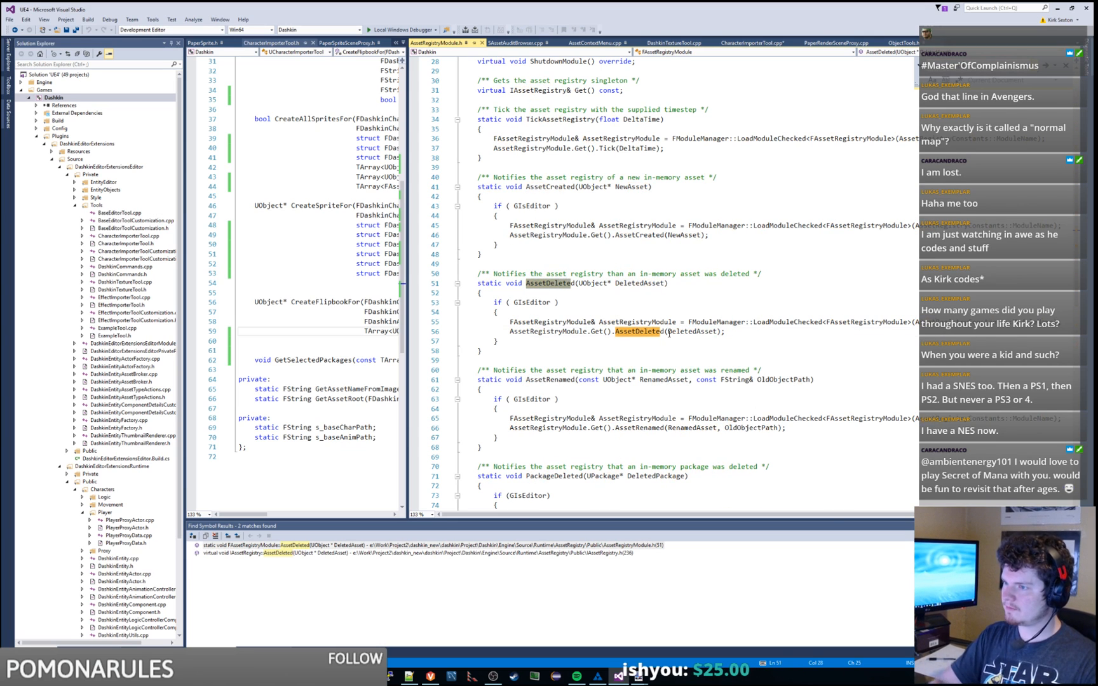
pyautogui.doubleClick(646, 332)
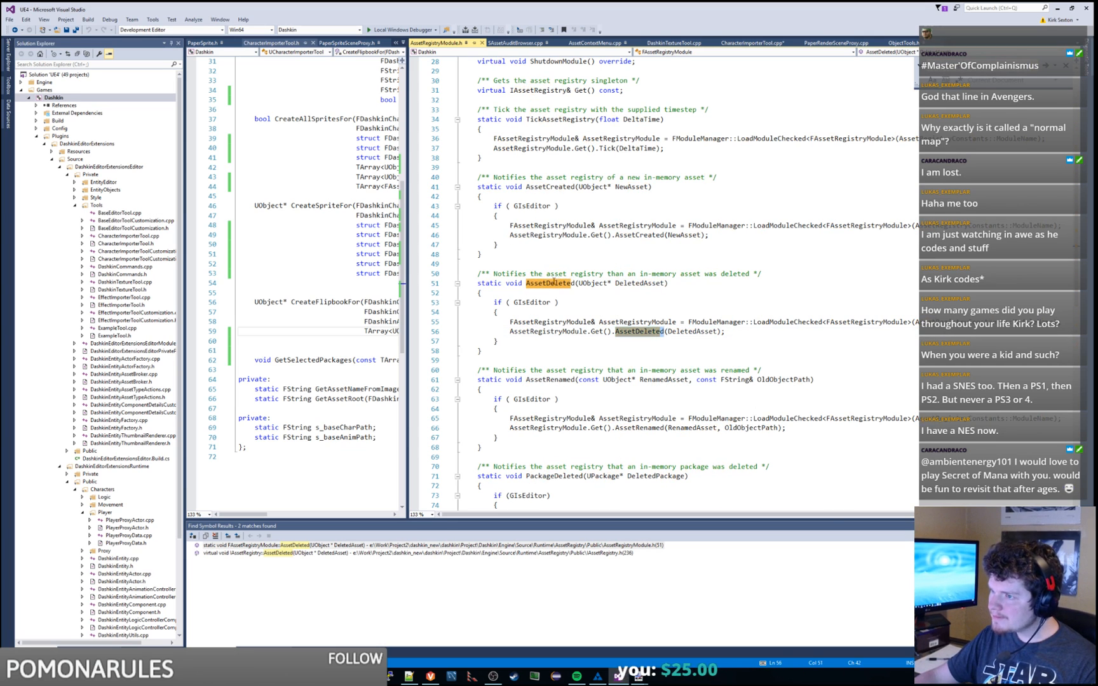
pyautogui.moveTo(524, 278); pyautogui.dragTo(748, 276)
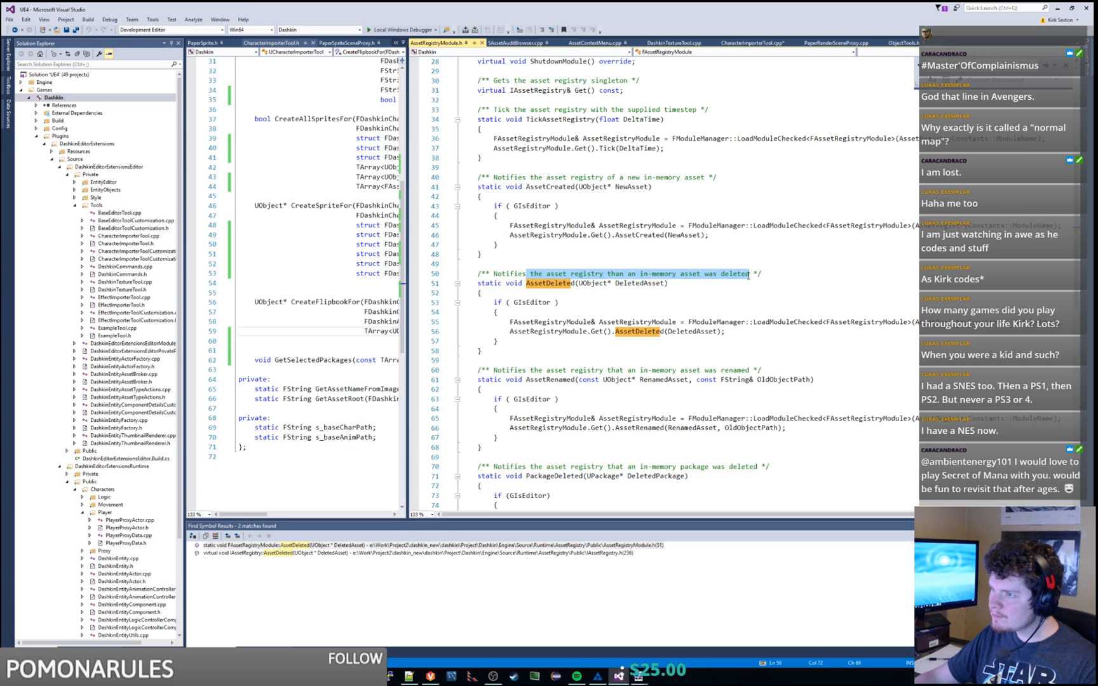
pyautogui.middleClick(452, 43)
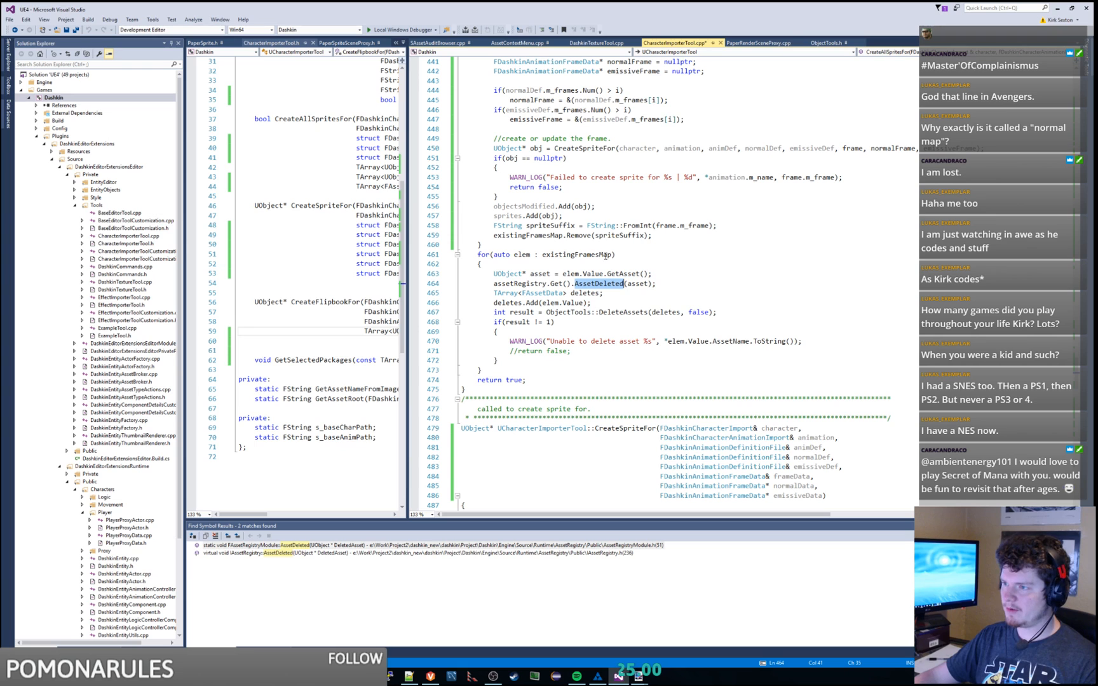
# Step: Review the AssetDeleted and assetRegistry uses in the importer, highlighting every AssetRegistry occurrence
pyautogui.moveTo(607, 294); pyautogui.dragTo(600, 289)
pyautogui.doubleClick(604, 284)
pyautogui.doubleClick(530, 283)
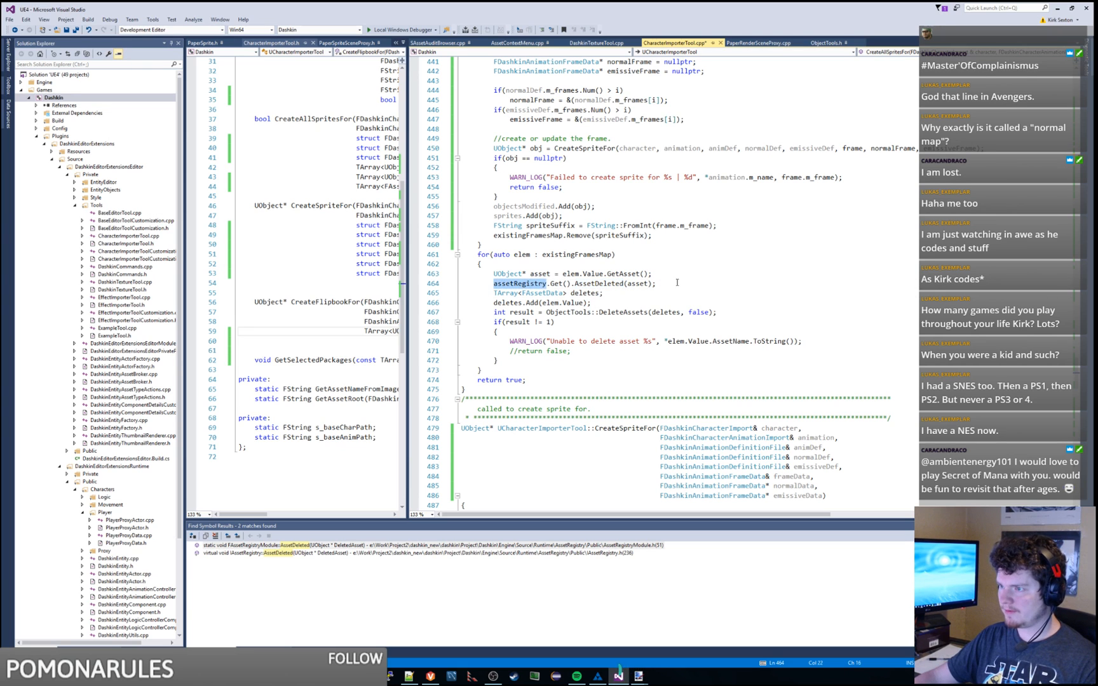
pyautogui.moveTo(676, 283); pyautogui.dragTo(673, 278)
pyautogui.scroll(17, 675, 291)
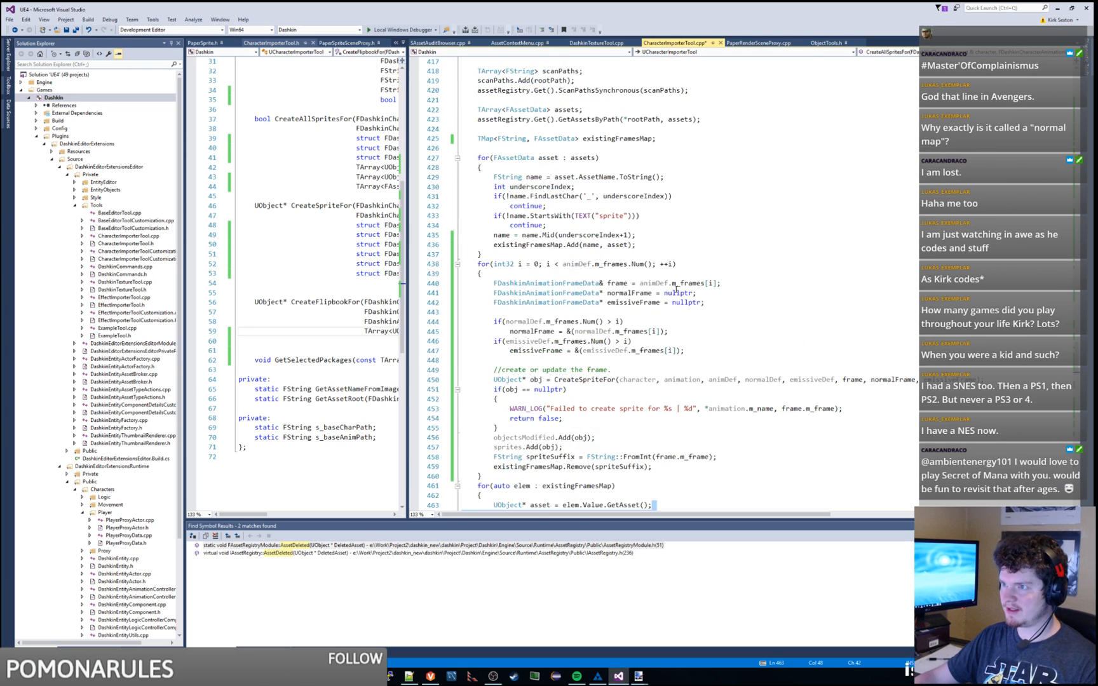
pyautogui.doubleClick(592, 292)
pyautogui.hotkey('ctrl', 'f')
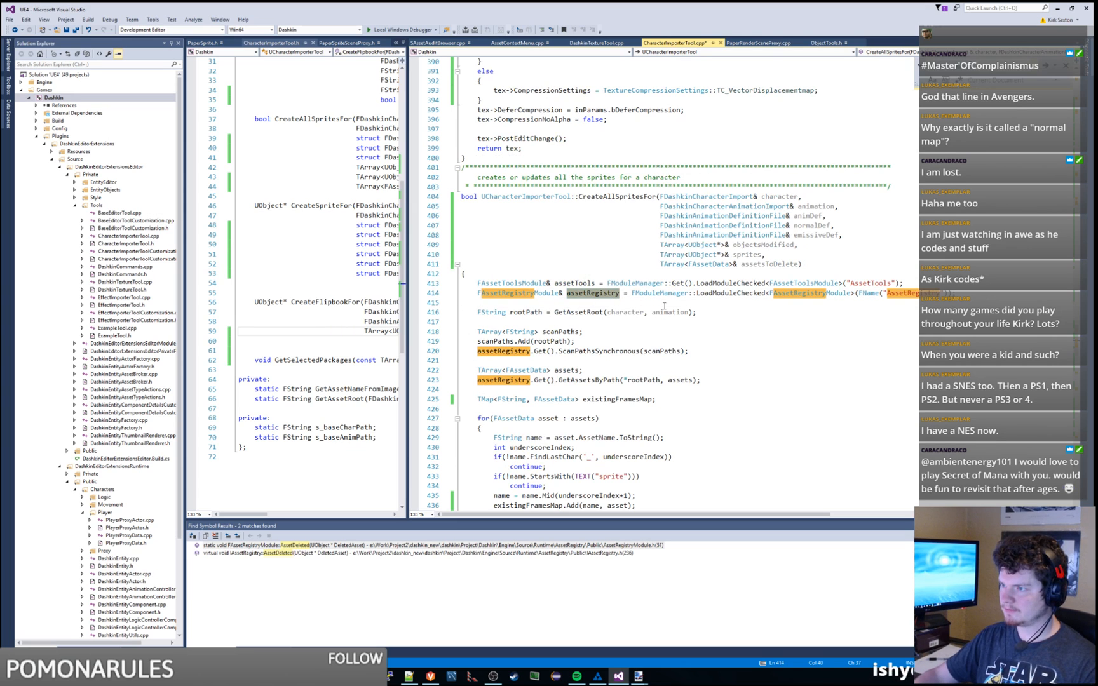
pyautogui.scroll(-13, 664, 306)
pyautogui.scroll(14, 887, 293)
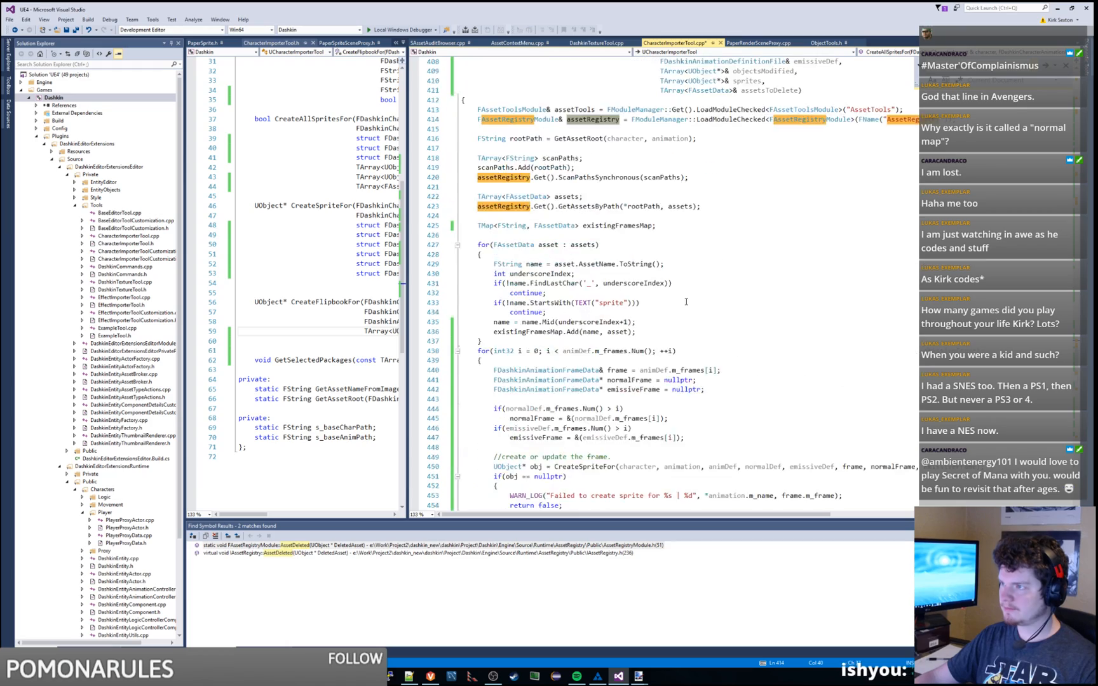
pyautogui.scroll(20, 887, 292)
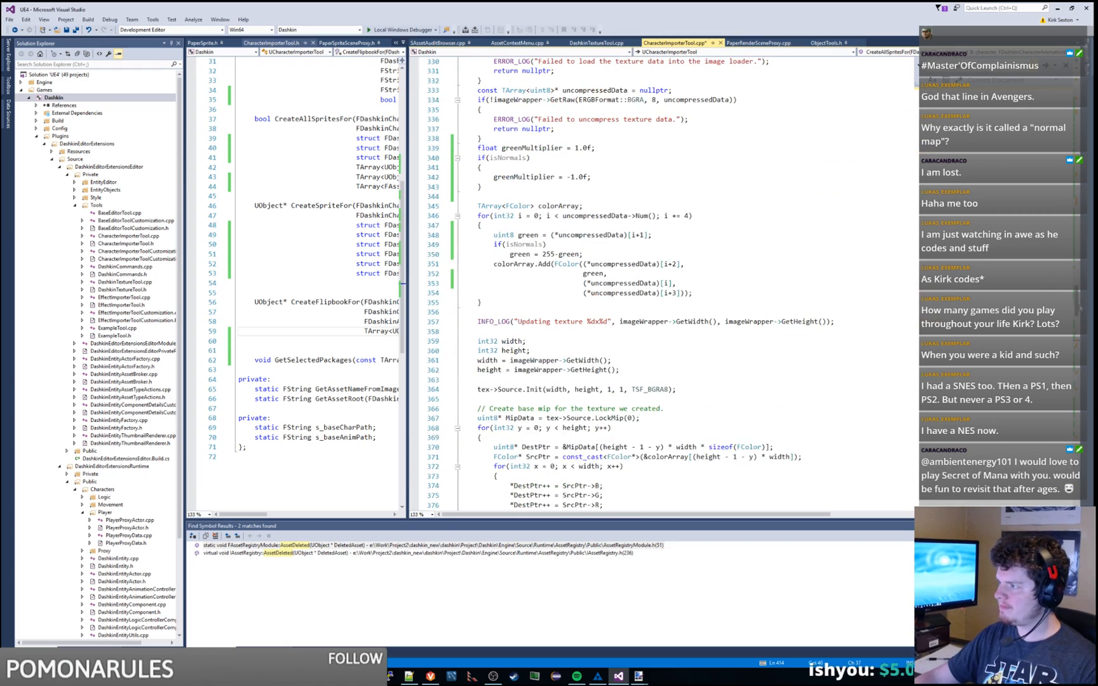
pyautogui.scroll(20, 681, 286)
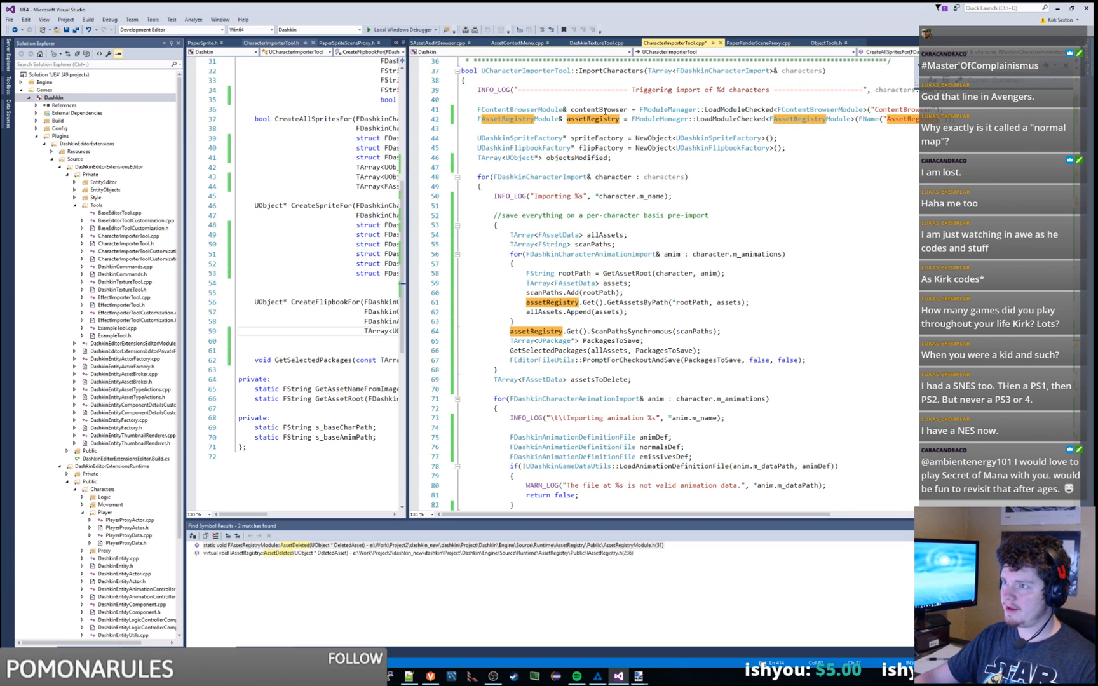
pyautogui.scroll(-8, 701, 295)
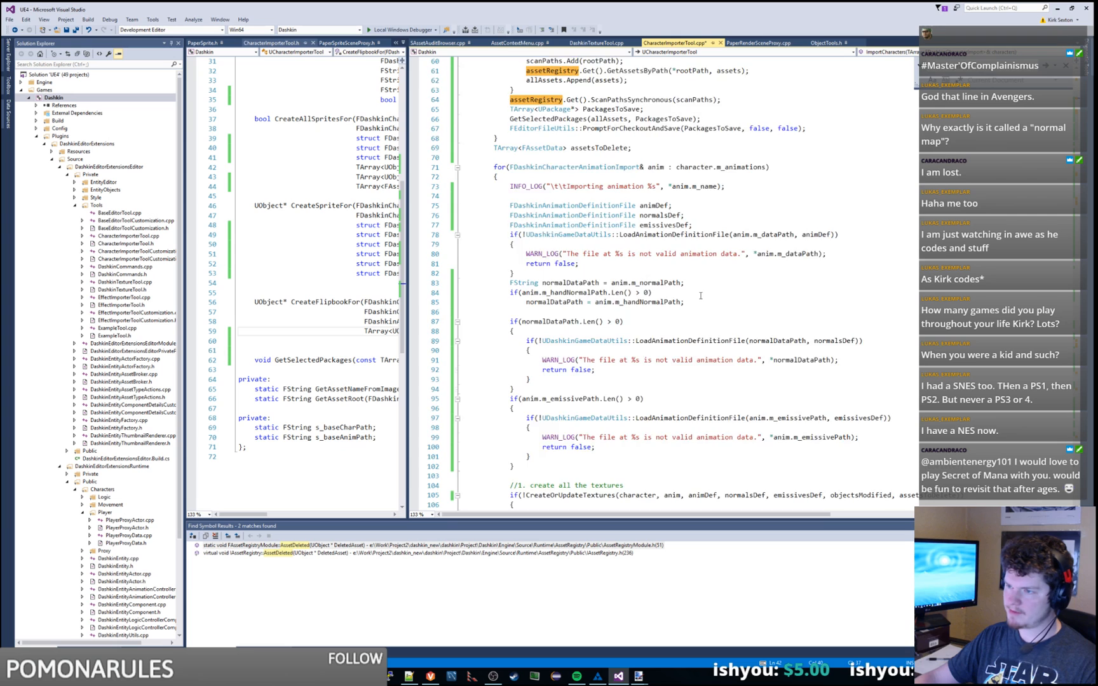
pyautogui.scroll(-16, 700, 295)
# Step: Return to assetRegistry on line 132 and the delete-all-assets comment
pyautogui.click(539, 293)
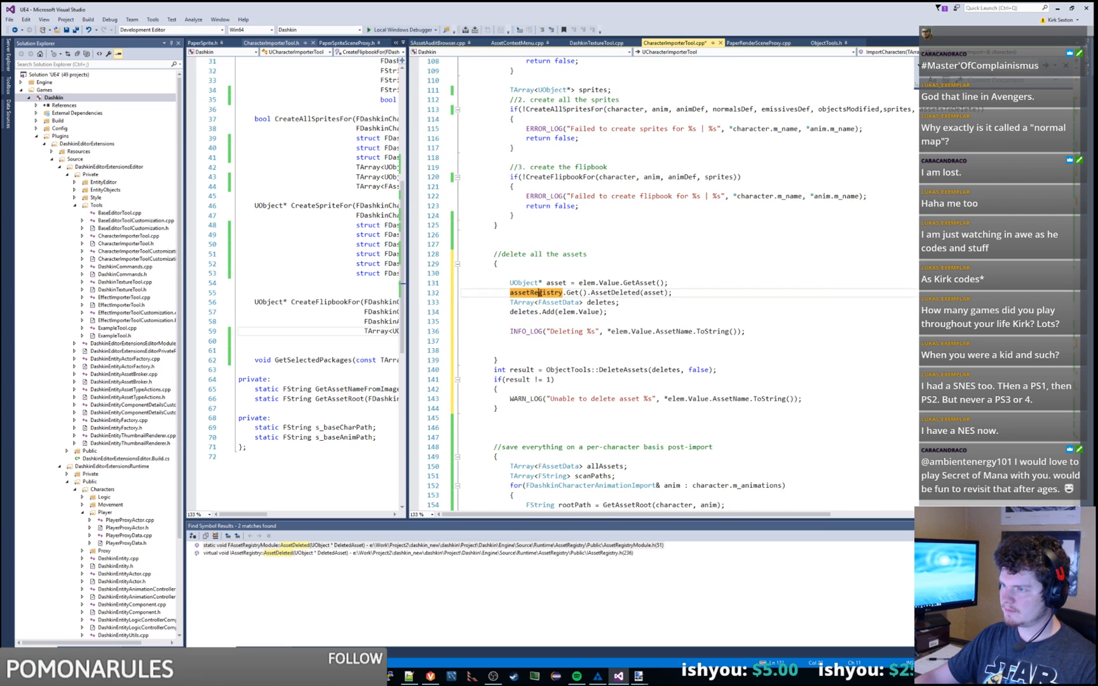
pyautogui.doubleClick(540, 293)
pyautogui.click(587, 262)
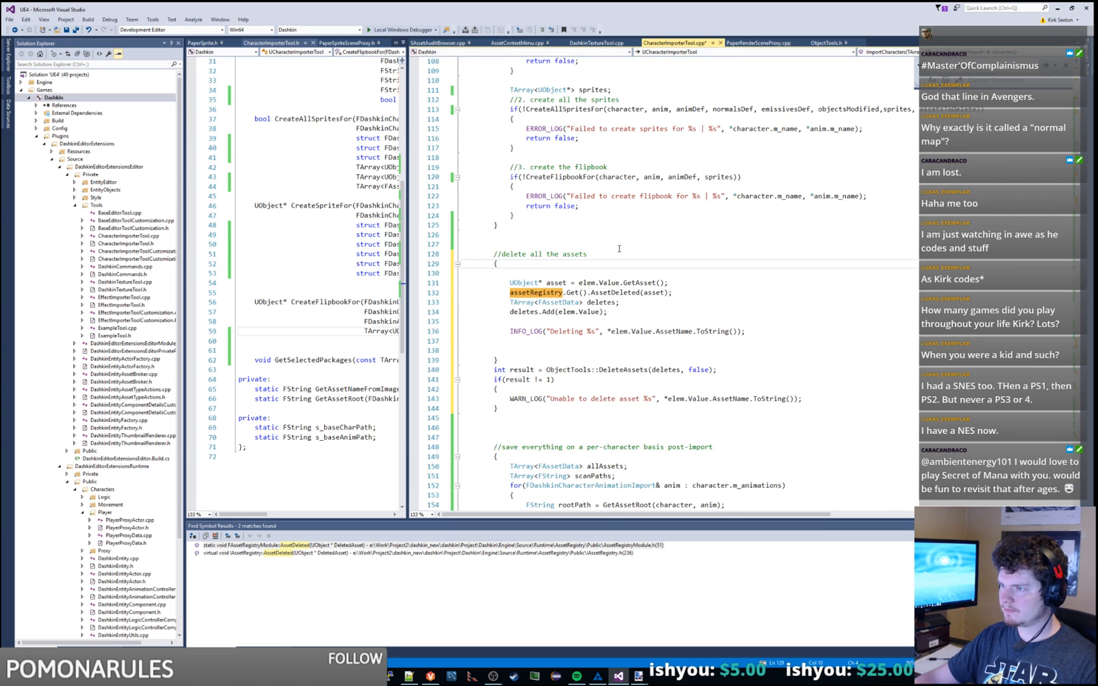
pyautogui.click(619, 249)
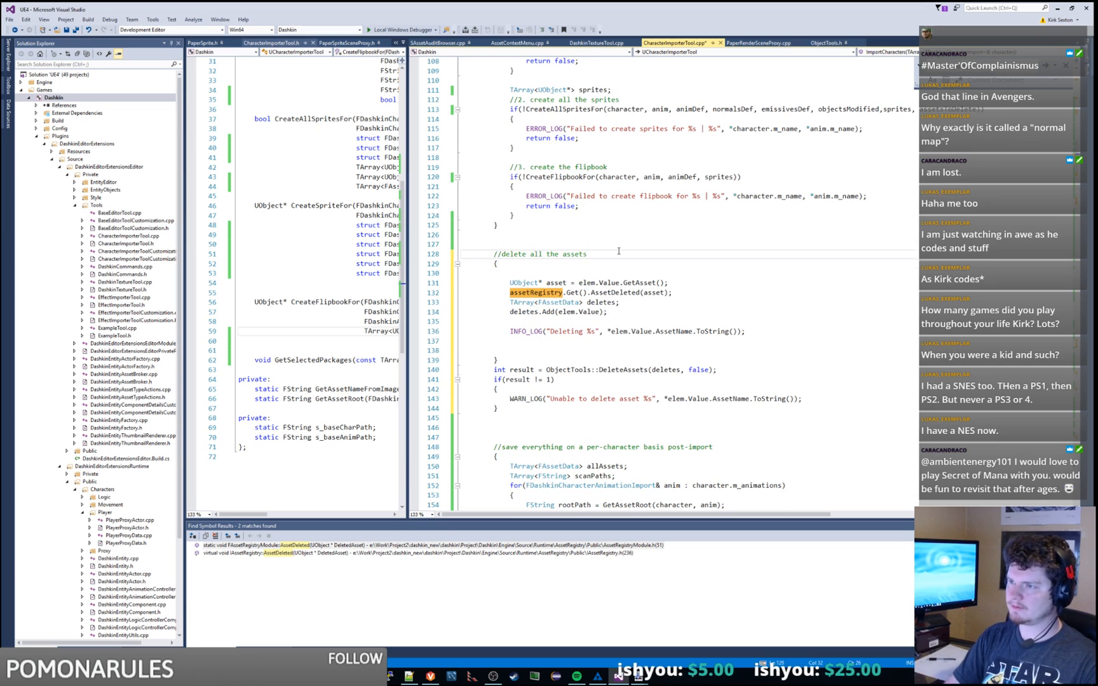